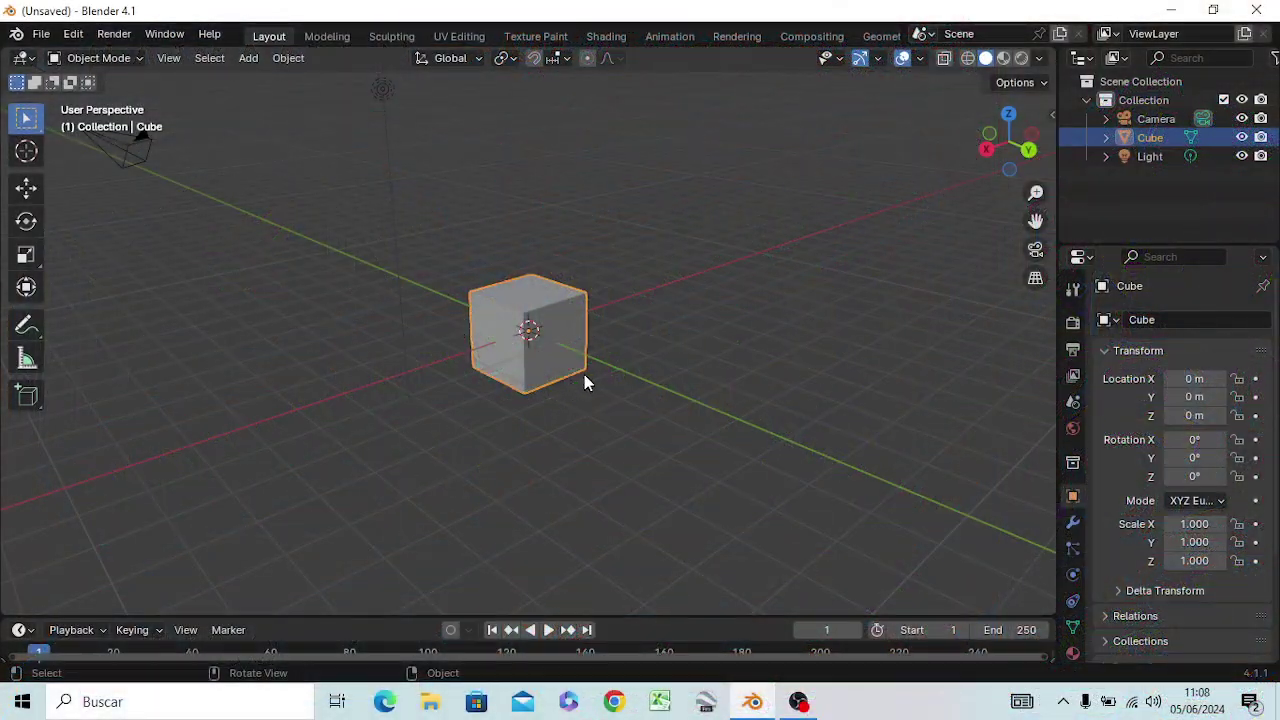
Delete the Camera and the Light objects from the Outliner
mouse_move(586, 382)
middle_down()
mouse_move(562, 402)
mouse_move(737, 434)
mouse_move(806, 377)
mouse_move(657, 391)
mouse_move(891, 371)
mouse_move(725, 362)
mouse_move(694, 431)
mouse_move(749, 449)
mouse_move(797, 369)
middle_up()
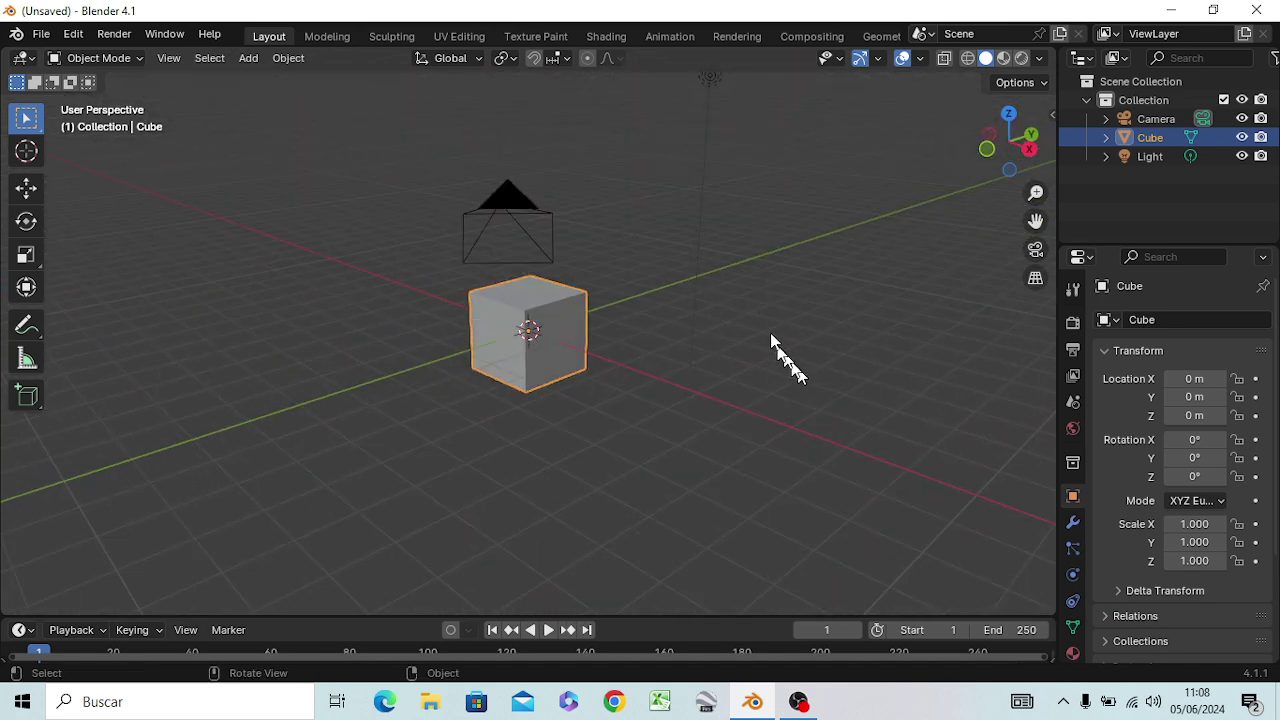
click(1162, 120)
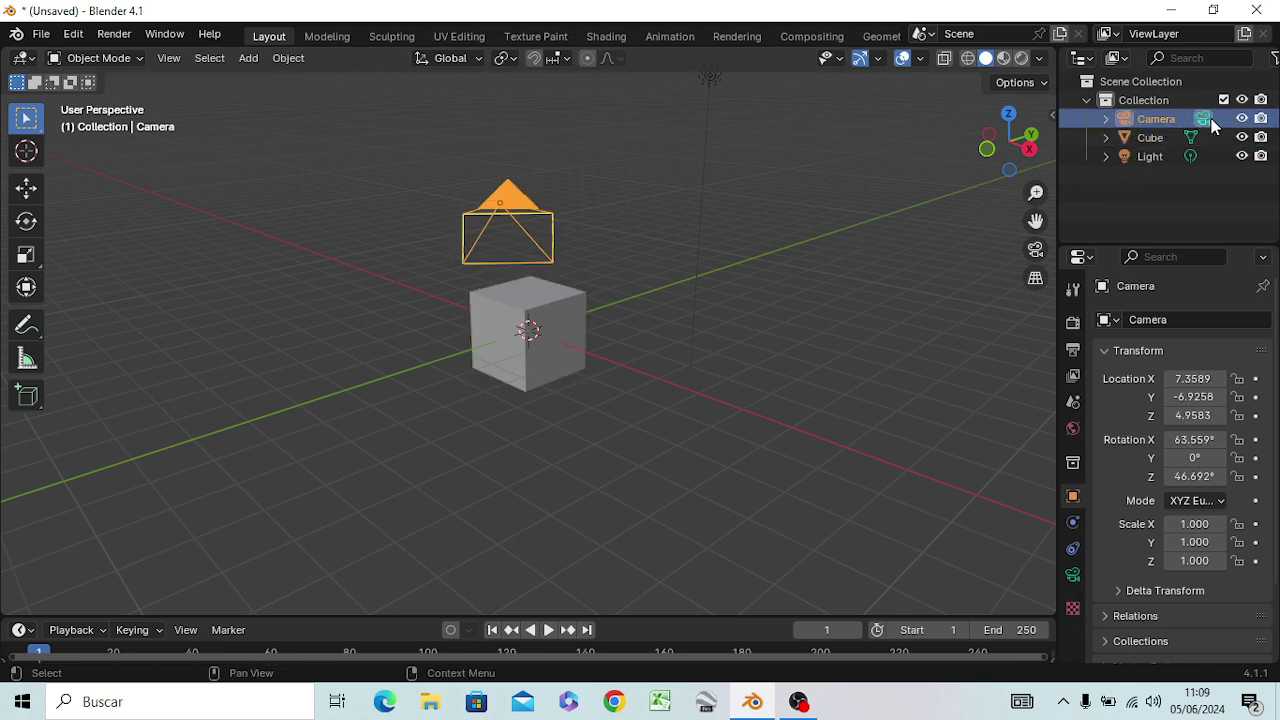
key(Delete)
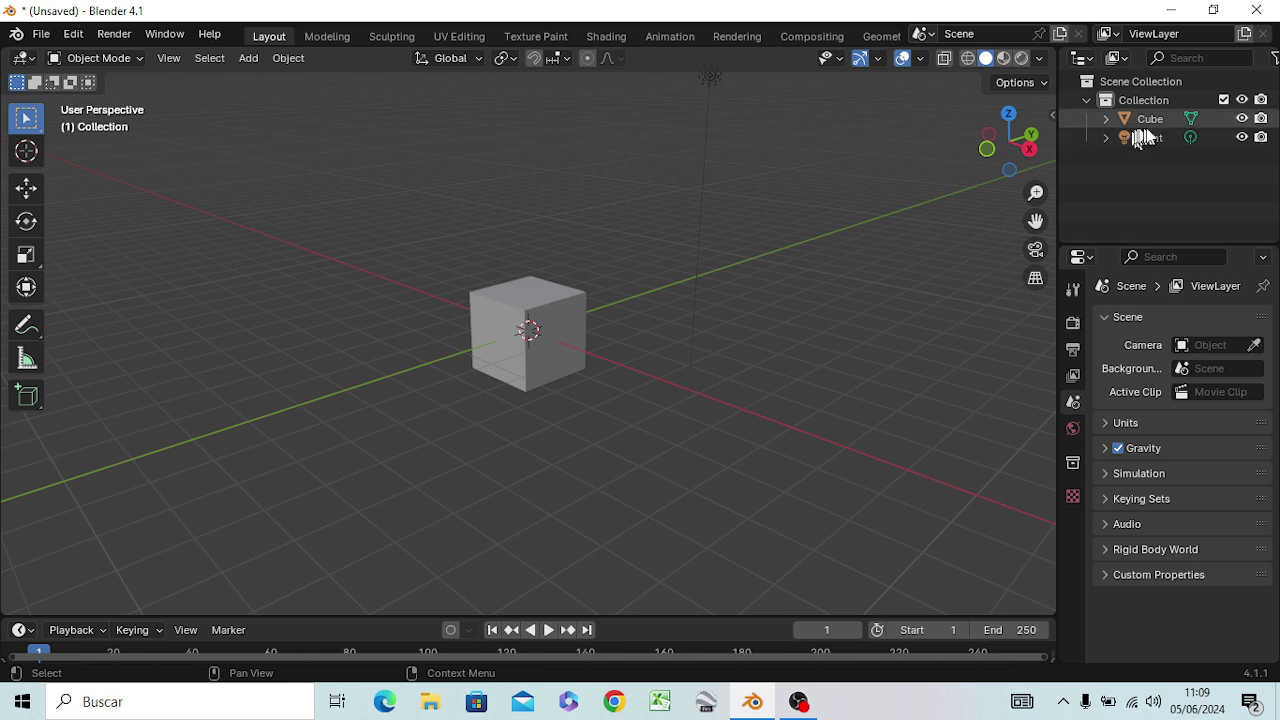
click(1151, 137)
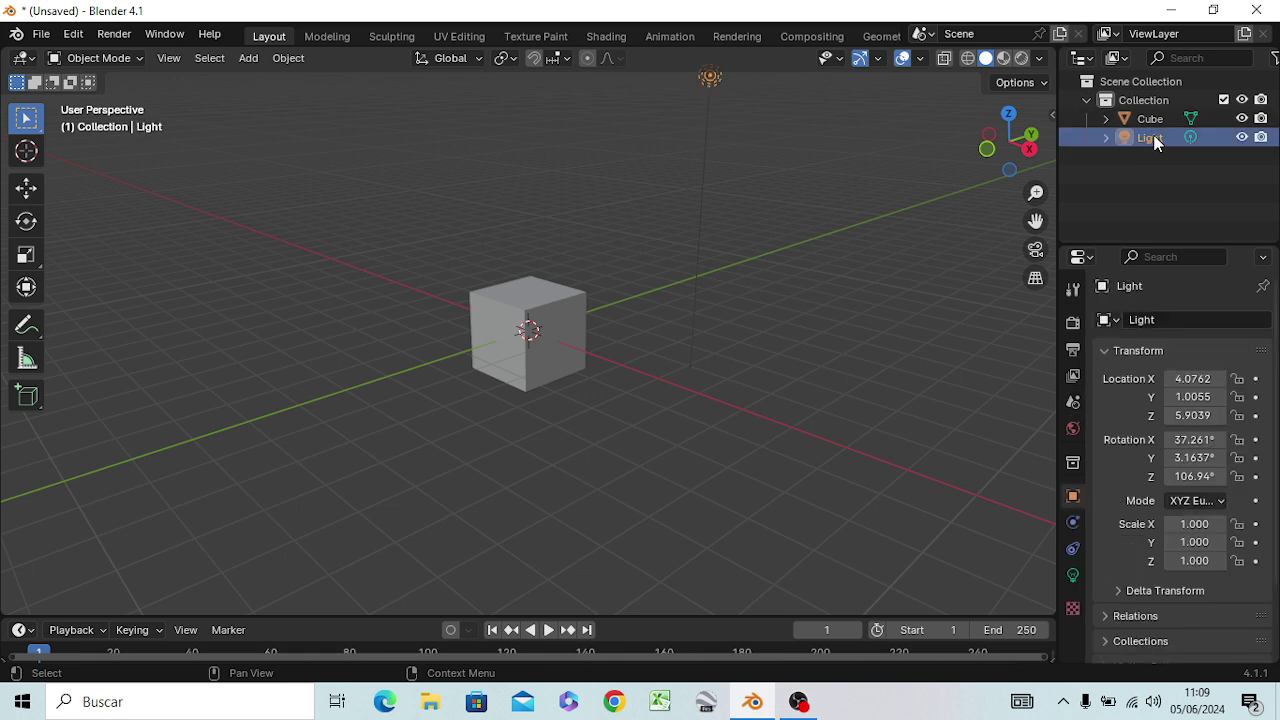
key(Delete)
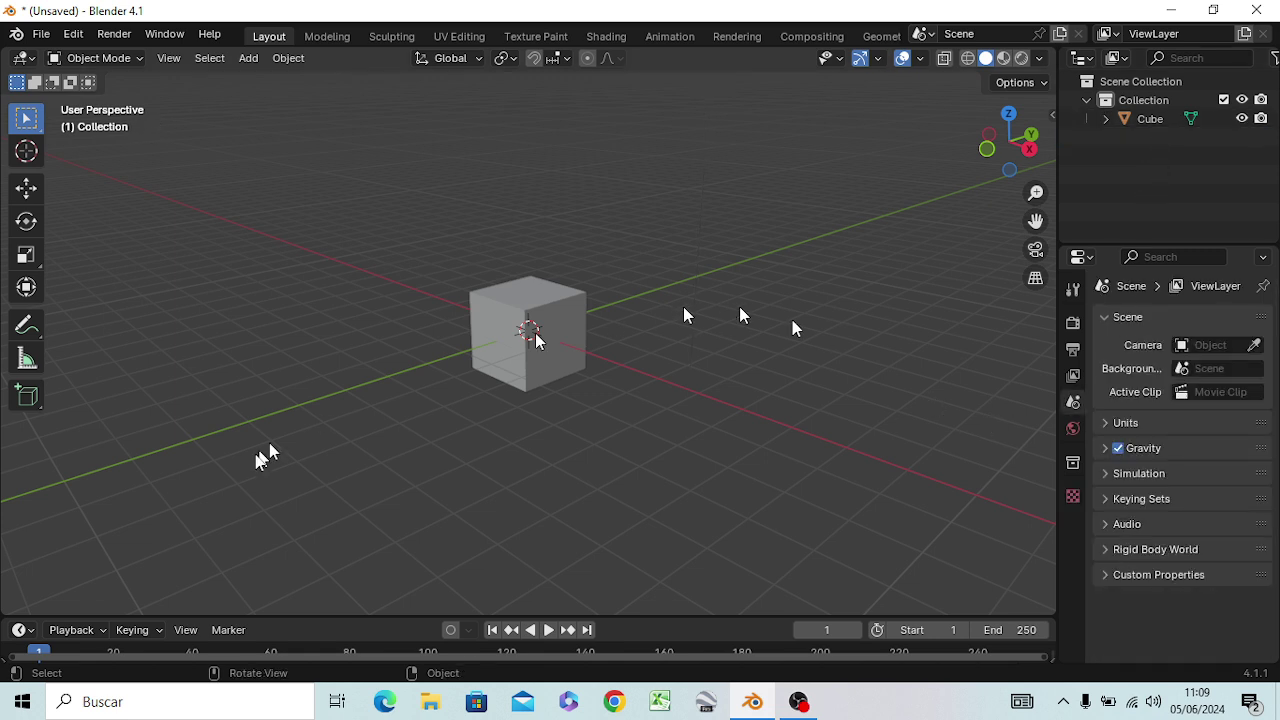
mouse_move(506, 405)
middle_down()
mouse_move(638, 467)
mouse_move(655, 503)
mouse_move(600, 580)
mouse_move(486, 523)
mouse_move(554, 380)
mouse_move(583, 360)
mouse_move(634, 389)
mouse_move(643, 380)
mouse_move(586, 423)
mouse_move(550, 405)
middle_up()
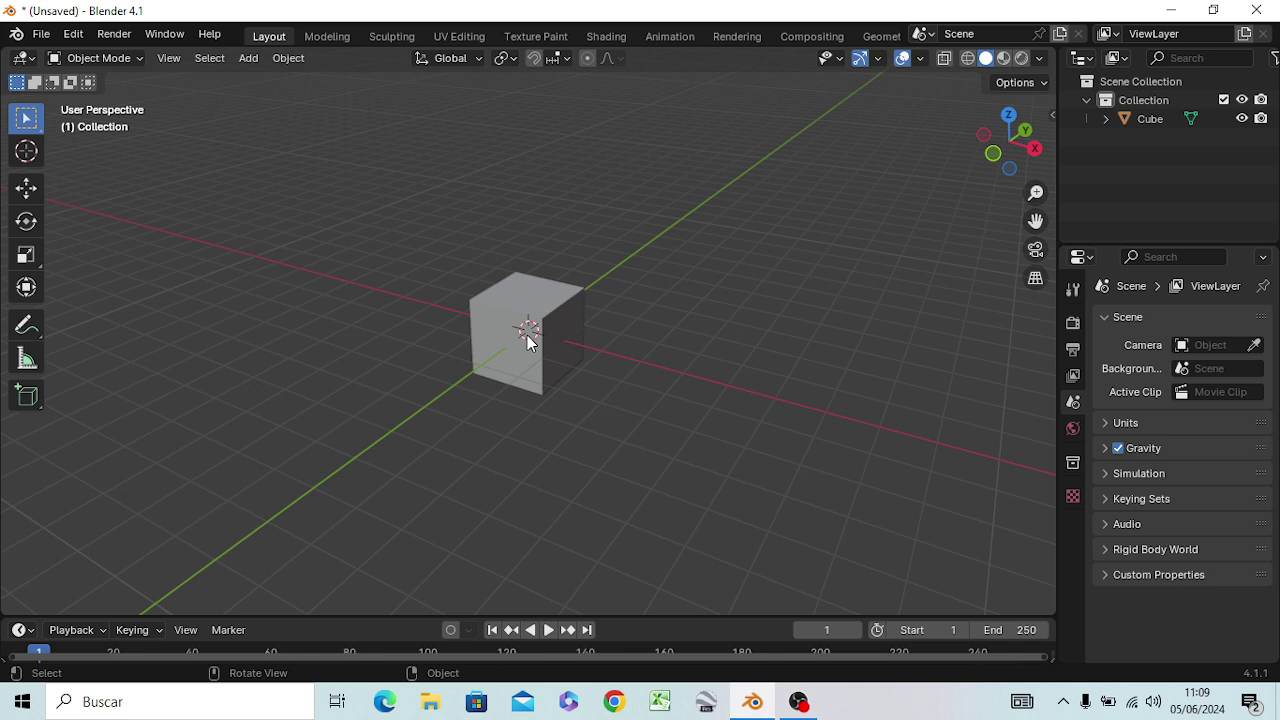
key(KP_1)
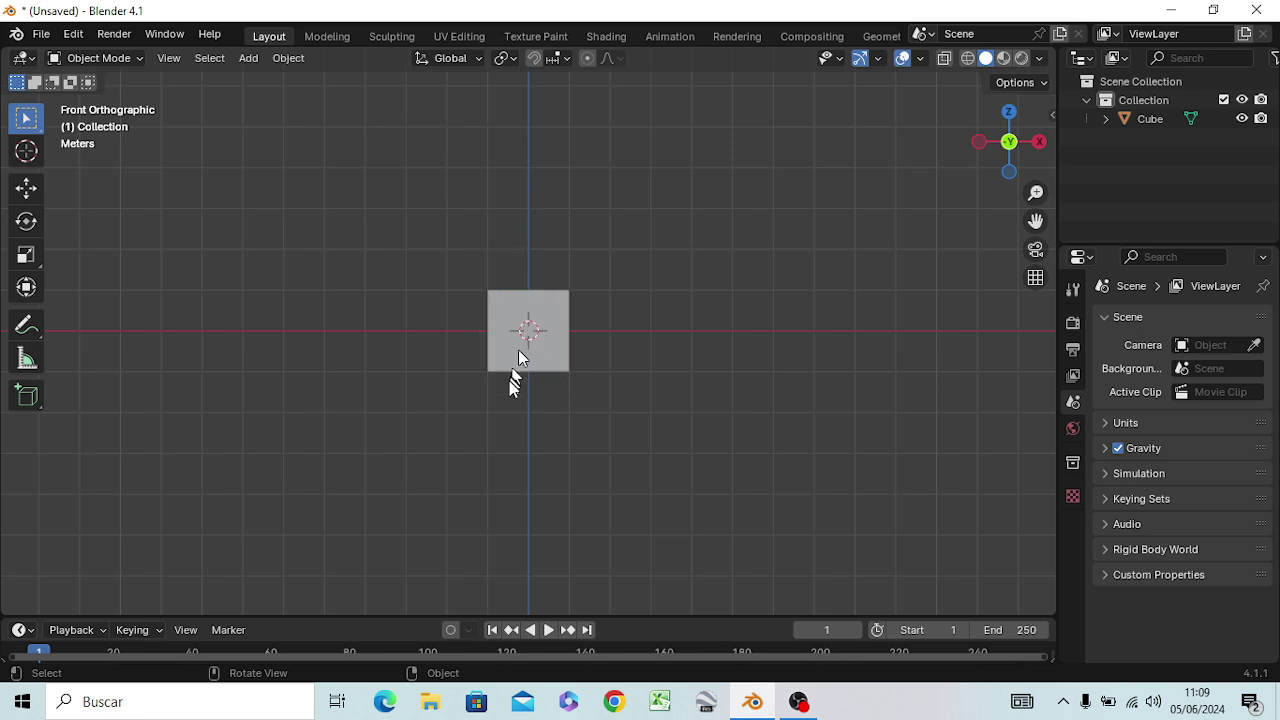
middle_drag(539, 330, 465, 395)
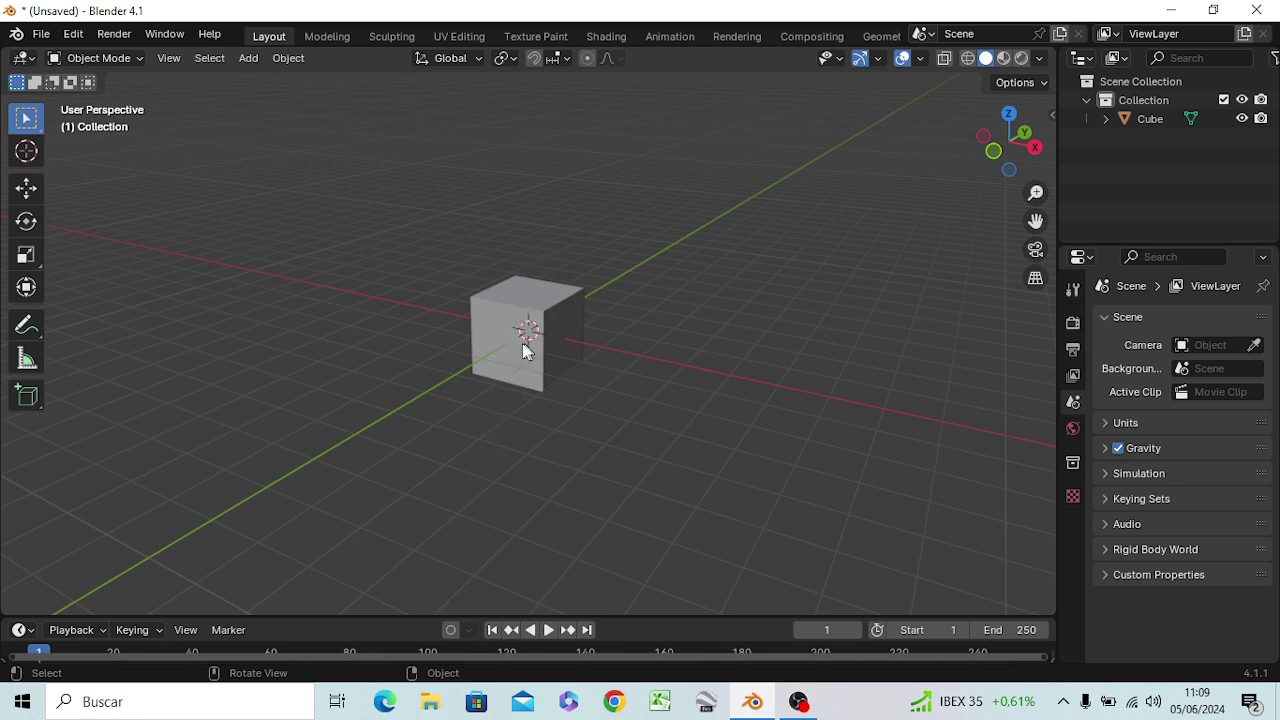
scroll(714, 348, down, 3)
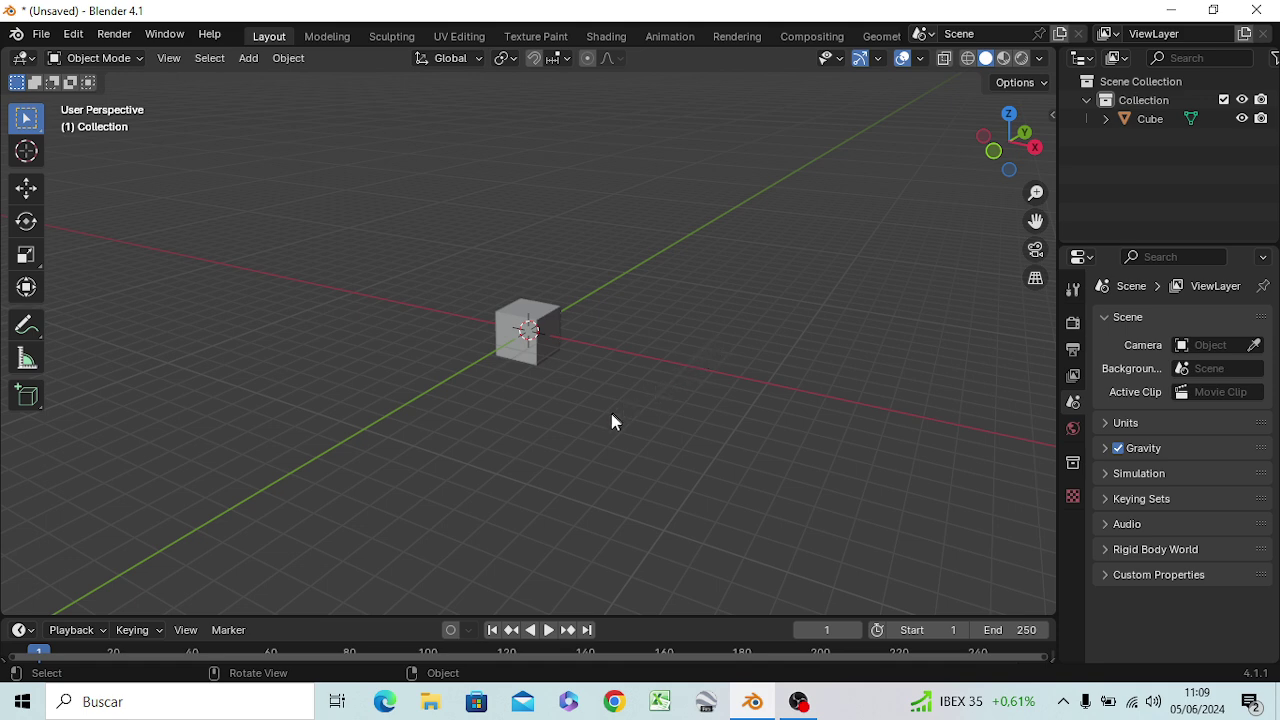
middle_drag(611, 415, 663, 354)
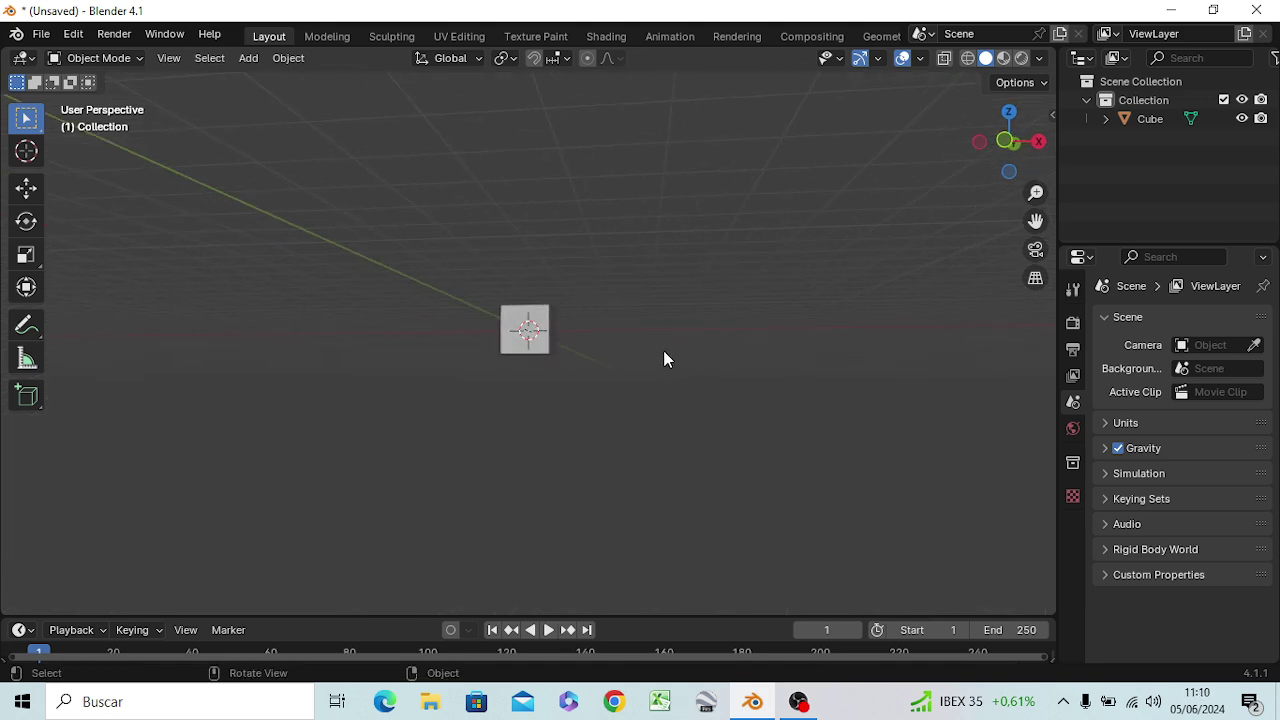
key(KP_7)
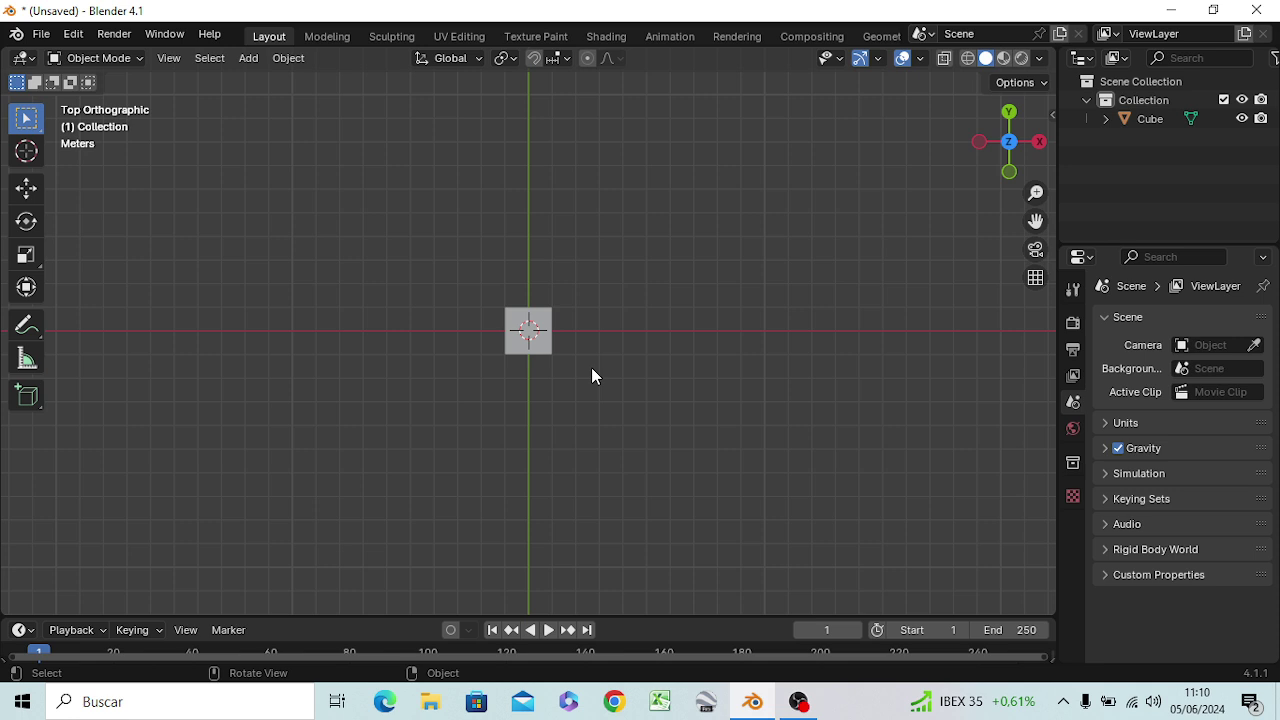
key(KP_1)
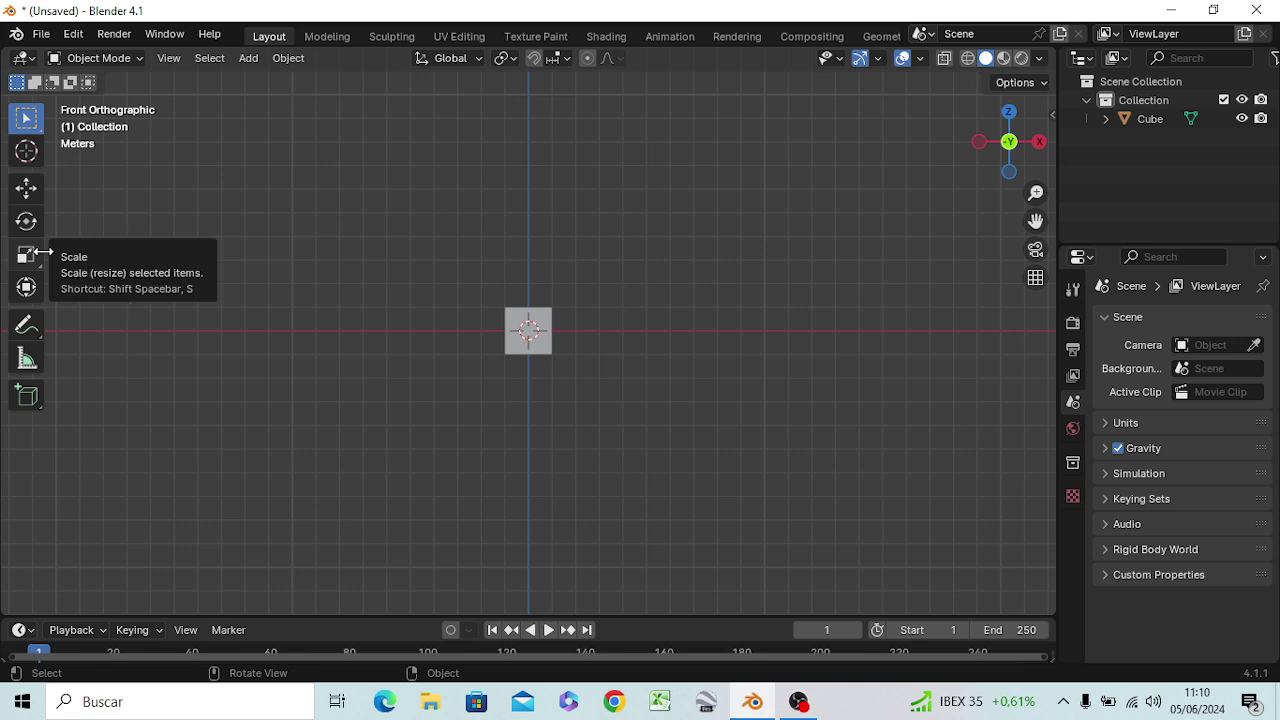
Add a UV sphere and scale it to about 1.579
key(shift+a)
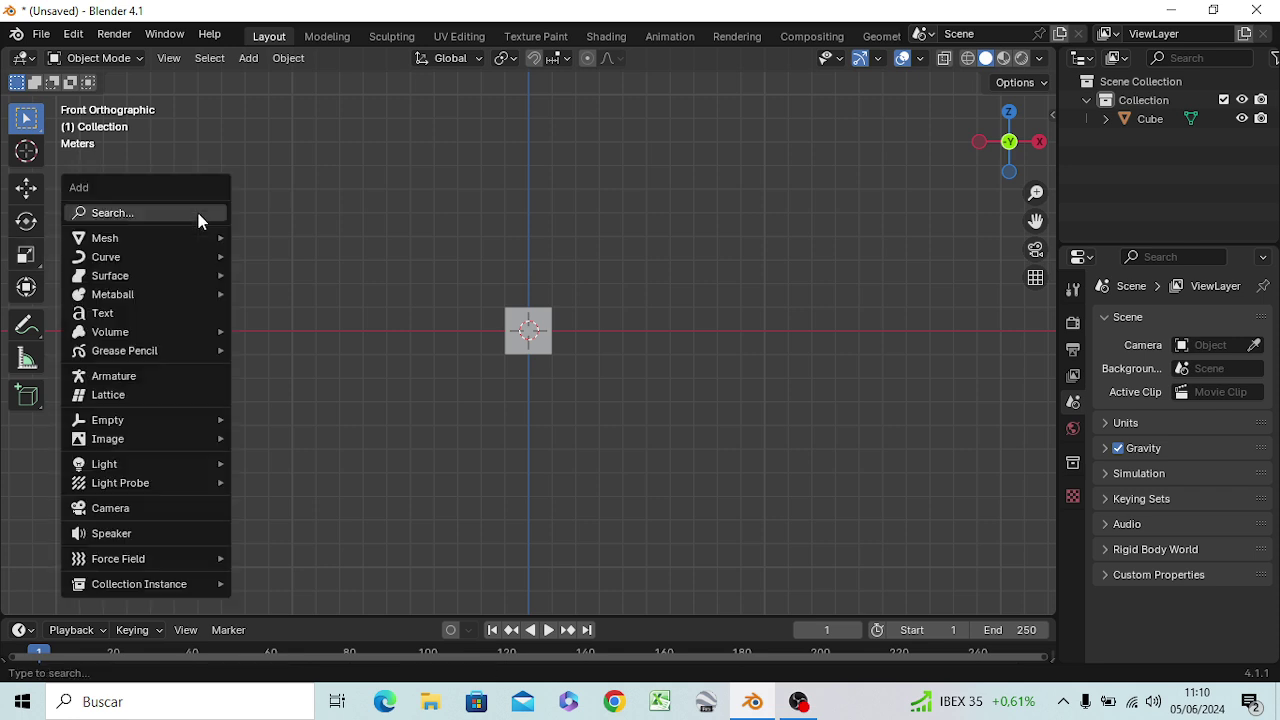
mouse_move(105, 238)
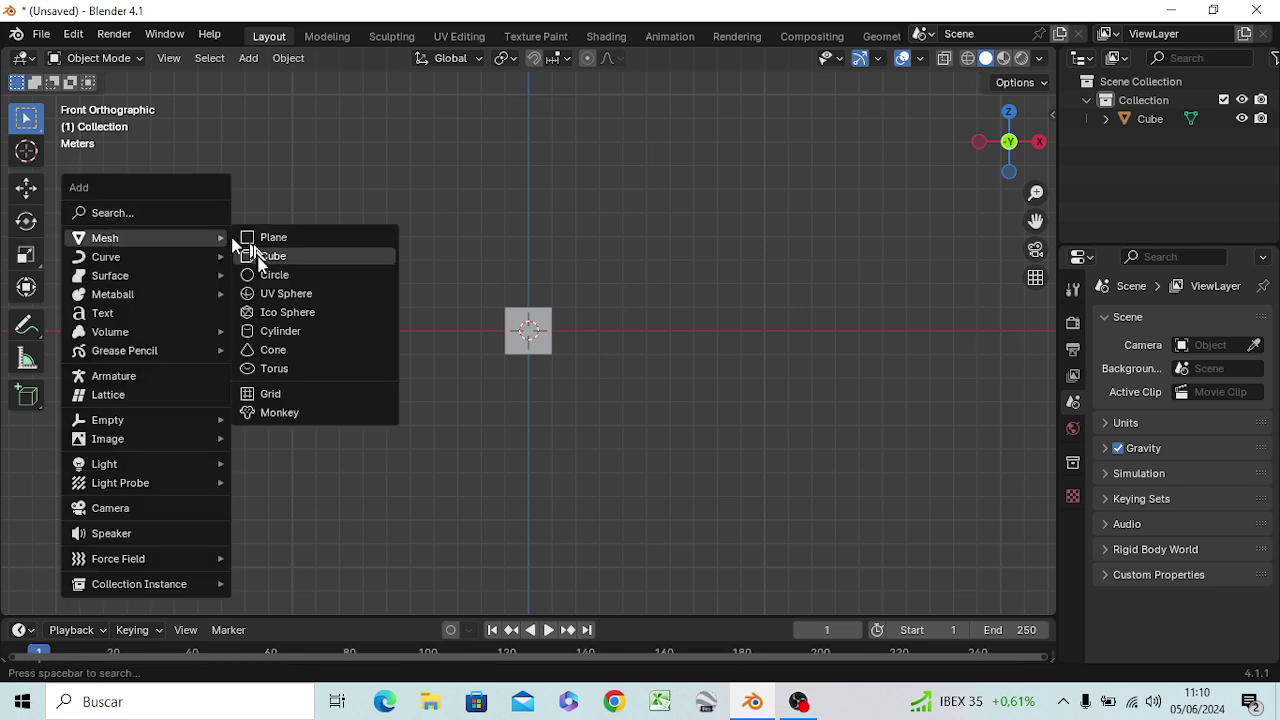
click(269, 292)
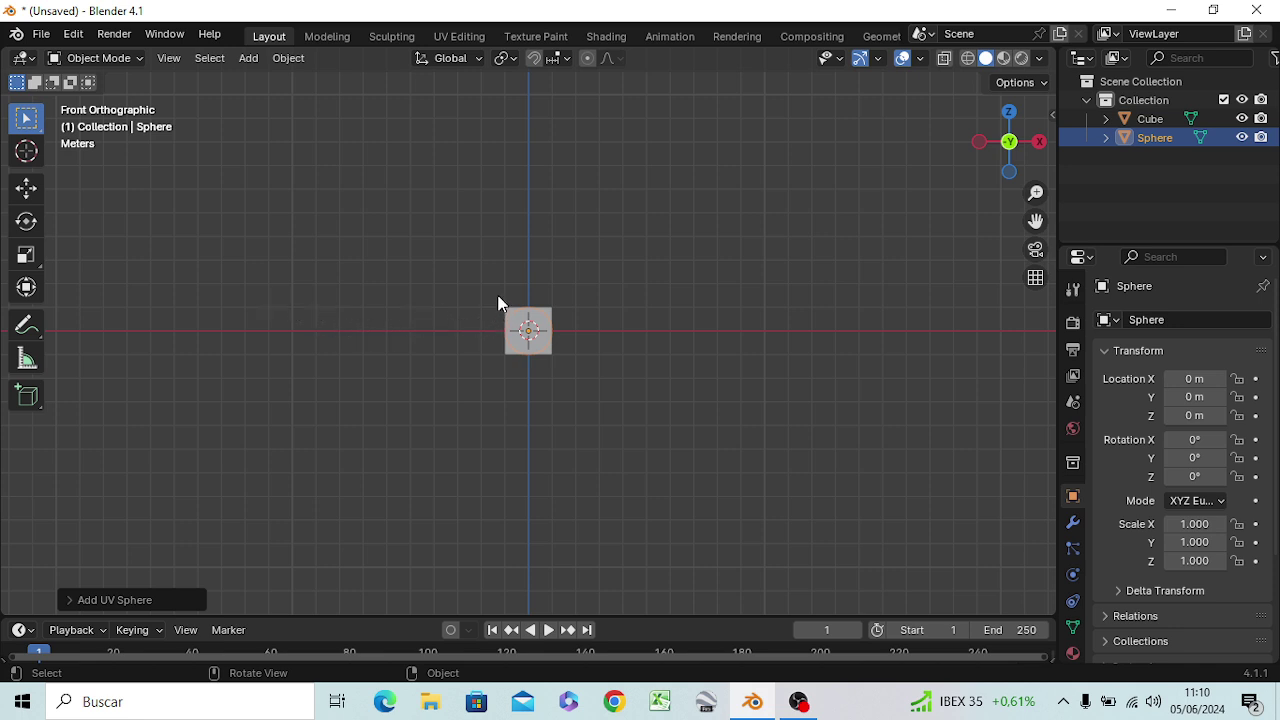
key(s)
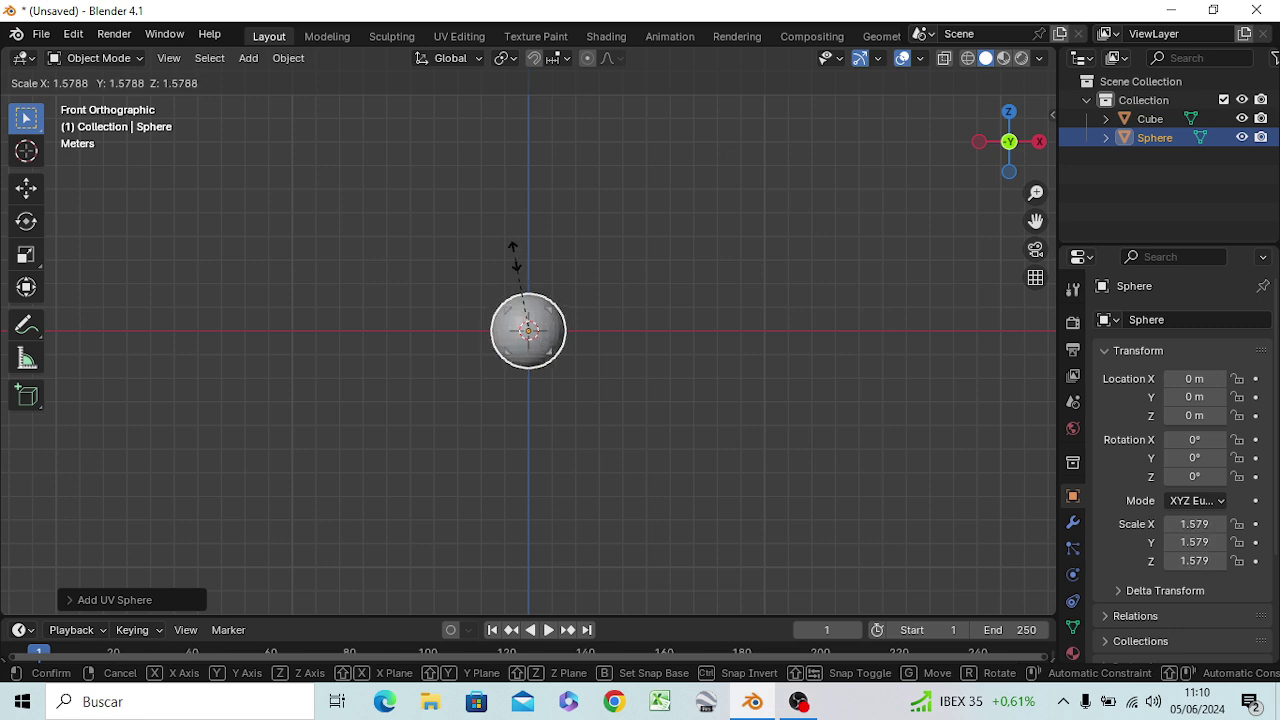
click(514, 258)
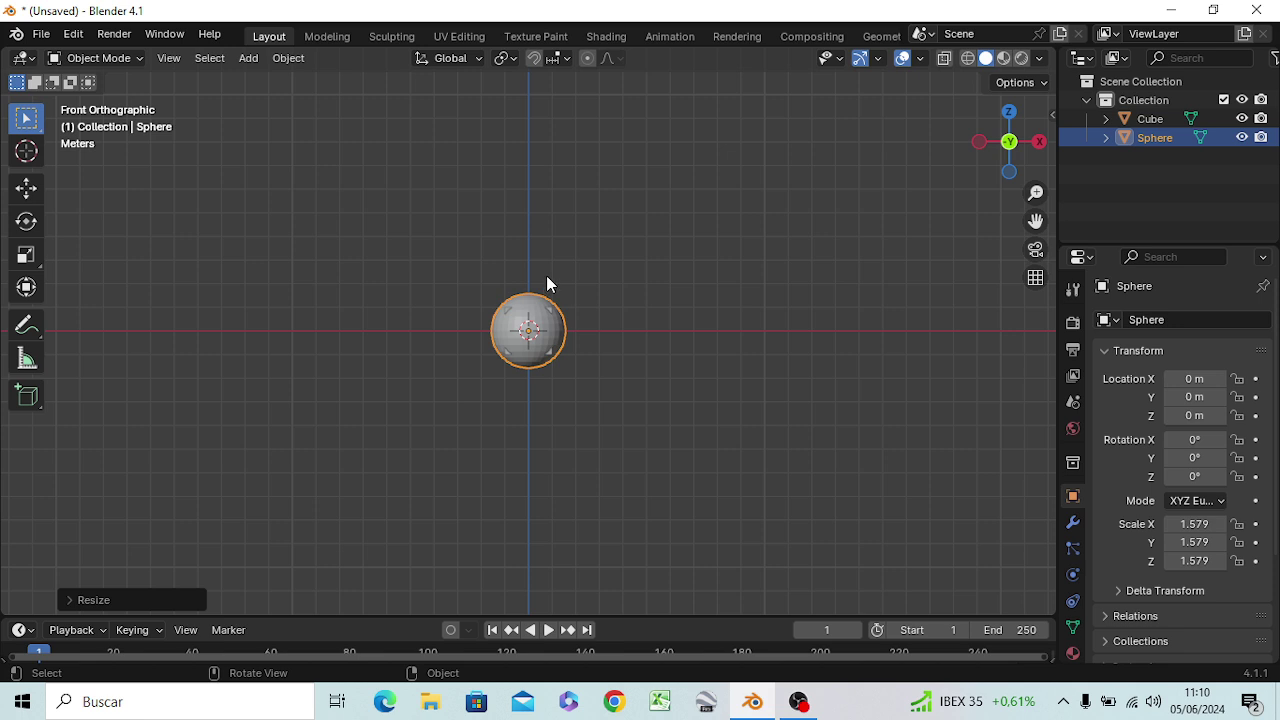
From top view, move the sphere along Y to -4.7613 m, in front of the cube
key(KP_7)
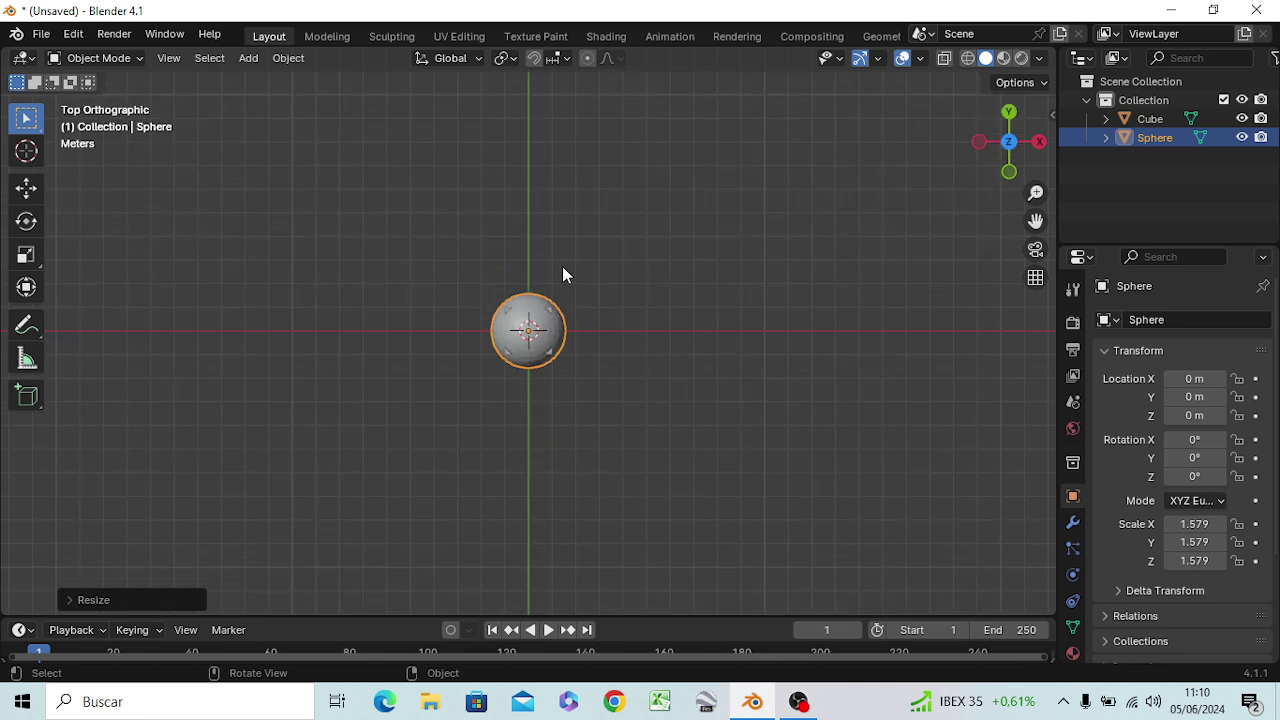
key(g)
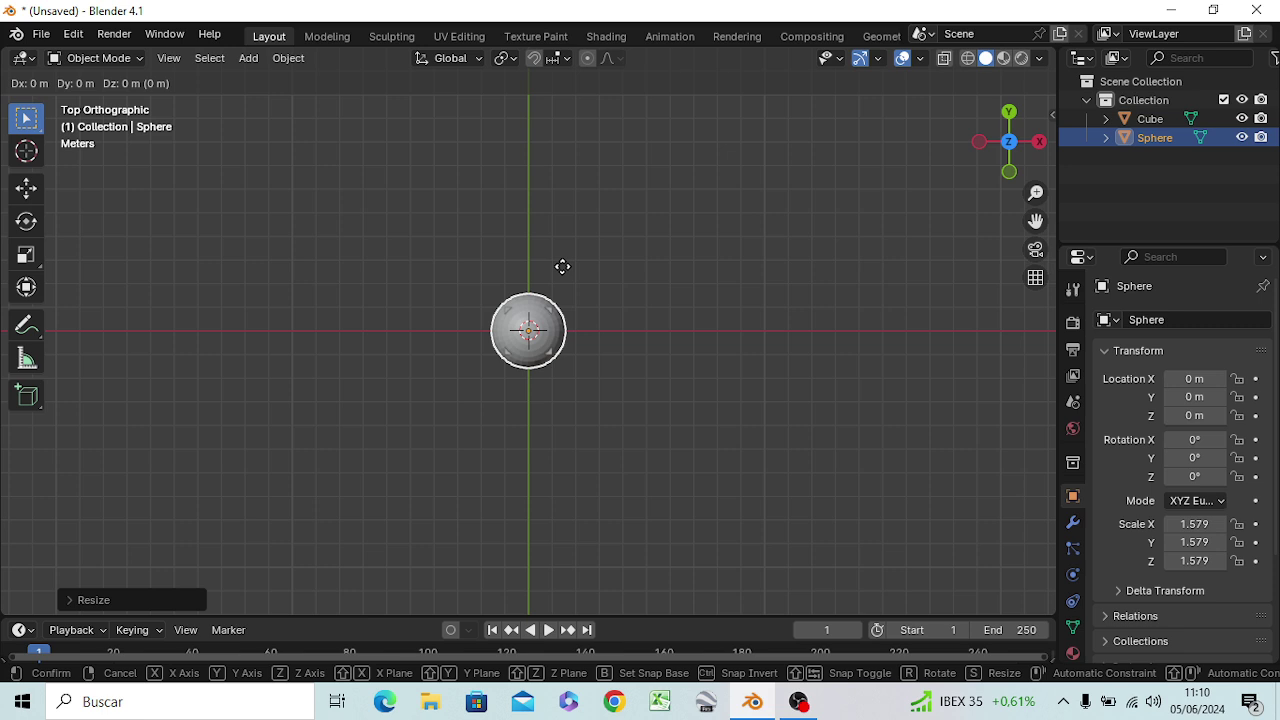
key(y)
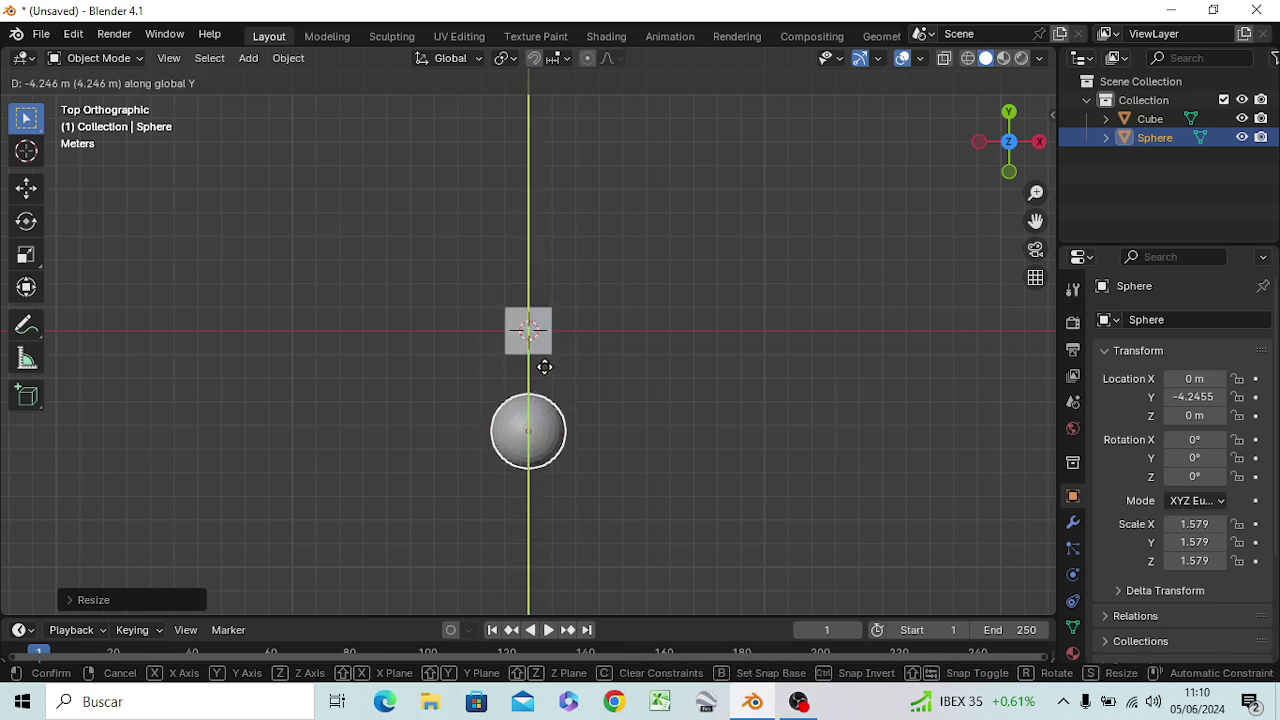
click(545, 386)
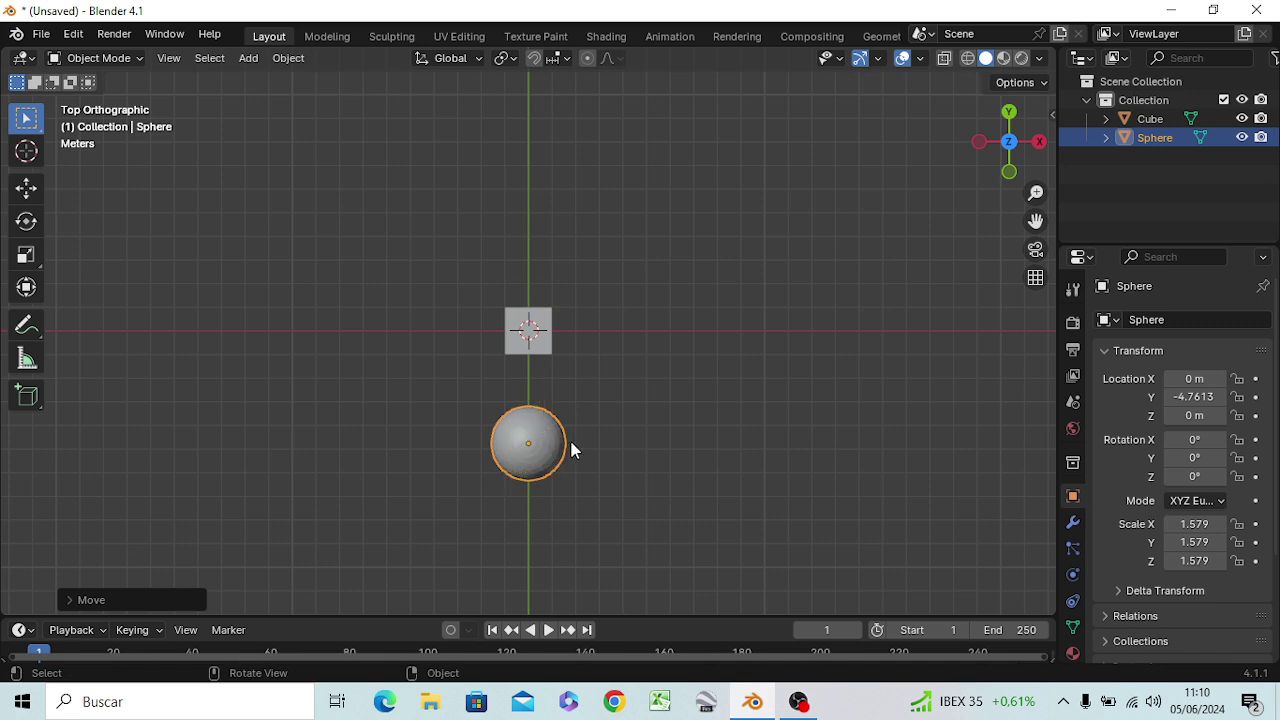
key(KP_1)
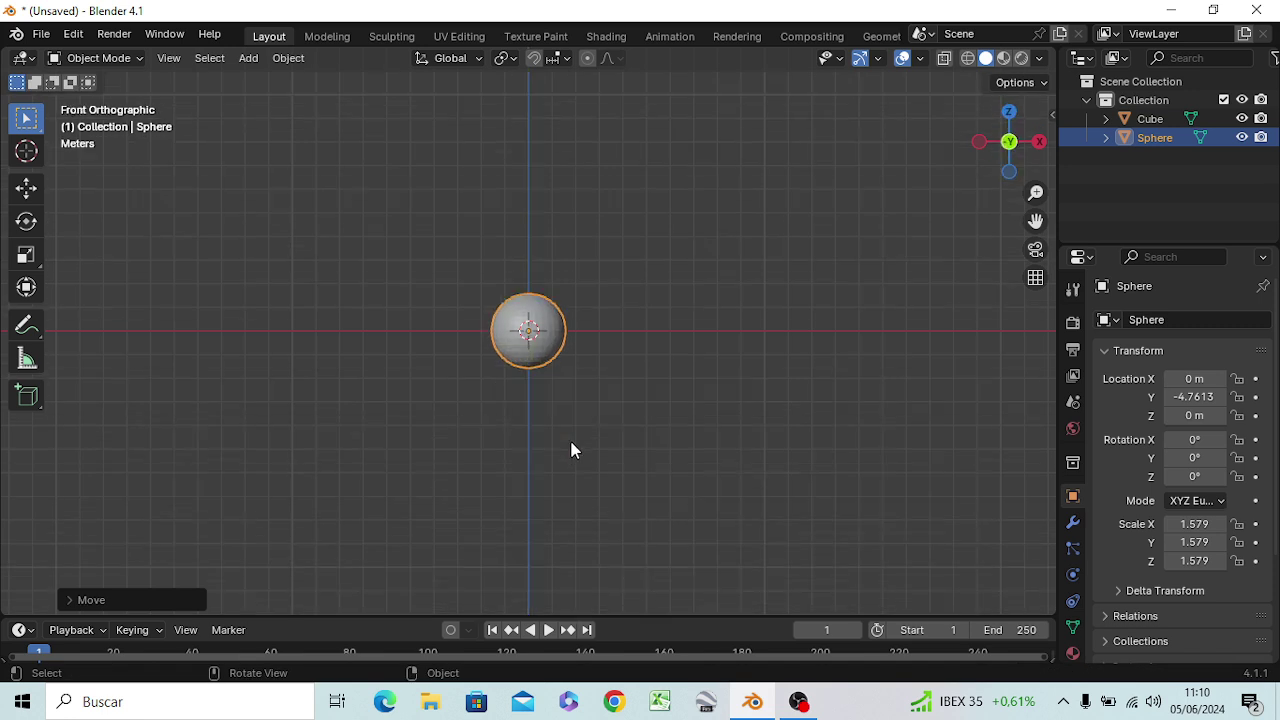
scroll(530, 363, up, 3)
scroll(530, 363, up, 2)
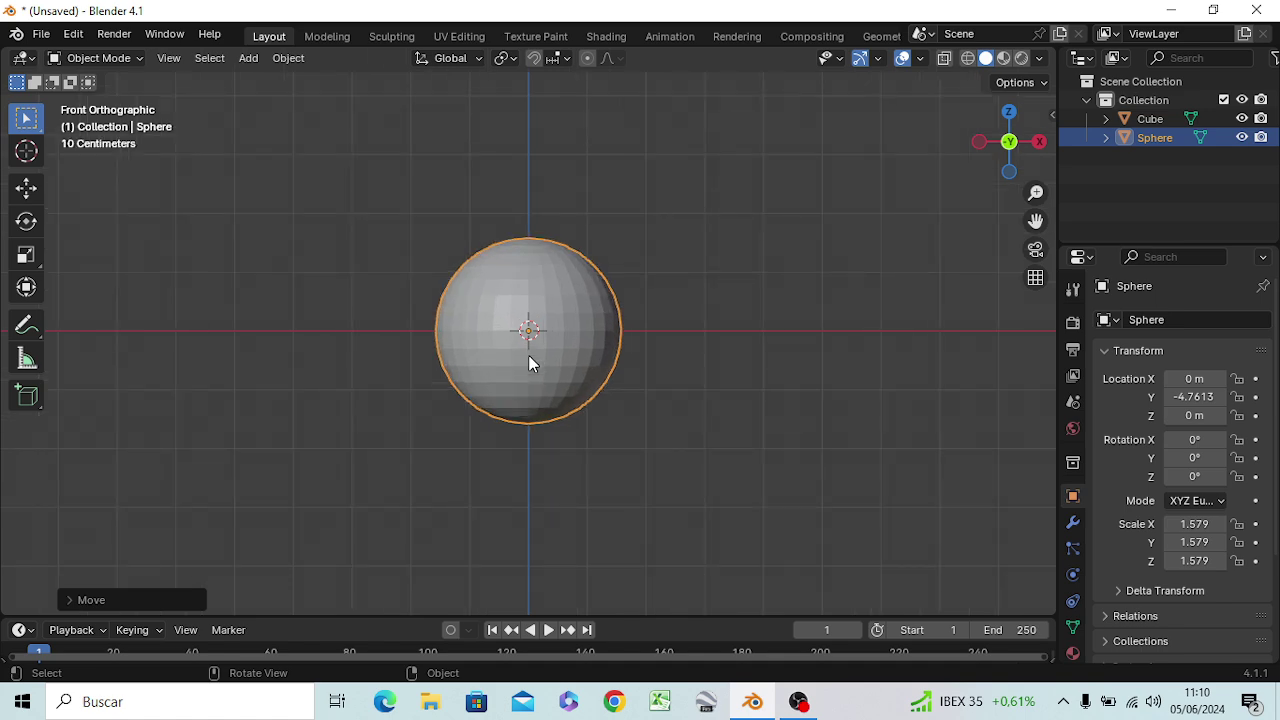
scroll(530, 363, up, 3)
scroll(530, 363, up, 3)
scroll(530, 363, up, 1)
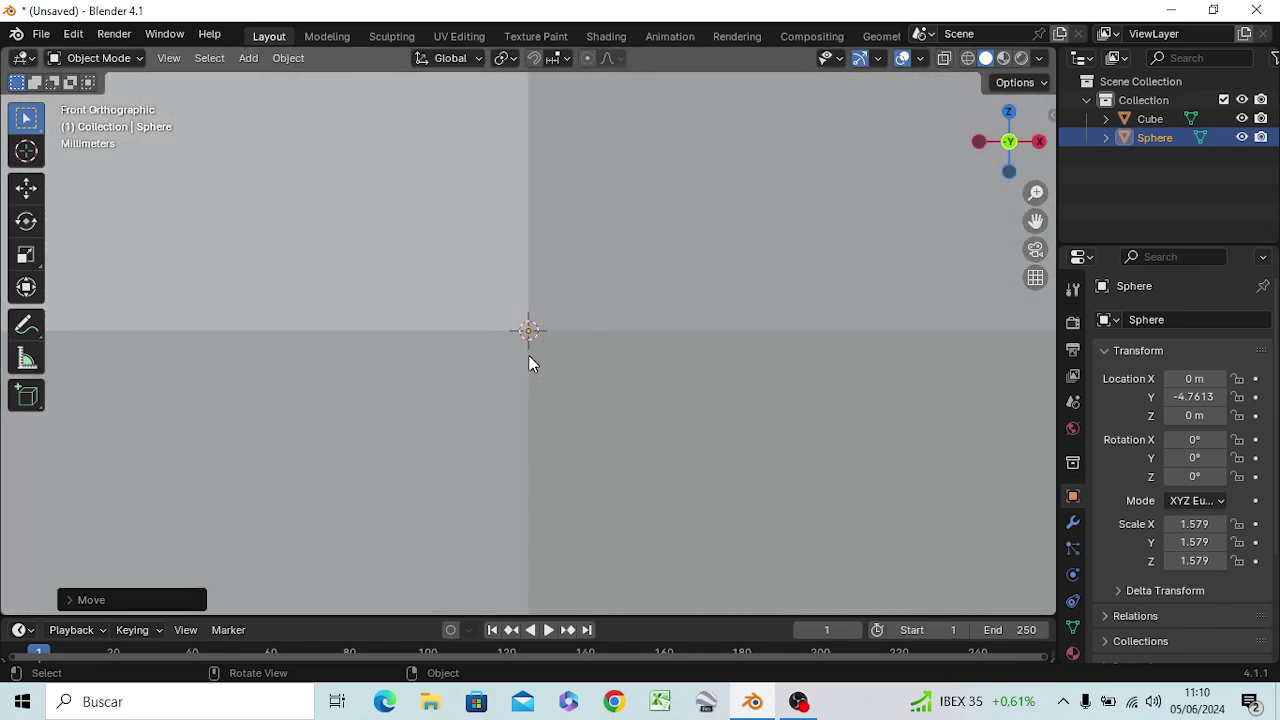
scroll(530, 363, down, 1)
scroll(529, 362, down, 2)
scroll(527, 375, down, 3)
scroll(526, 385, down, 3)
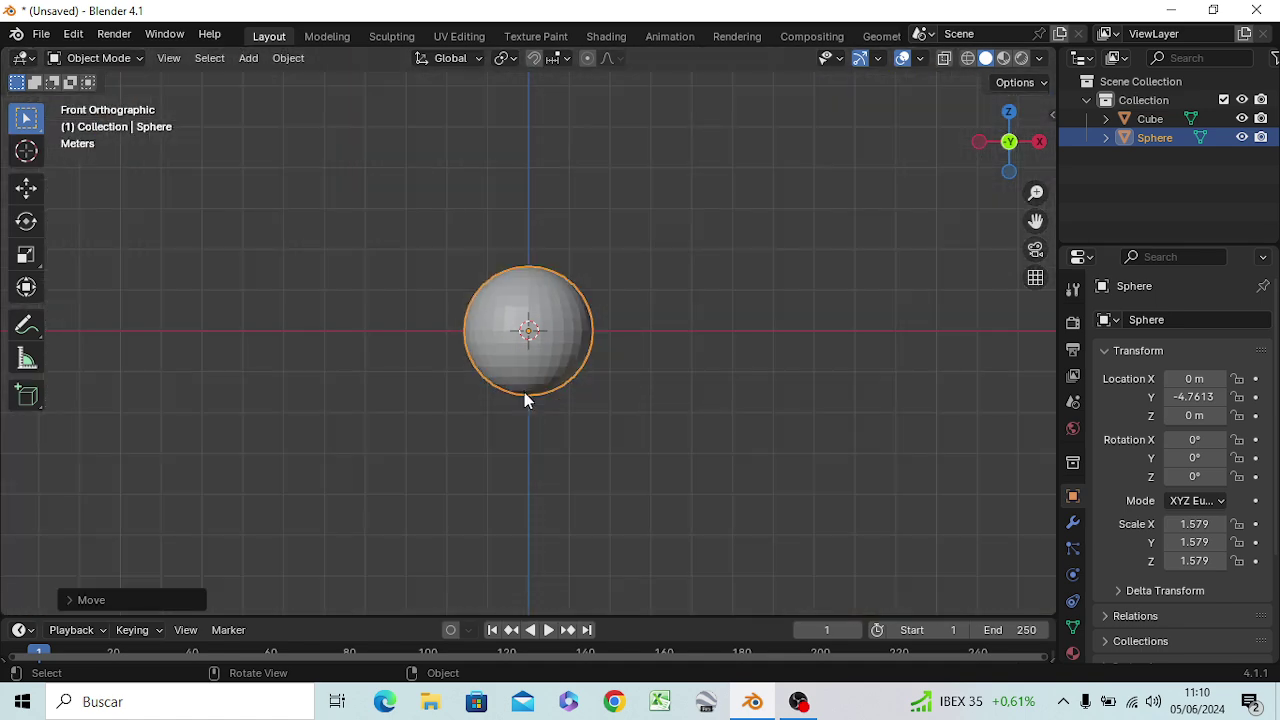
mouse_move(525, 393)
middle_down()
mouse_move(522, 432)
mouse_move(532, 386)
middle_up()
key(KP_1)
key(KP_3)
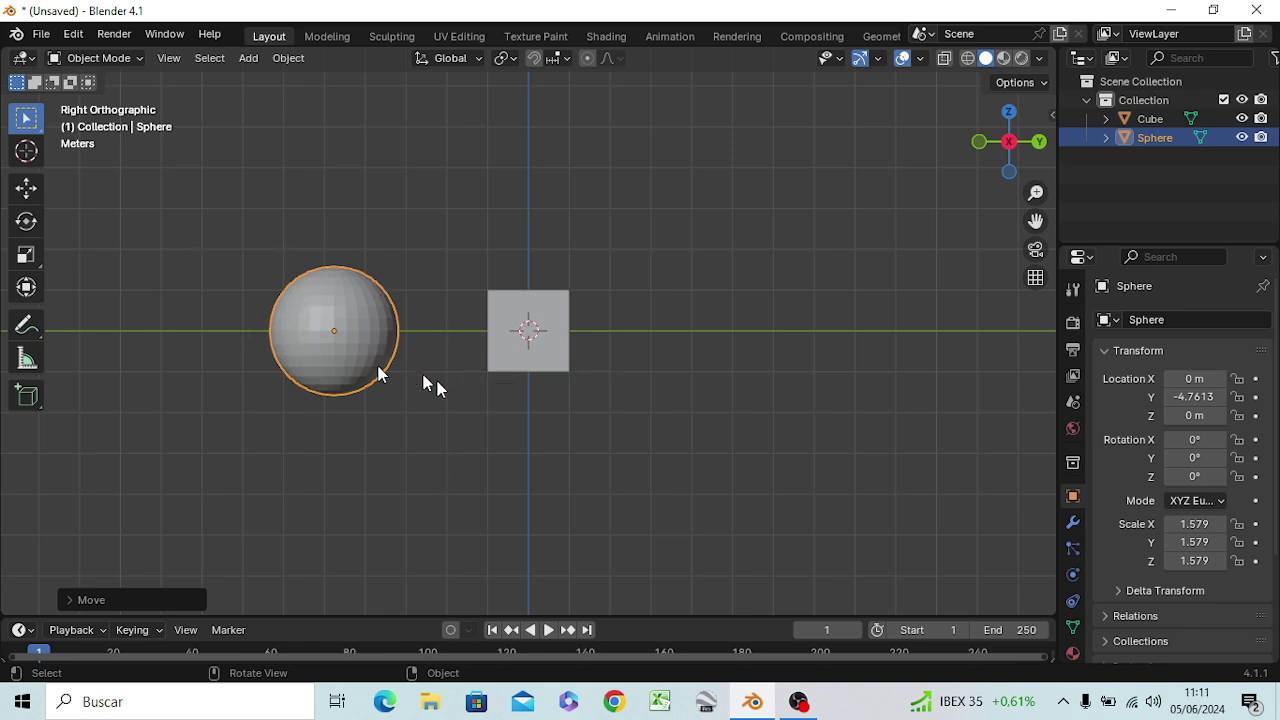
mouse_move(512, 346)
middle_down()
mouse_move(733, 355)
mouse_move(534, 374)
middle_up()
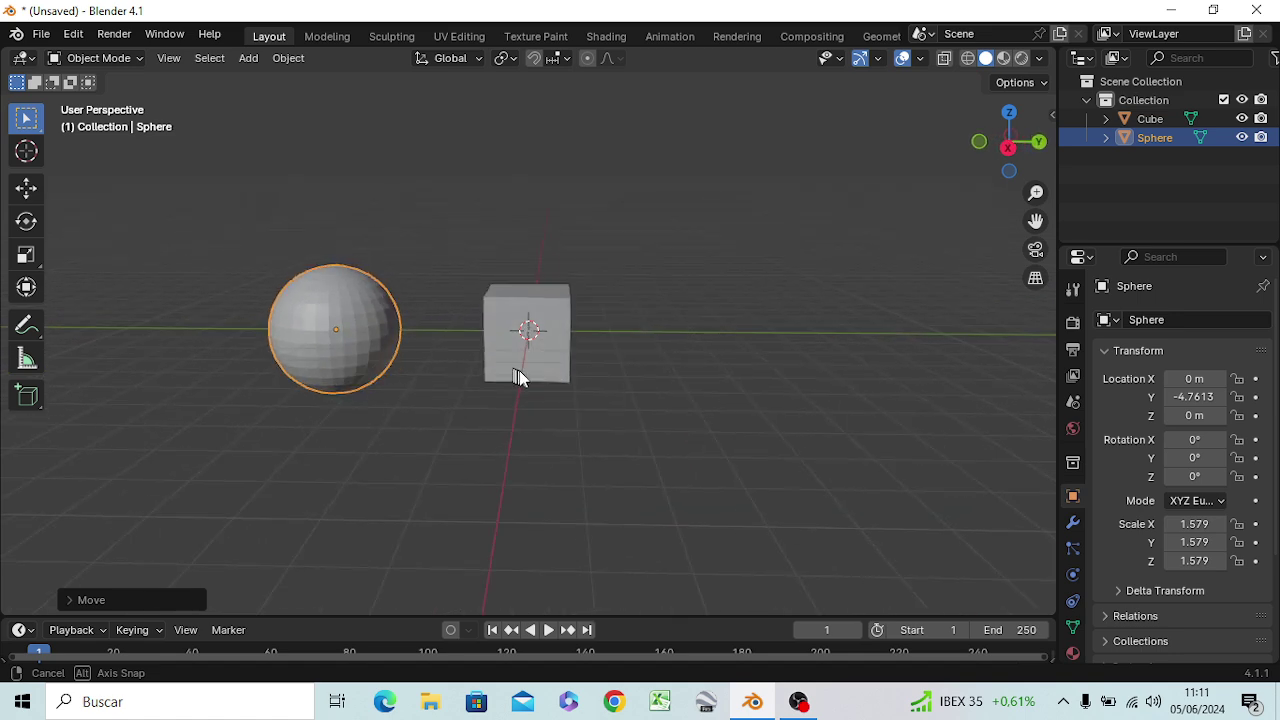
key(KP_3)
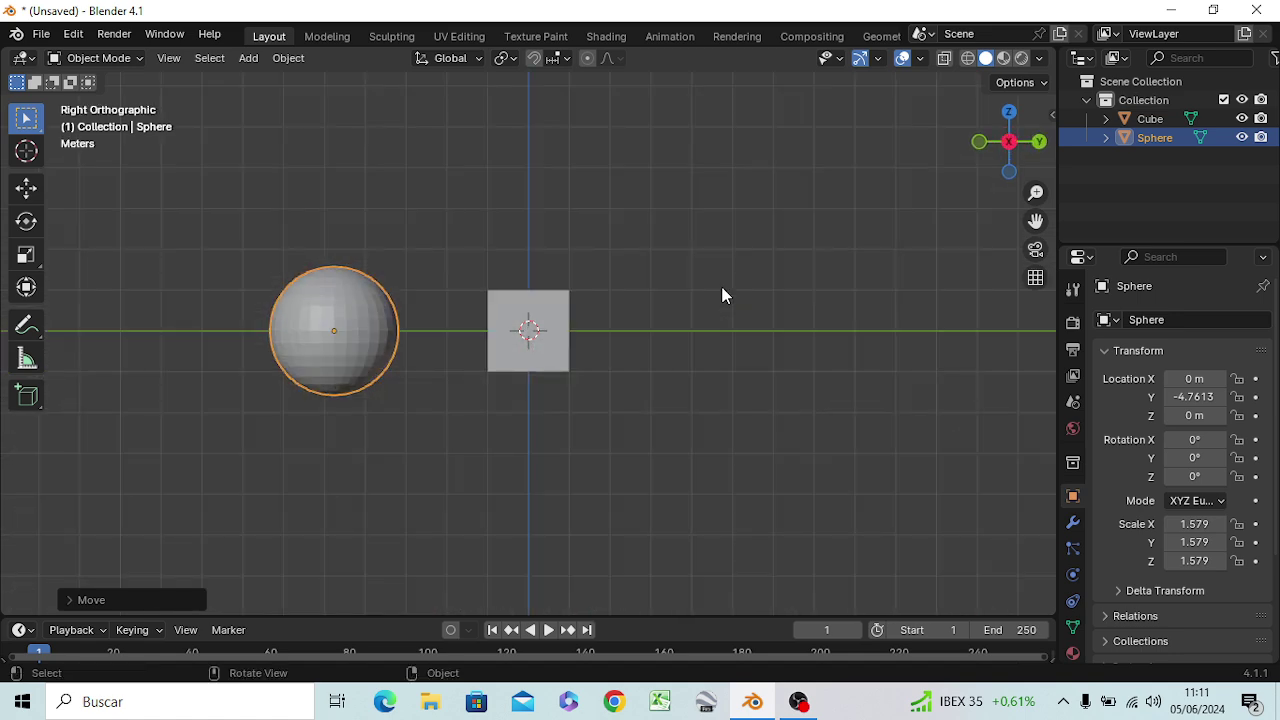
key(KP_7)
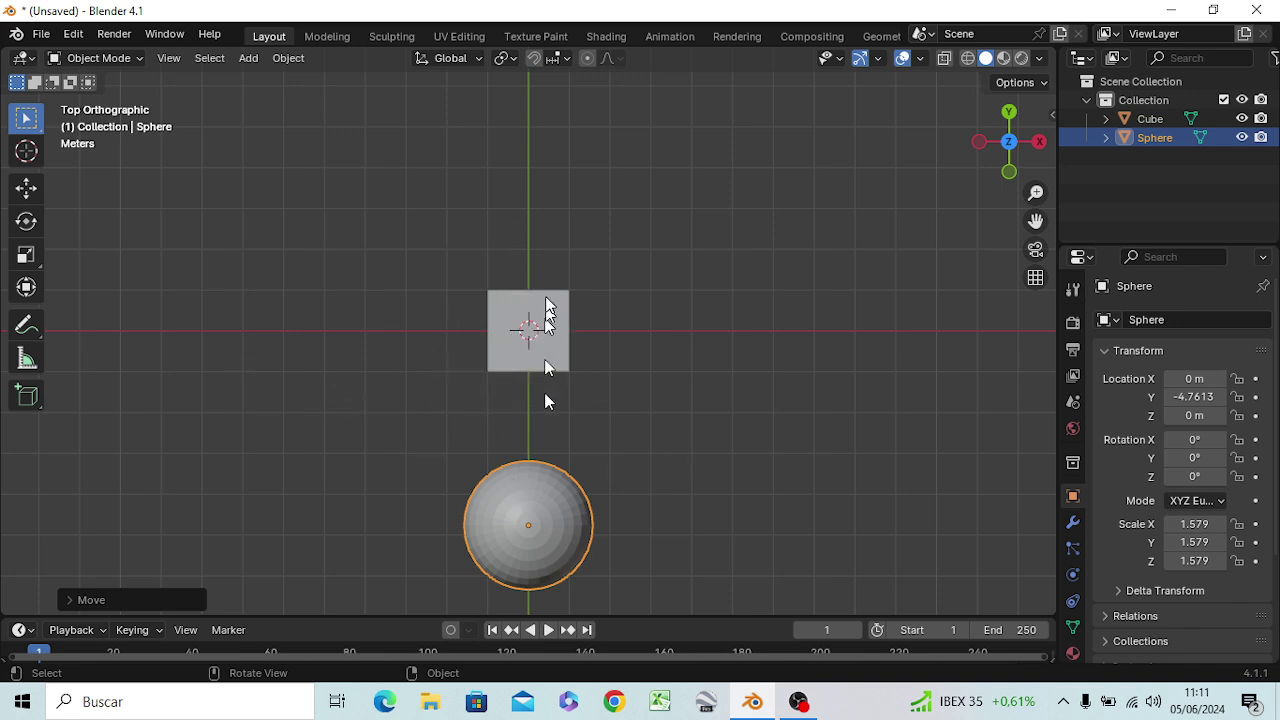
key(KP_3)
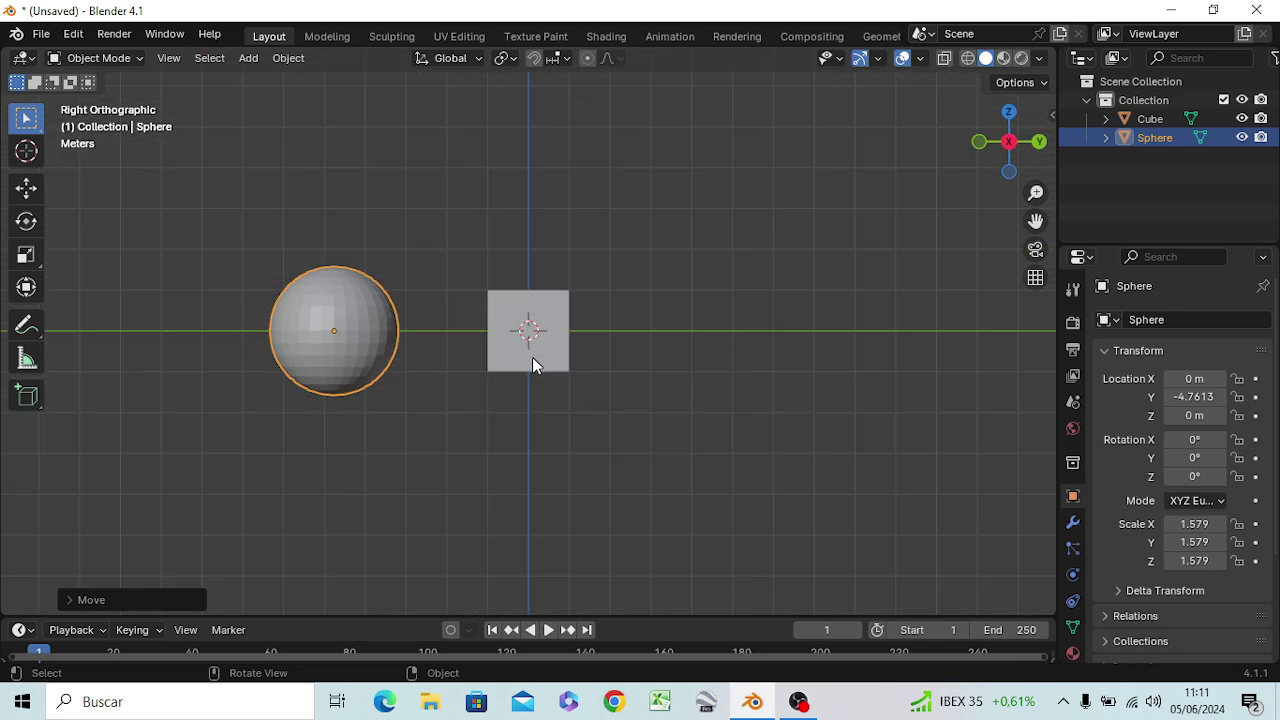
key(KP_1)
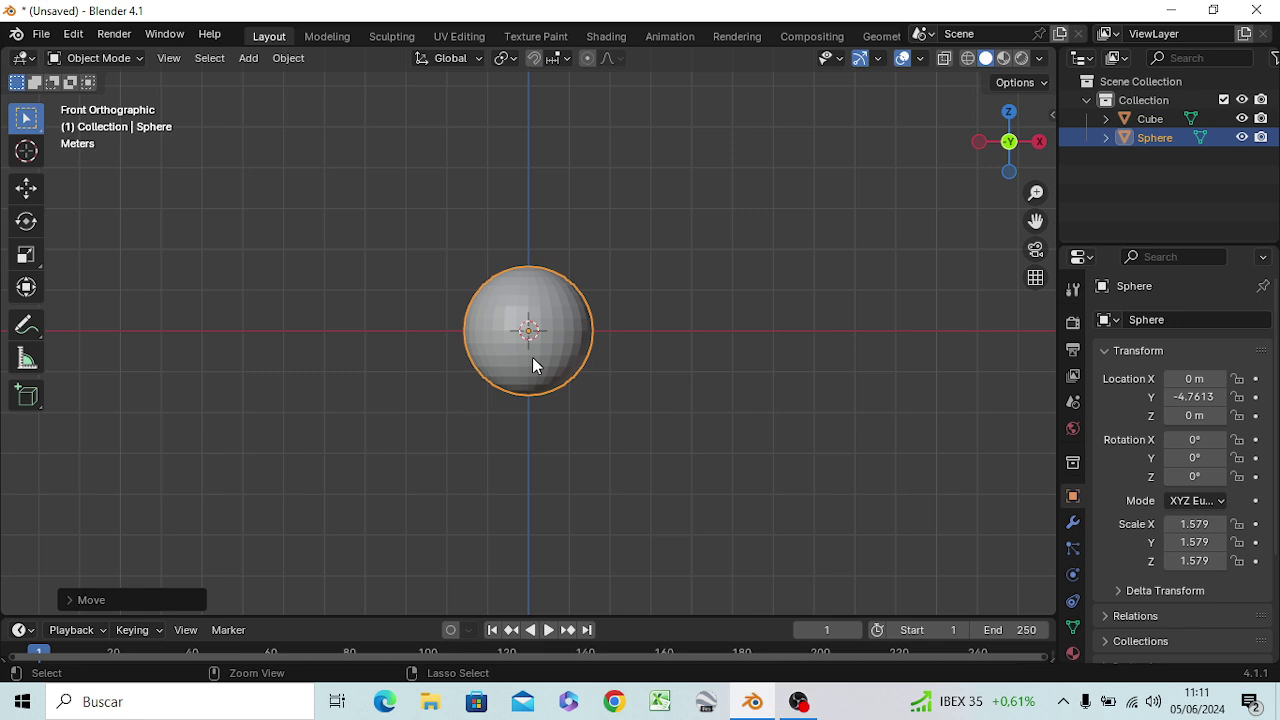
key(ctrl+KP_1)
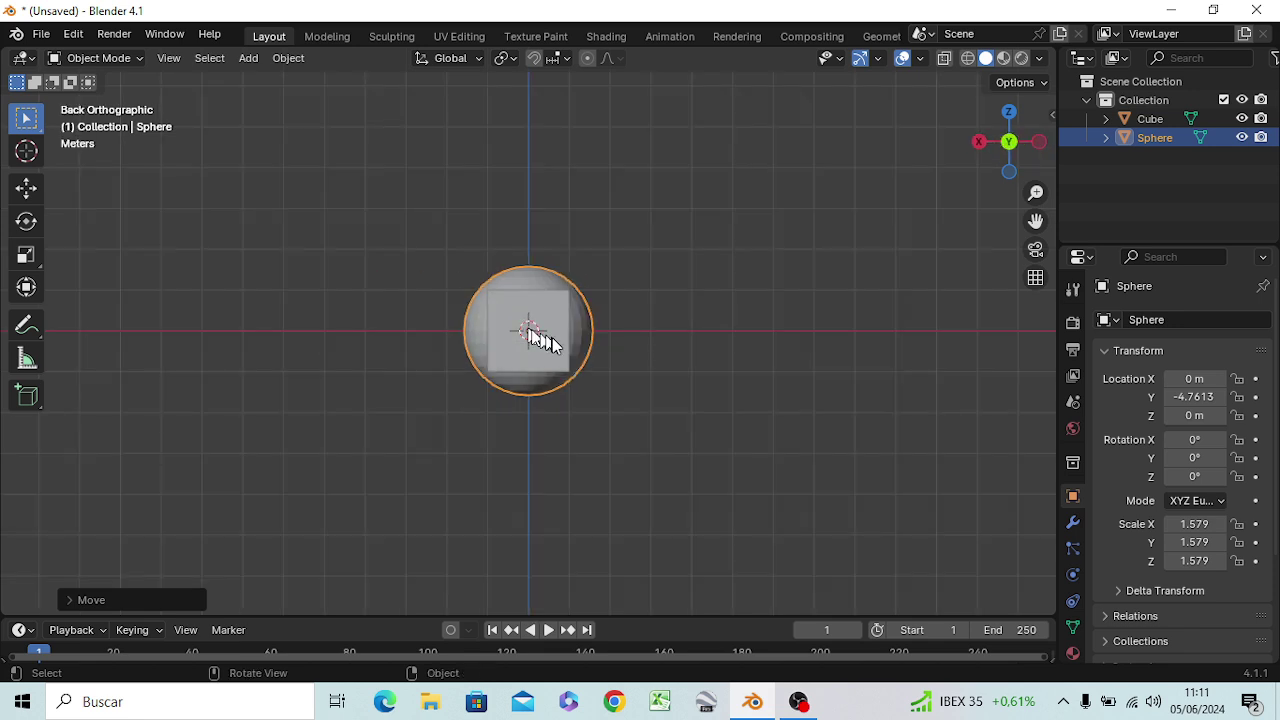
scroll(540, 340, up, 5)
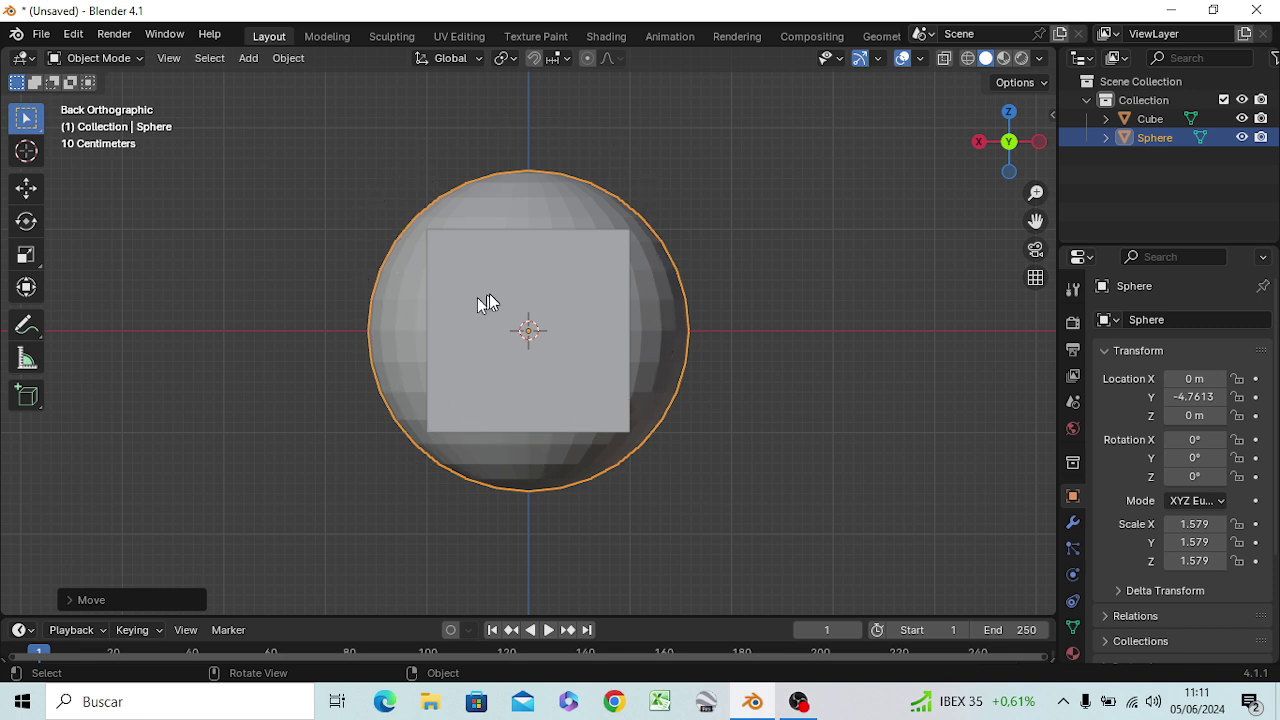
key(KP_1)
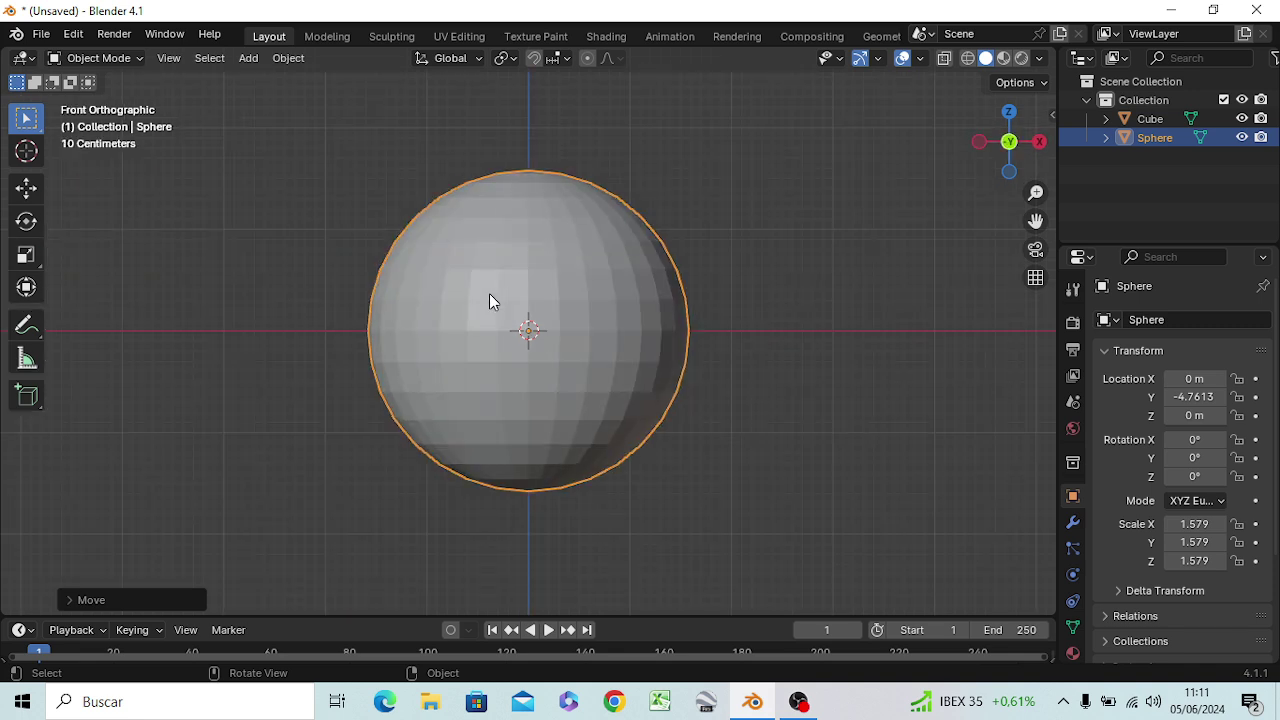
key(ctrl+KP_1)
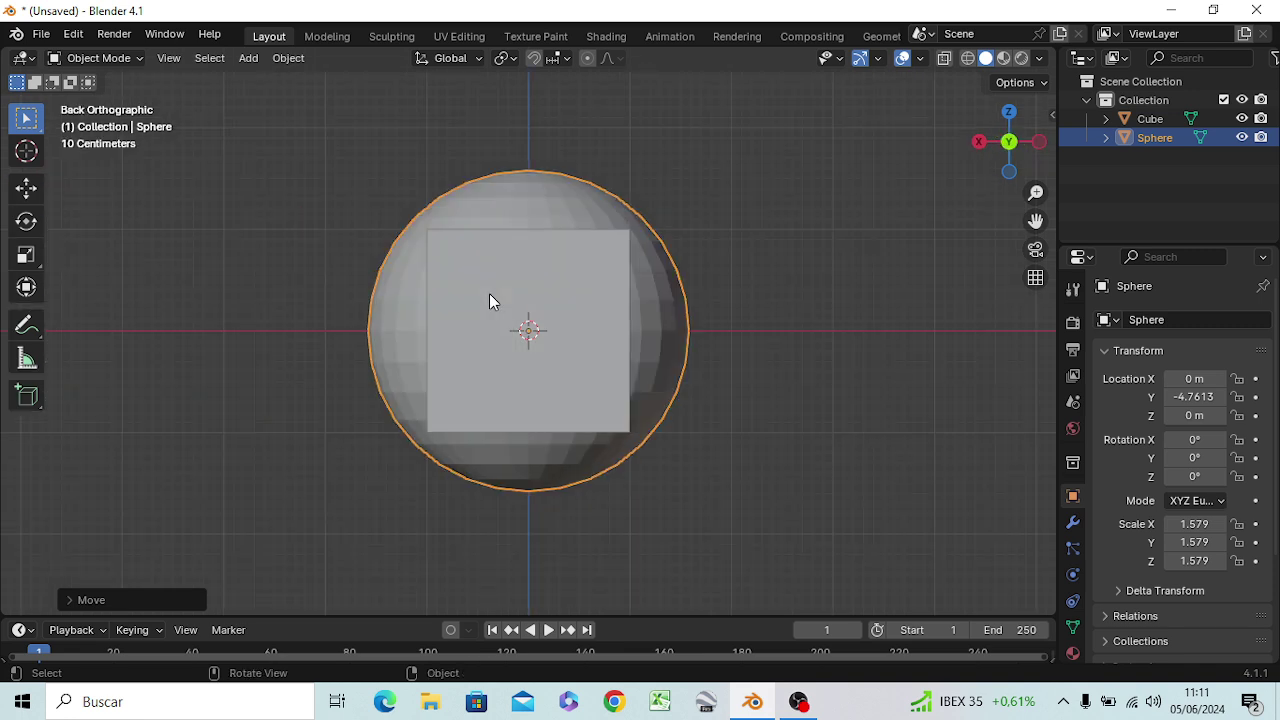
key(KP_3)
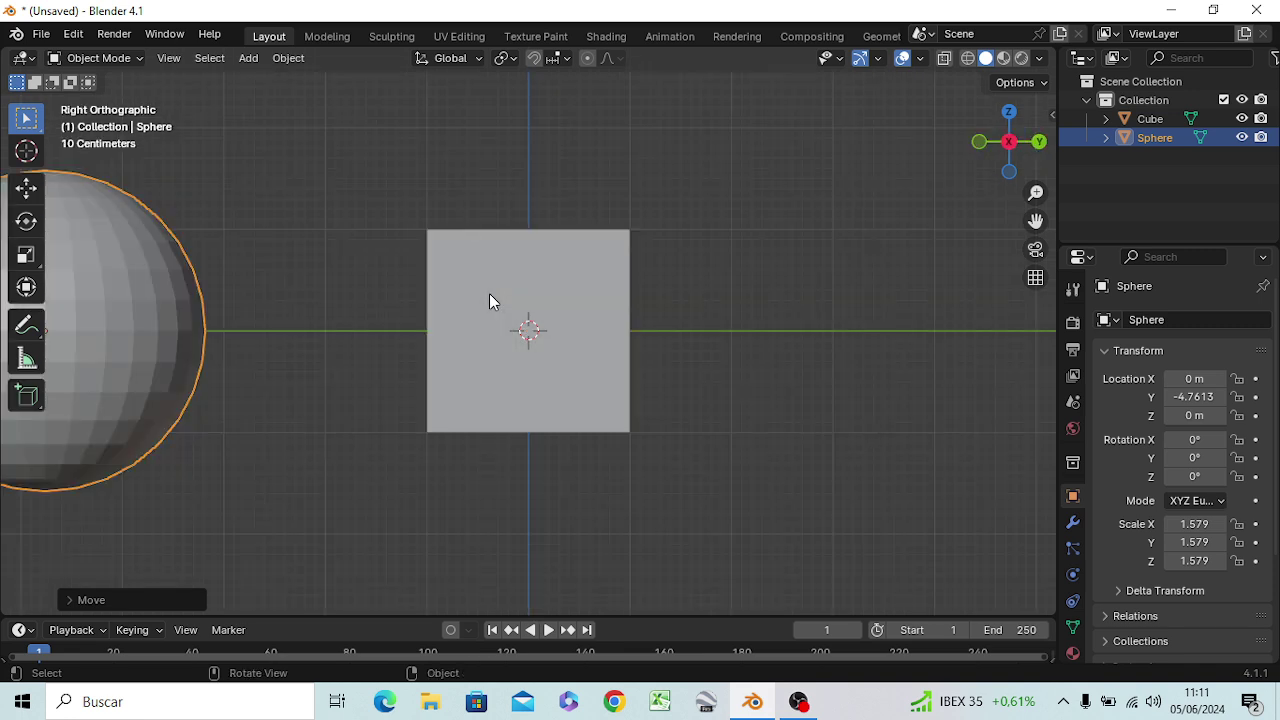
shift+middle_drag(370, 346, 672, 375)
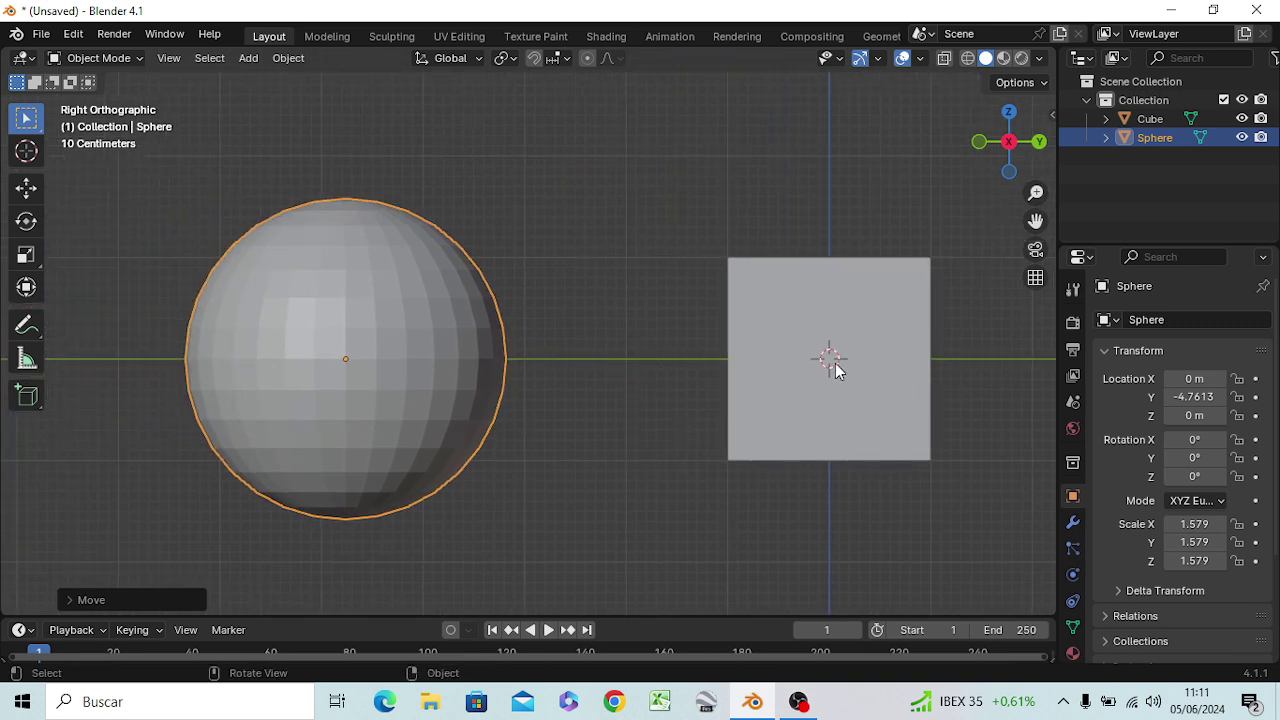
key(ctrl+KP_3)
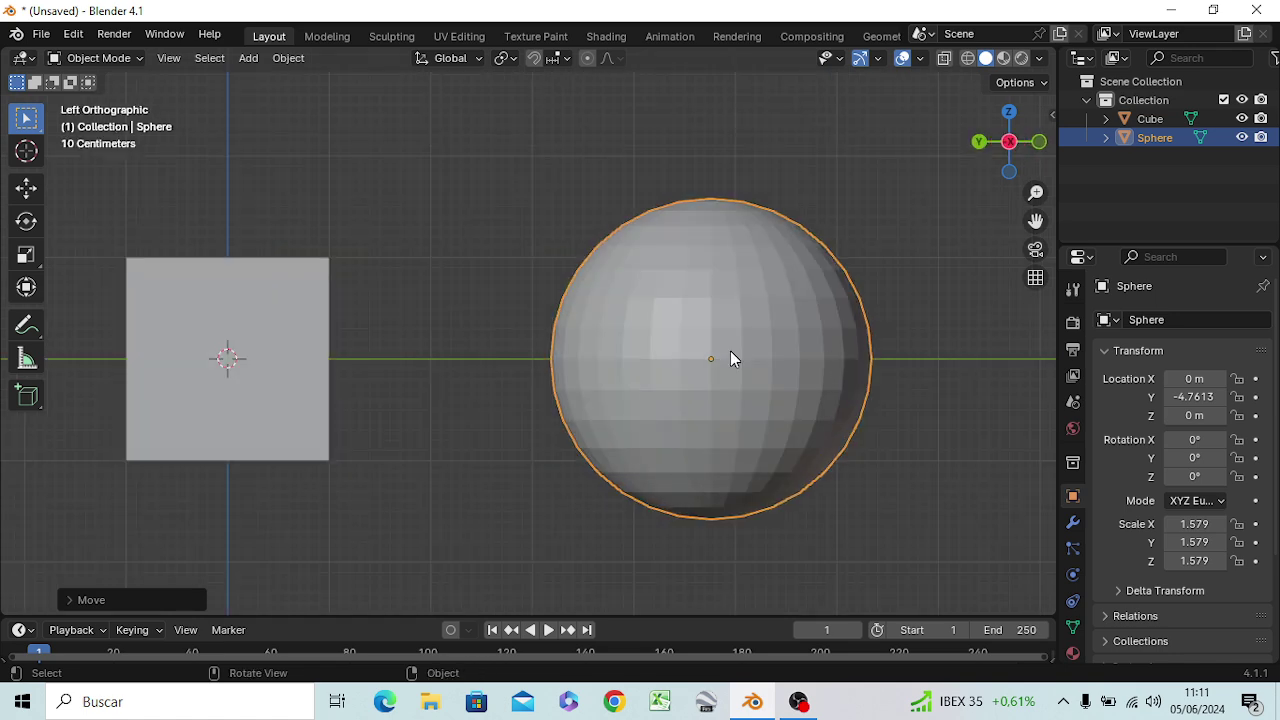
mouse_move(737, 352)
middle_down()
mouse_move(407, 388)
mouse_move(272, 372)
mouse_move(737, 348)
mouse_move(718, 336)
middle_up()
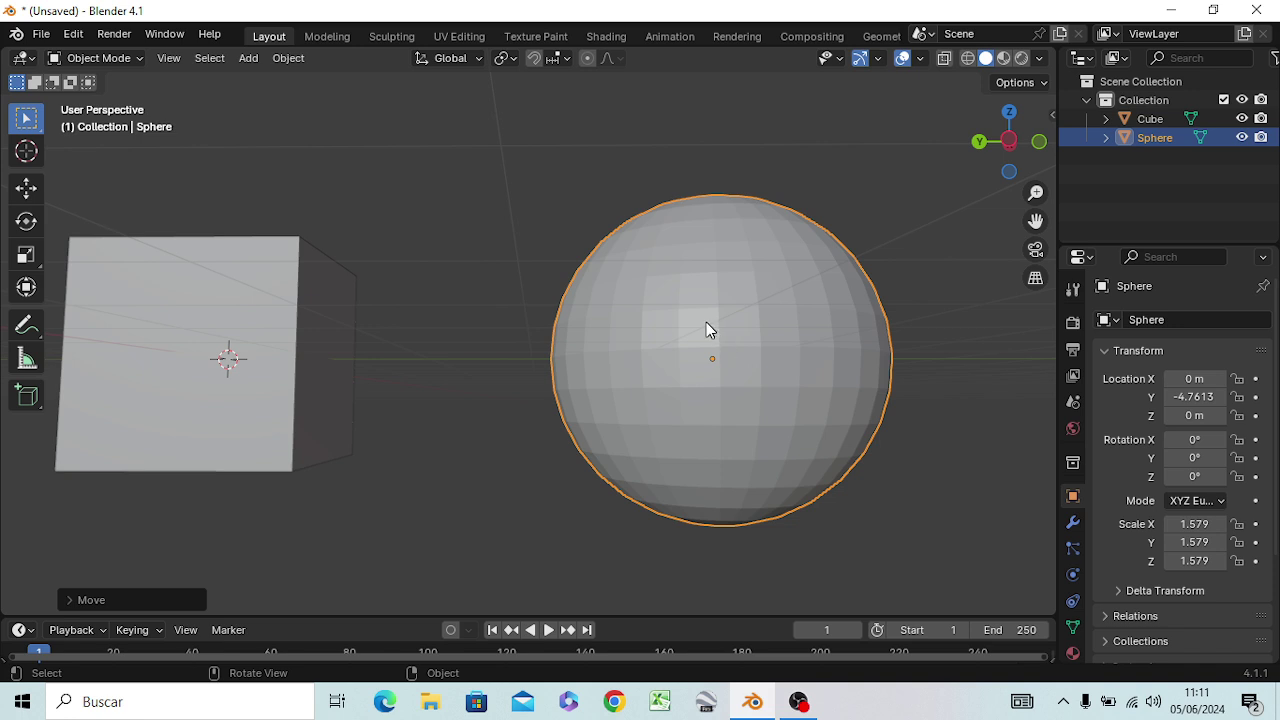
key(KP_7)
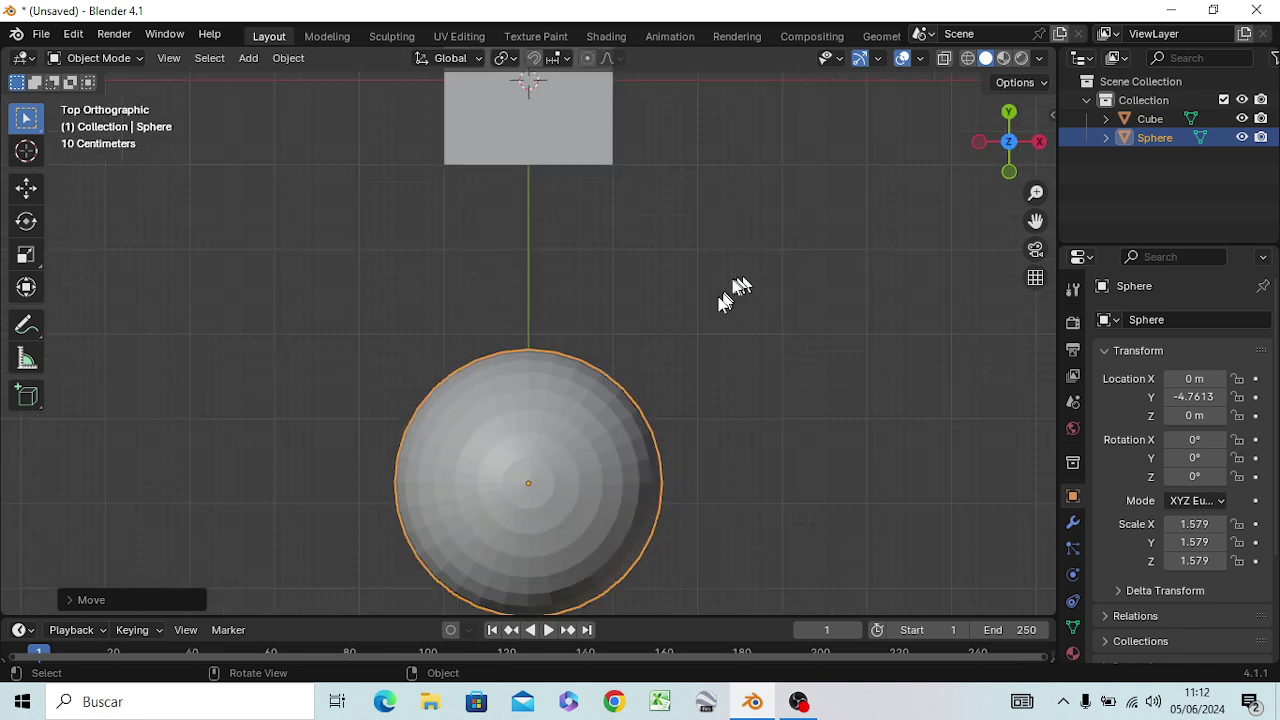
scroll(720, 300, down, 4)
scroll(717, 299, up, 1)
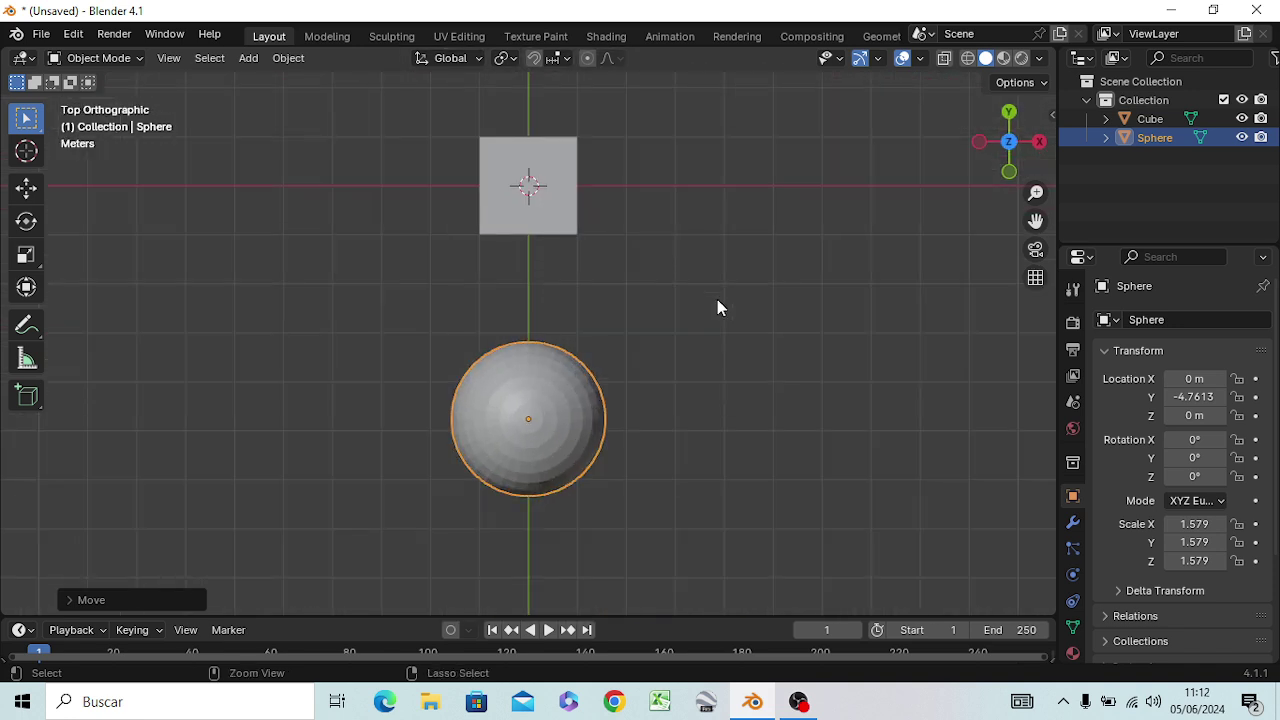
Delete the UV sphere from the bottom view, then return to a front perspective of the cube
key(ctrl+KP_7)
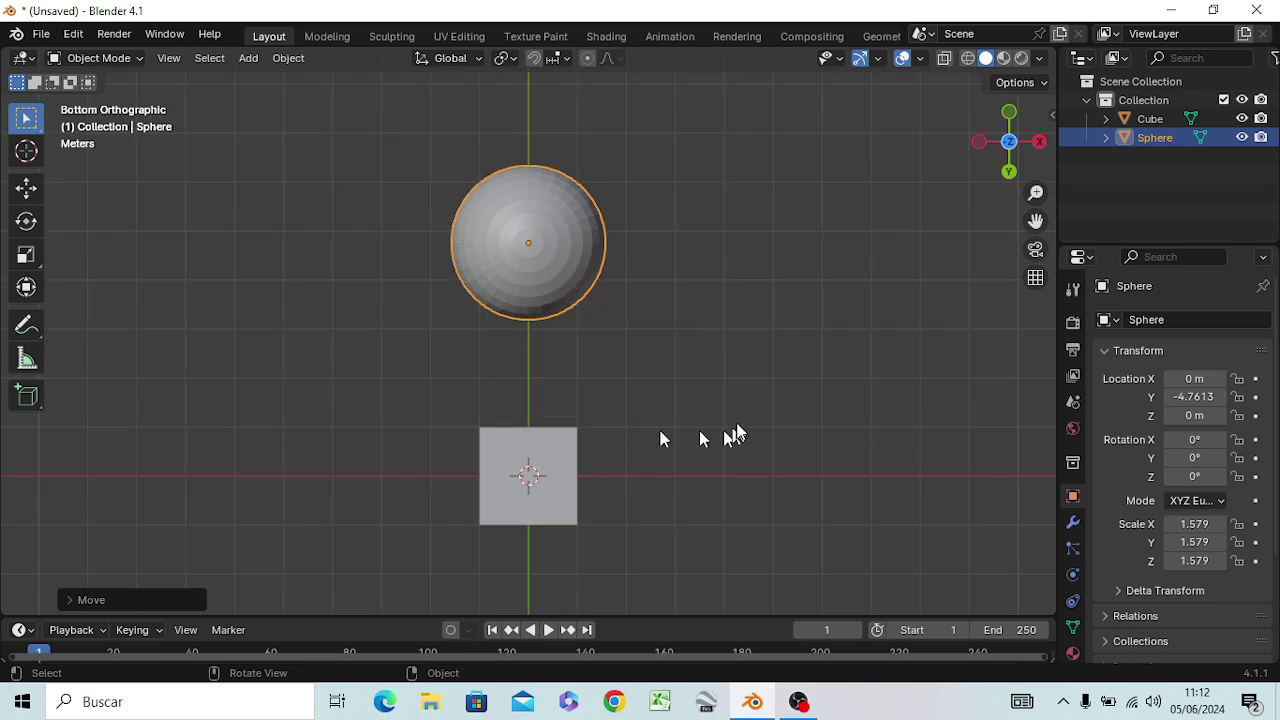
key(Delete)
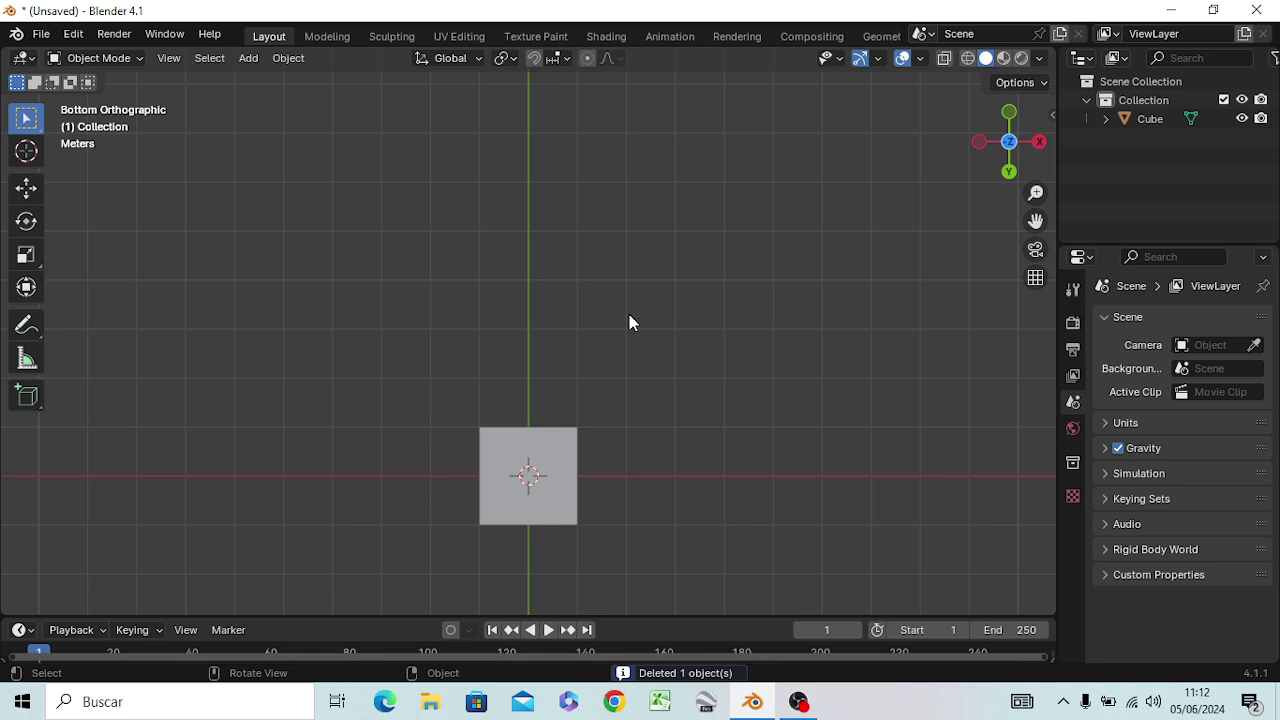
key(KP_1)
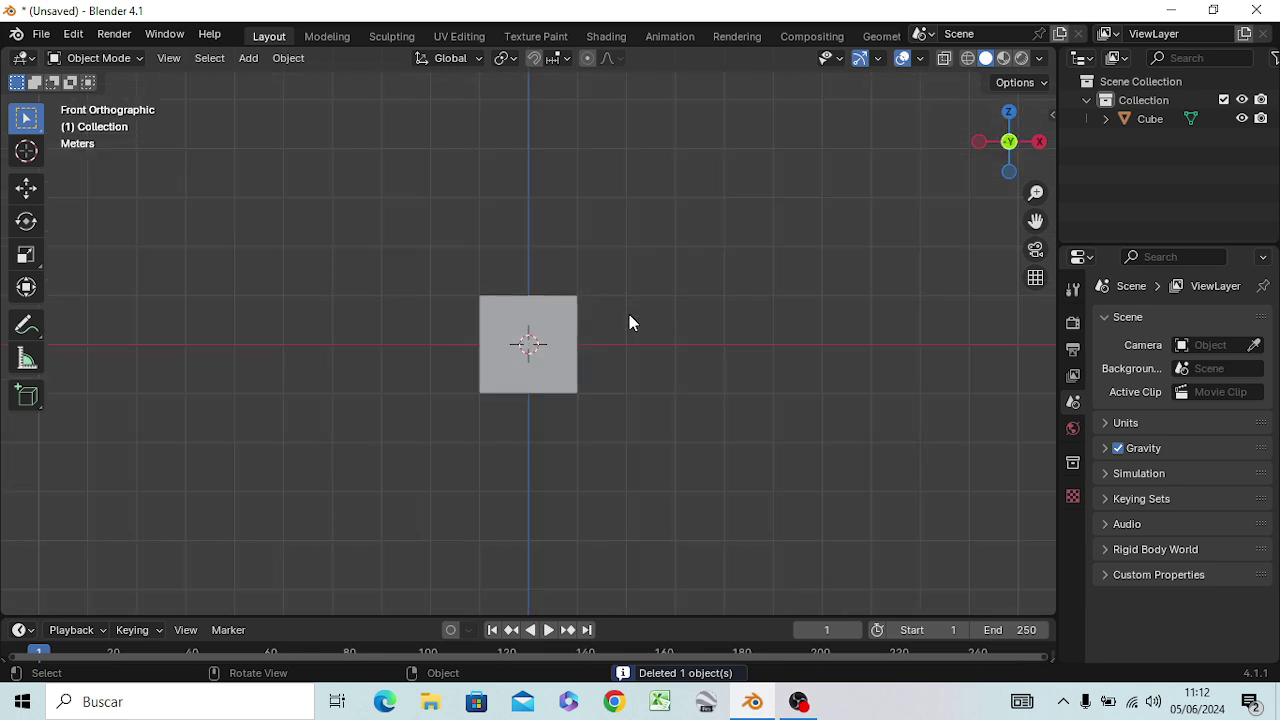
mouse_move(629, 314)
middle_down()
mouse_move(625, 340)
mouse_move(569, 397)
middle_up()
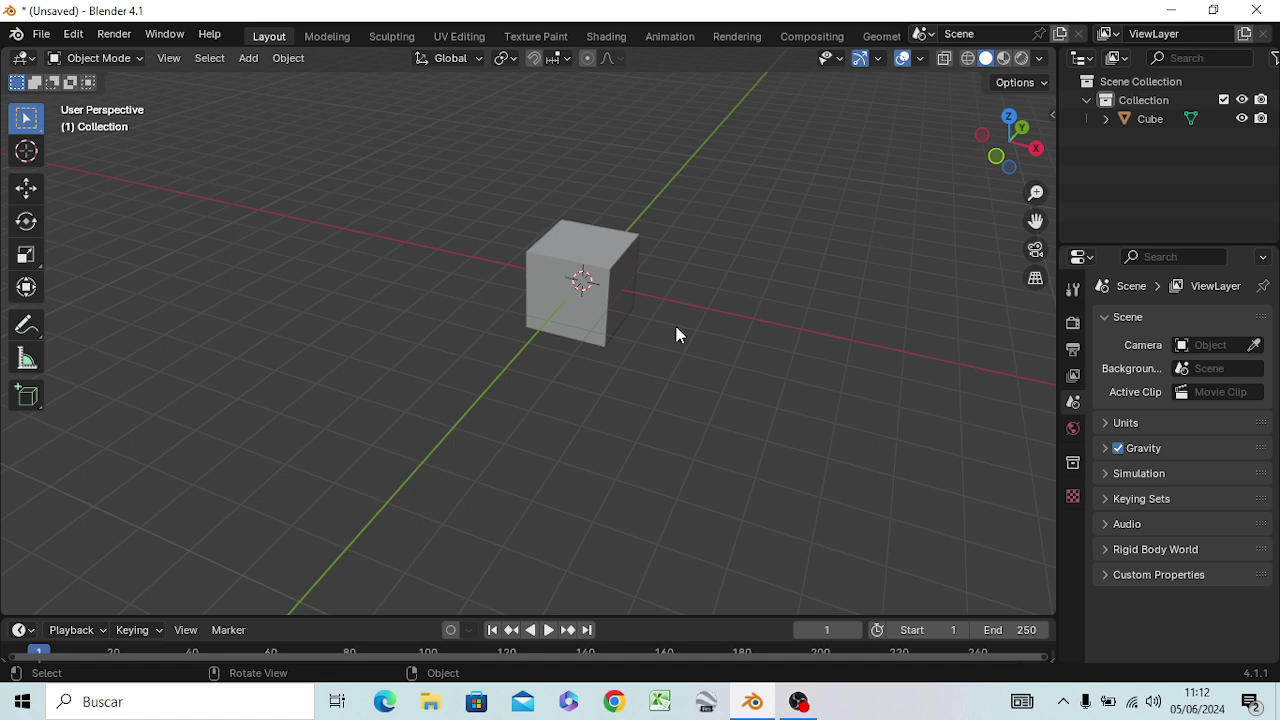
mouse_move(676, 334)
middle_down()
mouse_move(640, 380)
mouse_move(723, 346)
mouse_move(709, 334)
middle_up()
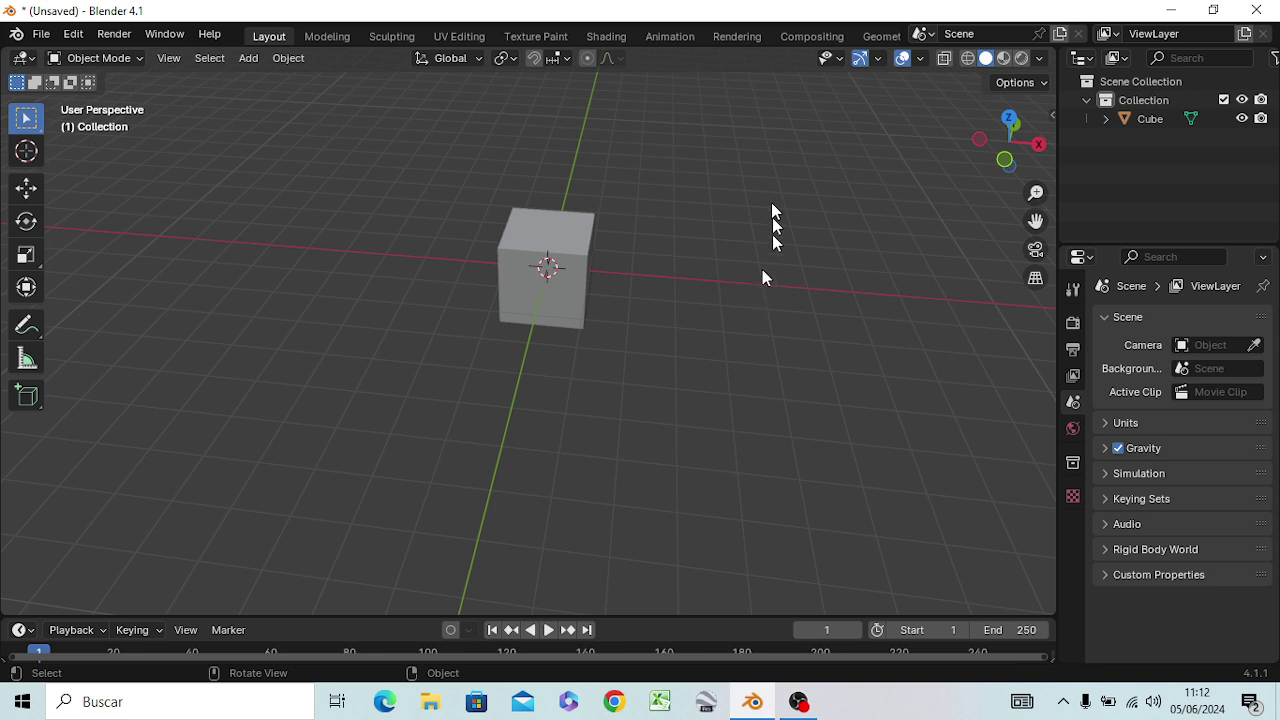
scroll(754, 308, down, 3)
scroll(752, 307, up, 1)
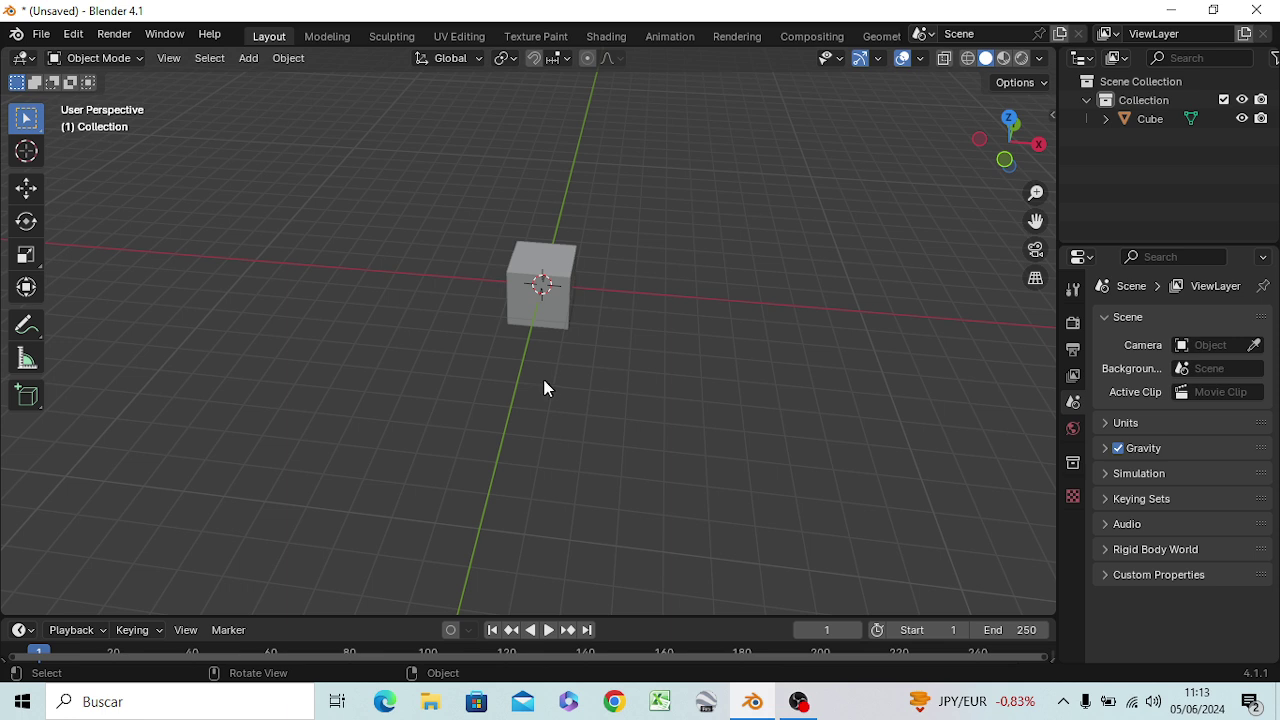
Zoom in on the front view and select the cube to show its transform values
key(KP_1)
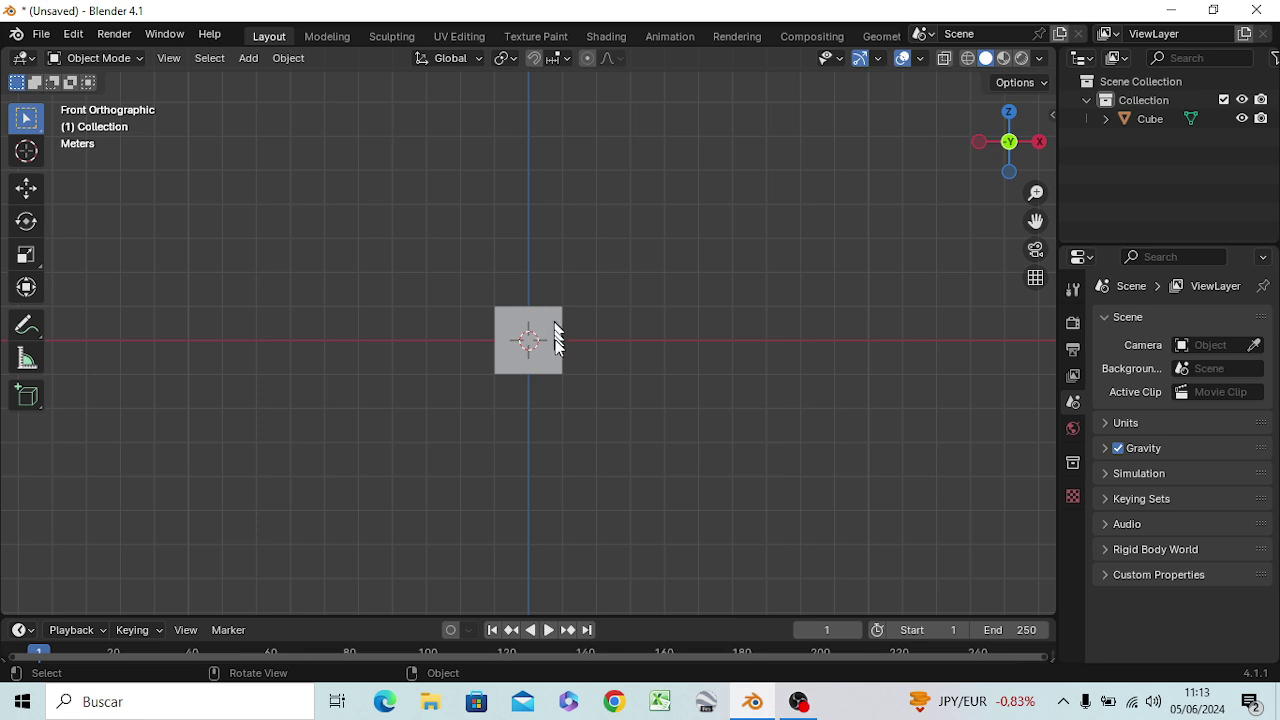
scroll(556, 352, up, 3)
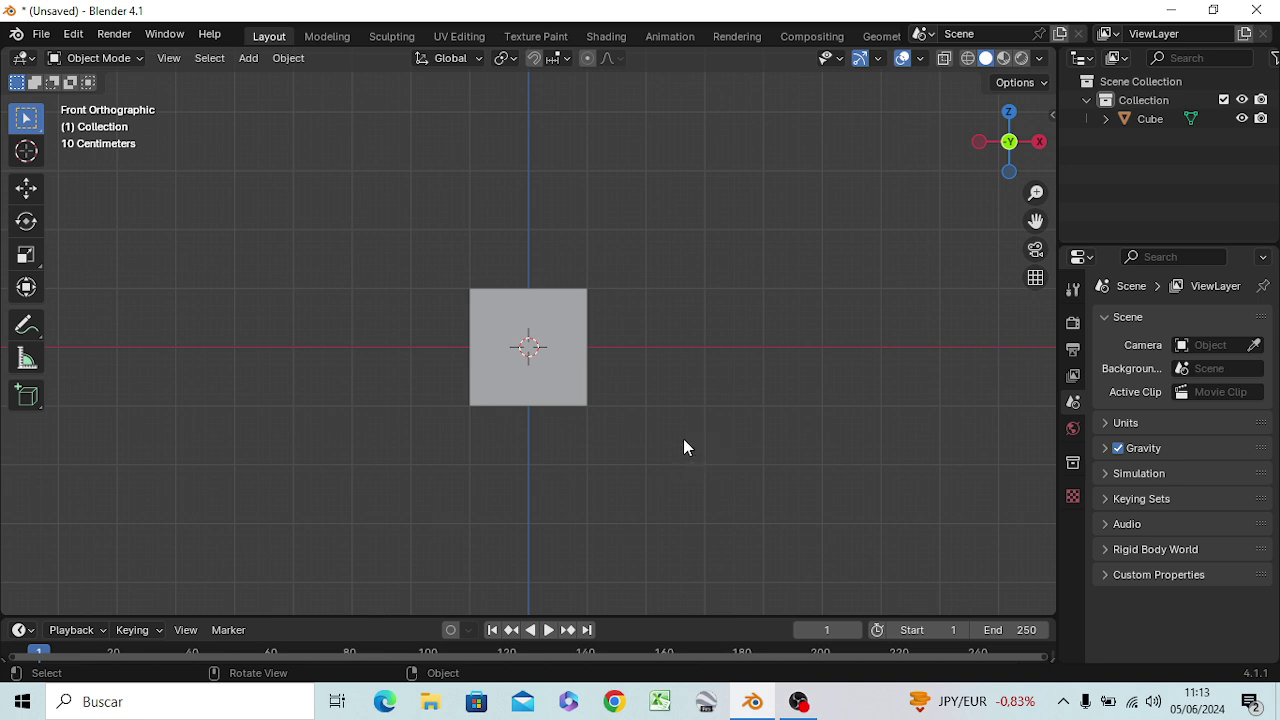
click(565, 382)
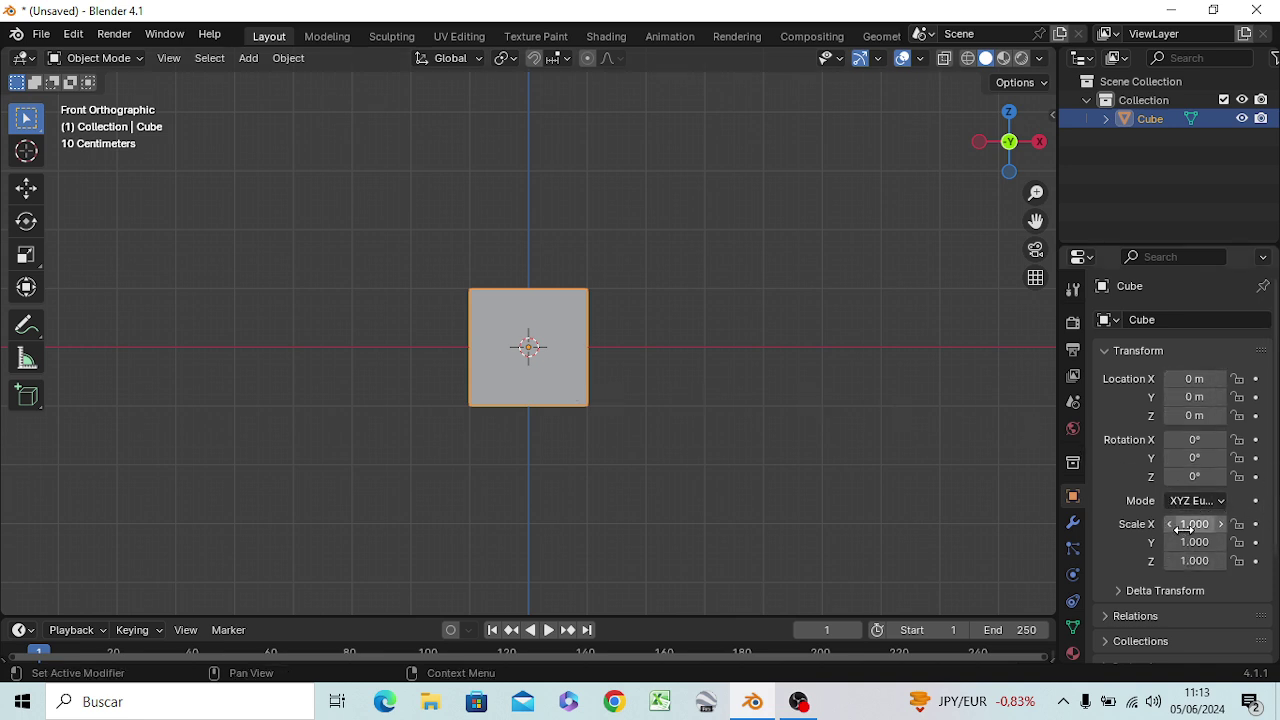
Set the cube's X scale to 13 and orbit to inspect the long bar
scroll(803, 487, down, 2)
scroll(803, 487, down, 5)
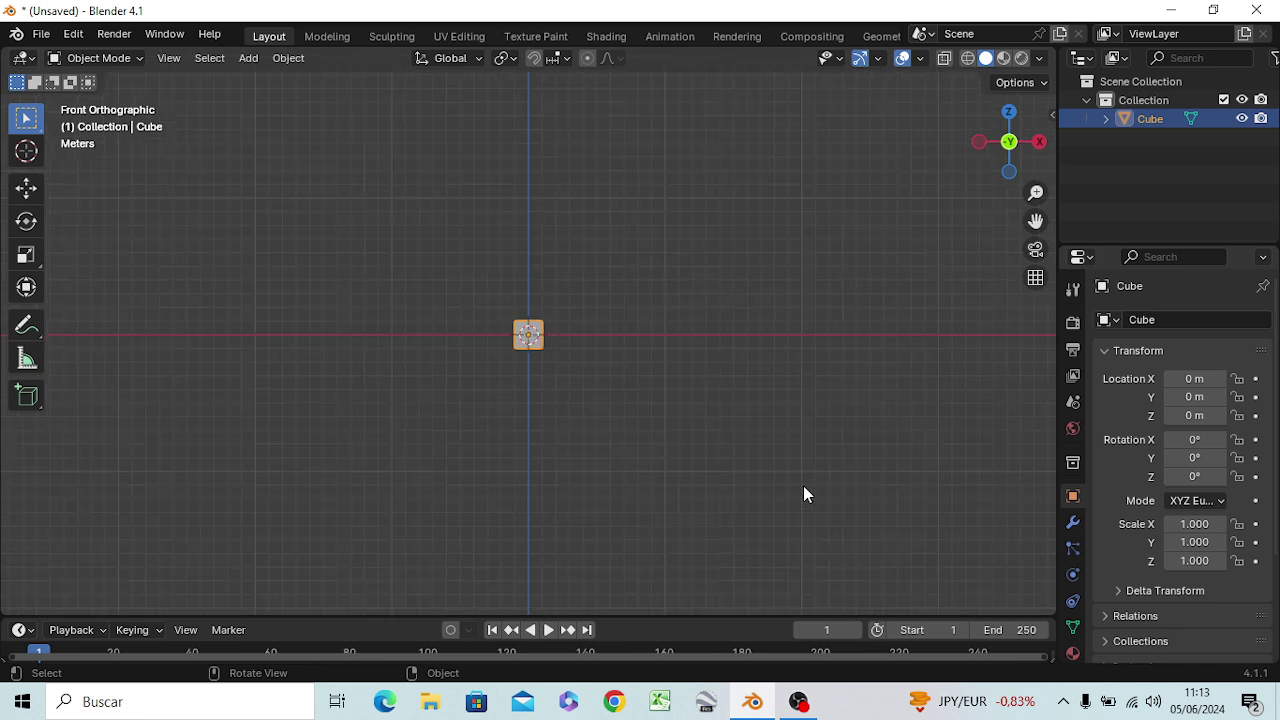
click(1200, 524)
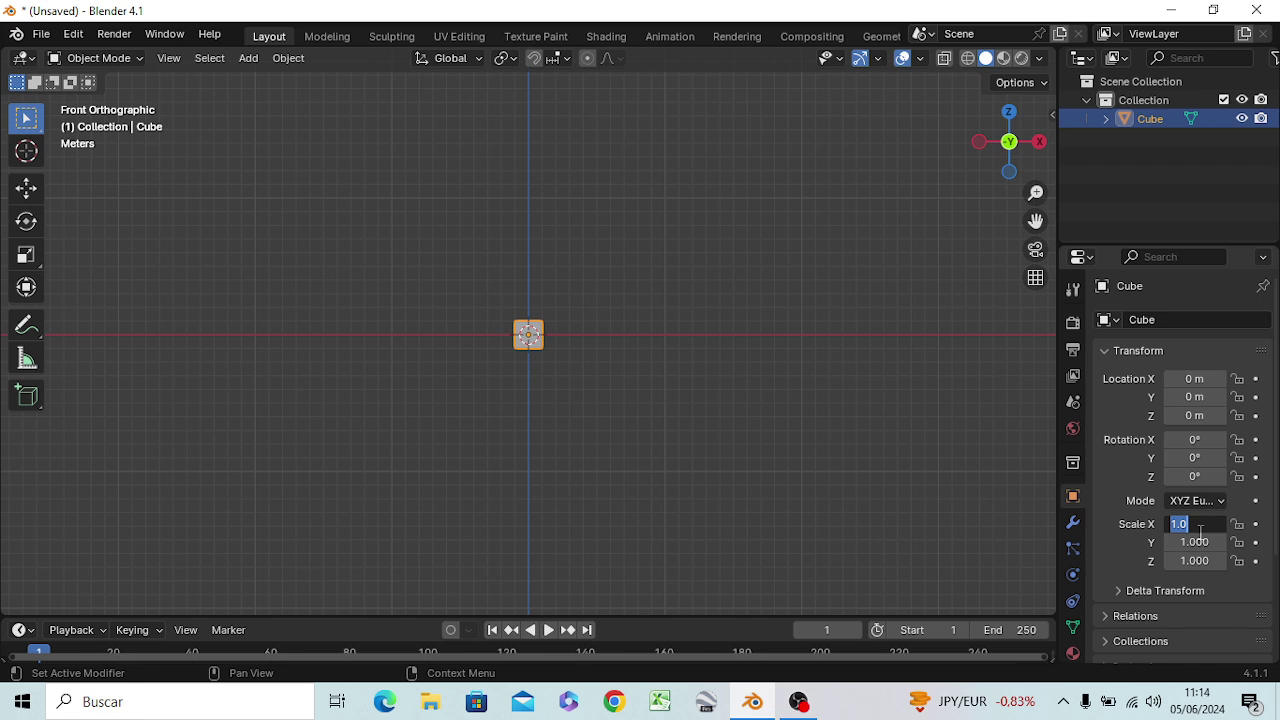
text(13)
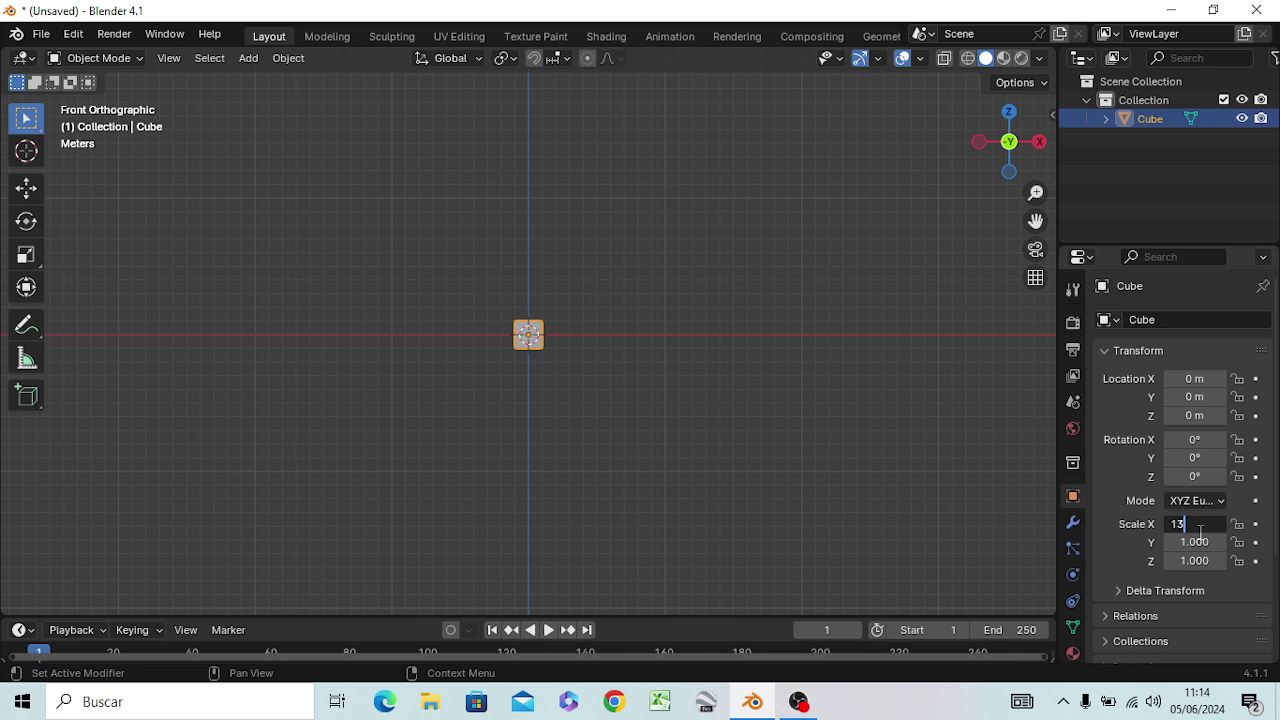
key(Return)
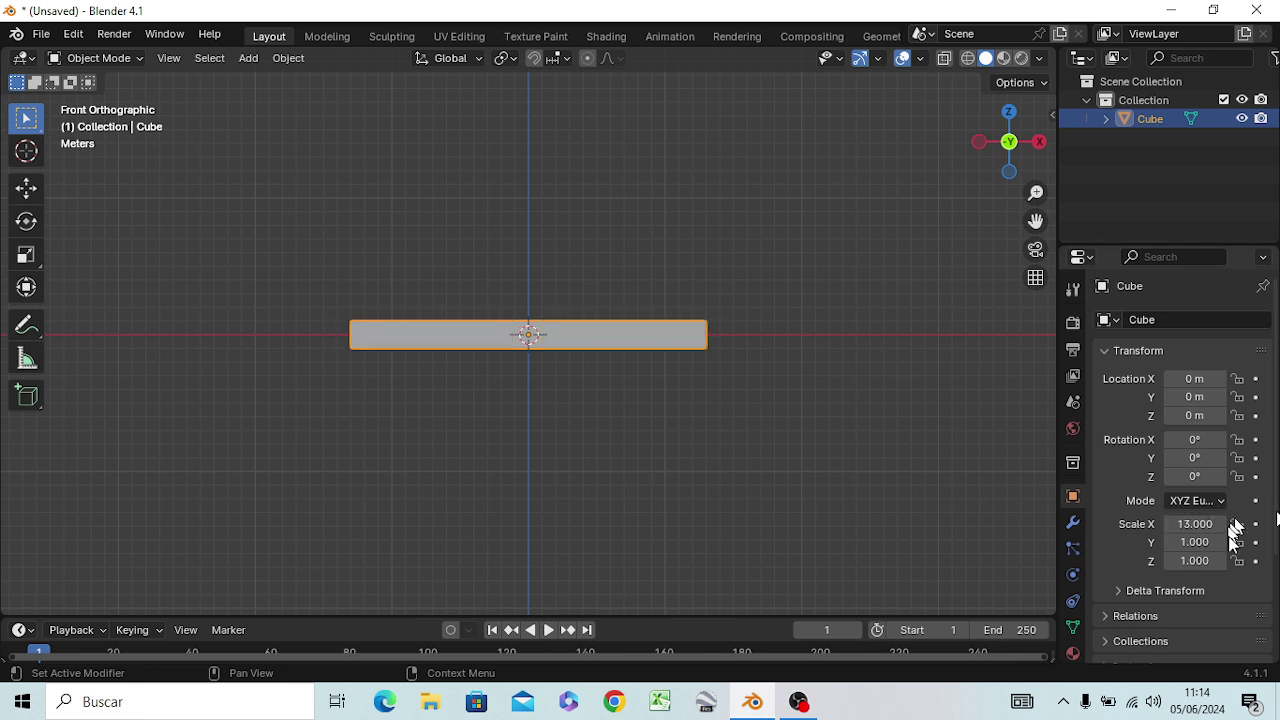
scroll(522, 340, up, 3)
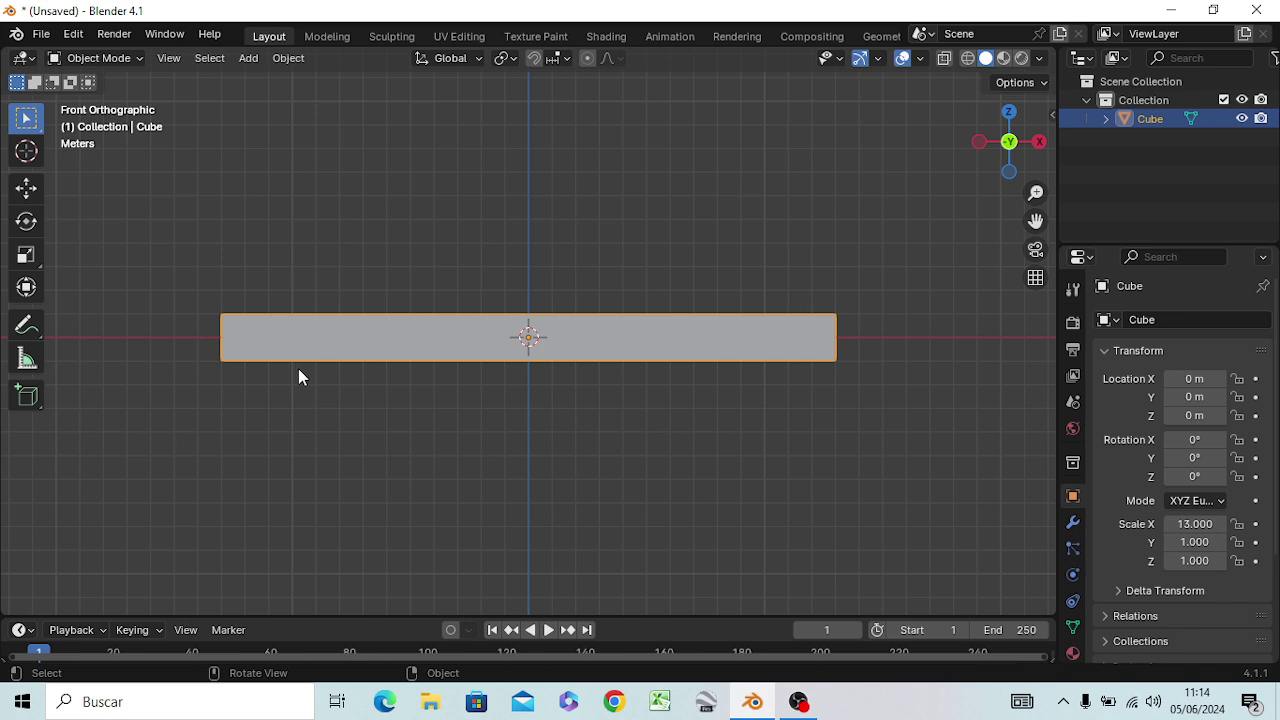
mouse_move(394, 394)
middle_down()
mouse_move(368, 487)
mouse_move(314, 512)
middle_up()
Set the cube's Y scale to 21 and view the slab from the front
scroll(458, 483, up, 3)
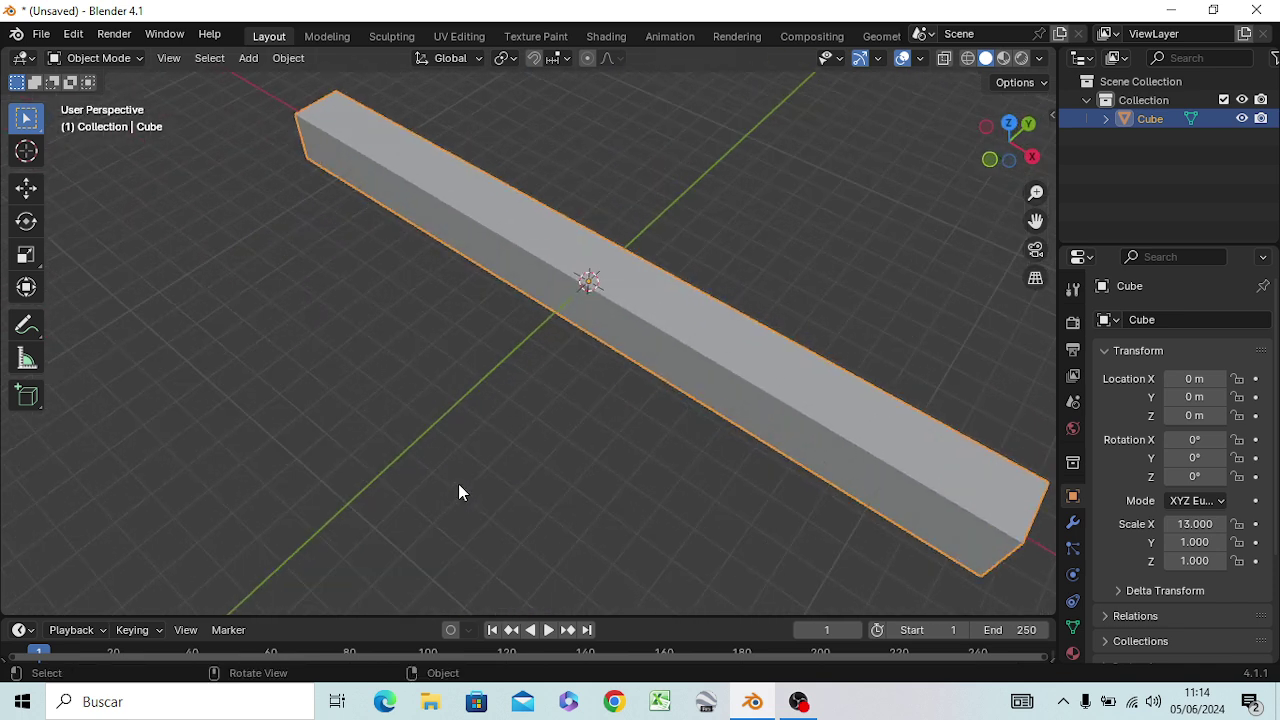
scroll(458, 483, down, 2)
scroll(458, 483, down, 2)
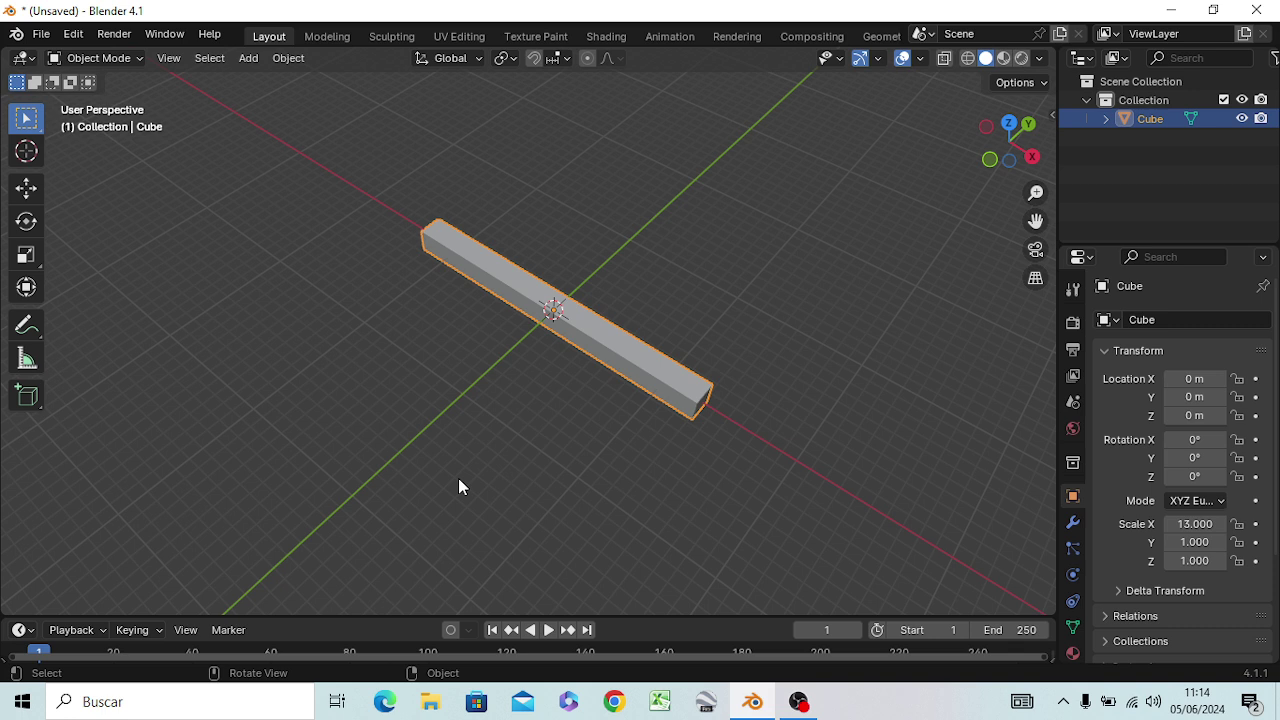
click(1197, 542)
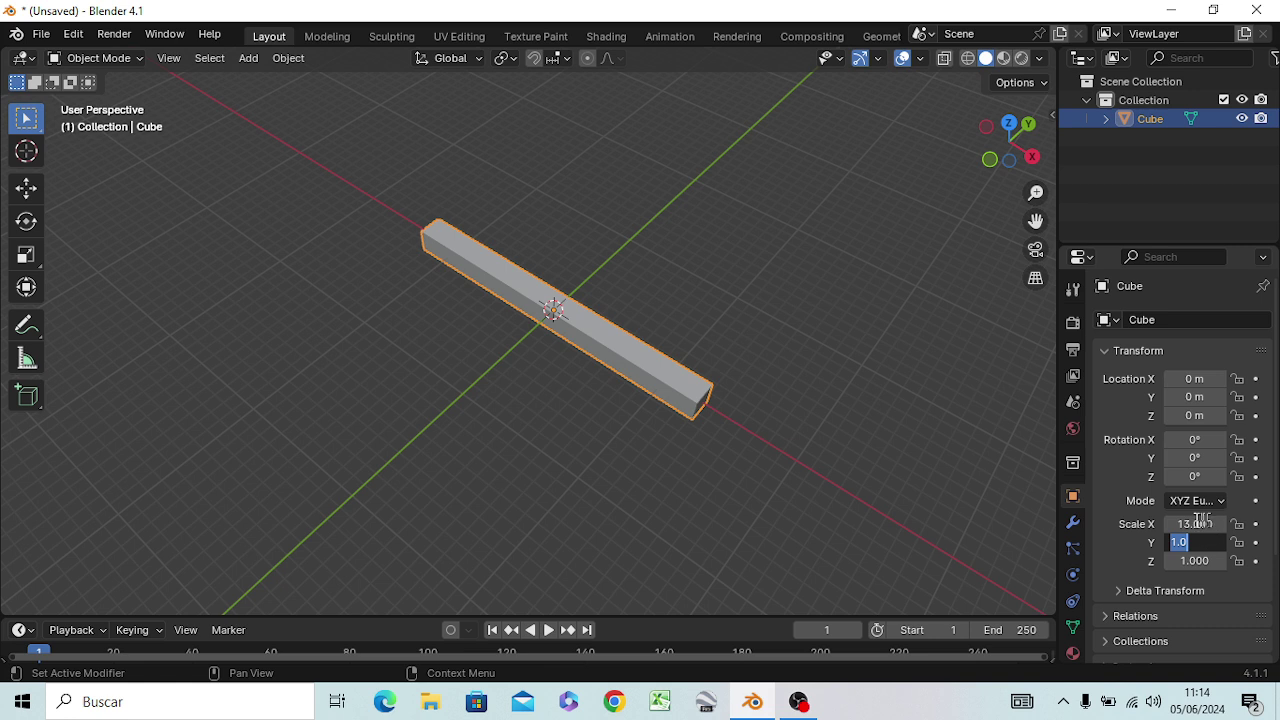
key(BackSpace)
text(21)
key(Return)
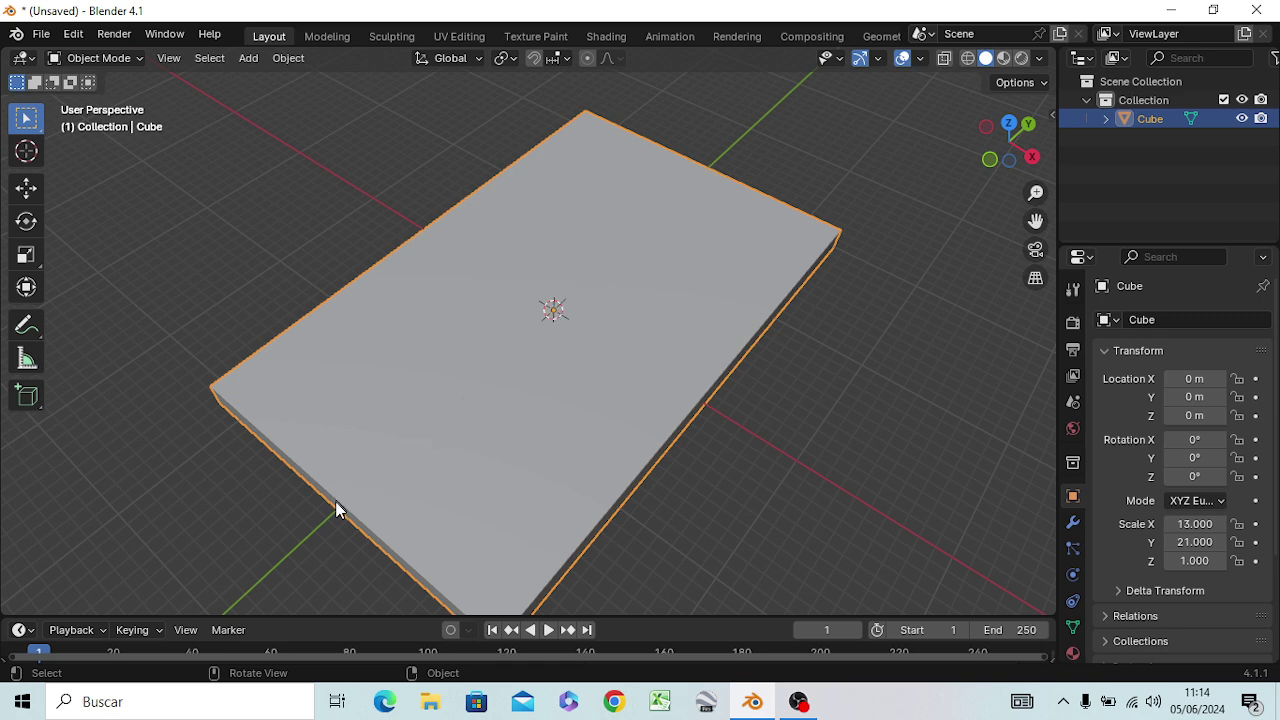
key(KP_1)
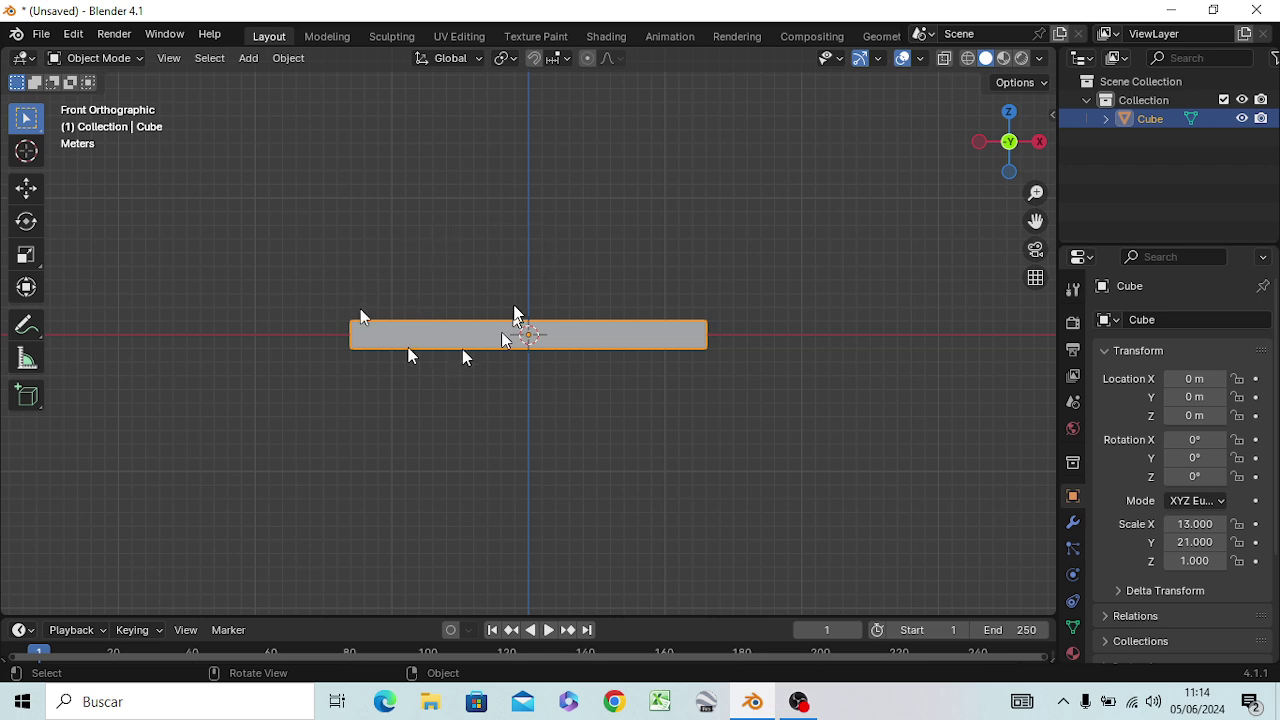
From the right side view, set the Z scale to 8 and keep Y at 21
key(KP_3)
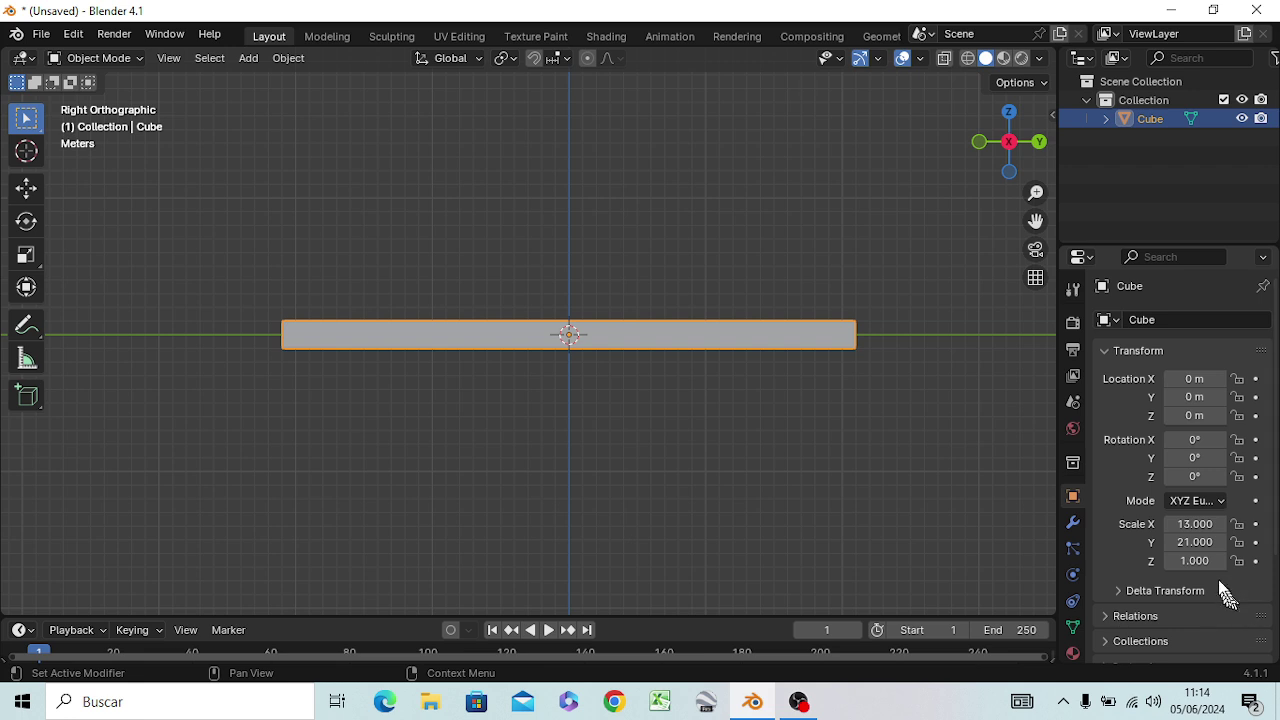
click(1190, 561)
text(8.000)
key(Return)
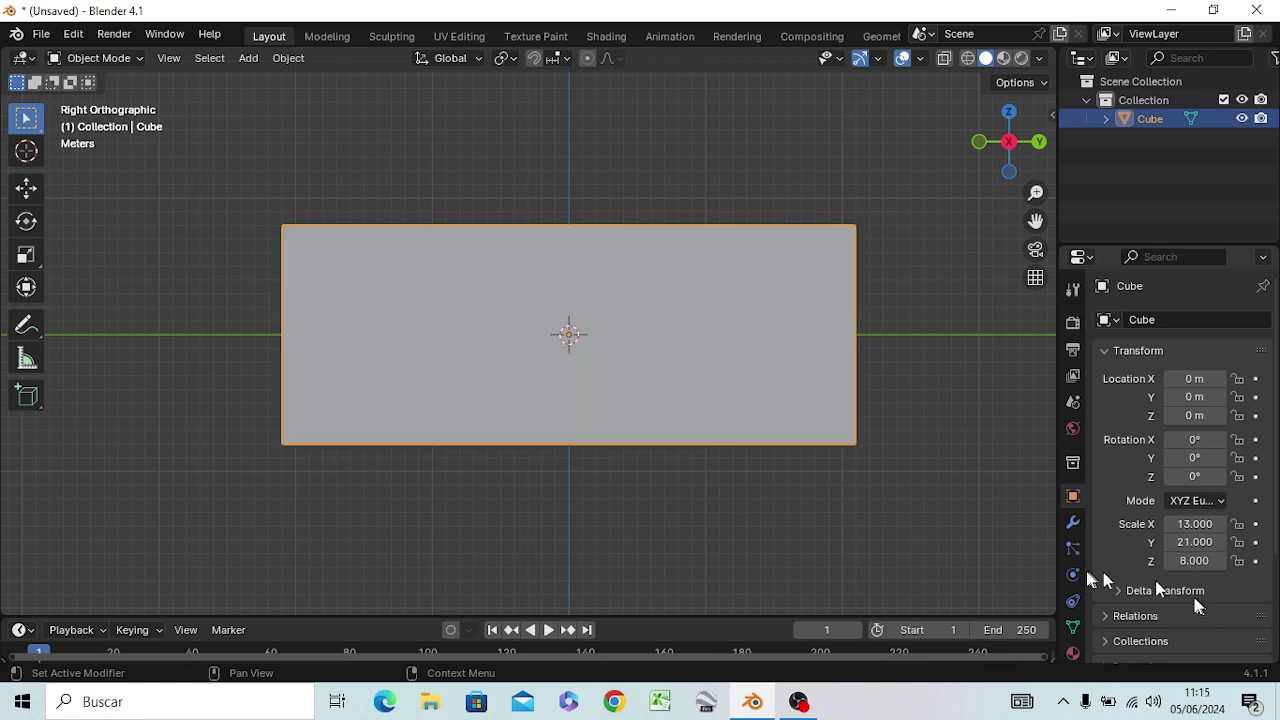
click(1199, 542)
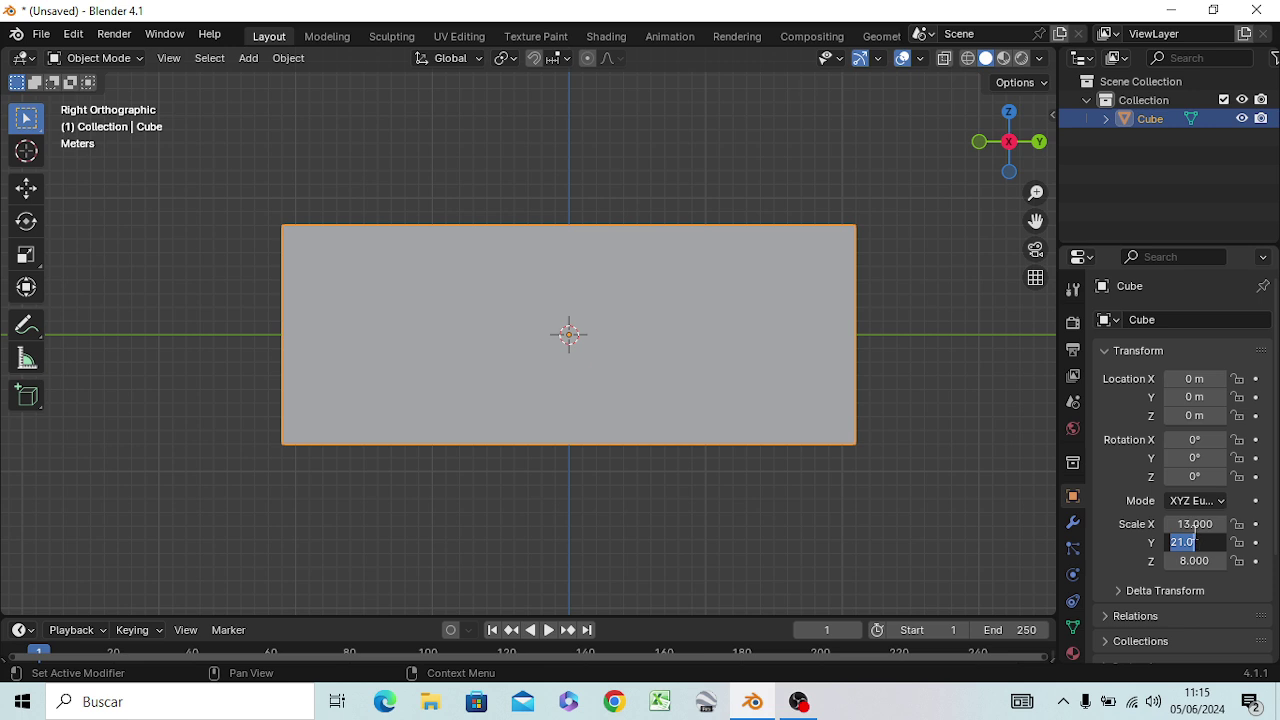
key(Return)
Set the scale to X 8, Y 13, Z 21 and orbit to view the tall box
click(1208, 524)
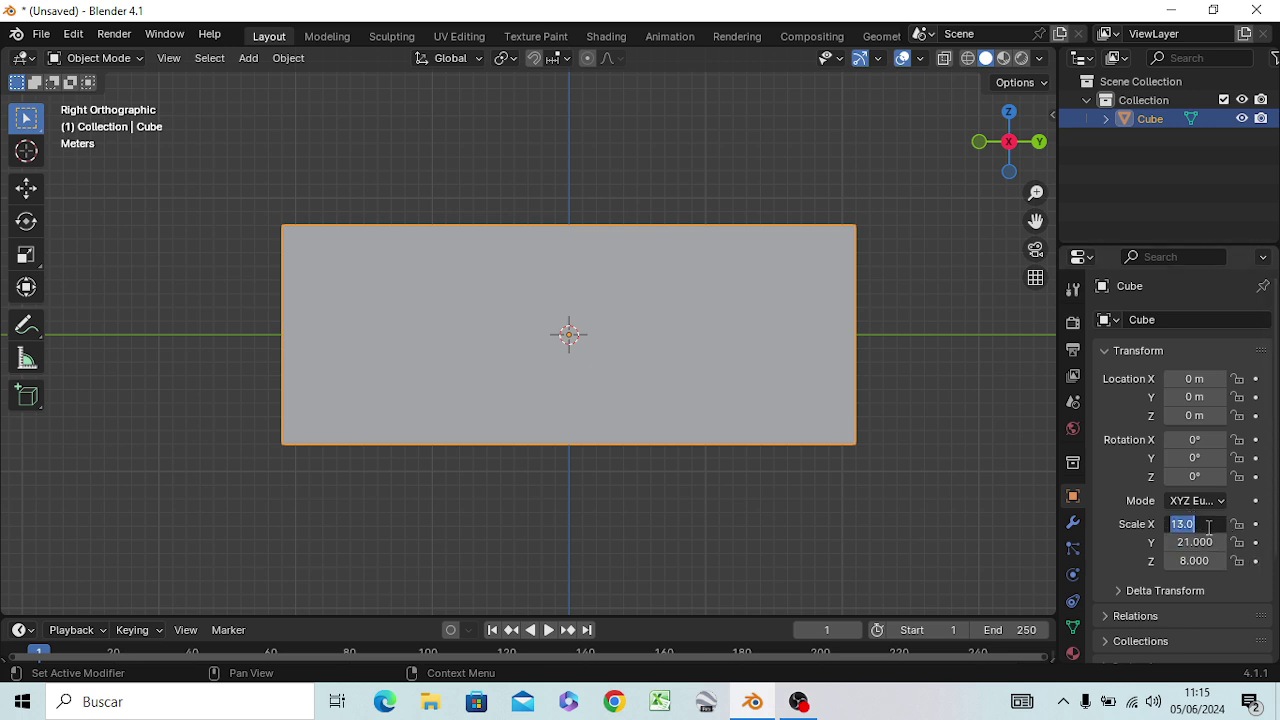
text(8)
click(1193, 542)
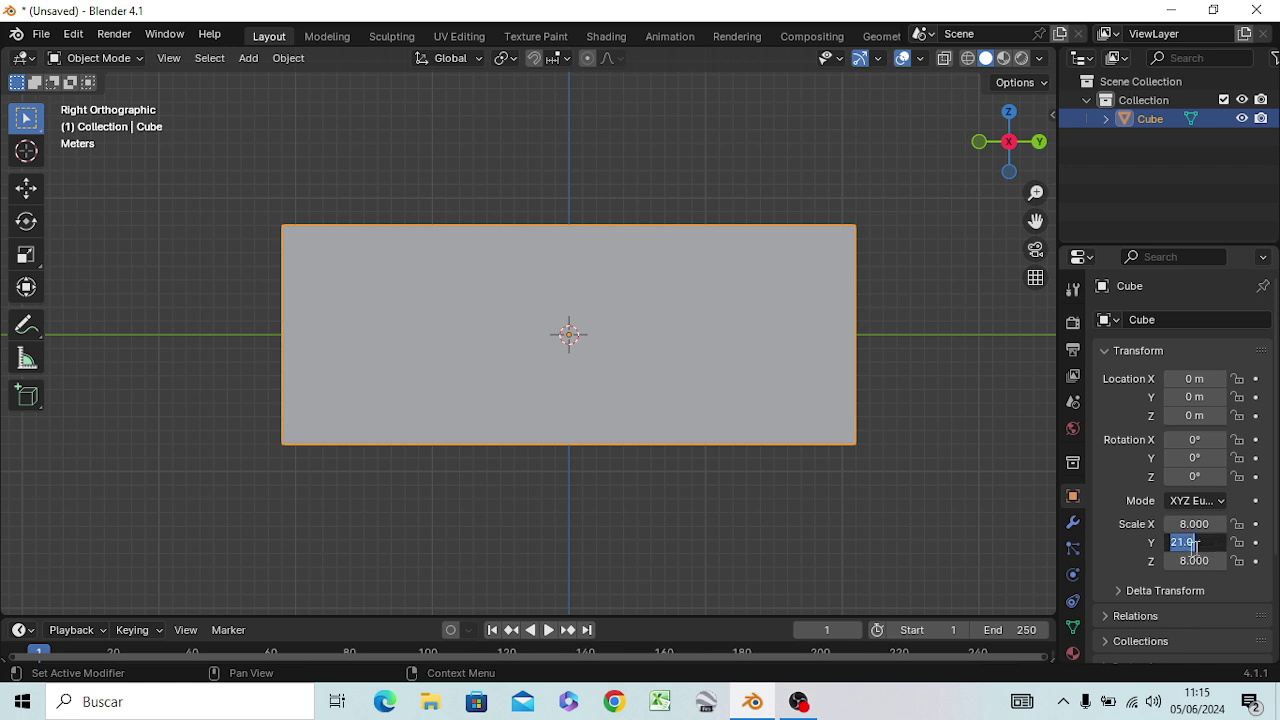
text(13)
key(Return)
click(1202, 561)
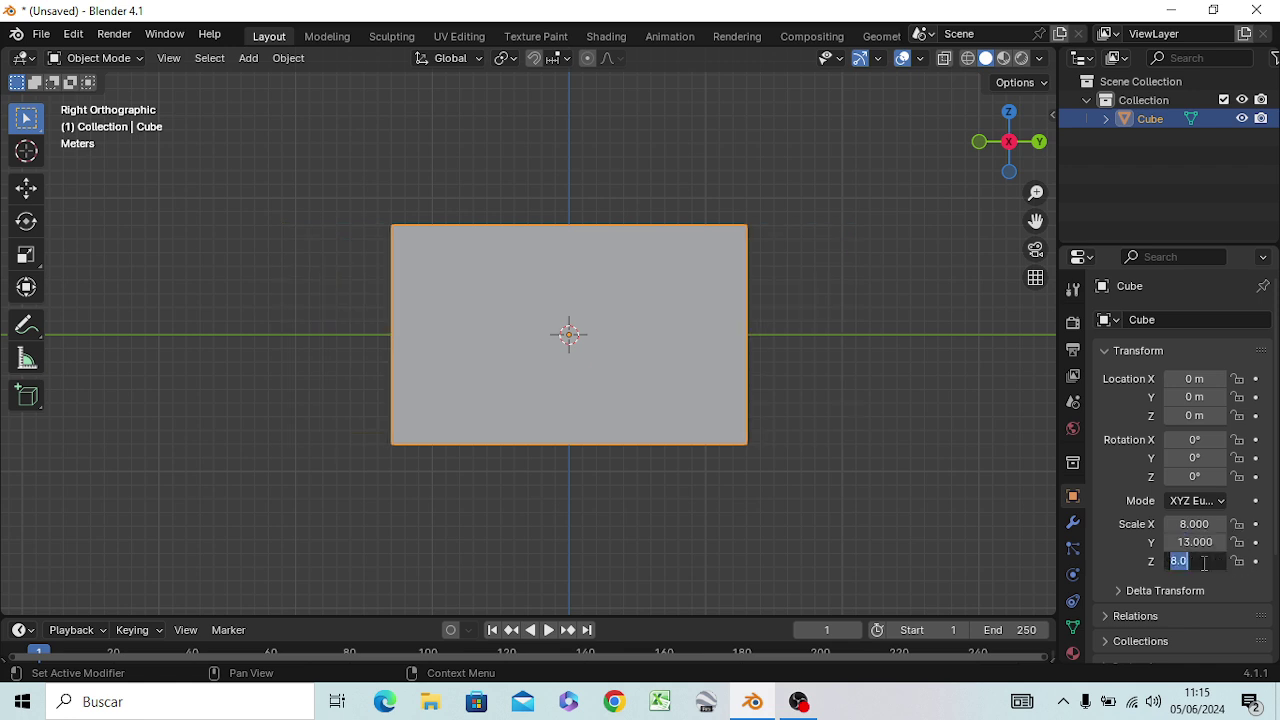
text(21)
key(Return)
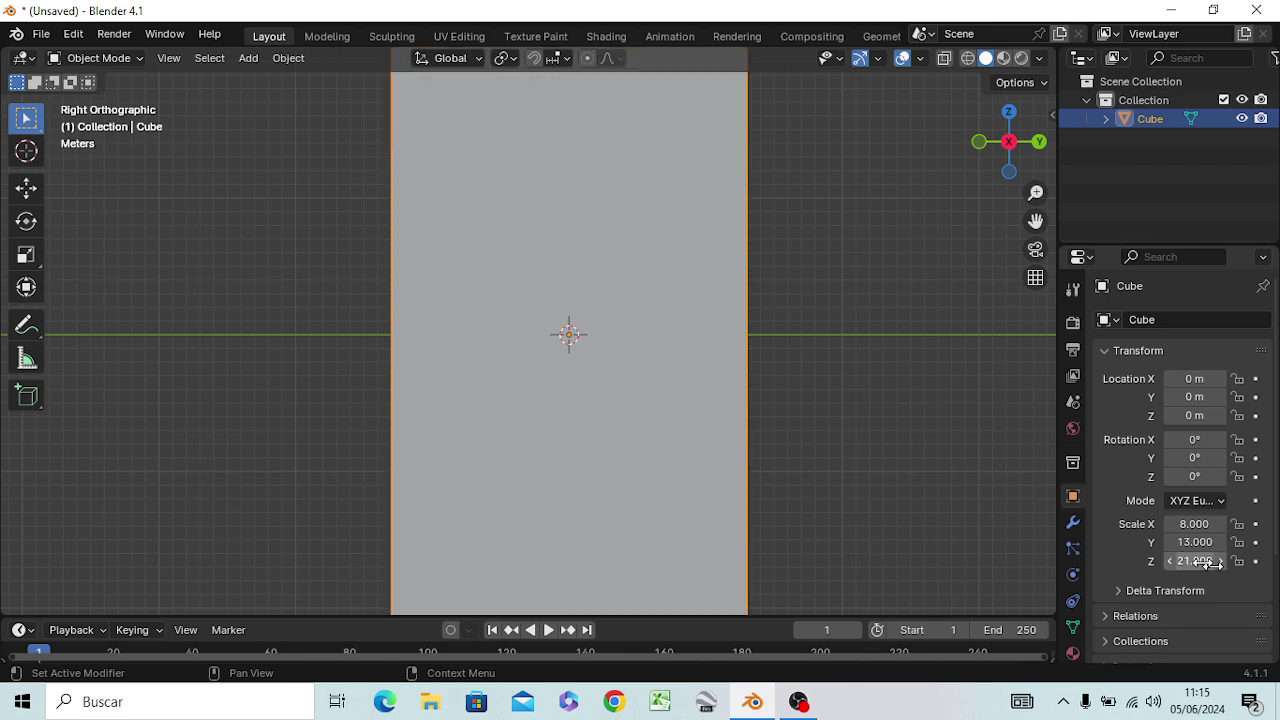
scroll(723, 363, down, 4)
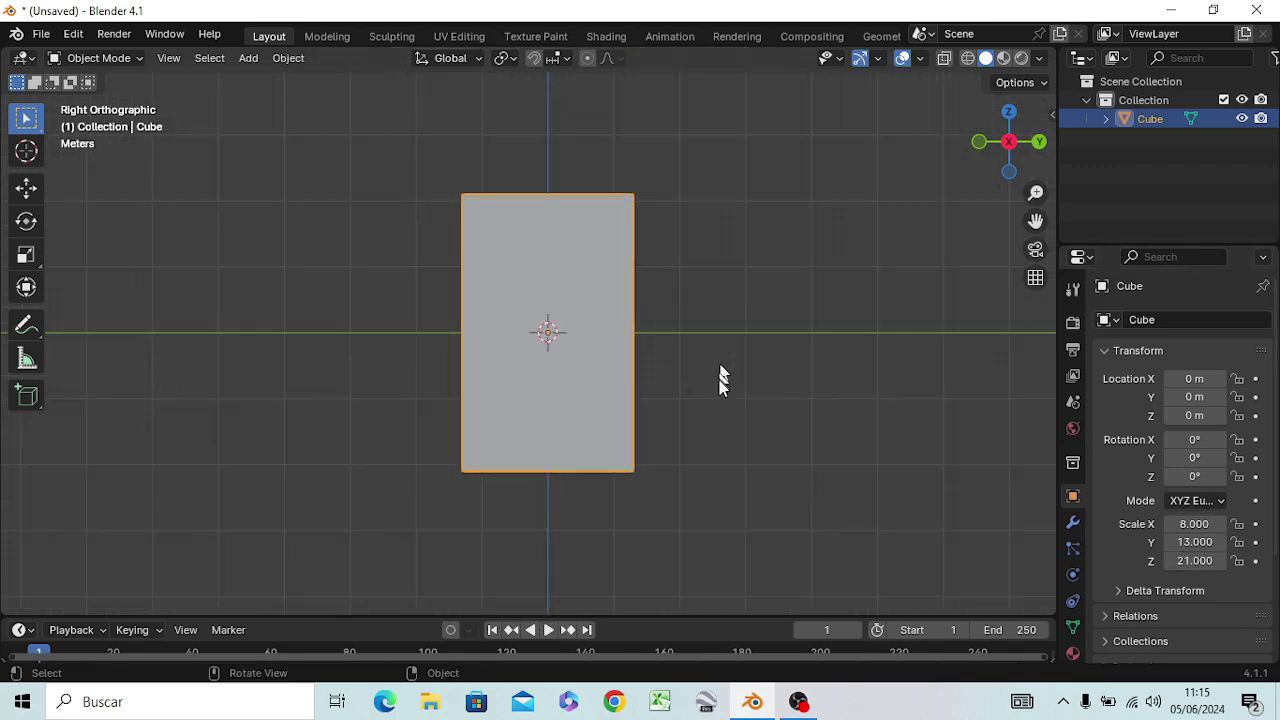
mouse_move(723, 370)
middle_down()
mouse_move(728, 320)
mouse_move(674, 214)
mouse_move(471, 192)
mouse_move(309, 204)
mouse_move(215, 112)
middle_up()
mouse_move(281, 148)
middle_down()
mouse_move(463, 528)
mouse_move(434, 429)
mouse_move(505, 405)
mouse_move(316, 495)
mouse_move(368, 530)
mouse_move(415, 534)
middle_up()
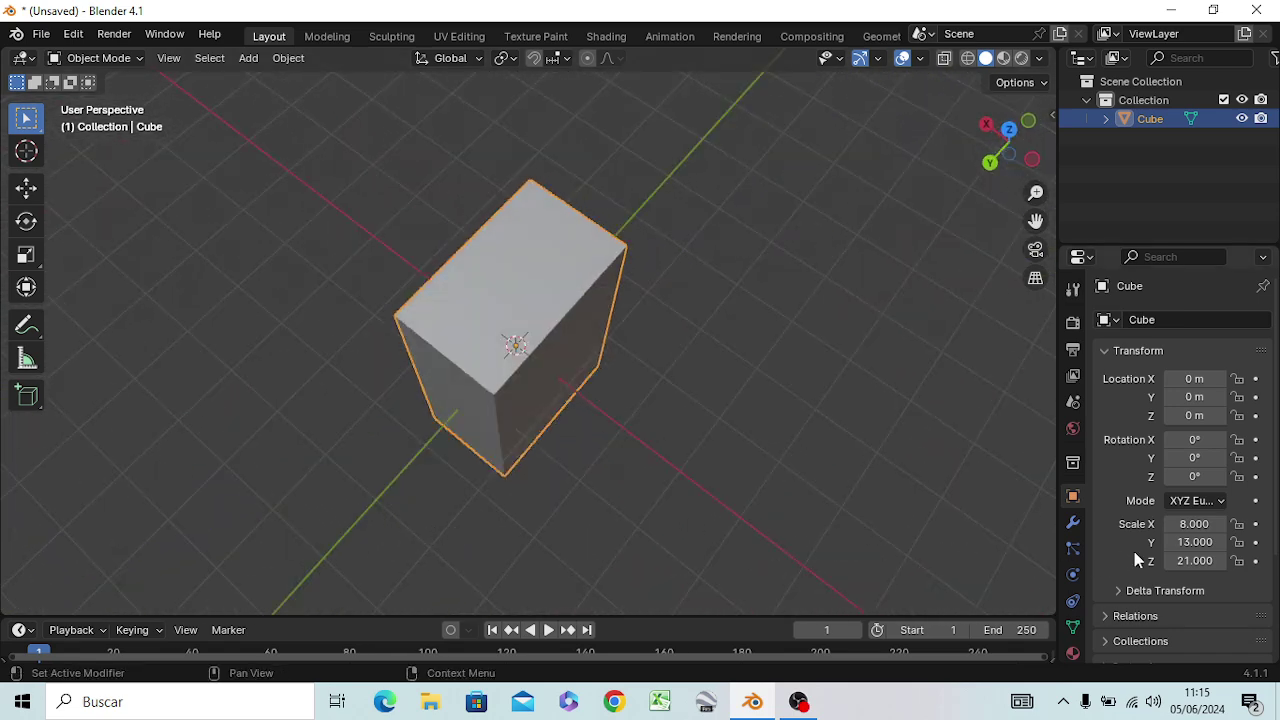
Rescale the cube to 13 × 21 × 13 on X, Y and Z, then deselect it
text(8 21 13)
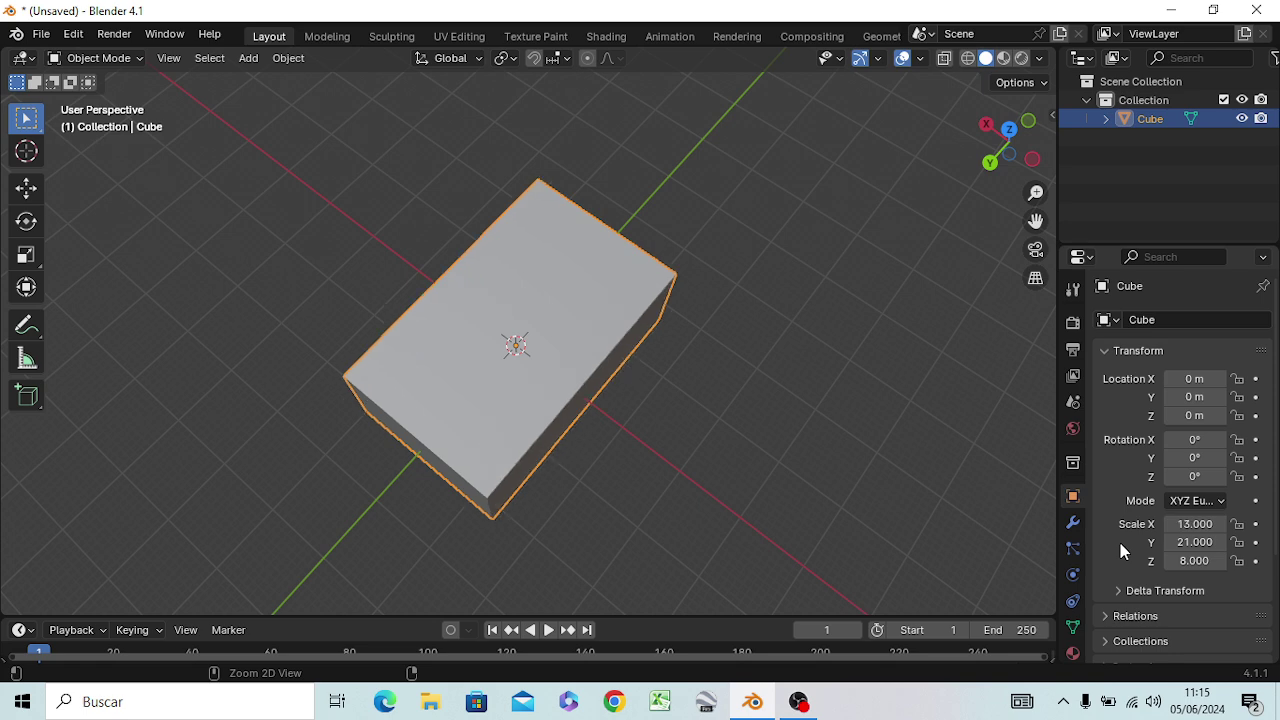
mouse_move(766, 534)
middle_down()
mouse_move(794, 403)
mouse_move(863, 385)
middle_up()
click(1200, 561)
text(13)
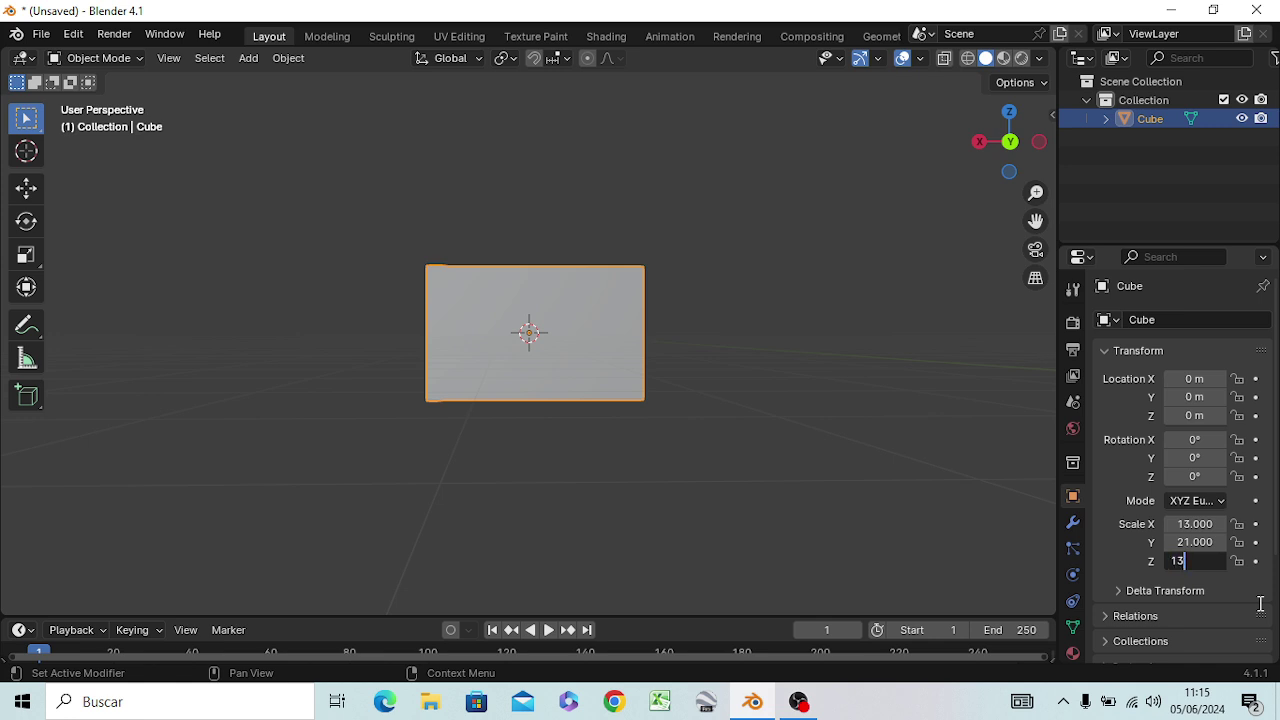
key(Return)
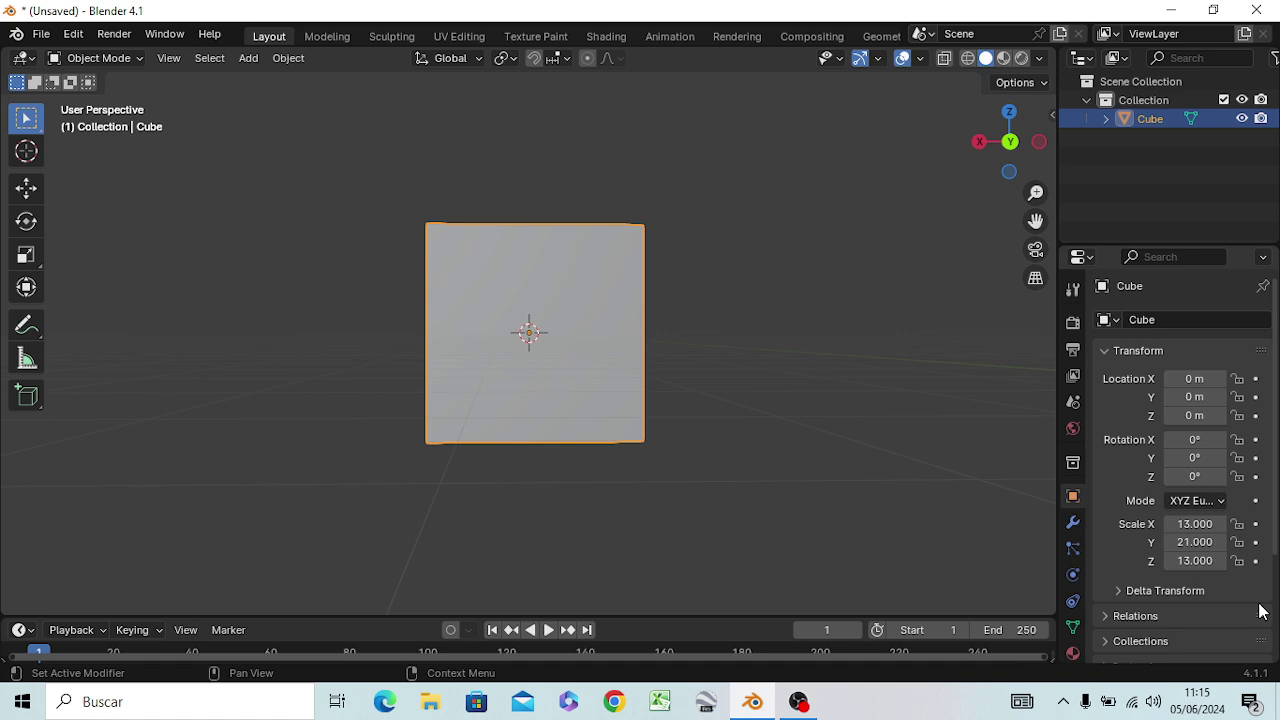
click(699, 449)
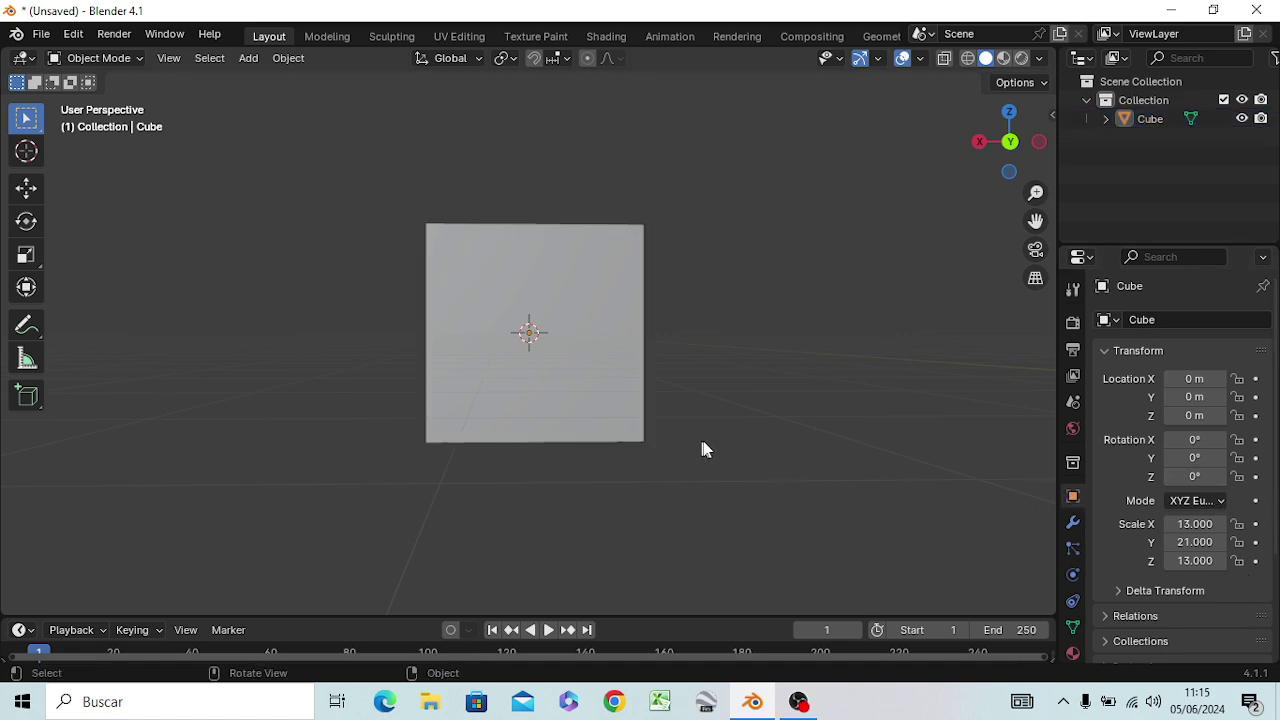
mouse_move(705, 452)
middle_down()
mouse_move(515, 440)
mouse_move(506, 188)
mouse_move(530, 591)
mouse_move(517, 297)
mouse_move(705, 405)
mouse_move(684, 455)
middle_up()
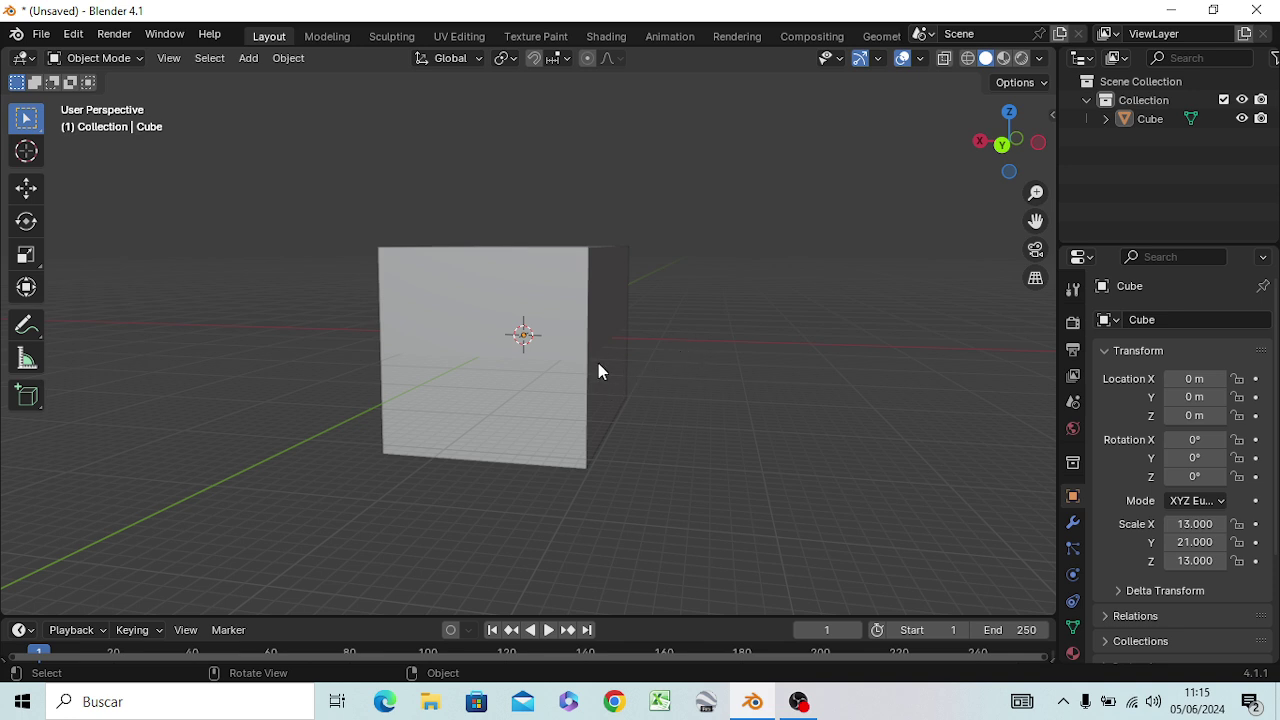
key(KP_1)
key(KP_3)
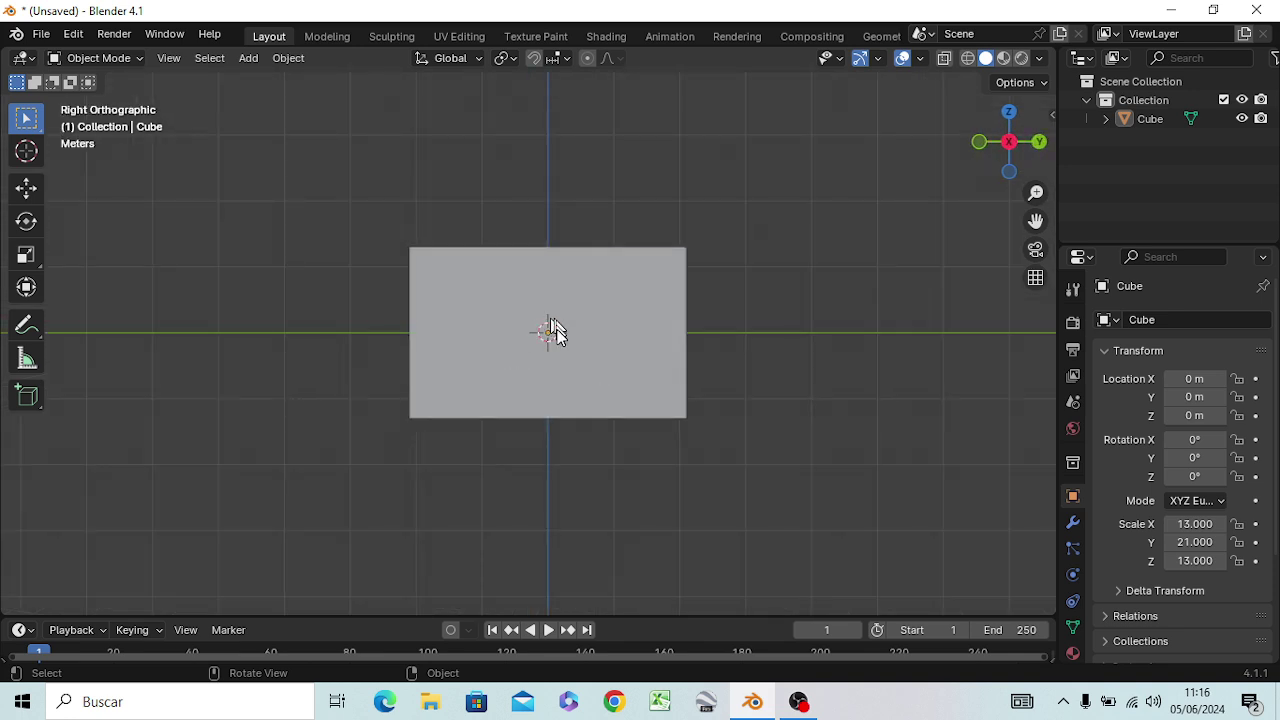
click(1205, 544)
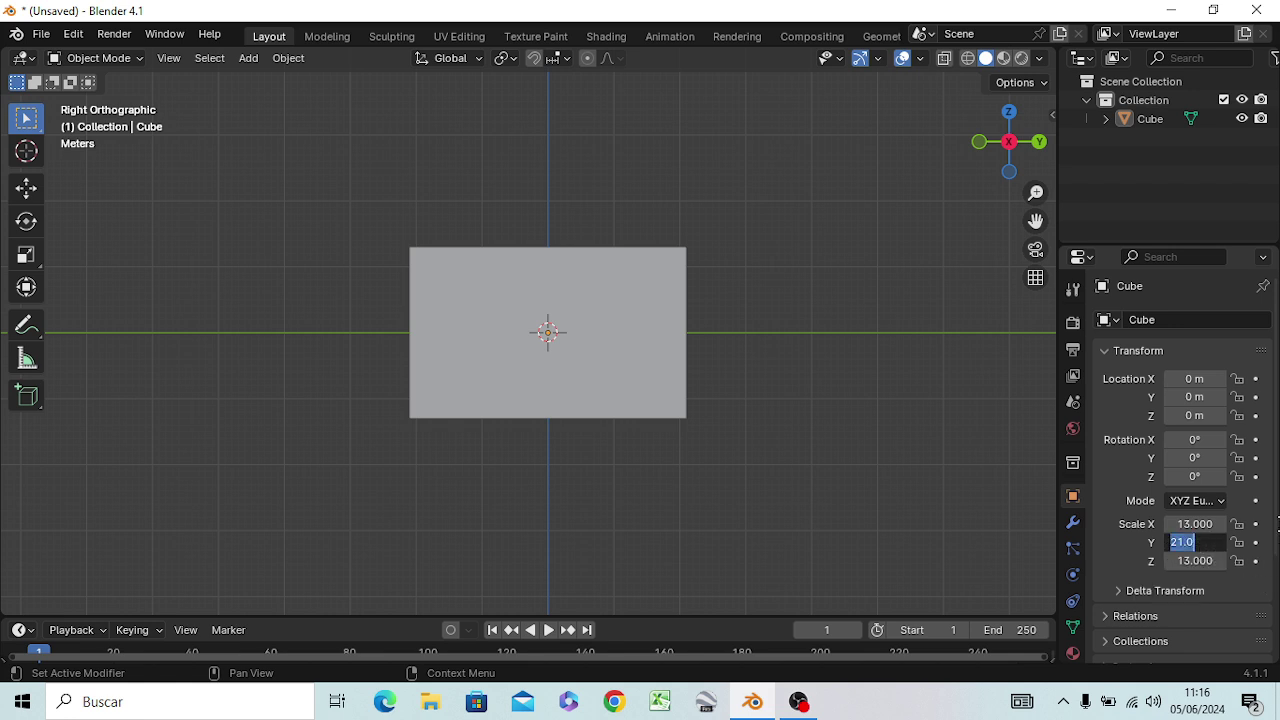
text(13)
key(Return)
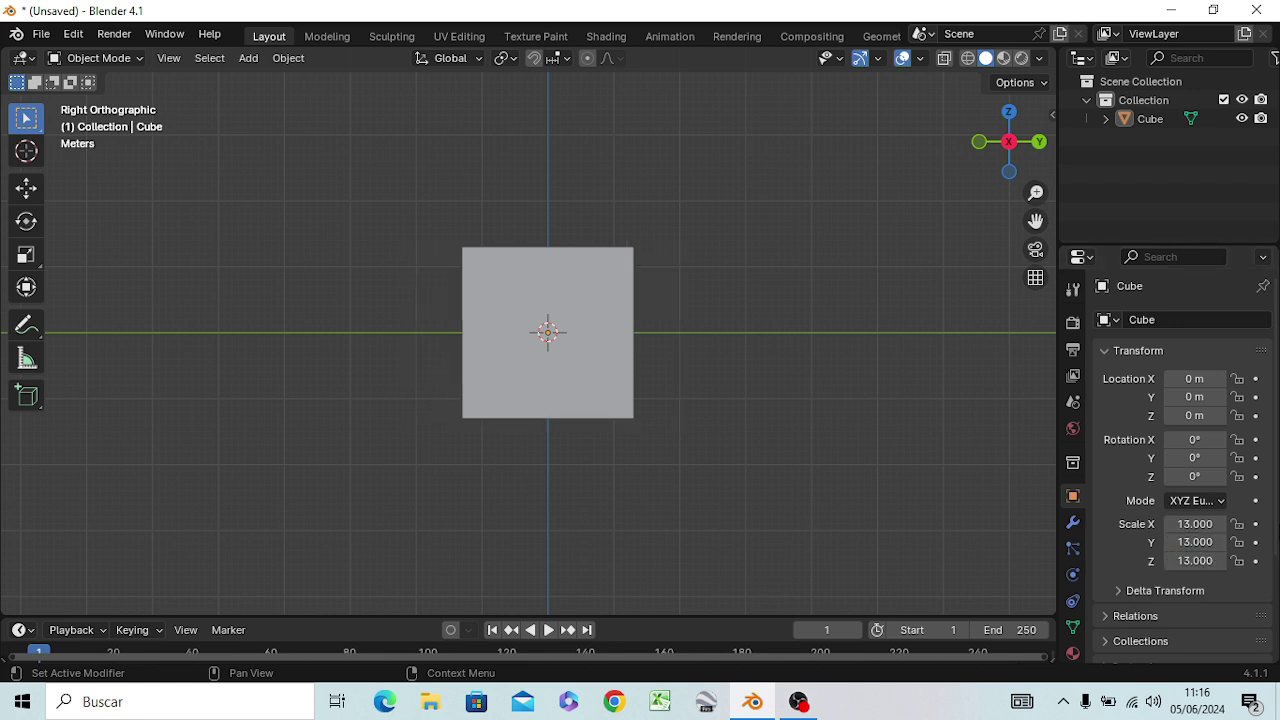
mouse_move(634, 523)
middle_down()
mouse_move(617, 517)
mouse_move(808, 482)
mouse_move(791, 589)
mouse_move(760, 523)
mouse_move(699, 514)
middle_up()
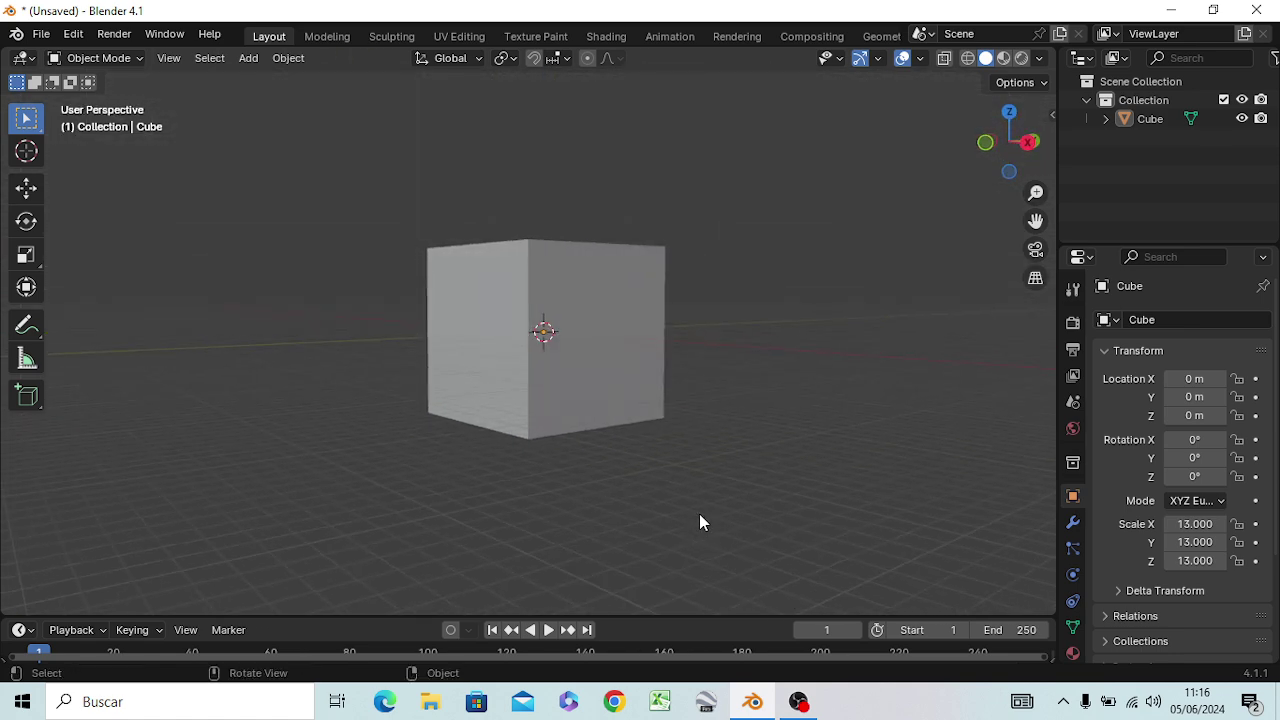
key(ctrl+z)
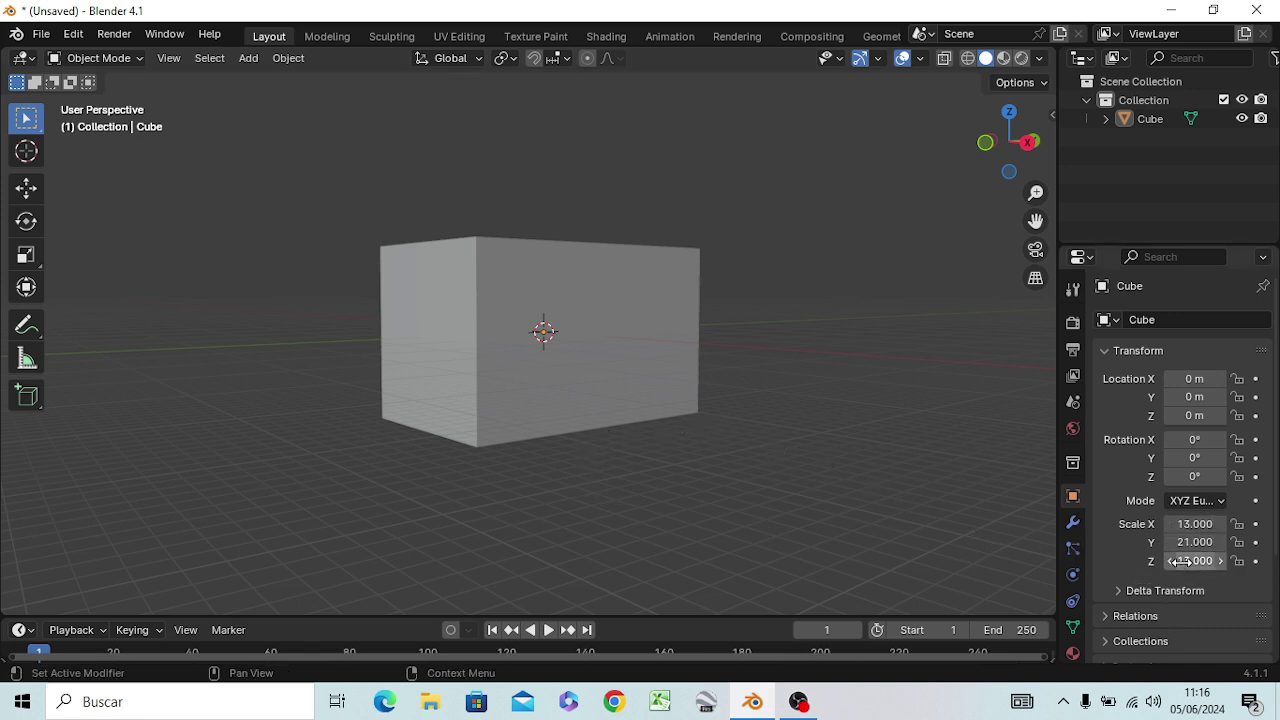
Flatten the cube with a Z scale of 5 and reselect it from above
click(1181, 561)
text(5)
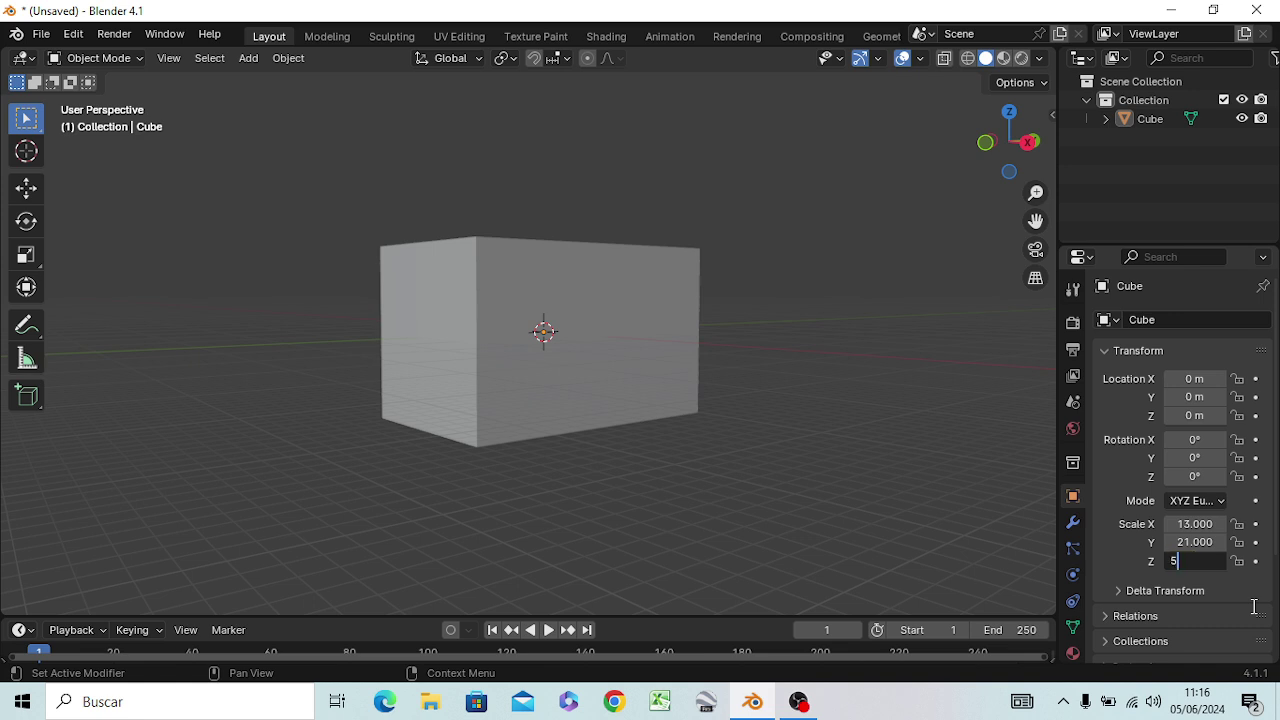
key(Return)
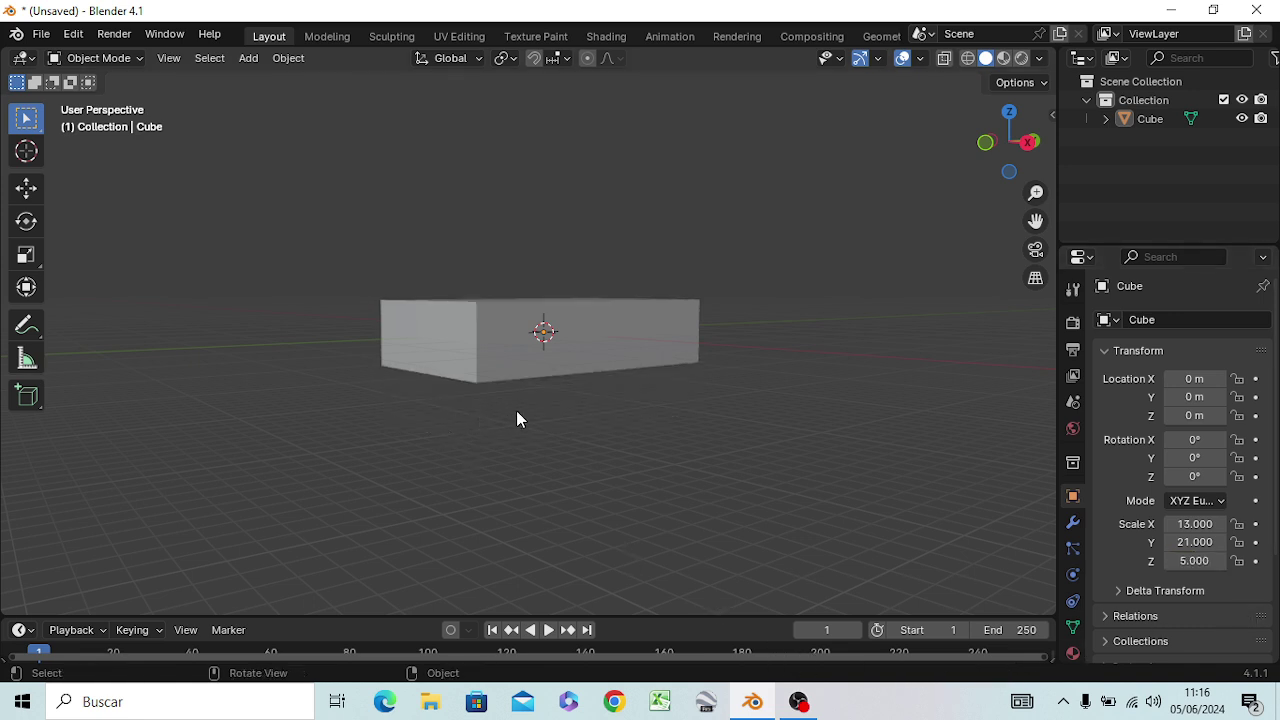
drag(516, 418, 640, 451)
mouse_move(588, 426)
middle_down()
mouse_move(637, 465)
mouse_move(577, 378)
middle_up()
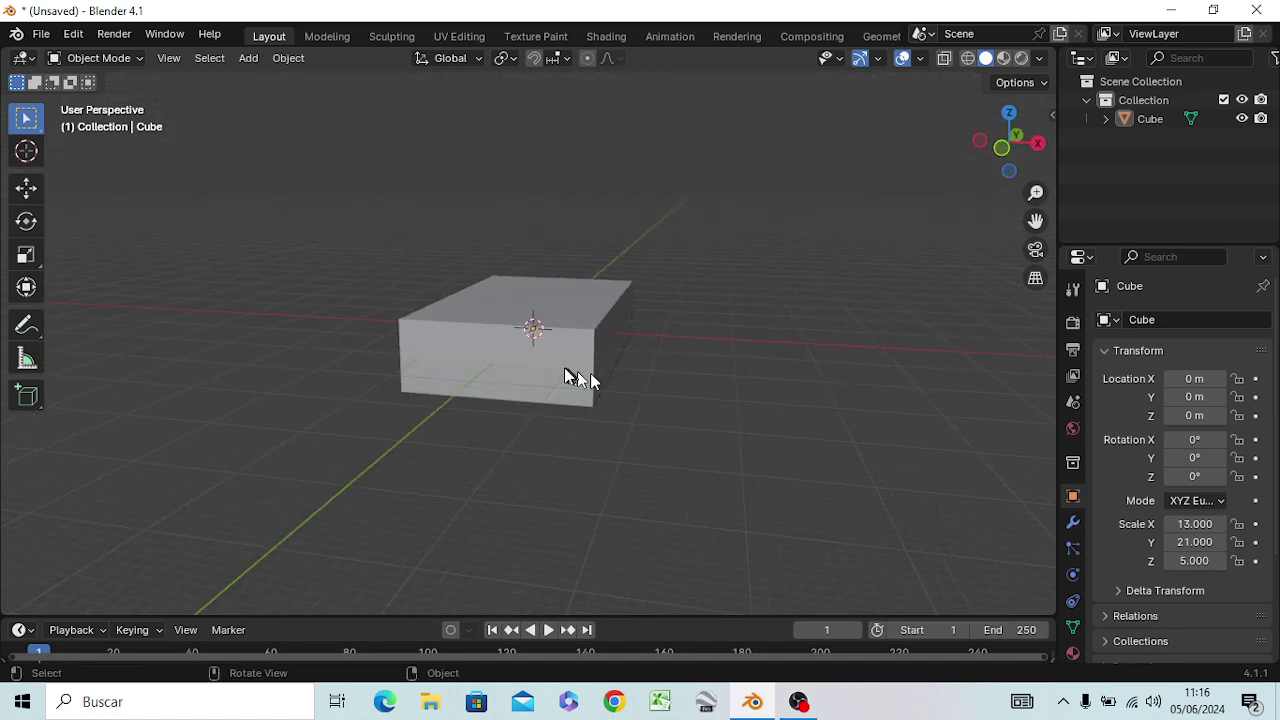
click(577, 378)
scroll(684, 419, up, 2)
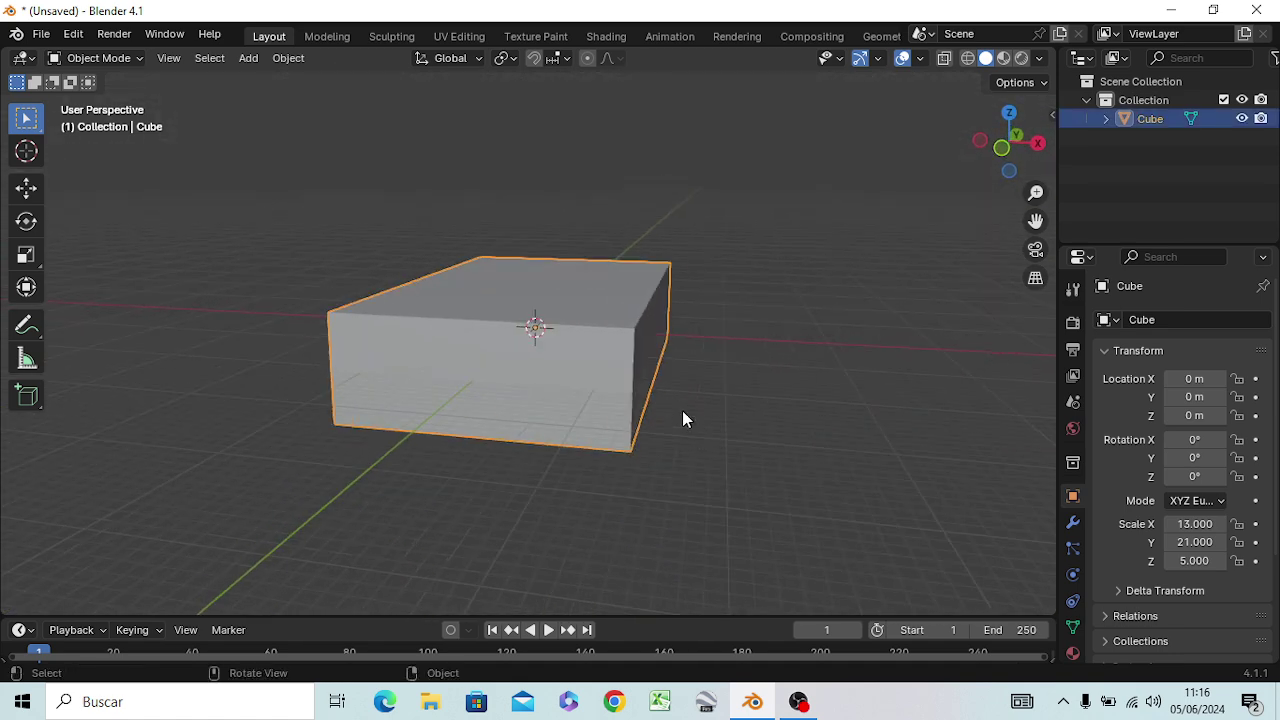
scroll(684, 419, up, 1)
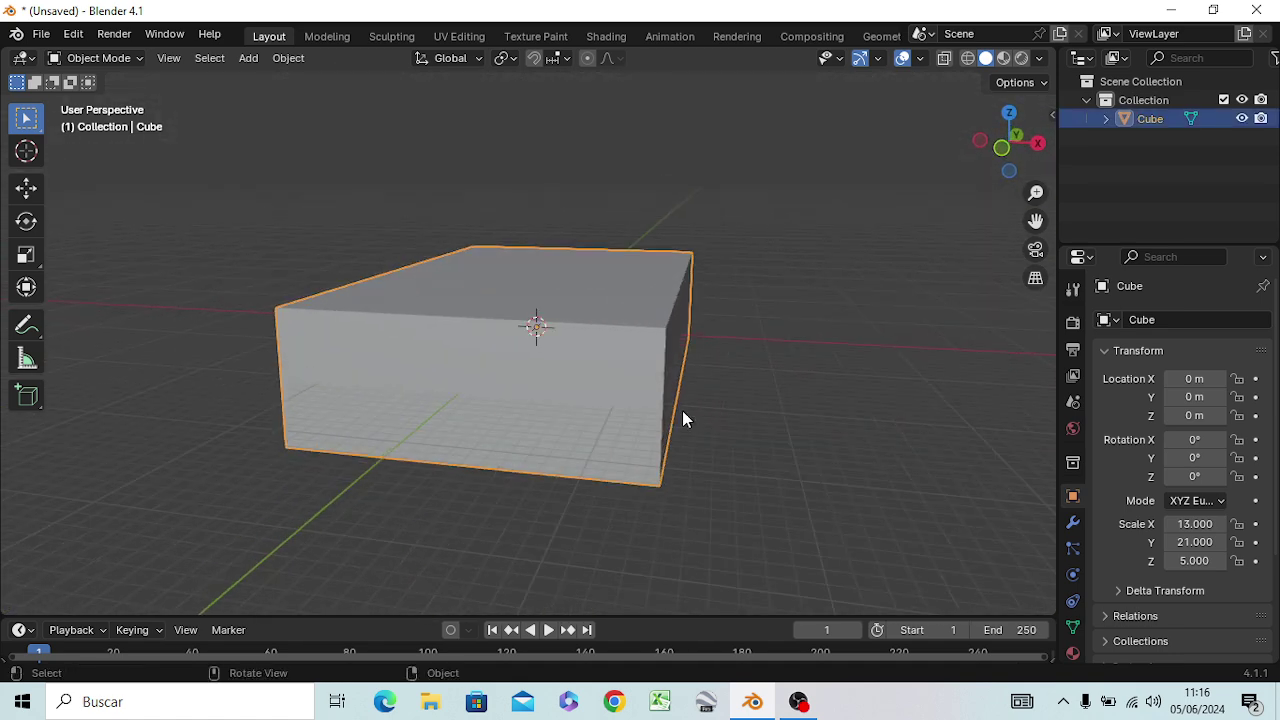
Change the Z scale to 1, then to 8, and enter Edit Mode on the cube
click(1200, 562)
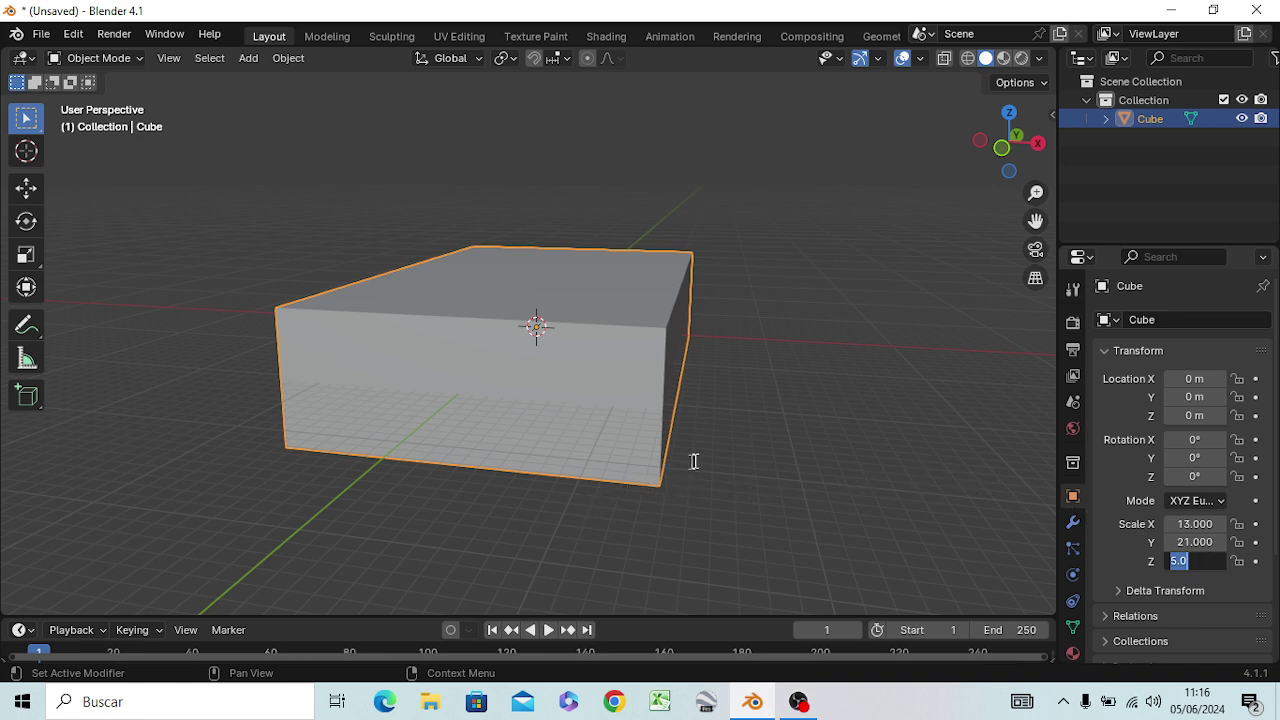
text(1)
key(Return)
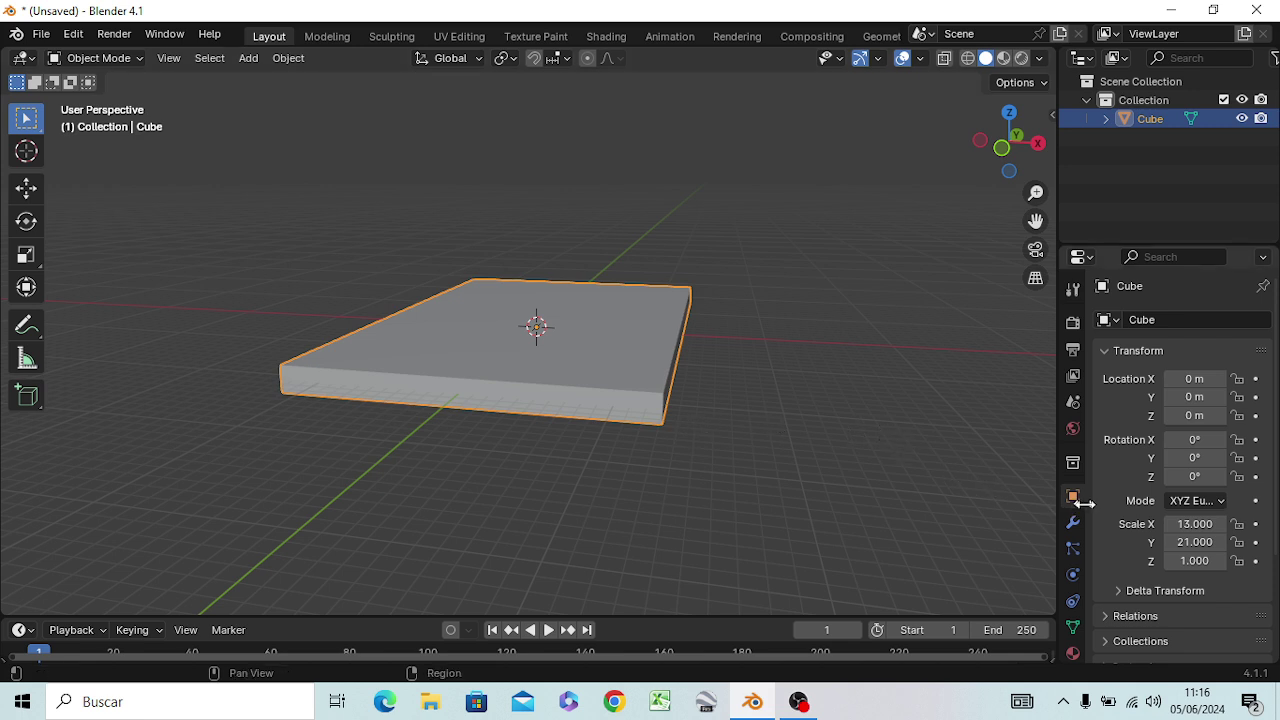
double_click(1180, 561)
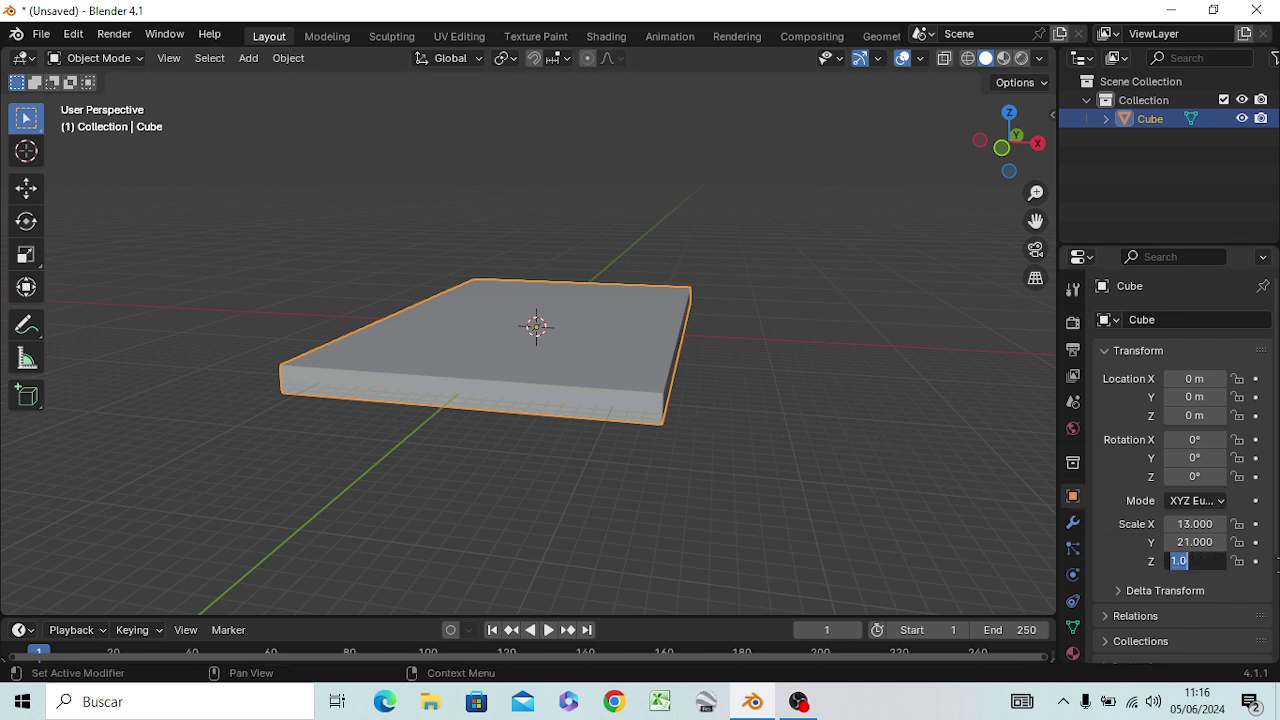
text(8)
key(Return)
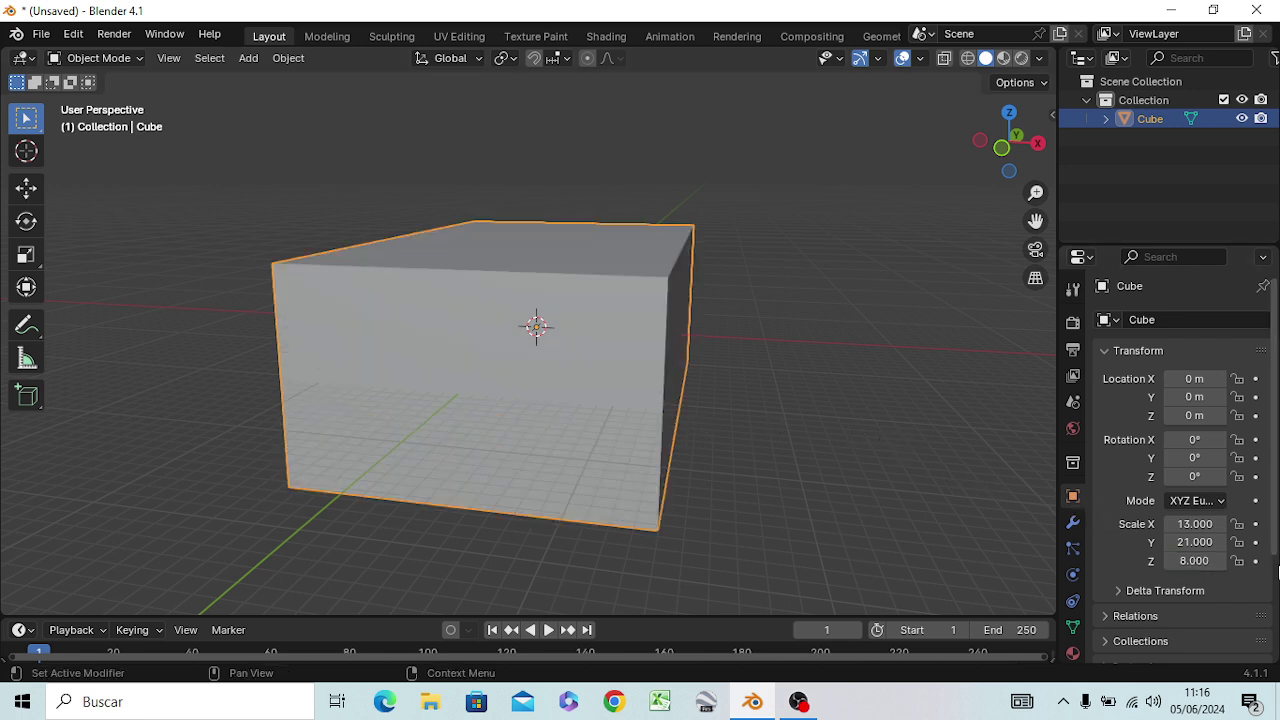
click(750, 402)
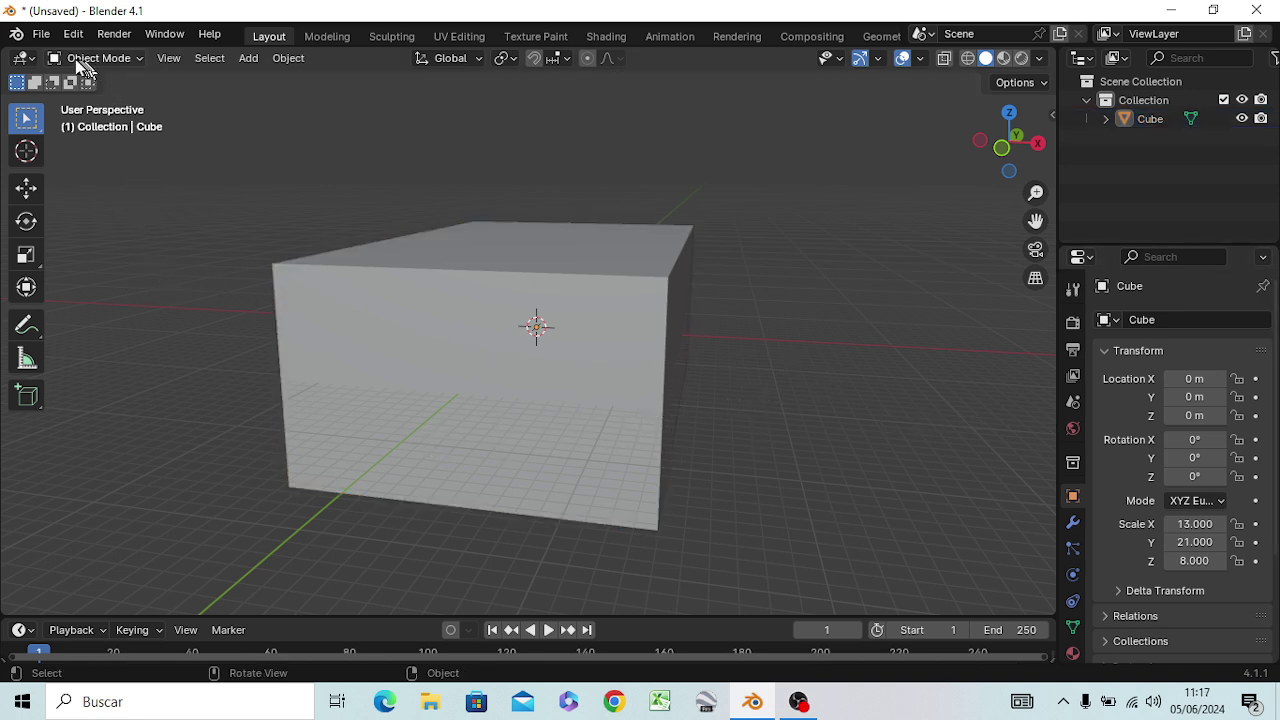
click(477, 330)
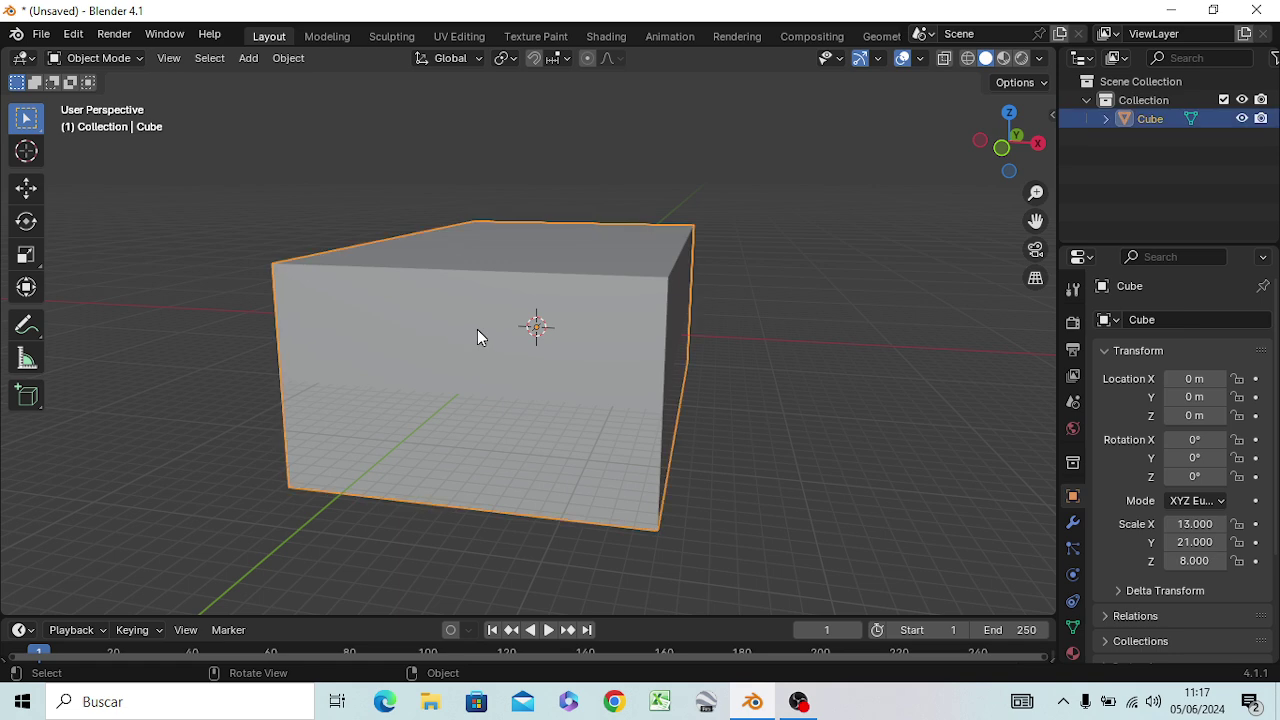
mouse_move(497, 375)
middle_down()
mouse_move(540, 320)
mouse_move(520, 400)
mouse_move(571, 386)
mouse_move(519, 348)
middle_up()
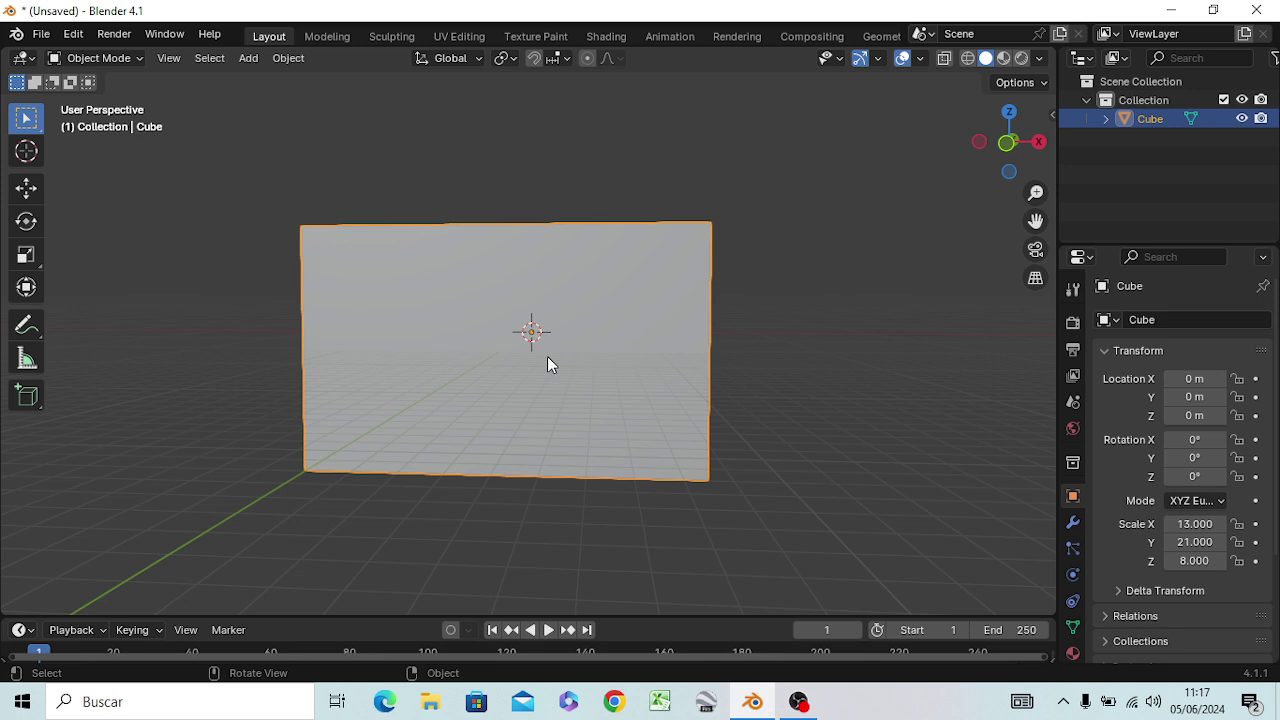
key(Tab)
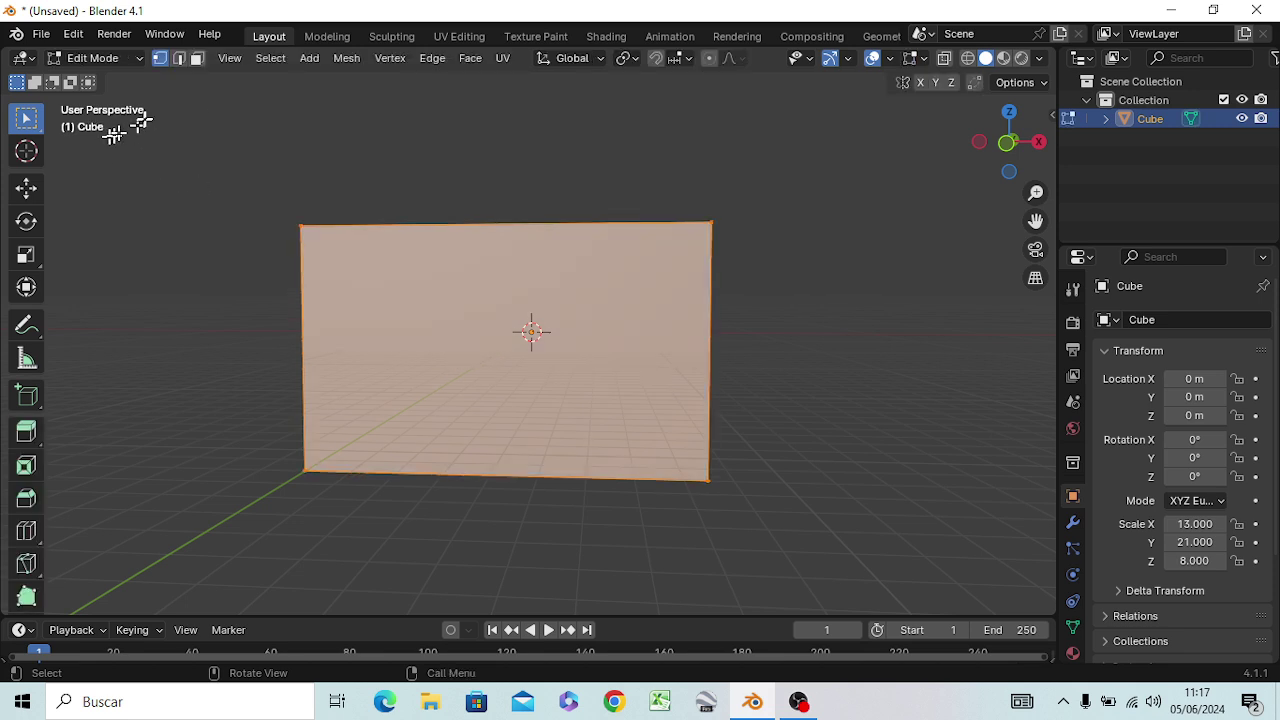
click(427, 270)
mouse_move(420, 267)
middle_down()
mouse_move(400, 352)
mouse_move(465, 297)
middle_up()
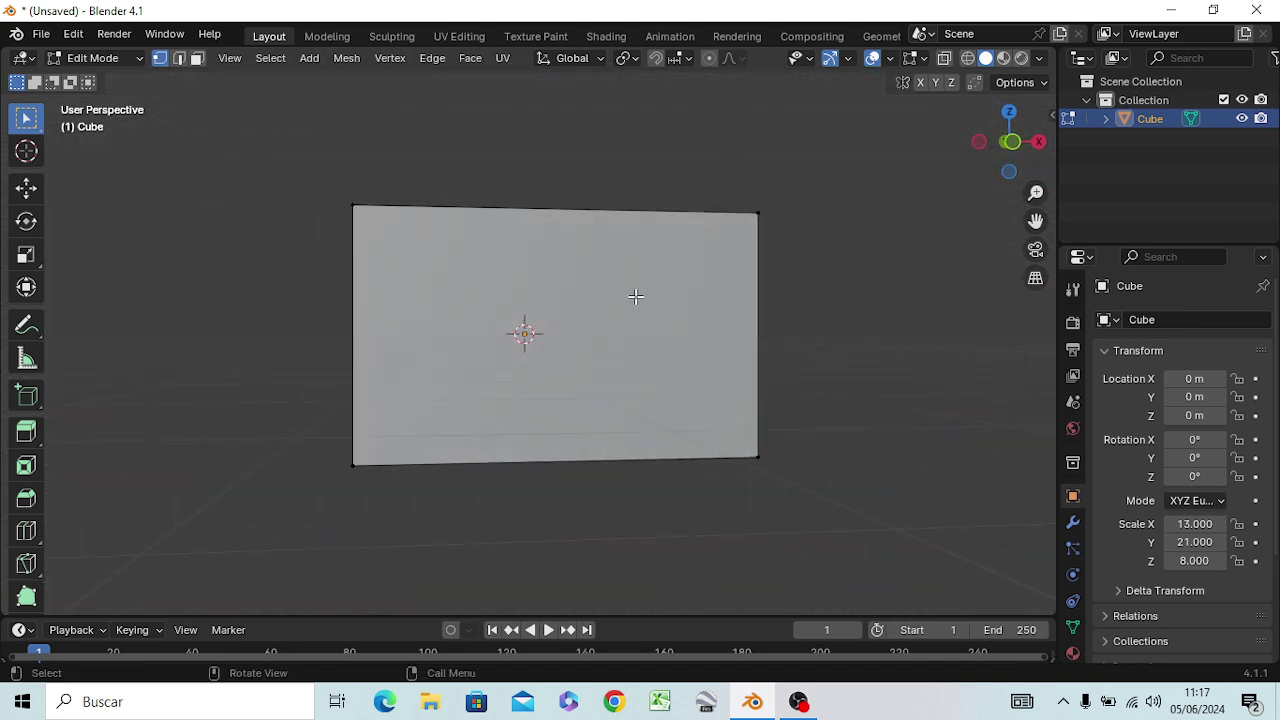
middle_drag(566, 271, 563, 320)
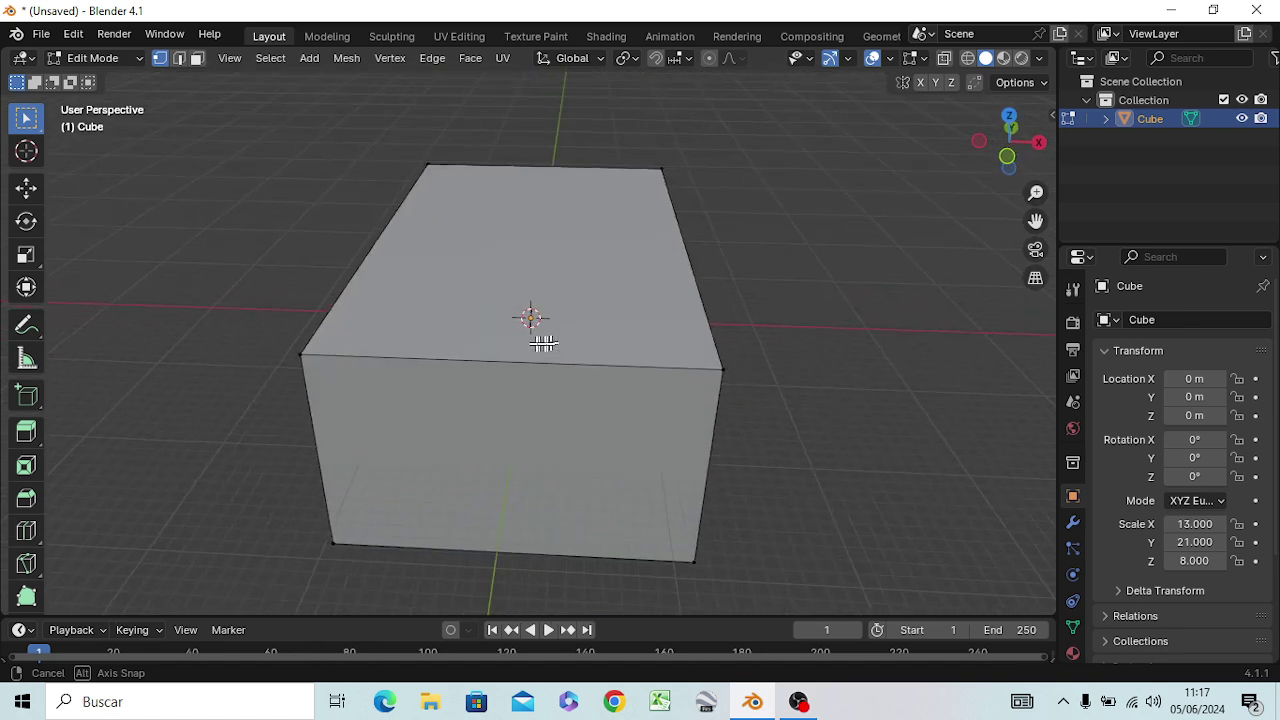
middle_drag(563, 320, 386, 334)
click(292, 340)
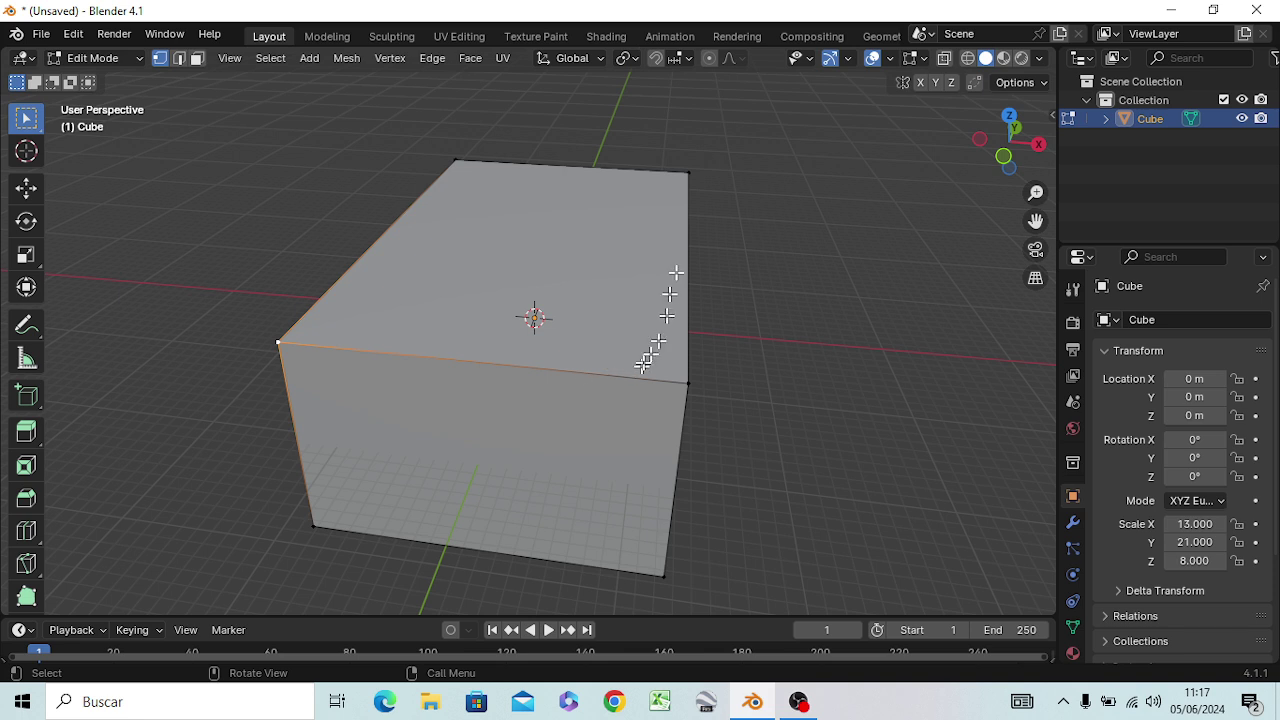
click(687, 176)
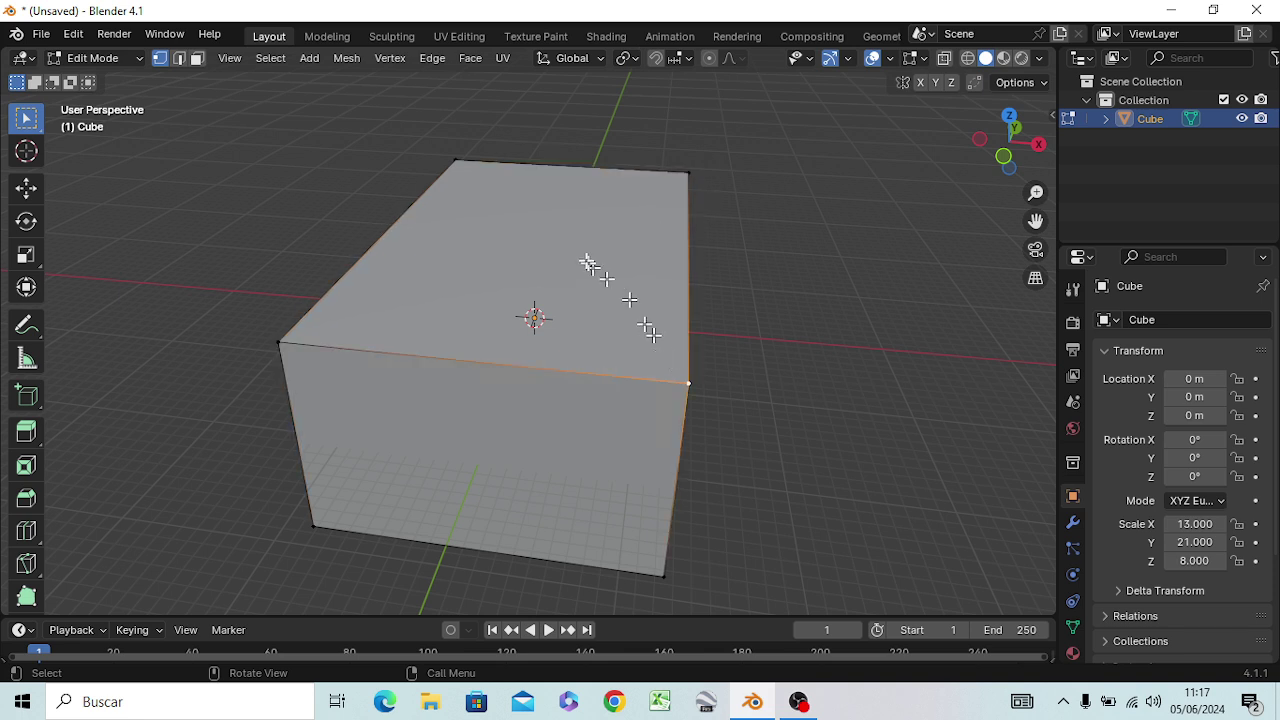
click(458, 162)
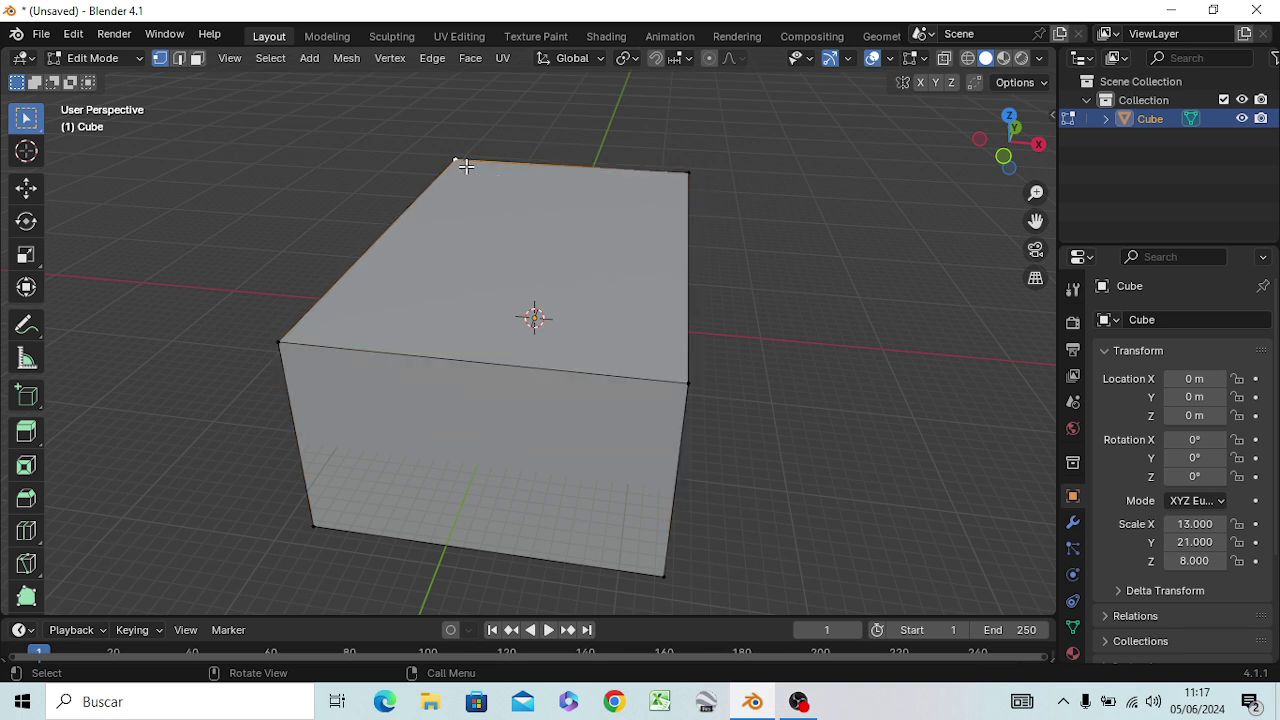
click(681, 178)
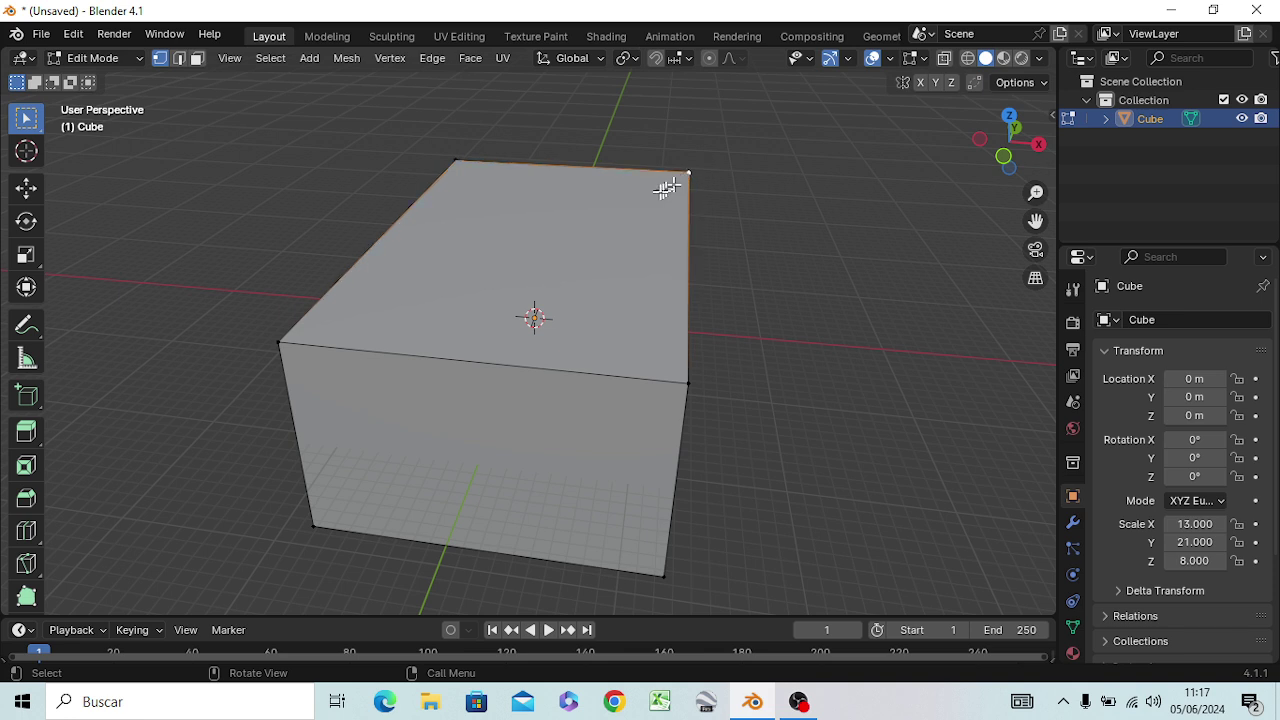
click(468, 176)
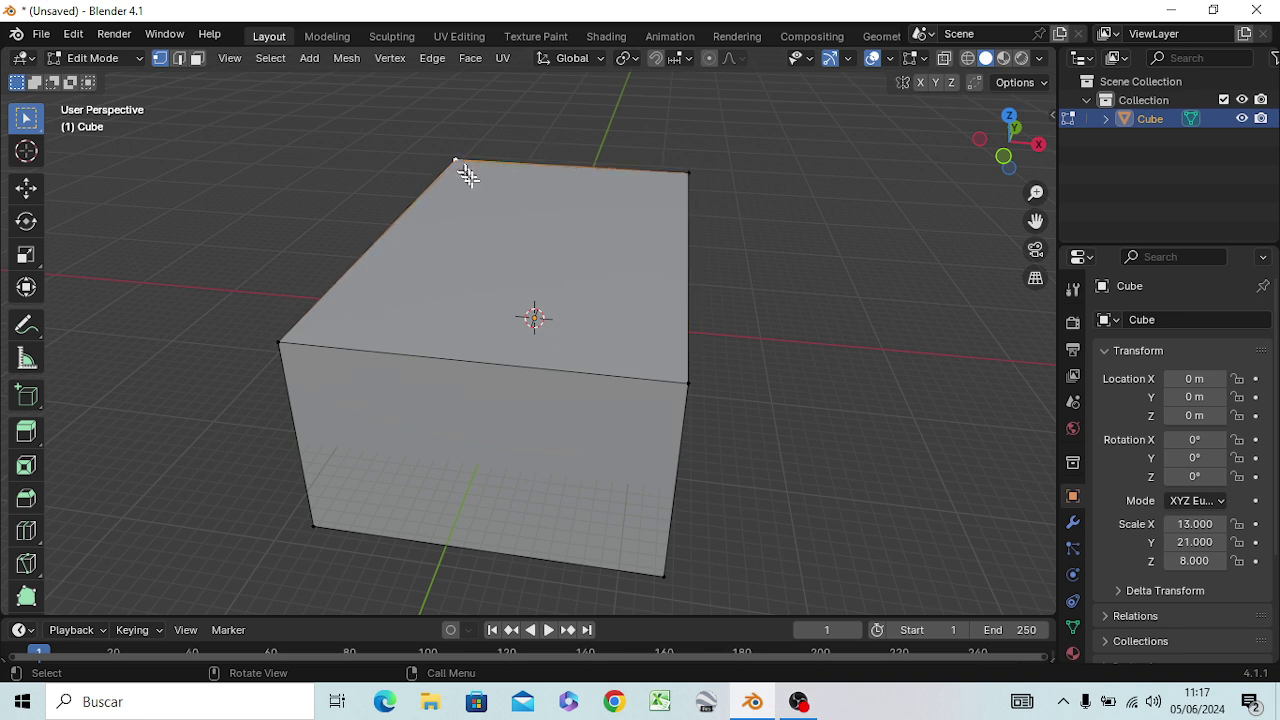
click(676, 179)
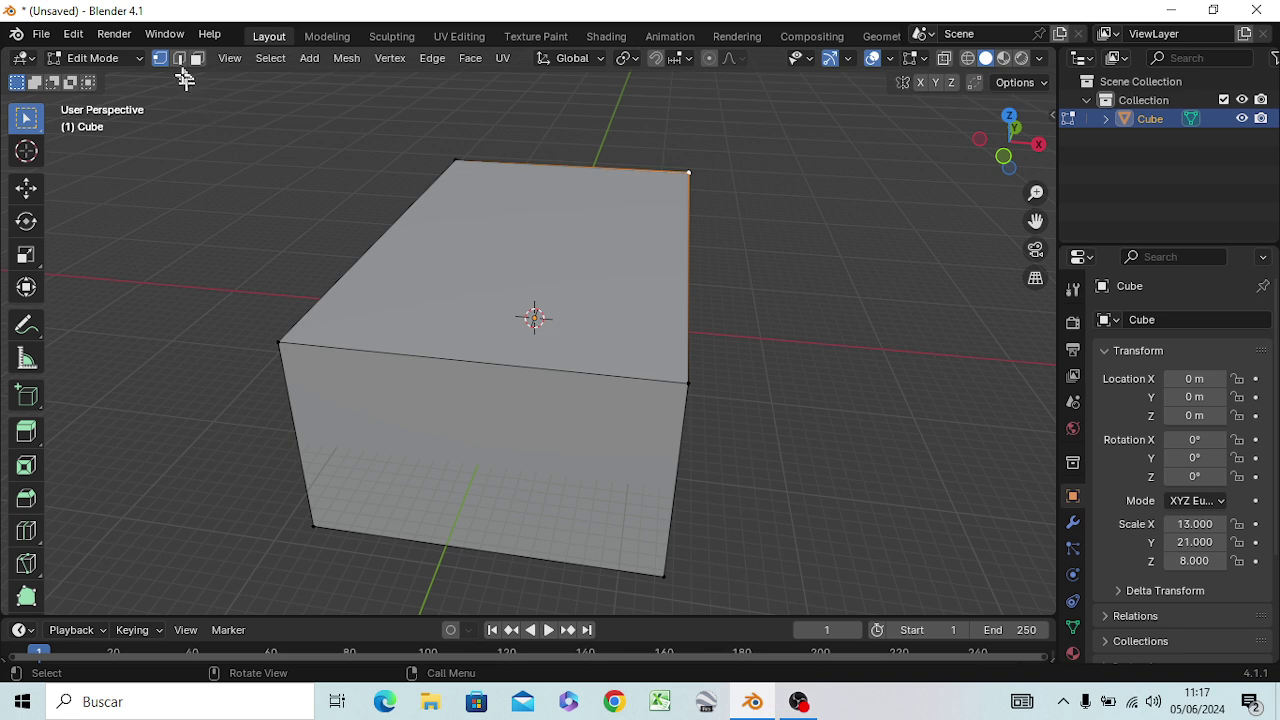
click(178, 60)
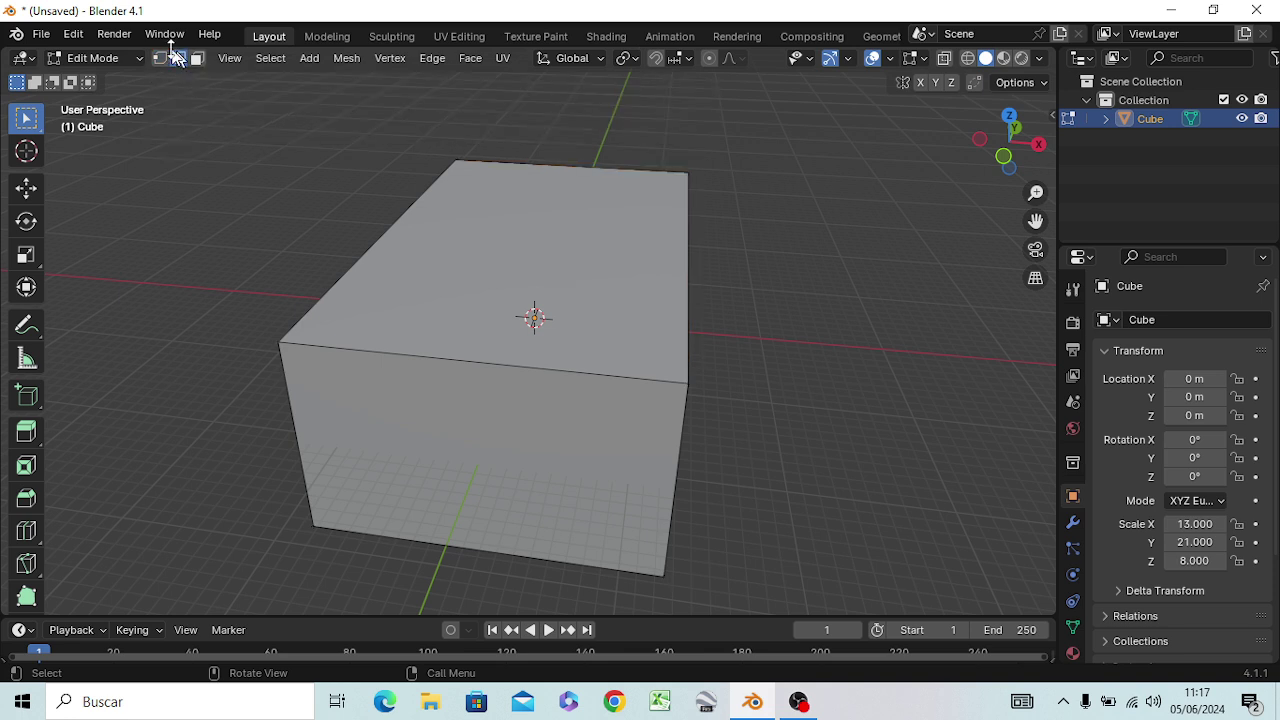
shift+click(158, 59)
click(178, 59)
click(489, 360)
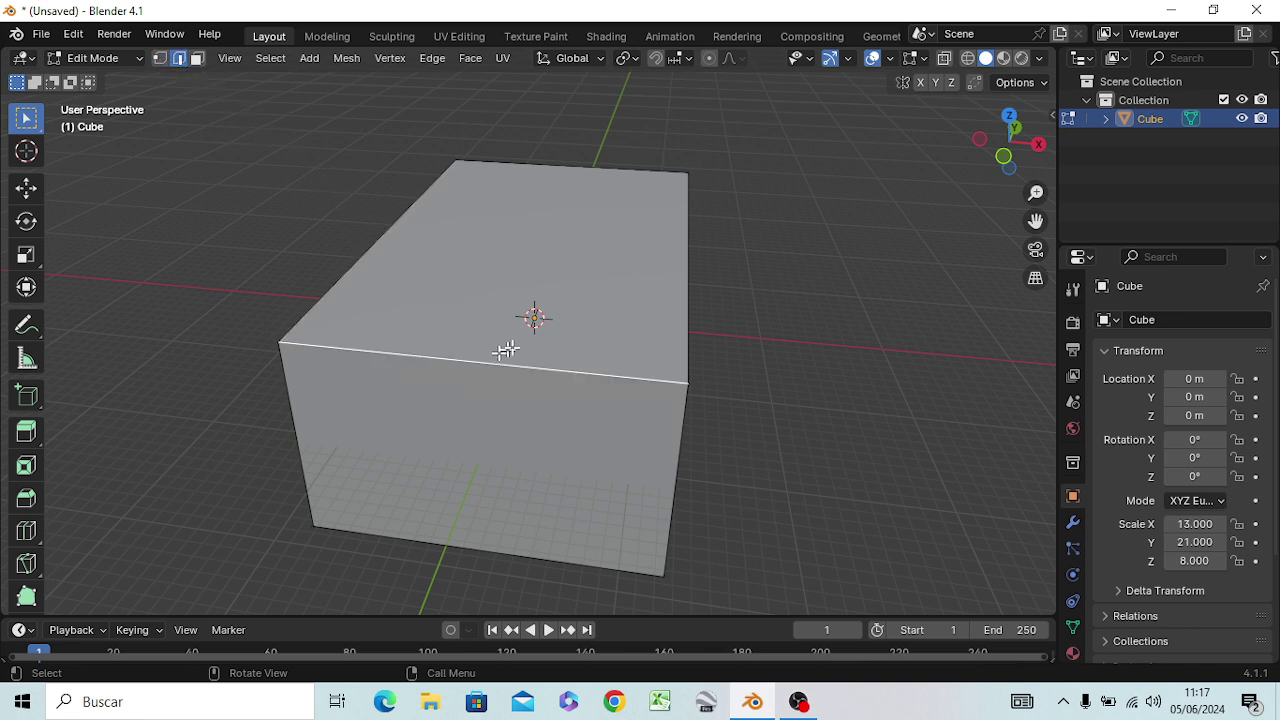
click(681, 307)
click(622, 175)
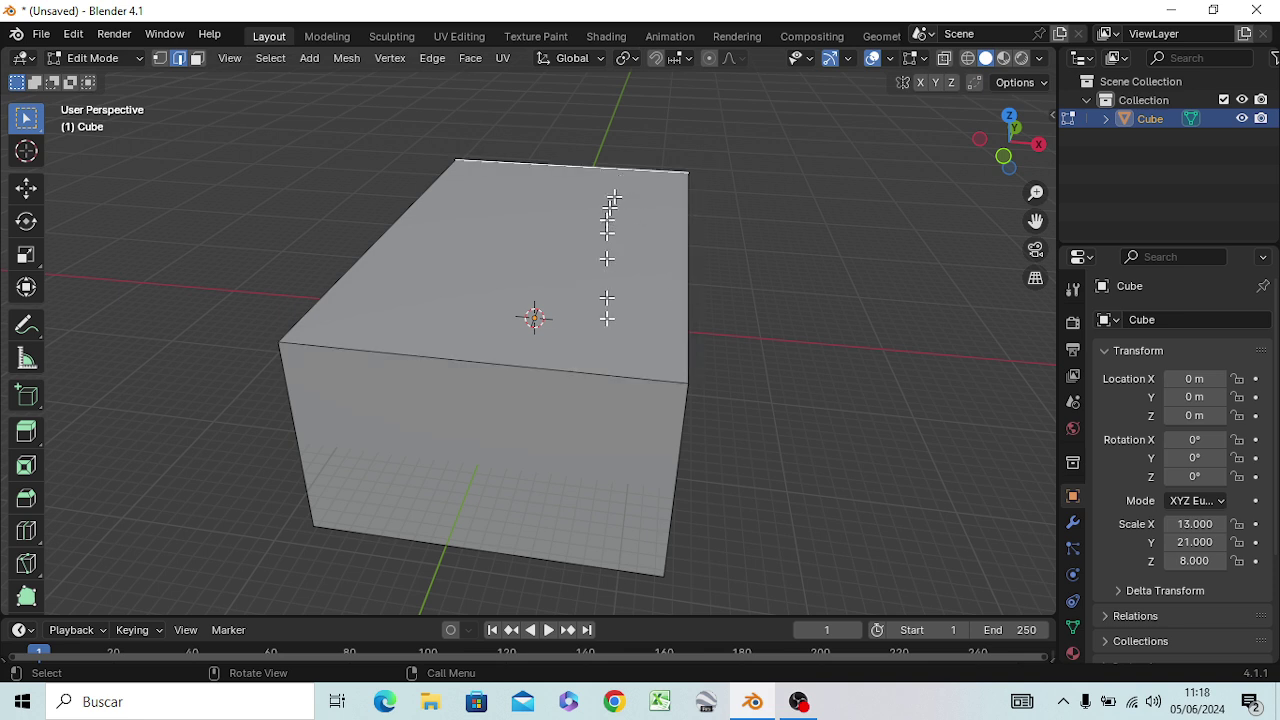
click(299, 424)
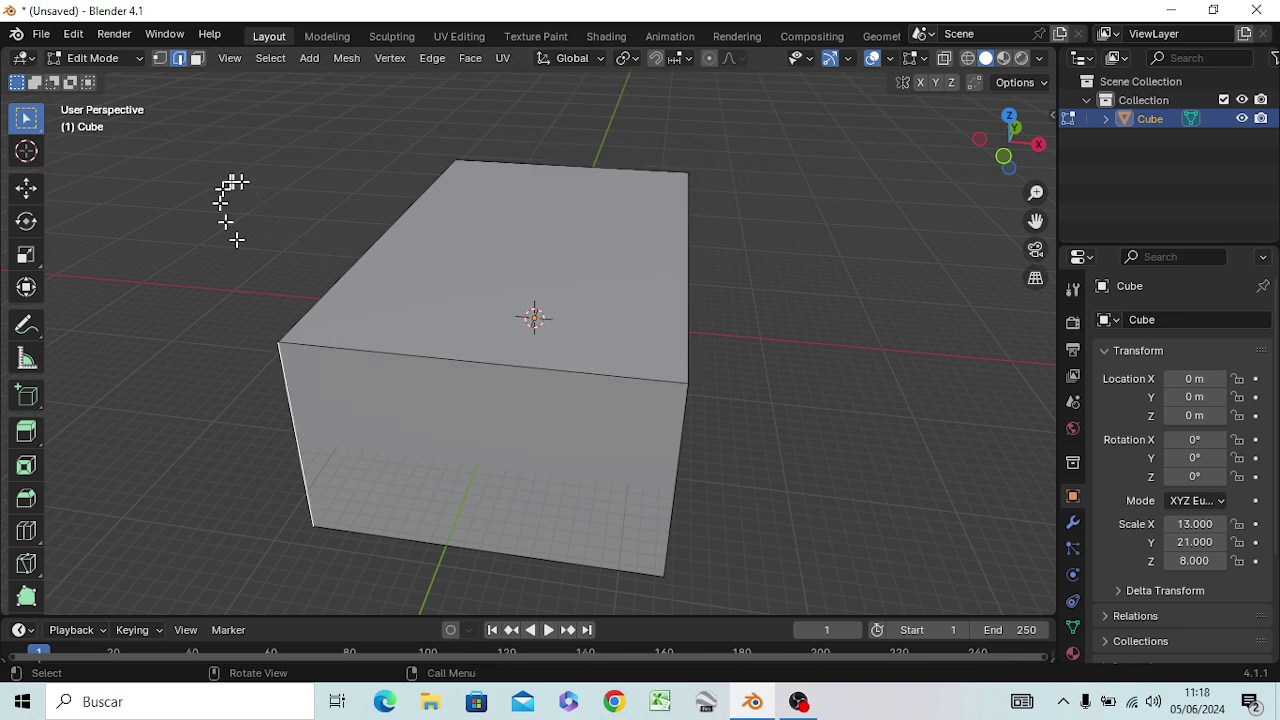
click(402, 369)
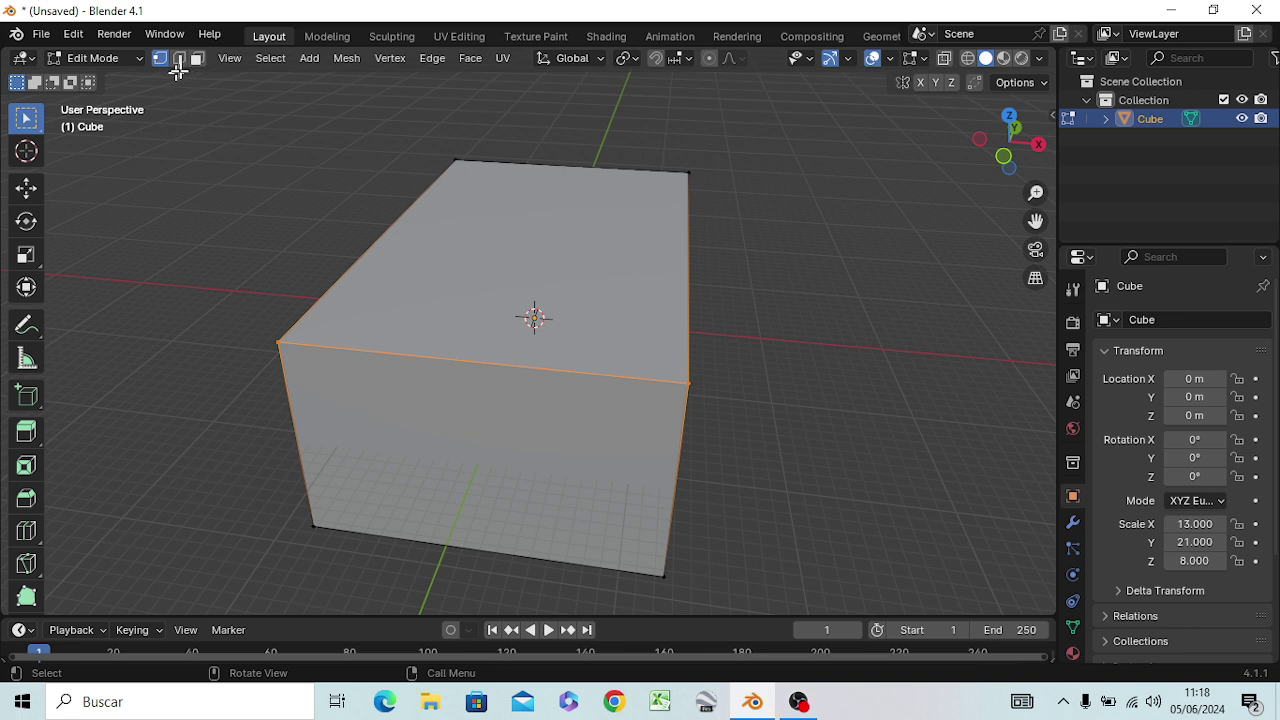
click(182, 62)
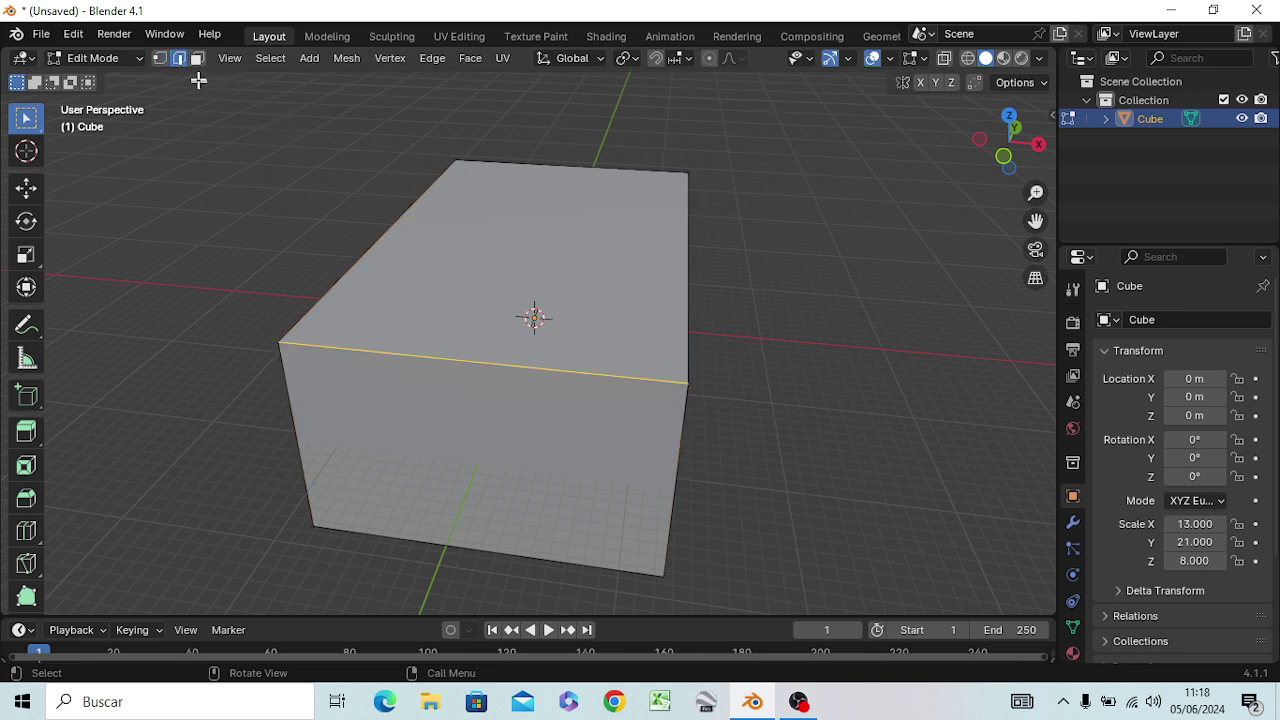
click(196, 58)
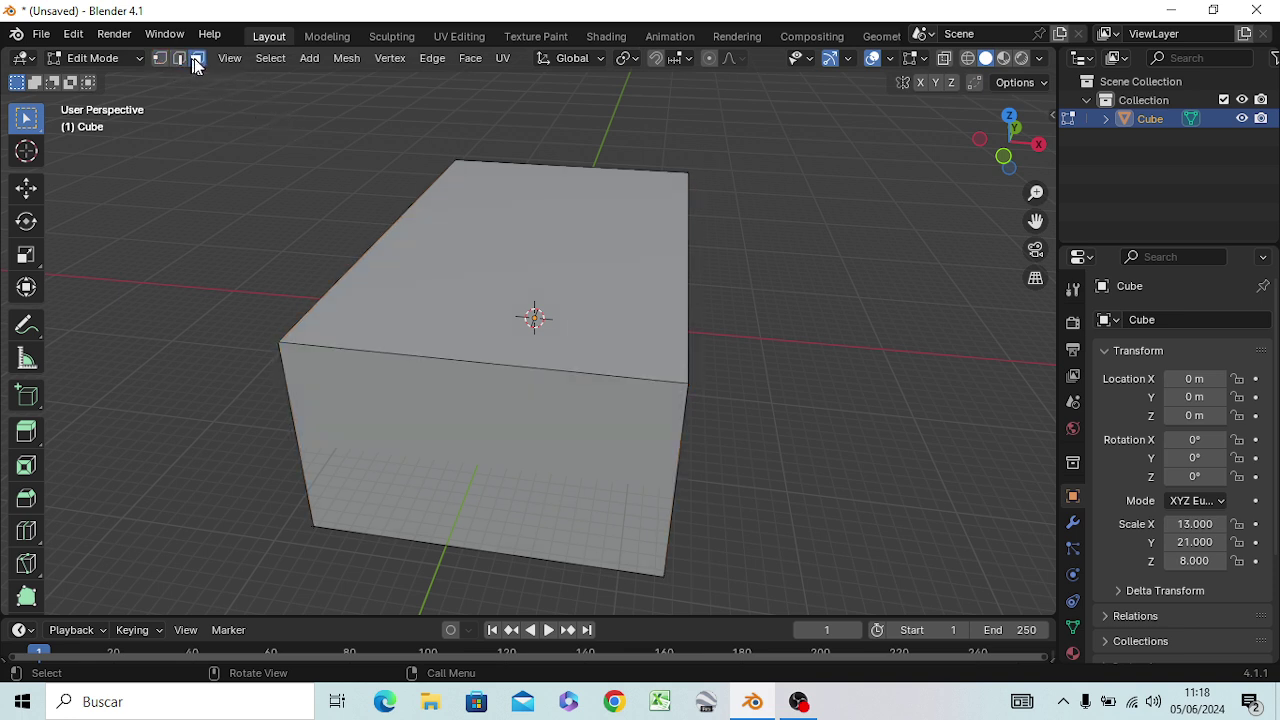
click(566, 265)
click(512, 417)
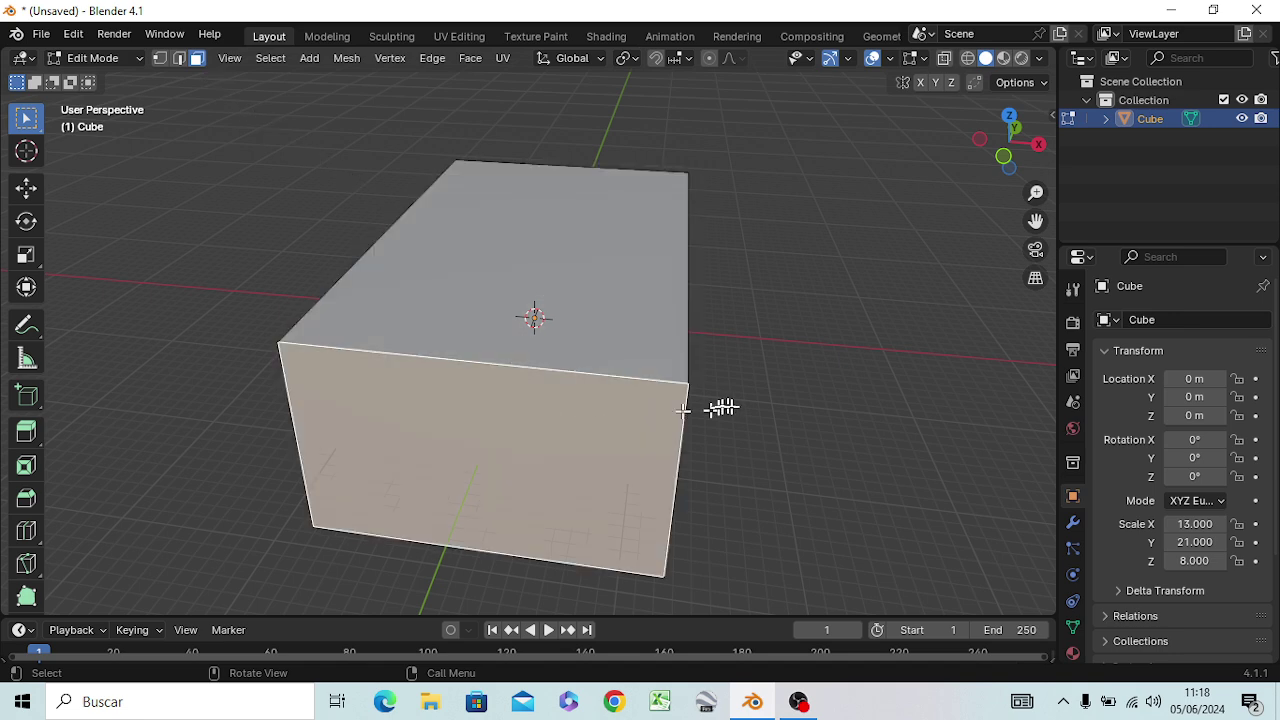
mouse_move(683, 410)
middle_down()
mouse_move(634, 376)
mouse_move(674, 243)
mouse_move(732, 188)
middle_up()
click(628, 366)
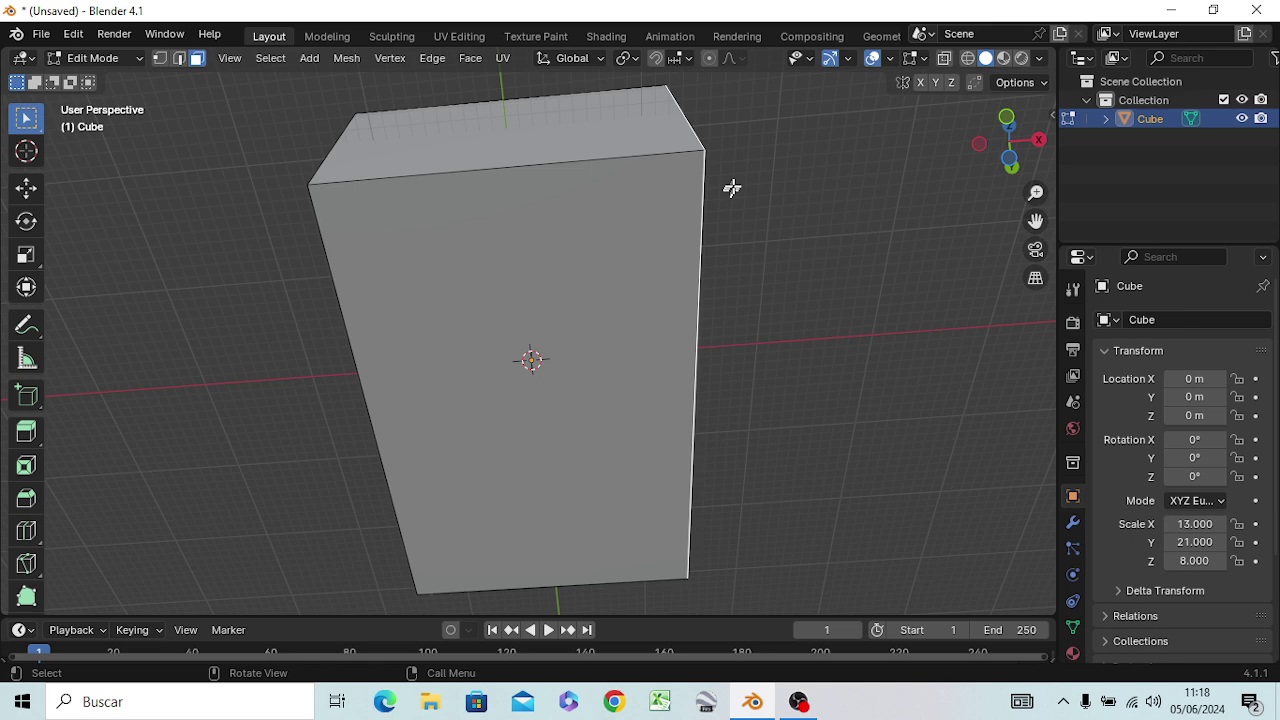
click(605, 297)
middle_drag(609, 297, 612, 471)
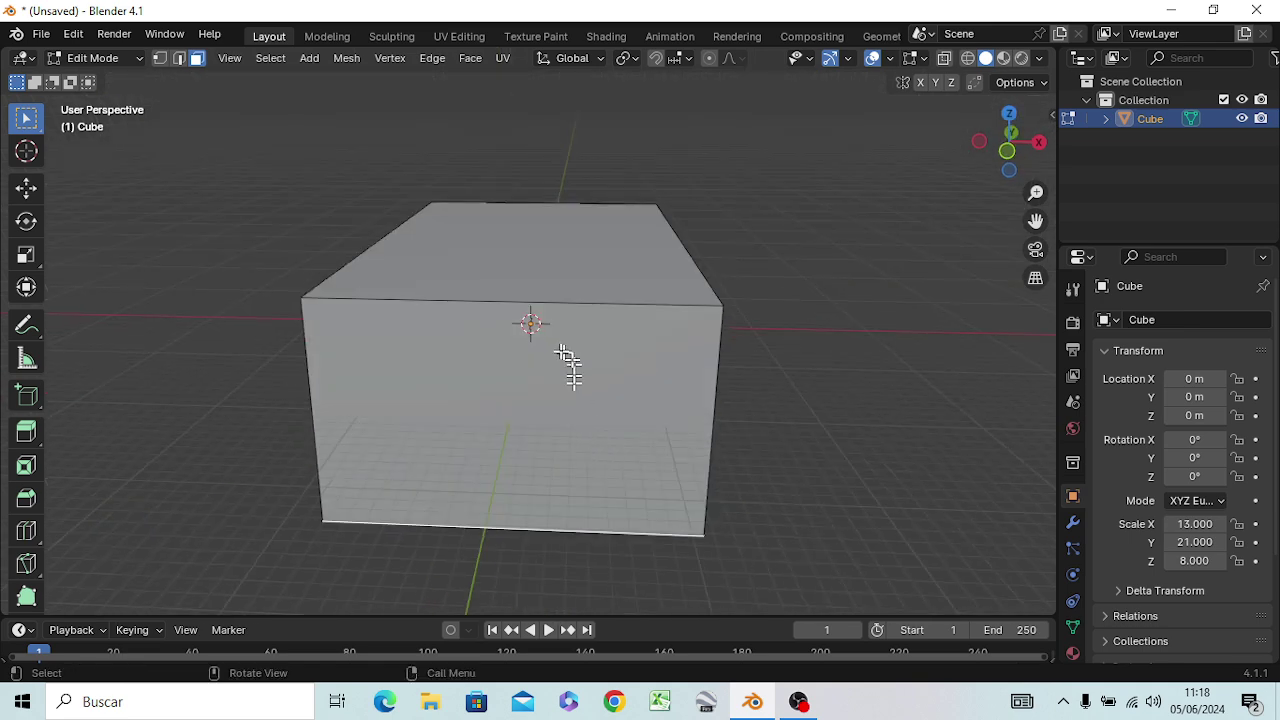
click(574, 357)
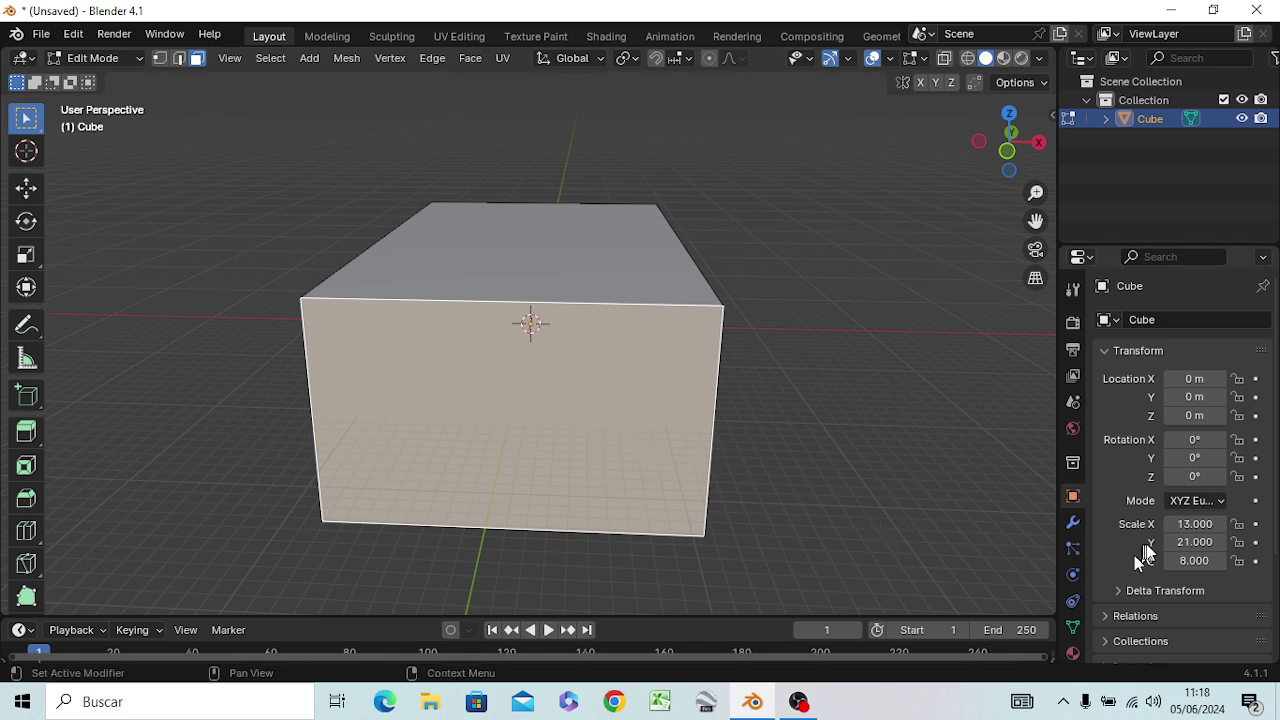
Set the box's Z scale to 3 and view it from the front
click(1188, 561)
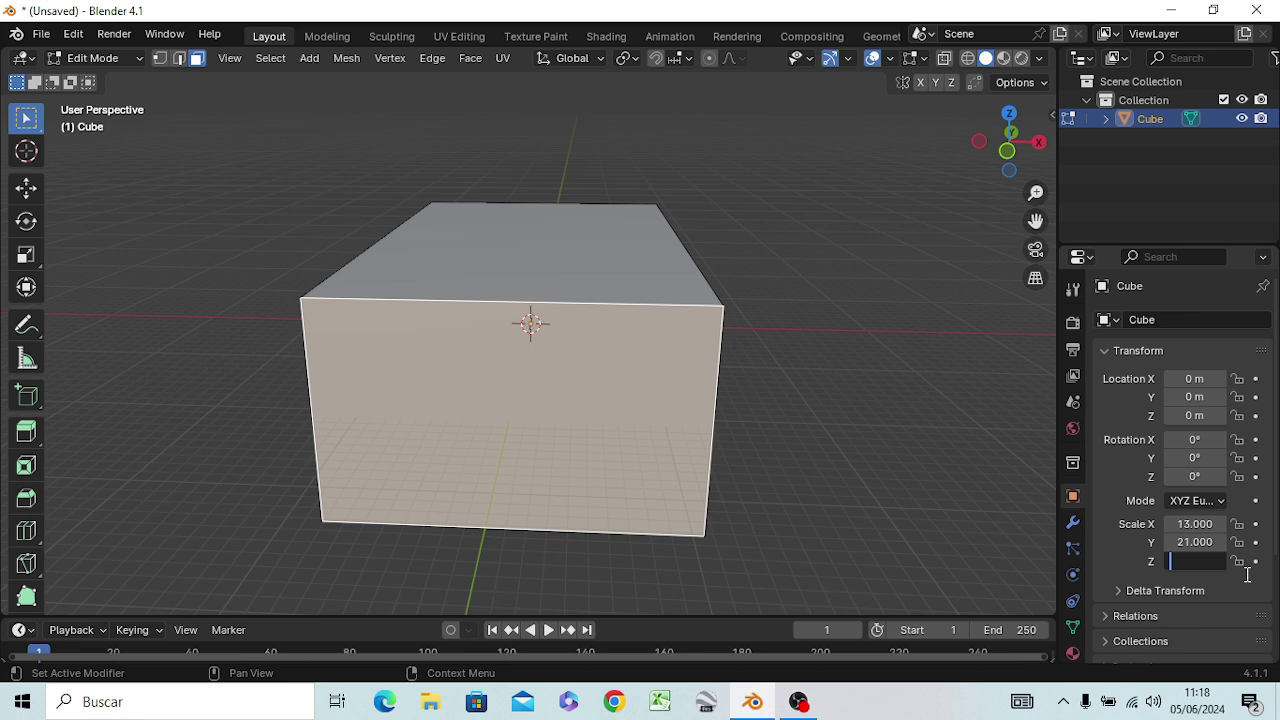
text(3)
key(Return)
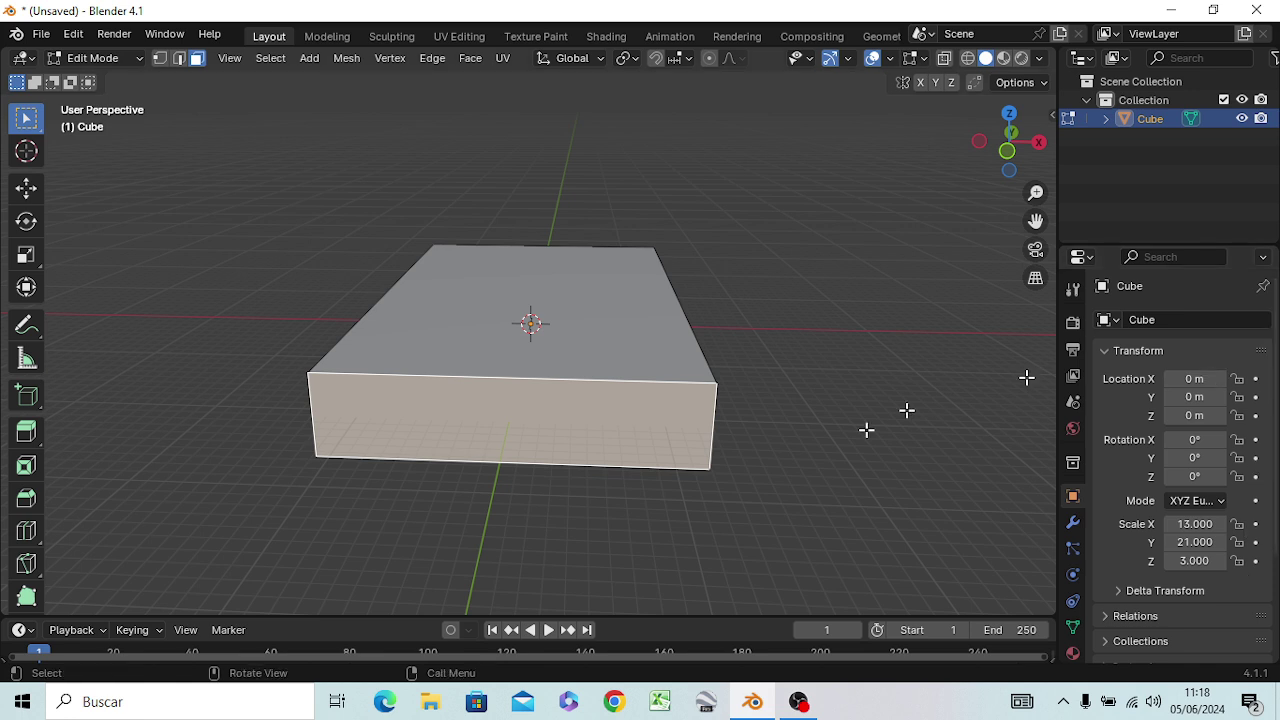
key(KP_1)
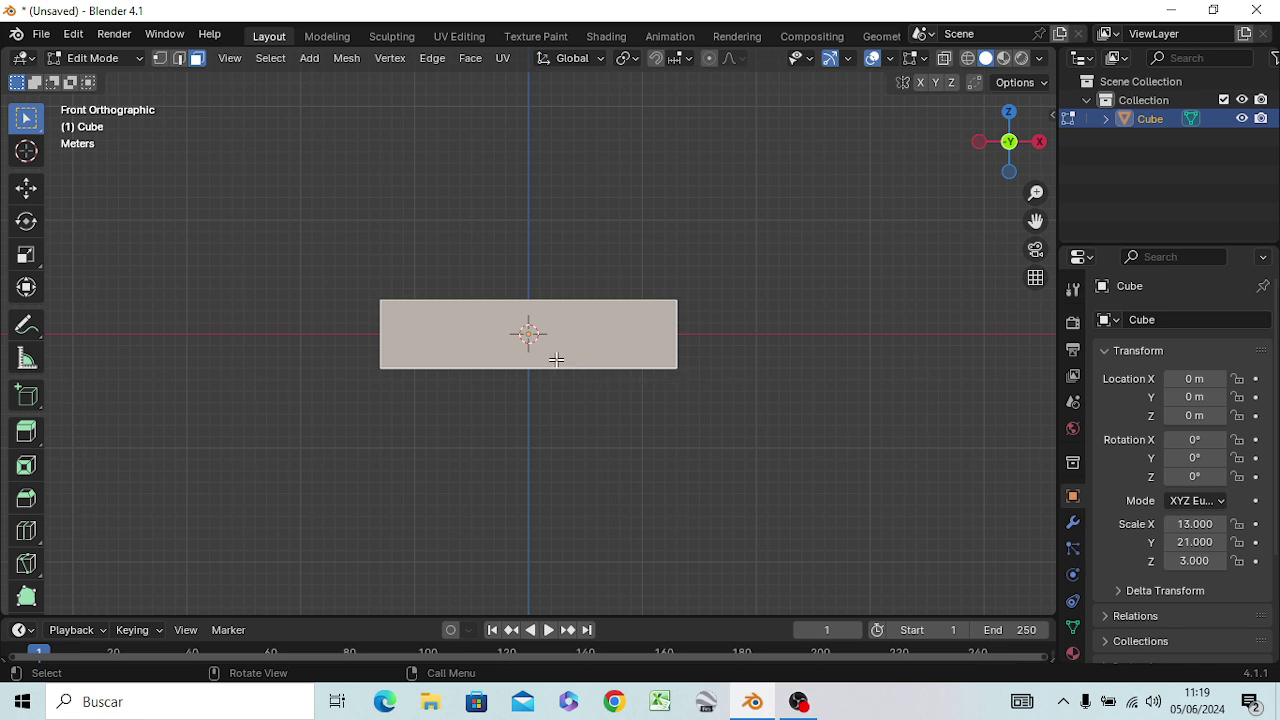
Raise the box to a Z location of 3 m and orbit to see its top
click(1194, 415)
text(3)
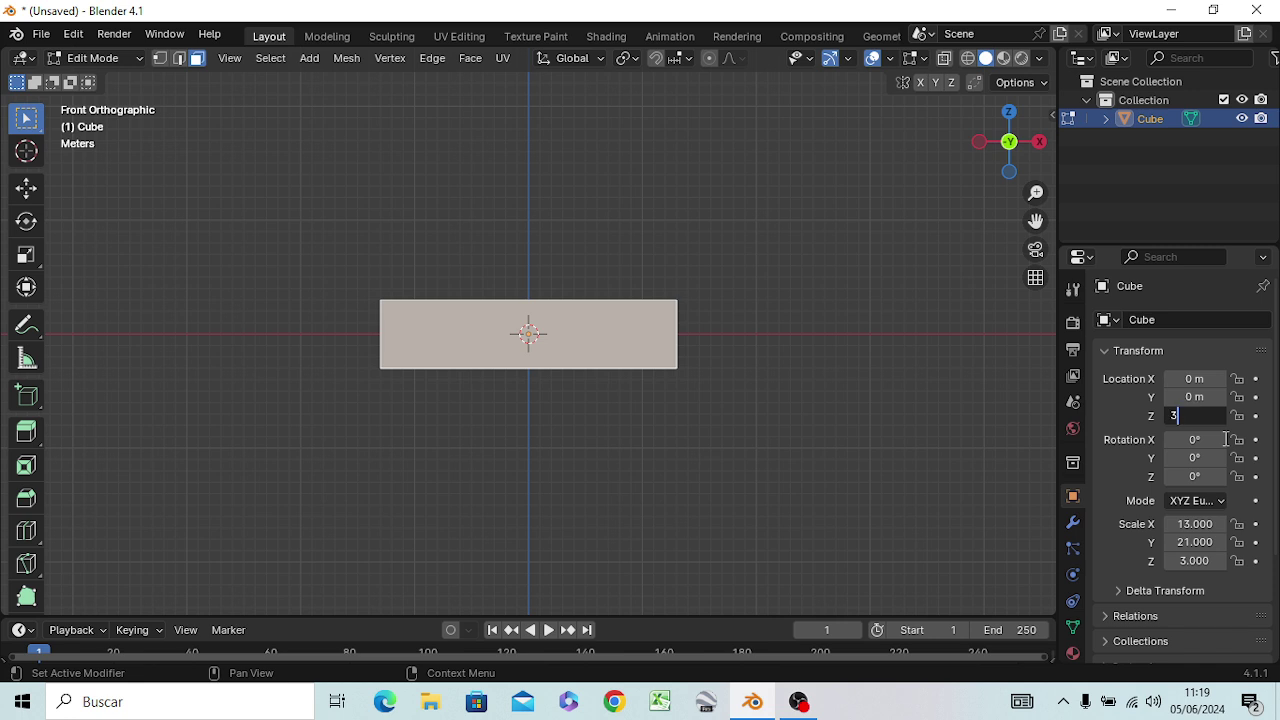
key(Return)
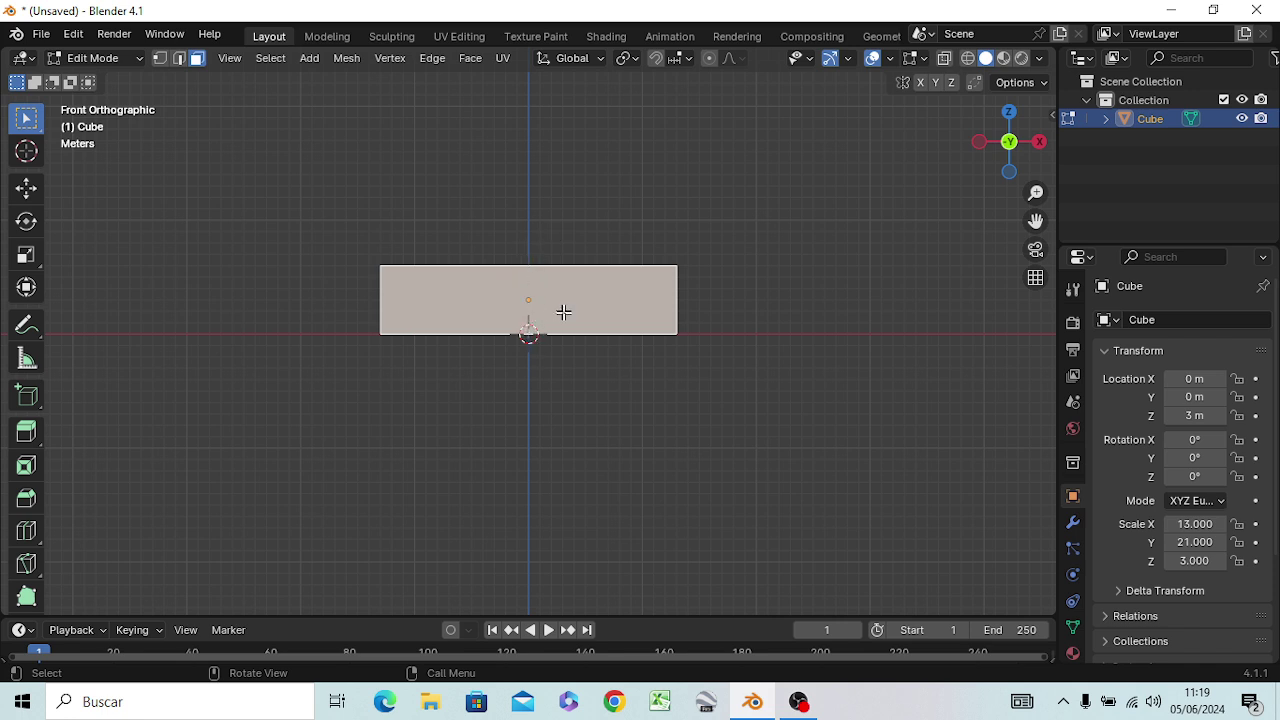
scroll(563, 312, up, 3)
middle_drag(563, 312, 563, 360)
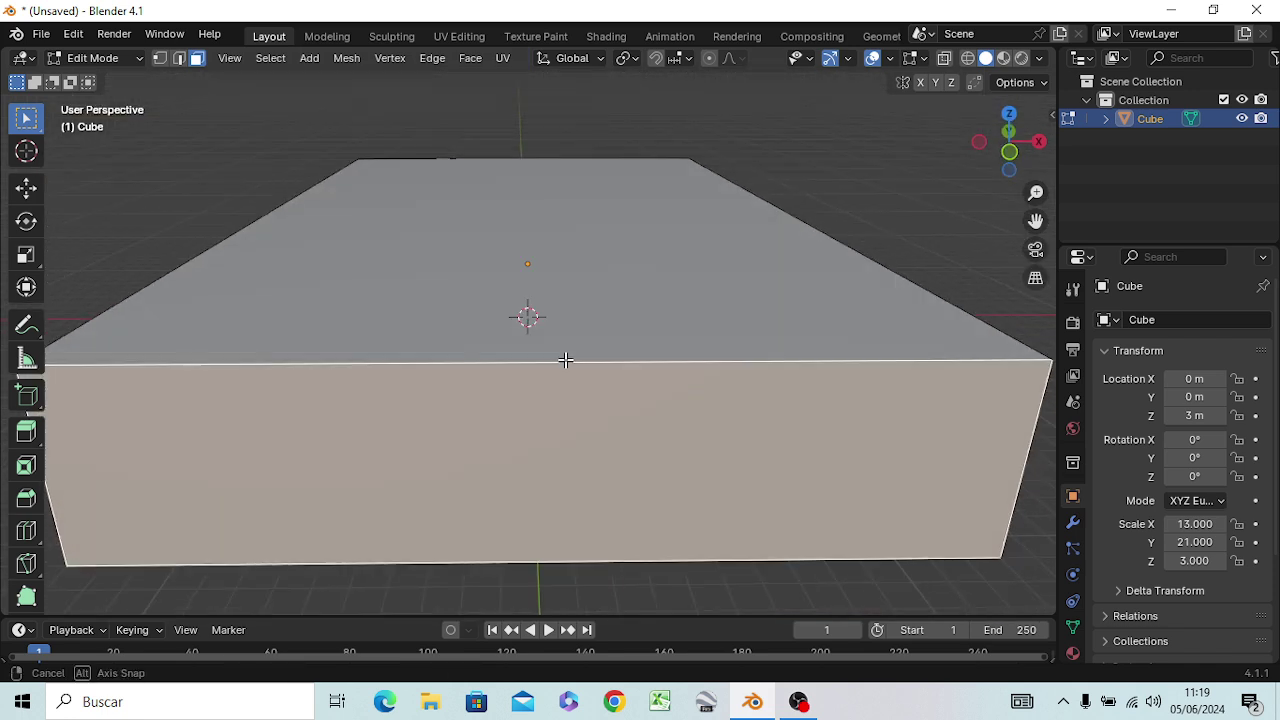
Add a centred edge loop down the middle of the box
key(ctrl)
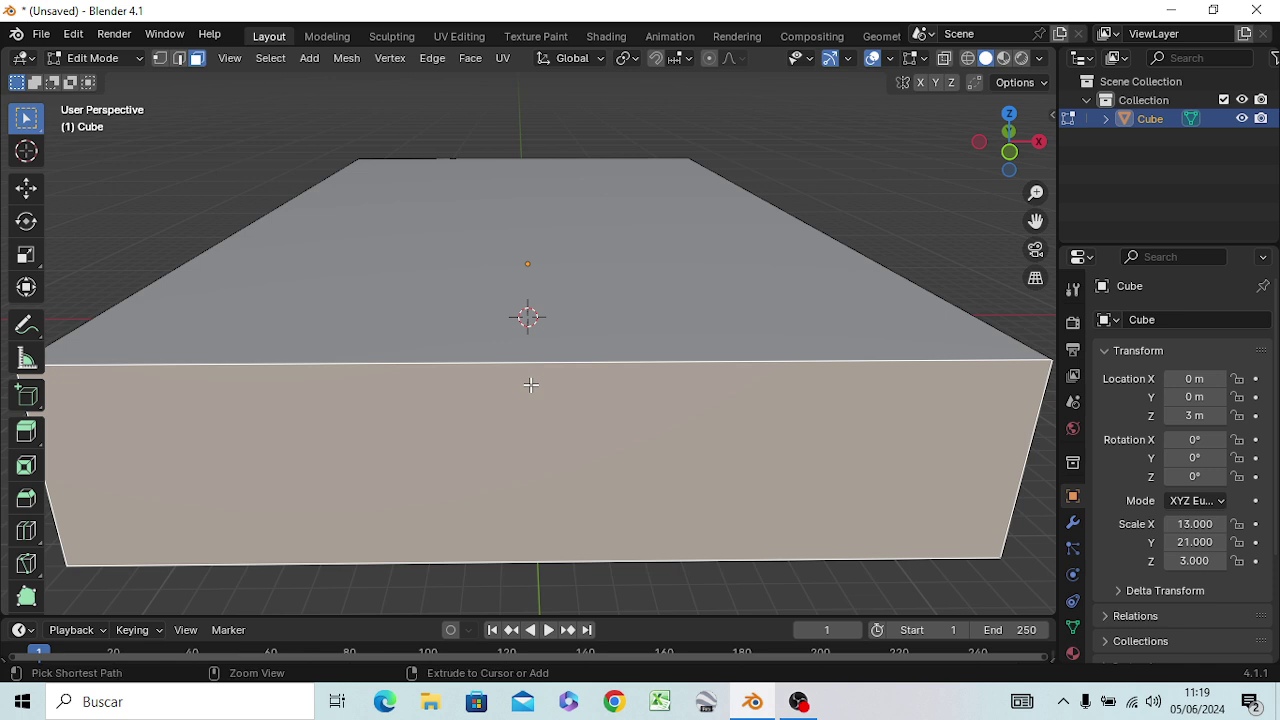
key(ctrl+r)
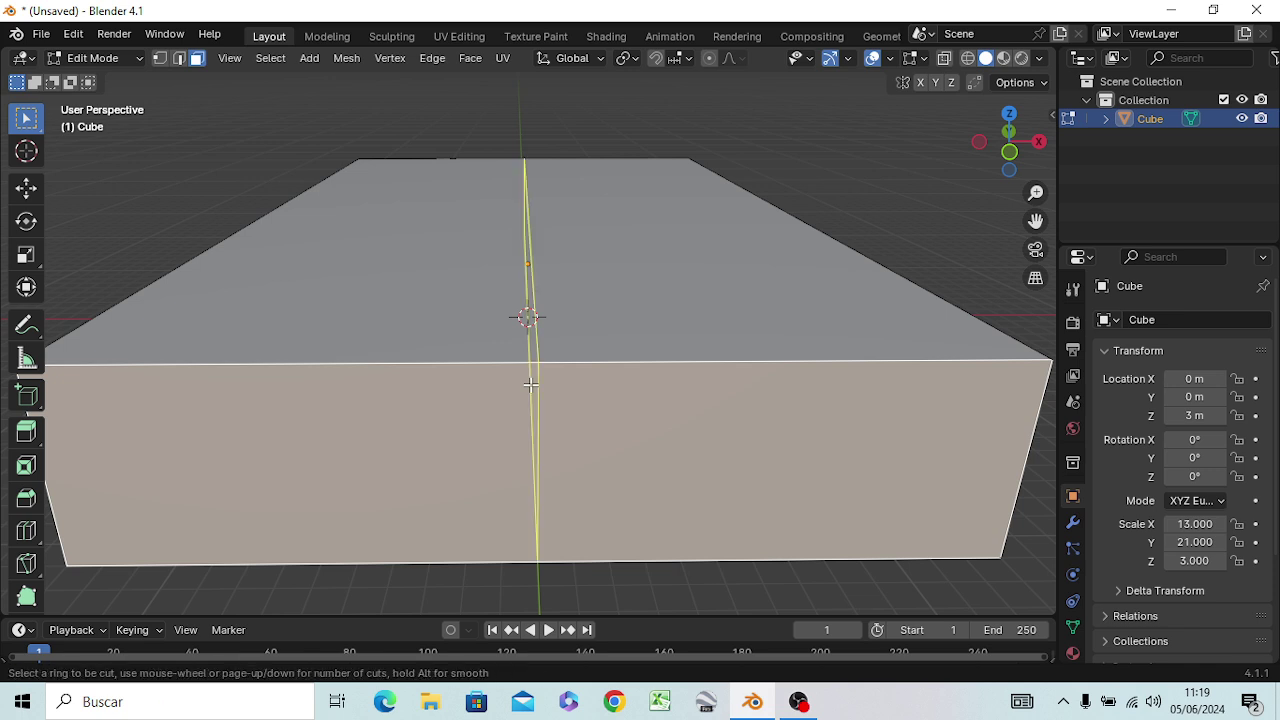
click(530, 384)
click(530, 384)
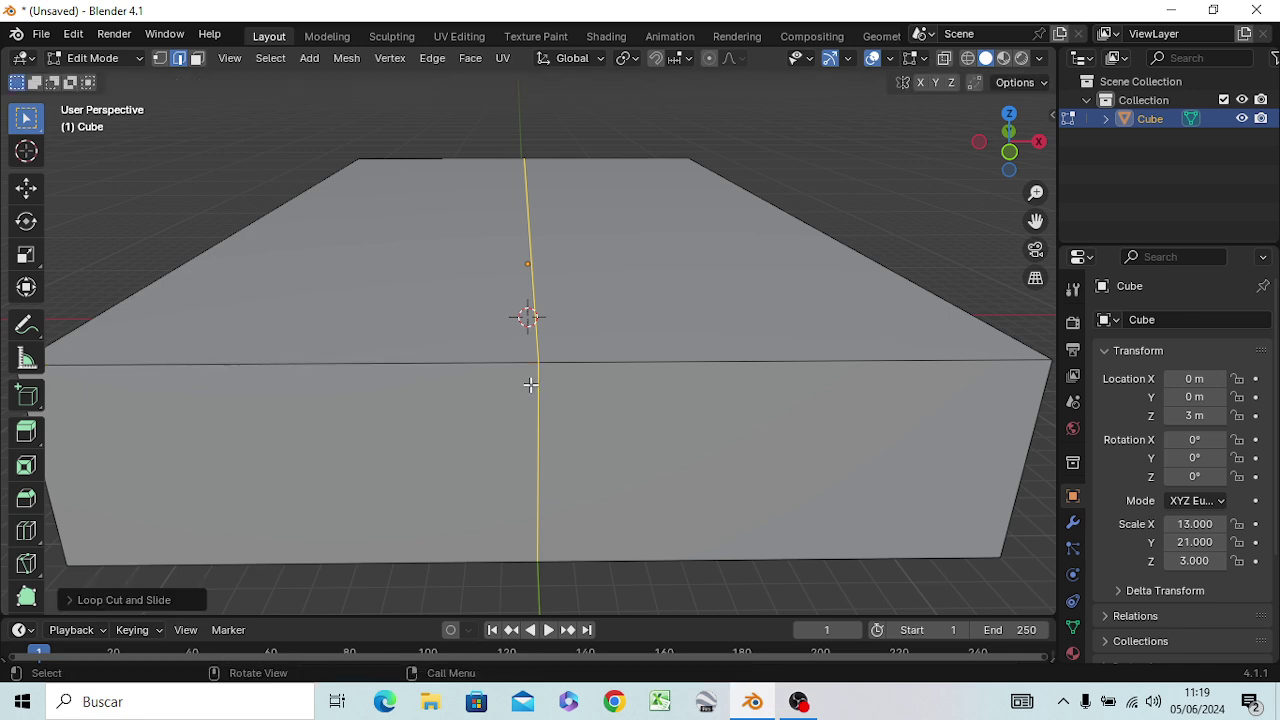
click(608, 230)
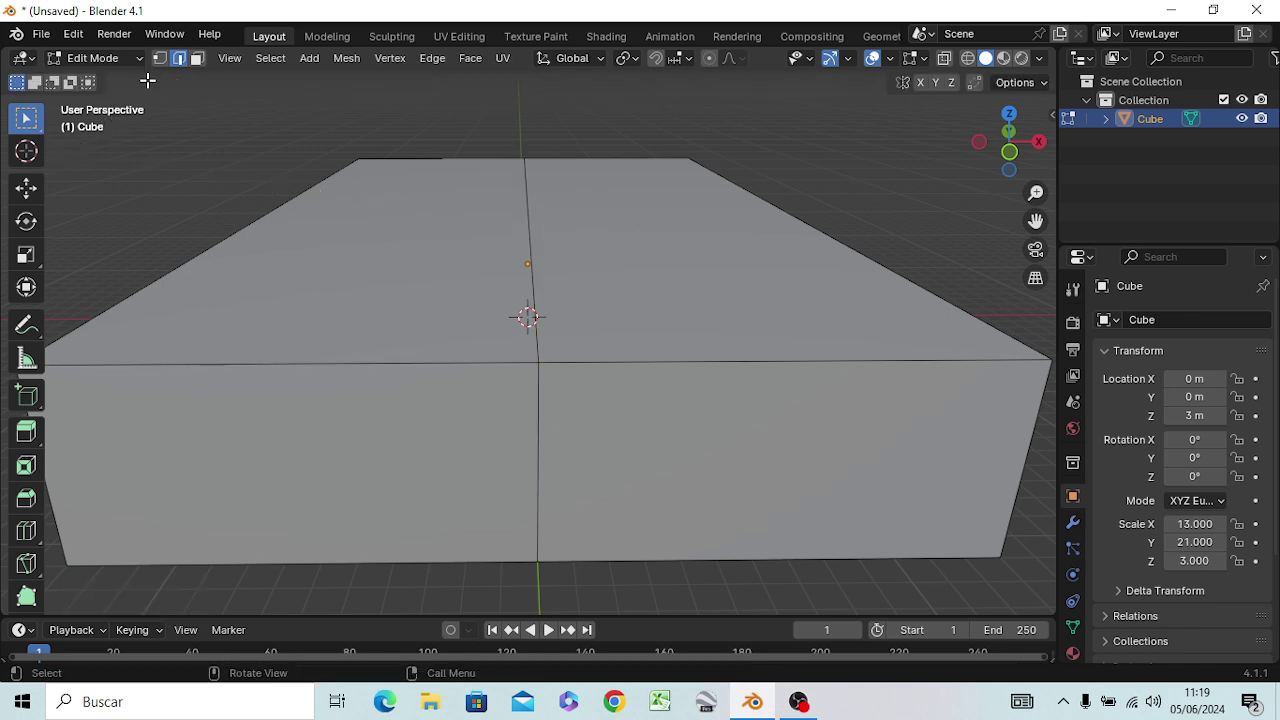
Check the left and right halves in face select from the front, then switch to vertex select
key(3)
click(357, 237)
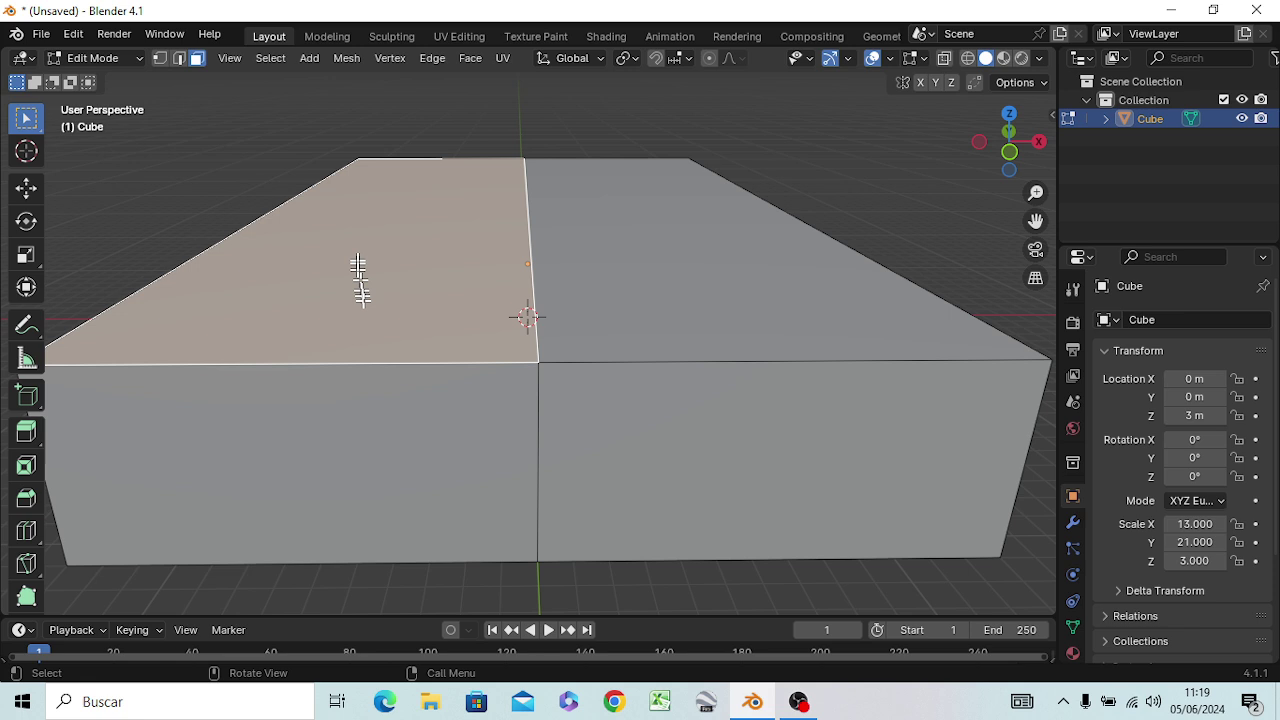
click(618, 304)
click(598, 406)
click(459, 405)
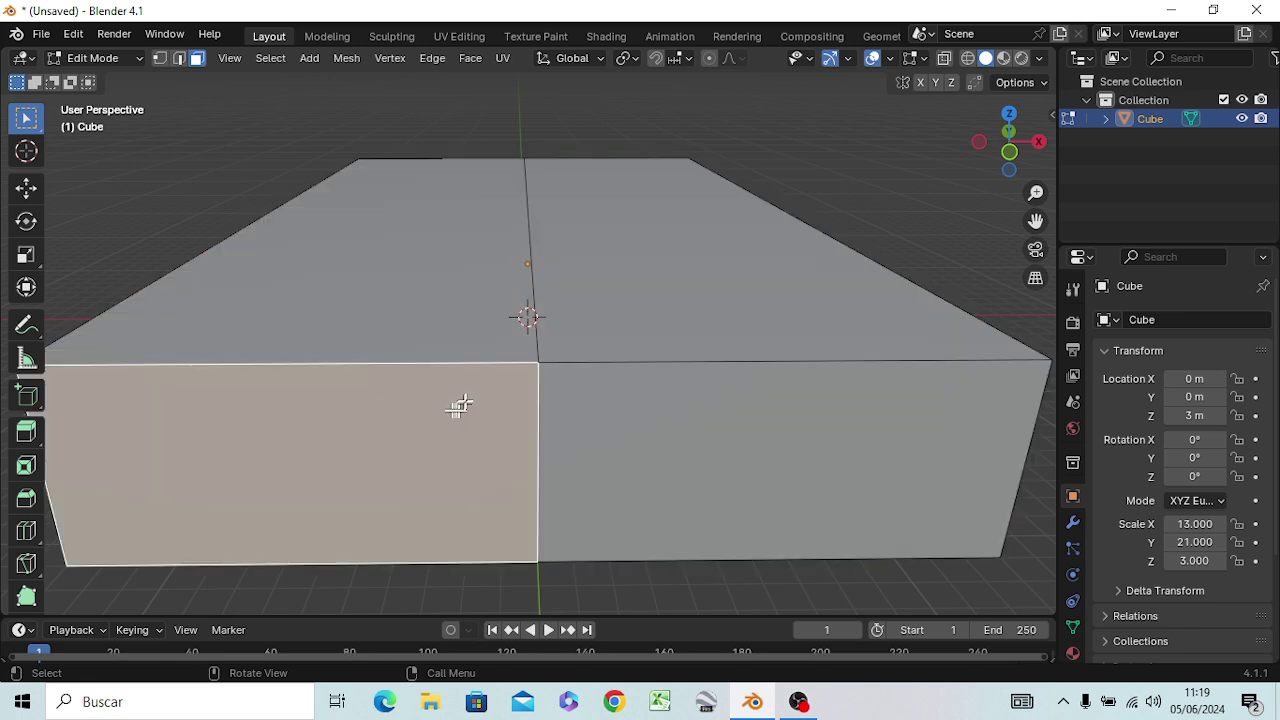
key(KP_1)
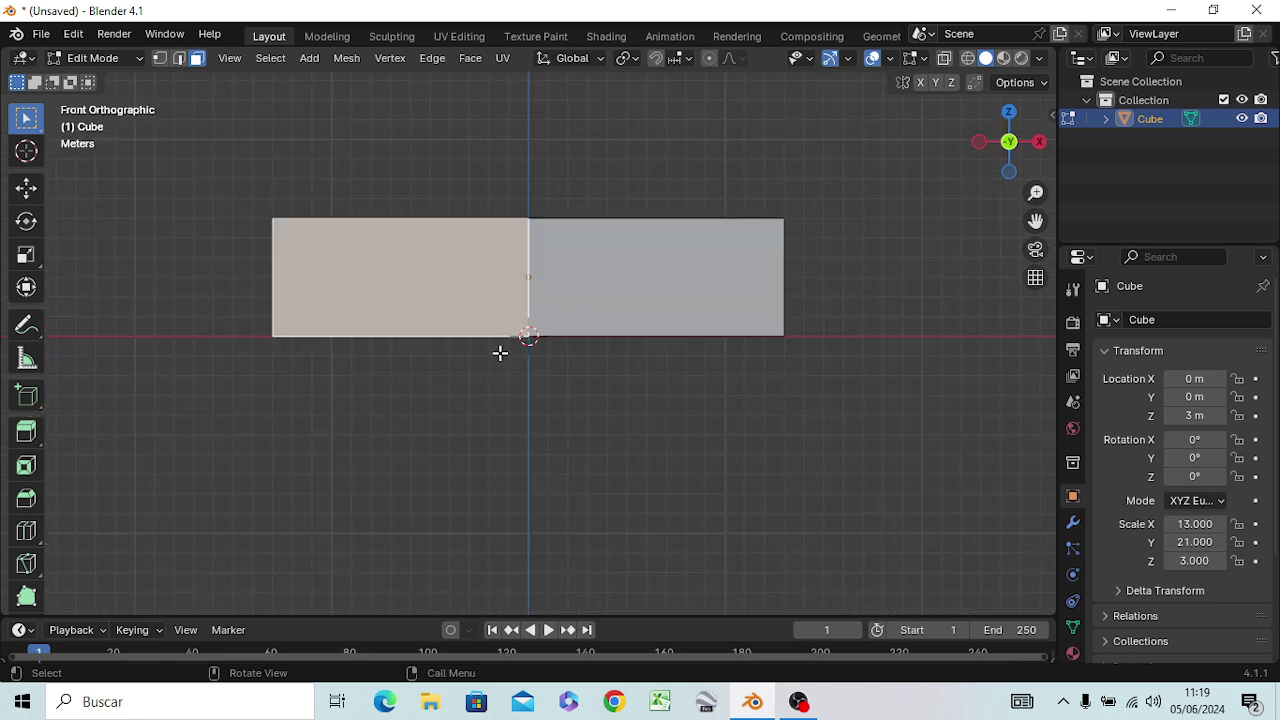
click(483, 434)
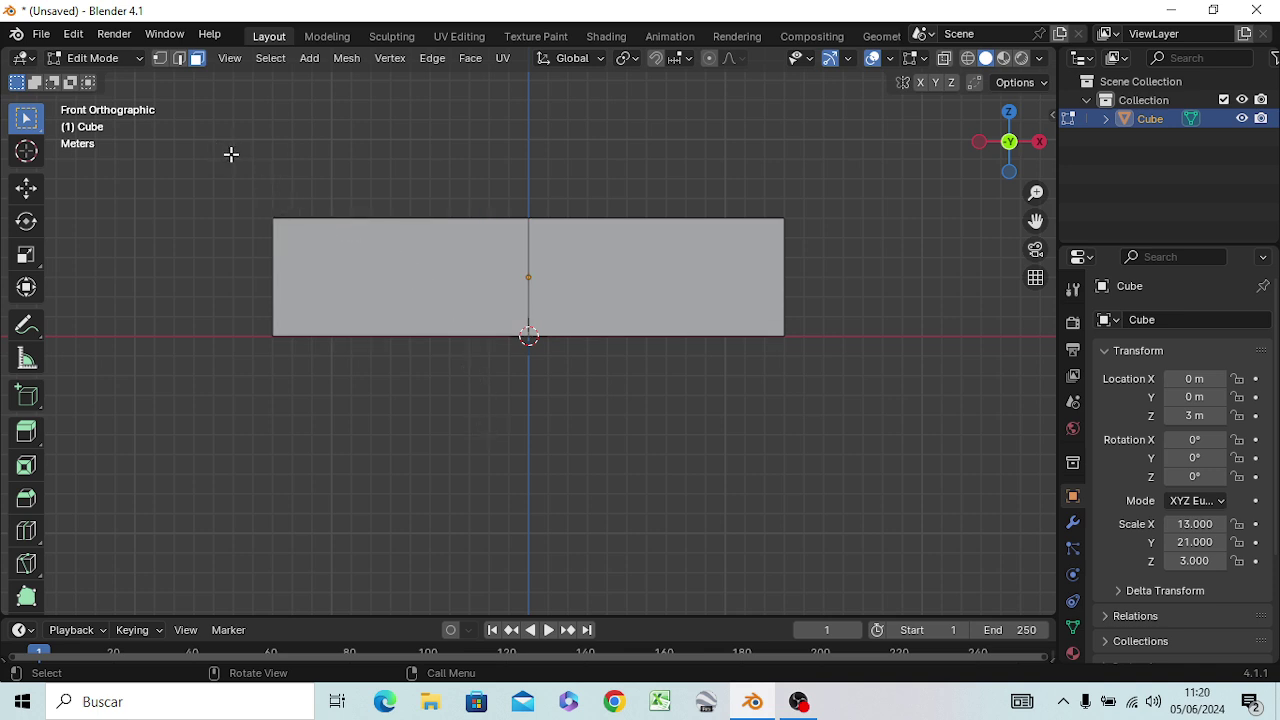
key(1)
mouse_move(428, 277)
middle_down()
mouse_move(423, 366)
mouse_move(365, 323)
mouse_move(517, 306)
mouse_move(391, 286)
mouse_move(423, 337)
mouse_move(431, 325)
middle_up()
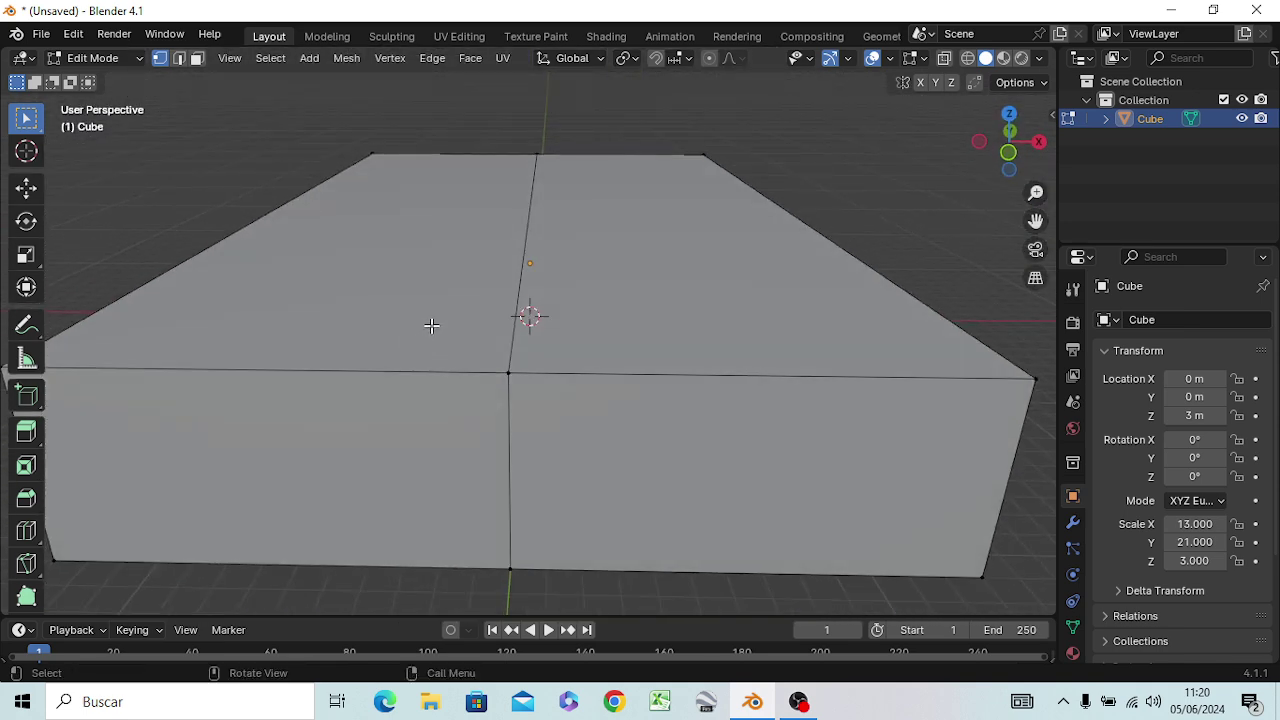
In wireframe shading, box-select the box's left-end vertices and delete them
key(z)
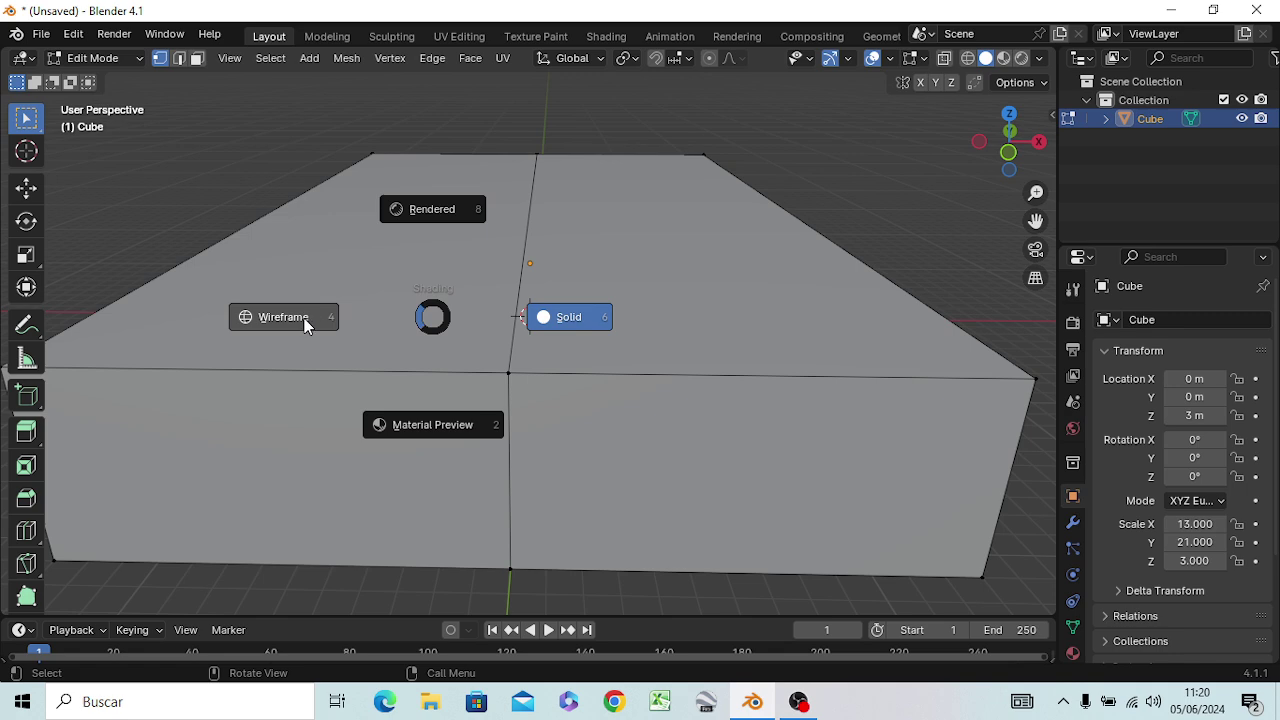
click(304, 318)
mouse_move(304, 318)
middle_down()
mouse_move(357, 314)
mouse_move(394, 340)
mouse_move(449, 249)
mouse_move(352, 300)
mouse_move(380, 320)
mouse_move(400, 314)
mouse_move(394, 294)
mouse_move(427, 287)
mouse_move(409, 303)
mouse_move(426, 303)
mouse_move(383, 289)
mouse_move(397, 289)
middle_up()
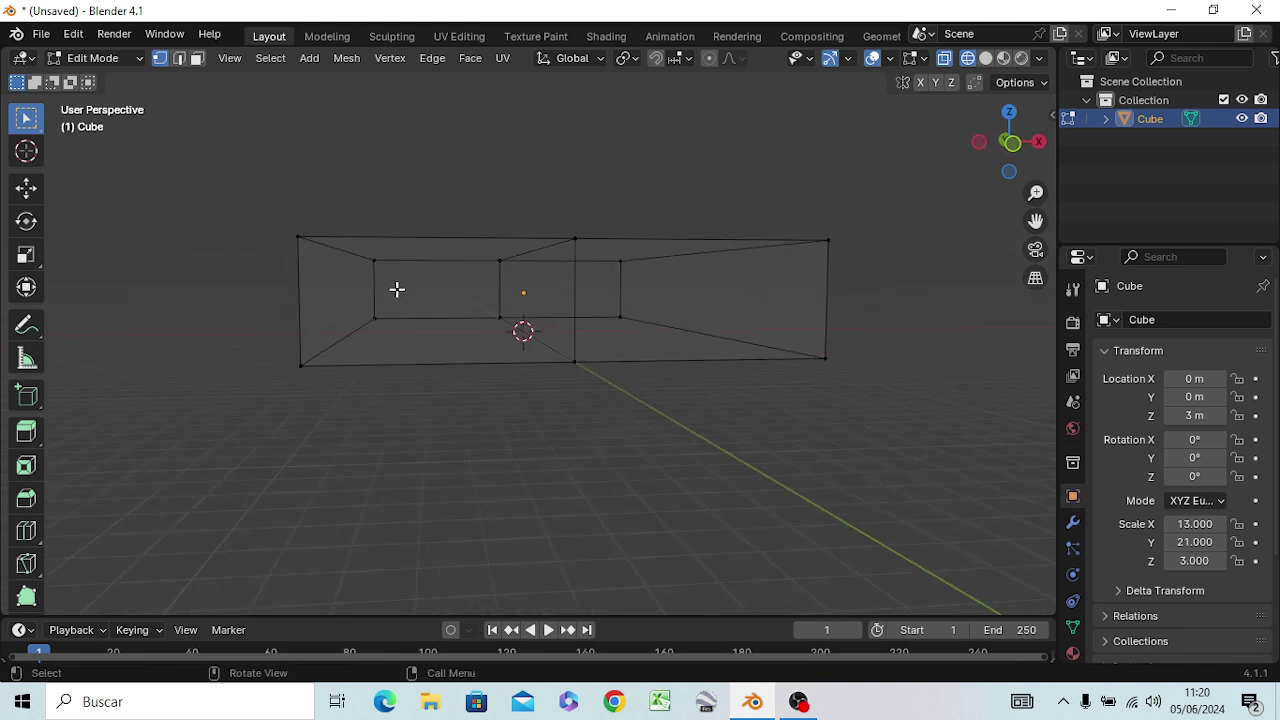
mouse_move(254, 166)
mouse_down()
mouse_move(326, 371)
mouse_move(392, 435)
mouse_up()
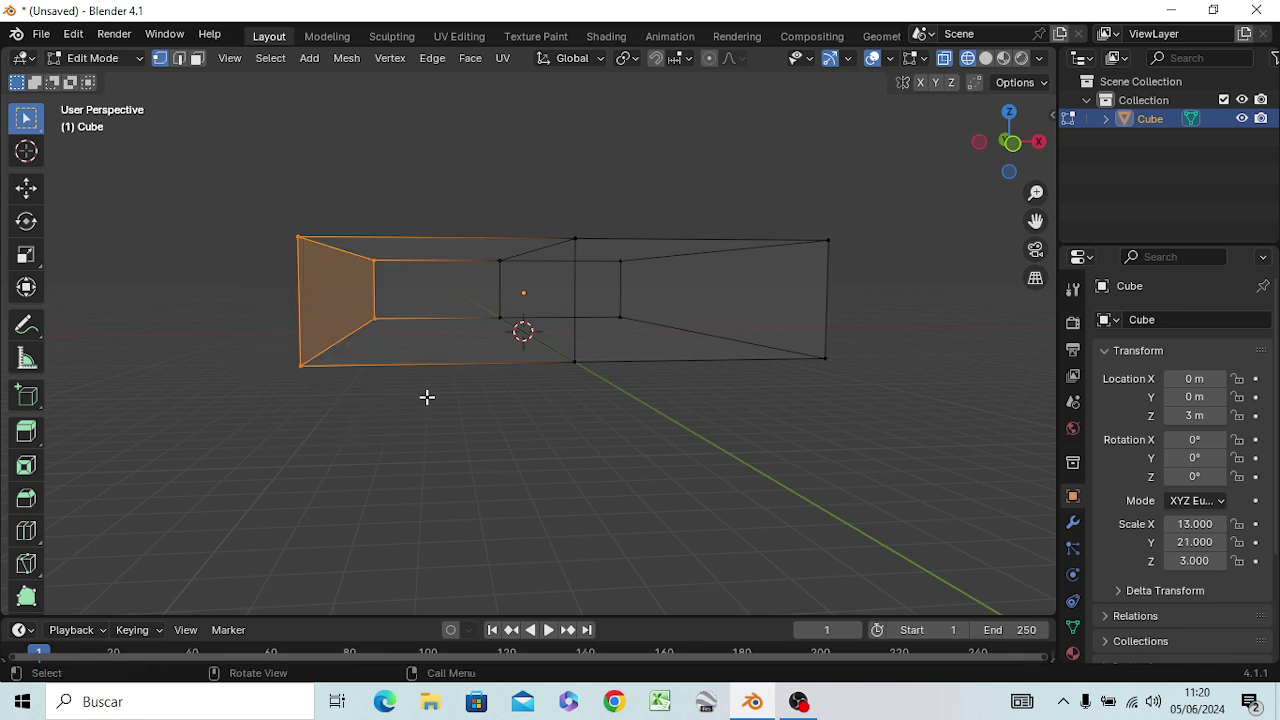
key(x)
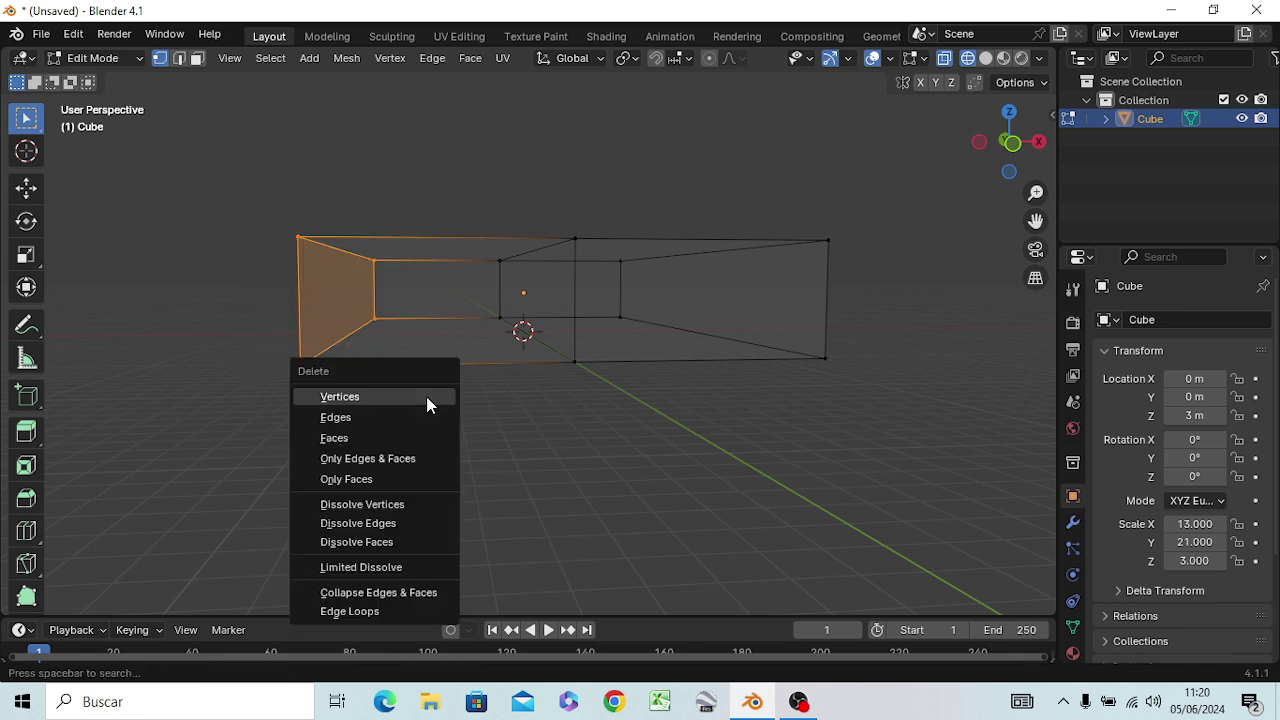
click(445, 396)
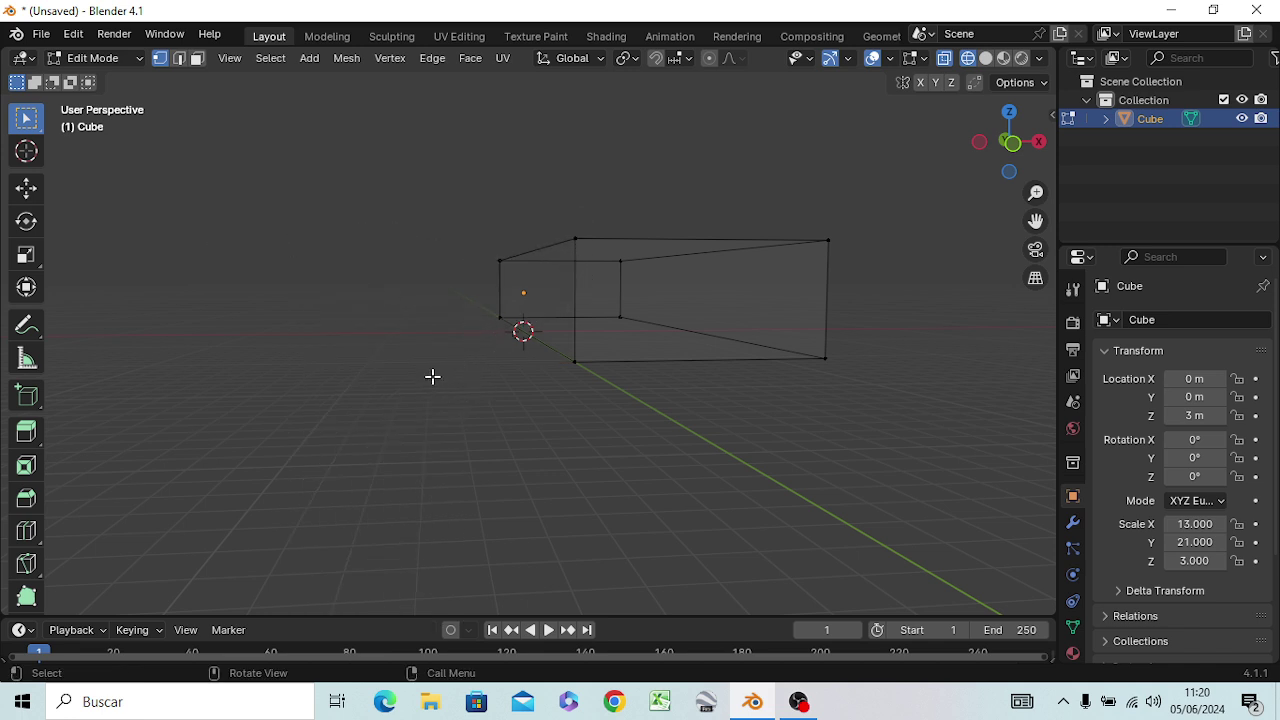
Return the viewport to solid shading to view the remaining half box
key(z)
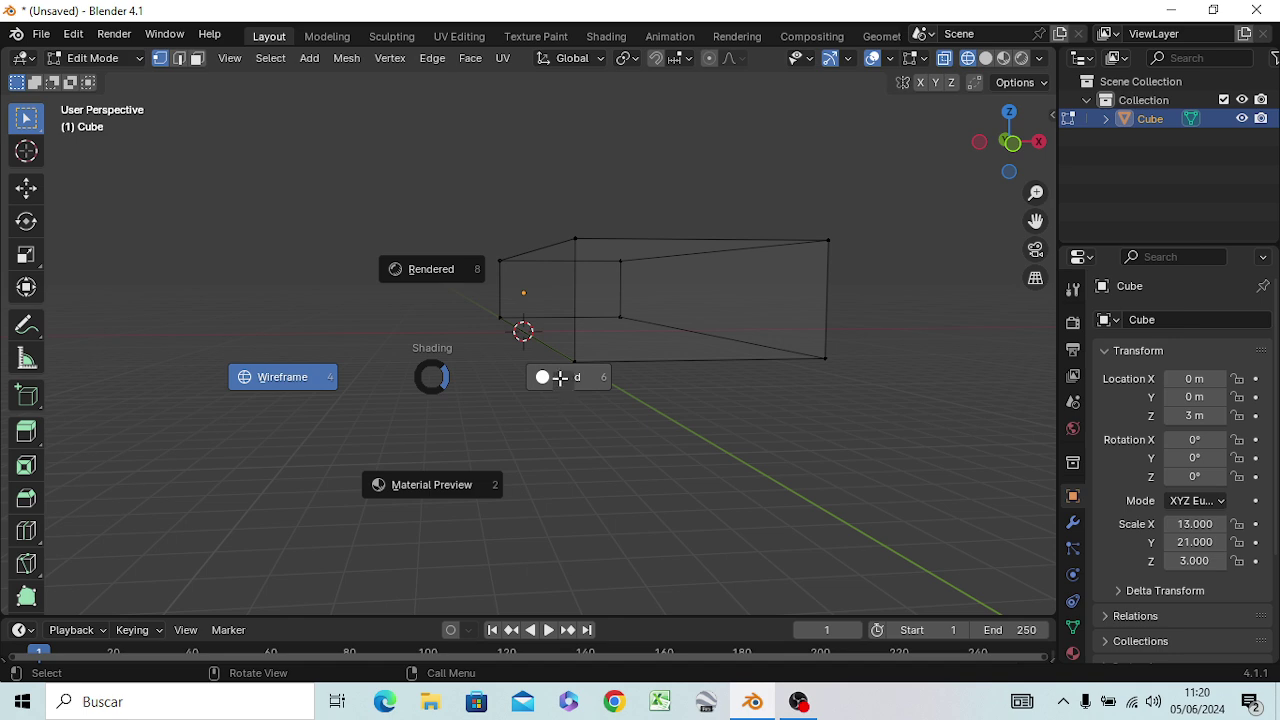
click(560, 377)
mouse_move(383, 389)
middle_down()
mouse_move(587, 326)
mouse_move(391, 407)
middle_up()
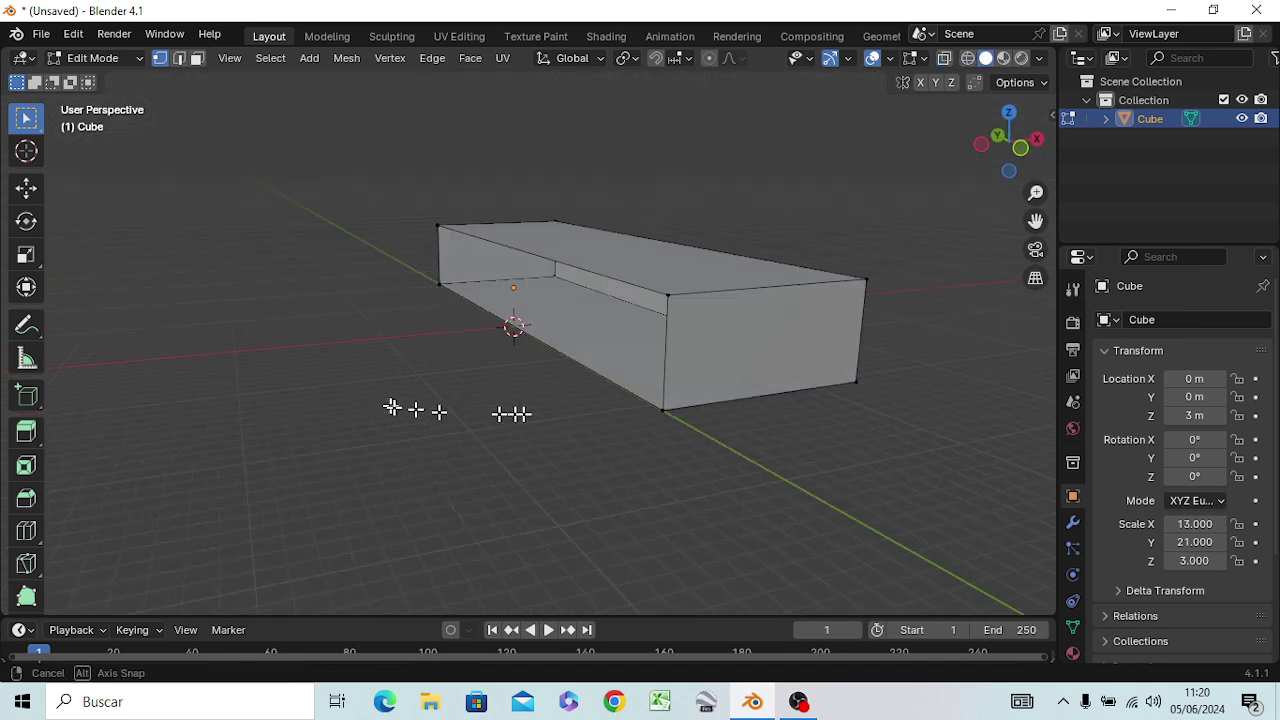
mouse_move(511, 413)
middle_down()
mouse_move(557, 371)
mouse_move(557, 429)
mouse_move(449, 394)
mouse_move(316, 399)
mouse_move(363, 409)
mouse_move(347, 390)
mouse_move(429, 420)
mouse_move(549, 420)
mouse_move(514, 337)
mouse_move(372, 368)
mouse_move(420, 469)
mouse_move(466, 405)
mouse_move(381, 426)
mouse_move(408, 420)
mouse_move(400, 411)
middle_up()
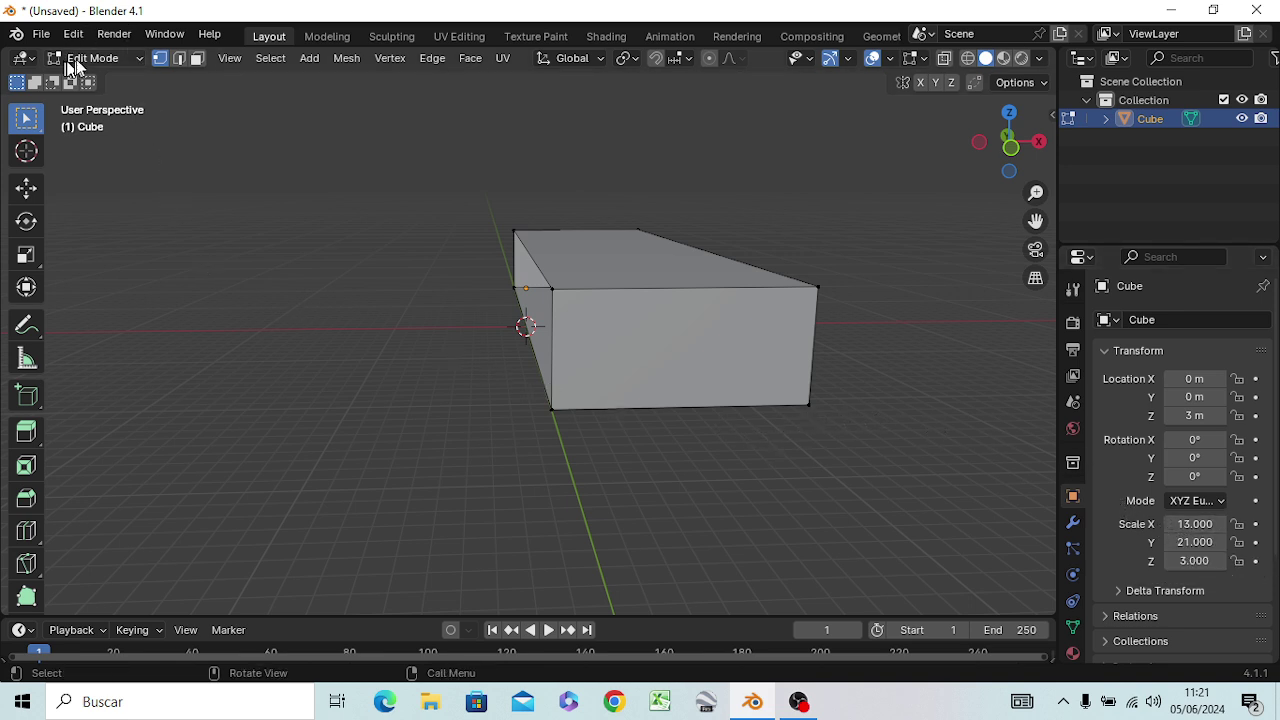
Add an X-axis Mirror modifier to the cube in Object Mode, then go back to Edit Mode
key(Tab)
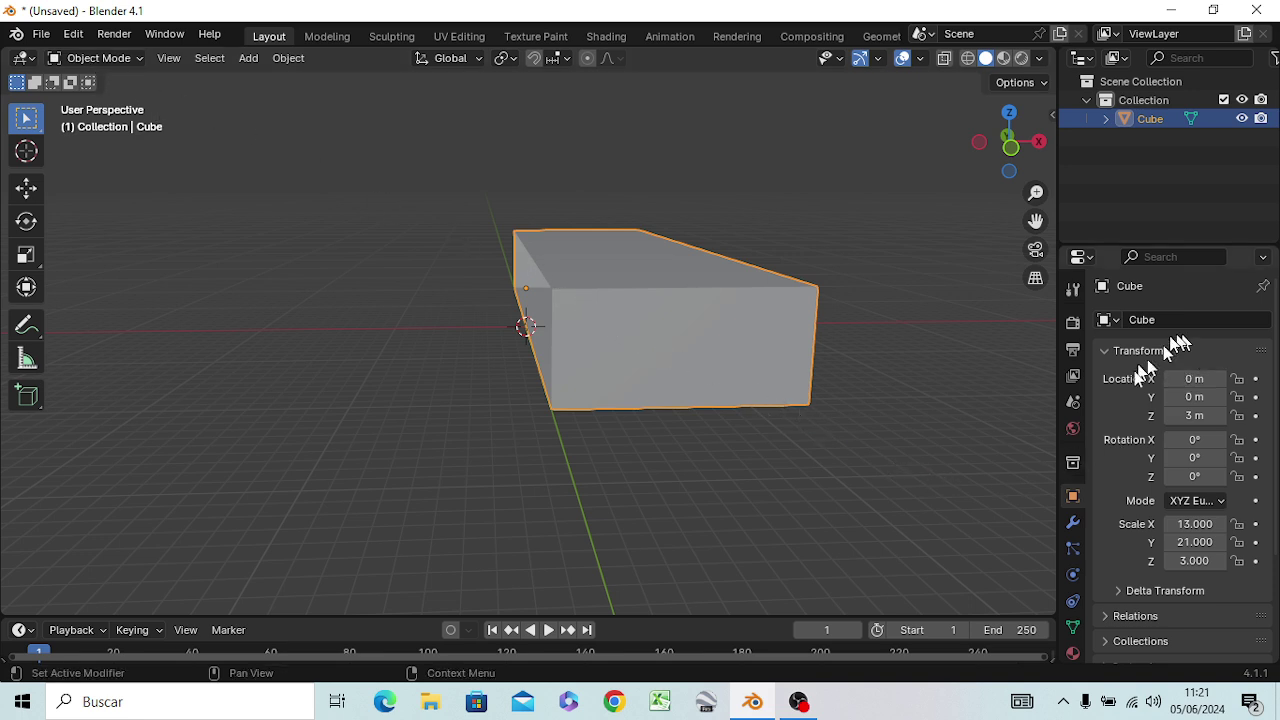
click(1073, 522)
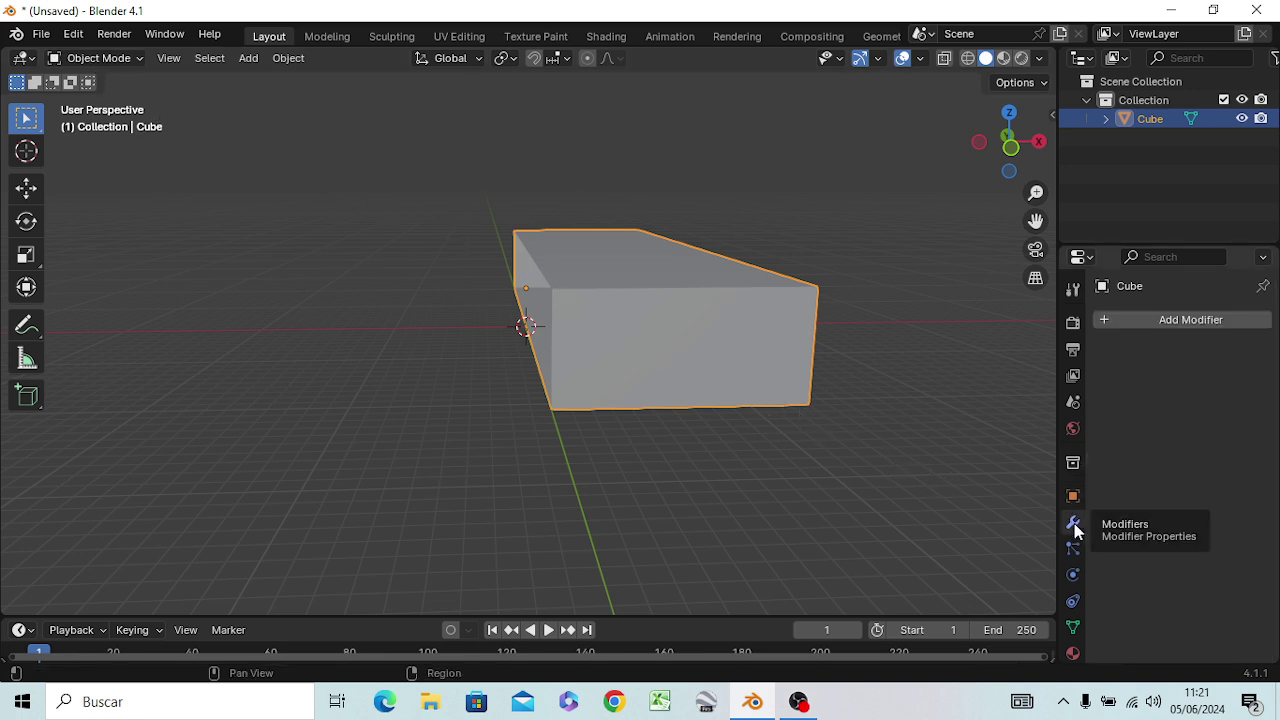
click(1164, 318)
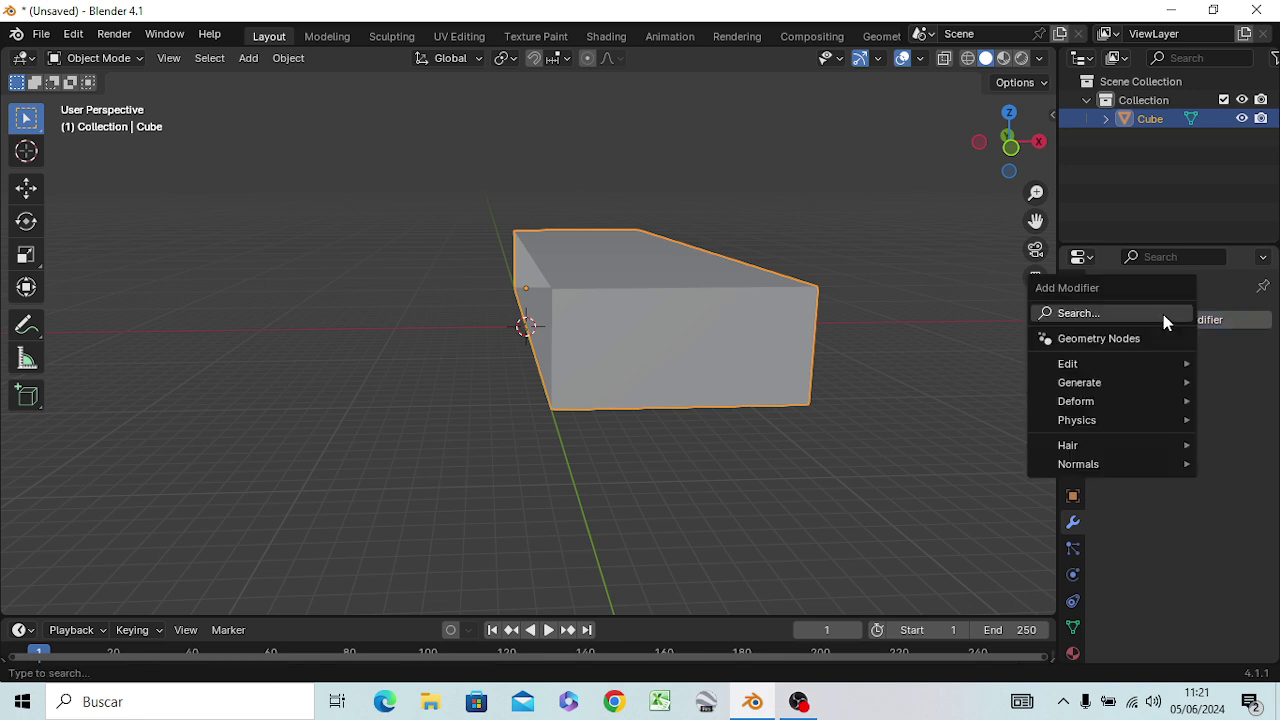
click(1097, 314)
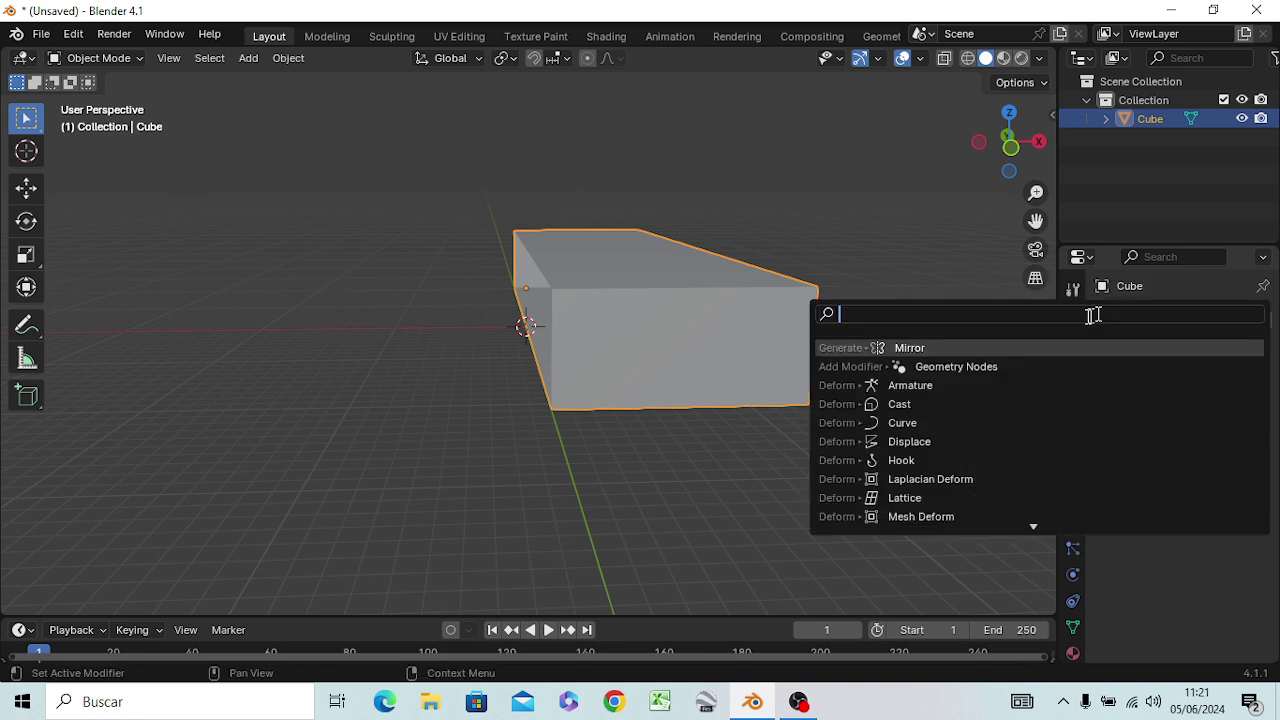
click(950, 348)
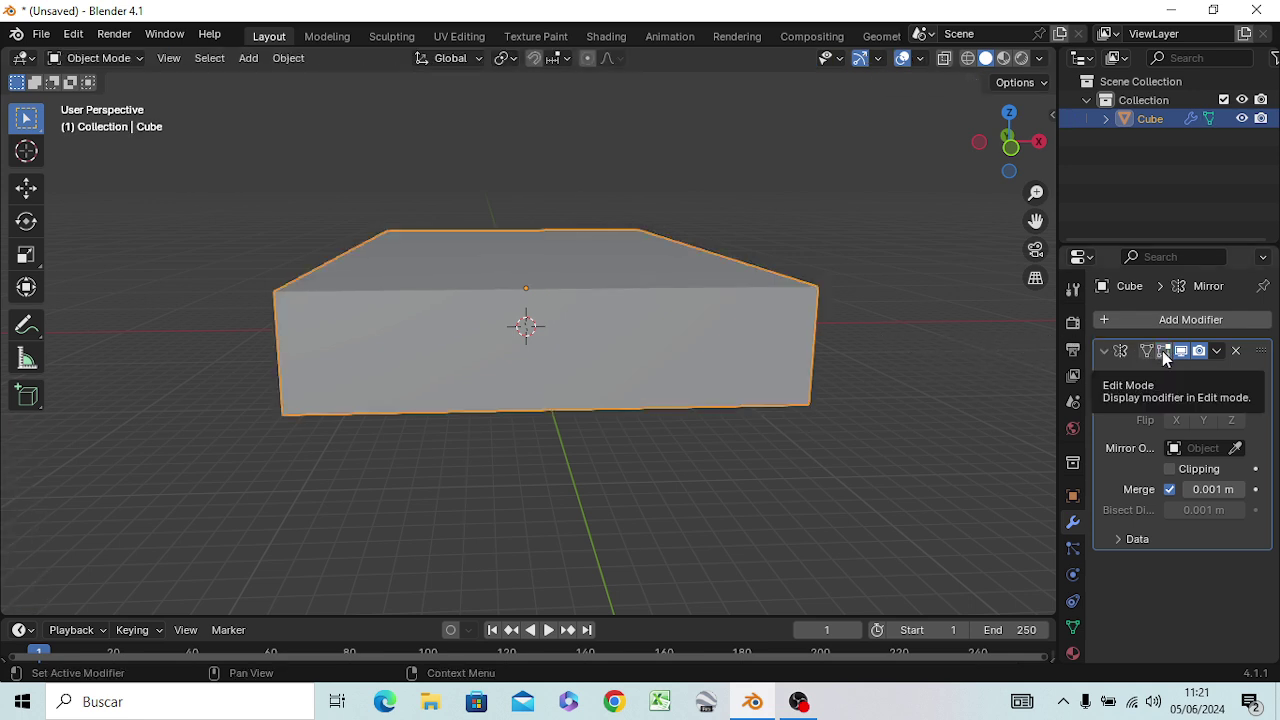
key(Tab)
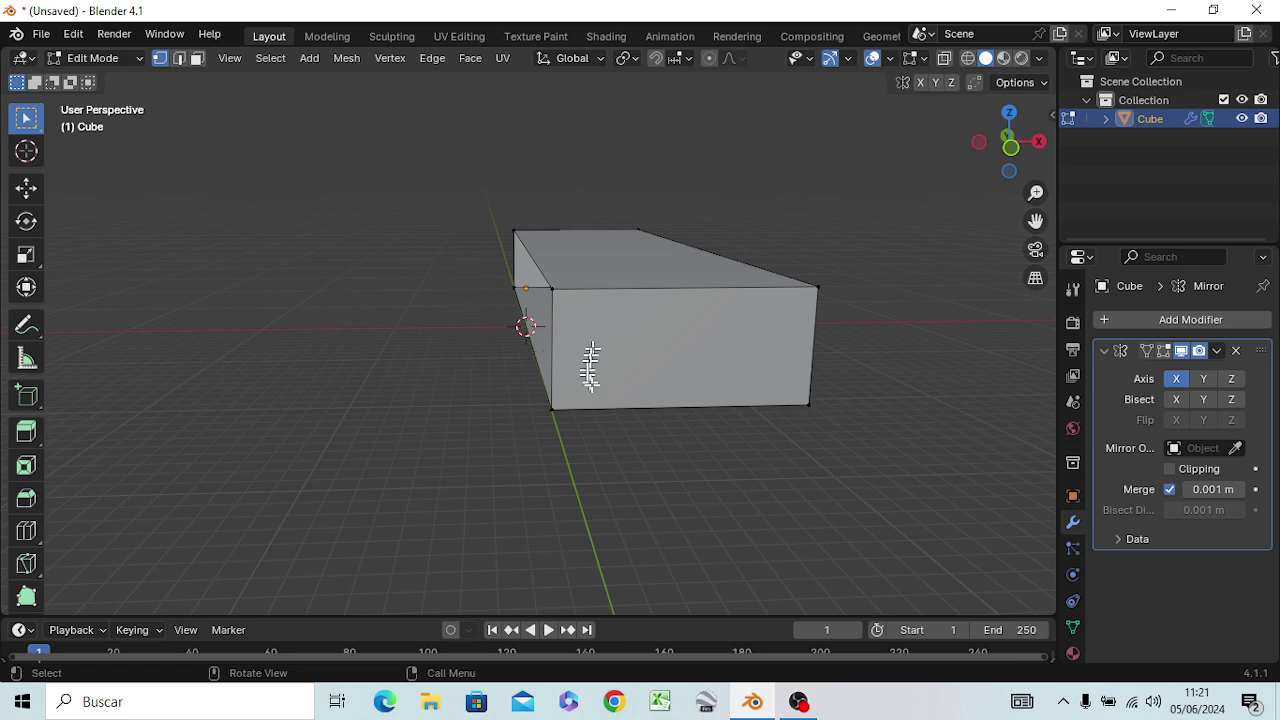
Enable the Mirror modifier's Edit Mode display so the mirrored half appears while editing
mouse_move(591, 368)
middle_down()
mouse_move(612, 350)
mouse_move(594, 383)
middle_up()
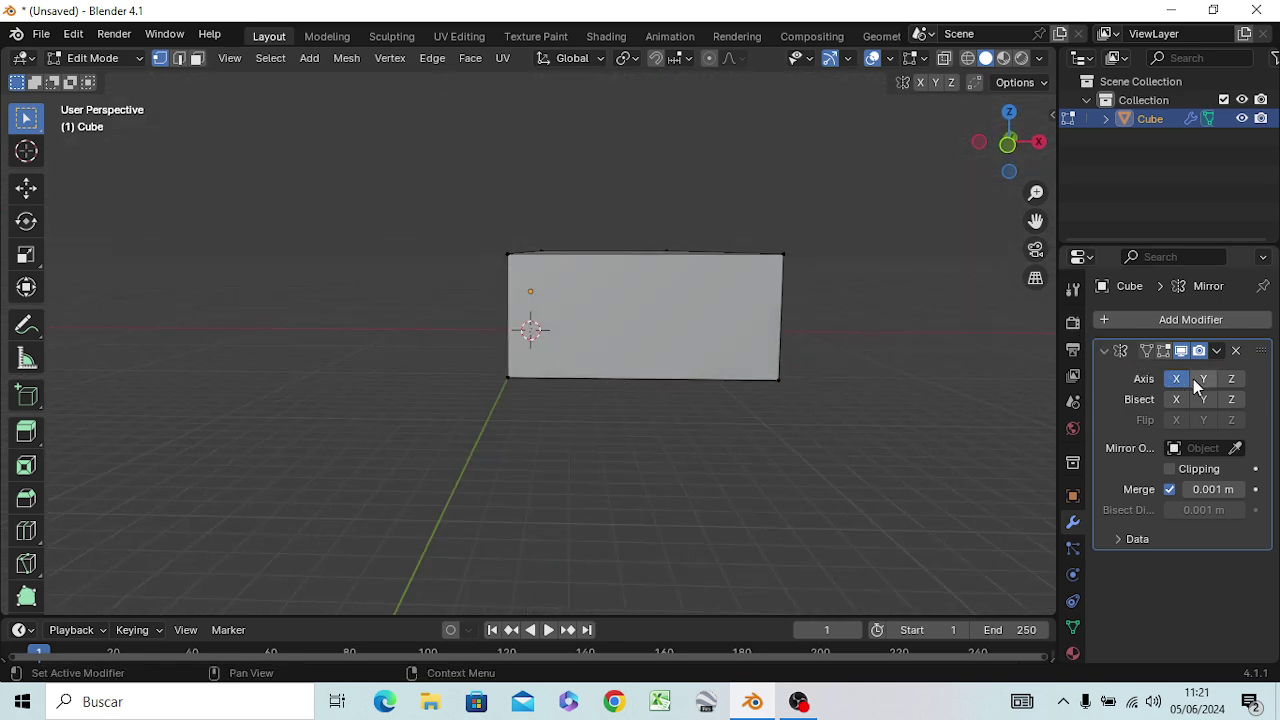
click(1164, 350)
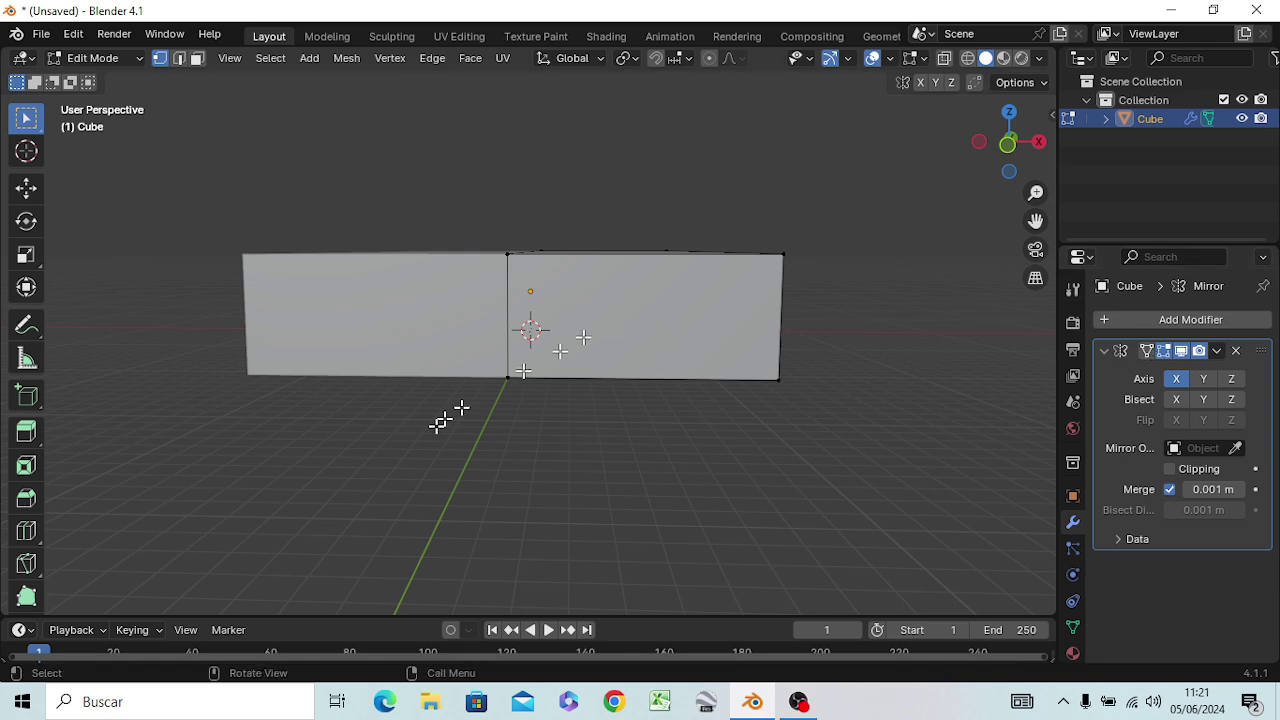
middle_drag(440, 423, 480, 500)
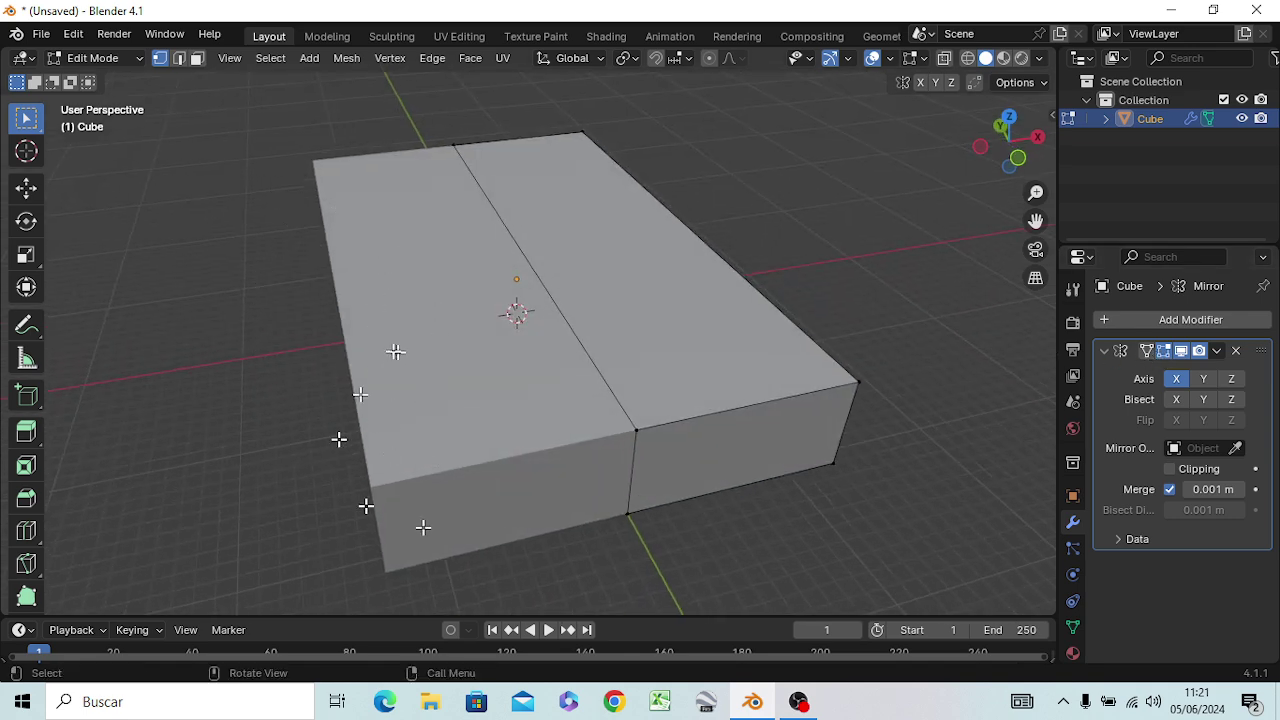
Test-move the outer right corner vertex, then cancel to leave the box unchanged
click(859, 386)
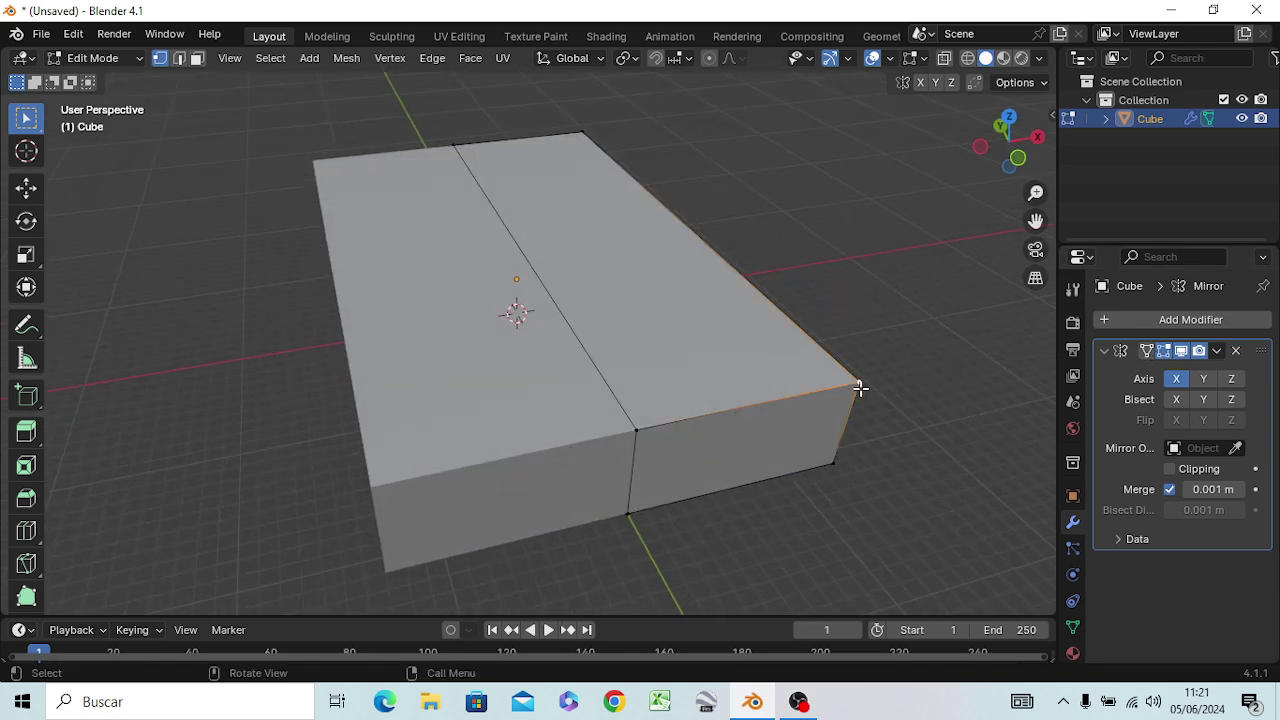
key(g)
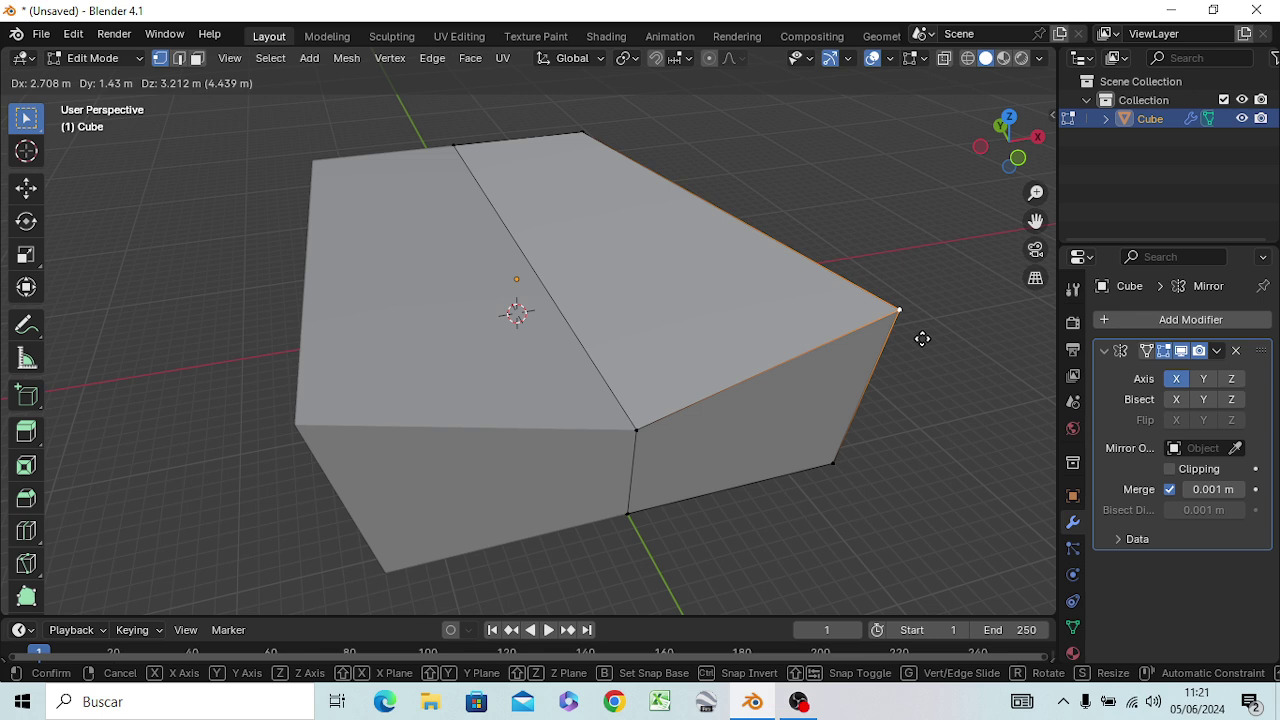
key(Escape)
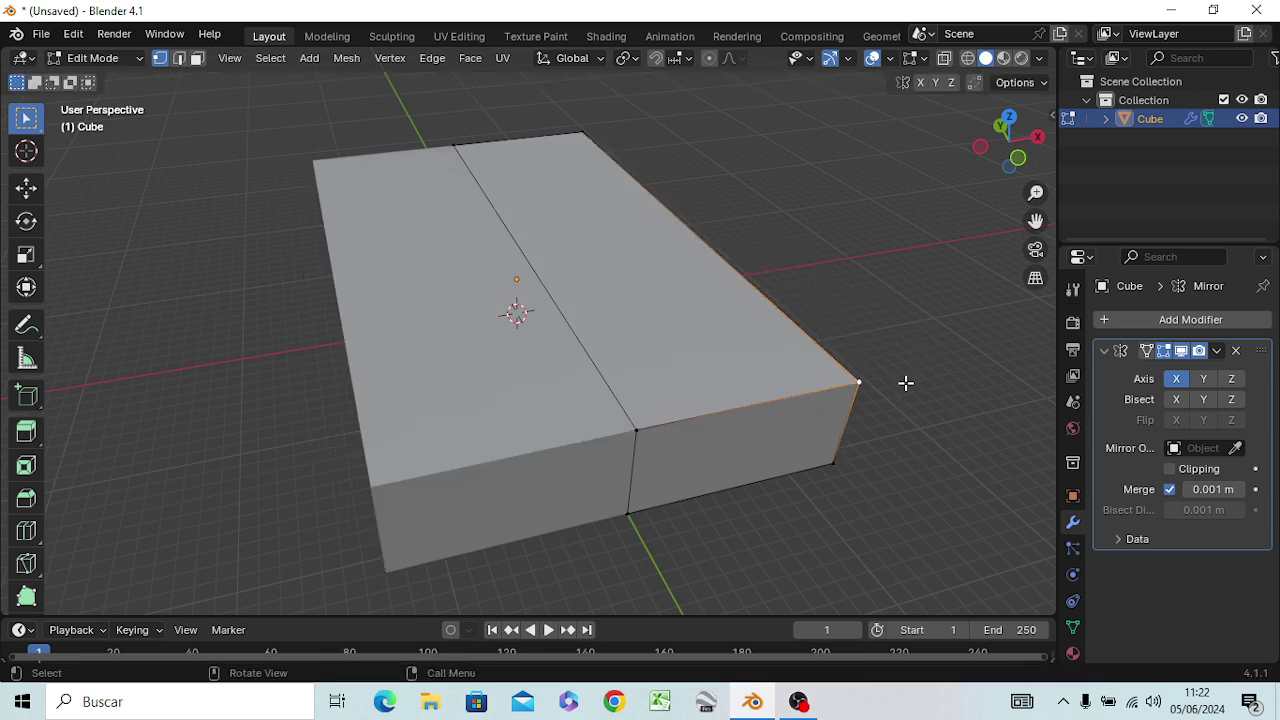
key(g)
mouse_move(783, 426)
middle_down()
mouse_move(634, 449)
mouse_move(570, 345)
mouse_move(513, 368)
mouse_move(706, 420)
mouse_move(743, 414)
mouse_move(737, 351)
middle_up()
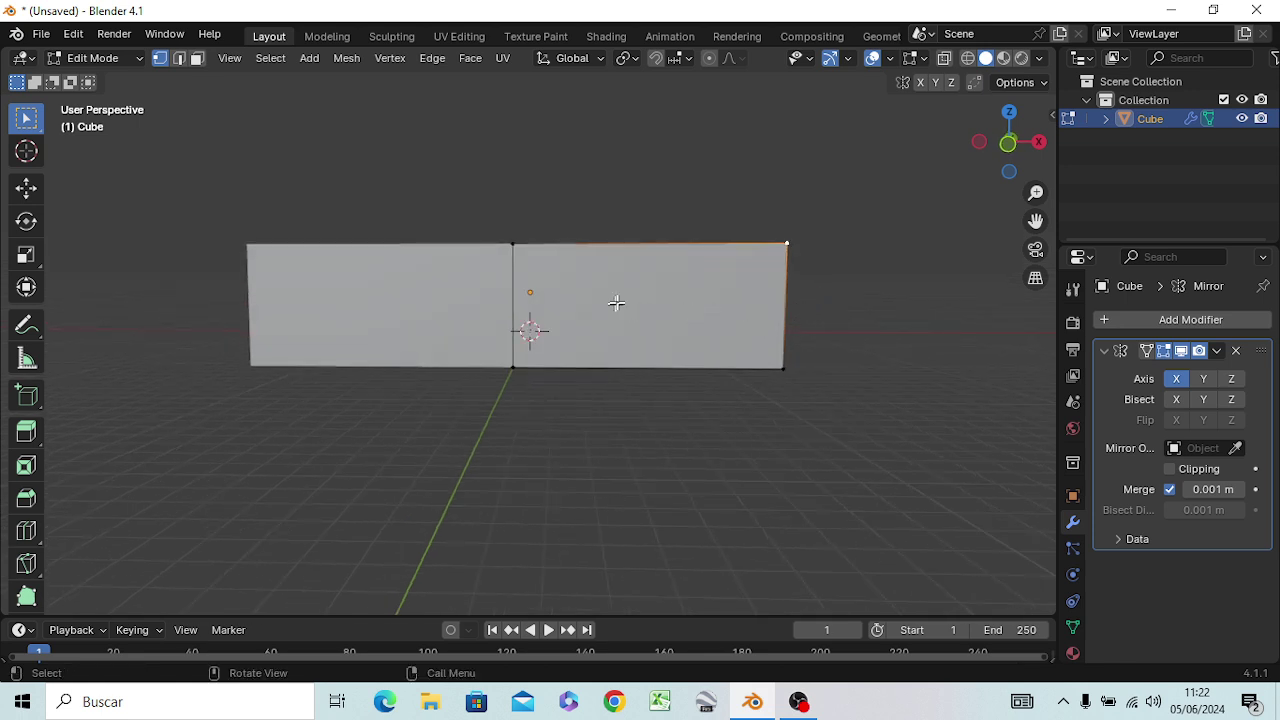
Add three evenly spaced vertical loop cuts across the right half
key(ctrl)
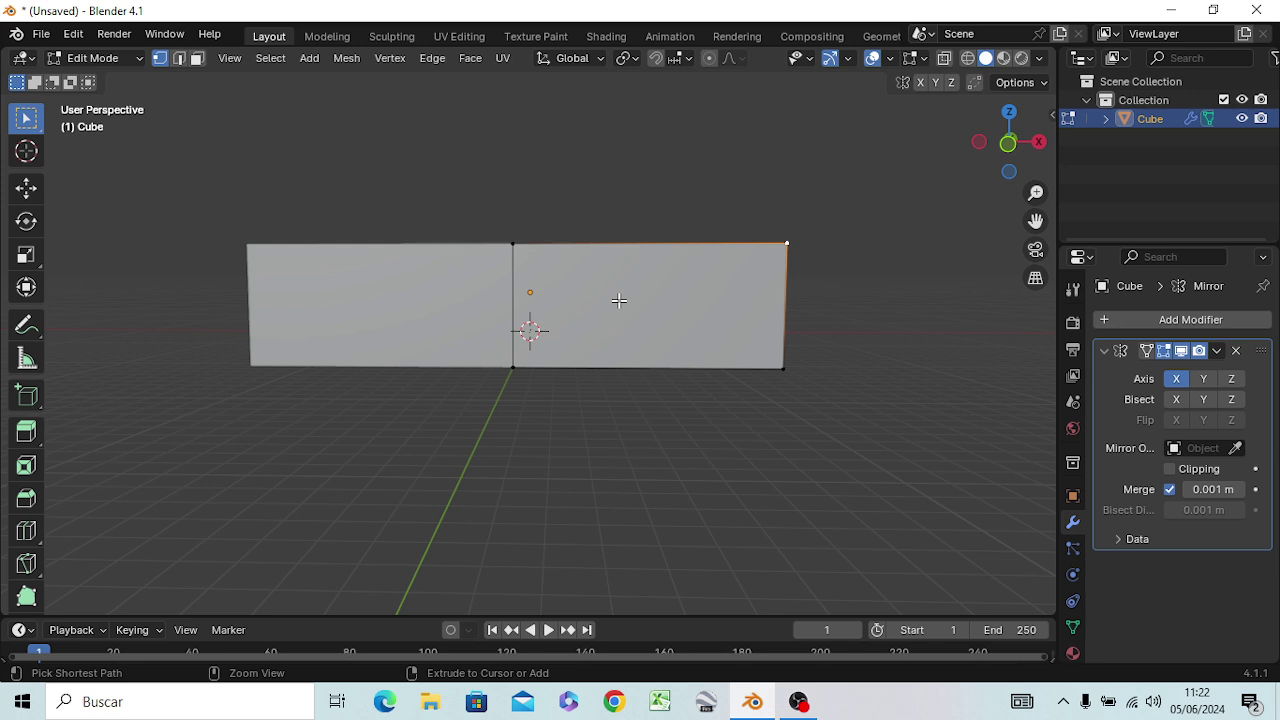
key(ctrl+r)
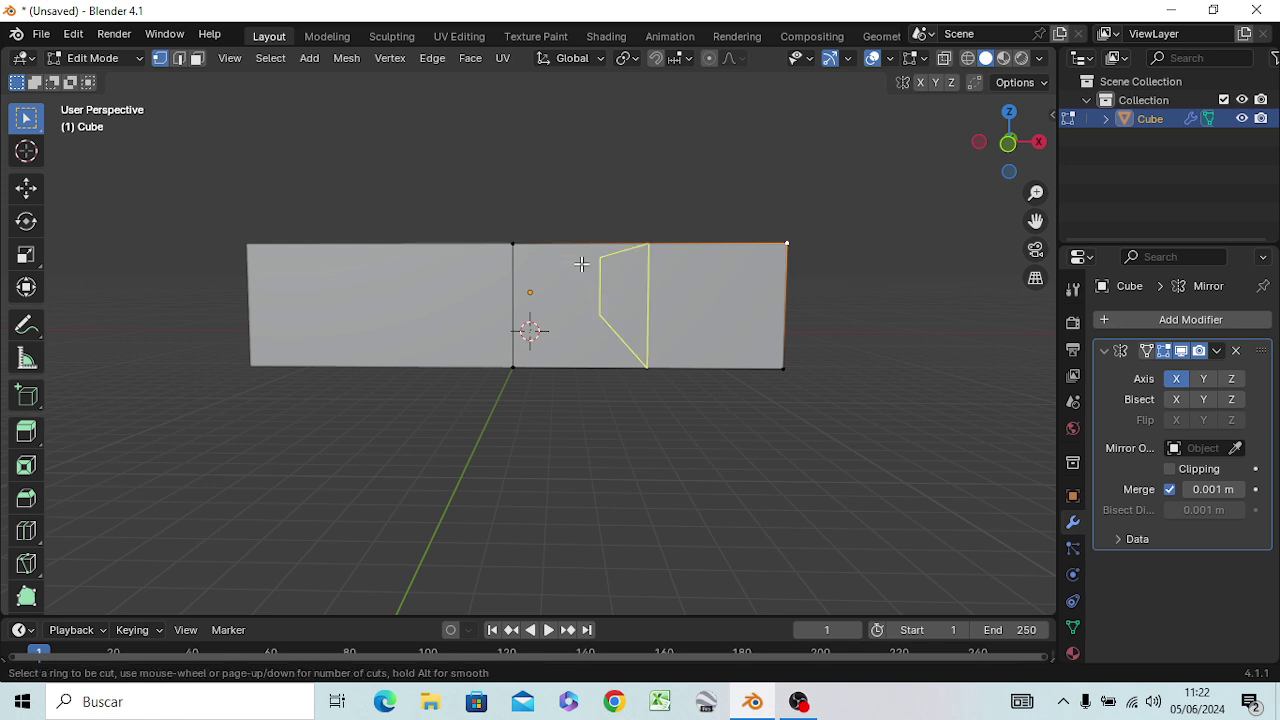
scroll(581, 263, up, 1)
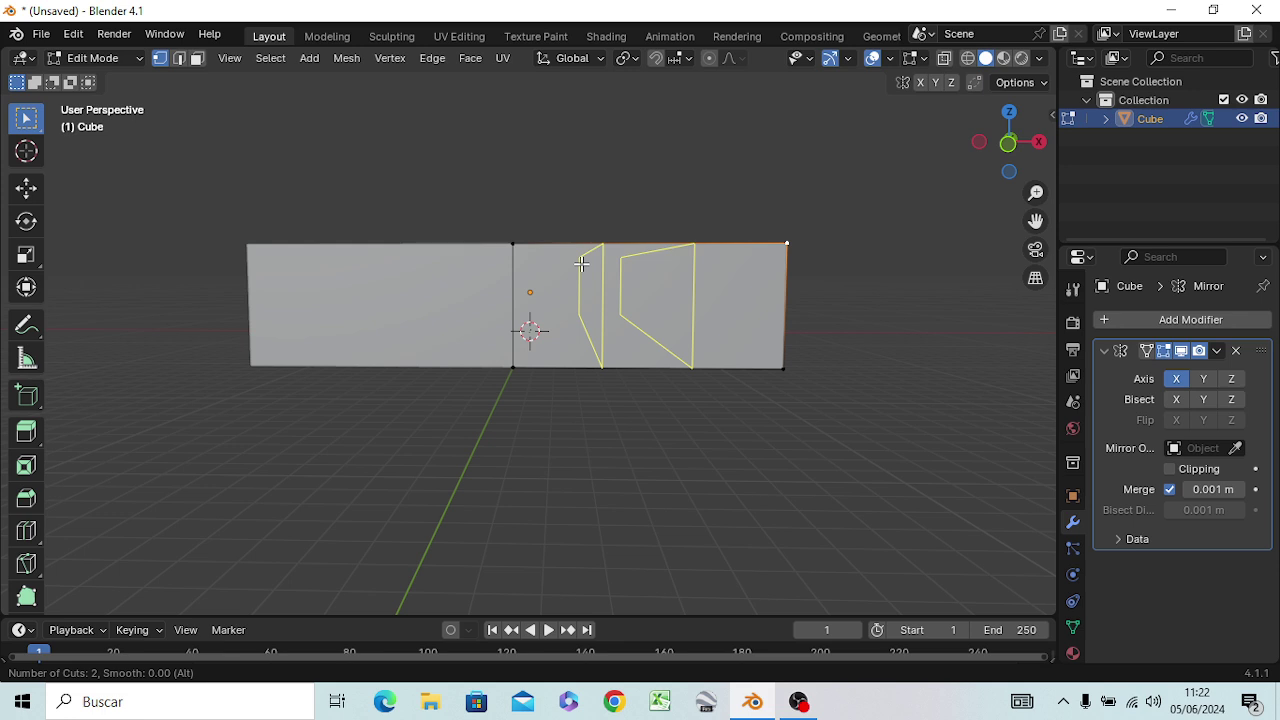
scroll(581, 263, up, 1)
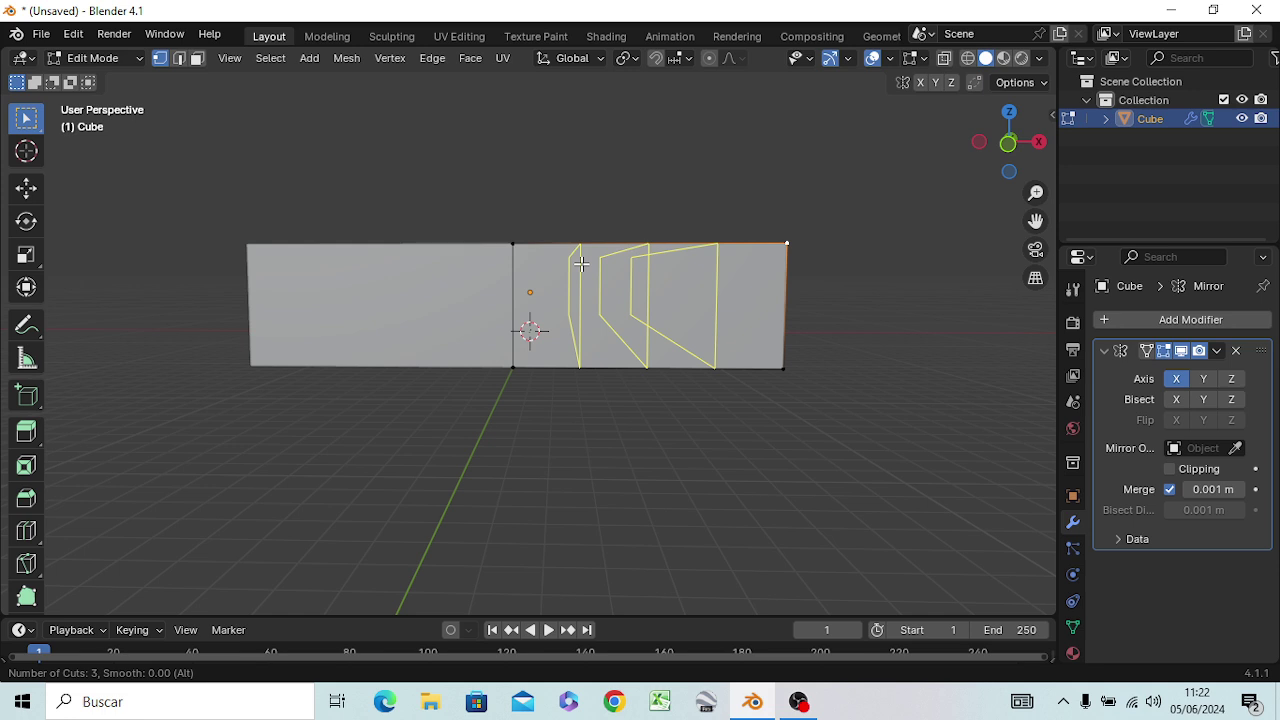
click(581, 263)
click(581, 263)
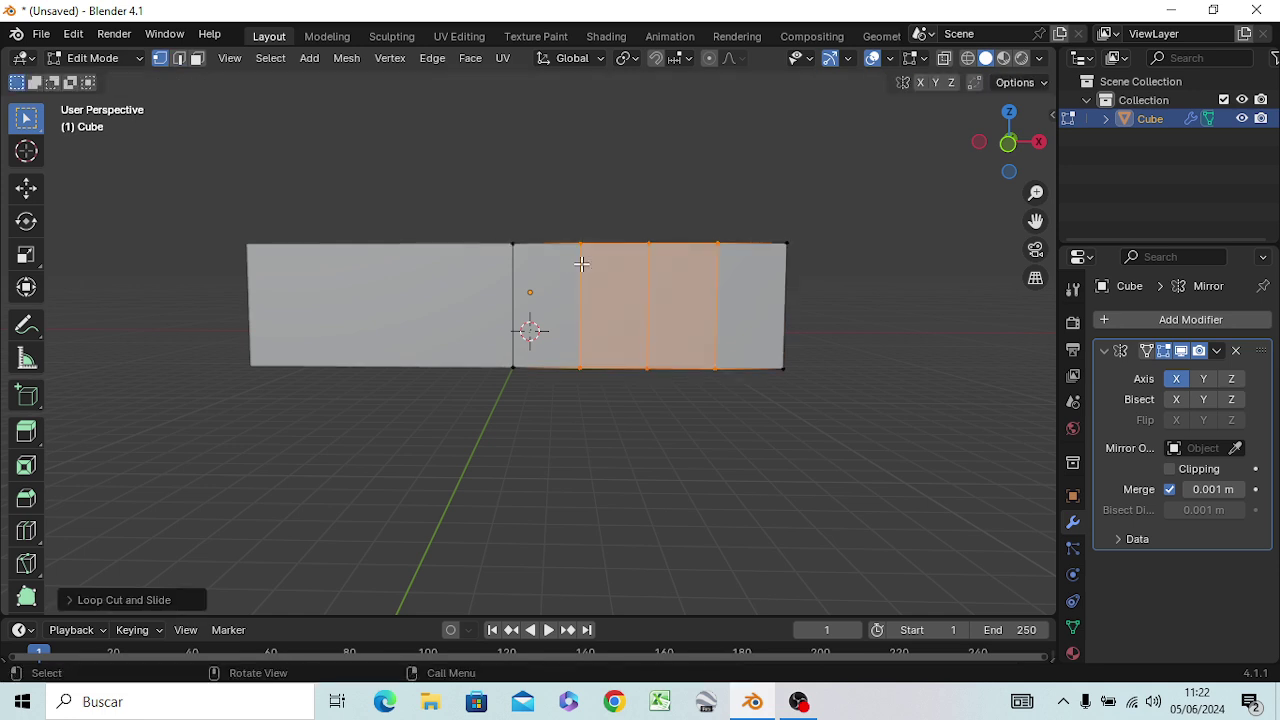
click(740, 478)
mouse_move(734, 317)
middle_down()
mouse_move(698, 367)
mouse_move(743, 357)
middle_up()
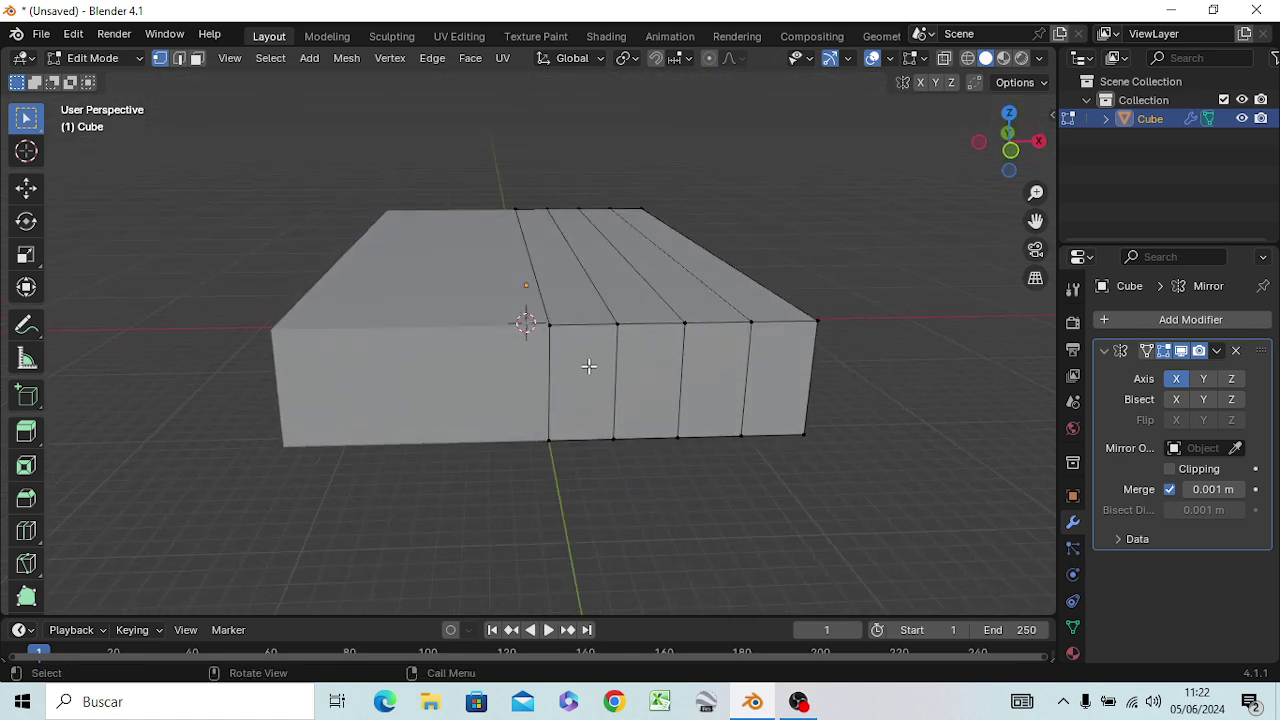
Add two centred horizontal loop cuts around the box's sides
key(ctrl+r)
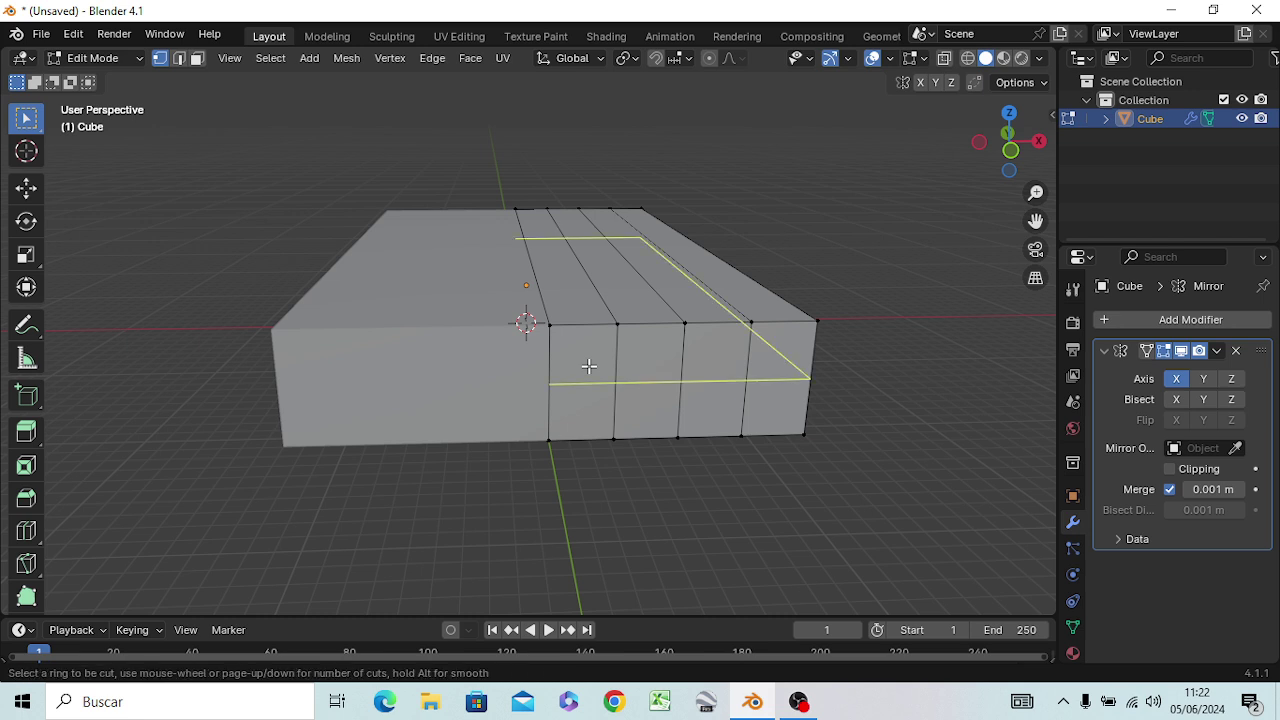
scroll(585, 367, up, 1)
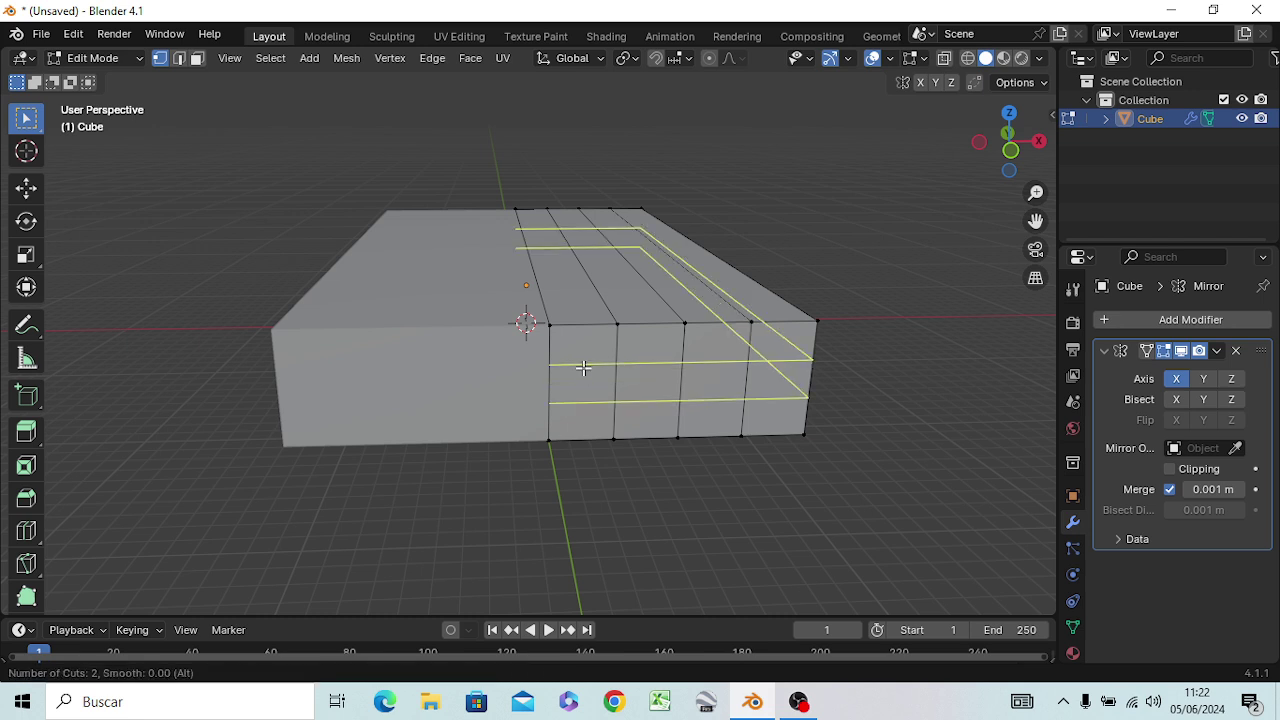
click(583, 366)
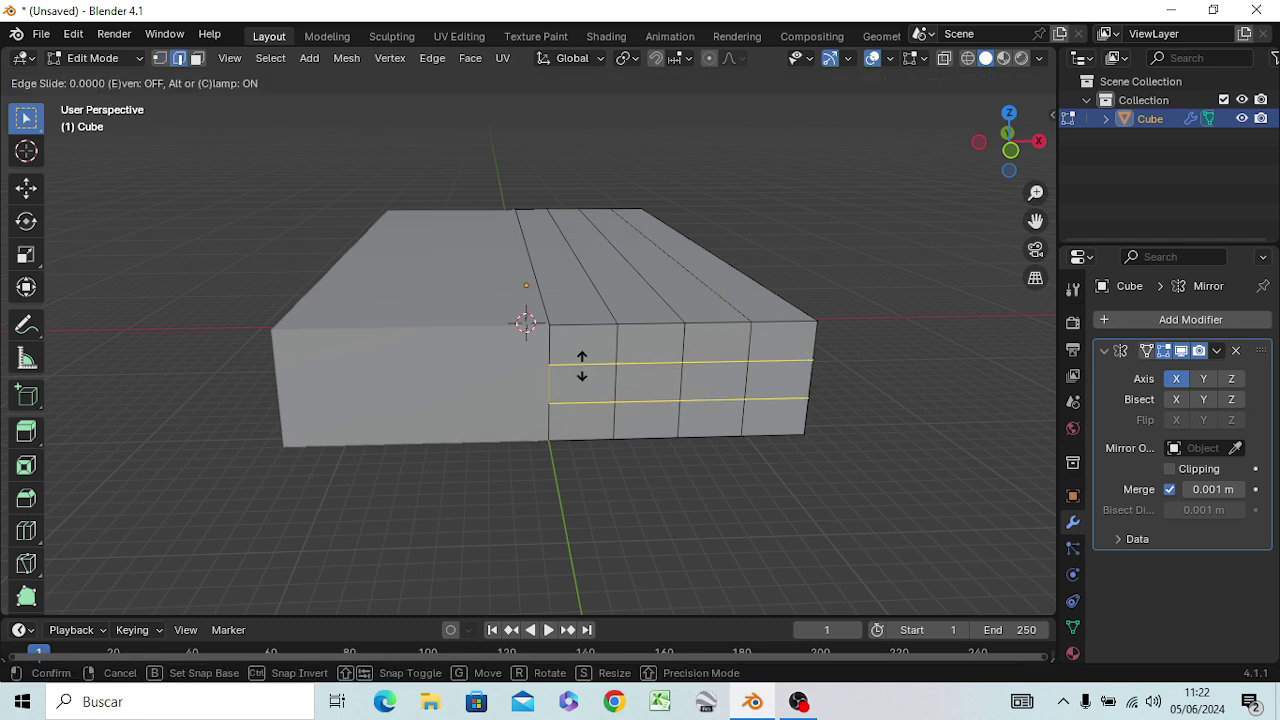
right_click(583, 366)
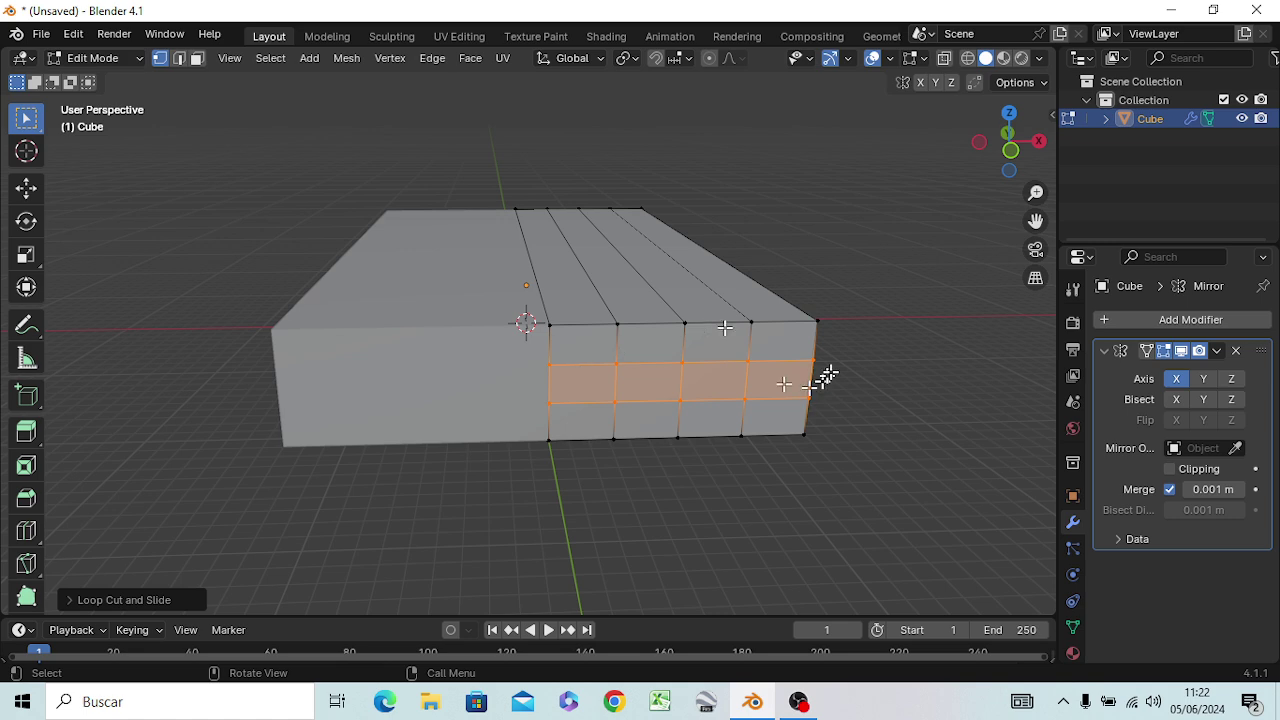
click(888, 362)
middle_drag(875, 405, 666, 395)
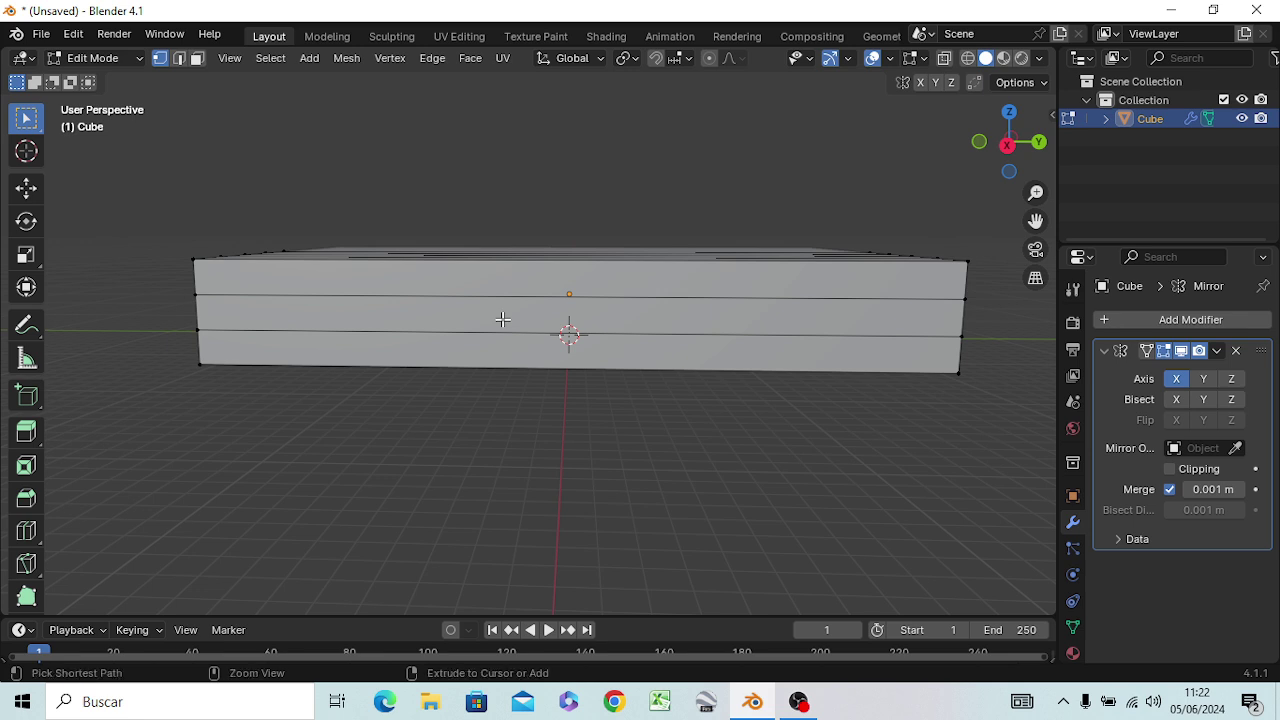
Add four centred vertical loop cuts across the middle of the box
key(ctrl+r)
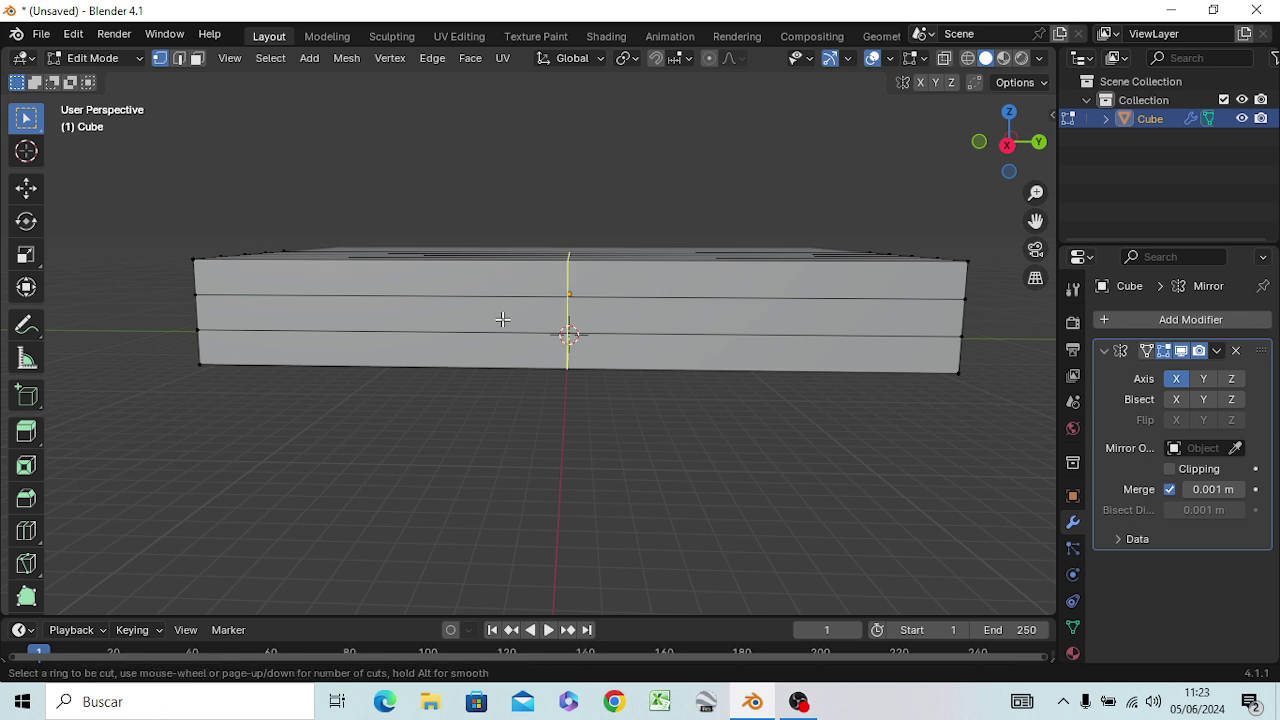
scroll(503, 319, up, 1)
scroll(503, 319, up, 1)
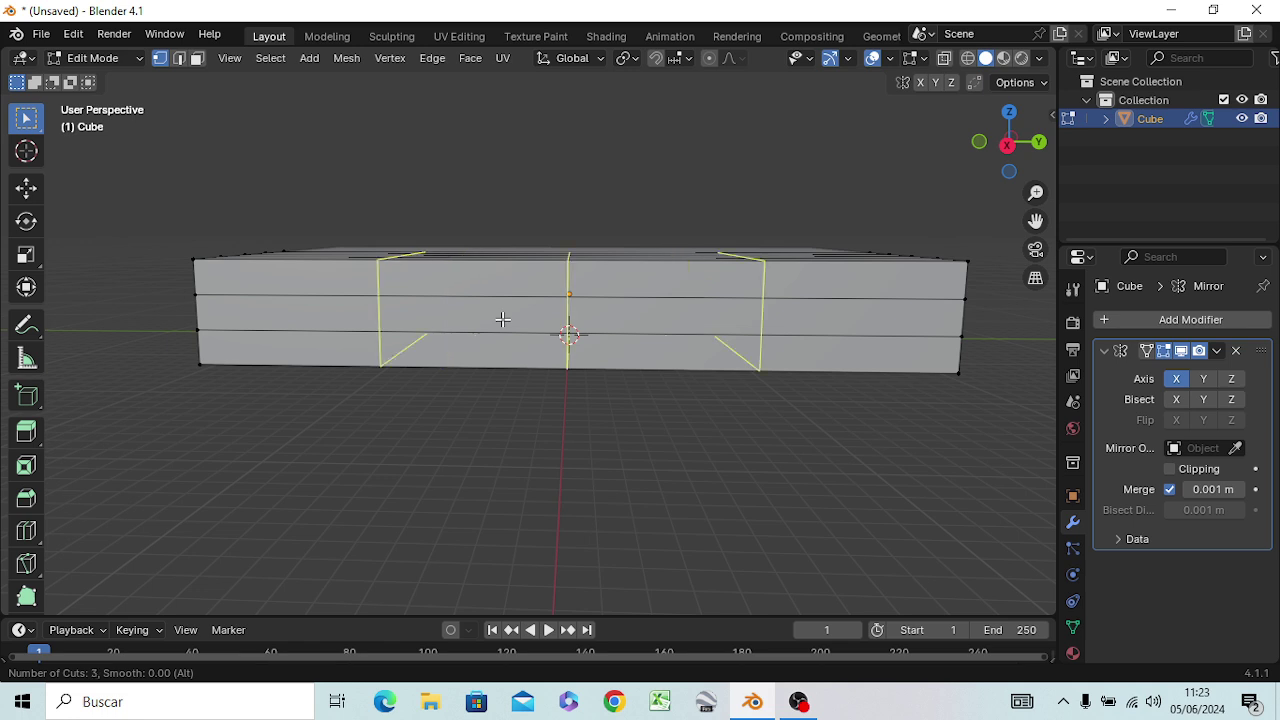
scroll(503, 319, up, 1)
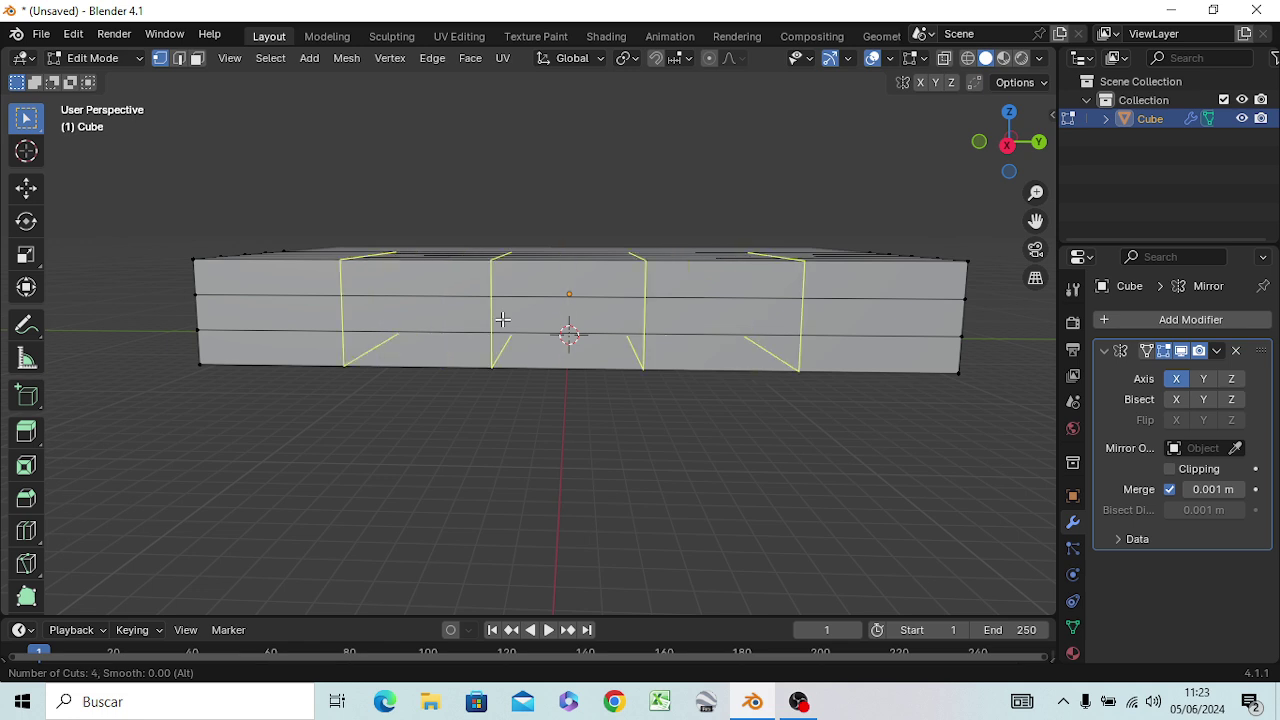
click(503, 319)
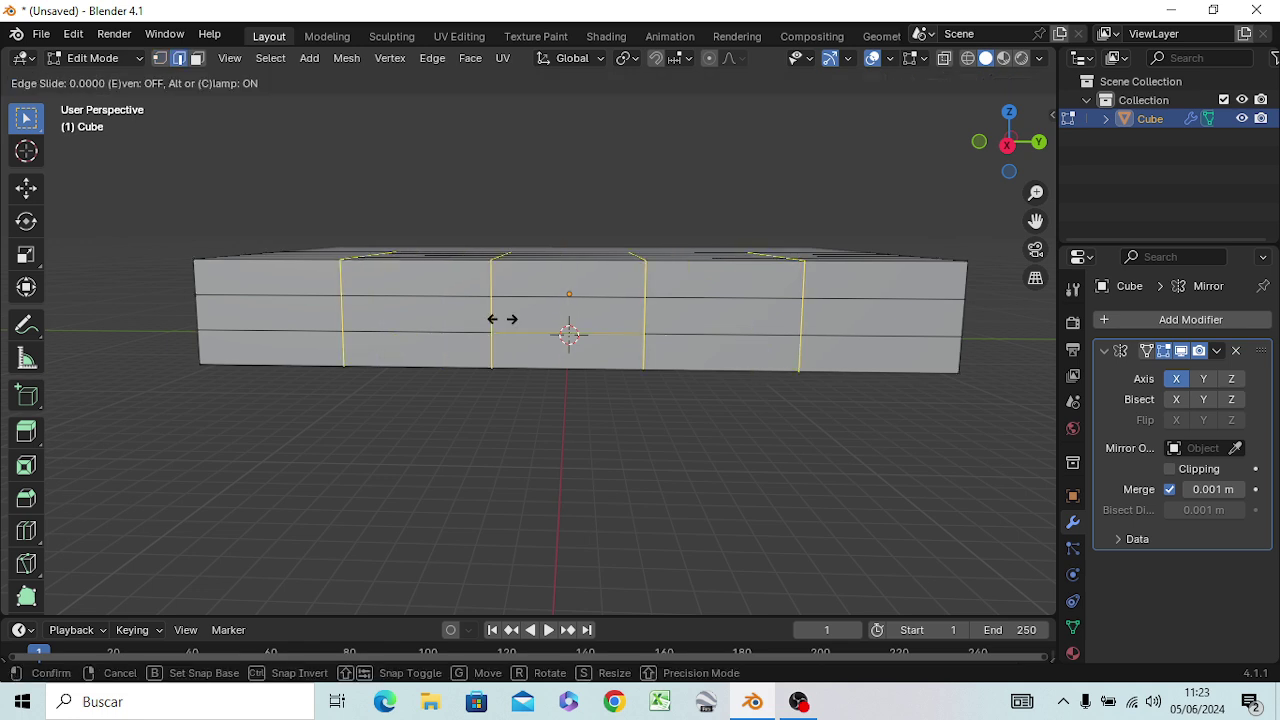
click(503, 319)
middle_drag(268, 495, 472, 521)
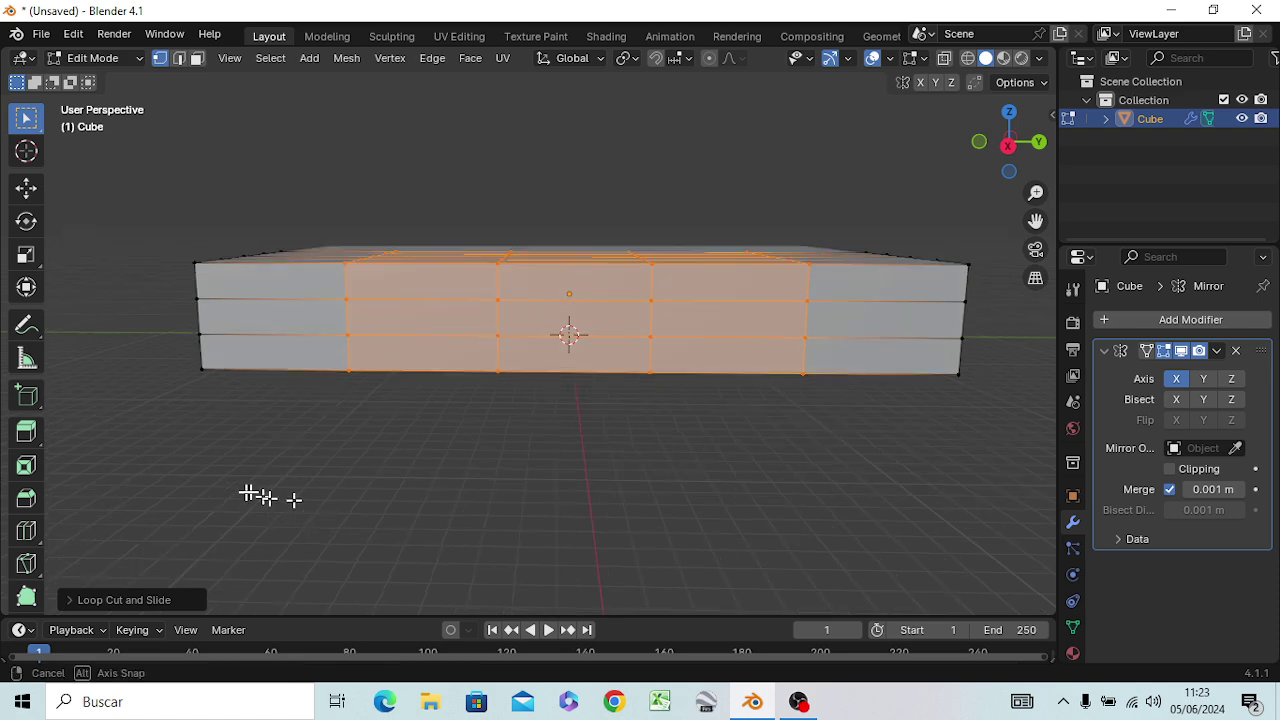
click(530, 536)
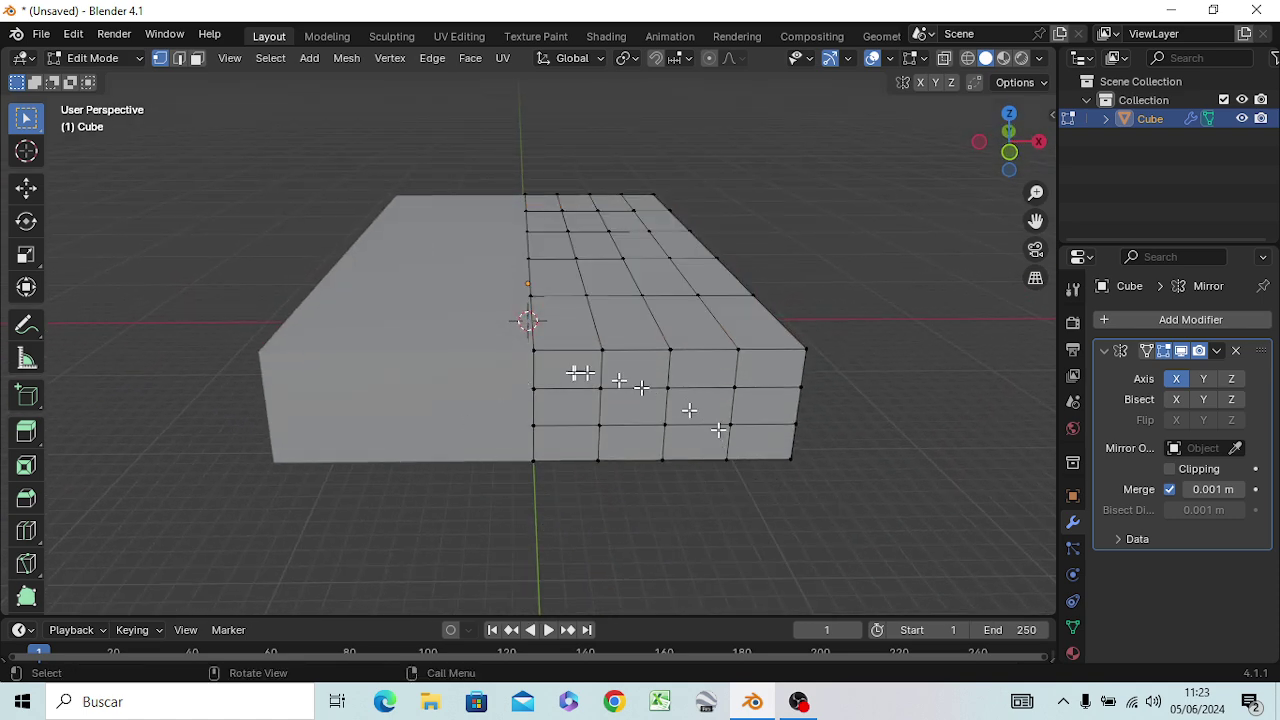
Select two vertices on the front face, then clear the selection
drag(778, 541, 772, 440)
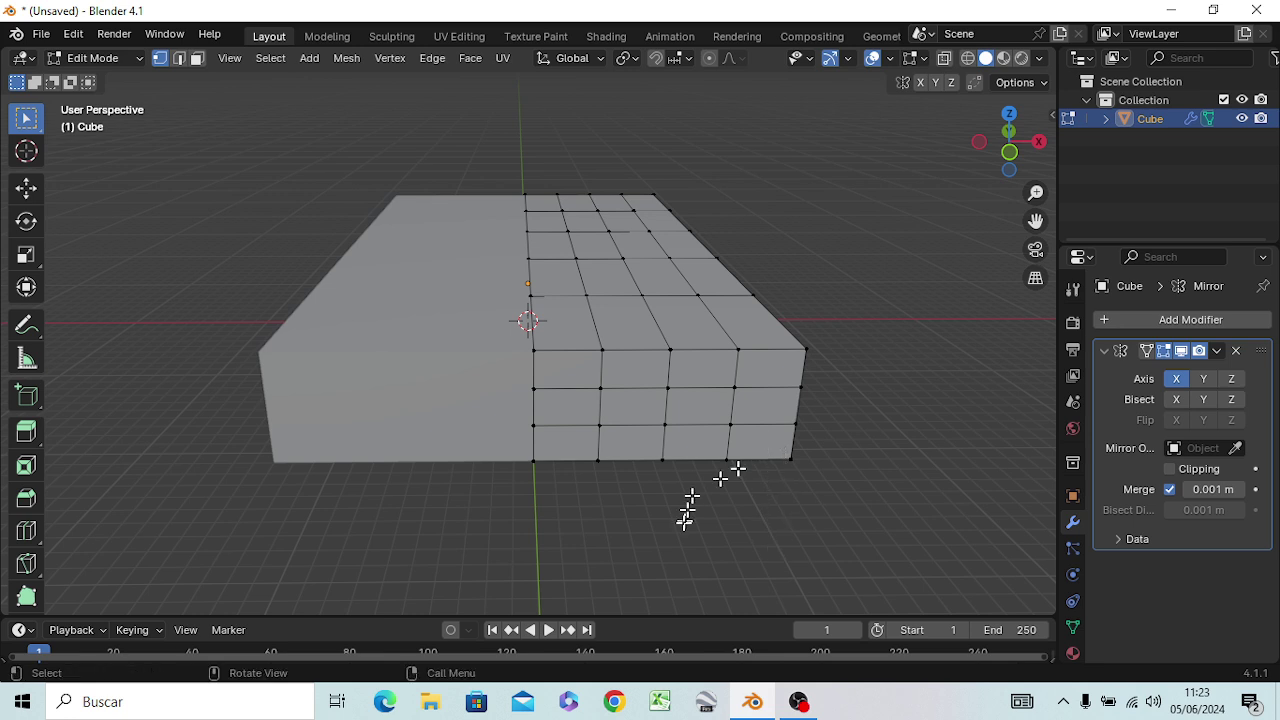
drag(664, 525, 666, 450)
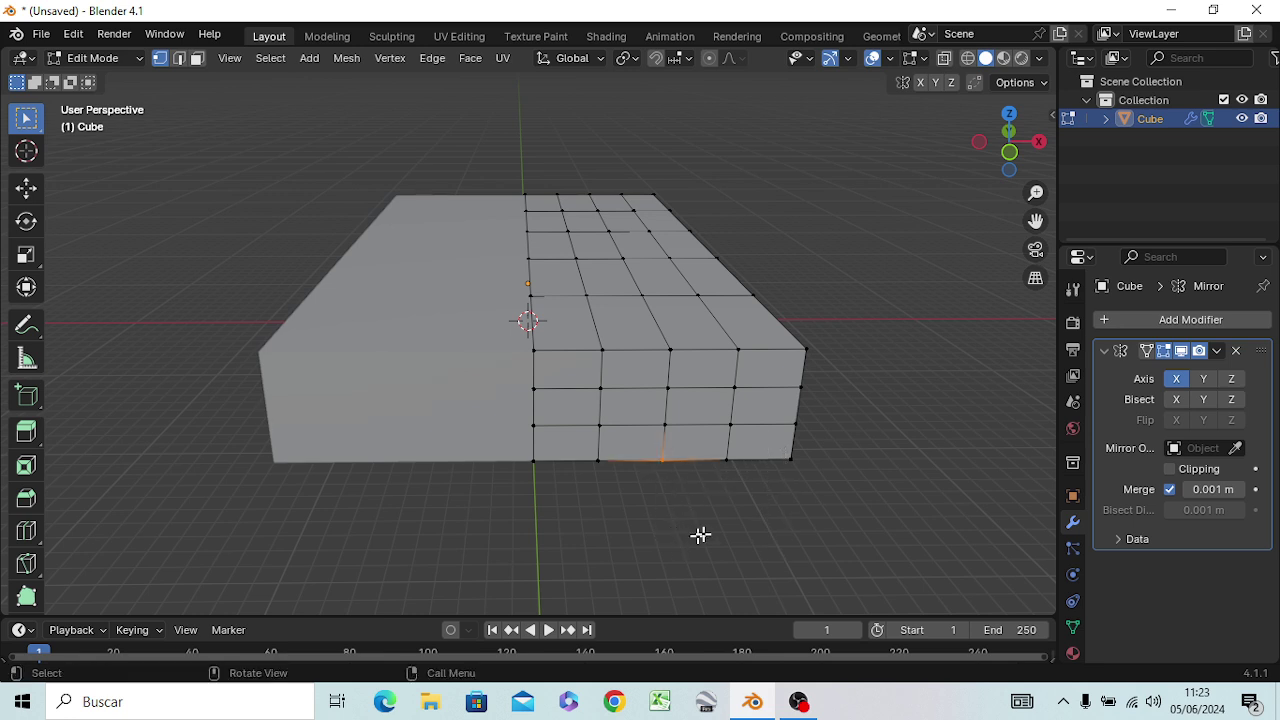
click(727, 460)
click(886, 460)
click(533, 427)
key(g)
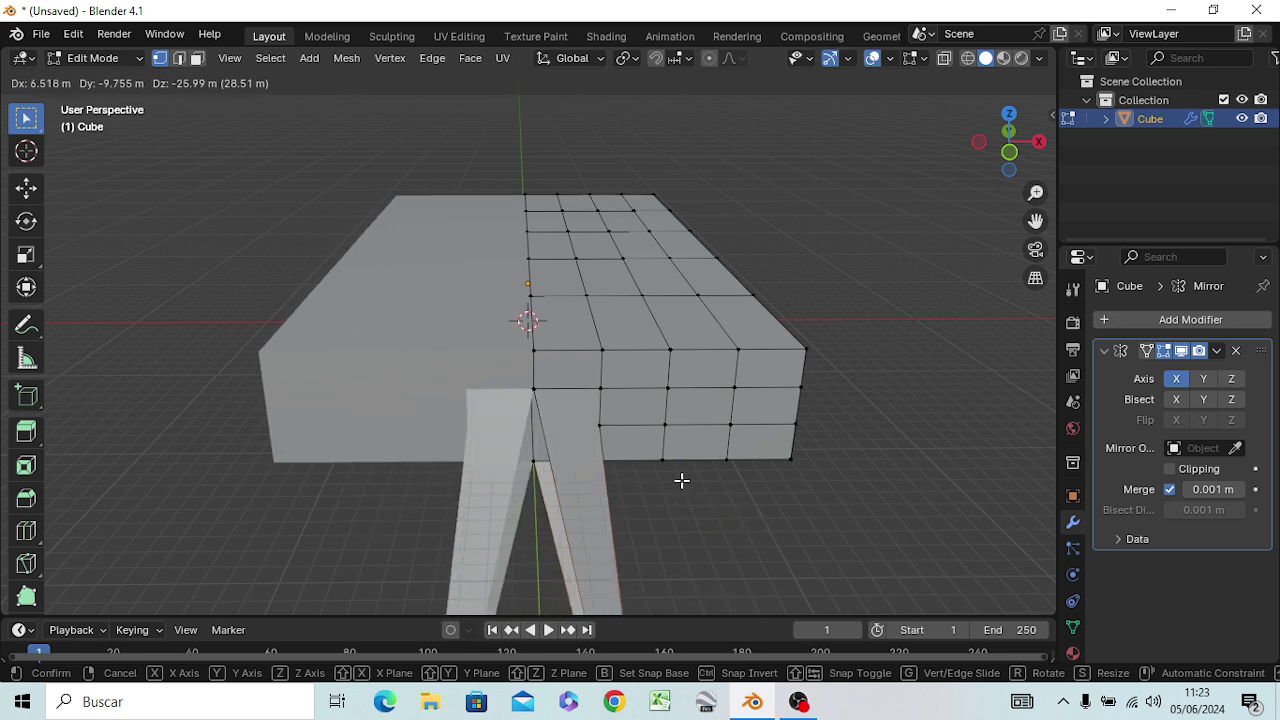
key(Escape)
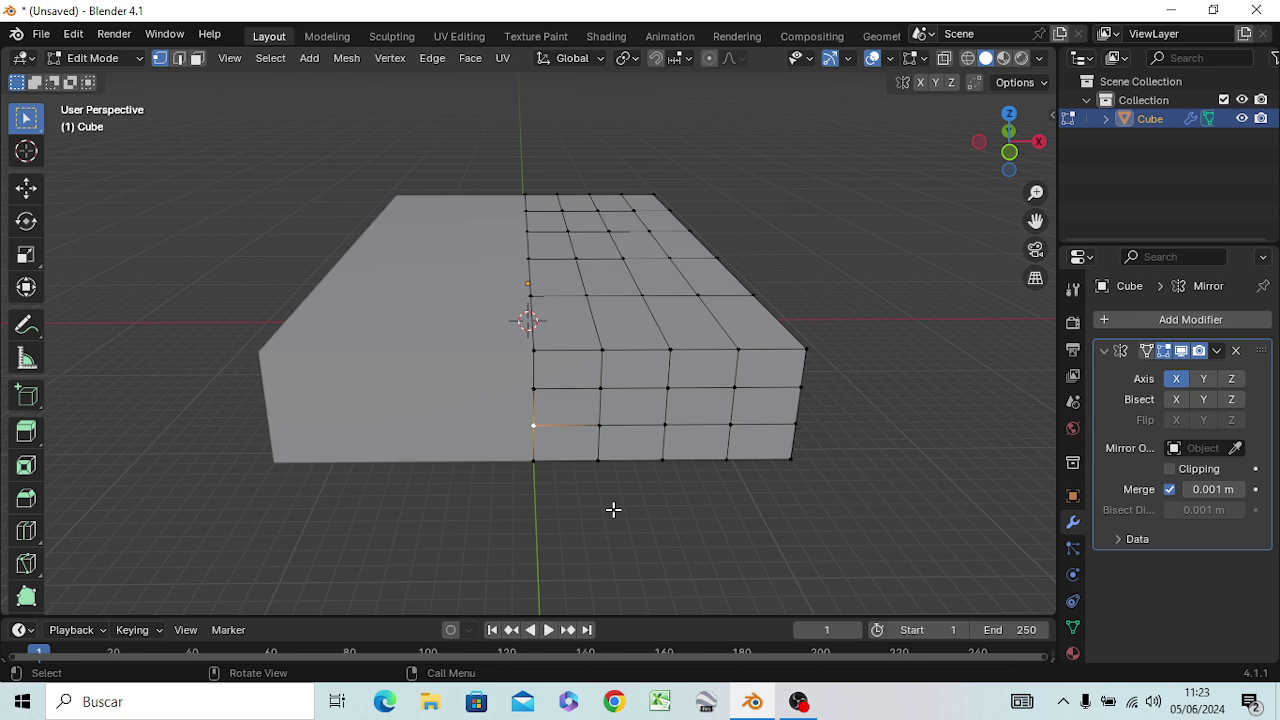
click(613, 509)
click(747, 320)
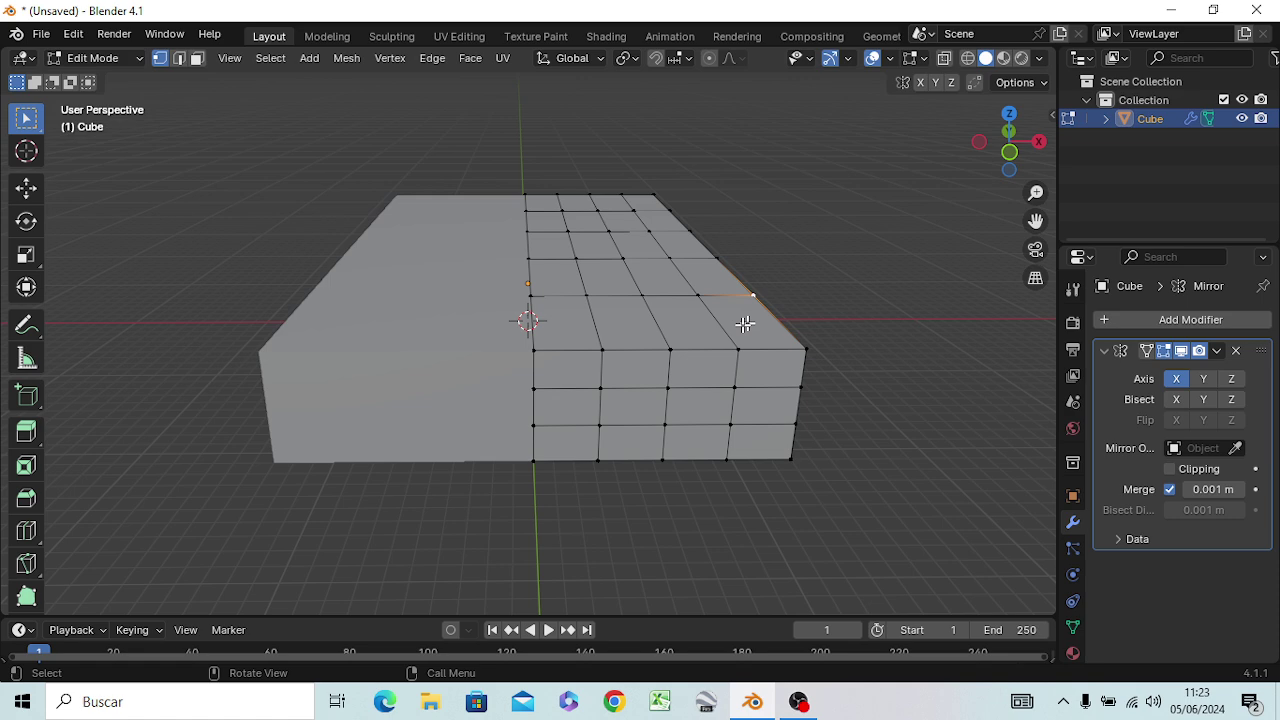
click(898, 322)
In face select, select the six faces in the top two rows of the front end
key(3)
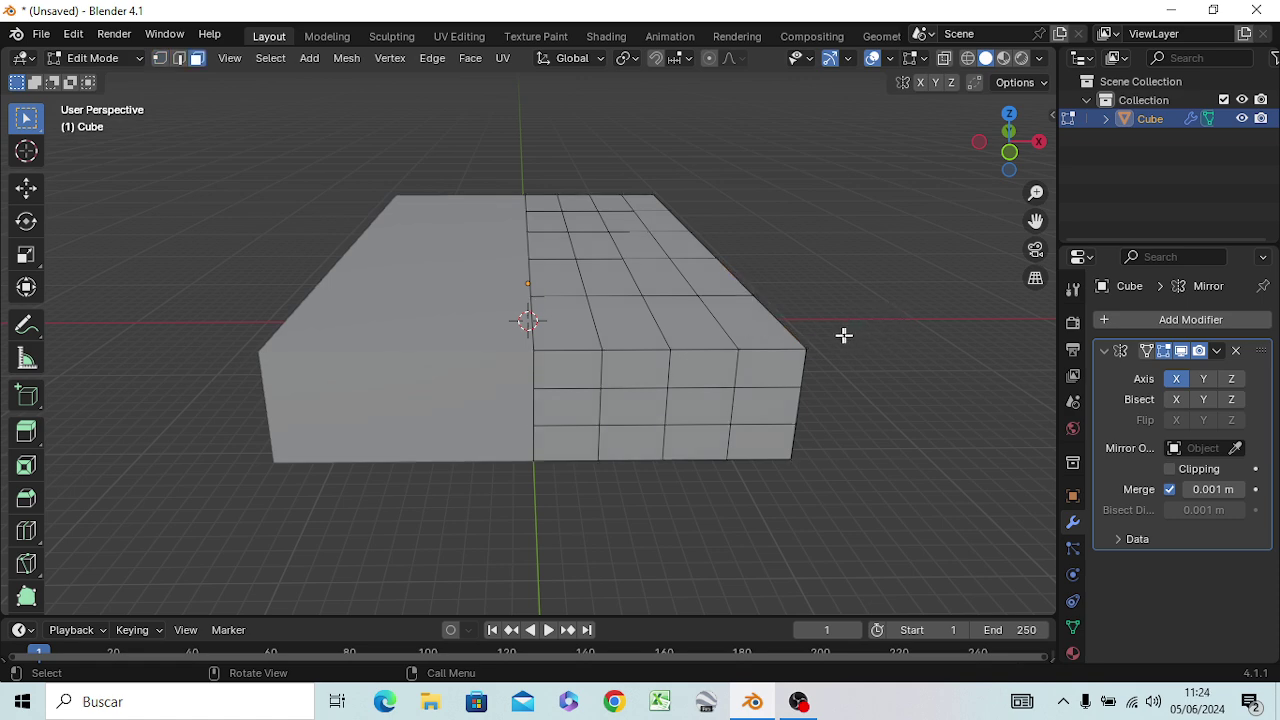
mouse_move(845, 390)
middle_down()
mouse_move(797, 465)
mouse_move(670, 375)
mouse_move(631, 271)
mouse_move(463, 414)
mouse_move(526, 486)
mouse_move(480, 457)
middle_up()
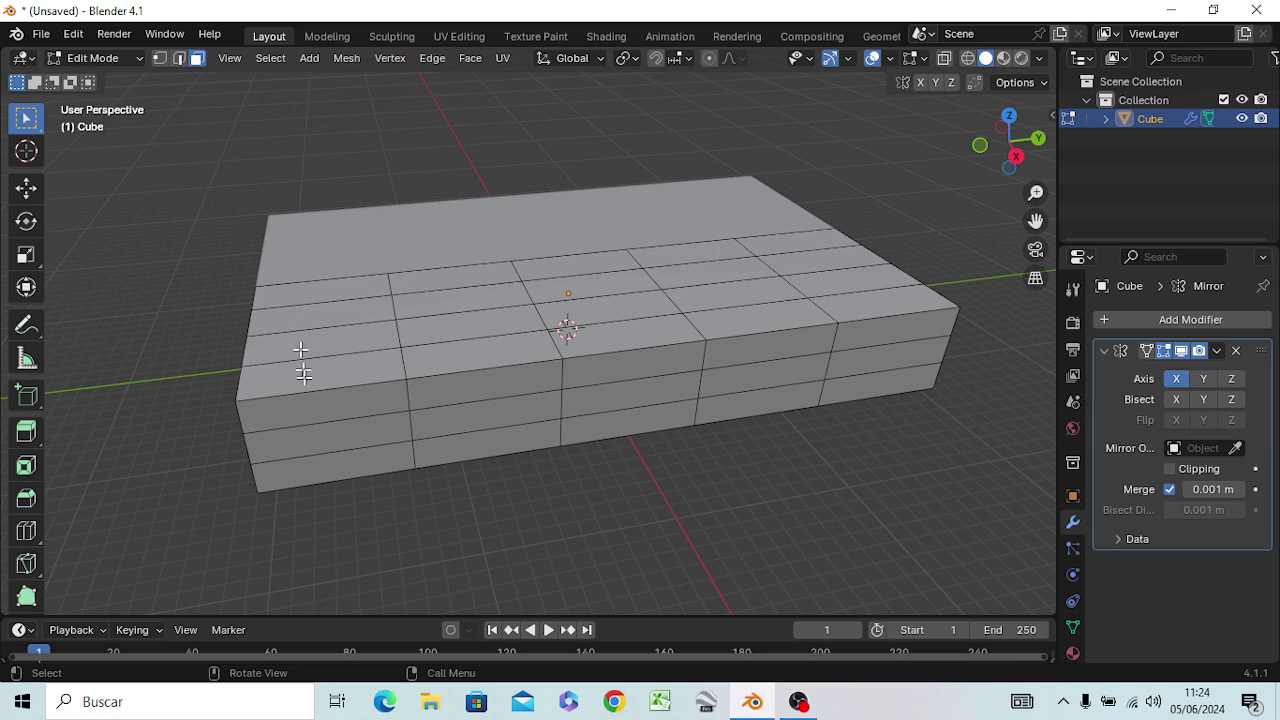
middle_drag(303, 363, 470, 386)
click(462, 390)
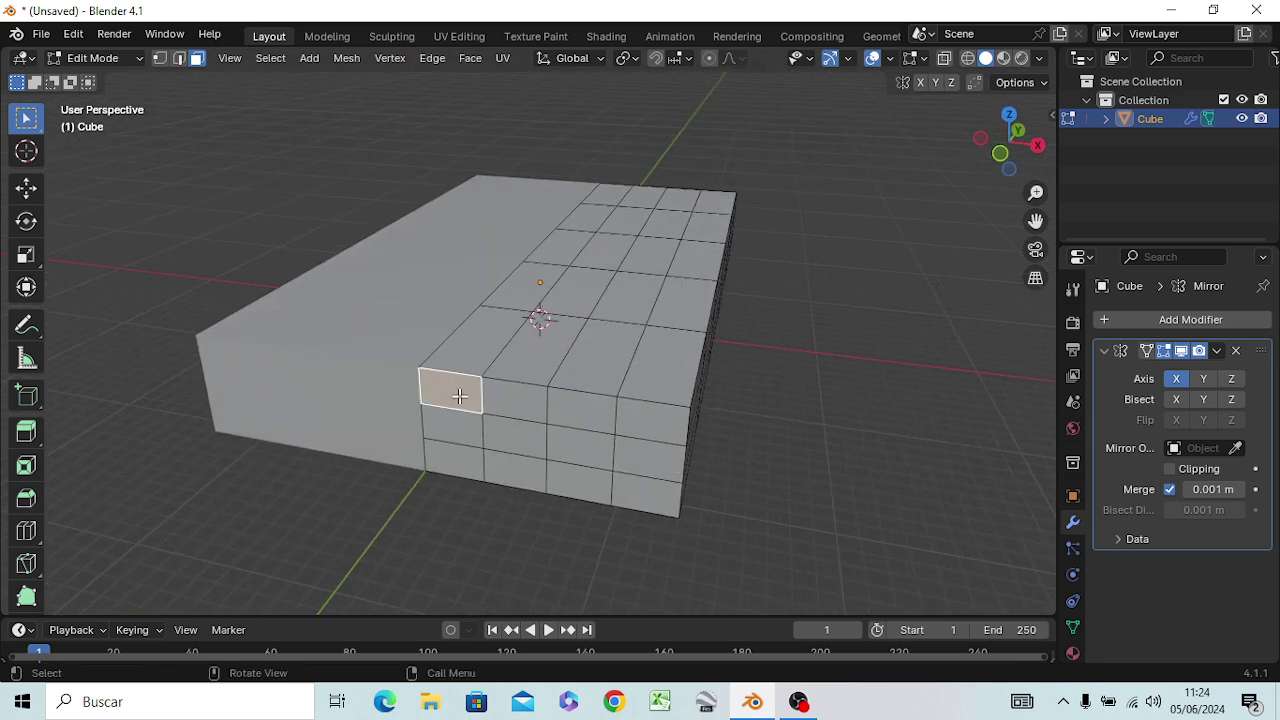
key(shift)
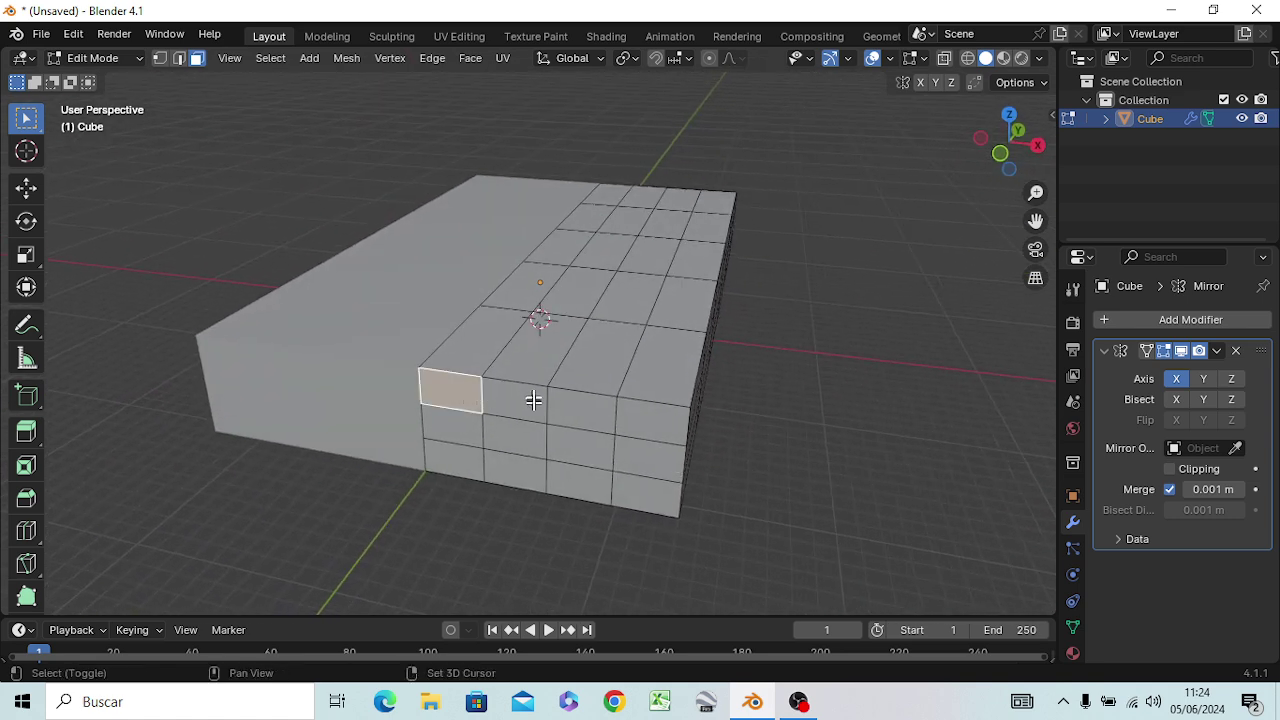
shift+click(533, 401)
shift+click(561, 408)
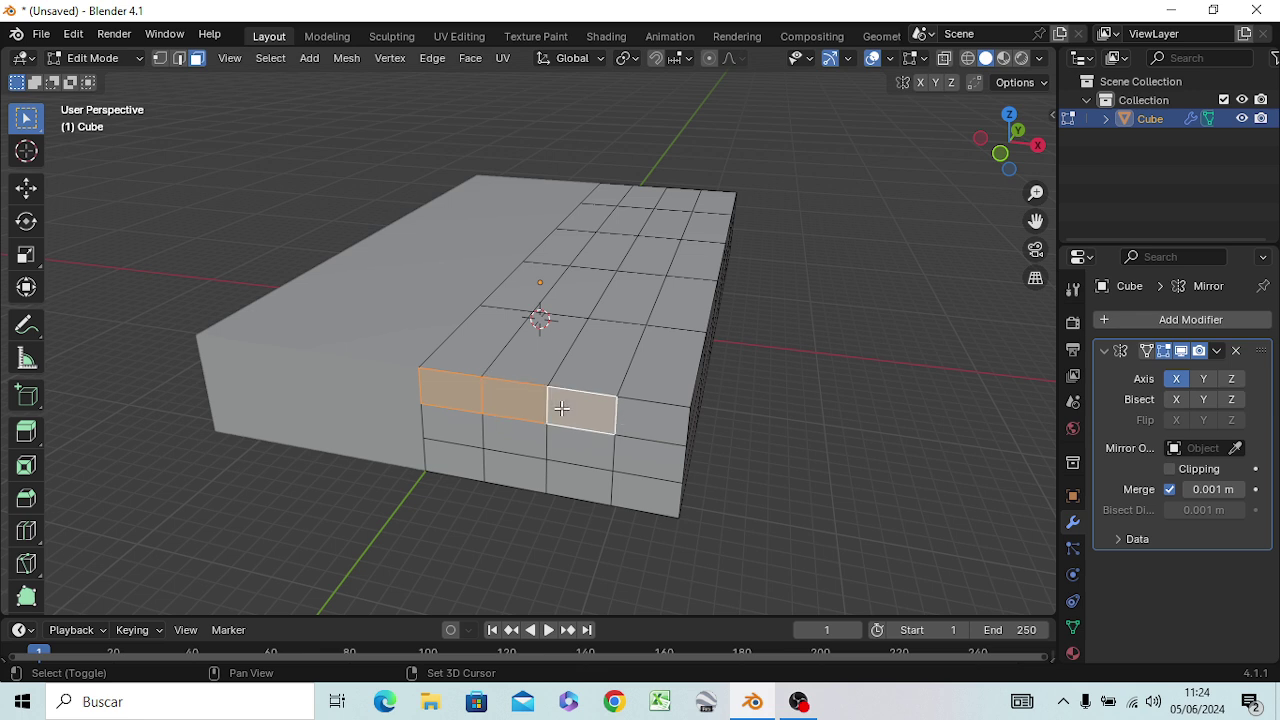
shift+click(552, 440)
shift+click(514, 435)
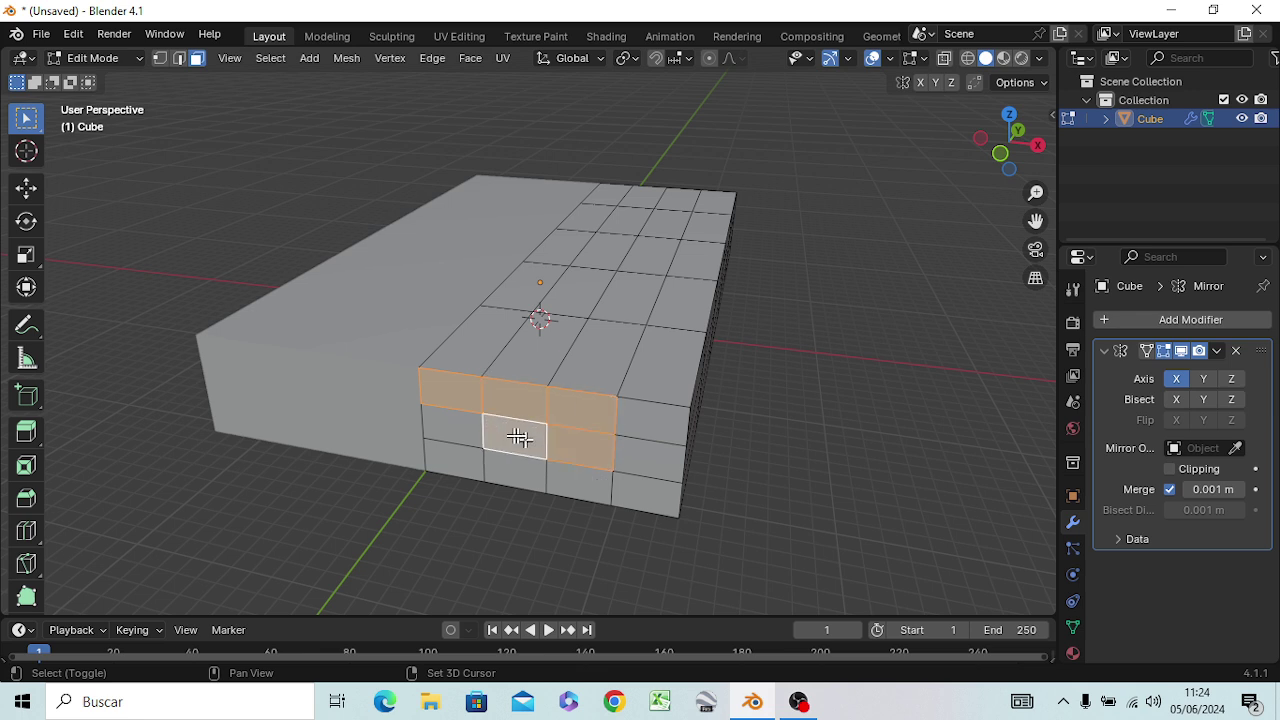
shift+click(455, 430)
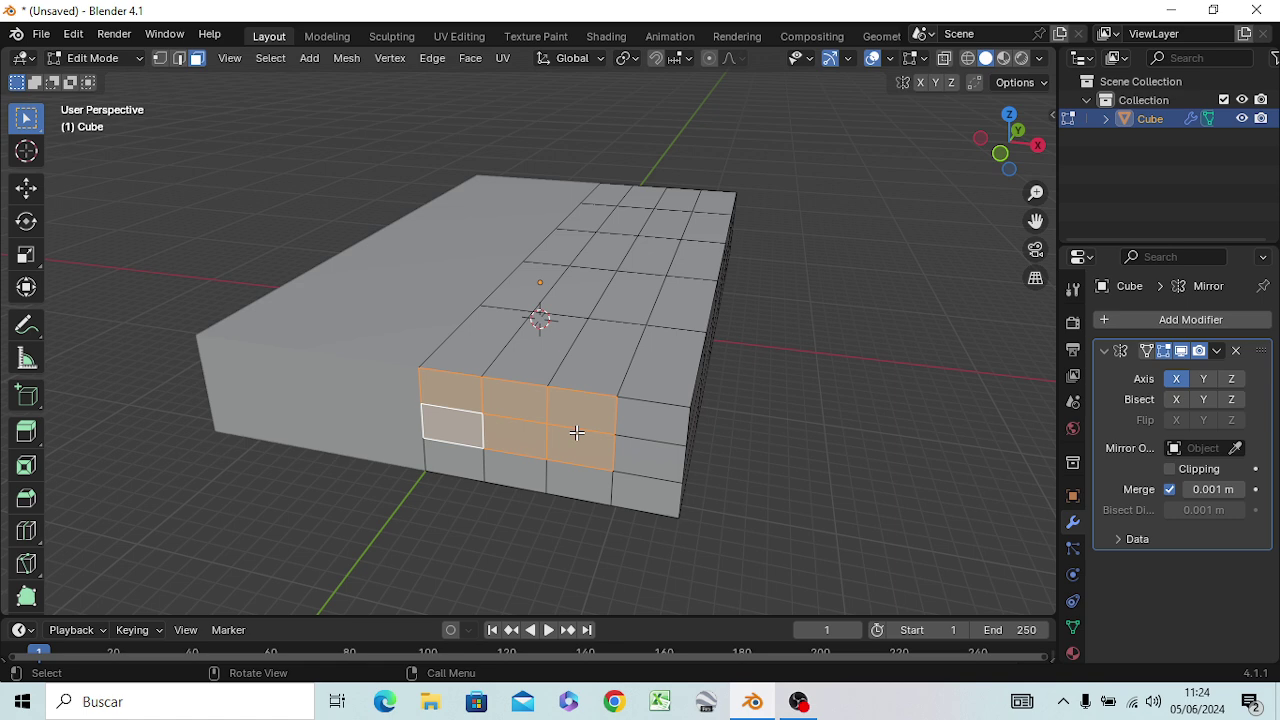
In Right Ortho view, move the selected faces about 7.8 m forward along Y
key(KP_3)
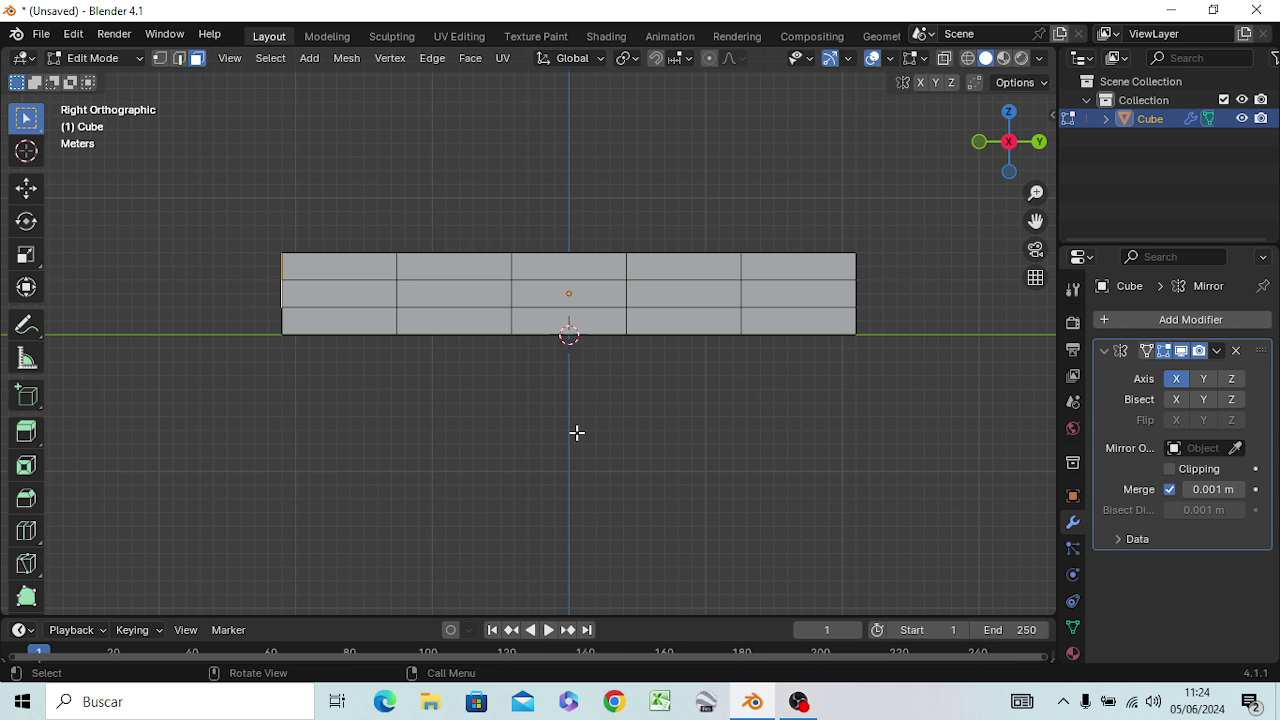
key(g)
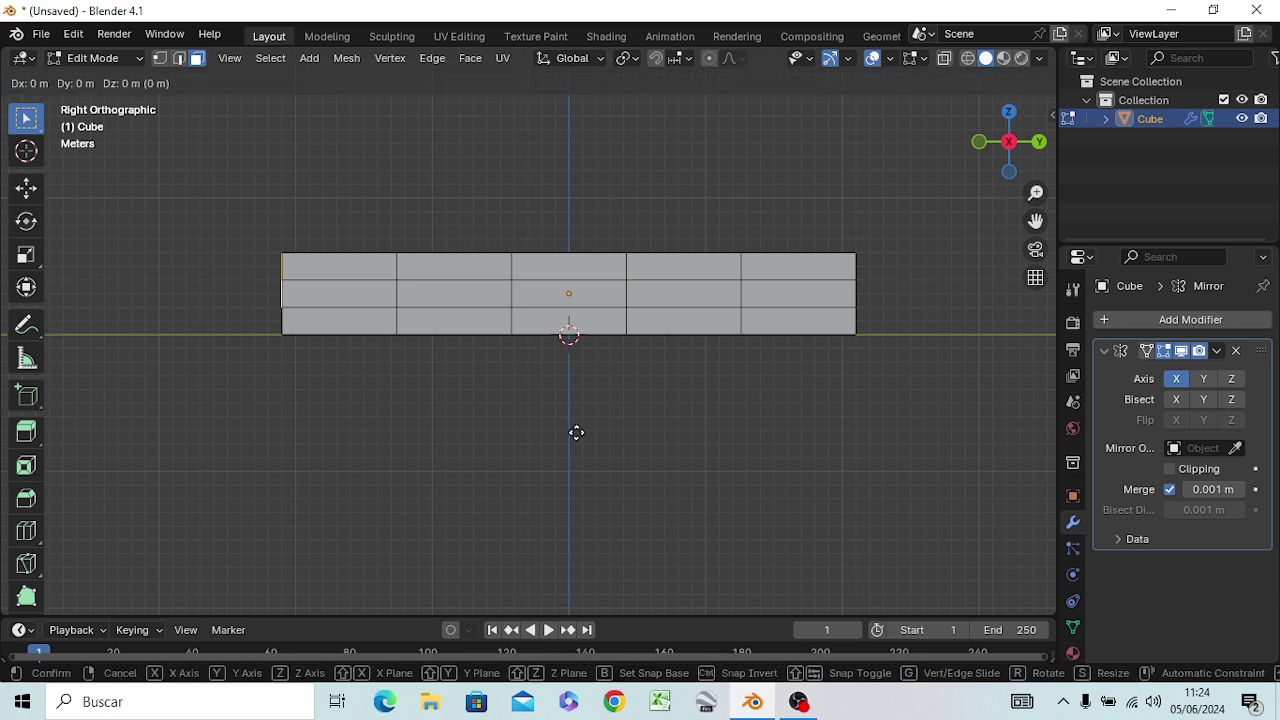
key(y)
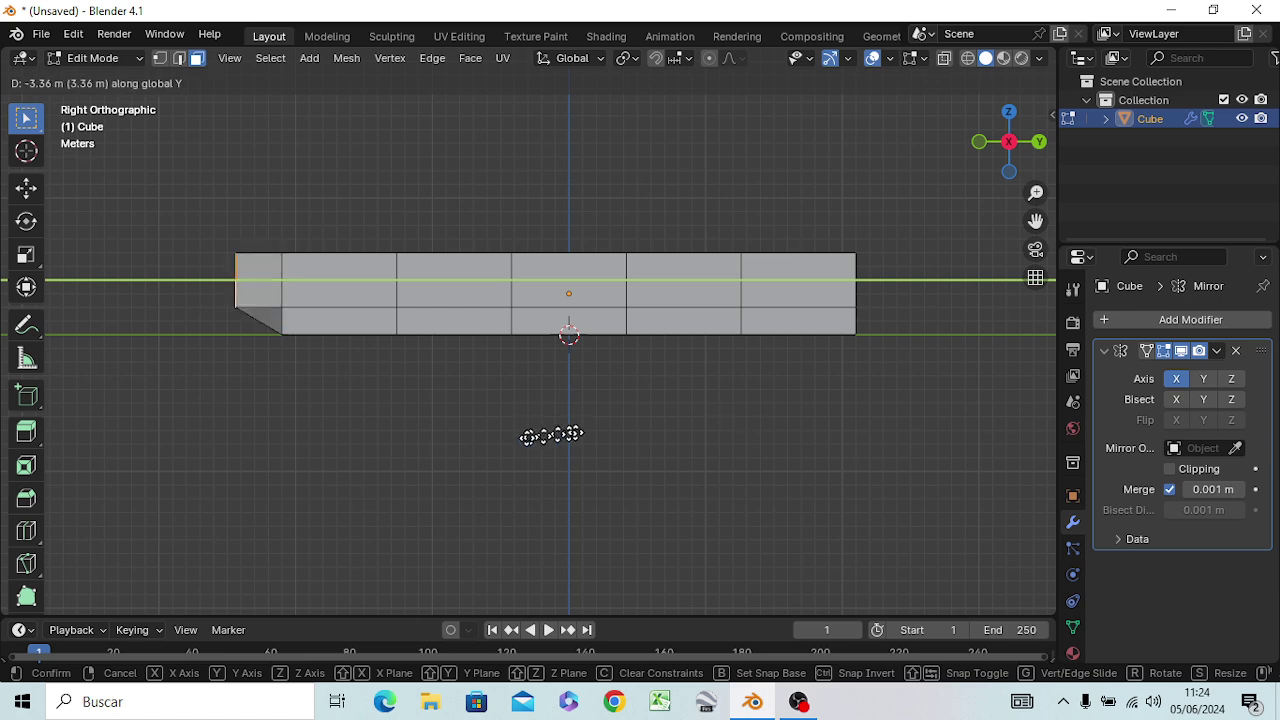
click(470, 432)
mouse_move(263, 486)
middle_down()
mouse_move(430, 530)
mouse_move(492, 490)
mouse_move(483, 500)
mouse_move(506, 506)
mouse_move(579, 490)
mouse_move(471, 511)
mouse_move(440, 494)
middle_up()
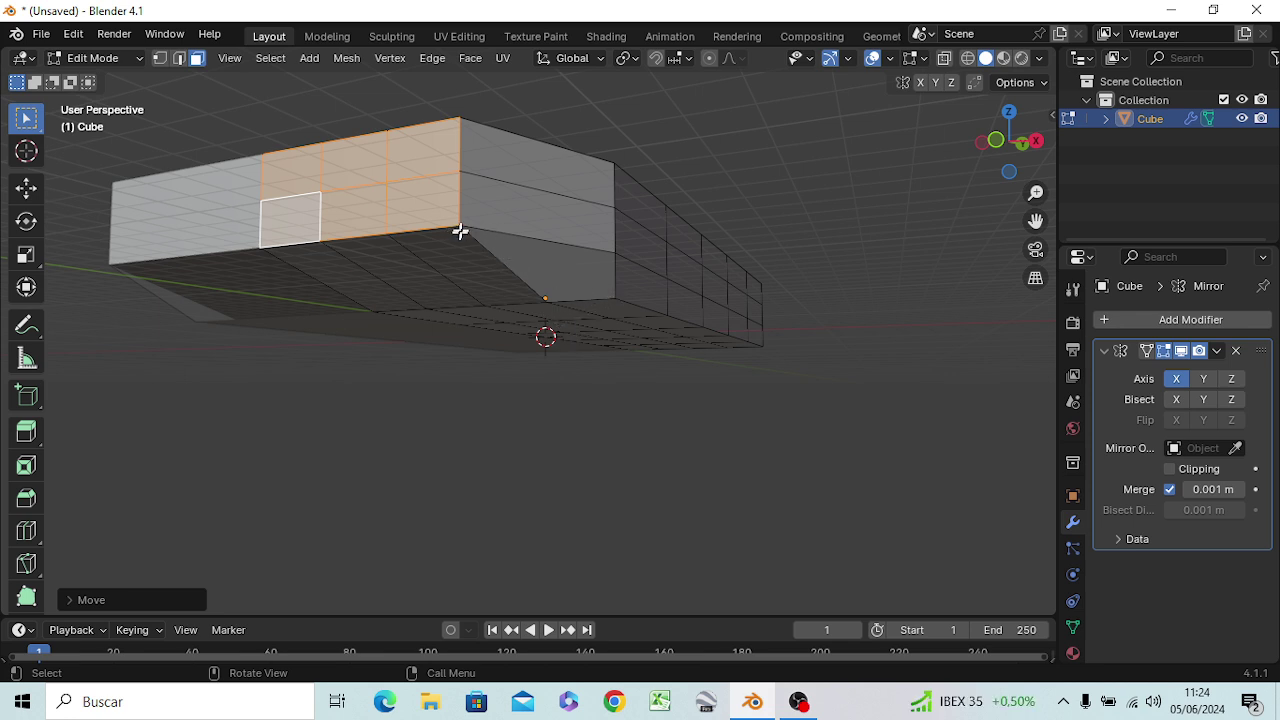
In vertex select, select the upper and lower-right corner vertices around the side gap
key(1)
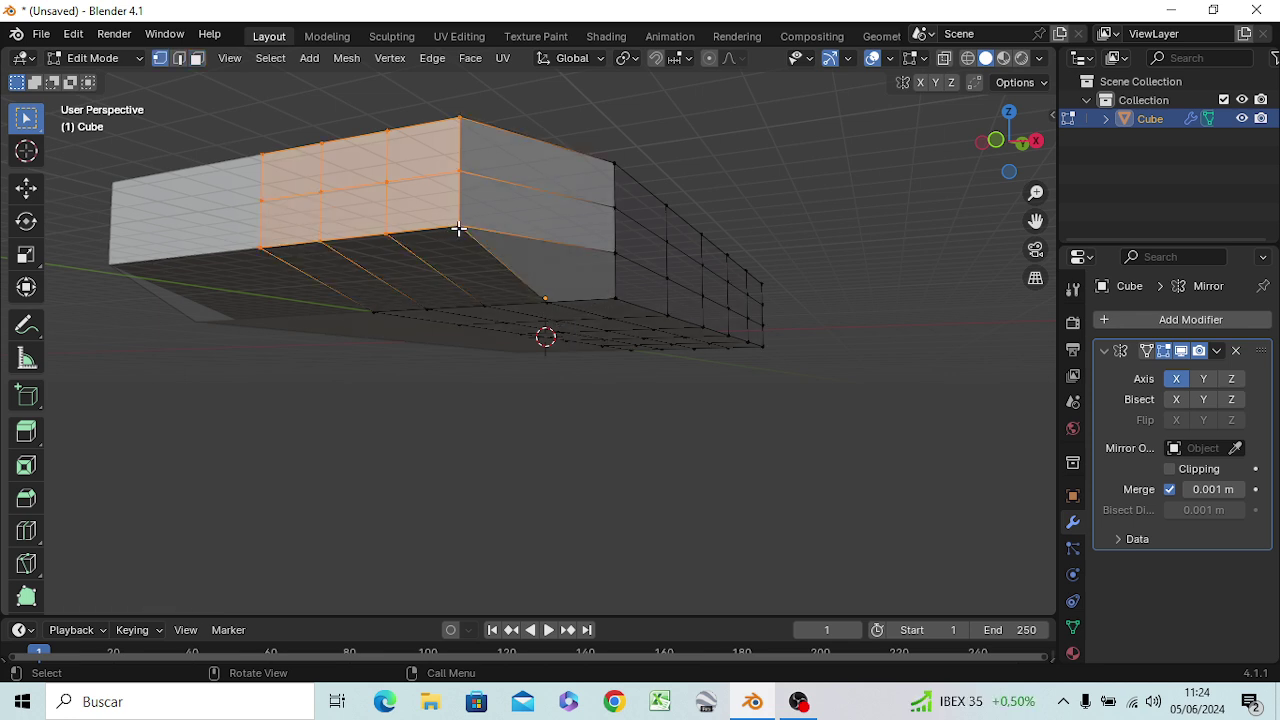
shift+click(607, 309)
click(657, 425)
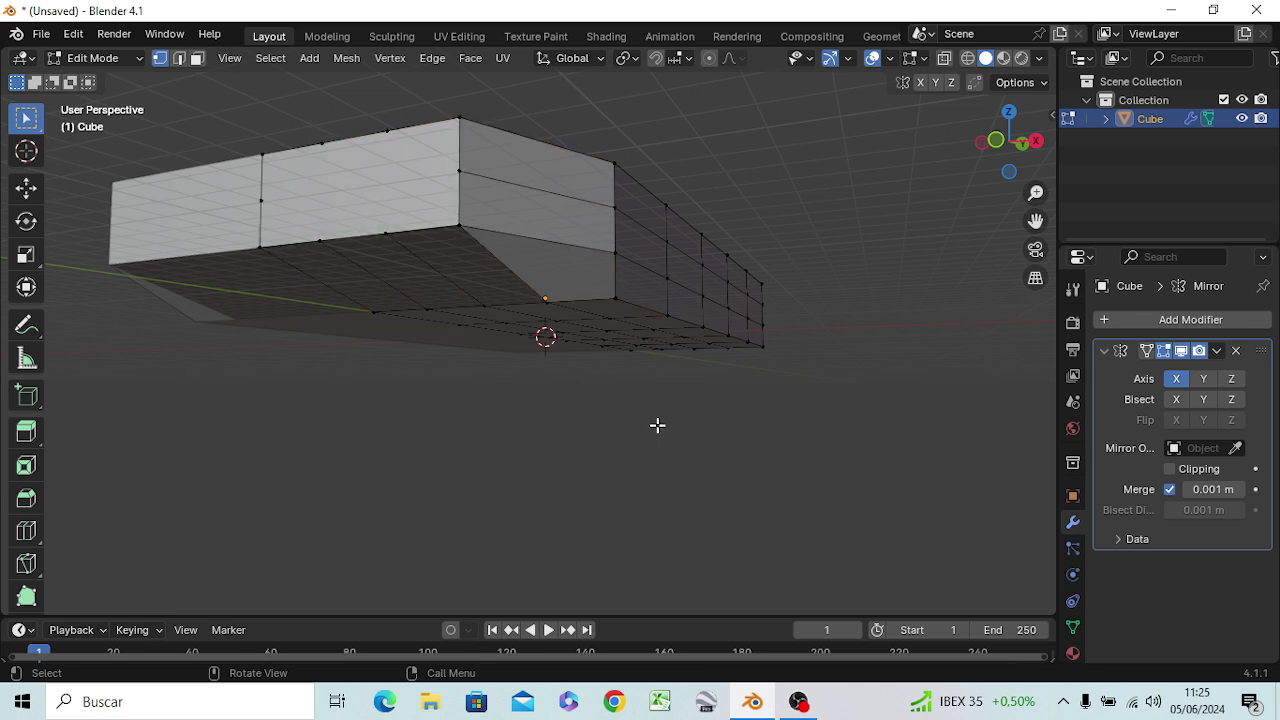
key(ctrl+z)
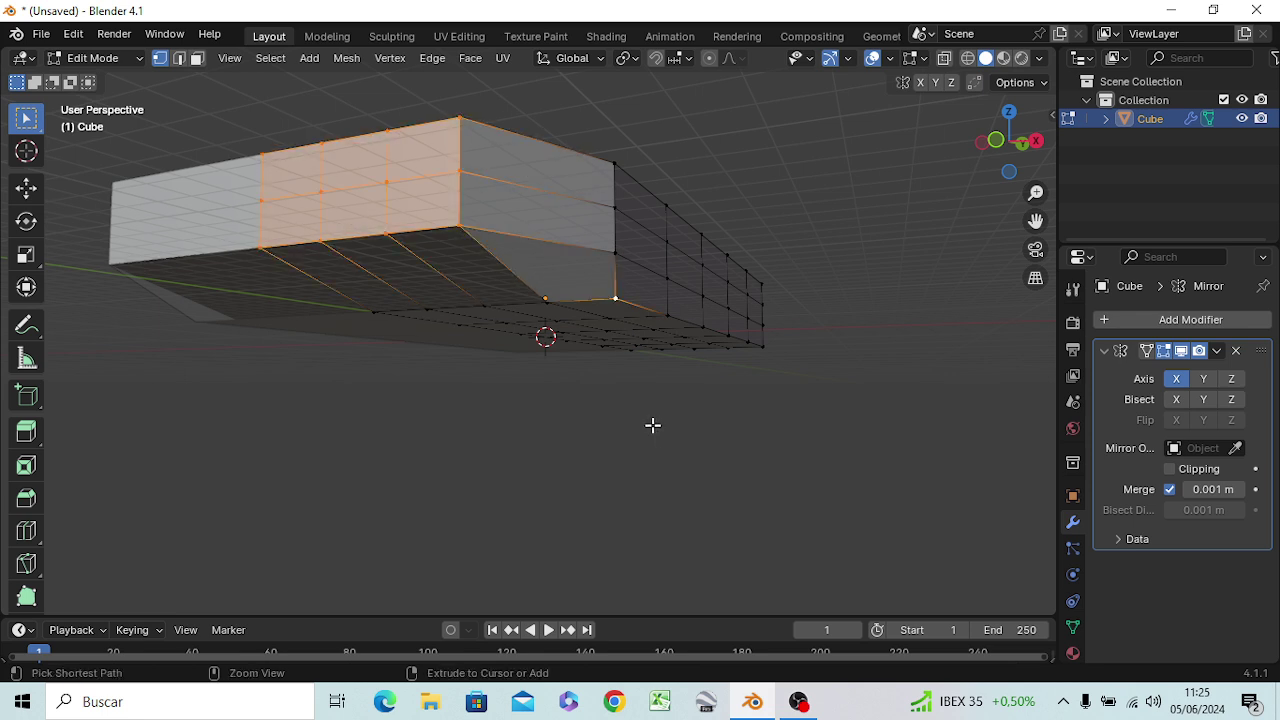
click(640, 460)
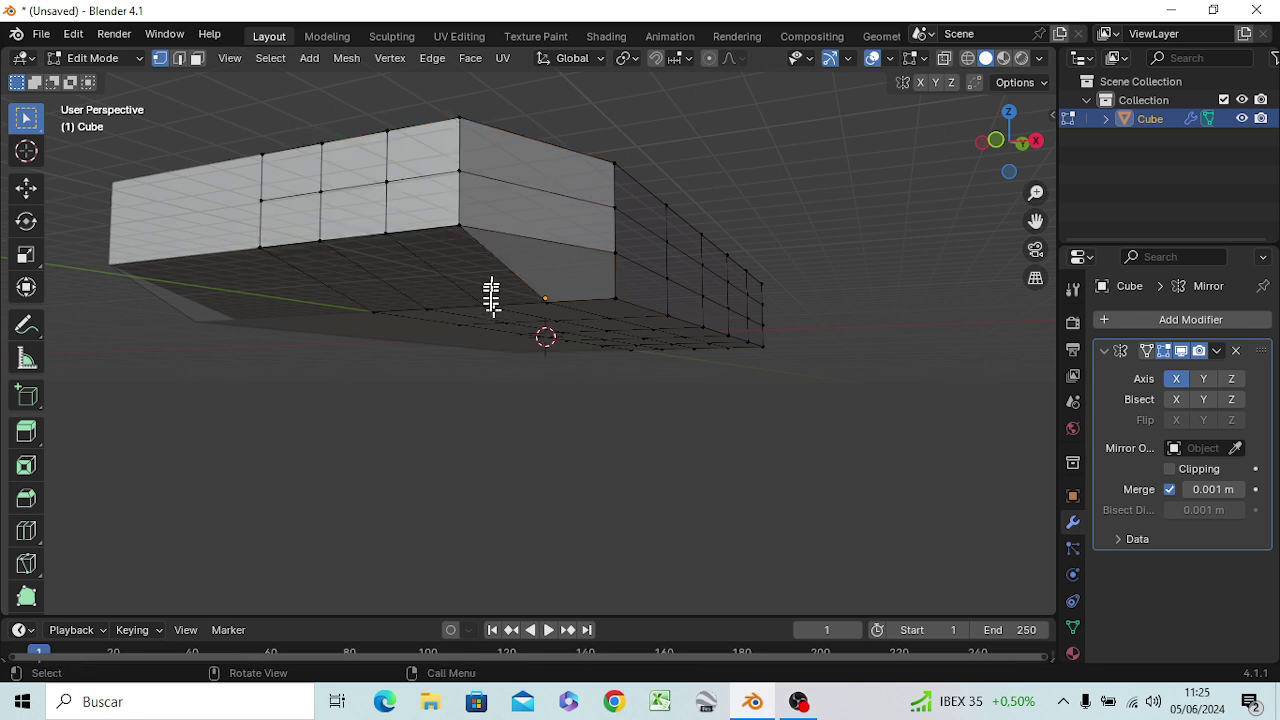
shift+click(458, 224)
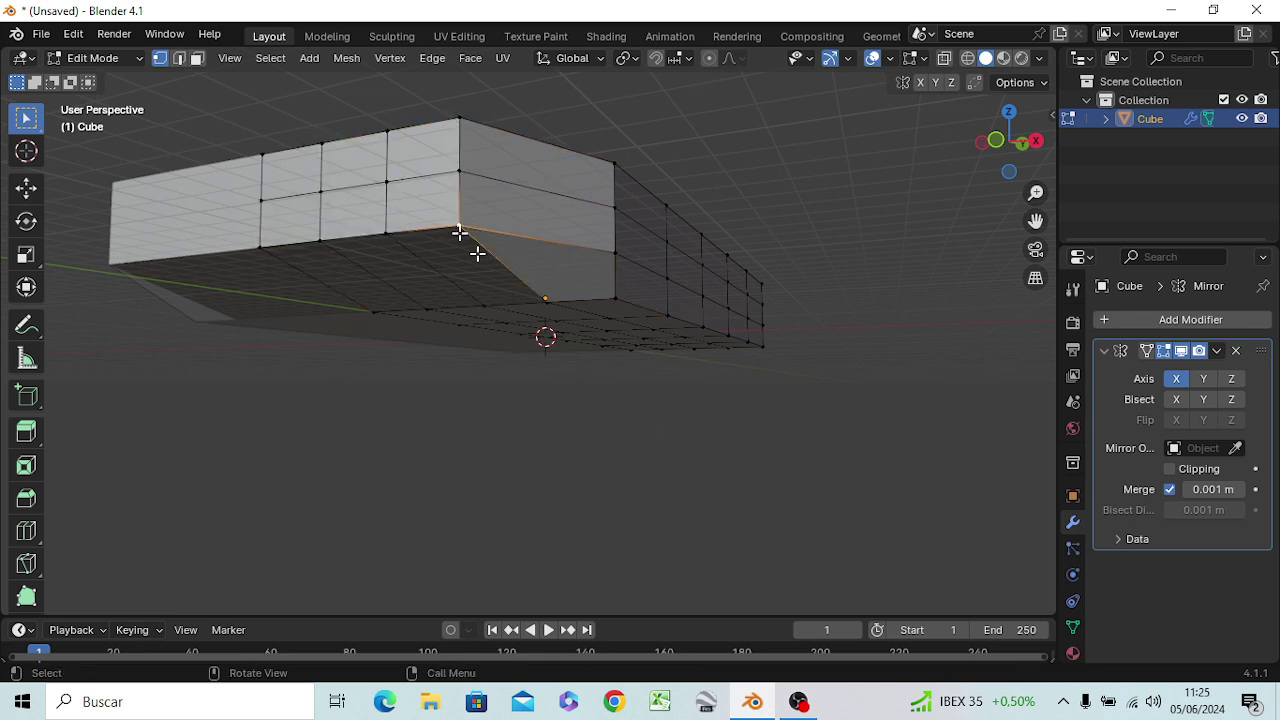
shift+click(612, 296)
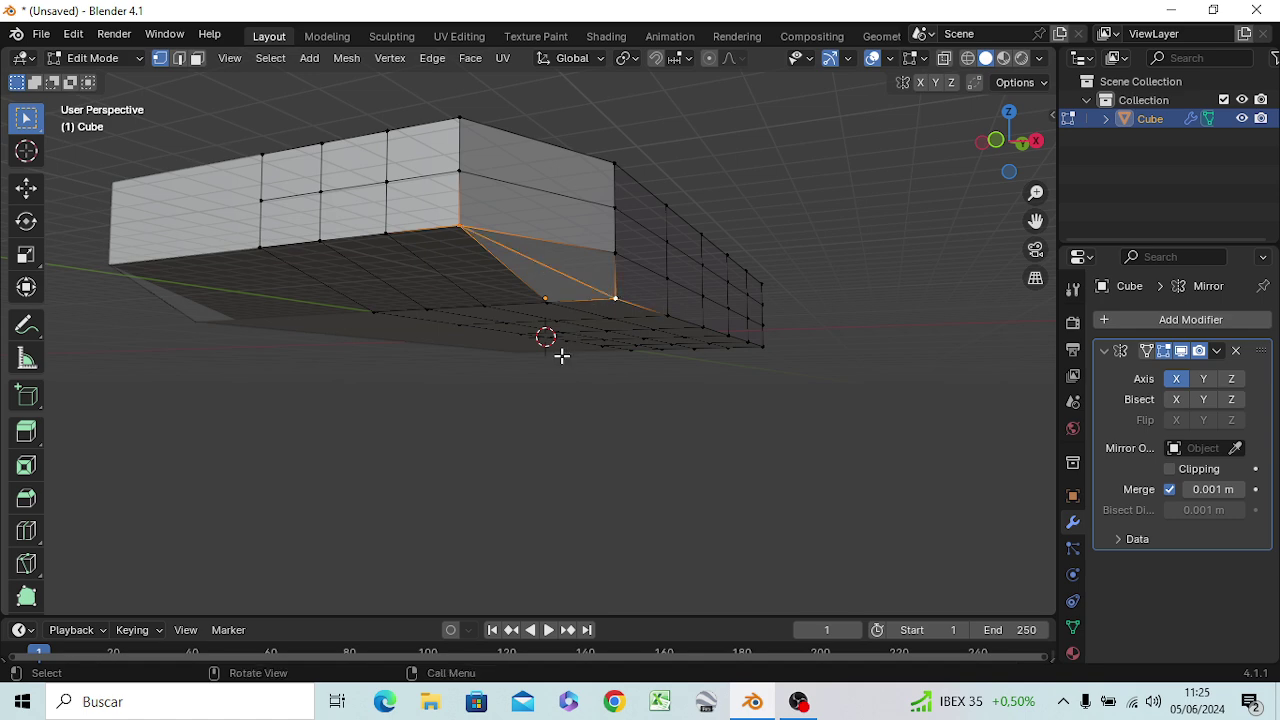
mouse_move(566, 361)
middle_down()
mouse_move(583, 482)
mouse_move(517, 477)
middle_up()
Add the last corner vertex and fill the gap with a new face
key(ctrl+z)
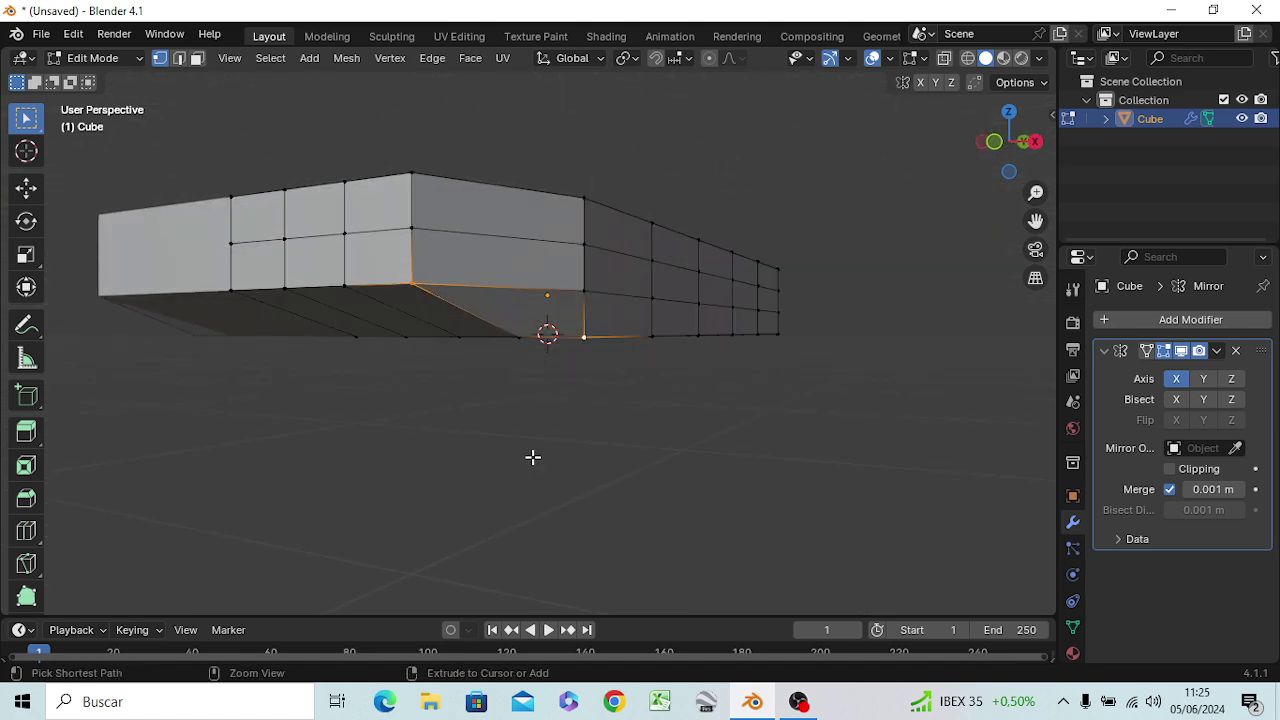
shift+click(589, 290)
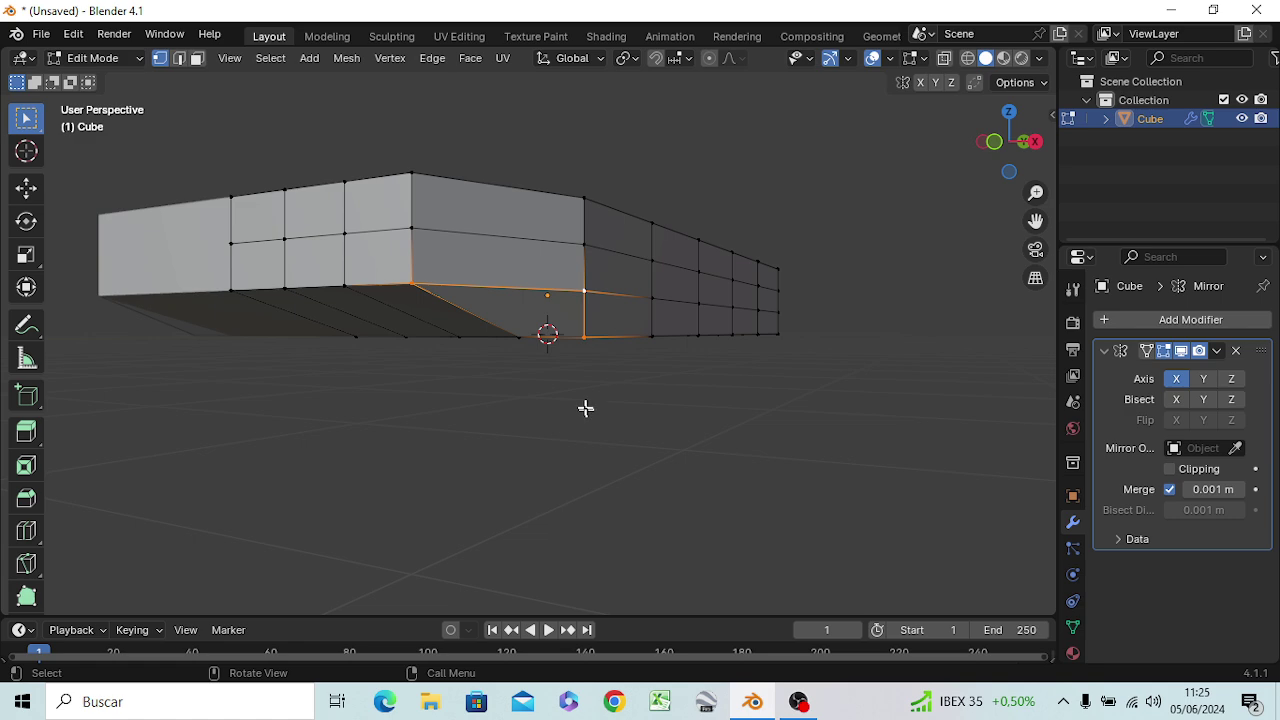
key(f)
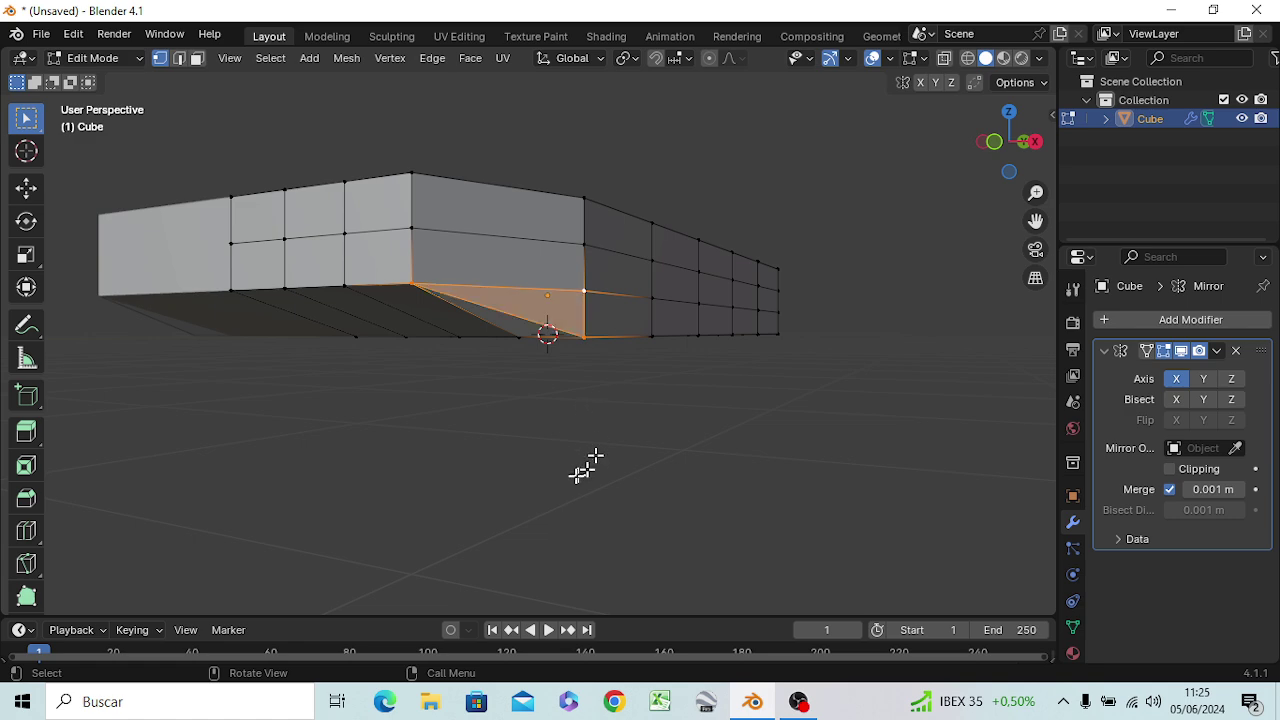
mouse_move(583, 463)
middle_down()
mouse_move(634, 436)
mouse_move(620, 471)
middle_up()
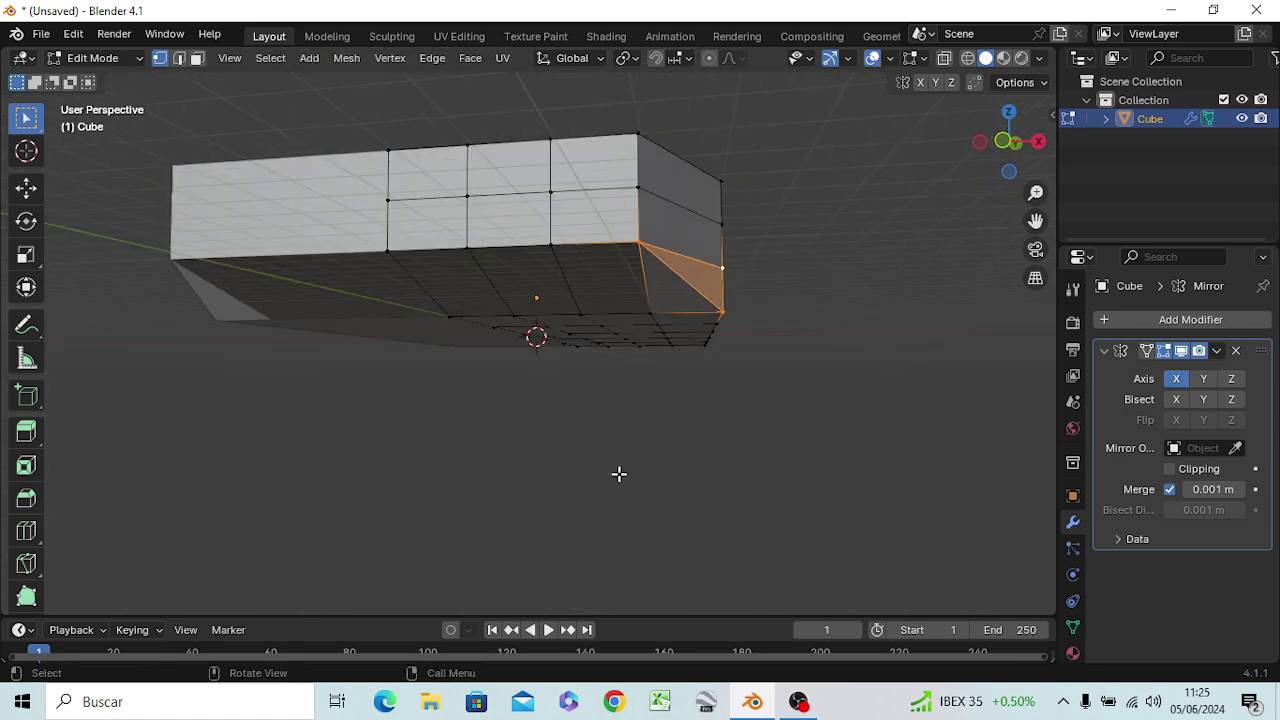
mouse_move(670, 302)
middle_down()
mouse_move(793, 296)
mouse_move(791, 314)
mouse_move(769, 297)
mouse_move(625, 336)
mouse_move(637, 320)
middle_up()
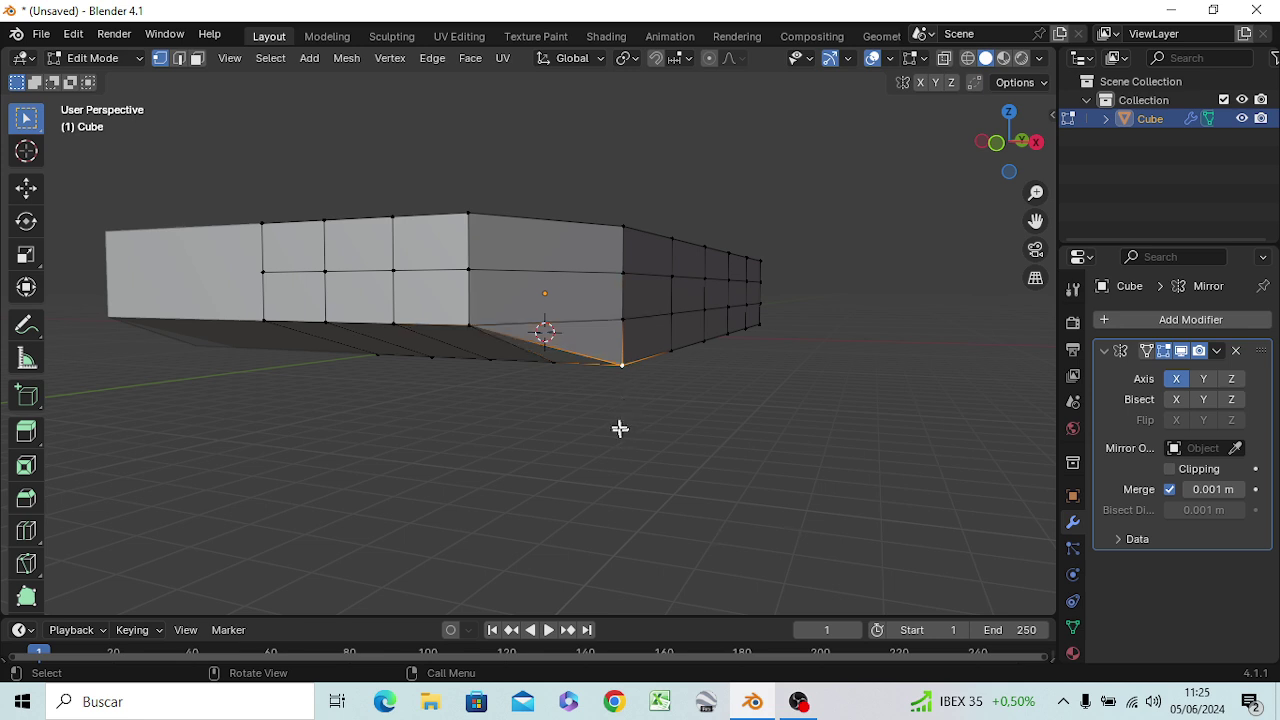
click(567, 353)
middle_drag(457, 429, 485, 432)
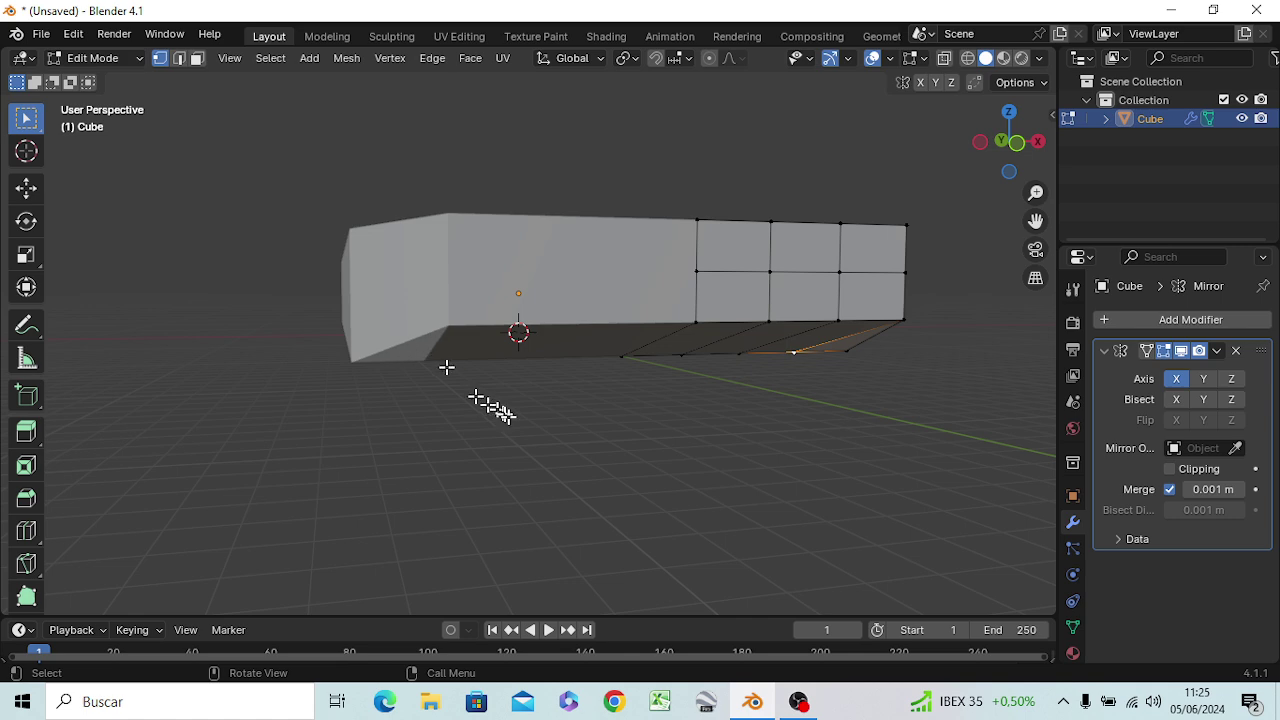
Select the two front end faces and extrude them about 8.7 m forward along Y
mouse_move(538, 438)
middle_down()
mouse_move(510, 472)
mouse_move(409, 486)
mouse_move(457, 443)
mouse_move(494, 463)
middle_up()
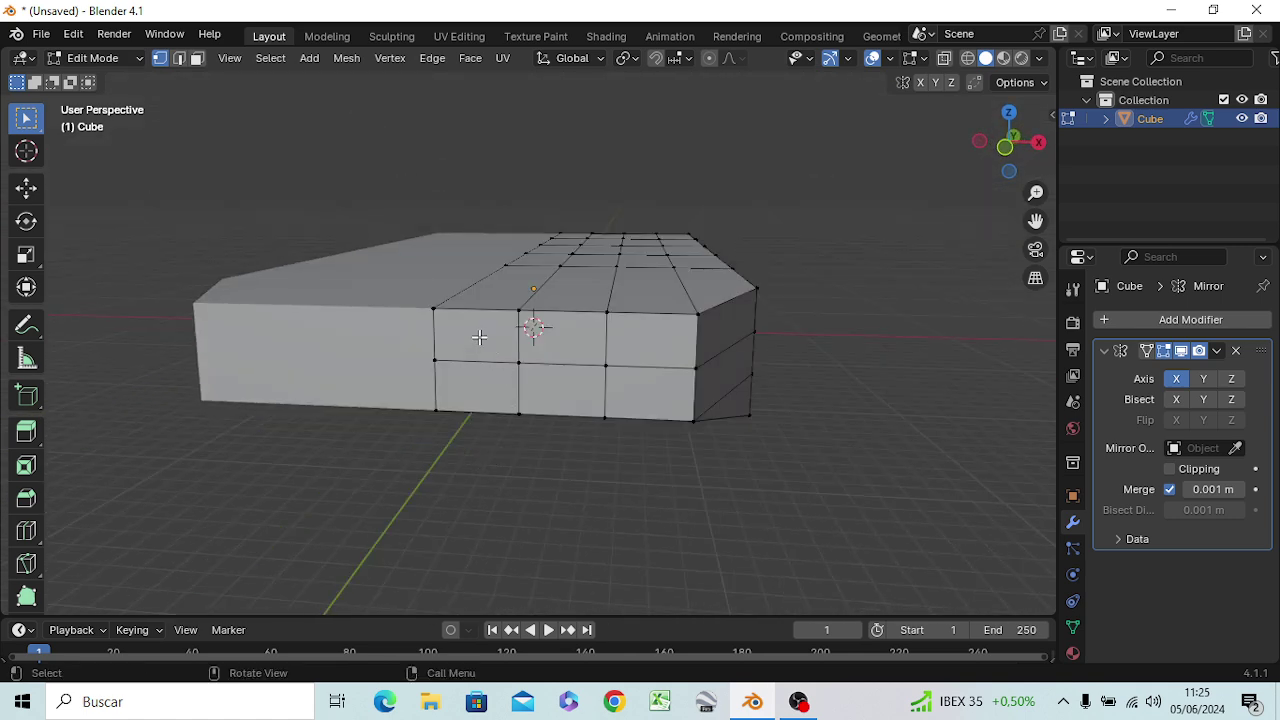
key(3)
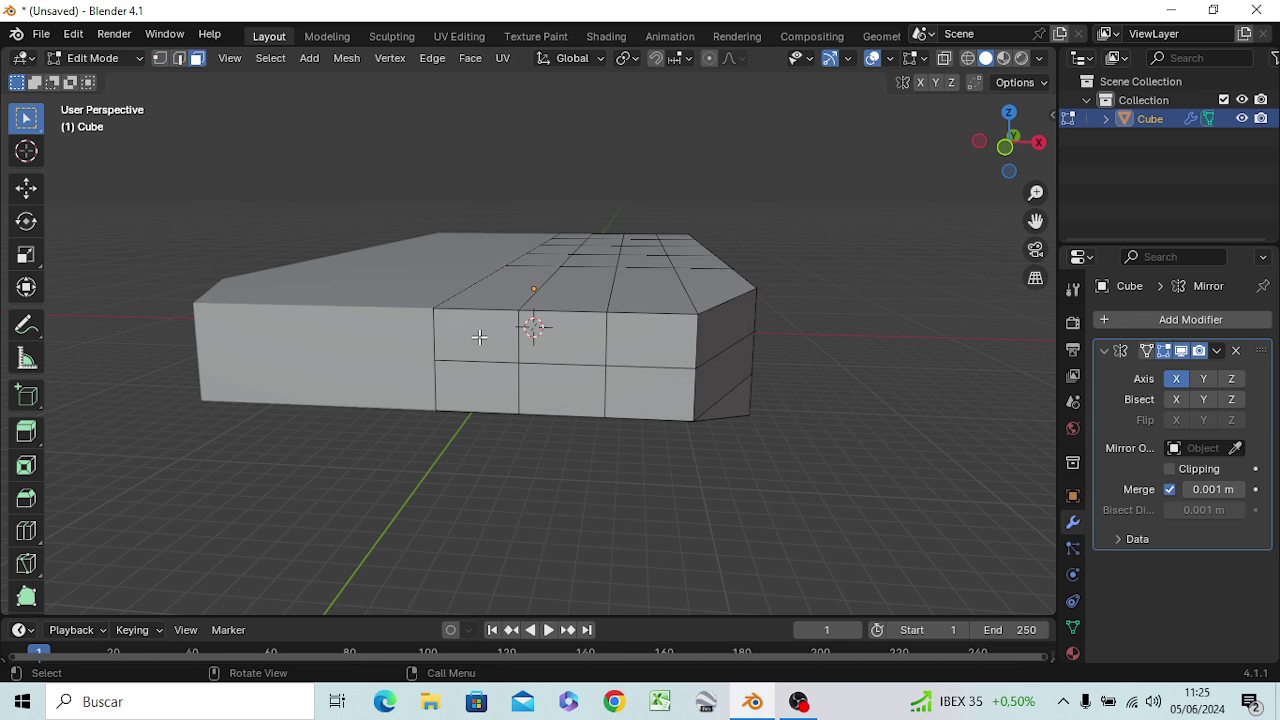
click(479, 337)
shift+click(566, 348)
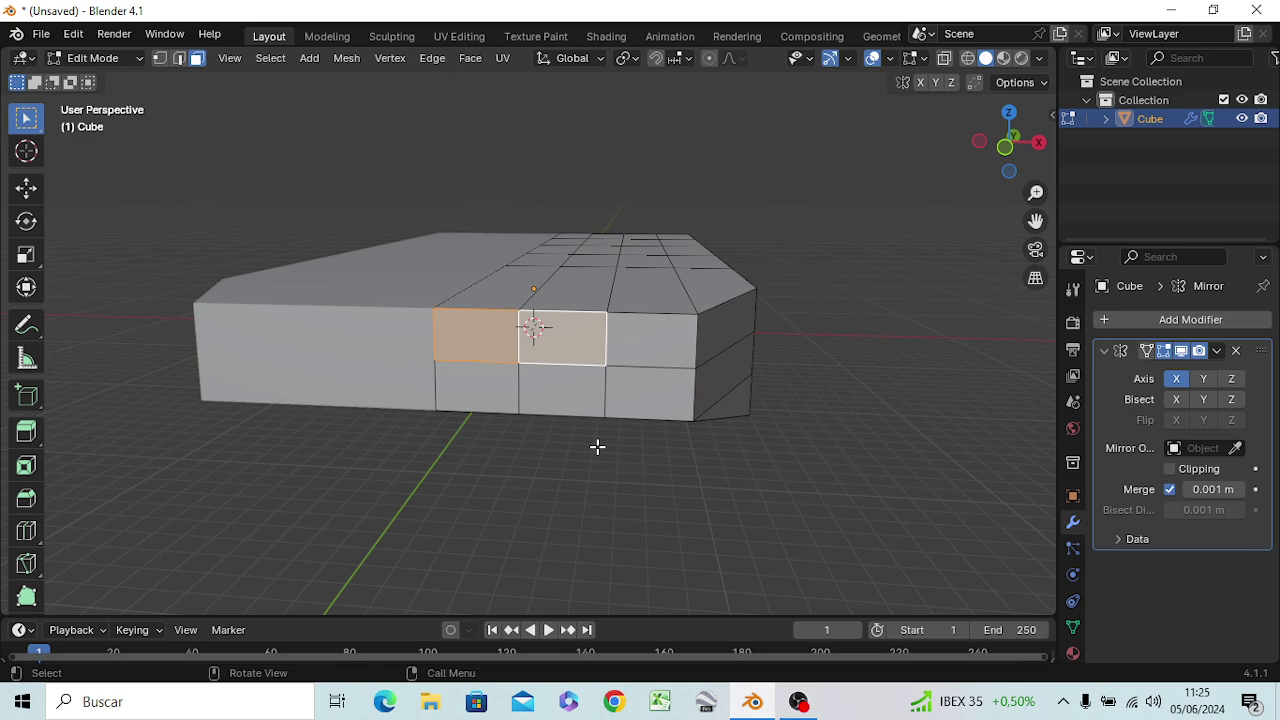
key(KP_3)
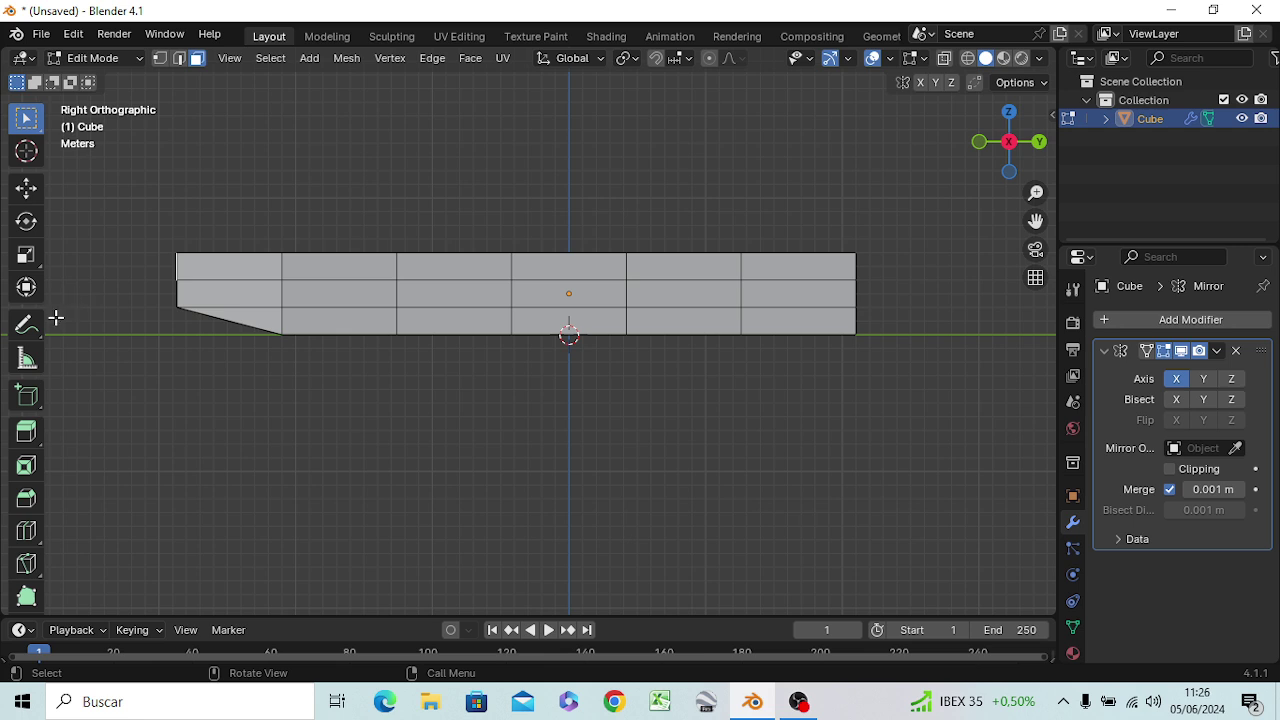
key(e)
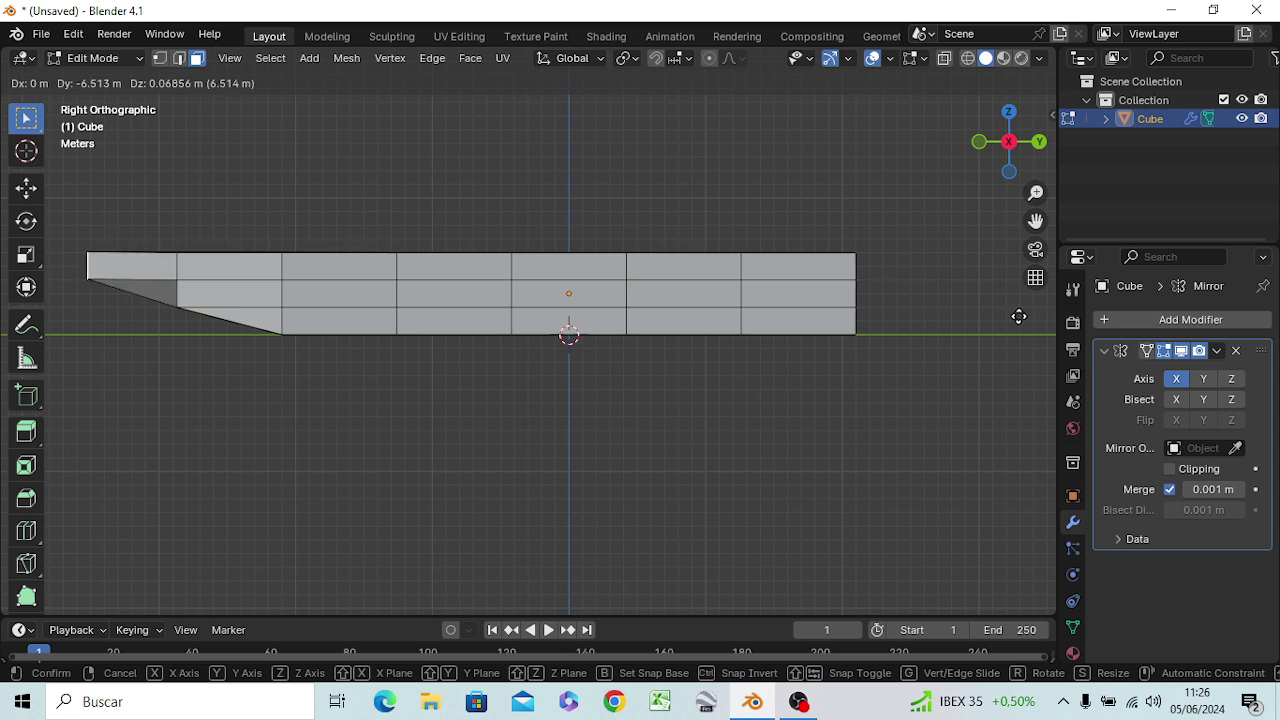
key(y)
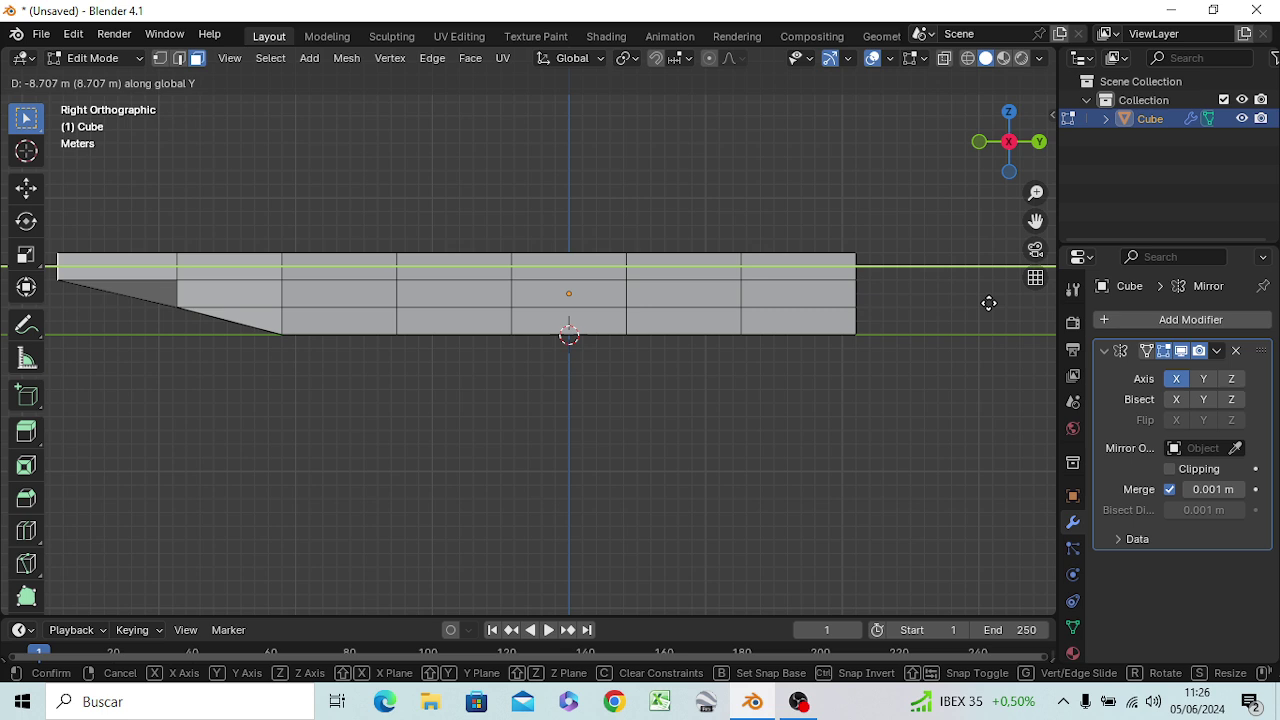
click(988, 303)
middle_drag(557, 451, 572, 470)
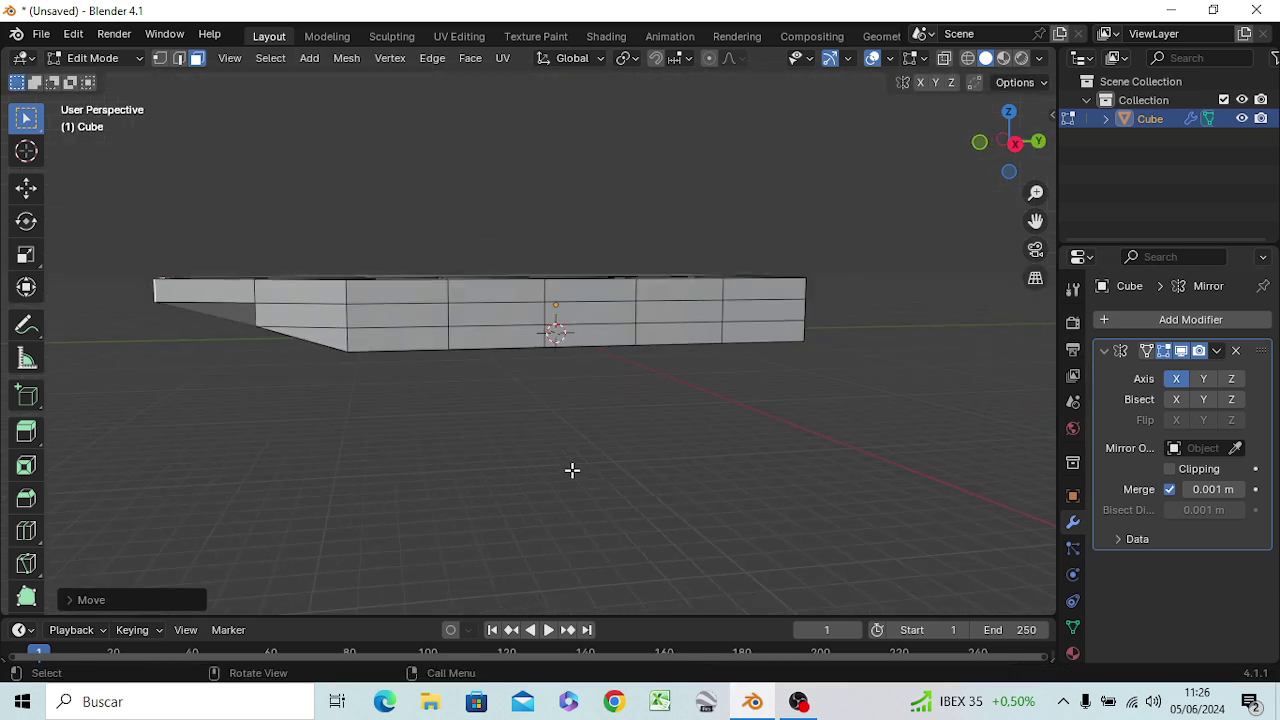
In Right Ortho view, scale the nose tip along Z to flatten it
key(KP_3)
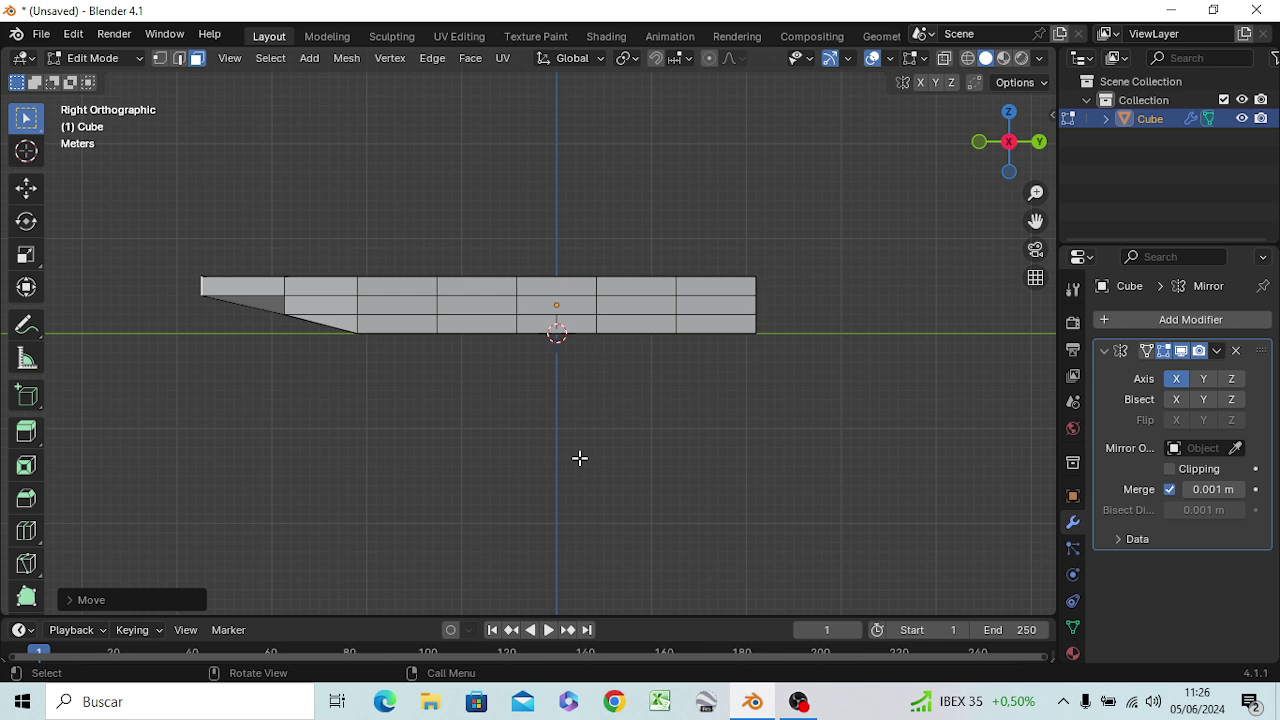
scroll(294, 369, up, 3)
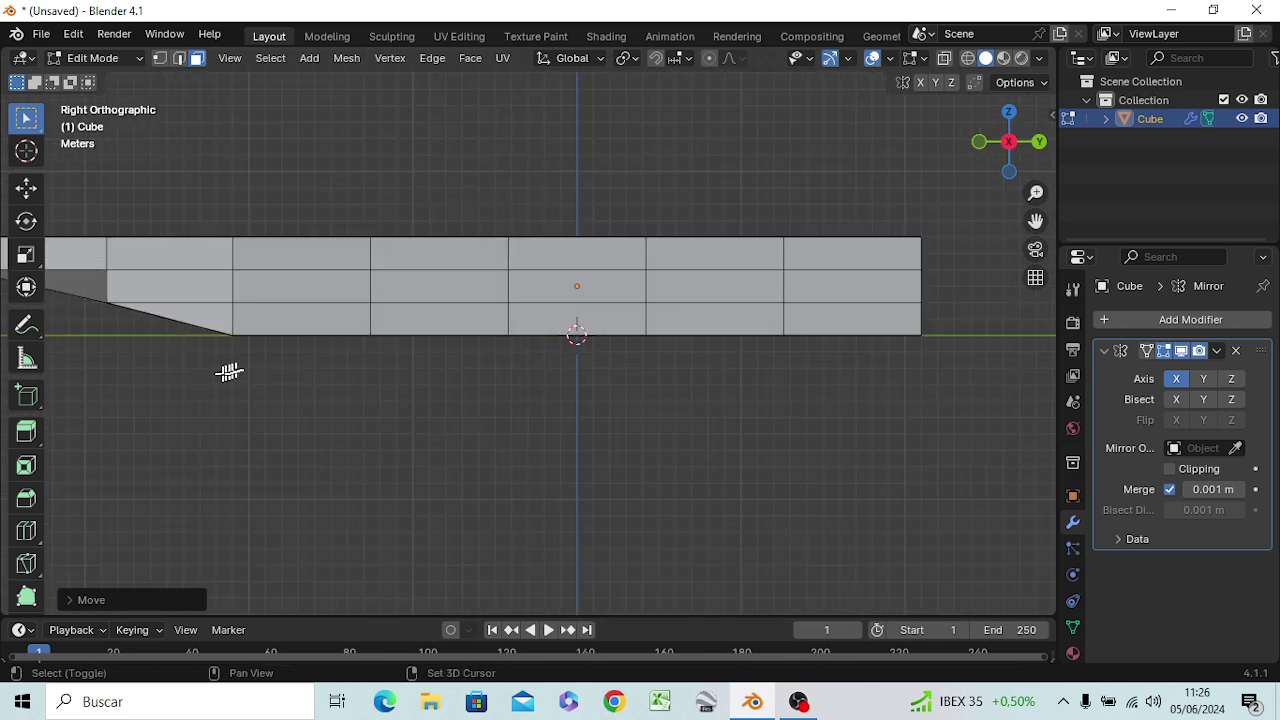
mouse_move(229, 372)
shift+middle_down()
mouse_move(523, 397)
mouse_move(589, 417)
shift+middle_up()
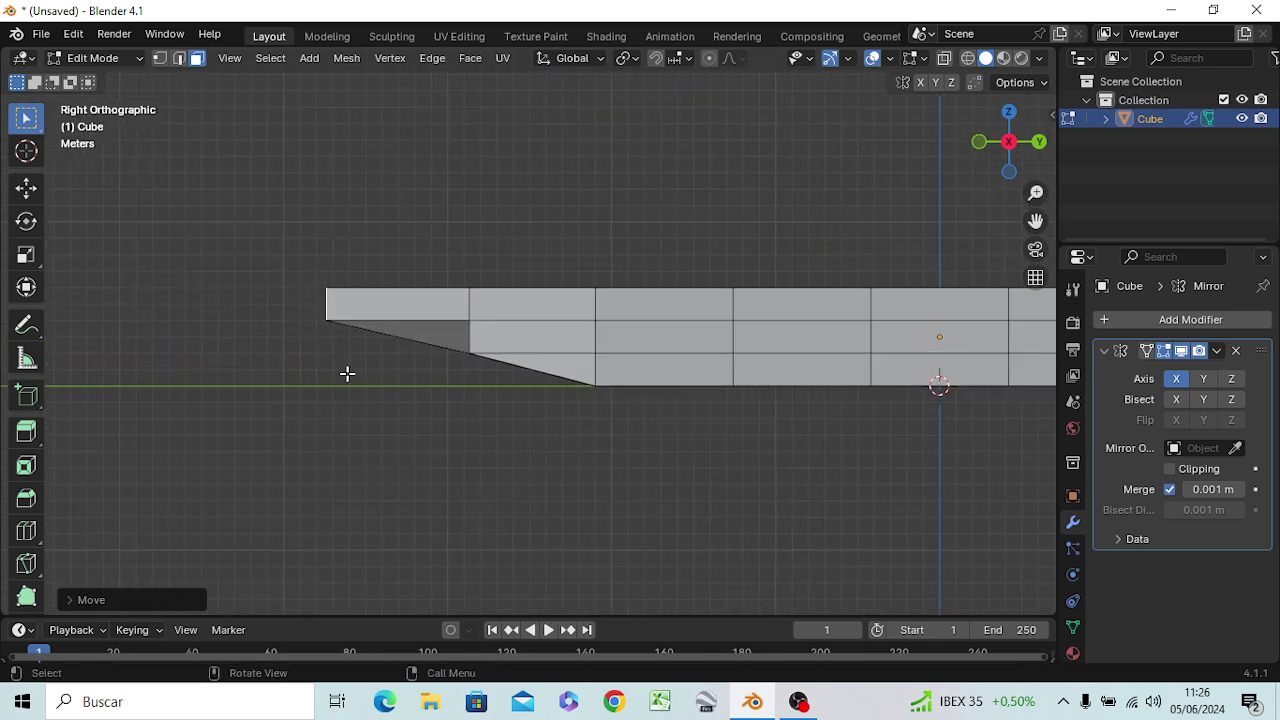
key(s)
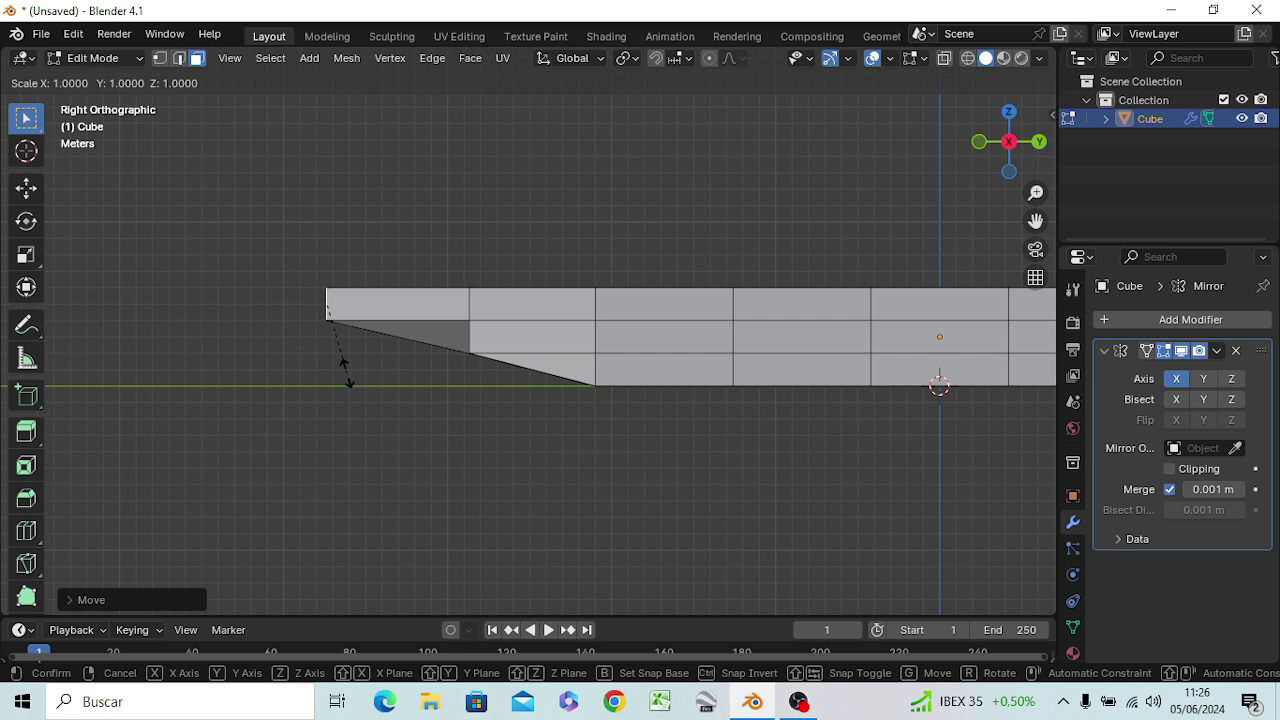
key(z)
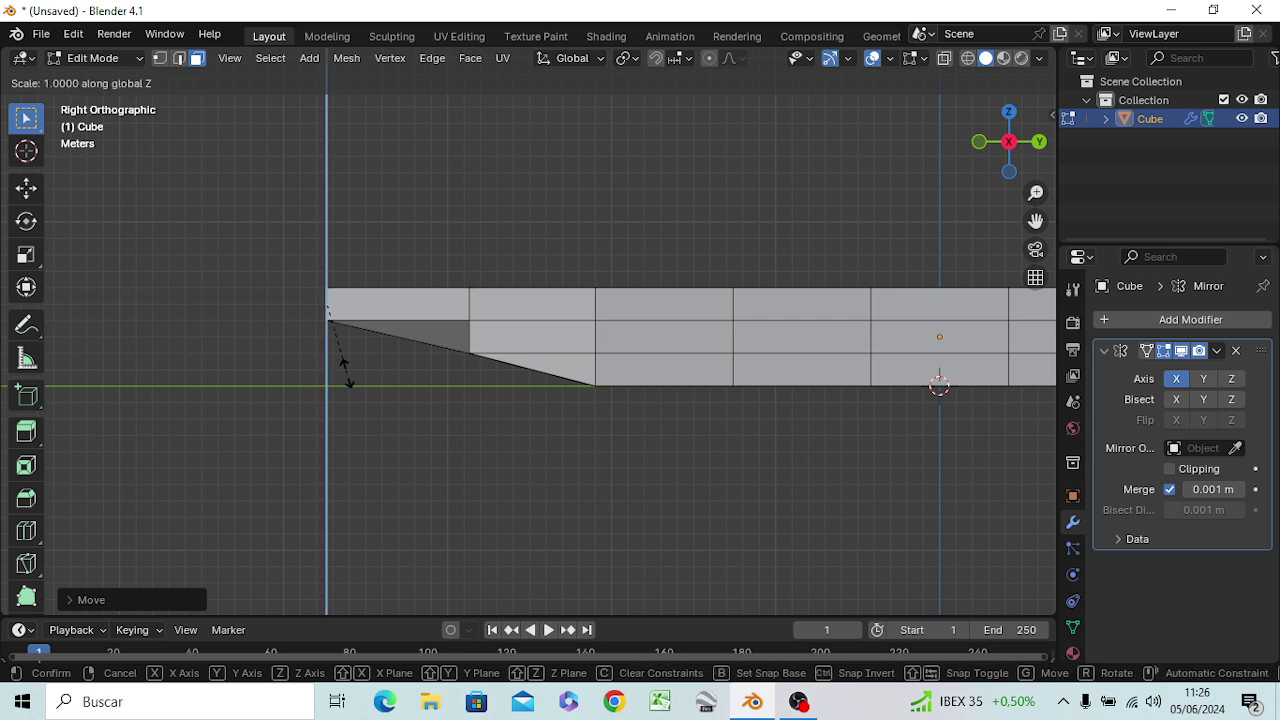
click(330, 308)
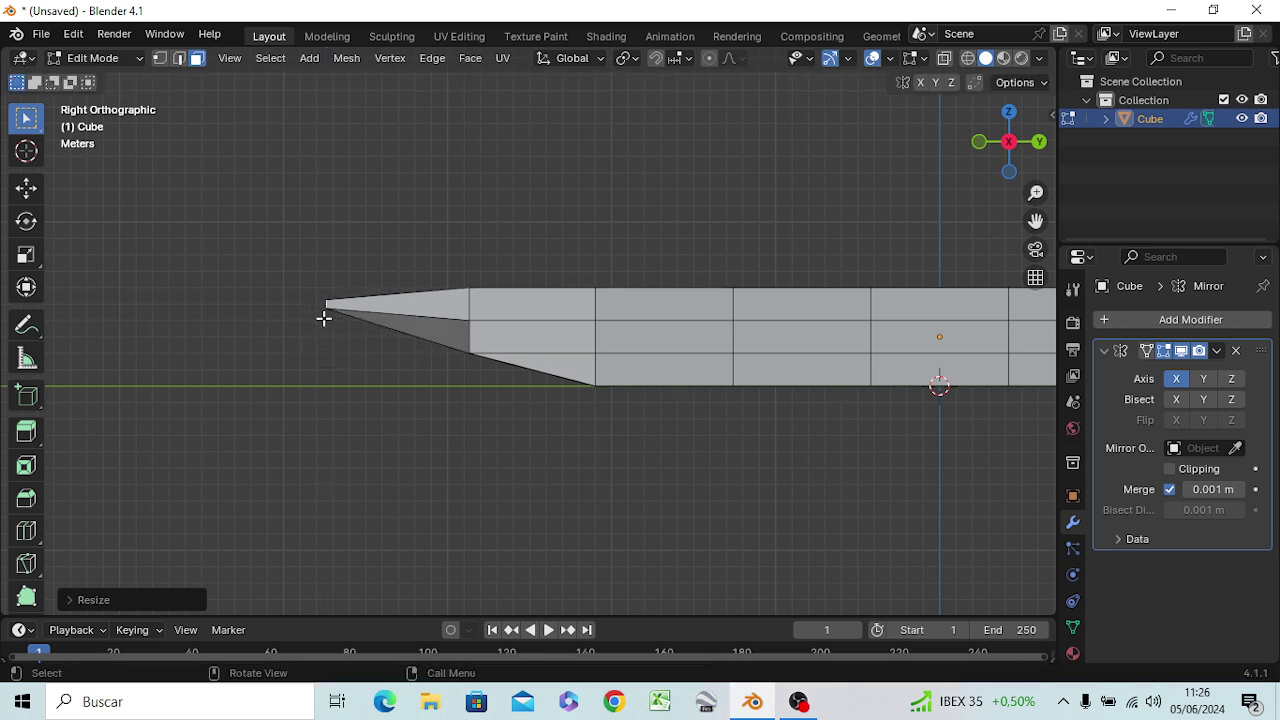
Push the tip further forward along Y, then raise it about 5.5 m along Z
key(g)
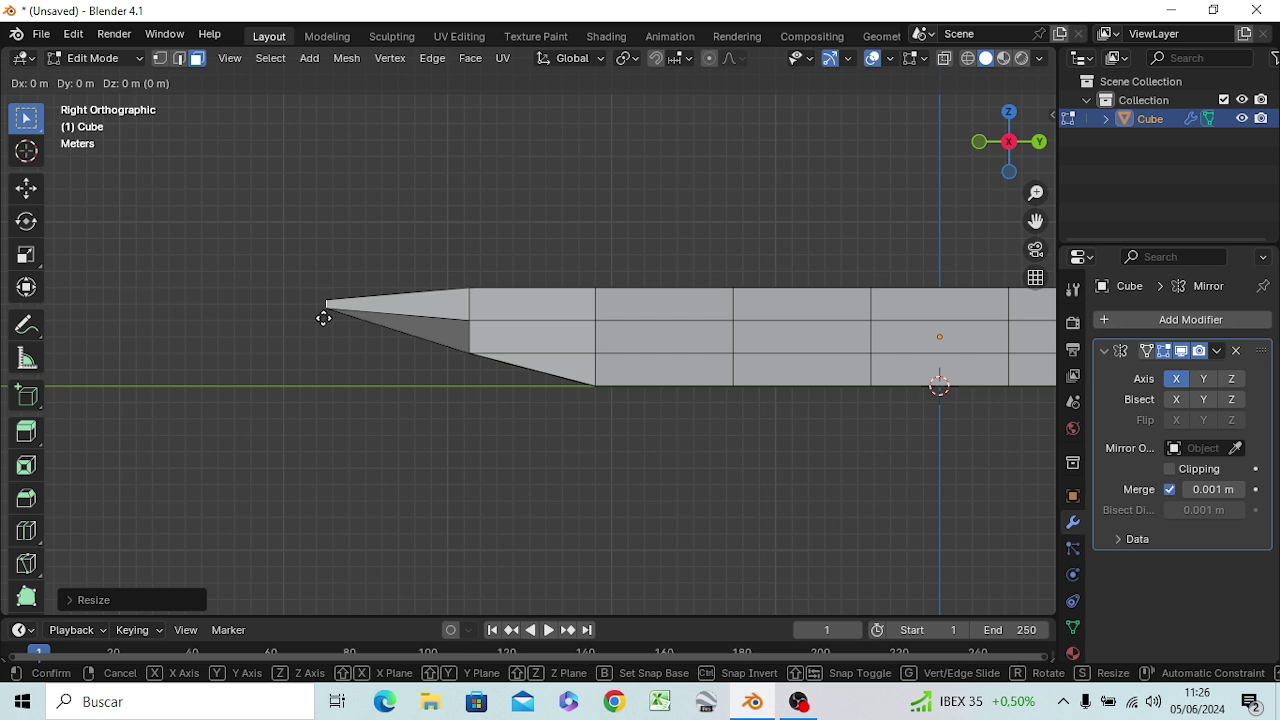
key(y)
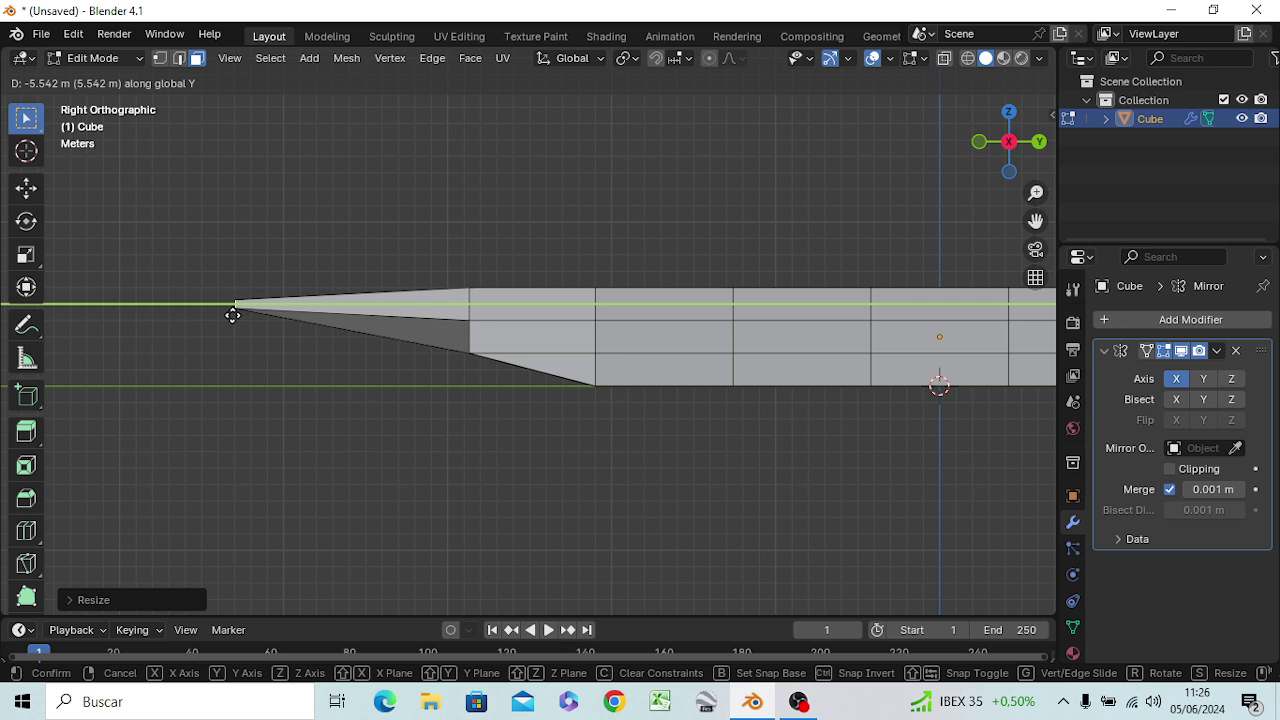
click(189, 308)
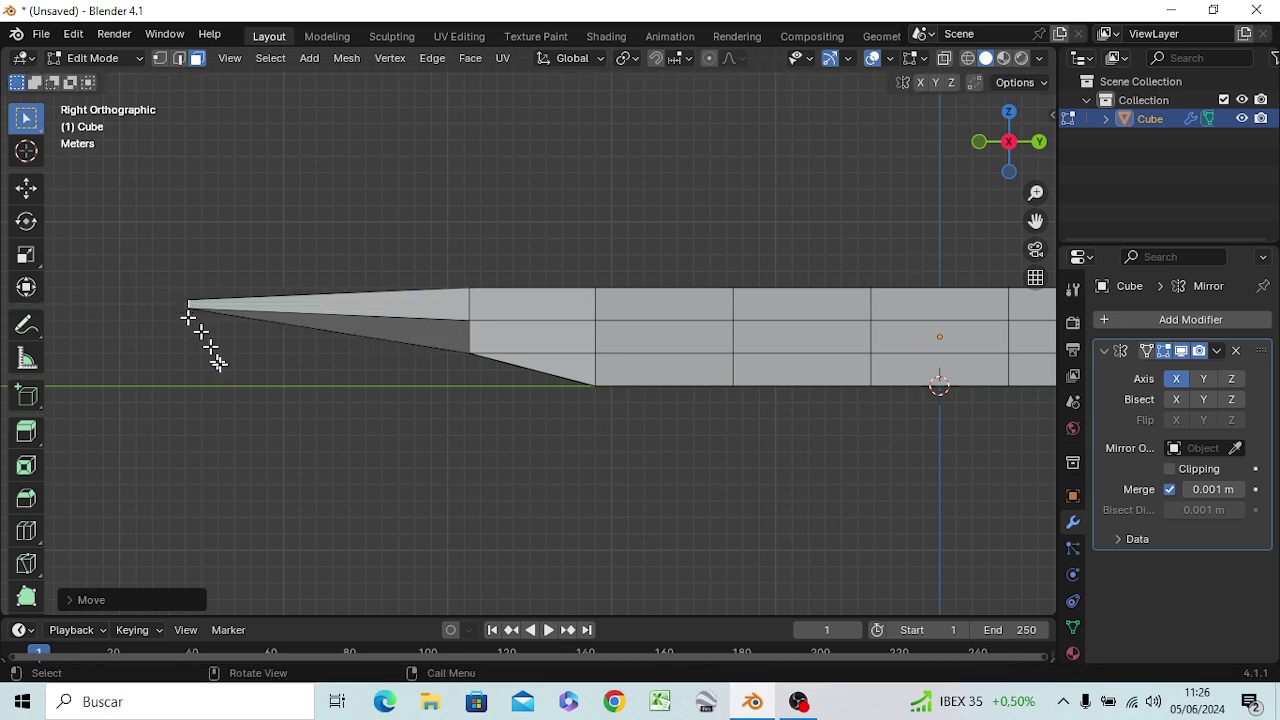
key(g)
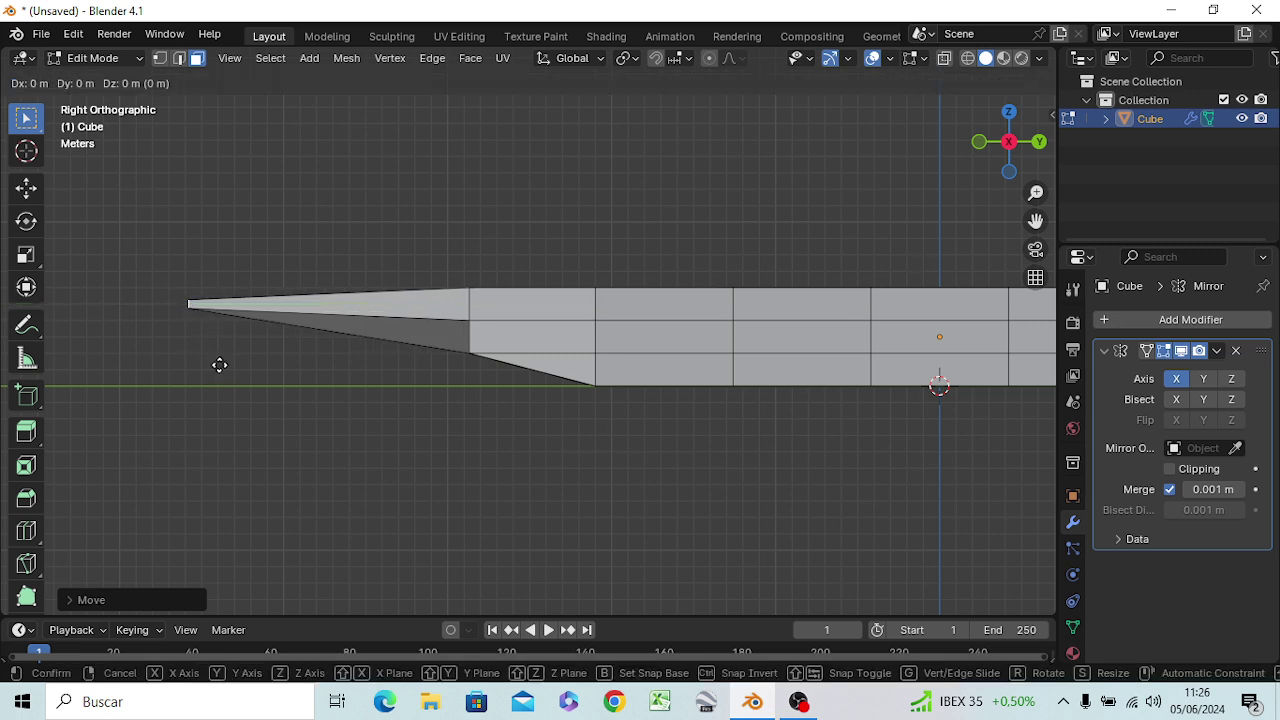
key(z)
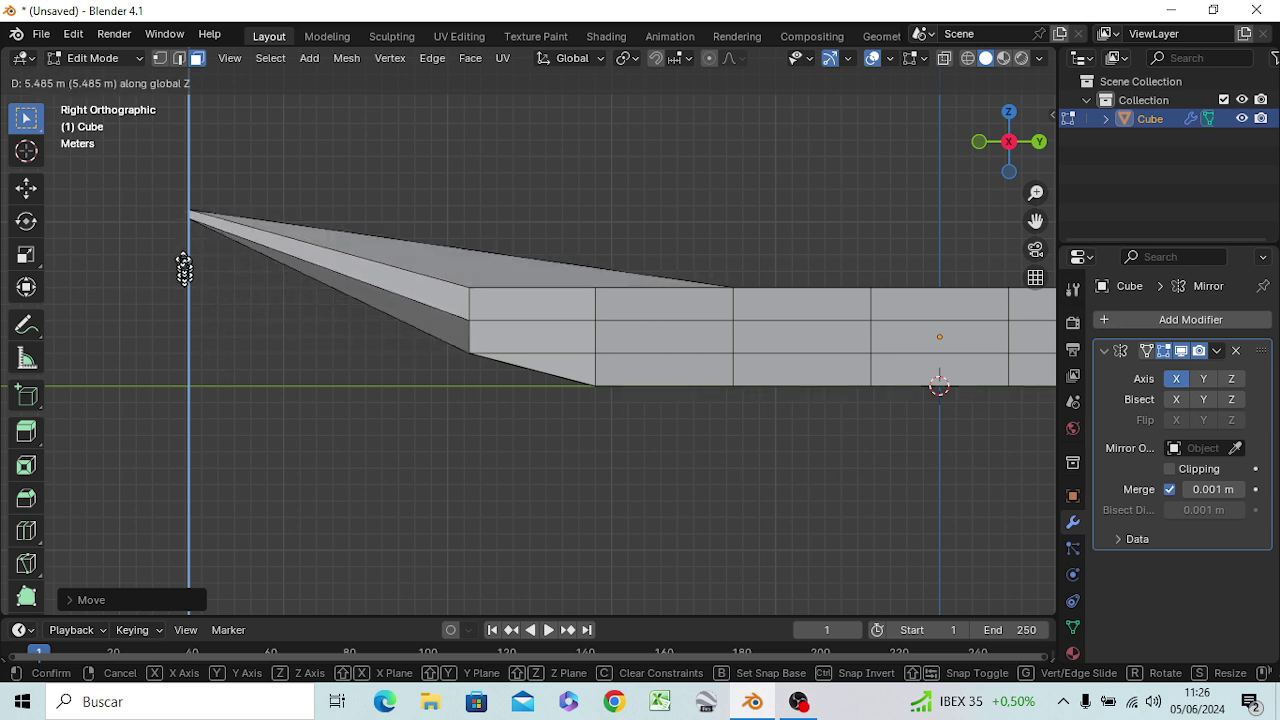
click(174, 233)
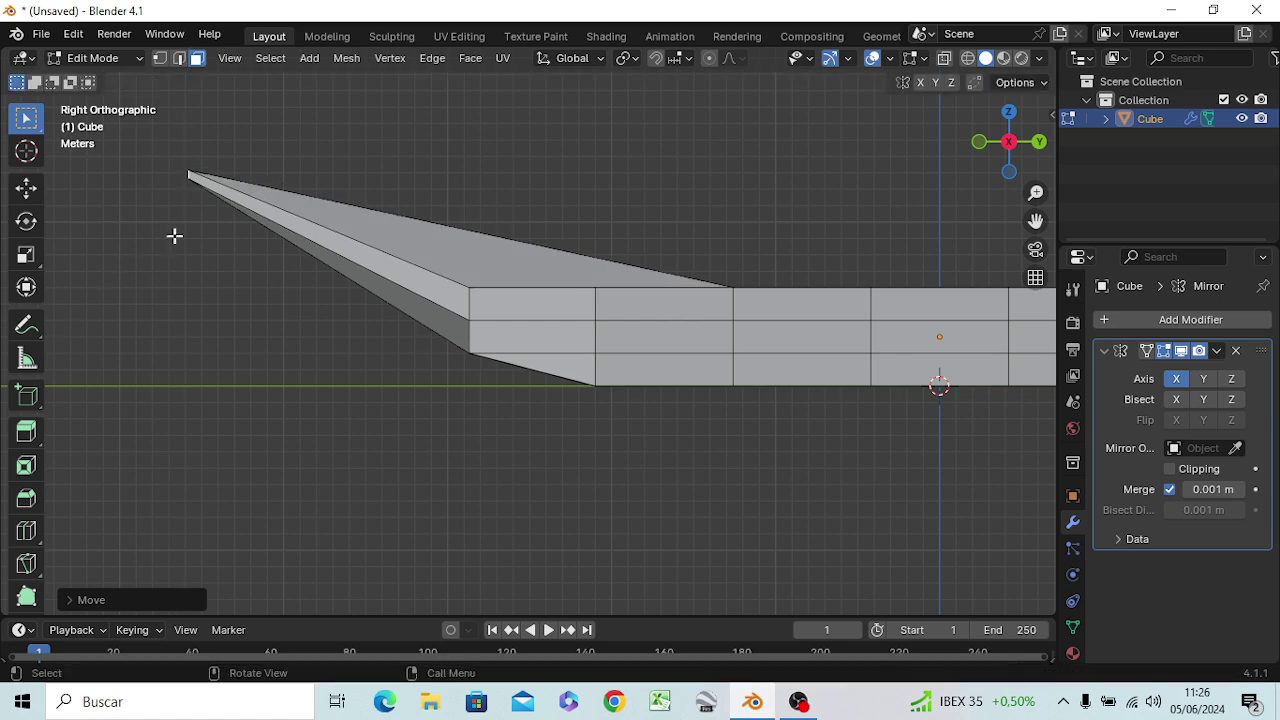
mouse_move(229, 408)
middle_down()
mouse_move(205, 492)
mouse_move(290, 492)
middle_up()
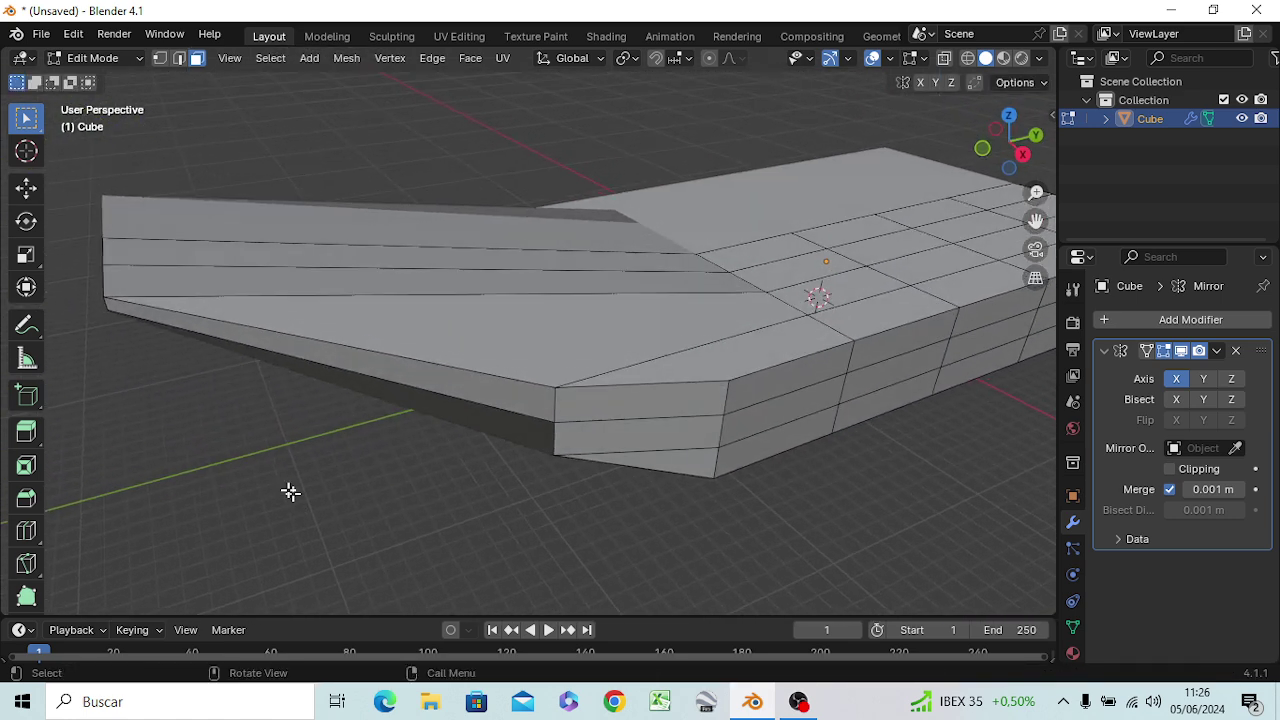
Fill a new triangular face between the nose tip vertex and a body vertex
key(1)
click(112, 297)
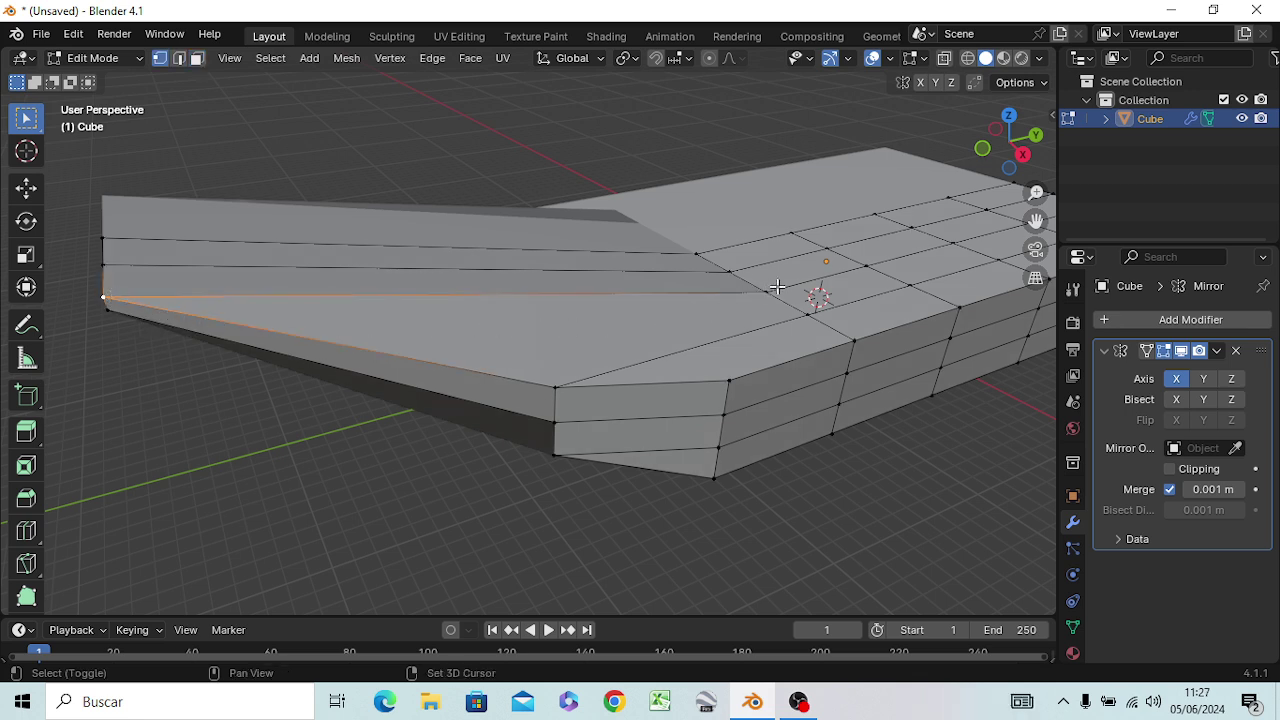
shift+click(807, 315)
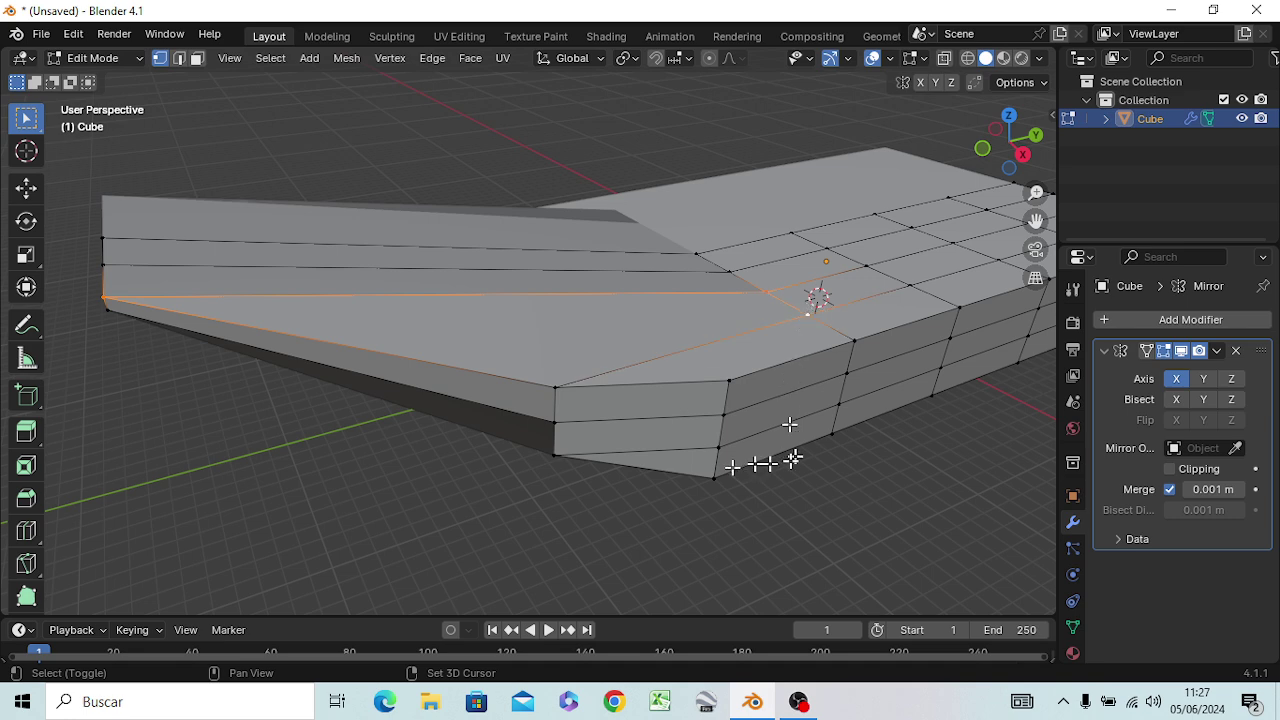
key(f)
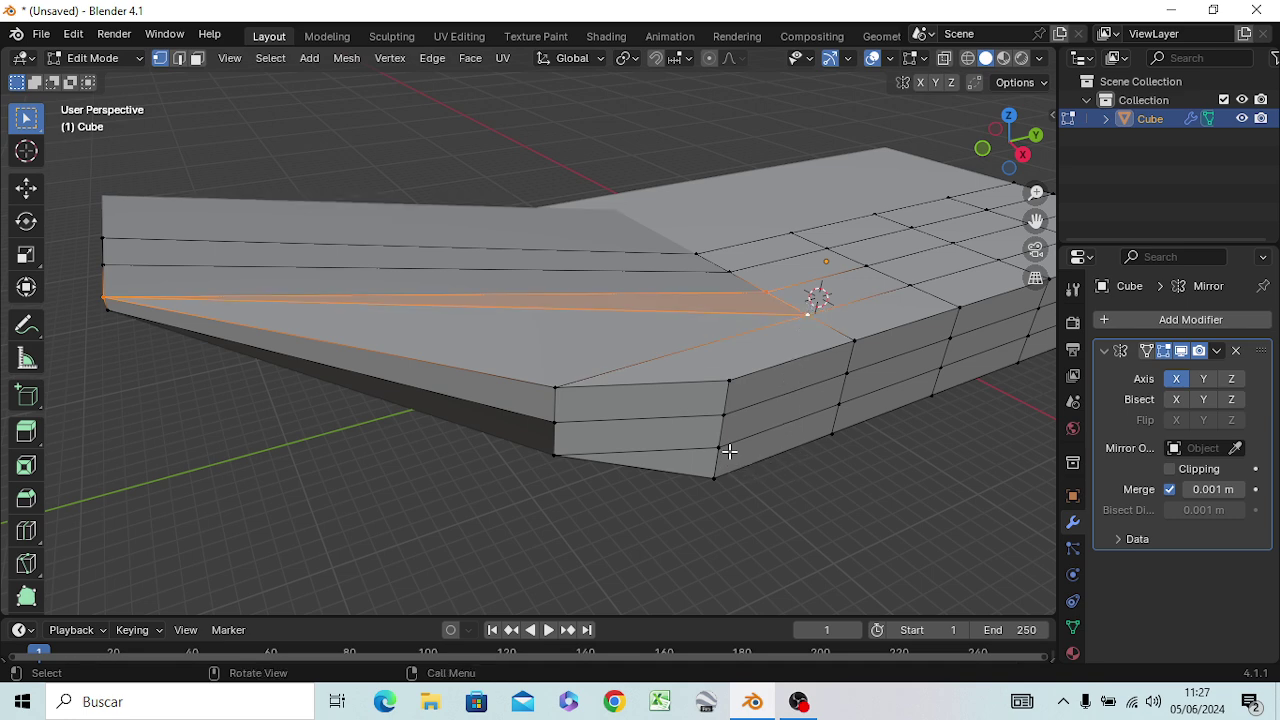
On the far side, select the narrow top-right face and start scaling it up
mouse_move(406, 400)
middle_down()
mouse_move(535, 362)
mouse_move(514, 371)
mouse_move(607, 443)
mouse_move(606, 403)
middle_up()
click(632, 230)
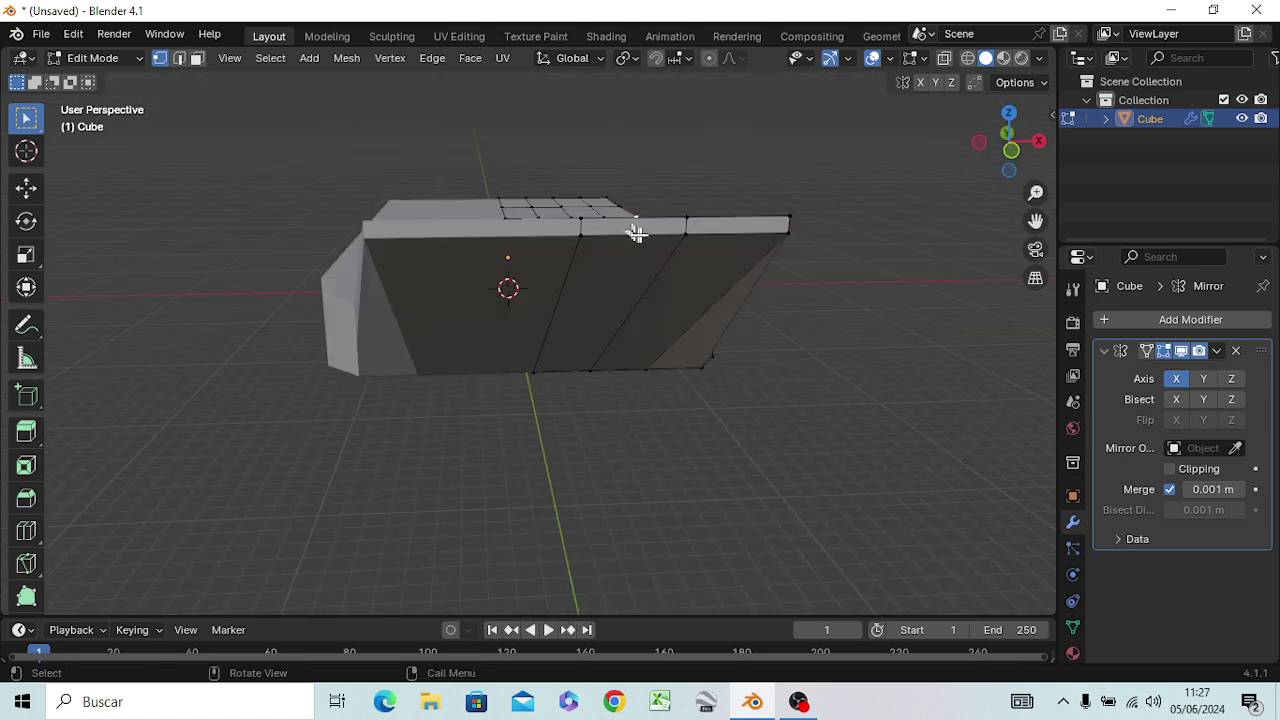
click(752, 222)
key(3)
click(758, 227)
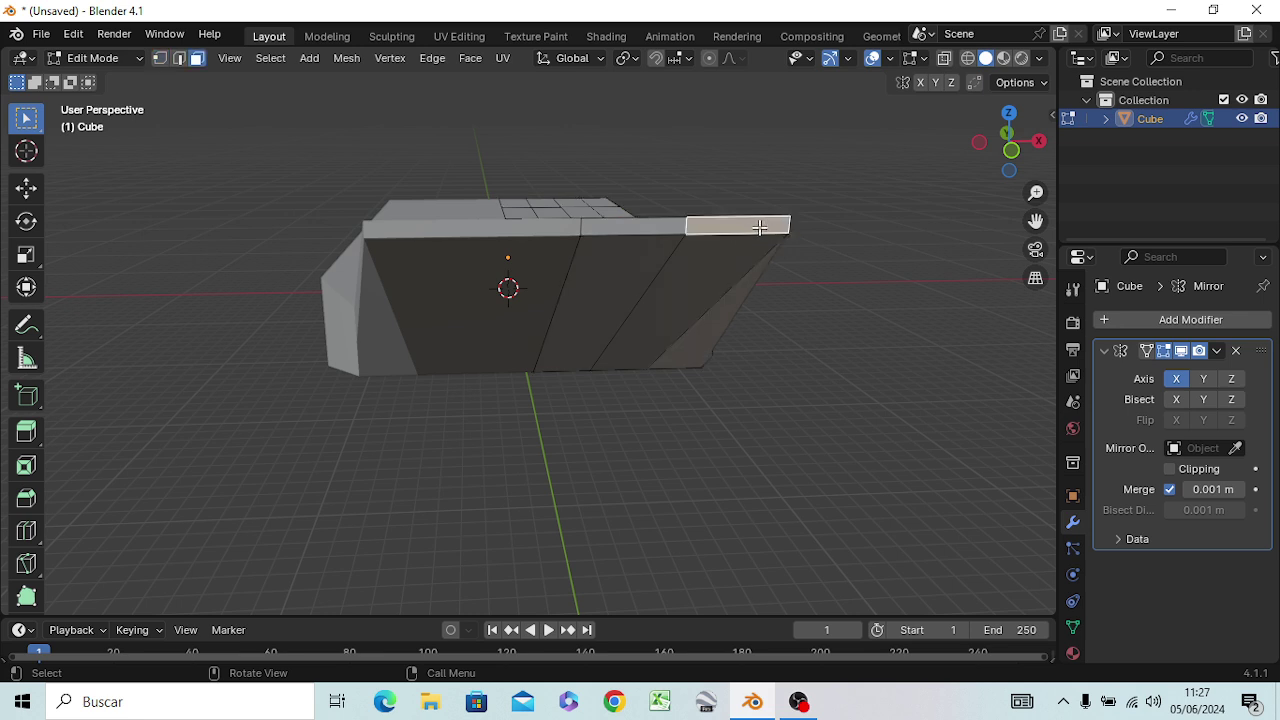
key(s)
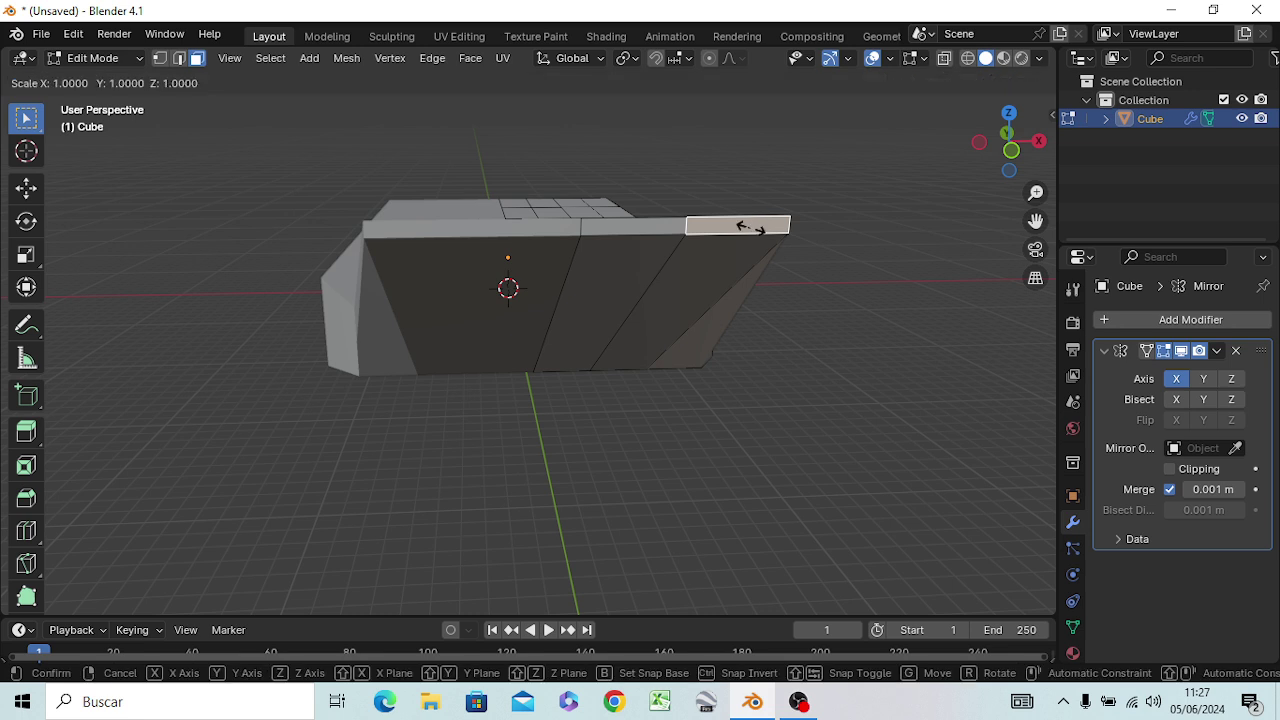
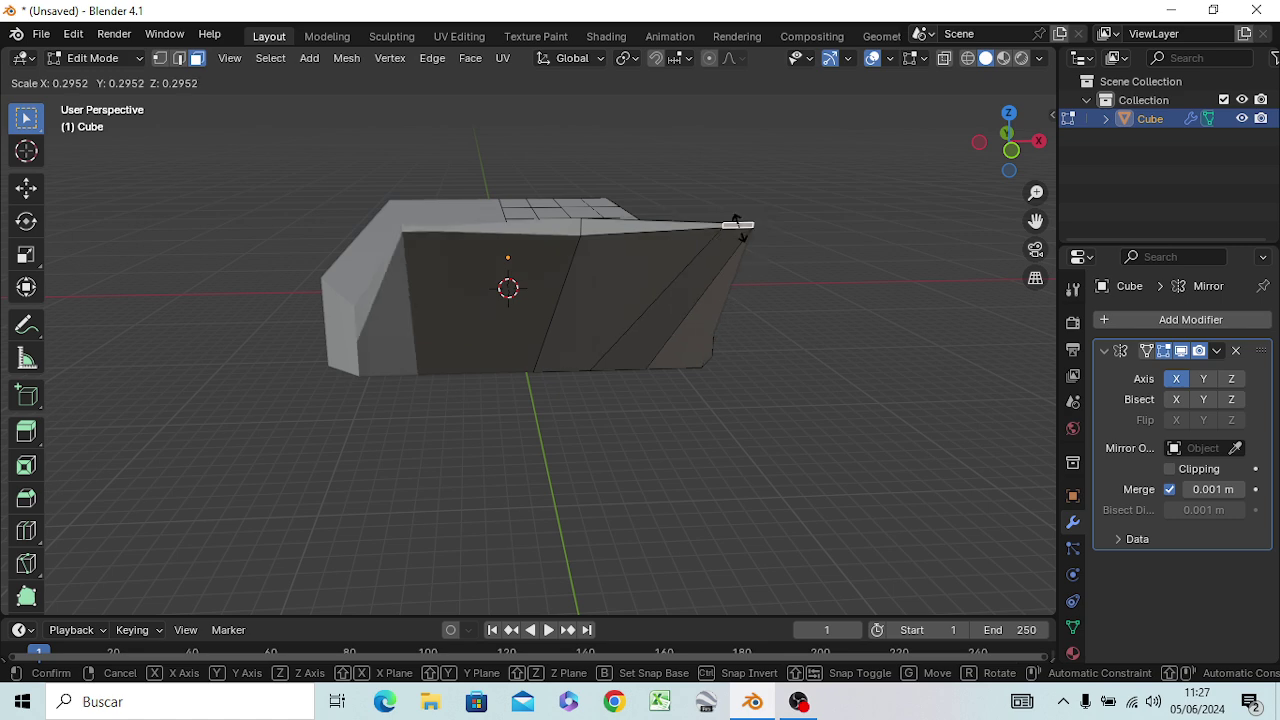
Scale the small top element down to 0.2952, then select the narrow front-top face
click(737, 225)
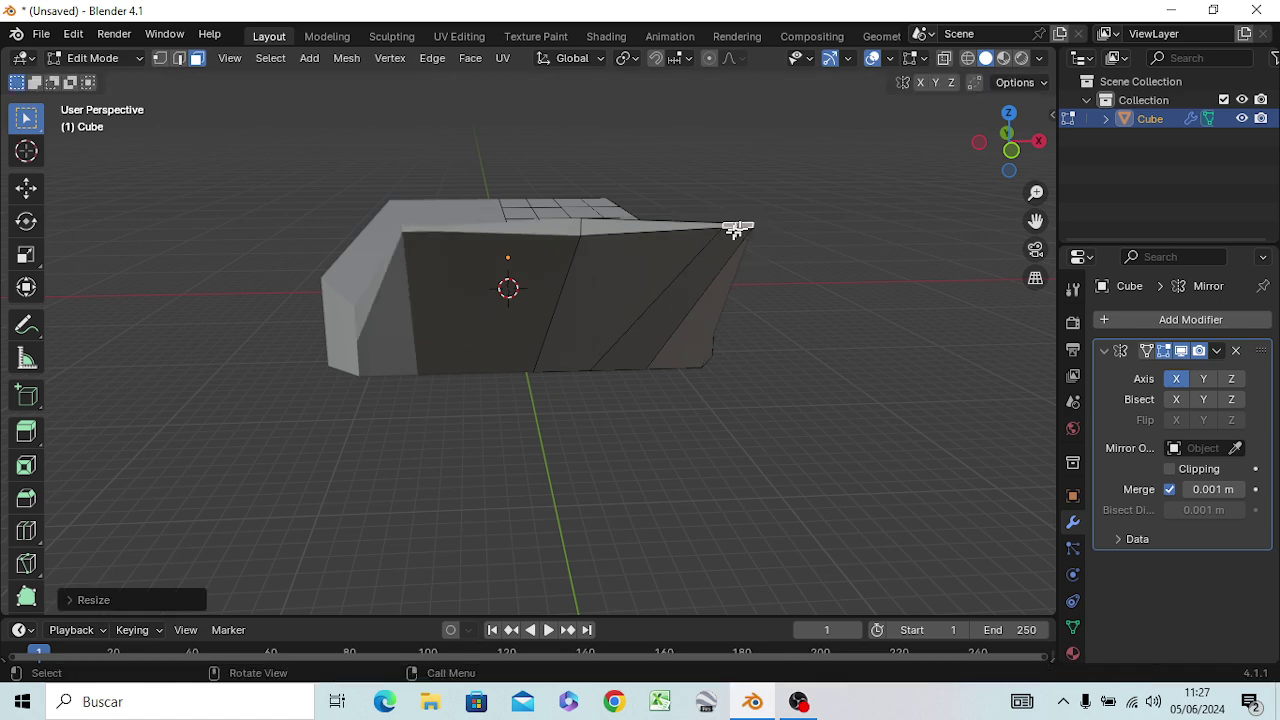
mouse_move(671, 368)
middle_down()
mouse_move(634, 429)
mouse_move(550, 335)
middle_up()
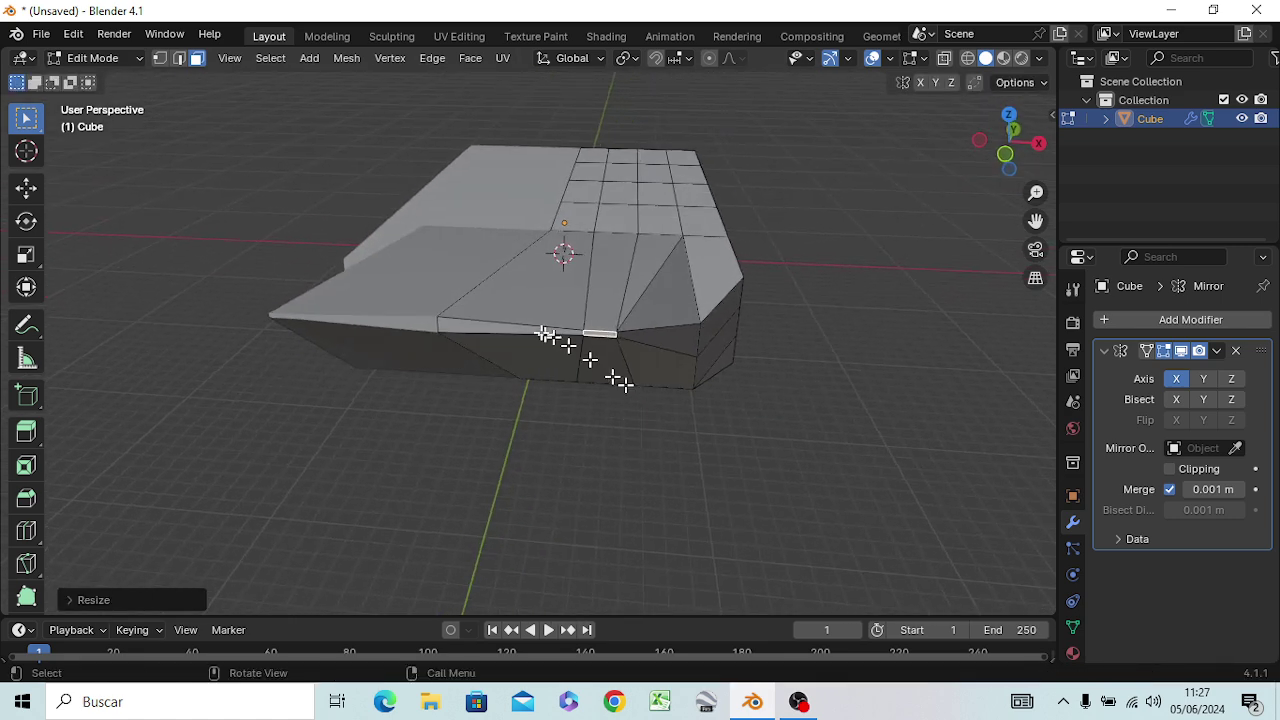
click(464, 325)
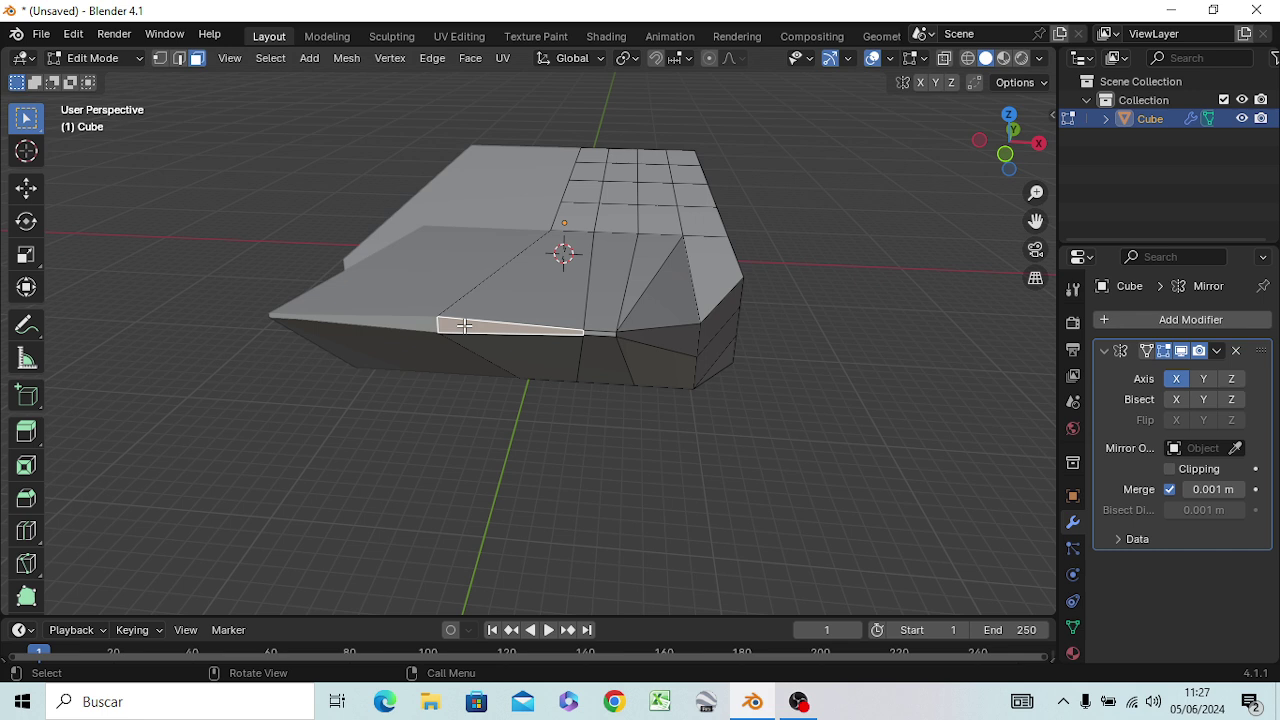
Loop-cut the front face with four cuts, leaving the new loops unslid
key(ctrl)
key(ctrl+r)
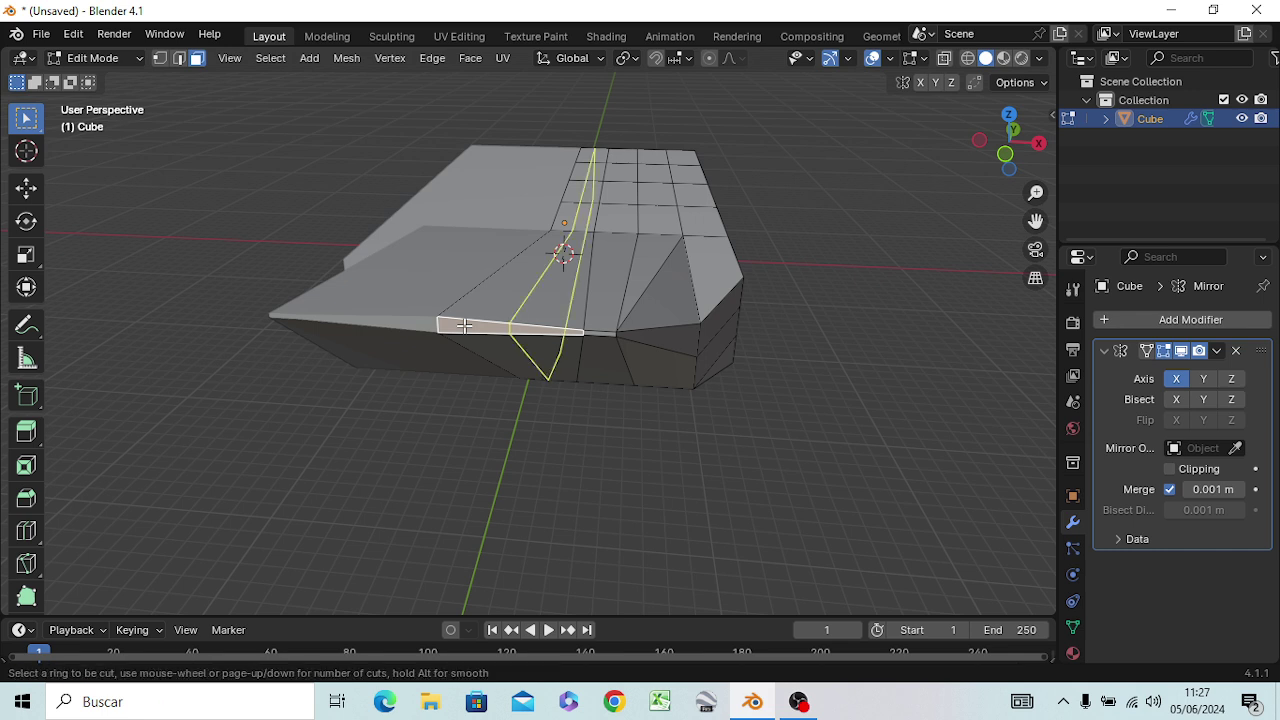
scroll(464, 325, up, 1)
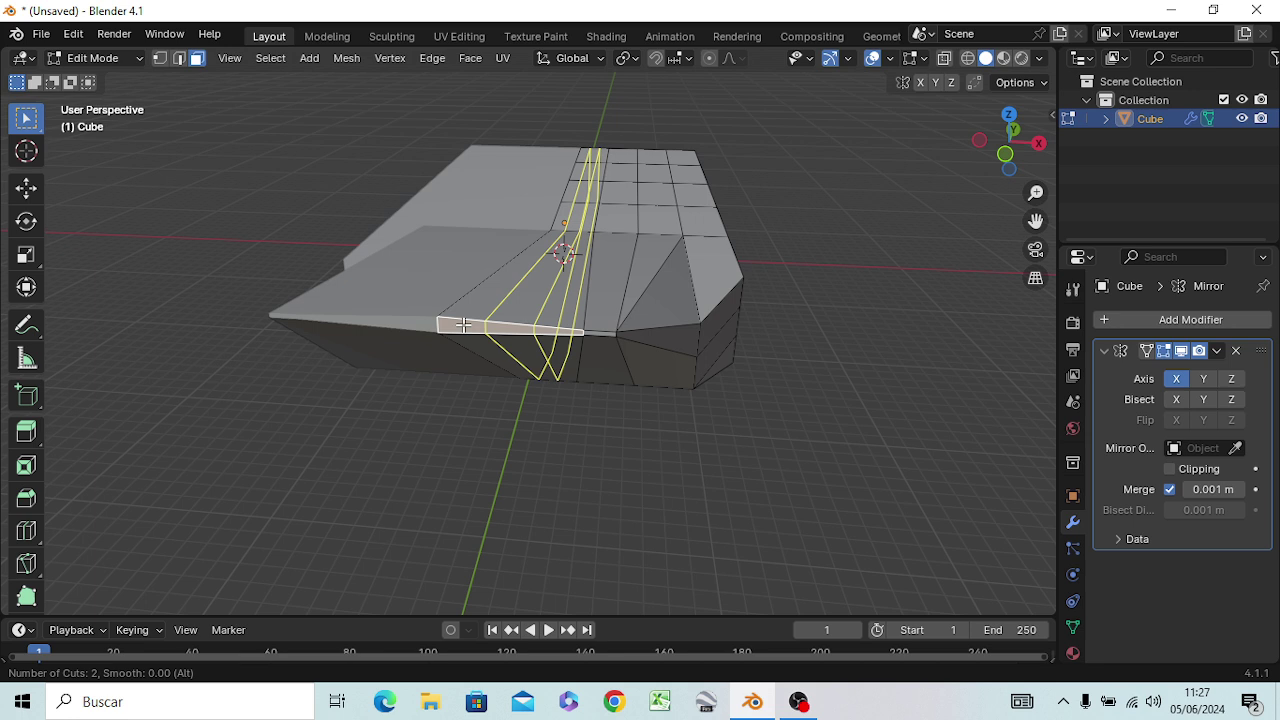
scroll(464, 325, up, 1)
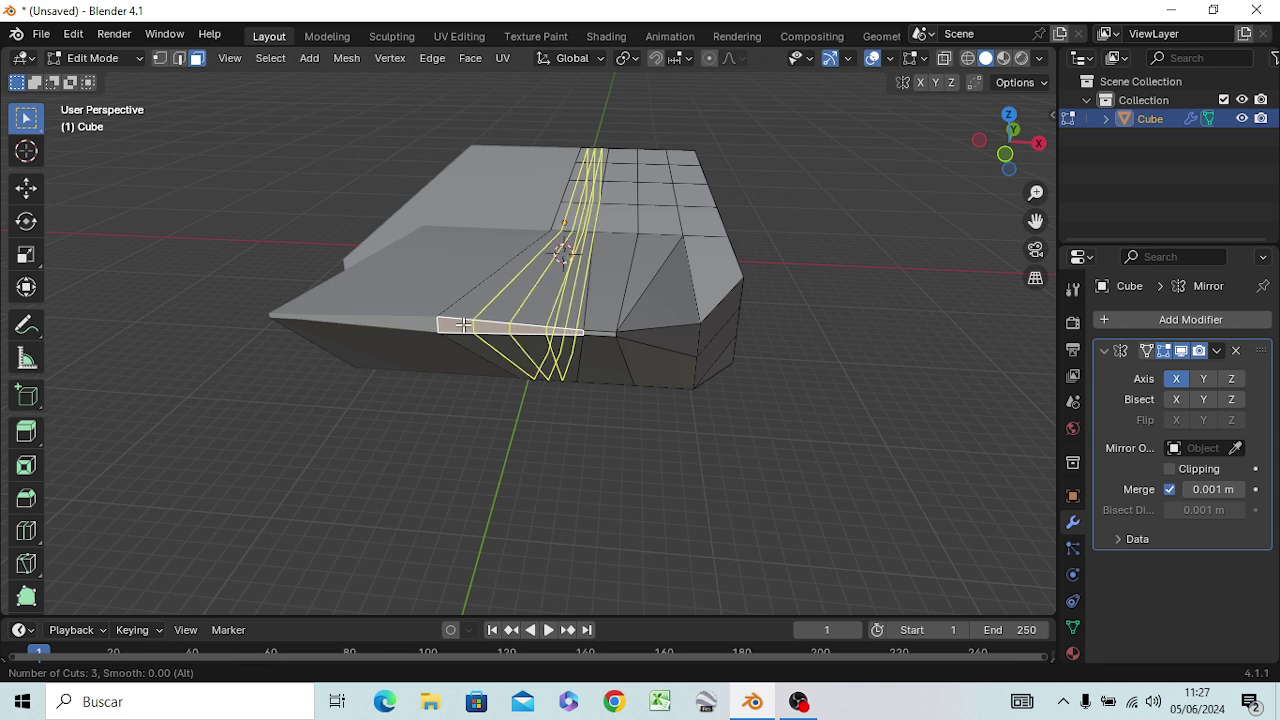
scroll(464, 325, up, 1)
click(464, 324)
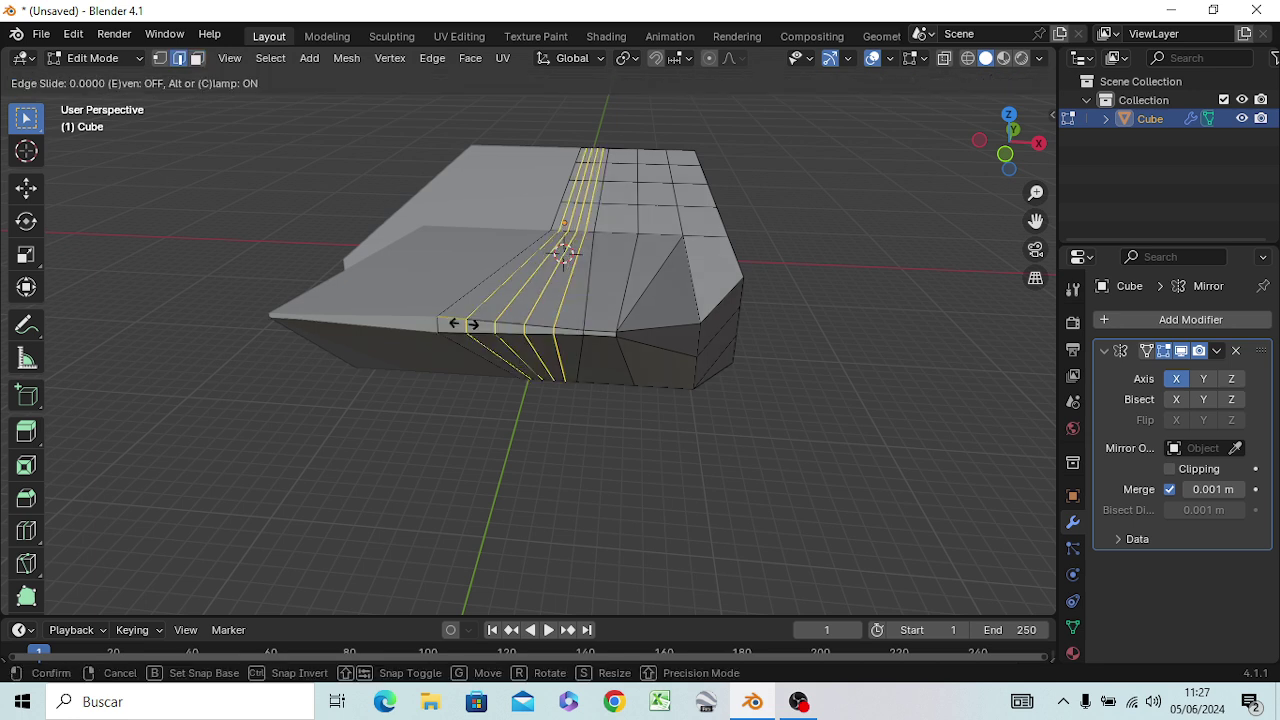
right_click(464, 324)
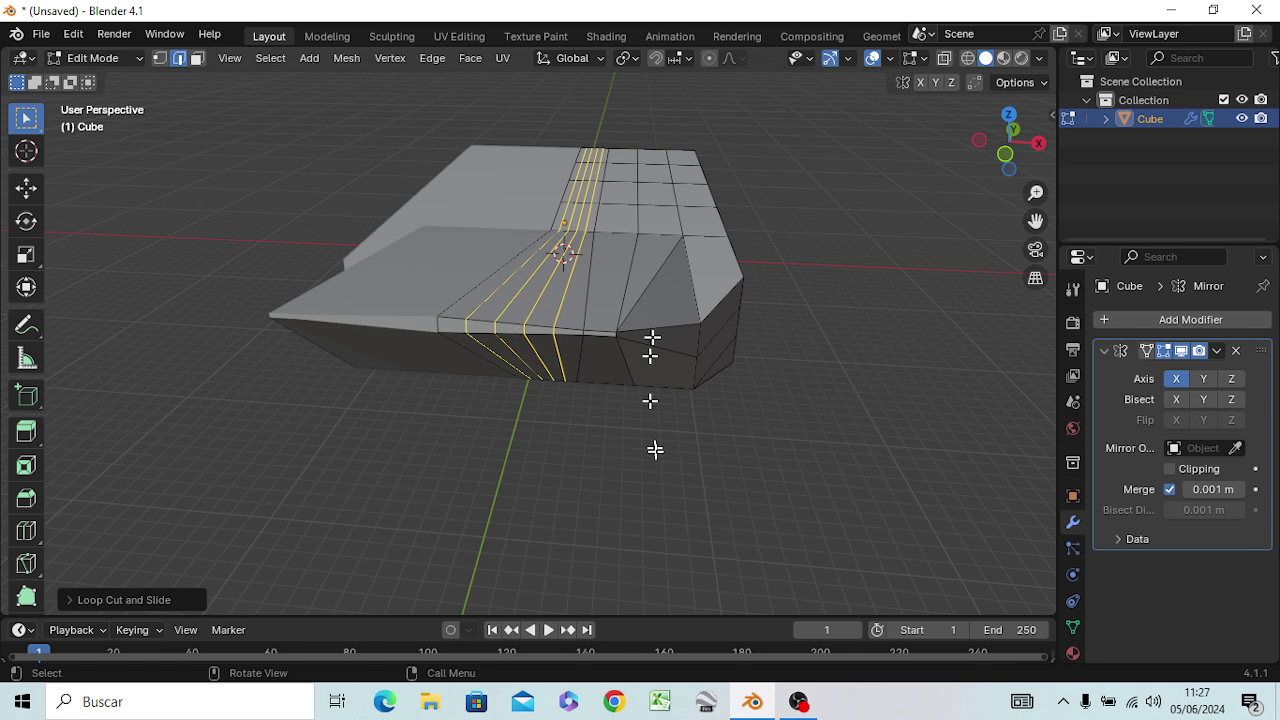
middle_drag(631, 463, 640, 438)
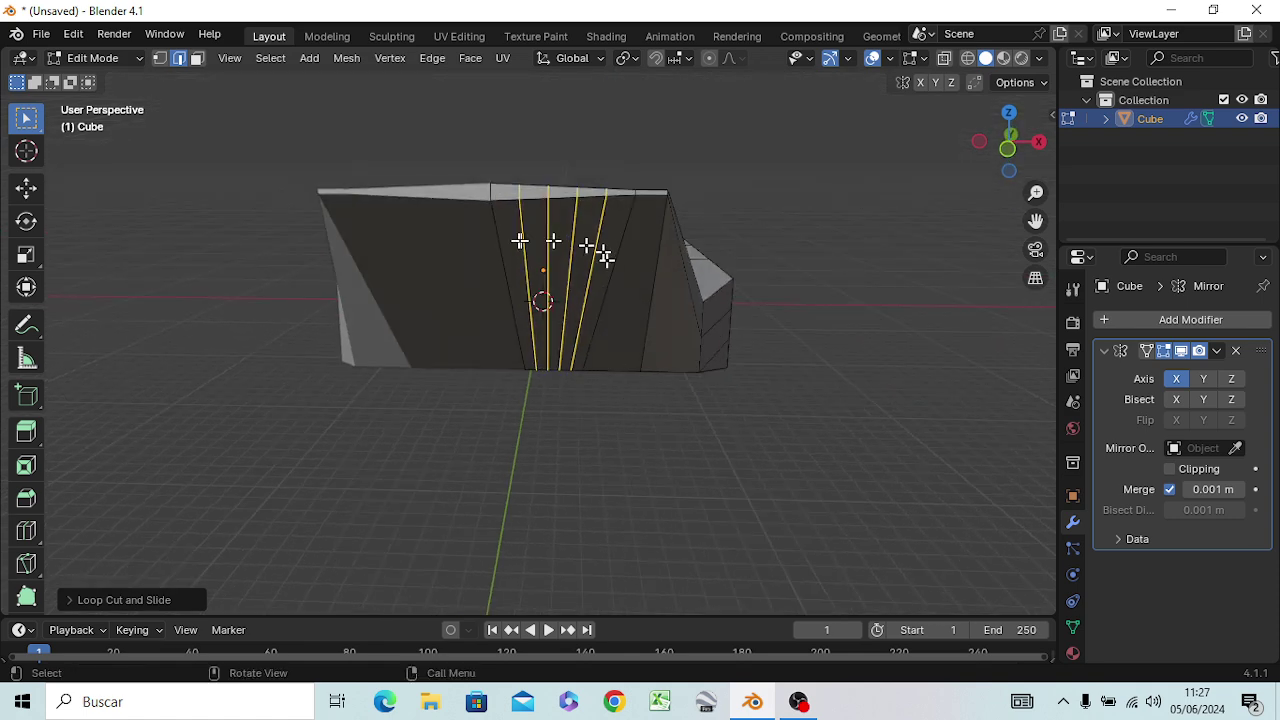
Switch to face select and select the small top face beside the new loops
click(503, 192)
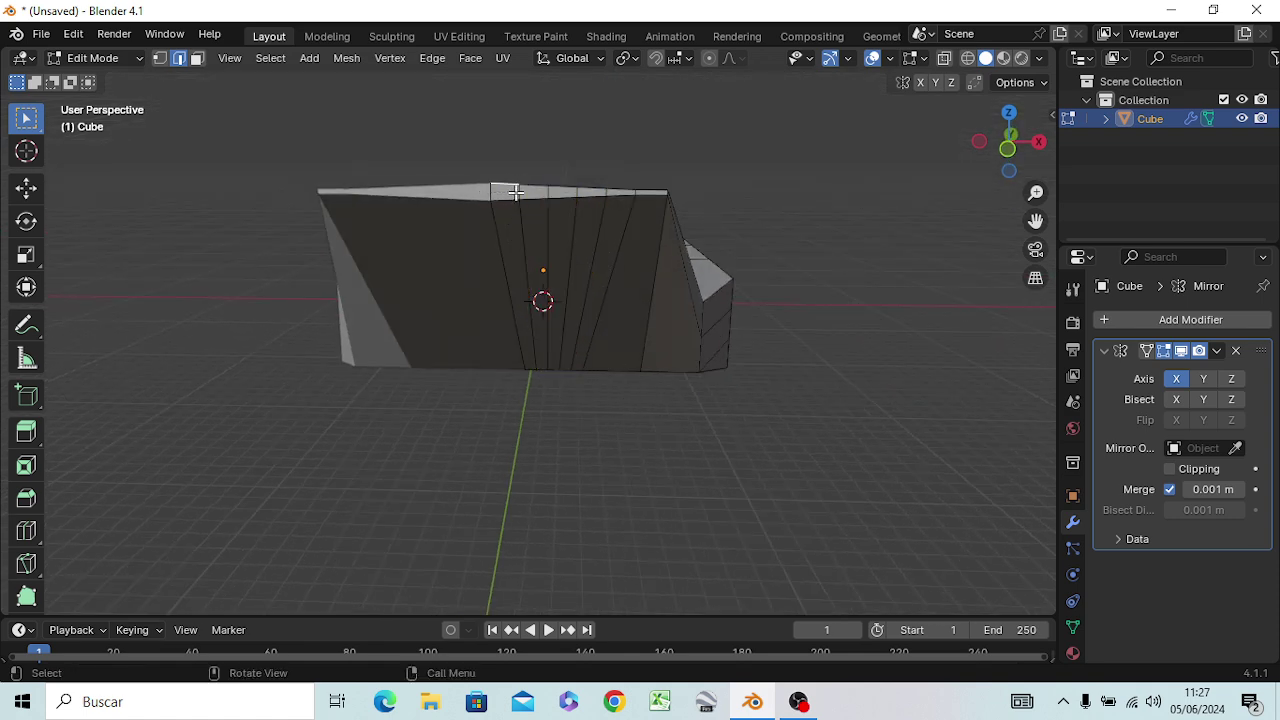
key(3)
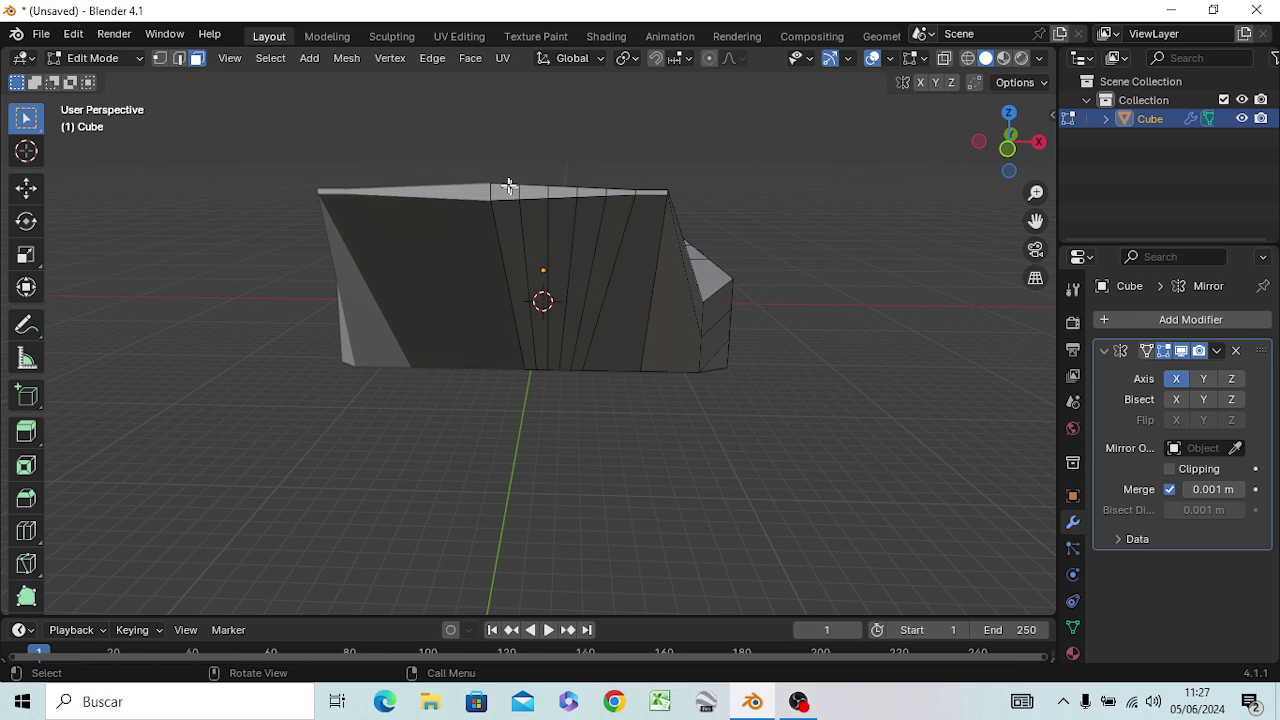
shift+drag(490, 185, 562, 192)
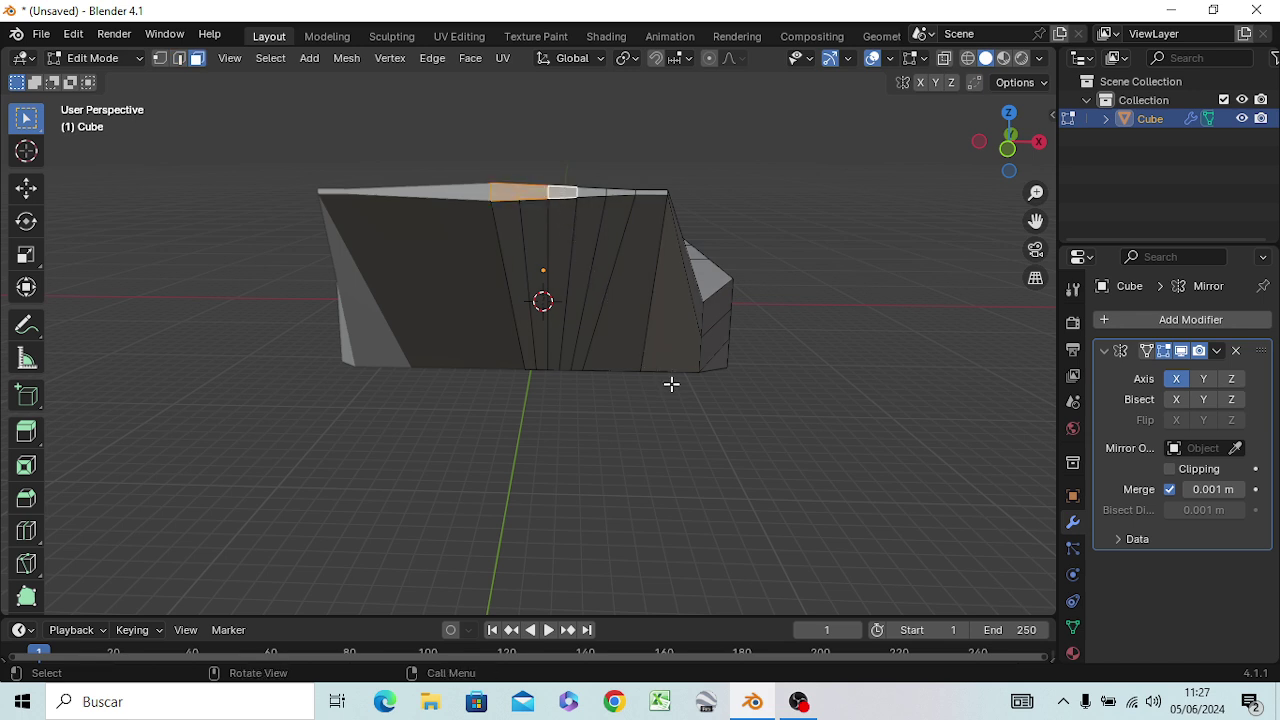
In Right Ortho view, move the selected tip face further out to the left
key(KP_3)
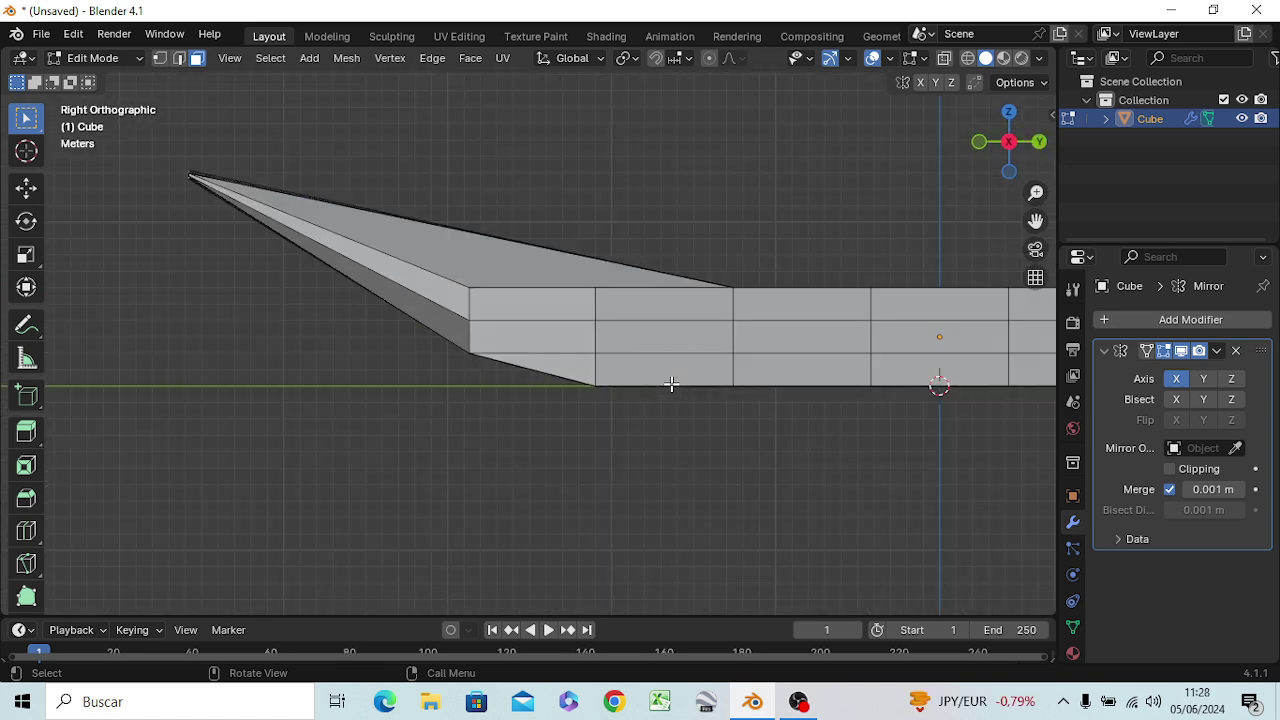
key(g)
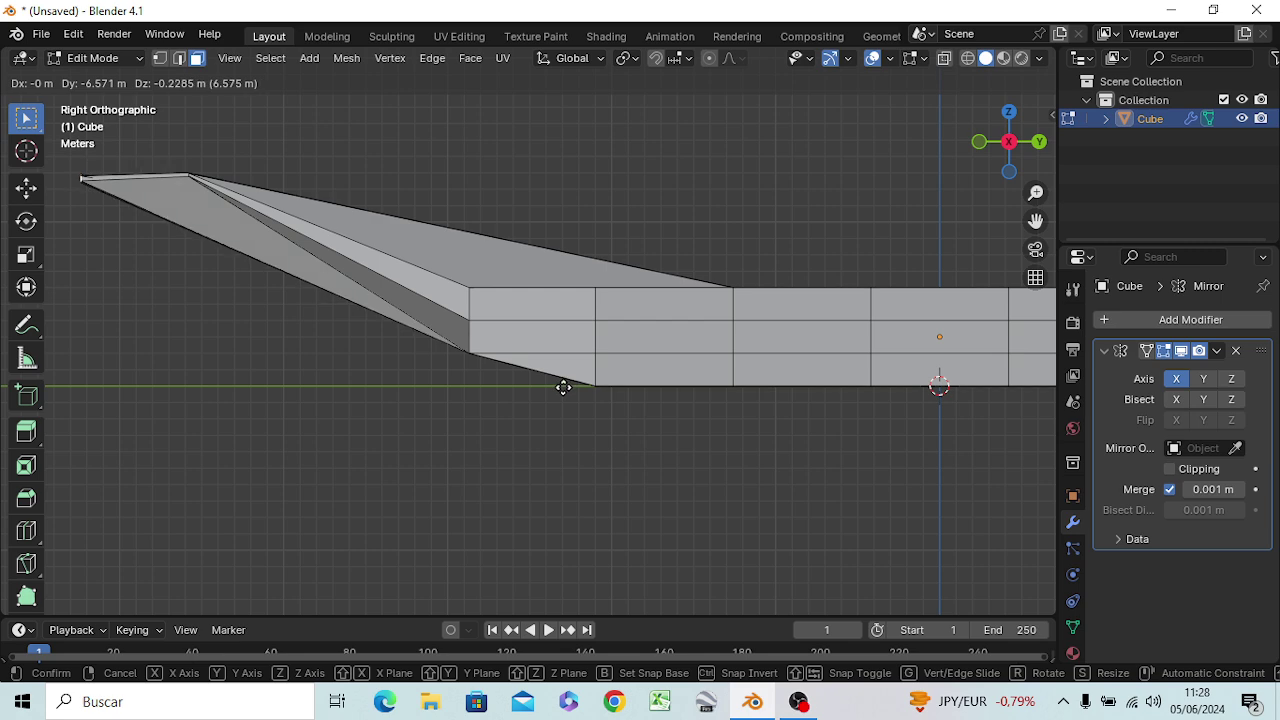
click(563, 387)
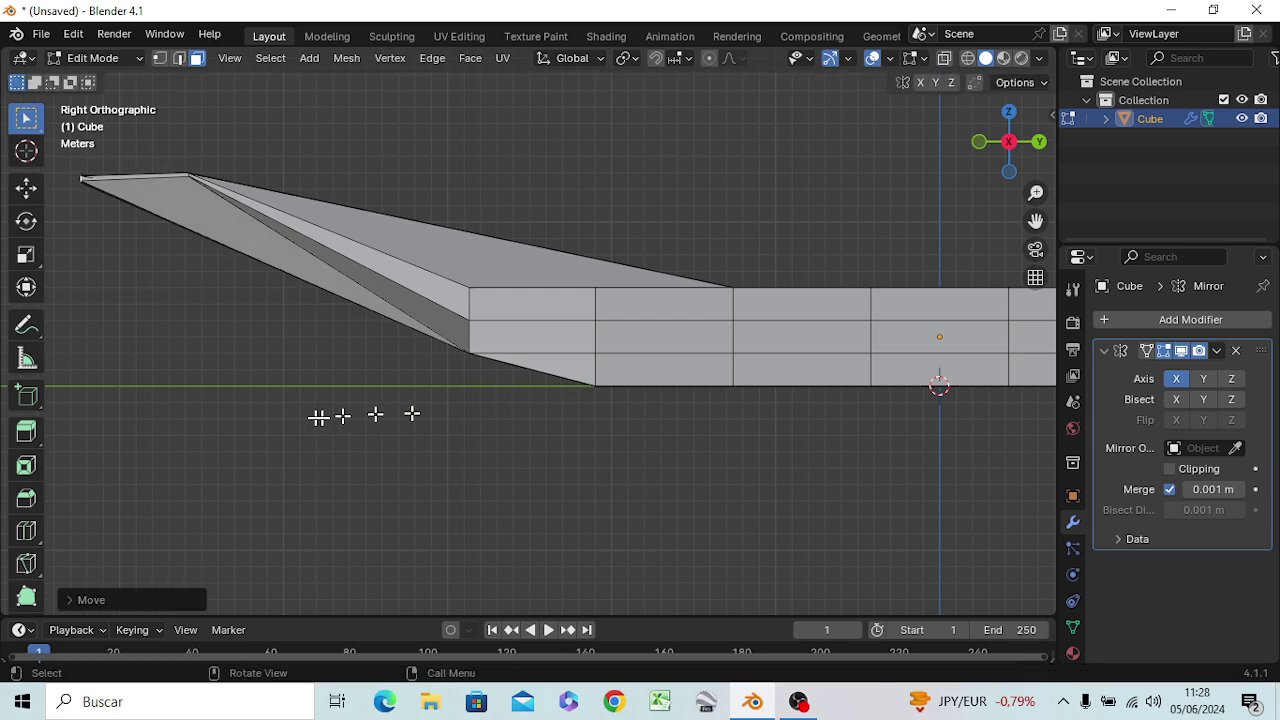
middle_drag(320, 414, 506, 463)
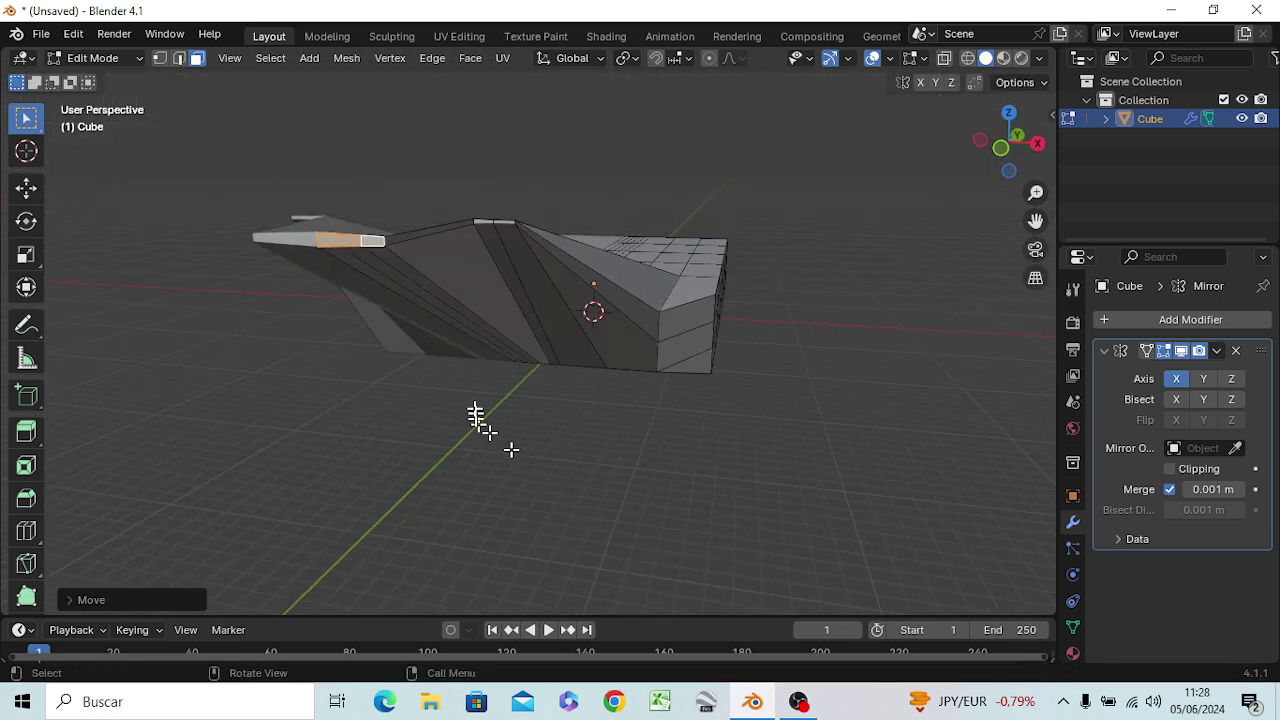
Select the small top face at the left tip and undo the stray extra tip extrusion
click(410, 400)
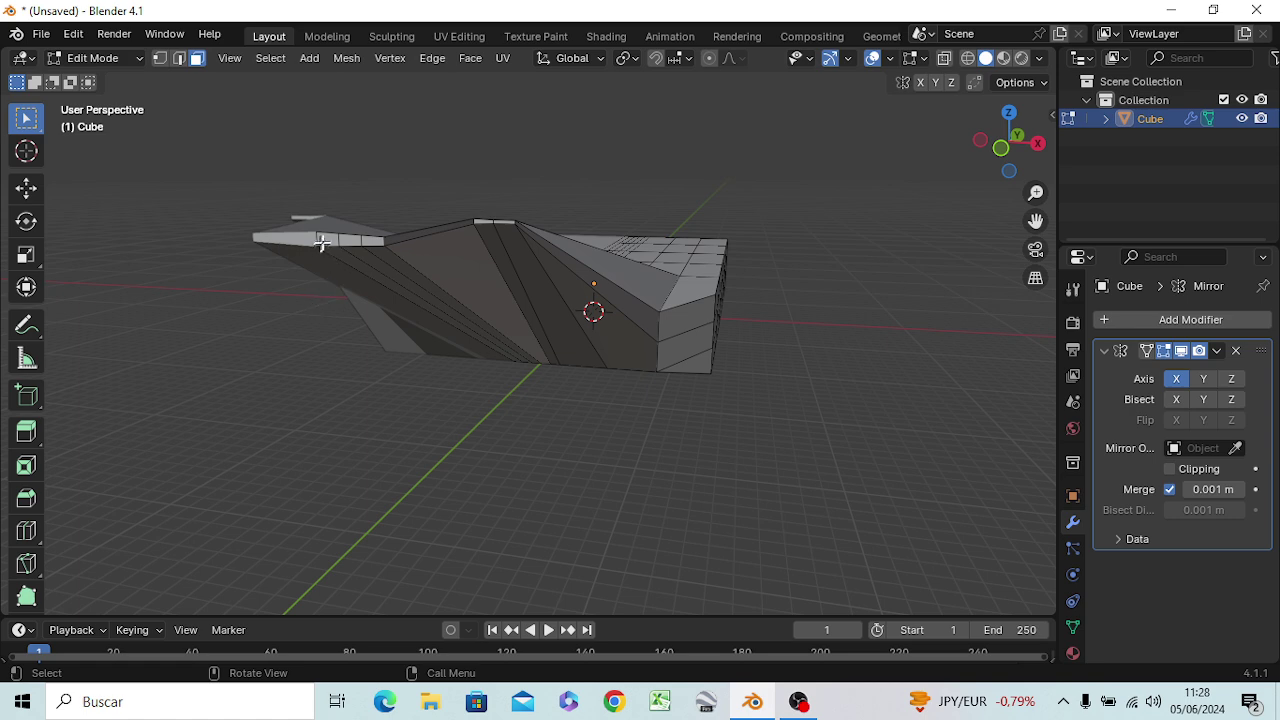
click(331, 241)
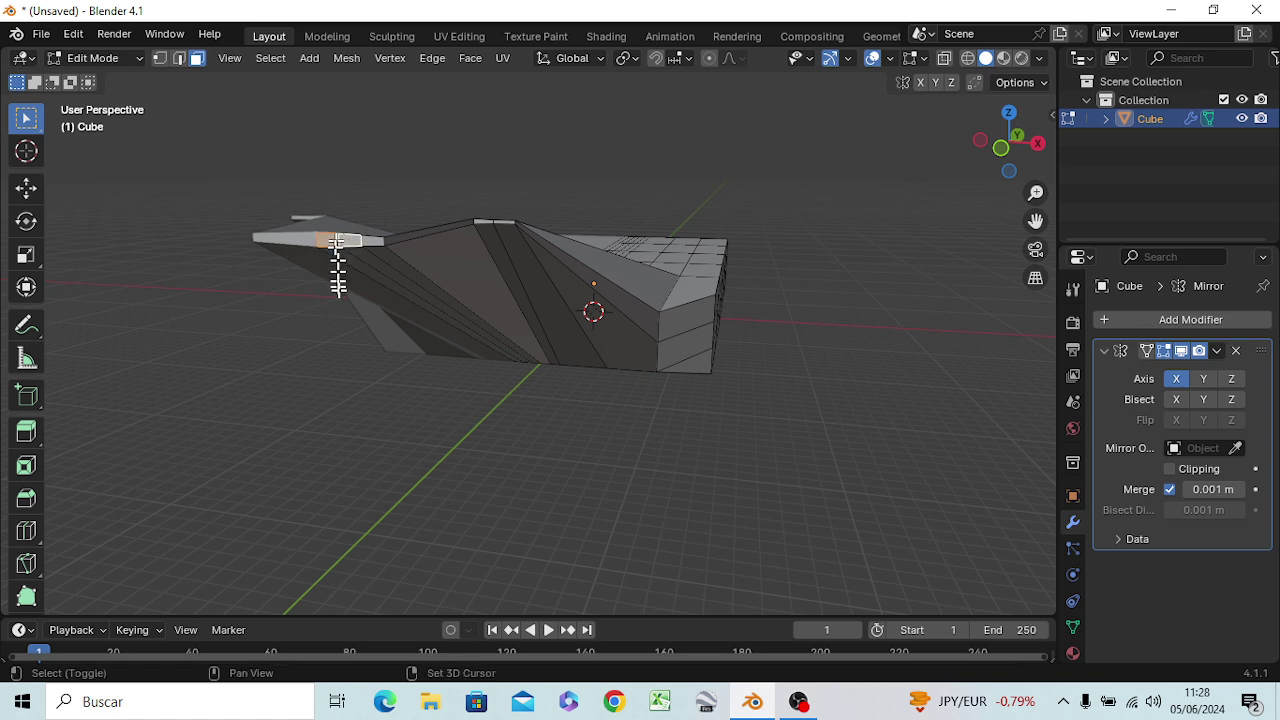
key(KP_3)
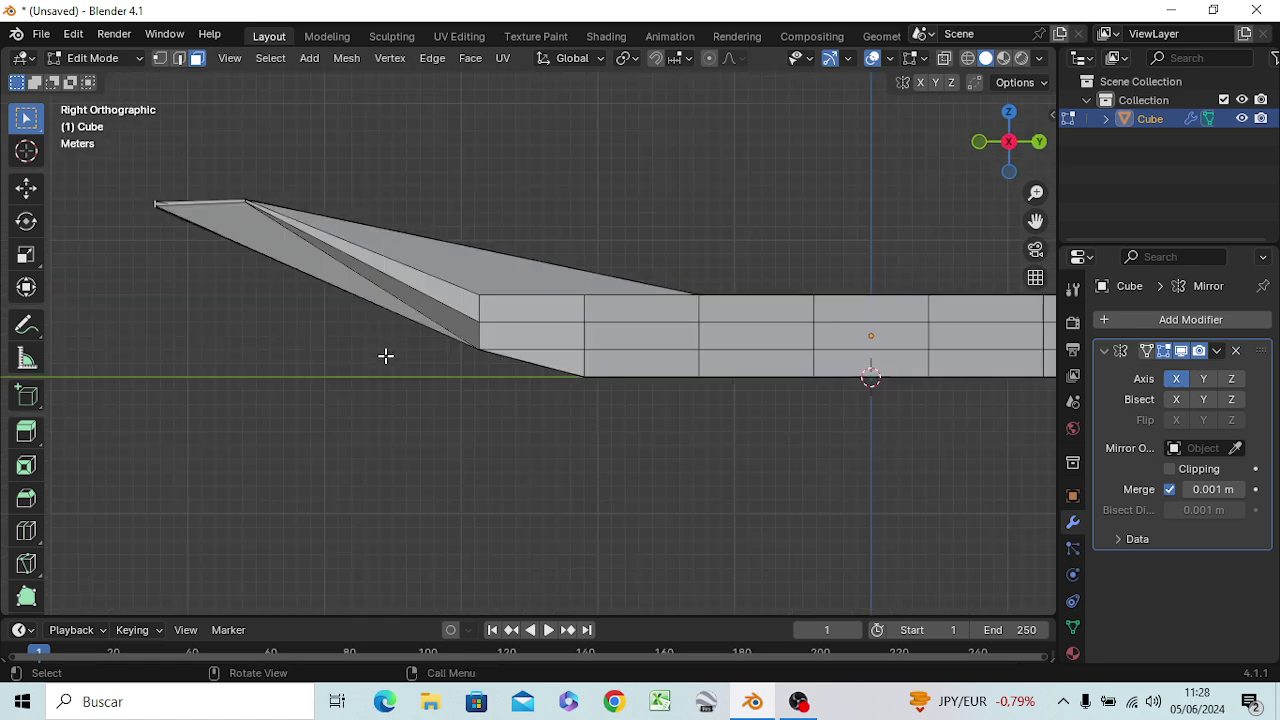
key(g)
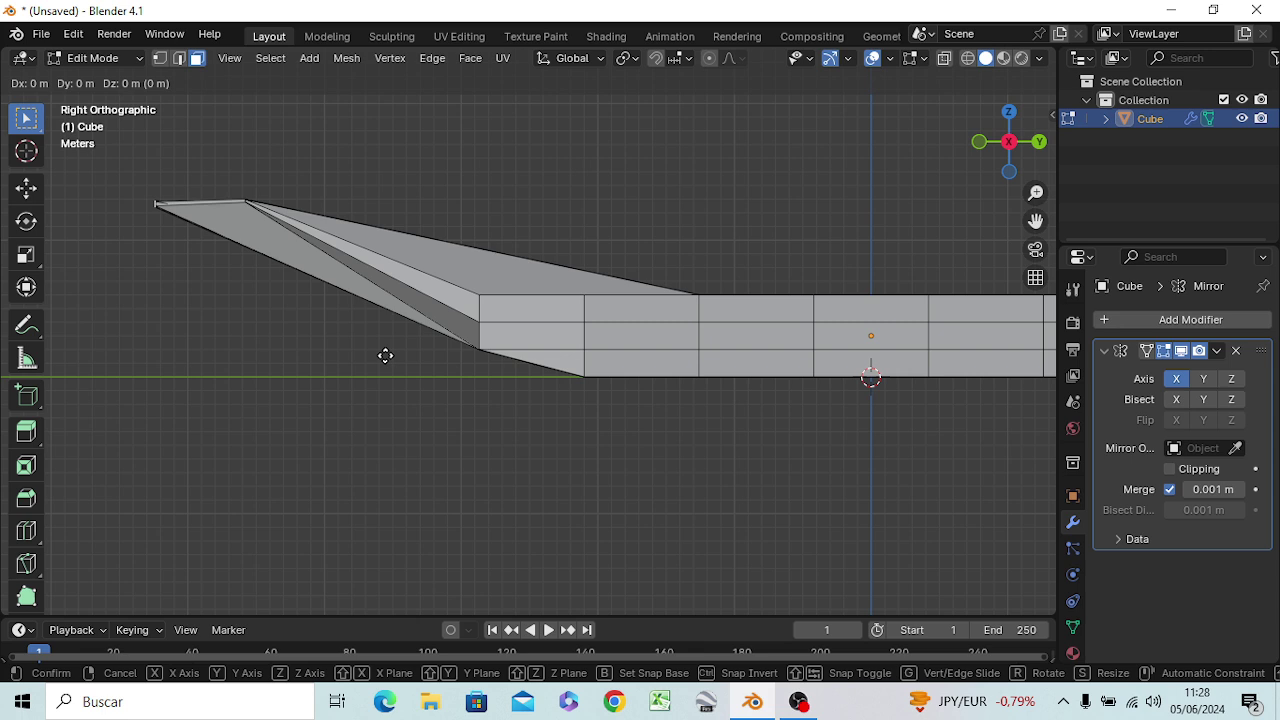
key(Escape)
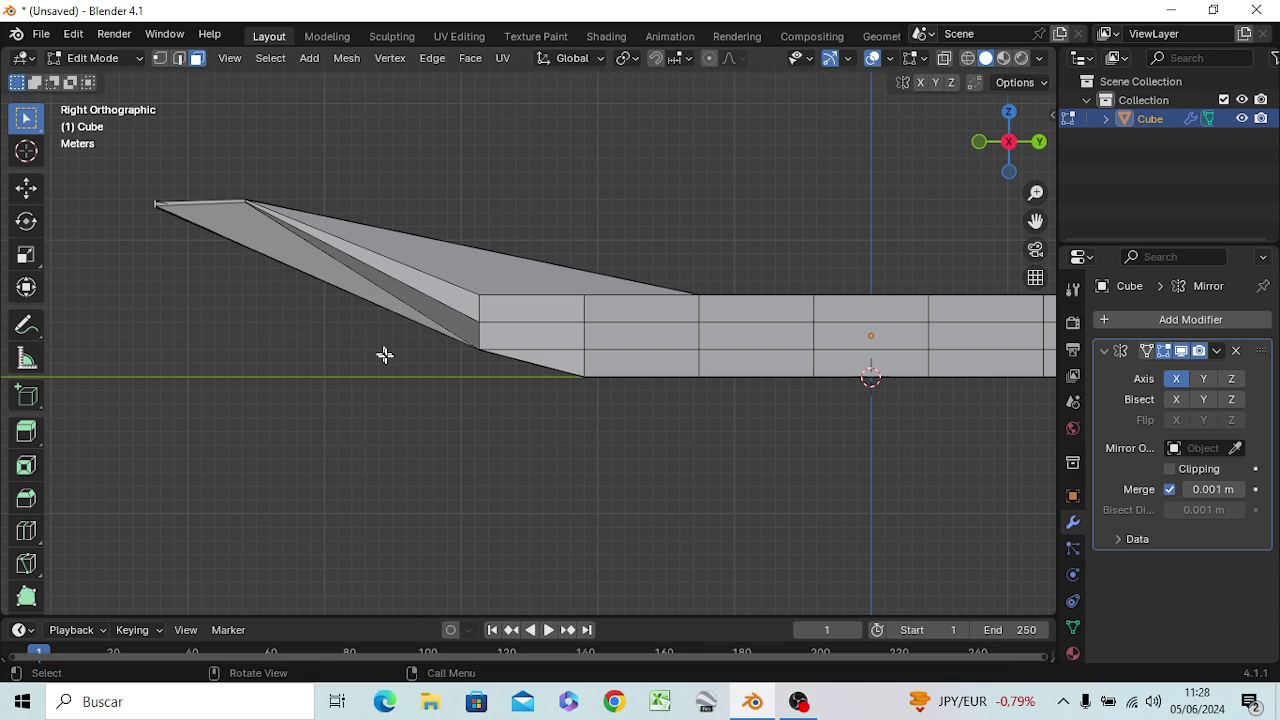
key(ctrl)
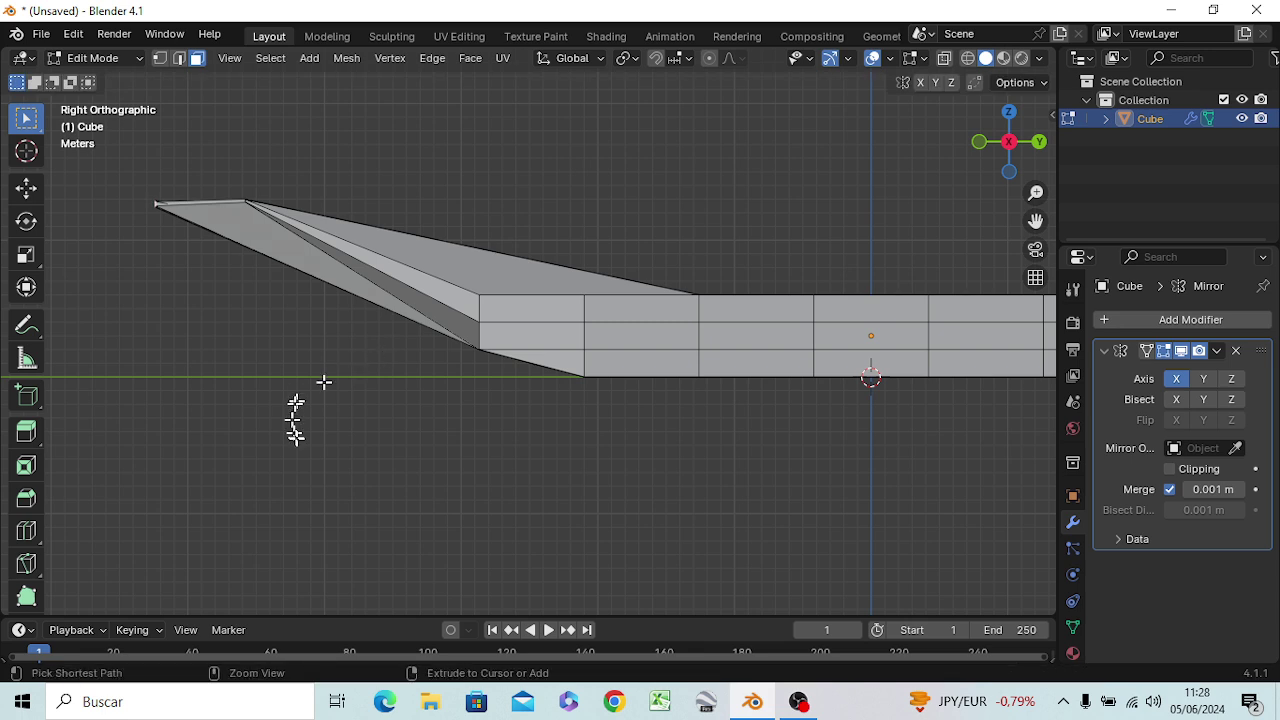
key(ctrl+z)
key(ctrl)
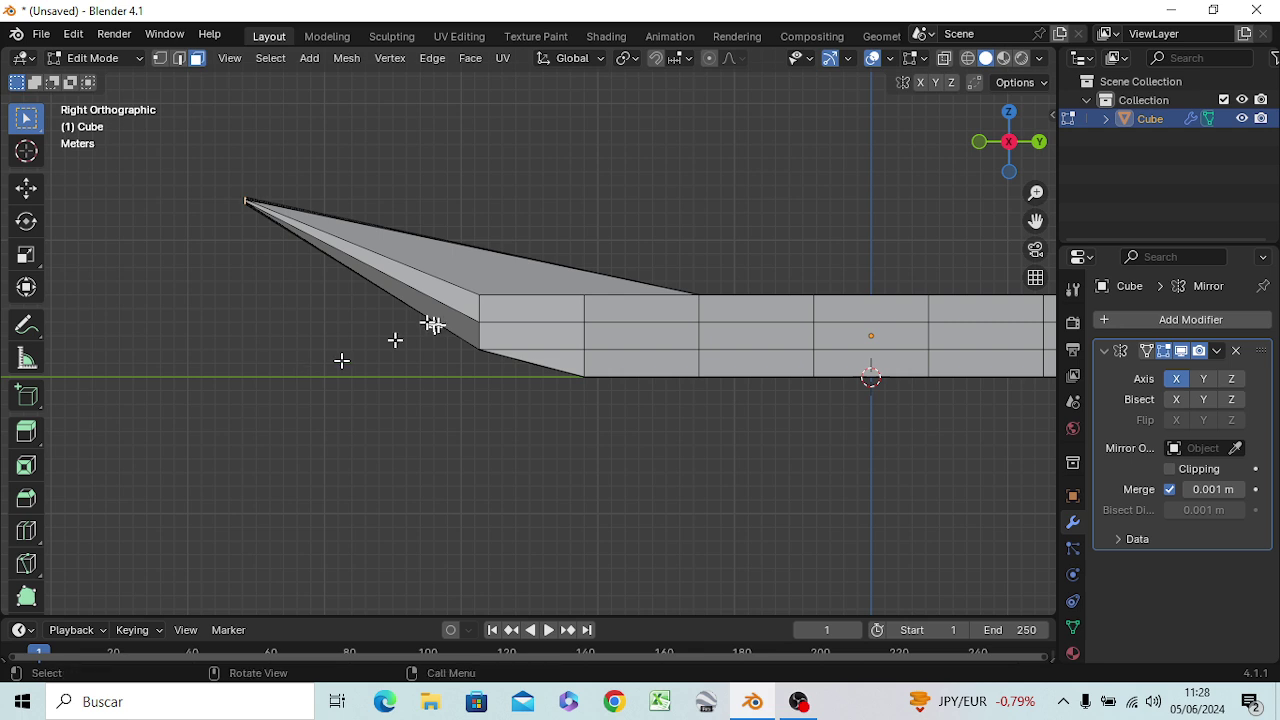
mouse_move(381, 323)
middle_down()
mouse_move(485, 350)
mouse_move(509, 289)
mouse_move(520, 354)
mouse_move(434, 371)
mouse_move(383, 363)
middle_up()
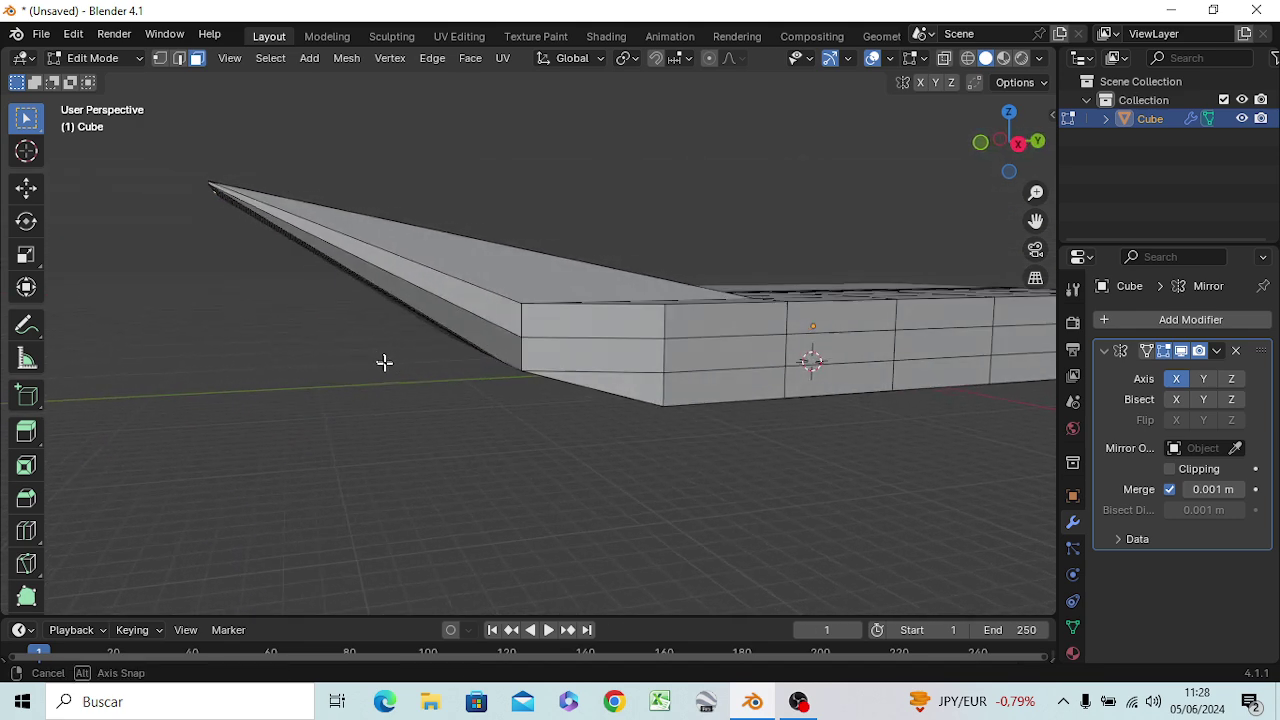
key(KP_3)
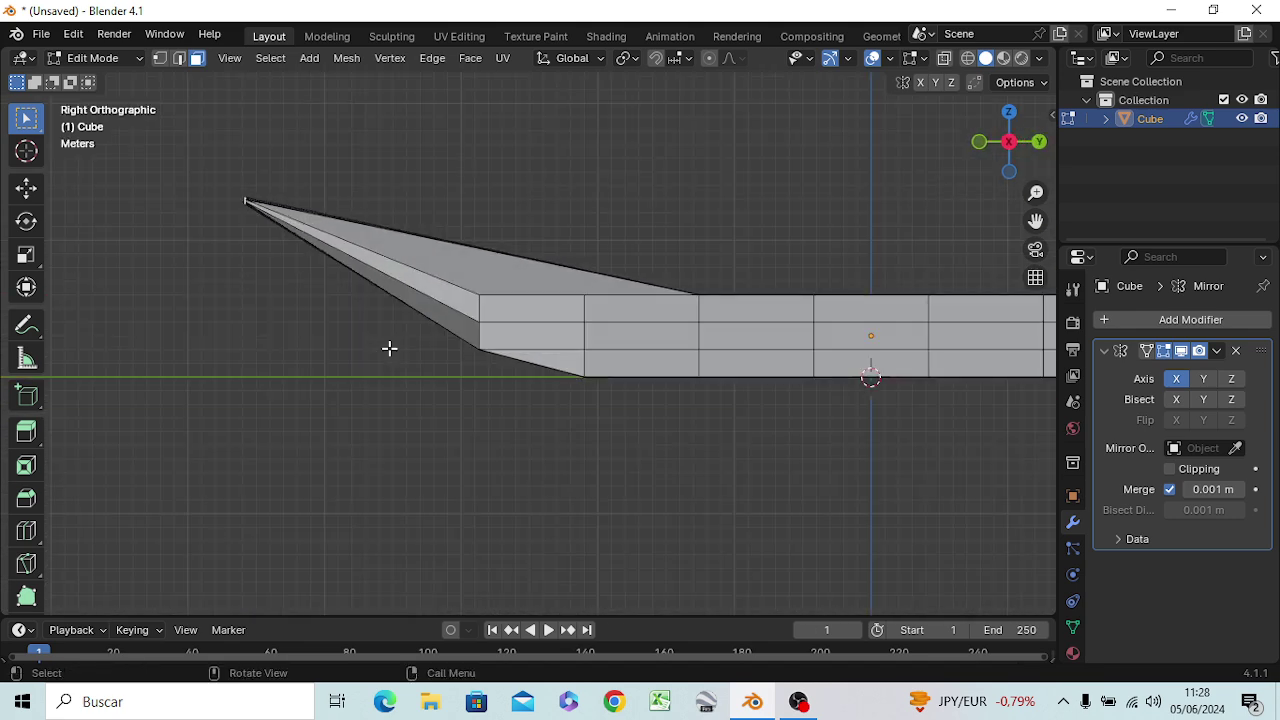
Move the spike's tip outward along Y to start lengthening the spike
key(g)
key(y)
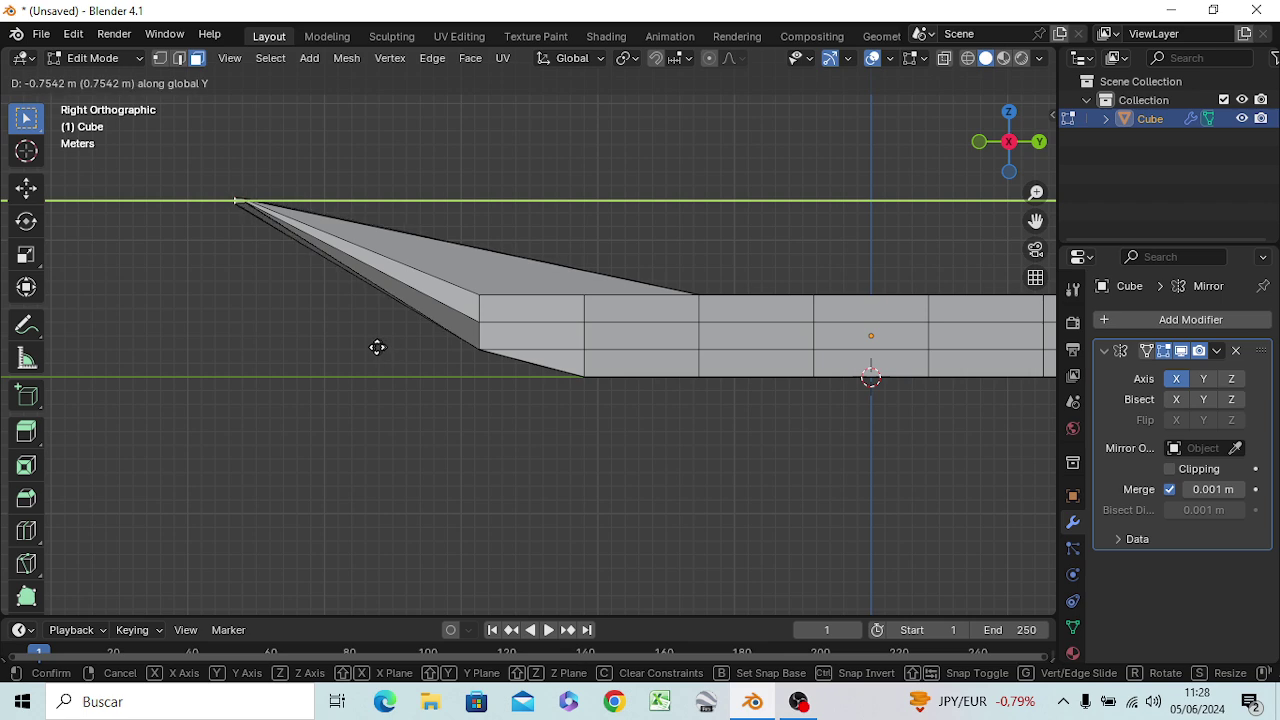
click(288, 328)
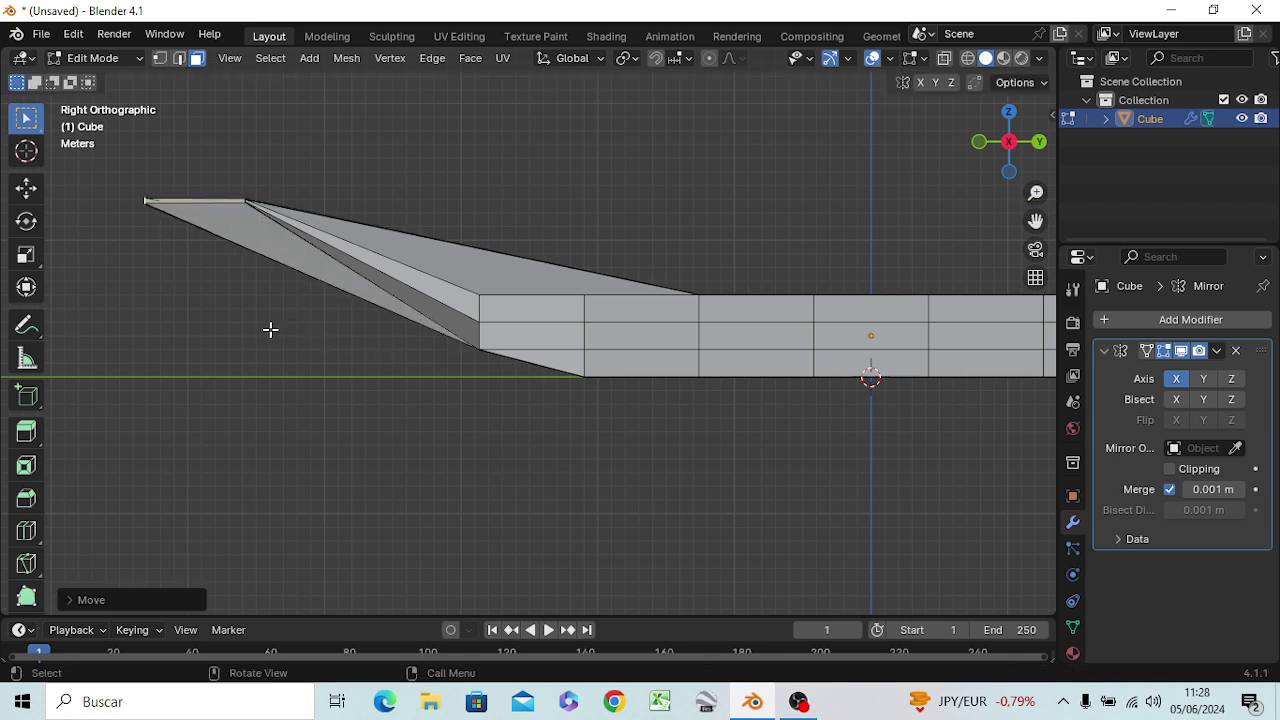
mouse_move(270, 329)
middle_down()
mouse_move(320, 349)
mouse_move(451, 354)
middle_up()
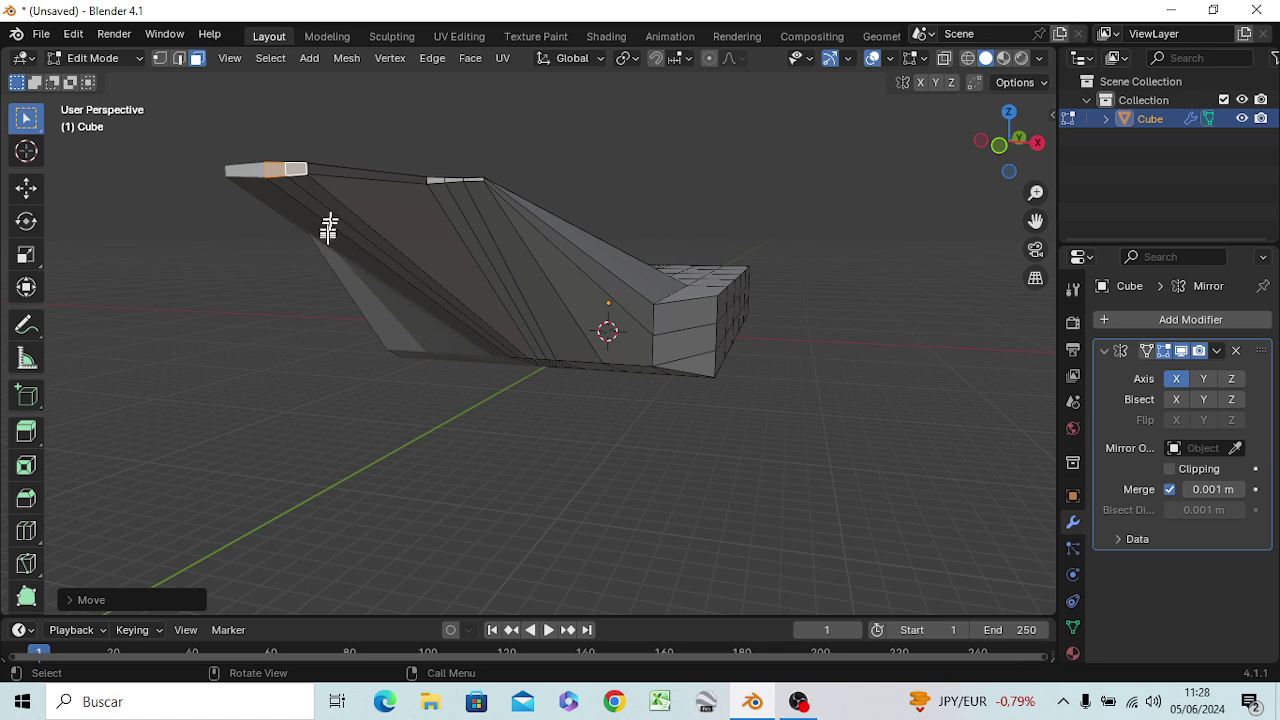
drag(270, 166, 300, 247)
middle_drag(300, 247, 223, 234)
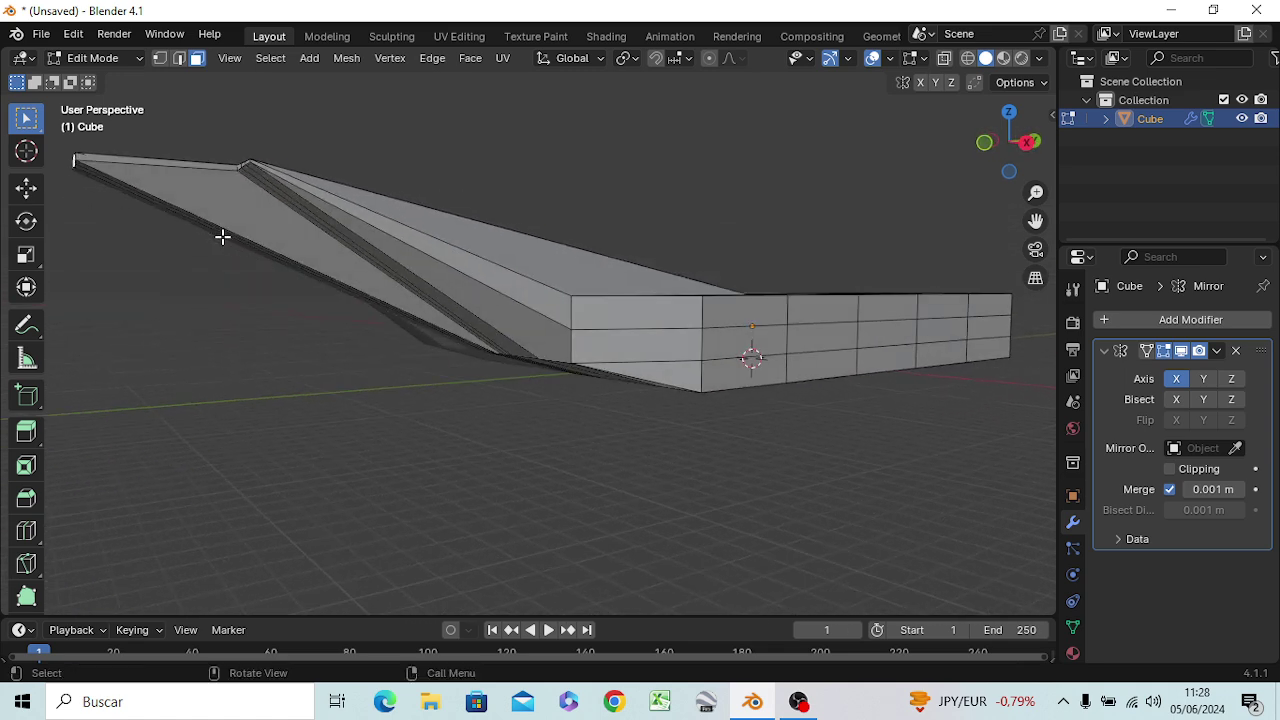
key(KP_3)
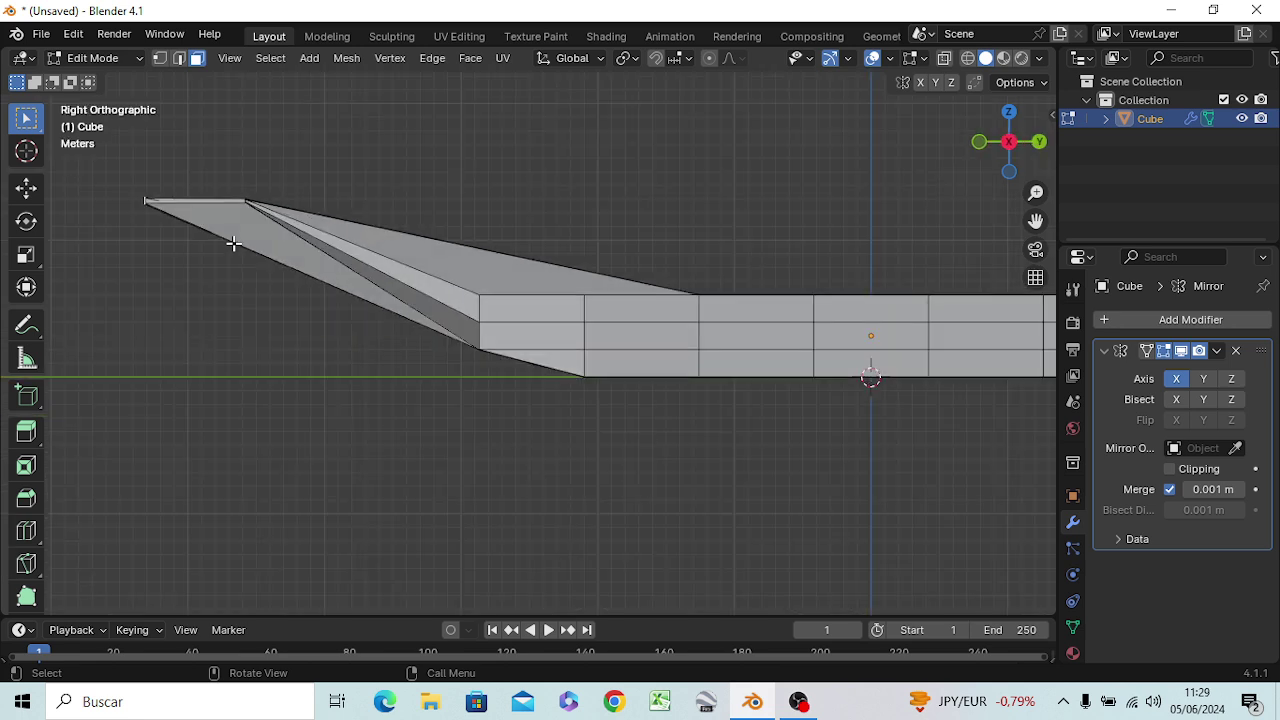
Push the tip further out along Y and raise it 0.82 m along Z
key(g)
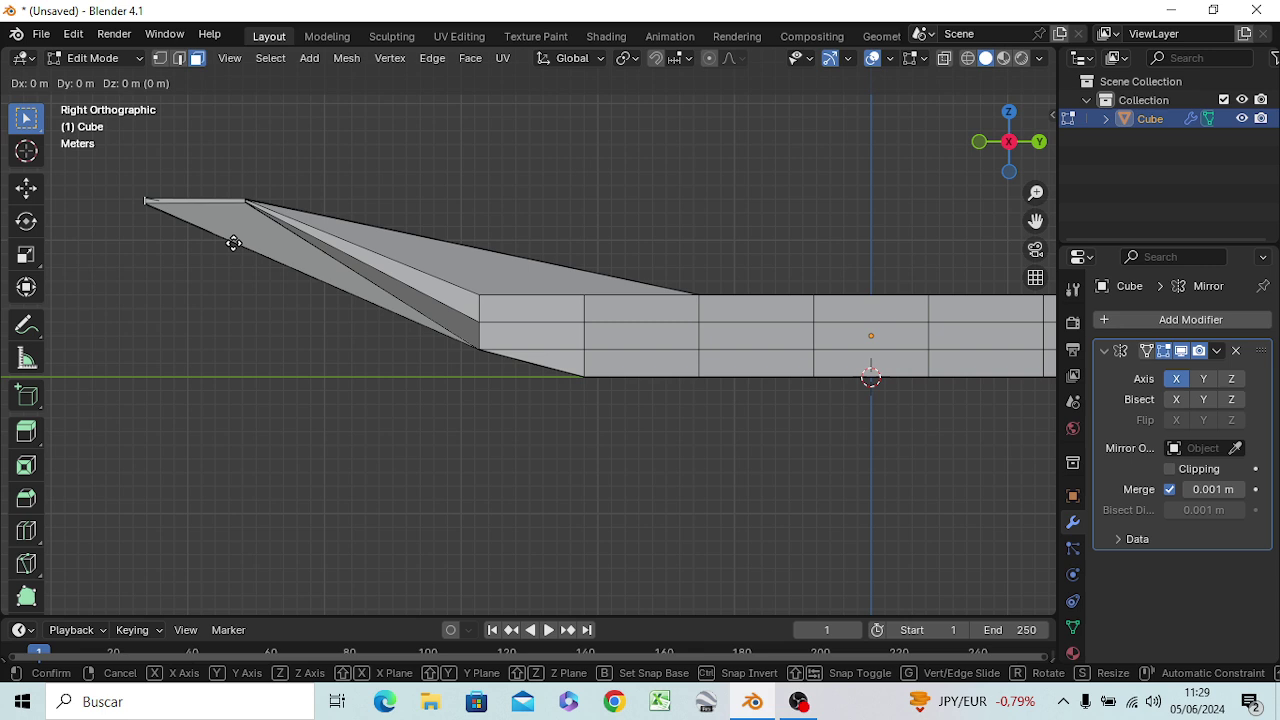
key(y)
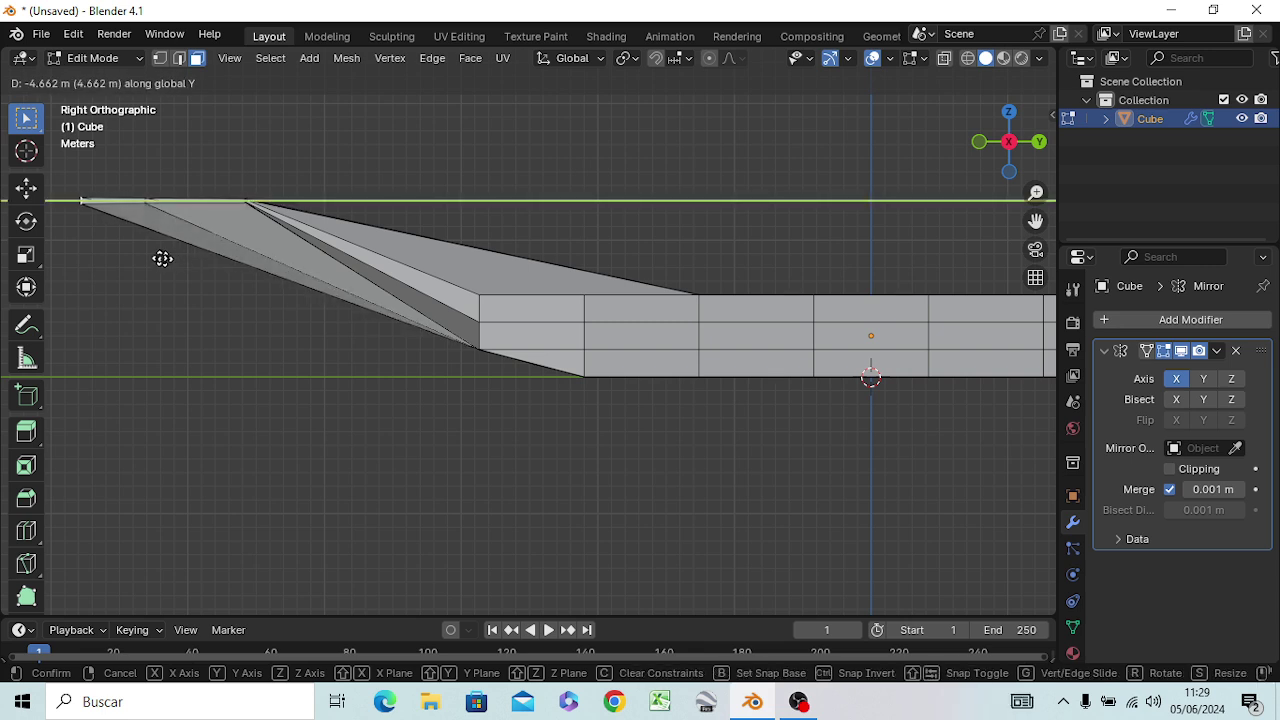
click(142, 260)
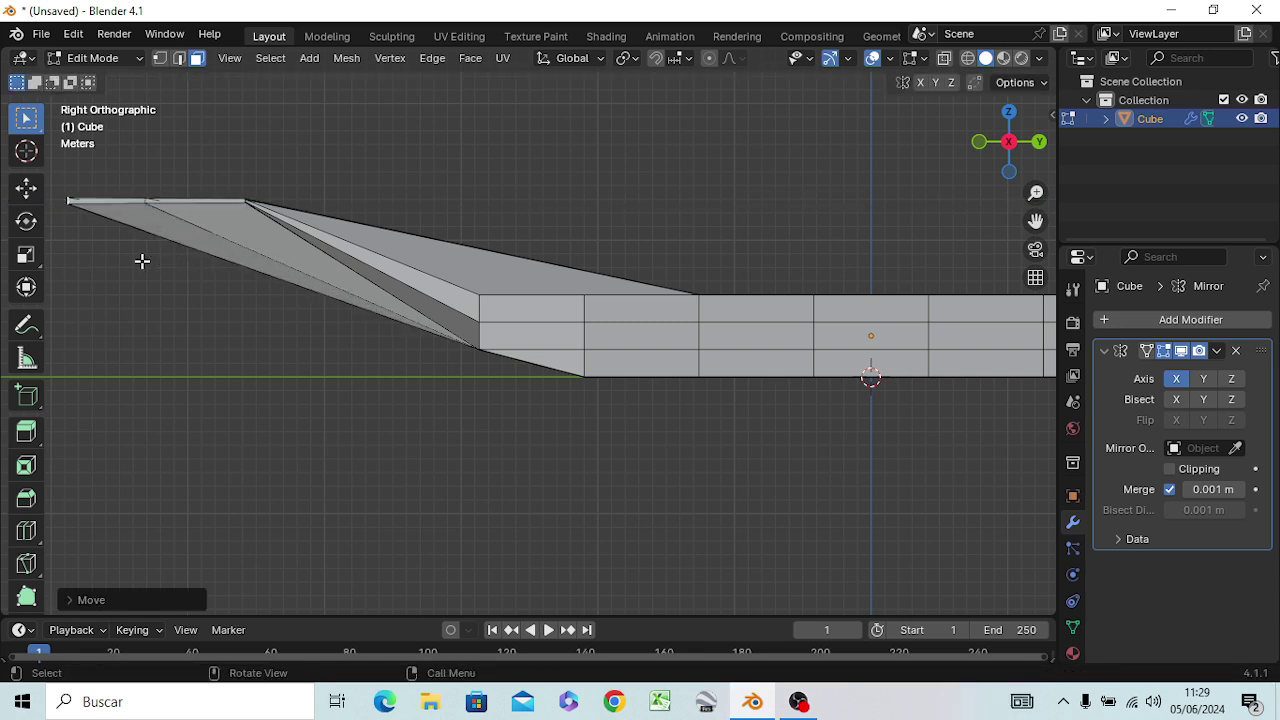
key(g)
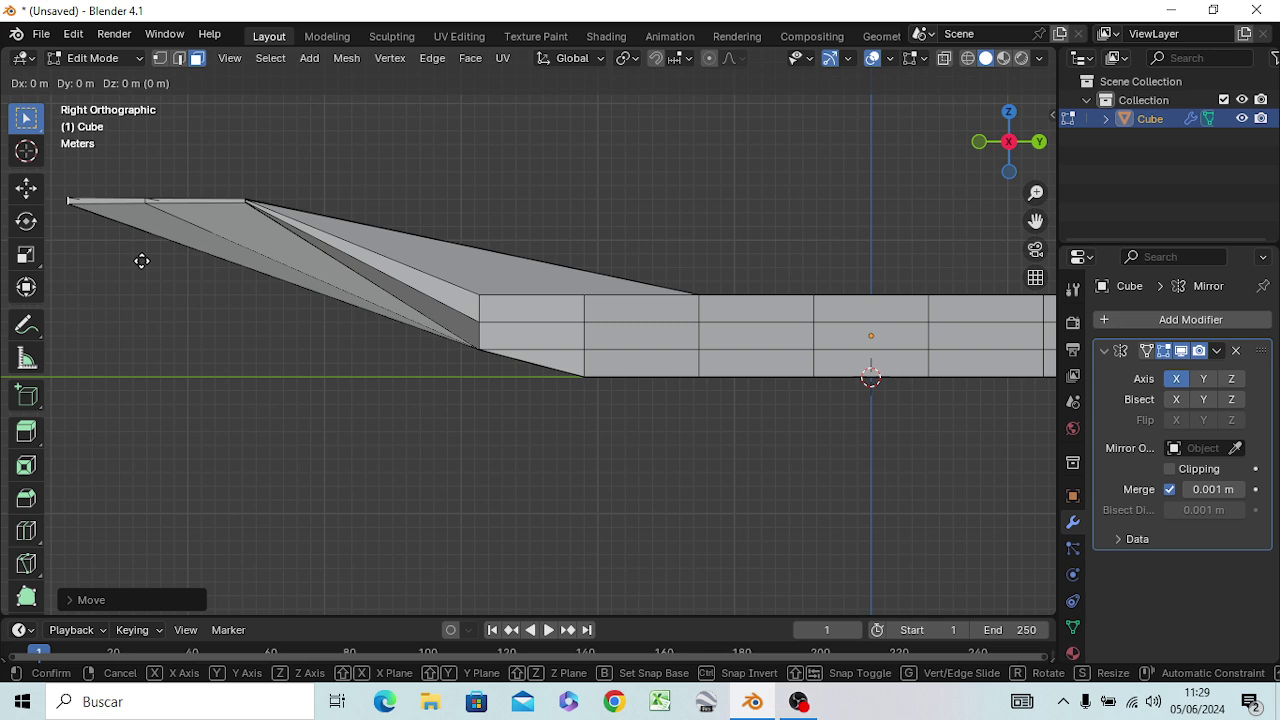
key(z)
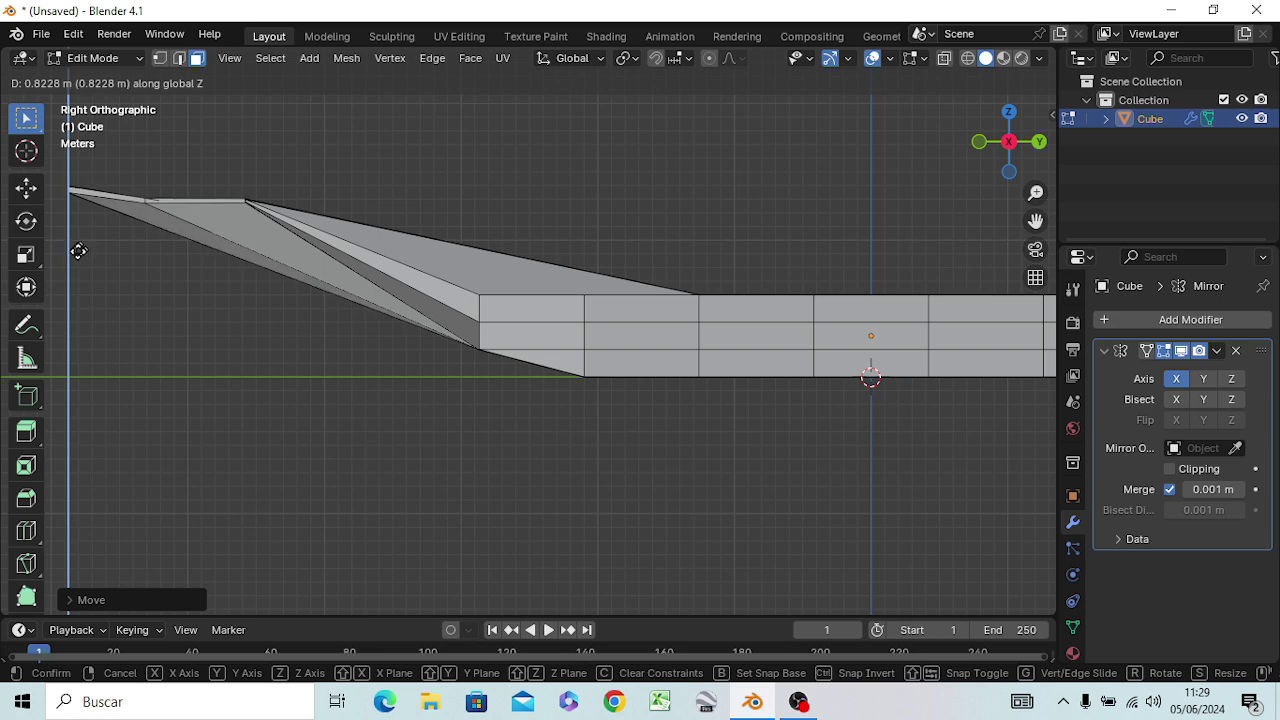
click(78, 252)
mouse_move(78, 252)
middle_down()
mouse_move(114, 343)
mouse_move(365, 371)
mouse_move(320, 377)
middle_up()
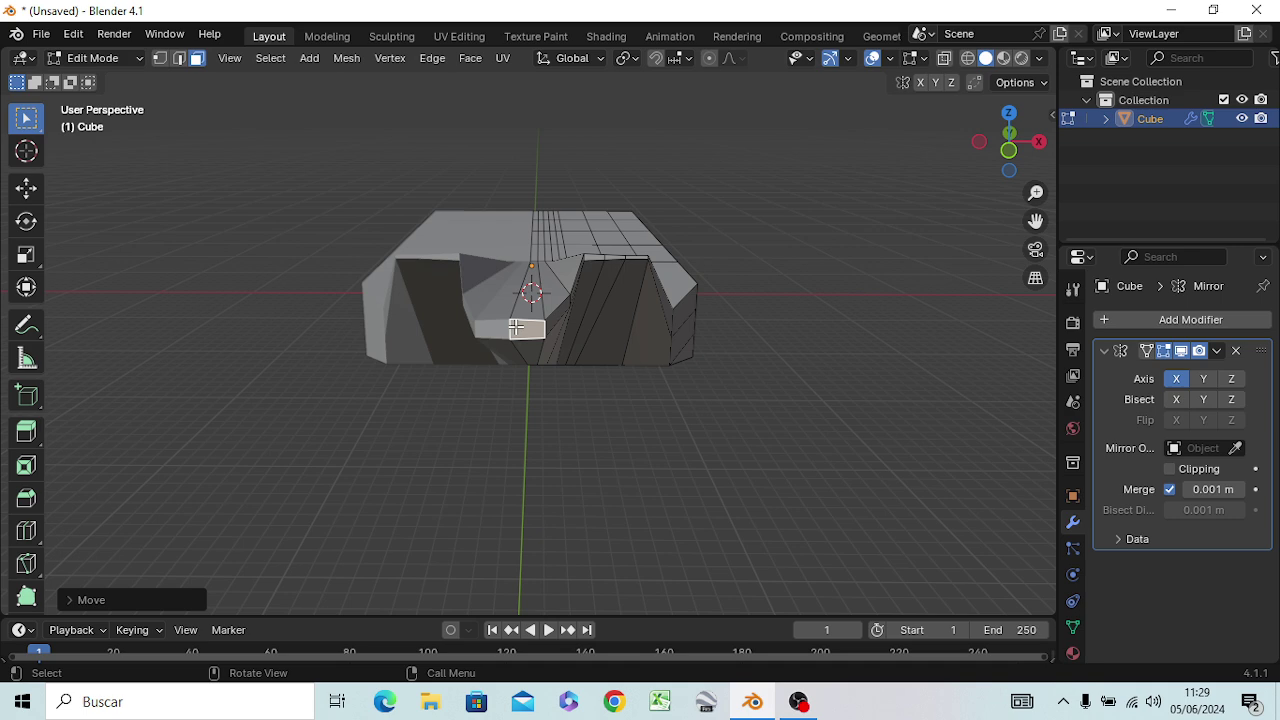
Raise the small front face 4.225 m along Z into a pillar, then select the edge beside the spike root
key(KP_1)
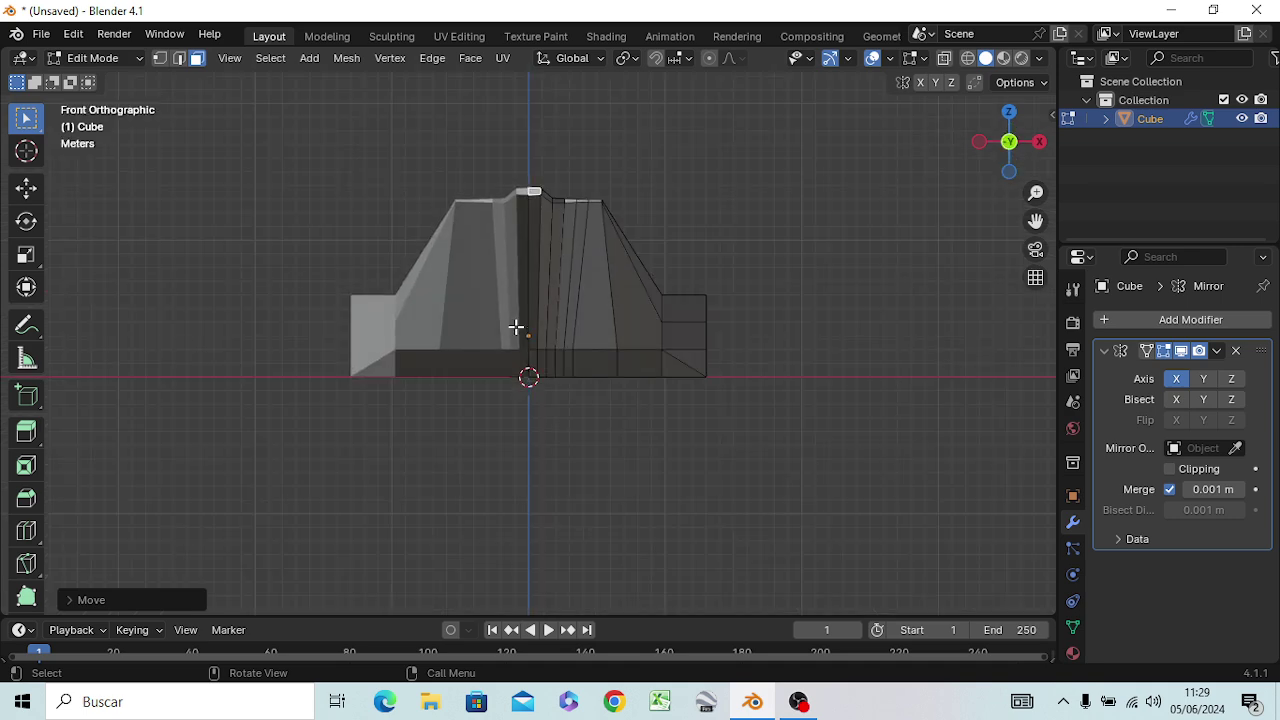
middle_drag(680, 297, 675, 341)
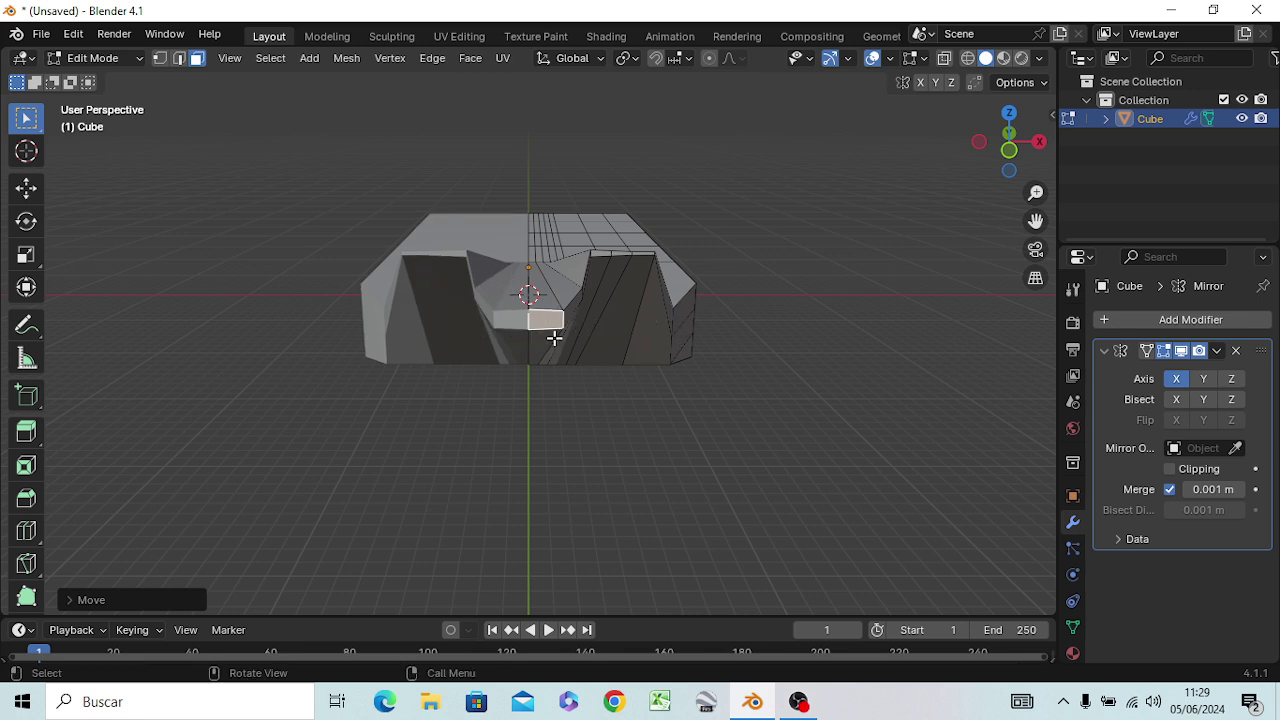
key(g)
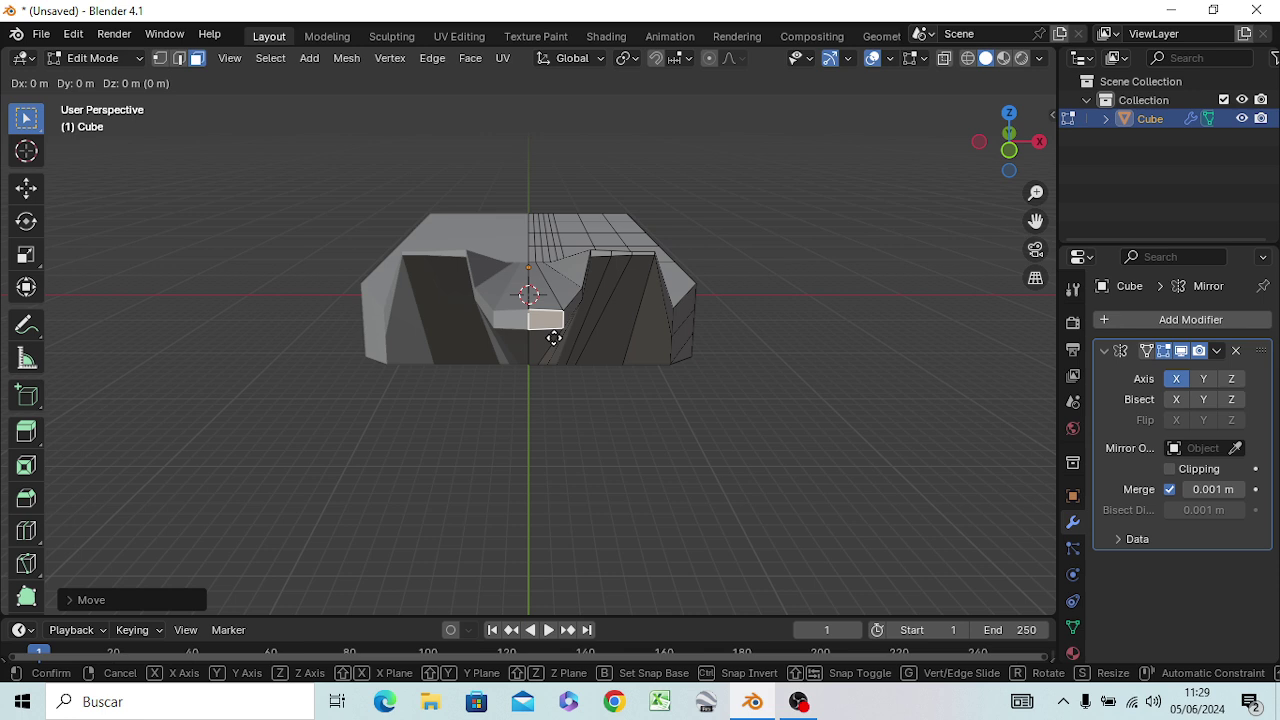
key(z)
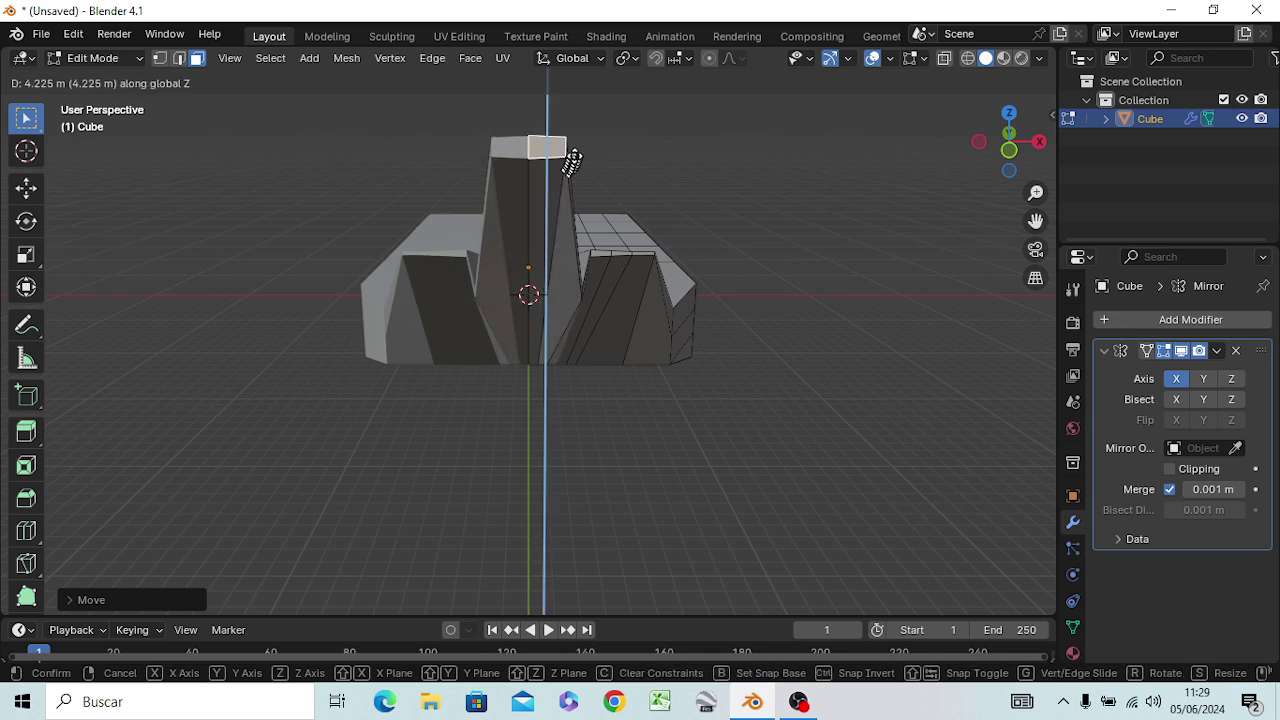
click(580, 131)
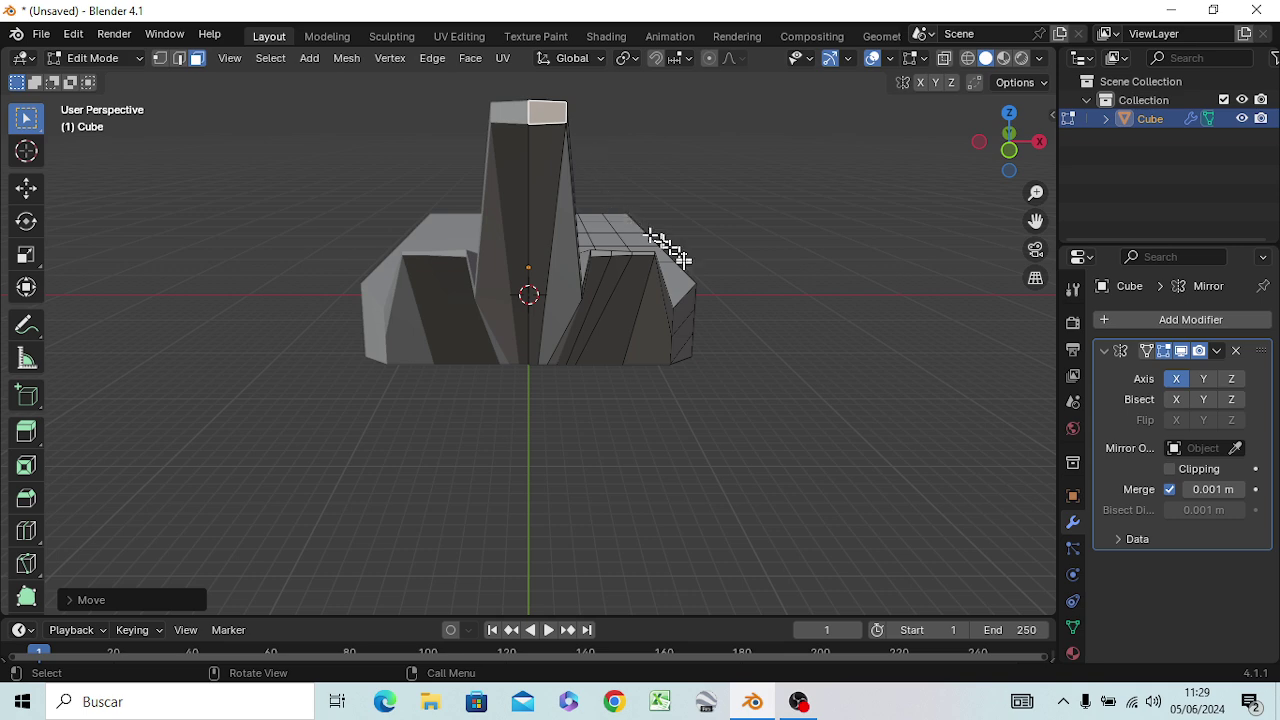
mouse_move(663, 251)
middle_down()
mouse_move(672, 322)
mouse_move(651, 337)
mouse_move(689, 315)
mouse_move(689, 280)
mouse_move(577, 306)
mouse_move(591, 271)
mouse_move(703, 274)
mouse_move(677, 286)
middle_up()
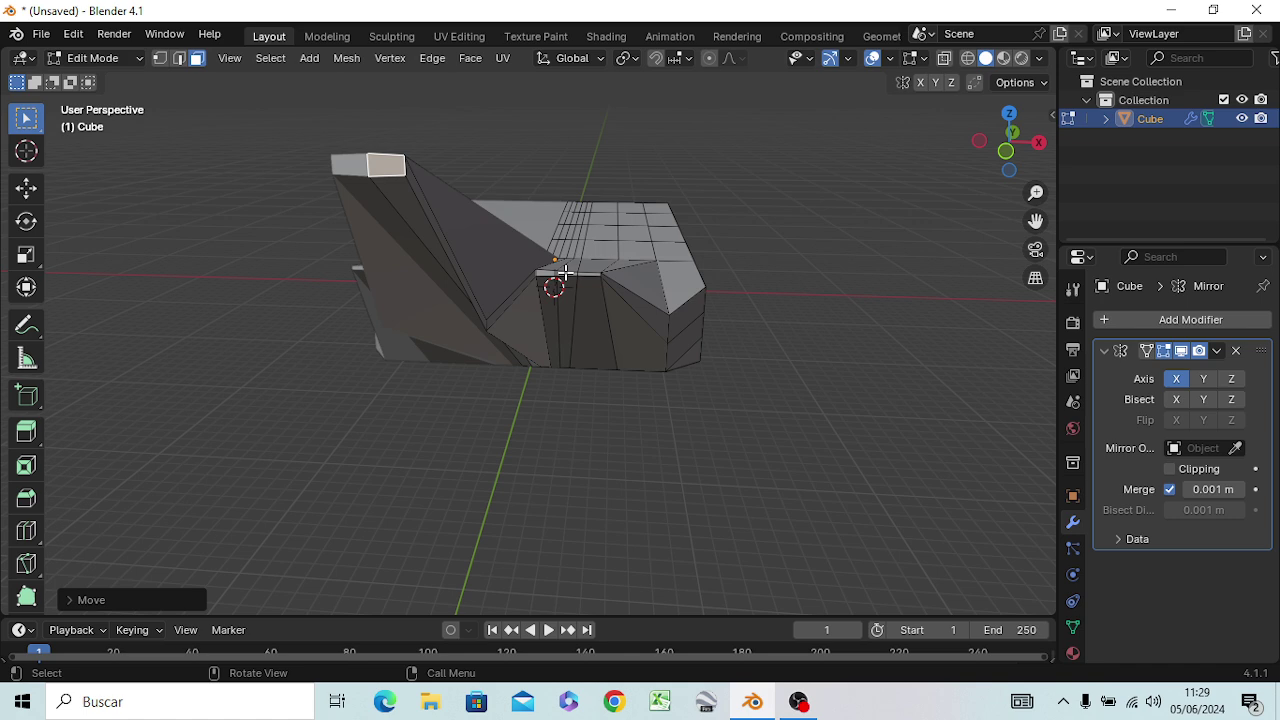
click(563, 274)
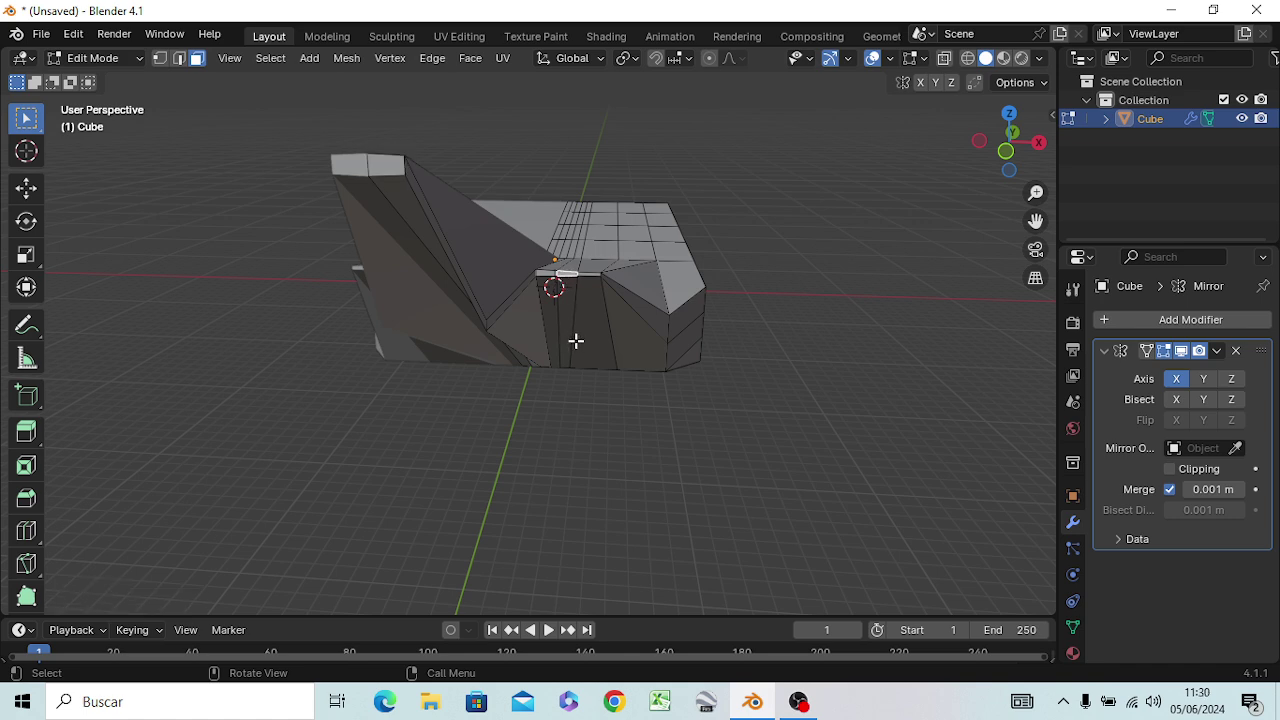
key(KP_3)
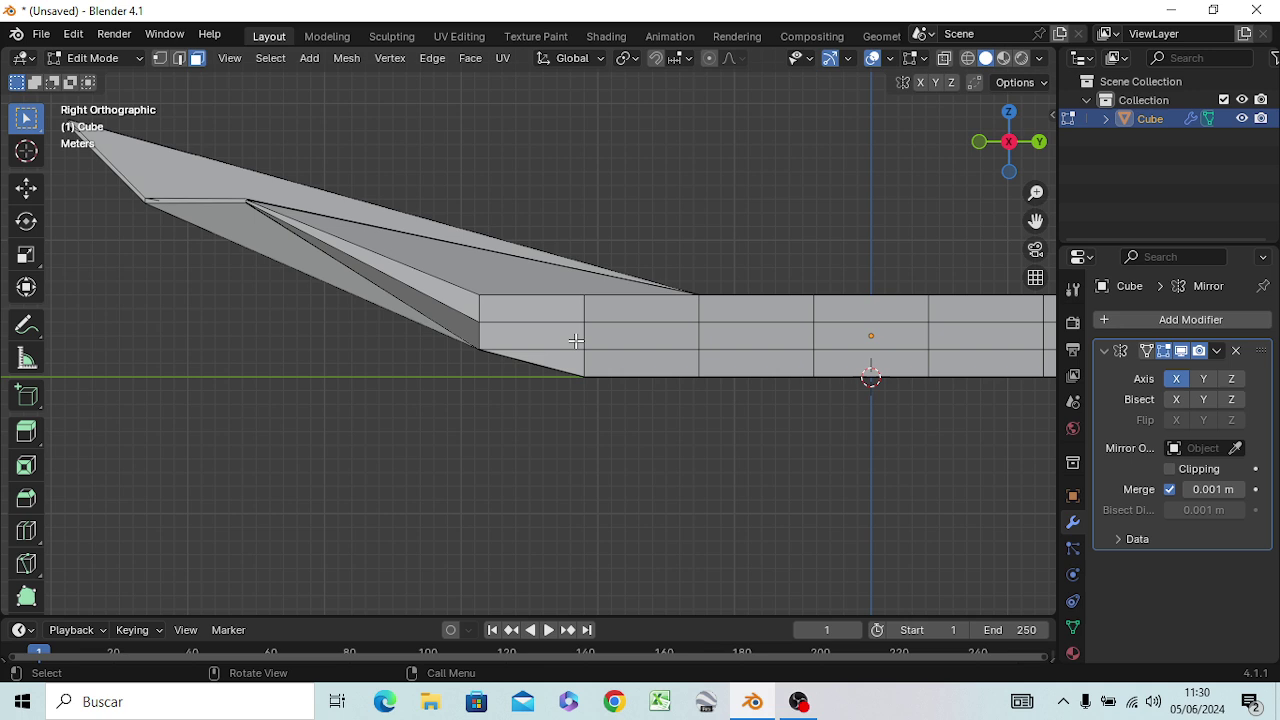
Extrude the selected edge 12.86 m along Y into a thin strip
scroll(576, 340, down, 1)
scroll(571, 337, down, 1)
shift+middle_drag(157, 277, 341, 286)
scroll(486, 312, up, 3)
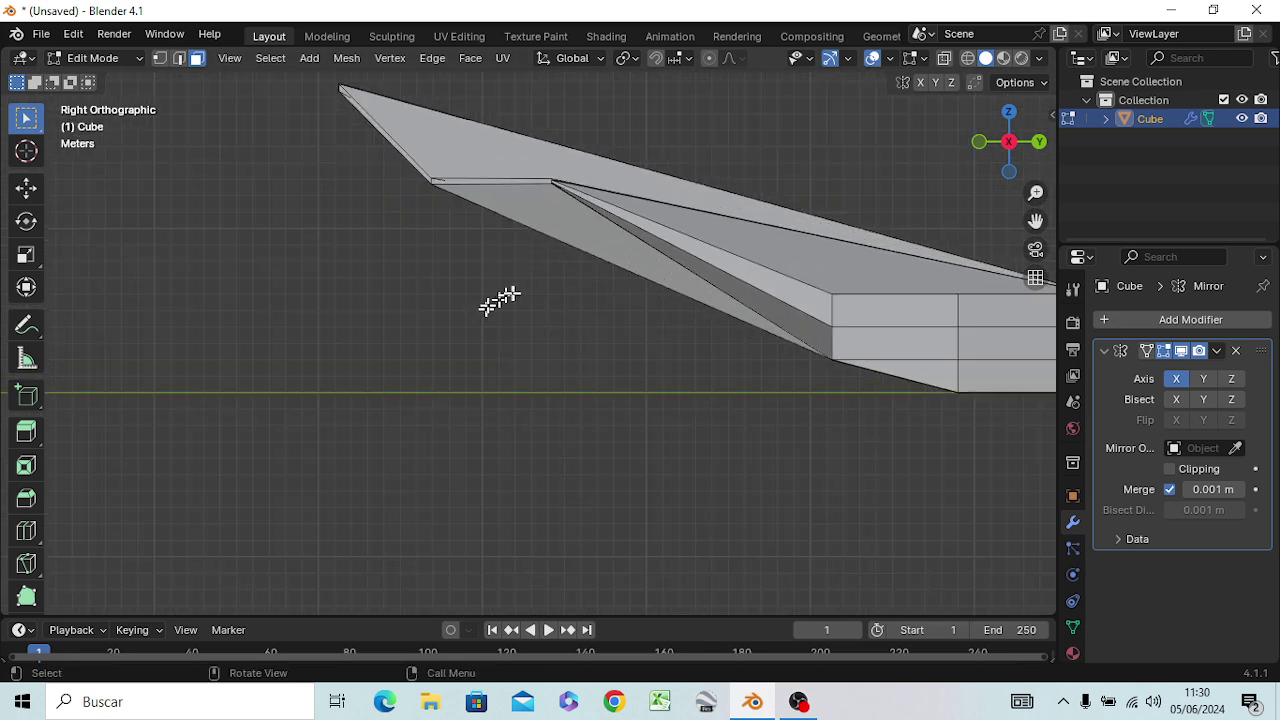
key(g)
key(z)
key(z)
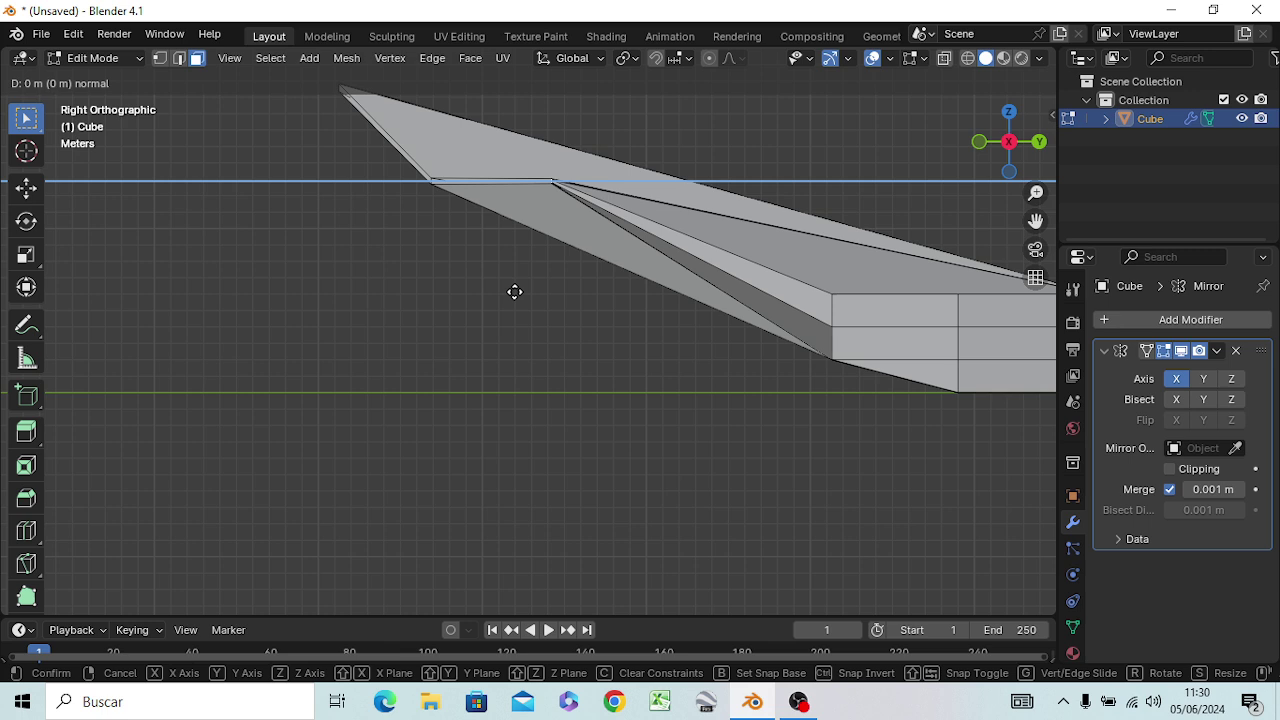
key(y)
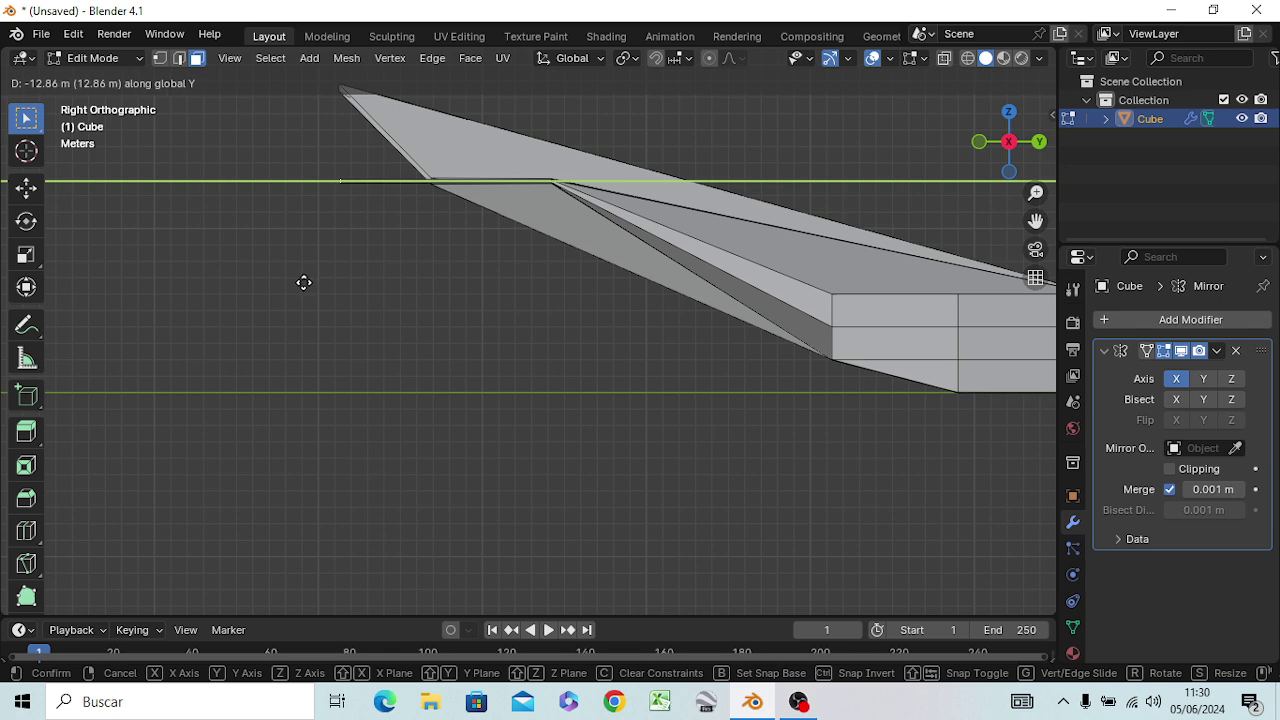
click(305, 282)
mouse_move(305, 282)
middle_down()
mouse_move(286, 306)
mouse_move(344, 335)
mouse_move(514, 331)
mouse_move(492, 329)
middle_up()
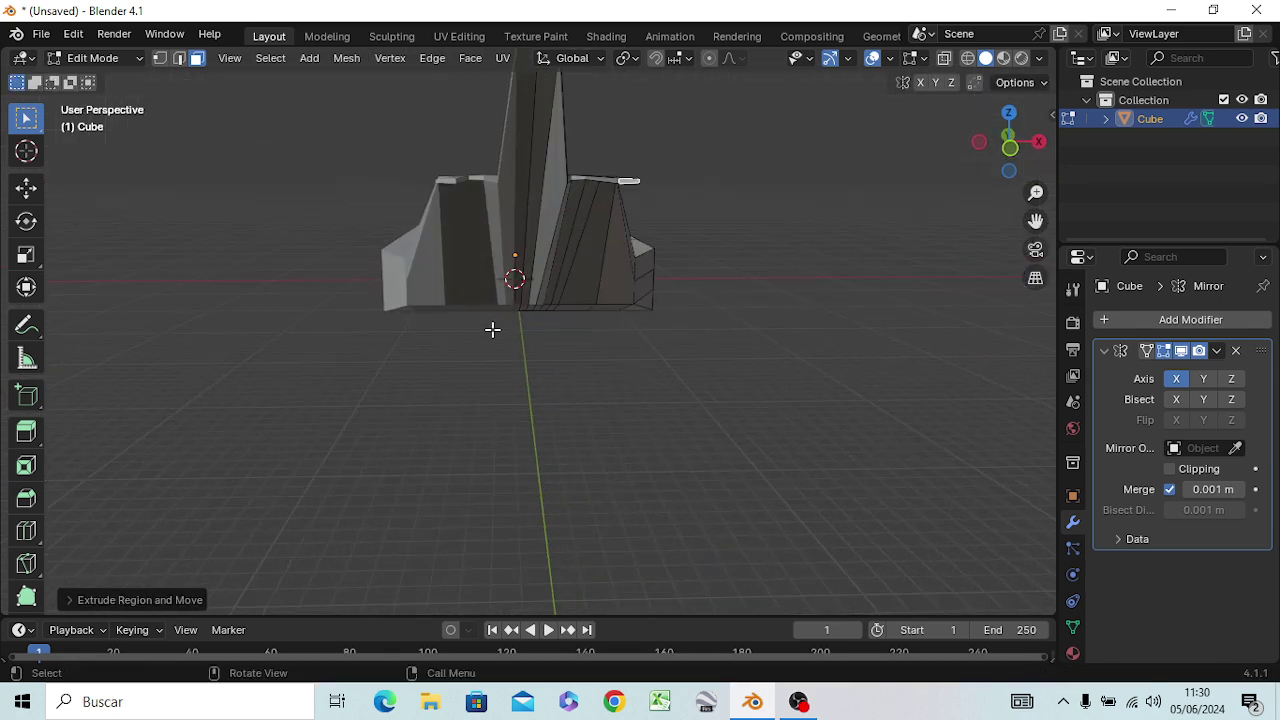
Narrow the strip's end along X to a scale of 0.2711
key(s)
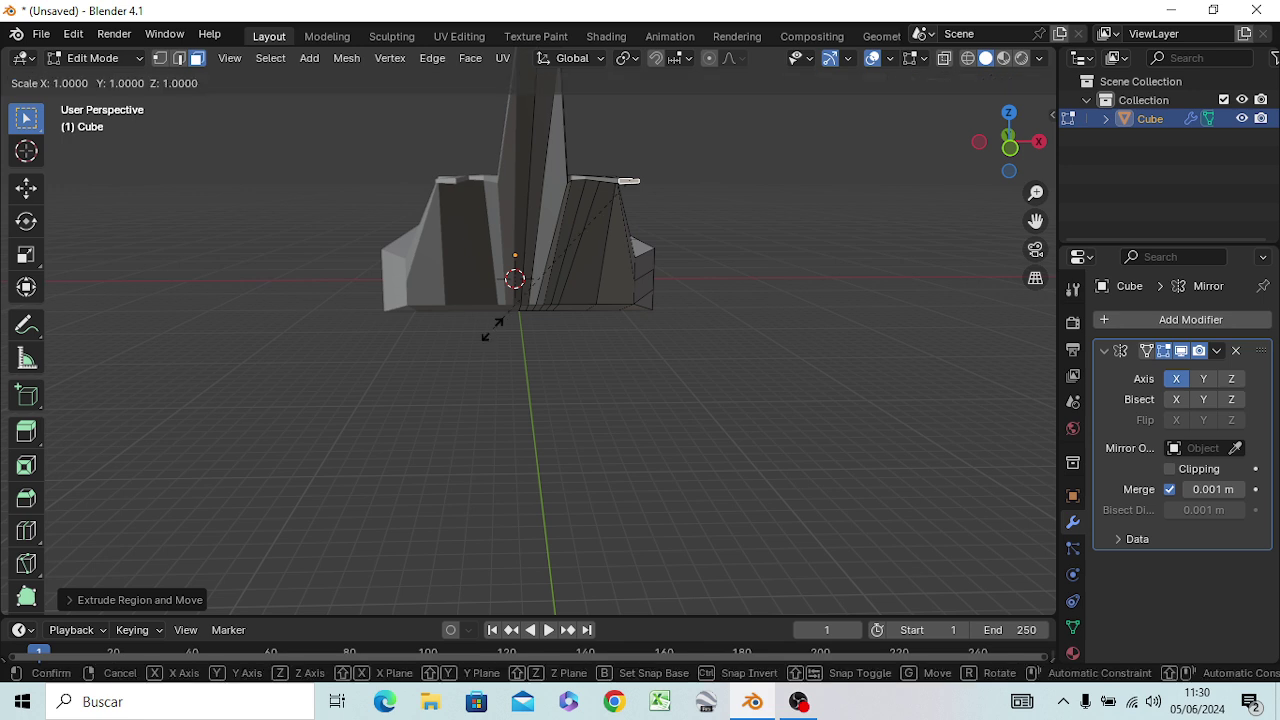
key(x)
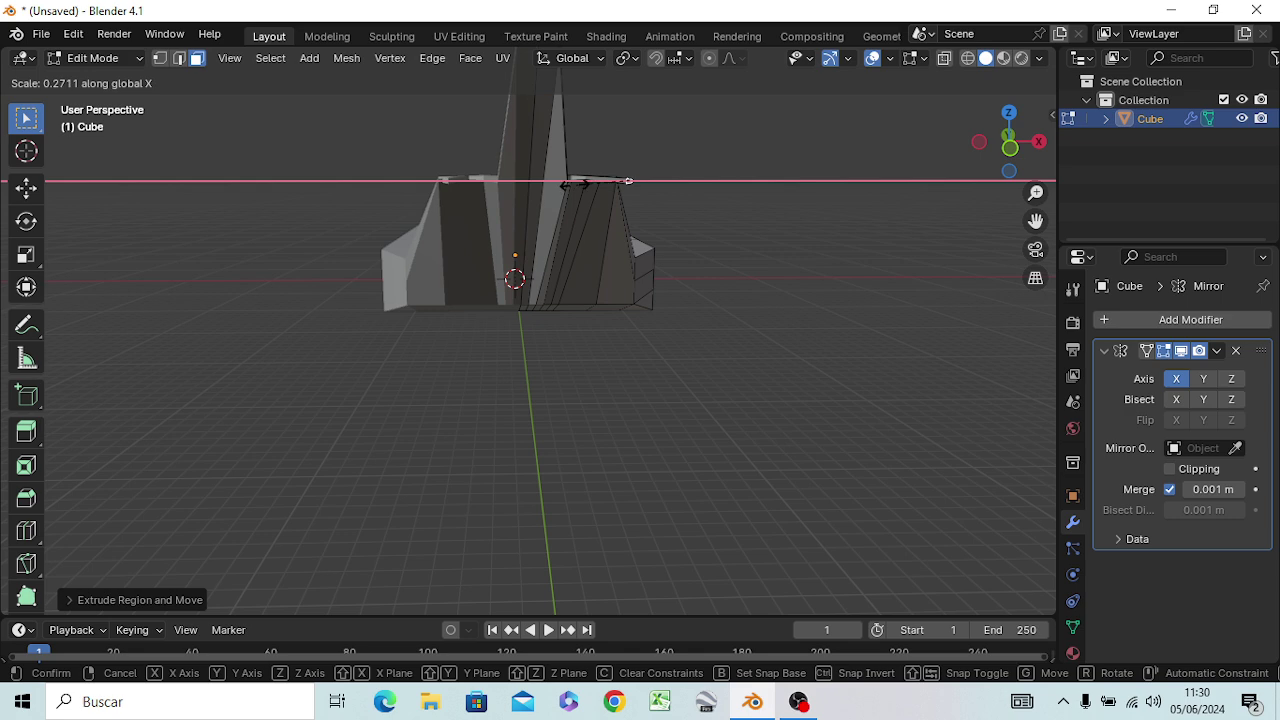
click(590, 192)
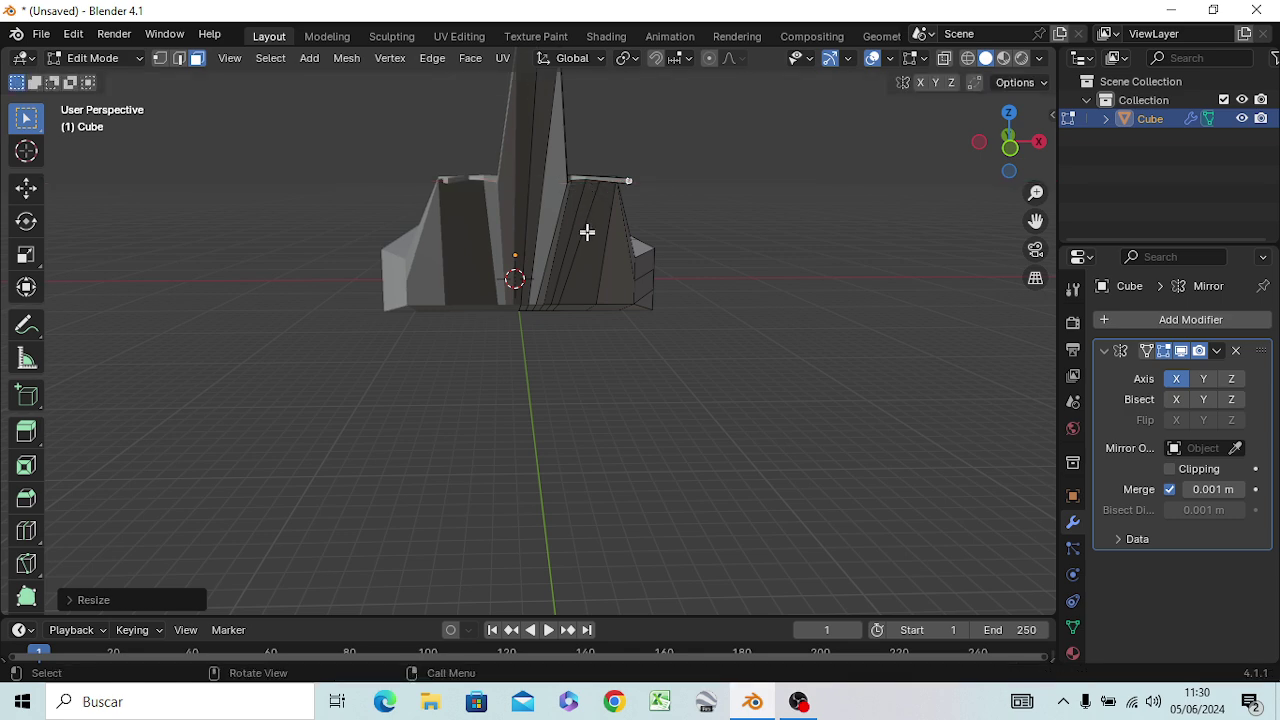
mouse_move(587, 233)
middle_down()
mouse_move(437, 214)
mouse_move(383, 300)
mouse_move(371, 286)
mouse_move(393, 247)
middle_up()
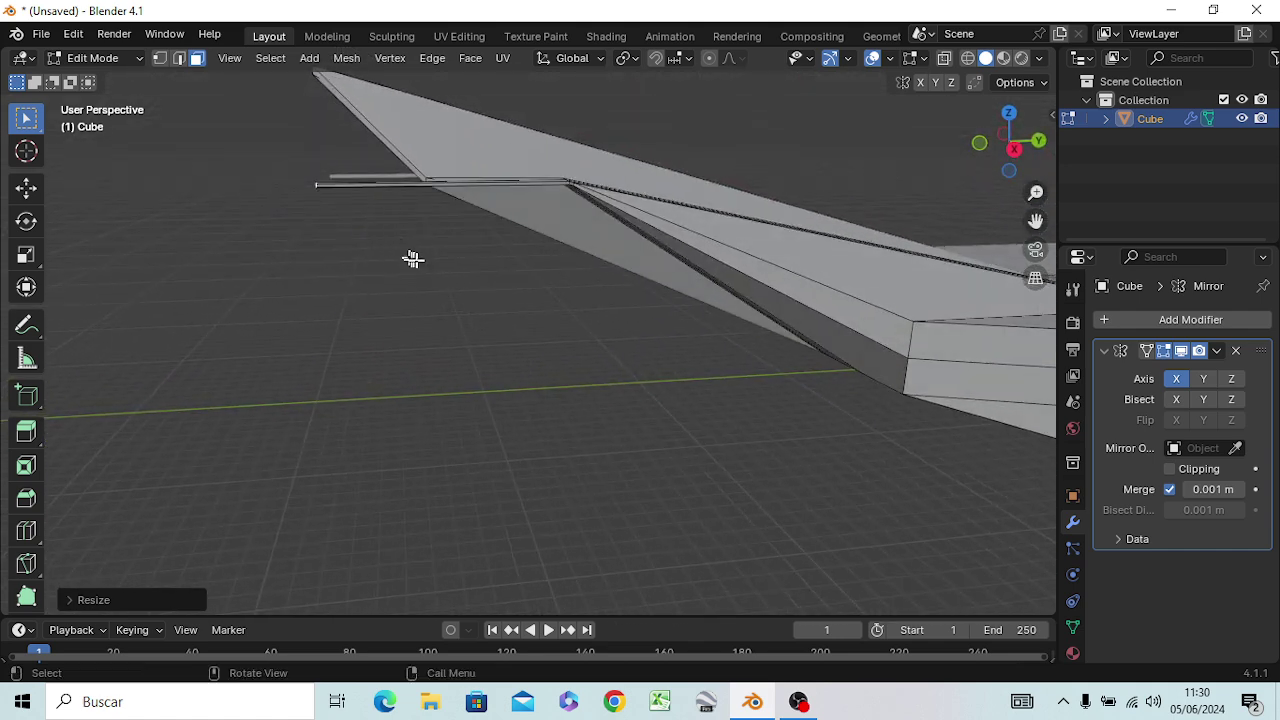
In Right Ortho view, raise the thin strip's far end 3.2 m along Z
mouse_move(418, 274)
middle_down()
mouse_move(466, 266)
mouse_move(626, 311)
mouse_move(585, 314)
mouse_move(600, 354)
mouse_move(609, 294)
mouse_move(571, 309)
mouse_move(514, 277)
mouse_move(386, 277)
middle_up()
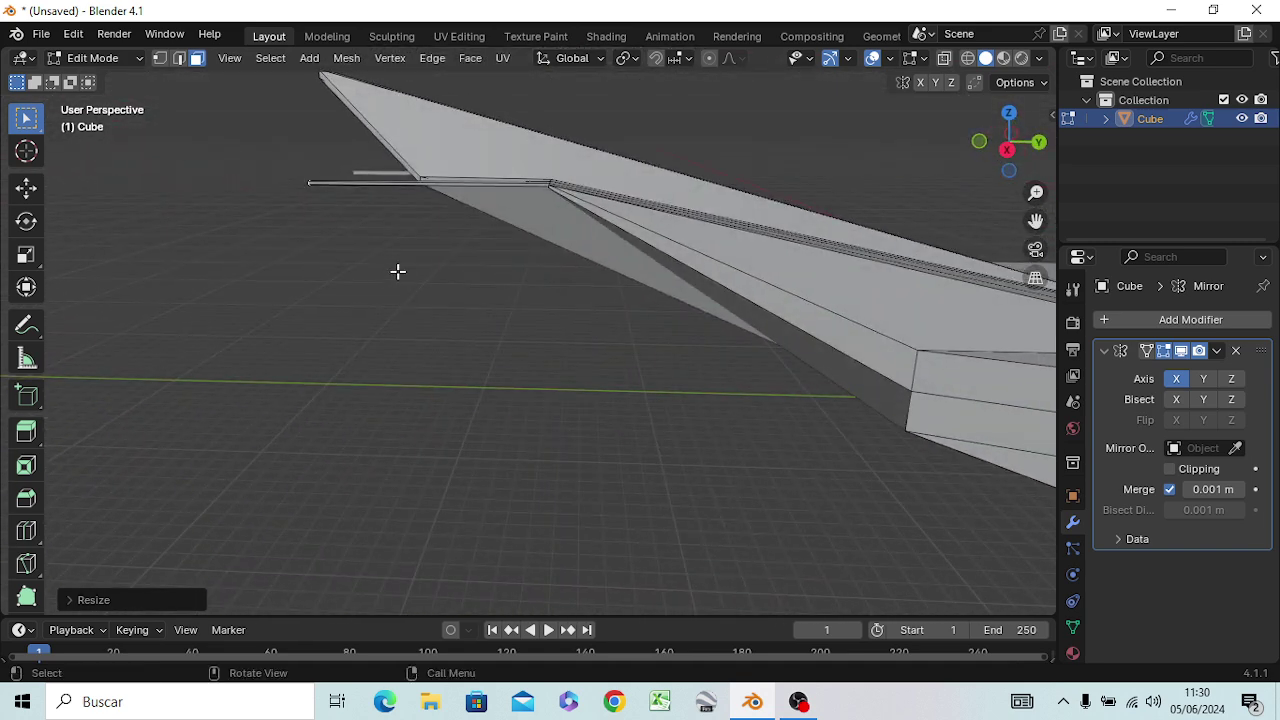
key(KP_3)
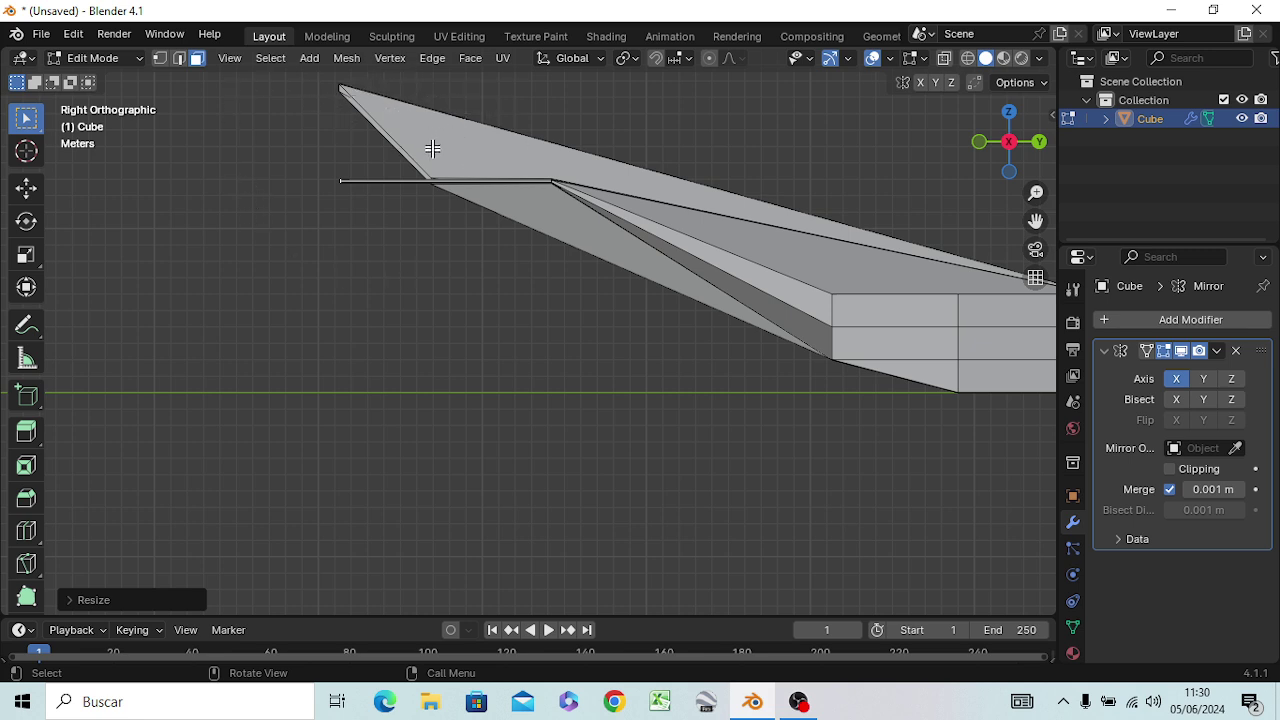
key(g)
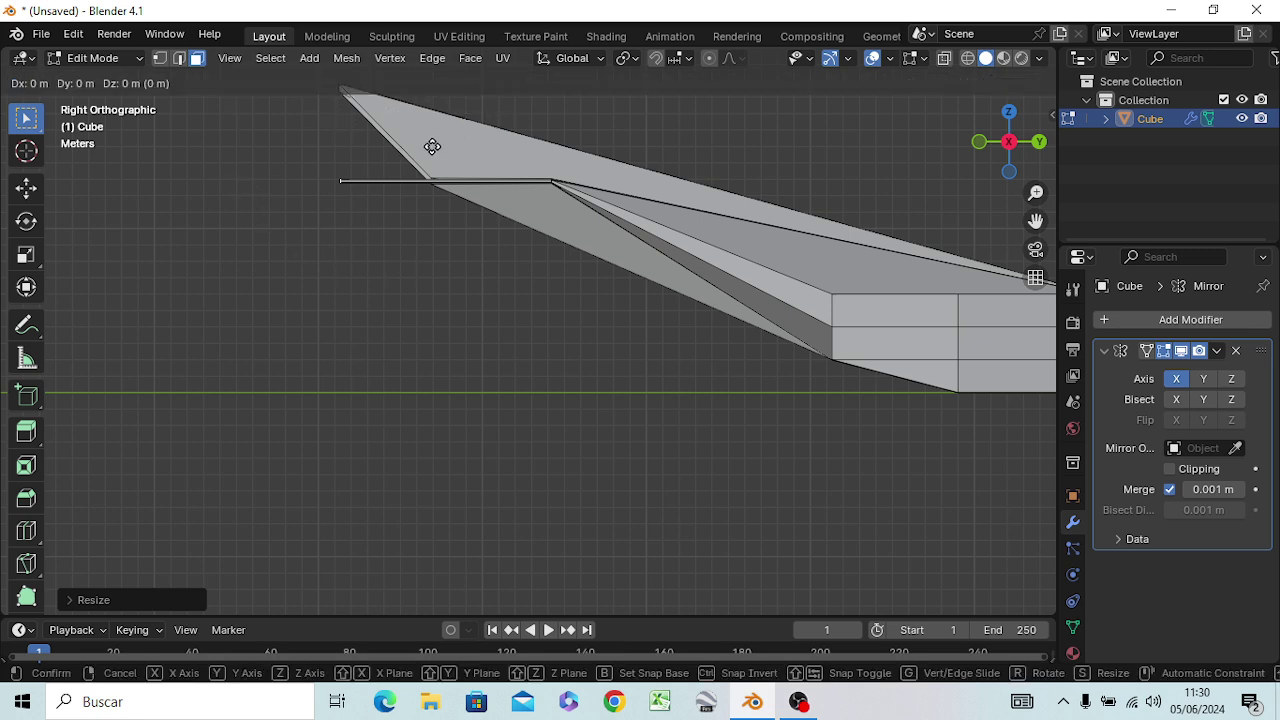
key(z)
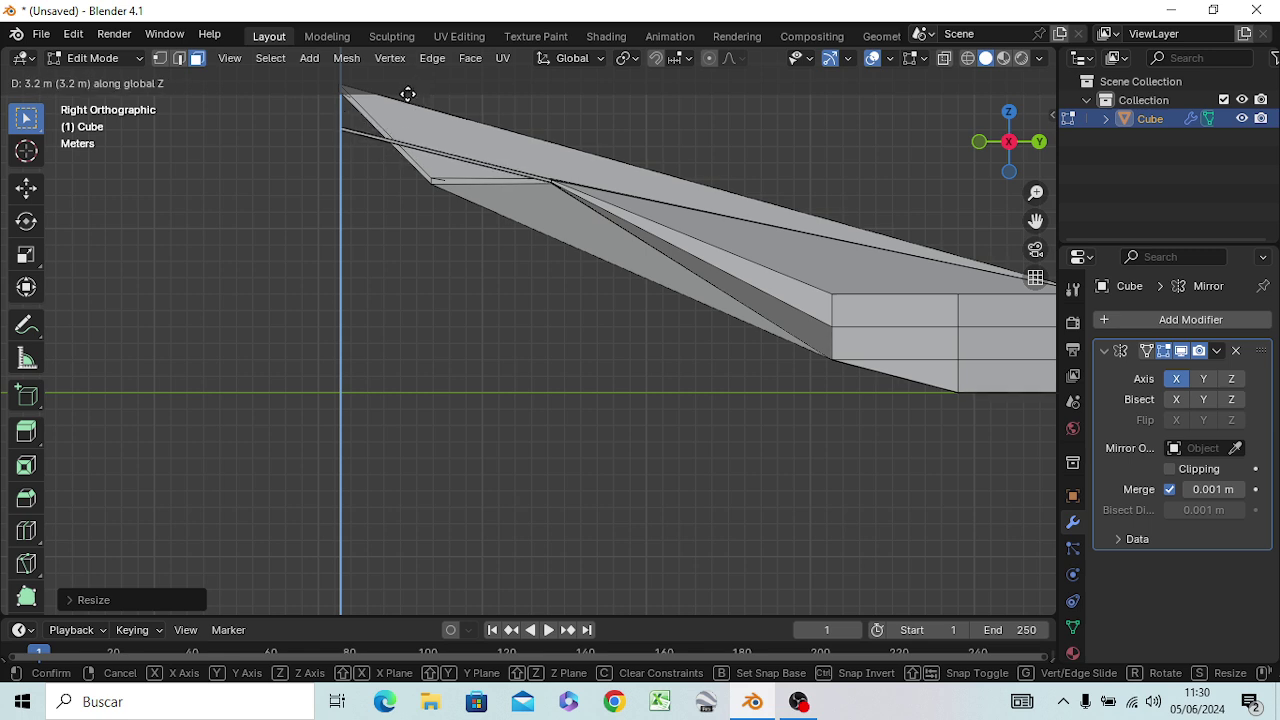
click(408, 94)
mouse_move(377, 251)
middle_down()
mouse_move(673, 356)
mouse_move(594, 329)
mouse_move(560, 337)
mouse_move(520, 380)
mouse_move(546, 354)
middle_up()
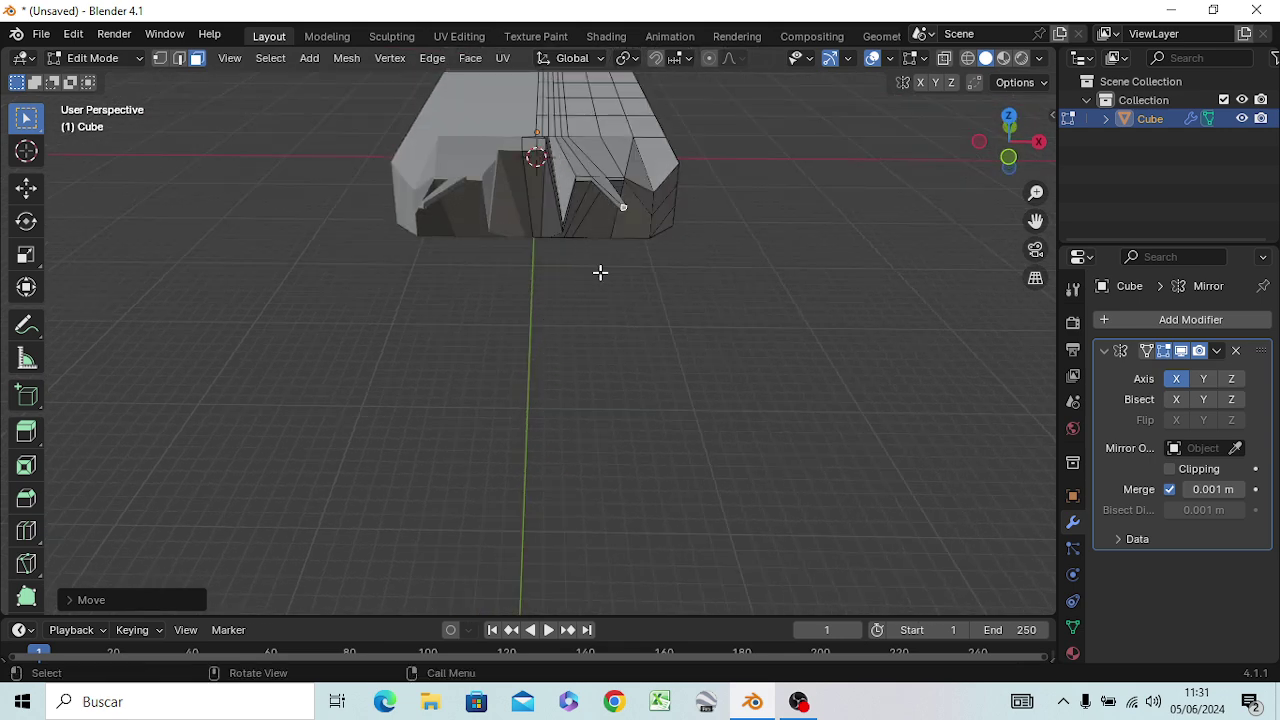
Orbit to look under the landform and undo the last change
scroll(590, 306, up, 3)
mouse_move(590, 306)
middle_down()
mouse_move(629, 309)
mouse_move(606, 354)
mouse_move(478, 388)
middle_up()
scroll(478, 388, up, 4)
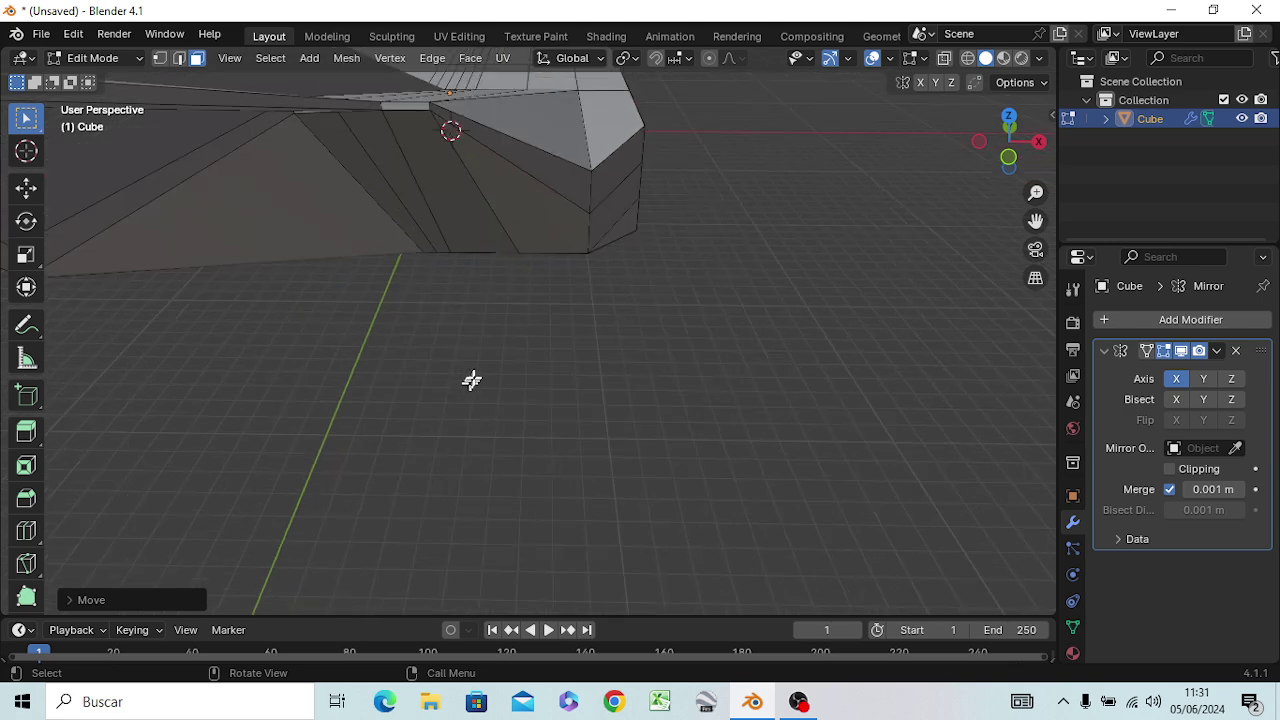
scroll(471, 380, down, 2)
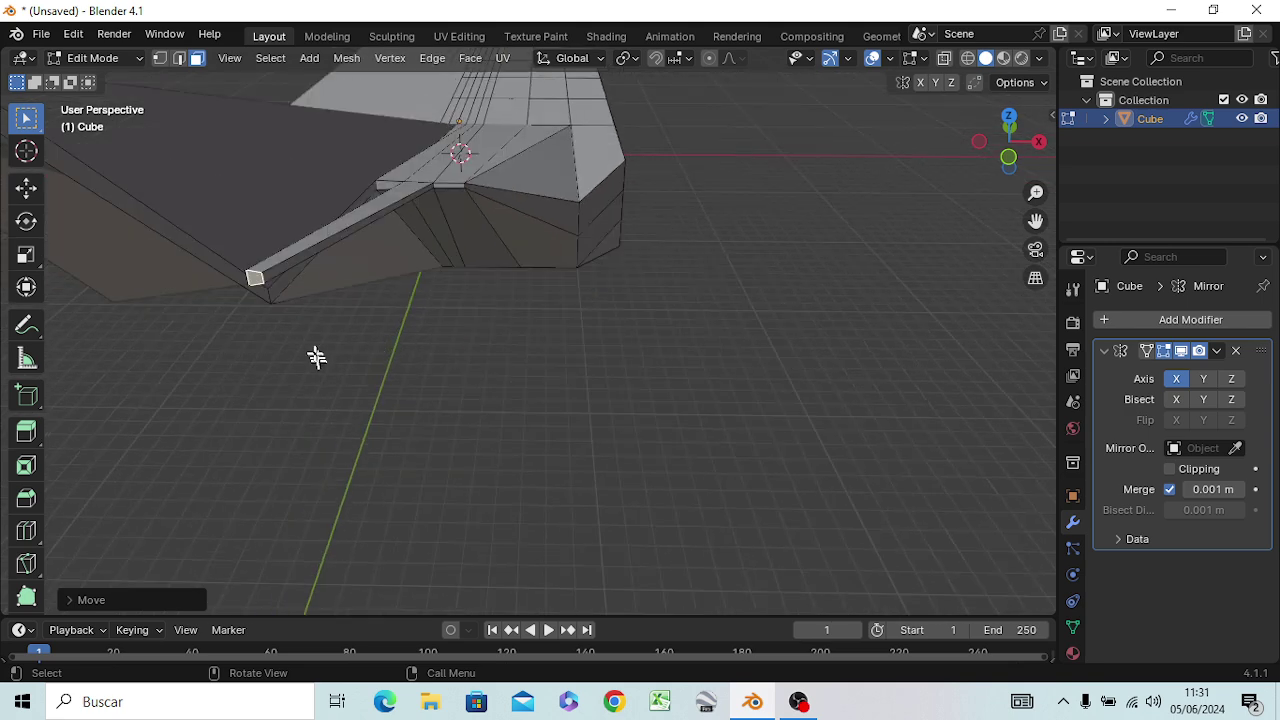
middle_drag(317, 357, 434, 384)
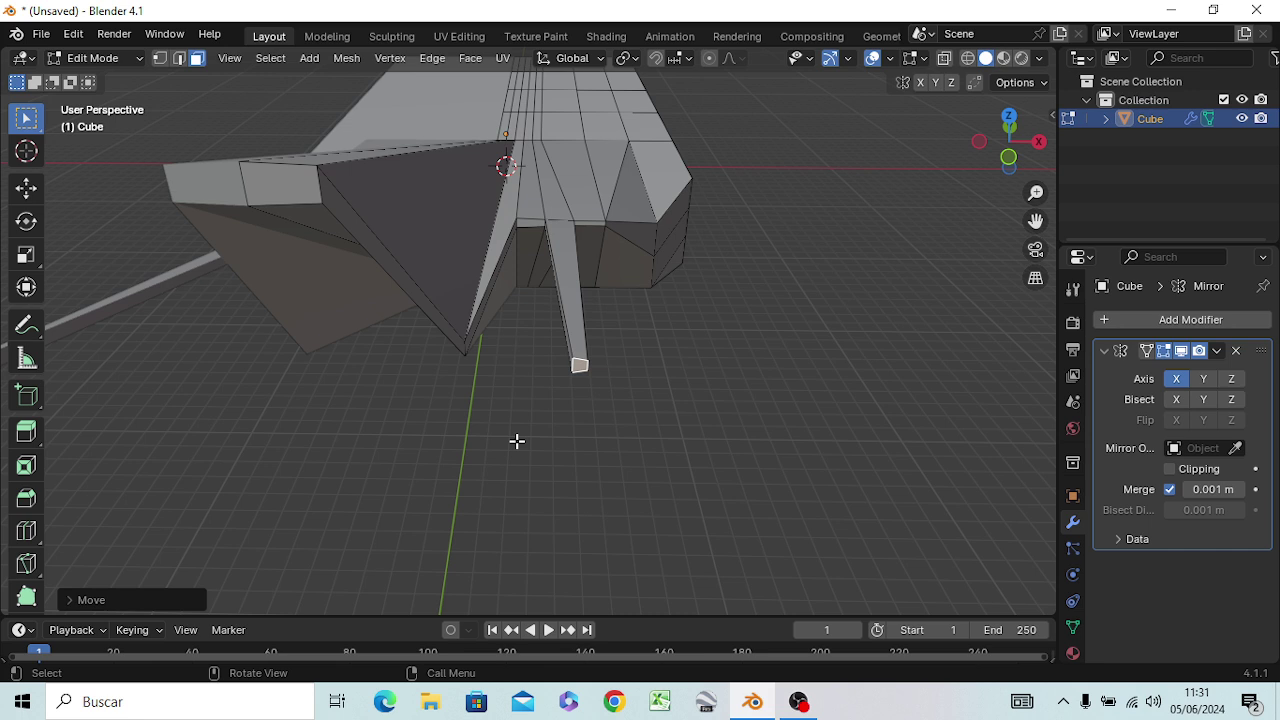
key(ctrl+z)
Fill a face from the spike's two bottom vertices to two left-face vertices
key(1)
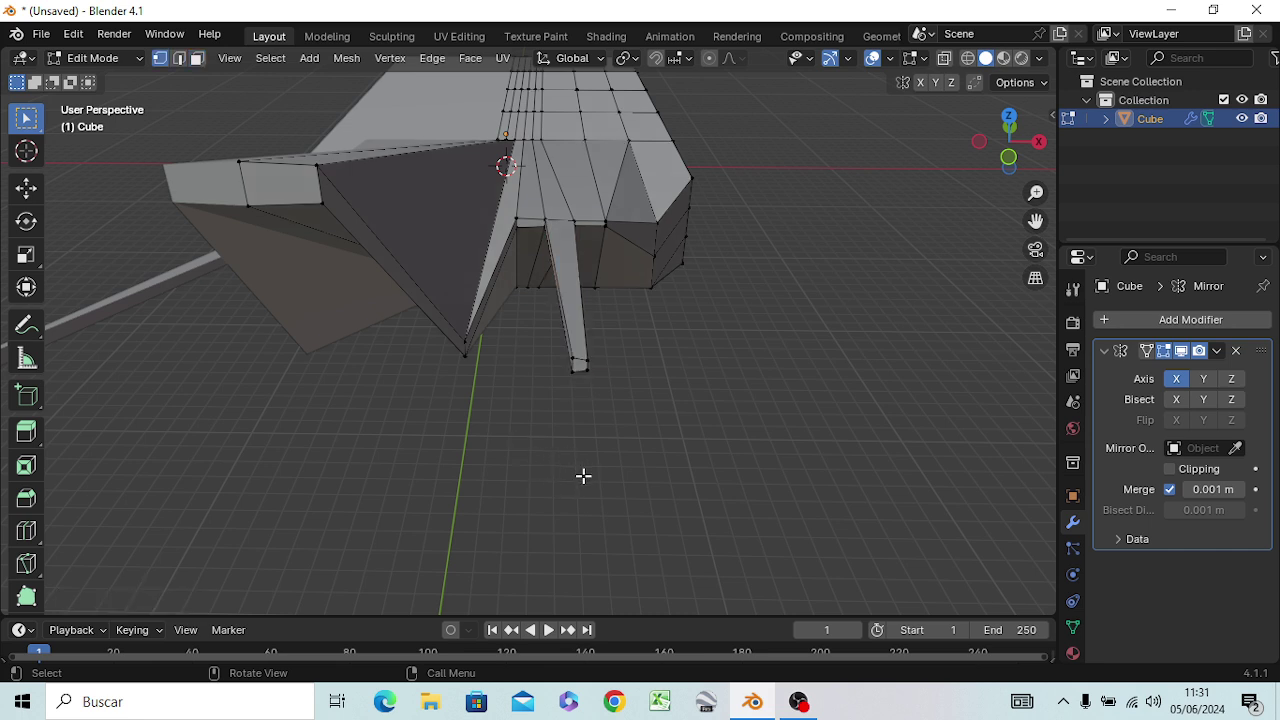
shift+click(573, 362)
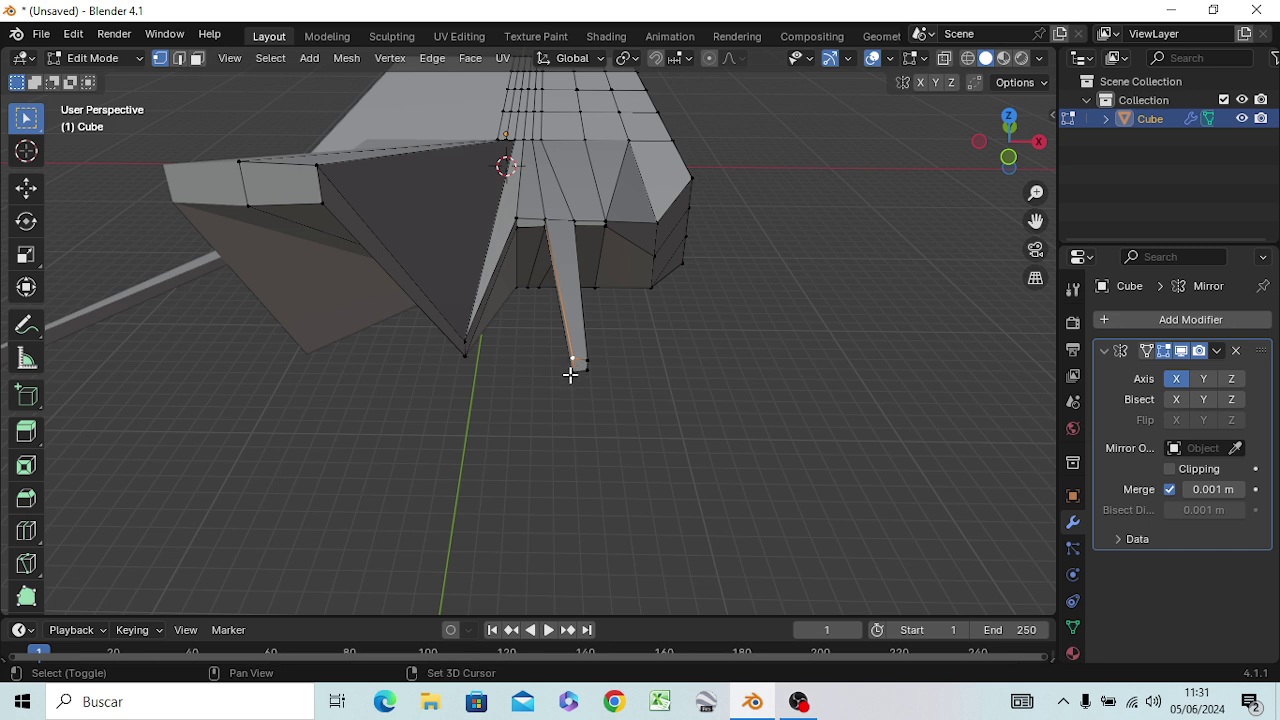
shift+click(573, 372)
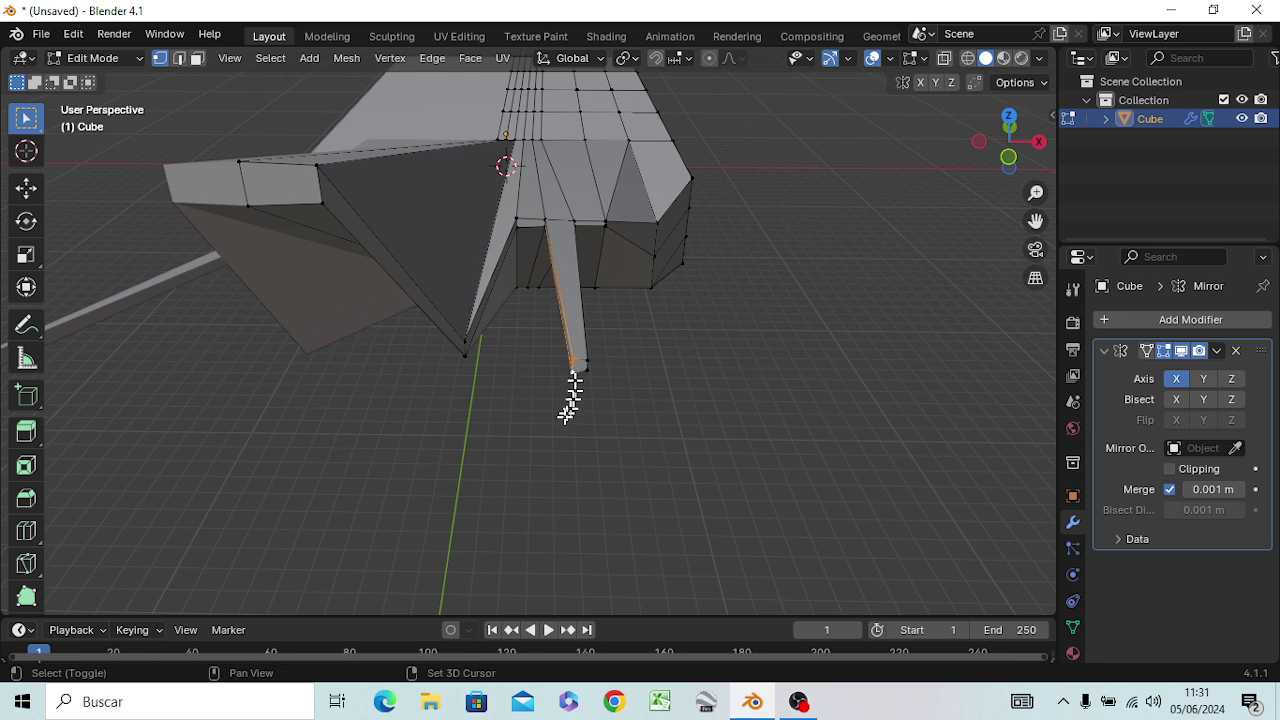
shift+click(321, 172)
shift+click(323, 204)
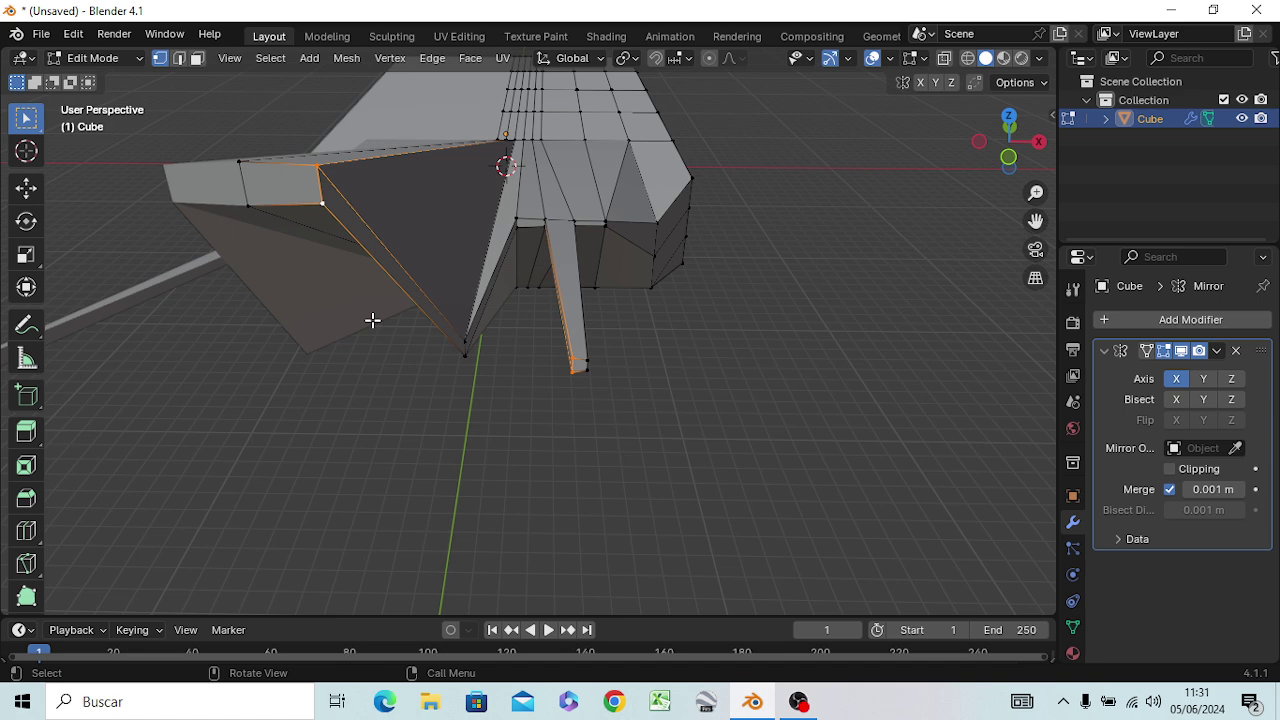
key(f)
middle_drag(352, 400, 381, 392)
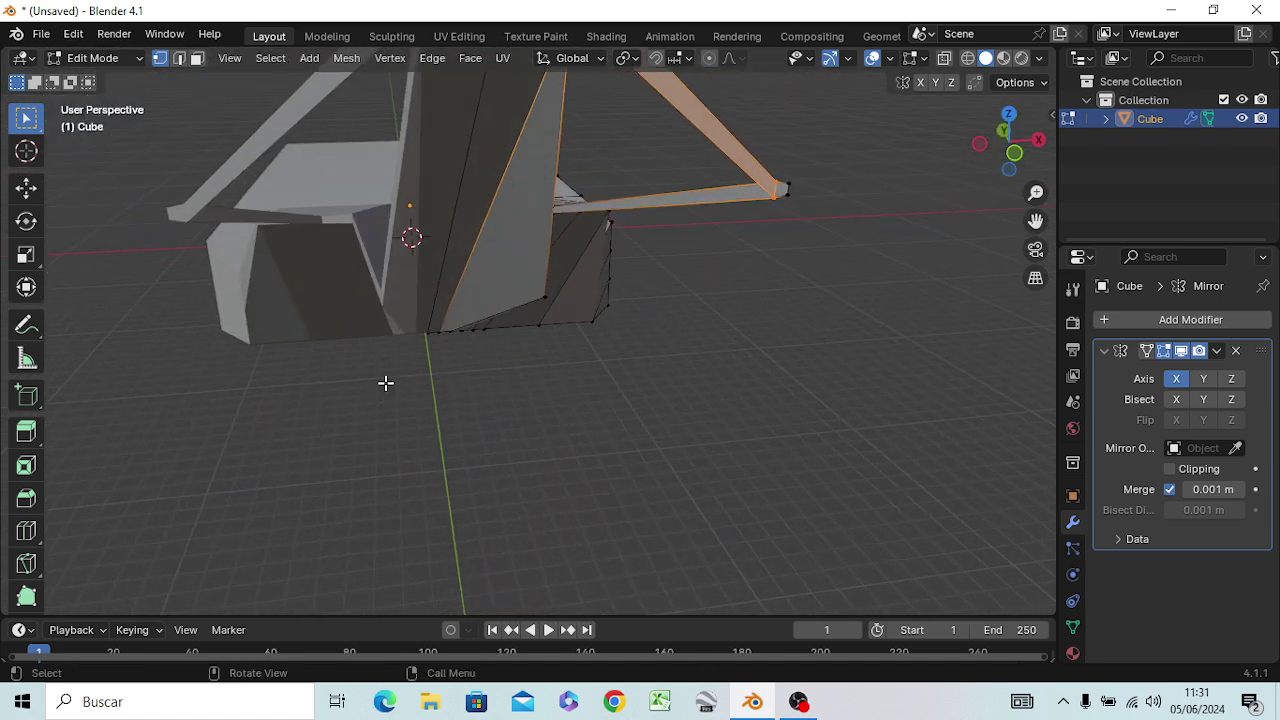
click(702, 367)
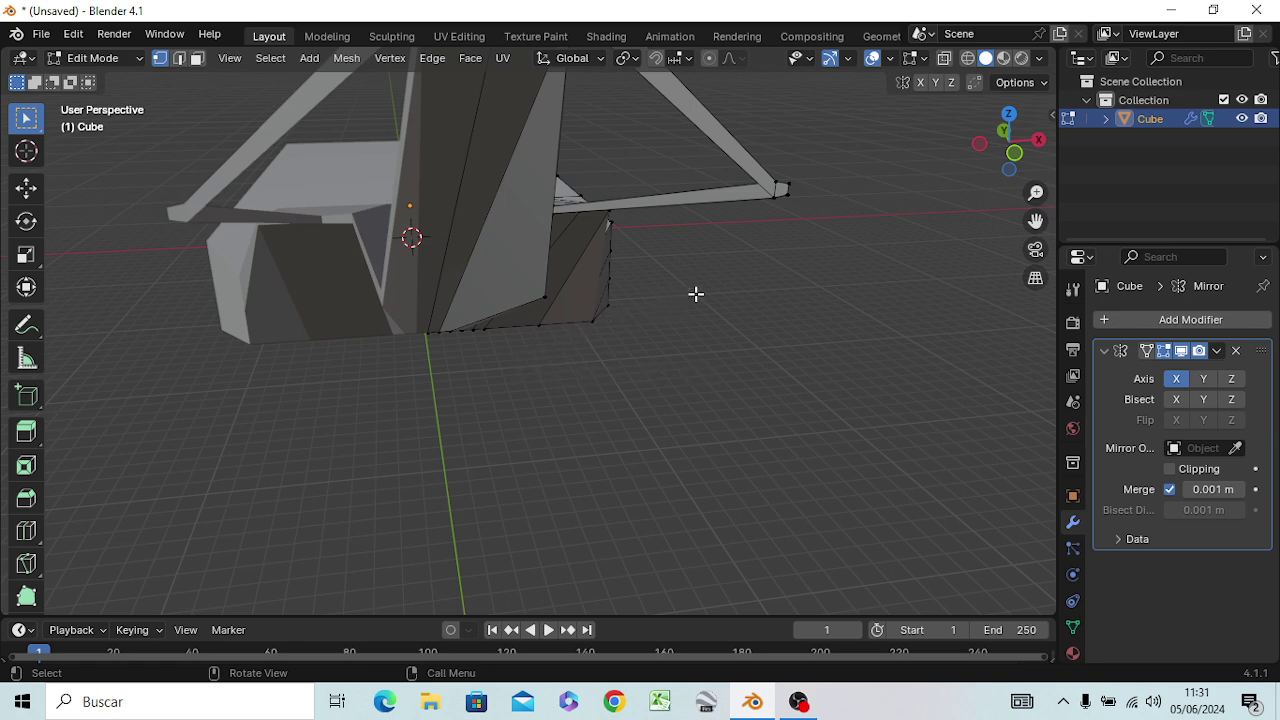
mouse_move(694, 291)
middle_down()
mouse_move(666, 314)
mouse_move(648, 305)
middle_up()
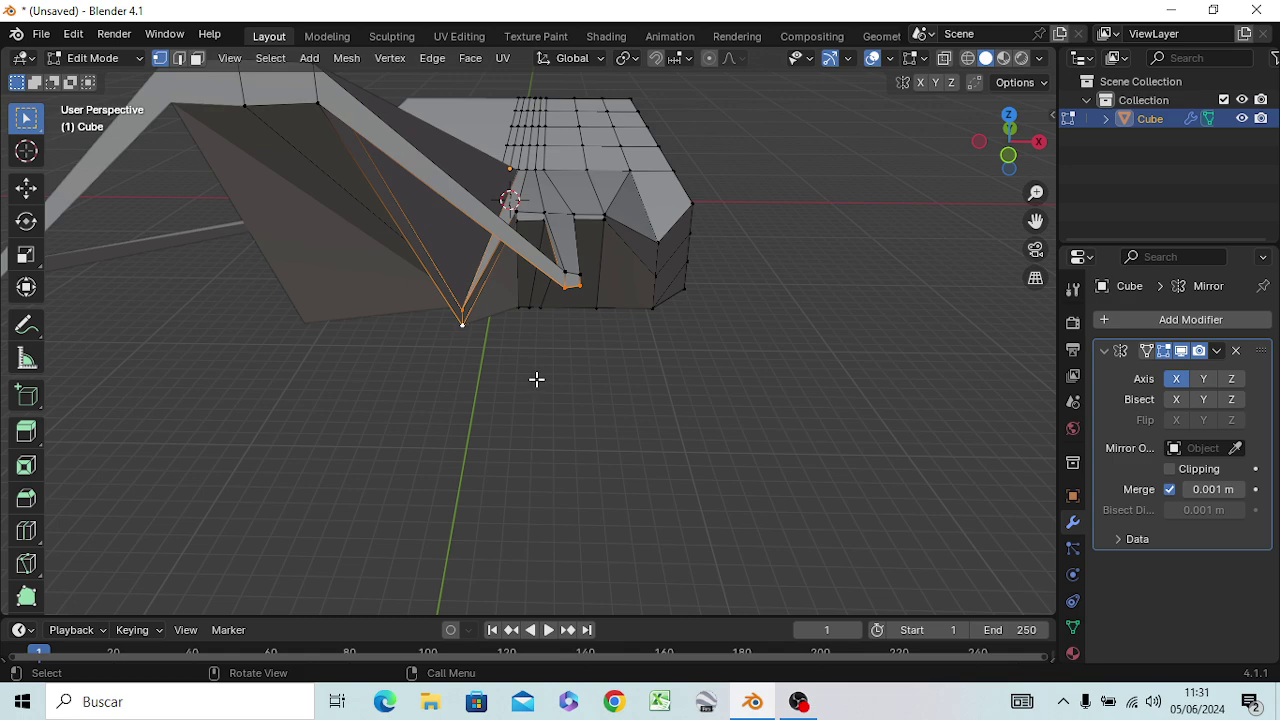
mouse_move(560, 397)
middle_down()
mouse_move(591, 400)
mouse_move(597, 437)
mouse_move(539, 425)
mouse_move(543, 440)
mouse_move(591, 417)
mouse_move(580, 394)
mouse_move(526, 400)
mouse_move(491, 380)
mouse_move(557, 391)
mouse_move(563, 411)
mouse_move(500, 411)
mouse_move(582, 420)
middle_up()
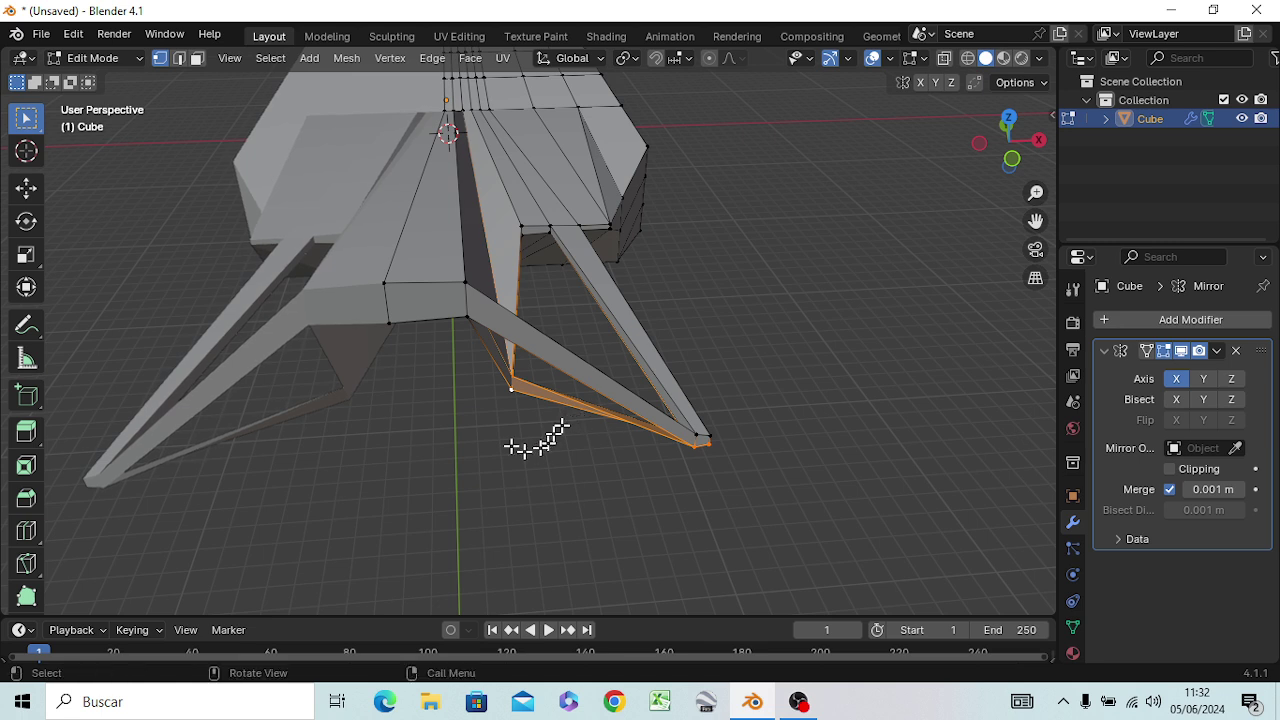
Move the strut's inner-corner vertex -12.4 m along Y in Right Ortho view
click(386, 284)
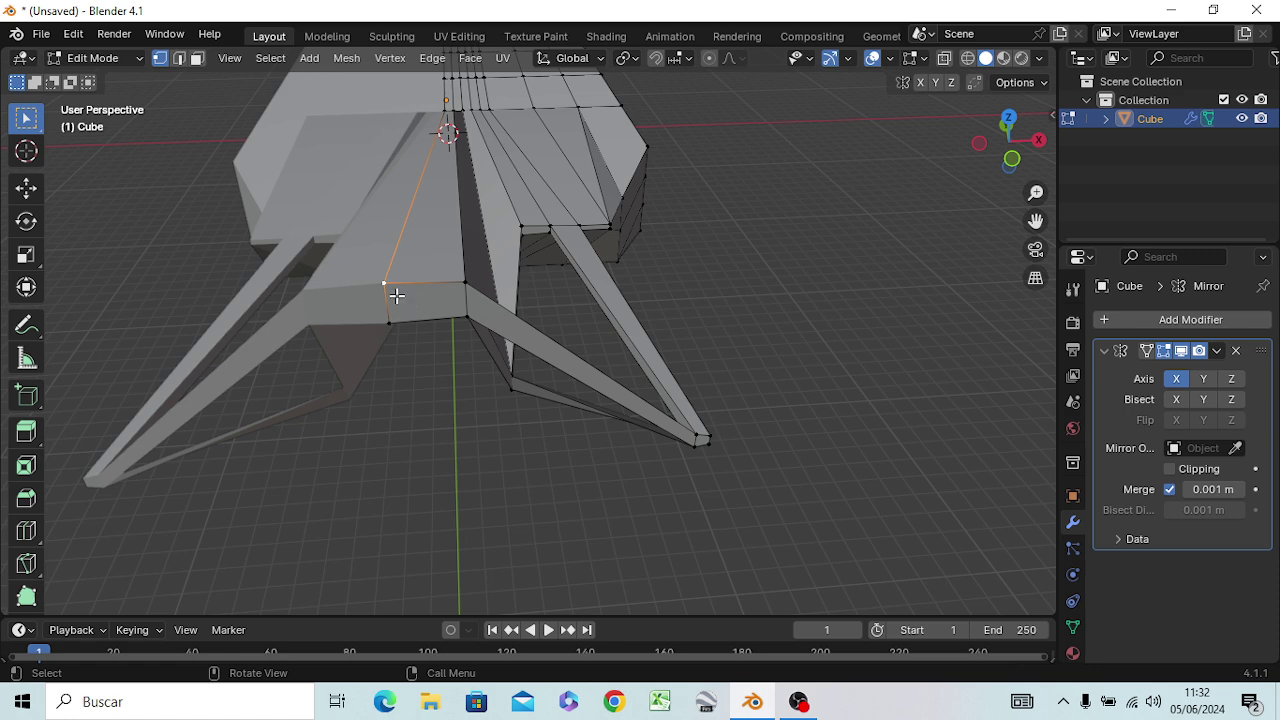
key(KP_3)
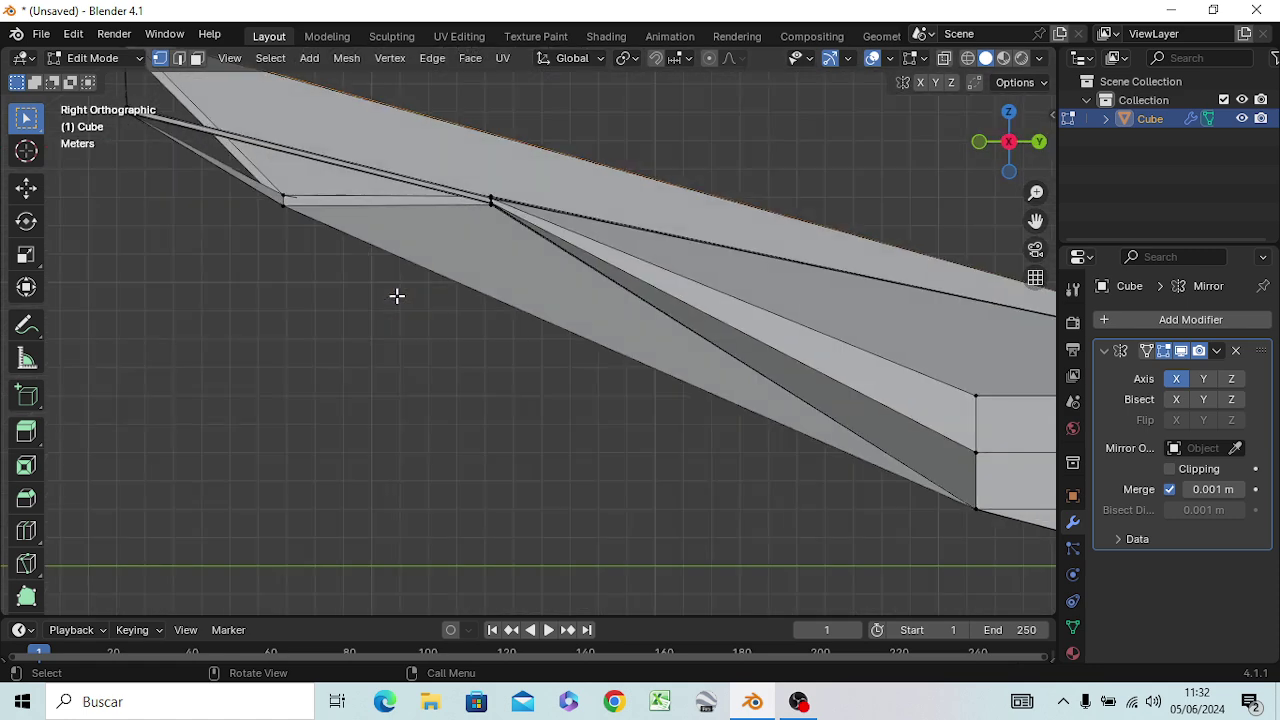
ctrl+middle_drag(194, 246, 341, 419)
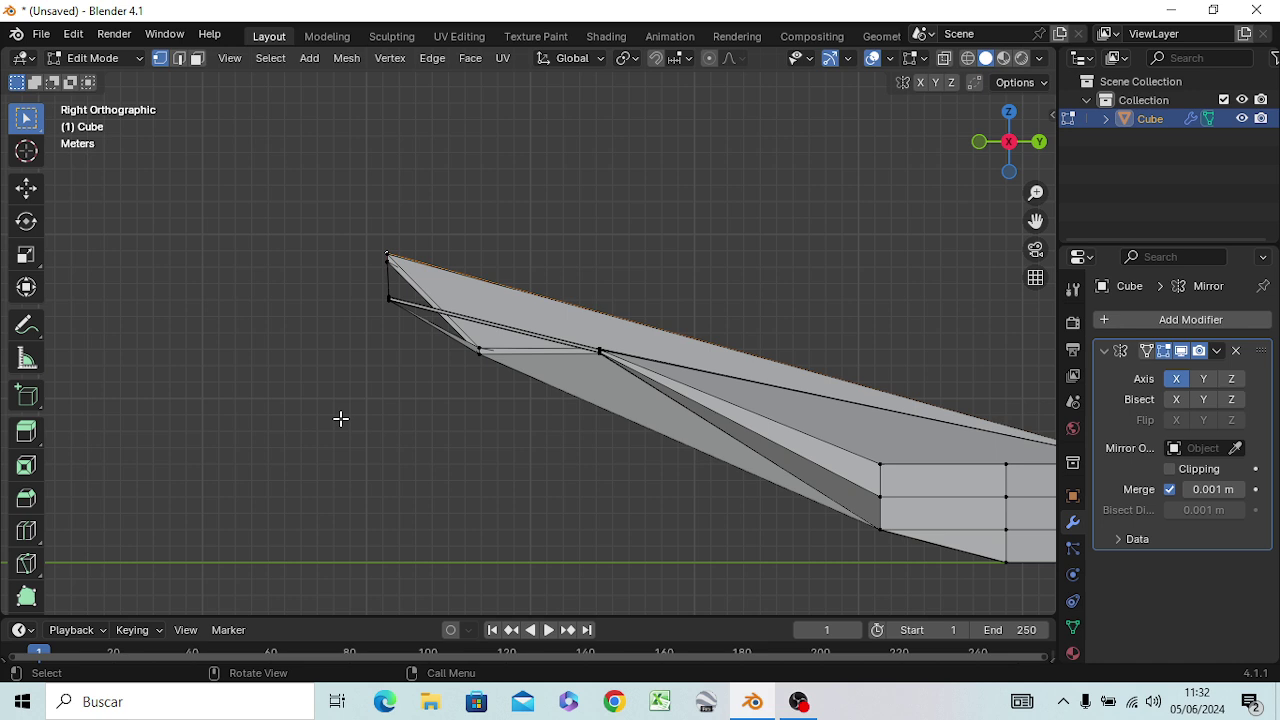
key(g)
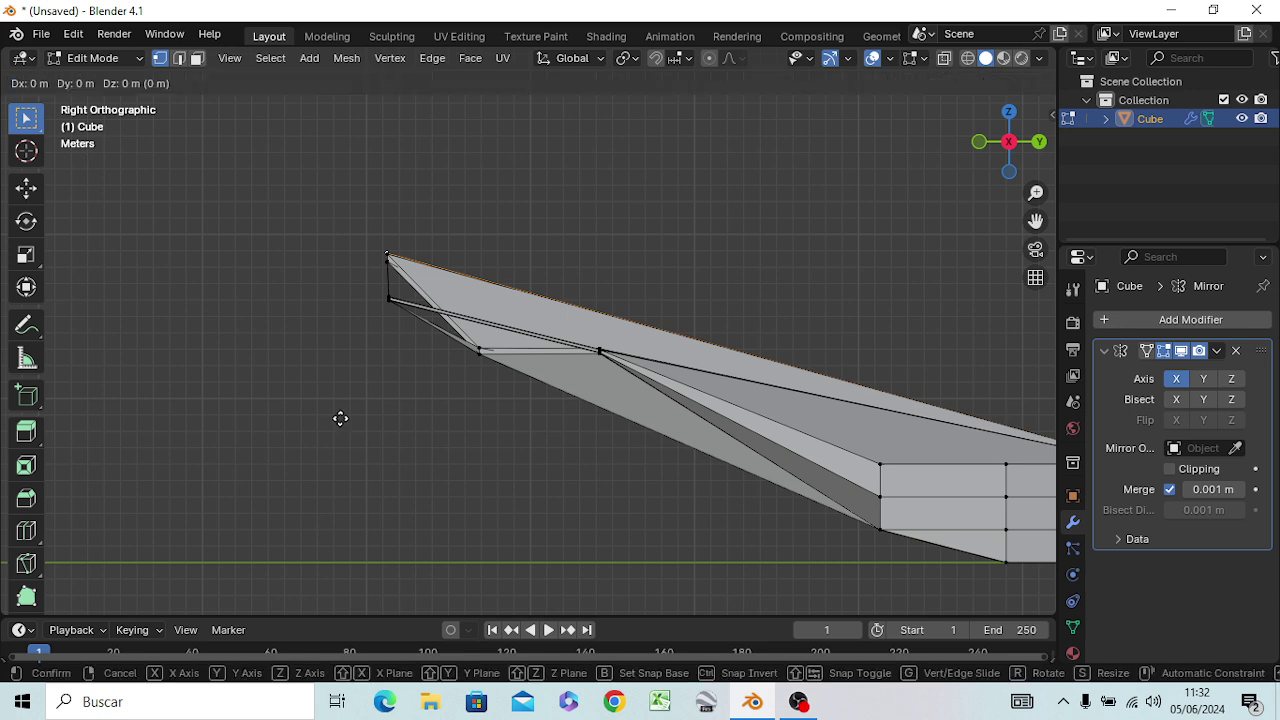
key(y)
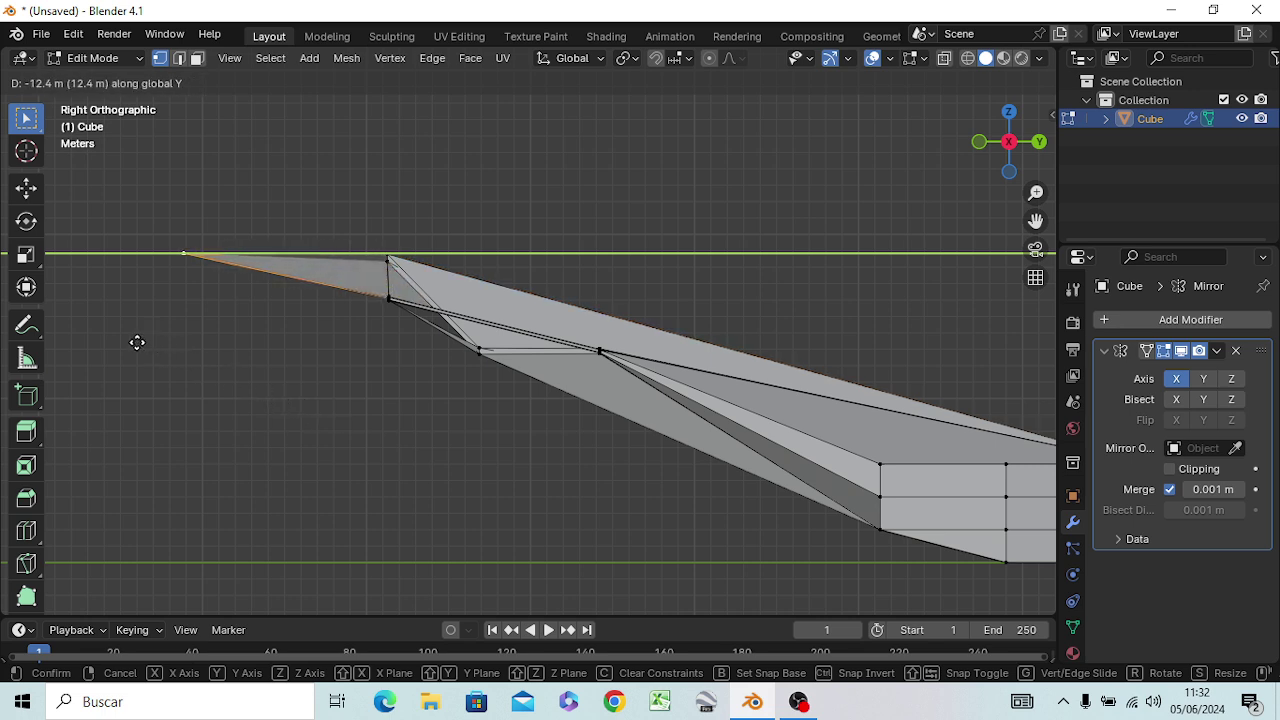
click(137, 342)
mouse_move(173, 382)
middle_down()
mouse_move(406, 461)
mouse_move(395, 448)
middle_up()
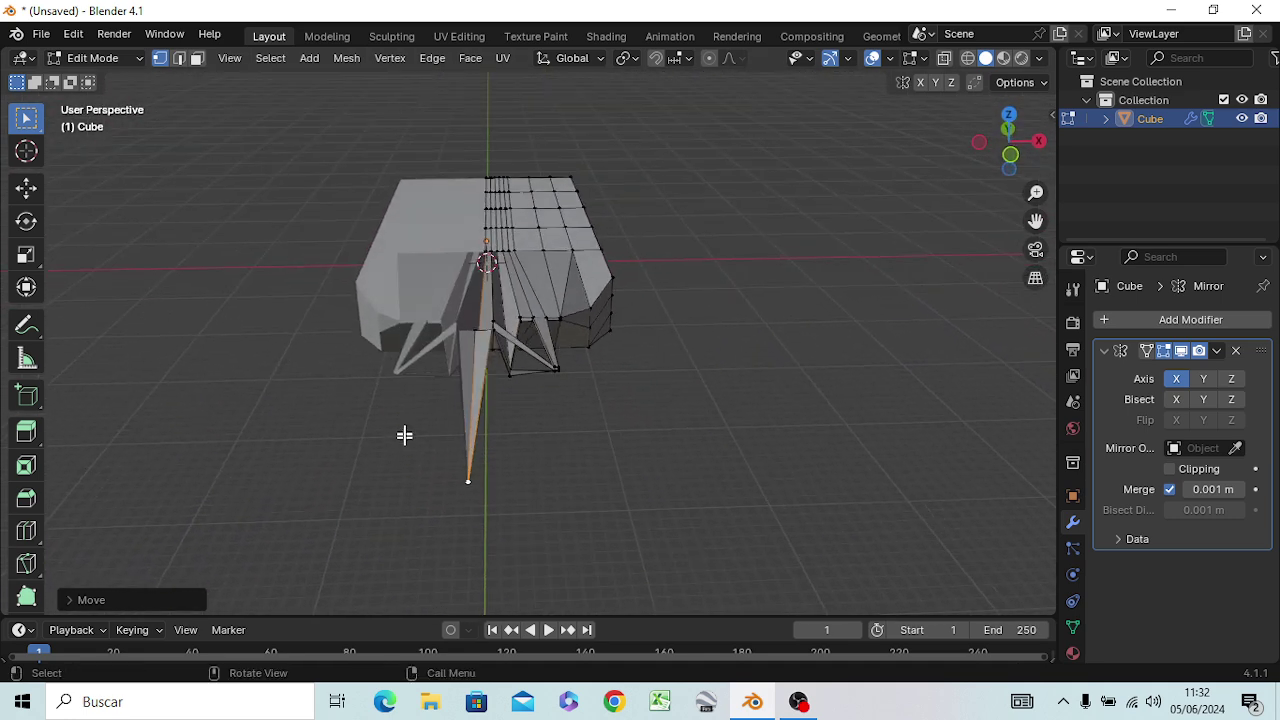
Select the edge along the central spike and inspect it from below and the front
scroll(404, 435, up, 4)
mouse_move(394, 474)
middle_down()
mouse_move(392, 505)
mouse_move(428, 428)
middle_up()
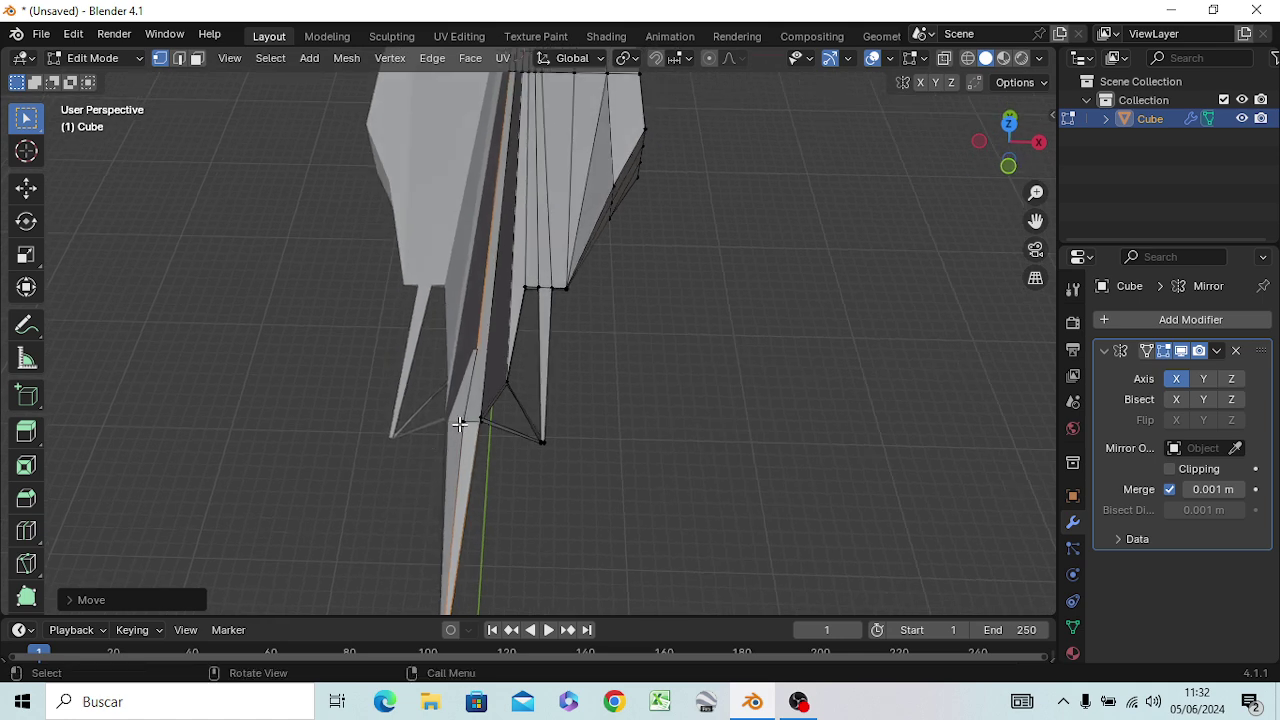
click(459, 424)
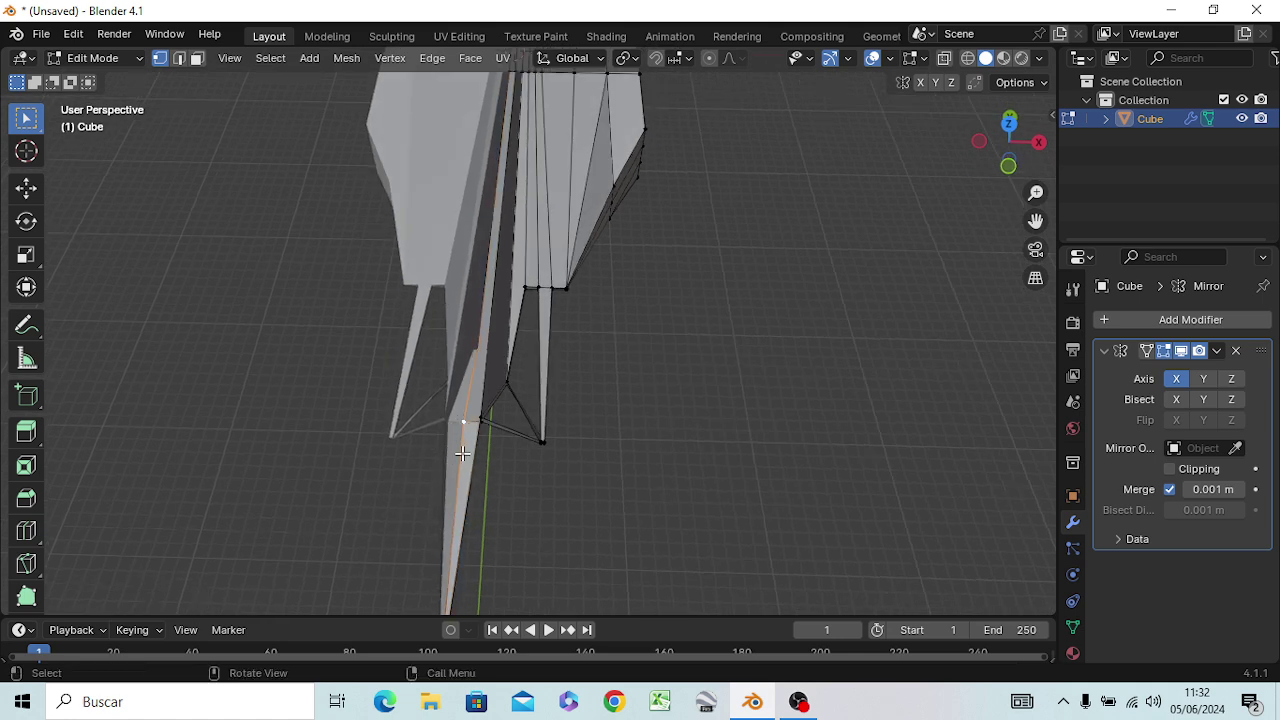
scroll(462, 453, up, 1)
scroll(466, 444, up, 3)
mouse_move(450, 438)
middle_down()
mouse_move(489, 457)
mouse_move(457, 363)
mouse_move(429, 334)
mouse_move(409, 354)
mouse_move(309, 351)
mouse_move(277, 397)
mouse_move(269, 466)
mouse_move(273, 485)
mouse_move(343, 434)
mouse_move(409, 409)
mouse_move(420, 362)
mouse_move(480, 337)
mouse_move(471, 343)
mouse_move(443, 251)
mouse_move(469, 350)
middle_up()
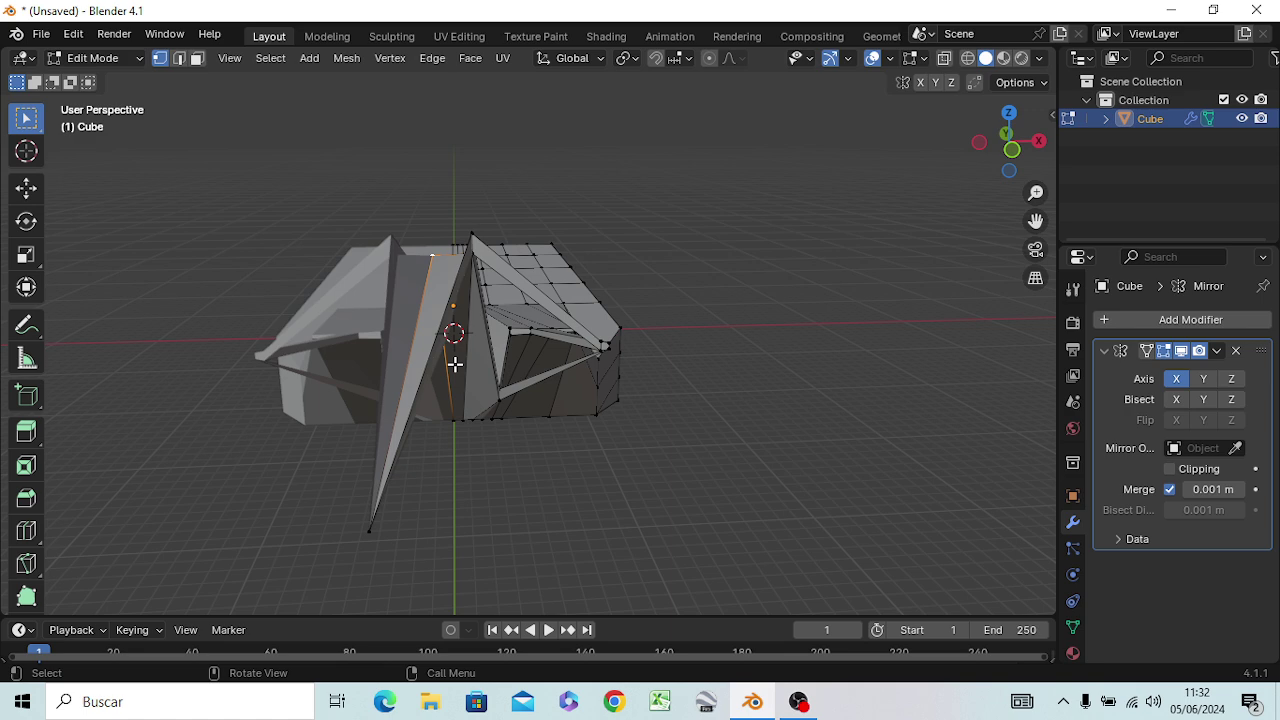
key(KP_1)
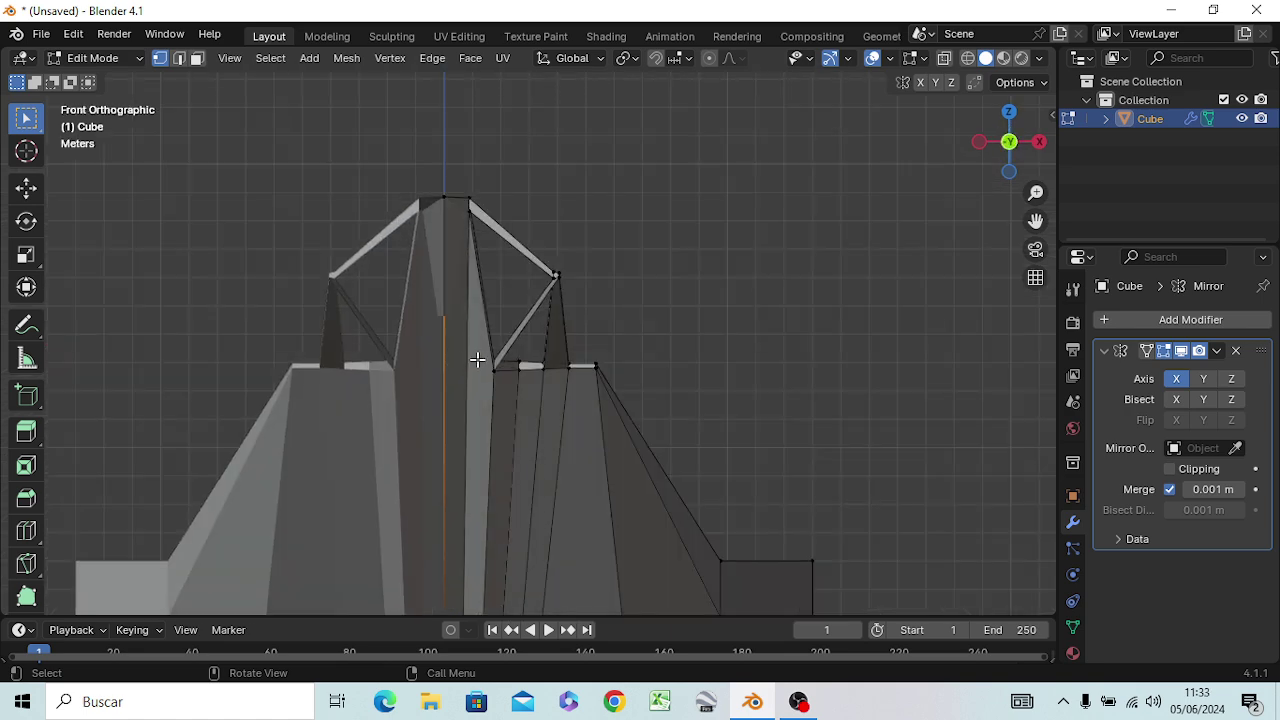
mouse_move(477, 360)
middle_down()
mouse_move(514, 394)
mouse_move(491, 400)
mouse_move(496, 388)
middle_up()
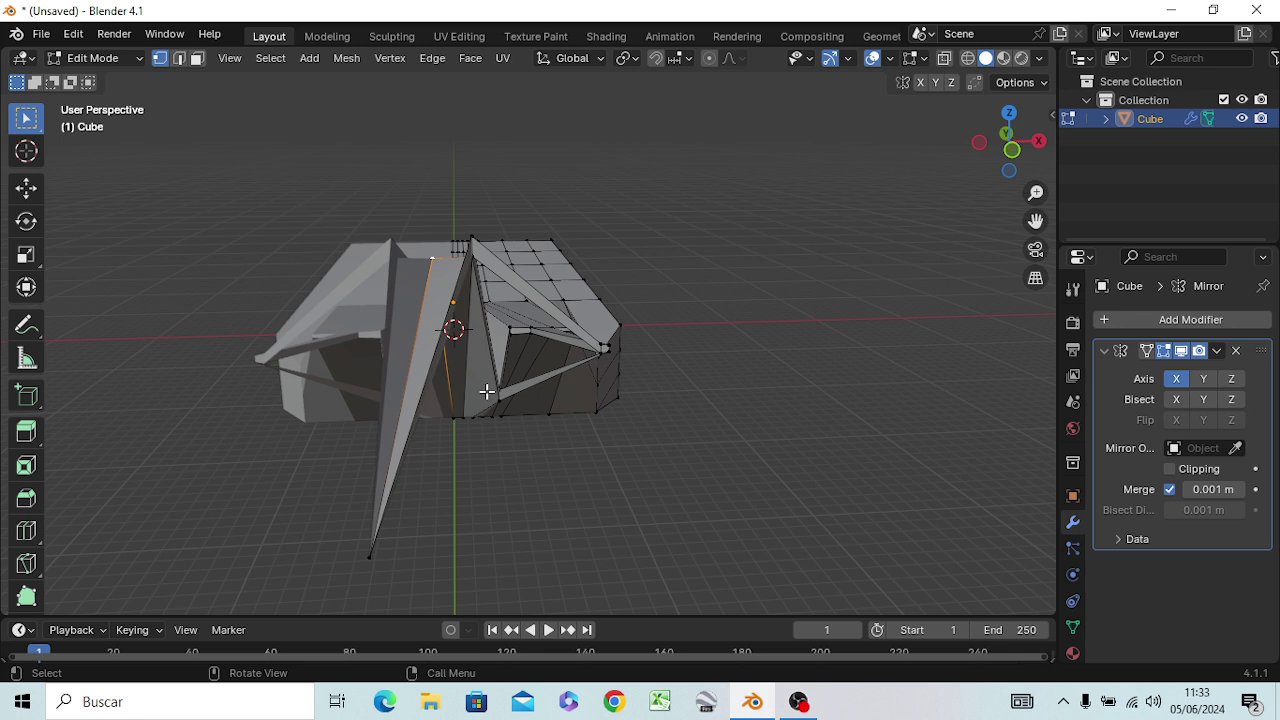
Raise the selected spike edge 1.23 m along Z, then return to face mode in Right view
key(g)
key(z)
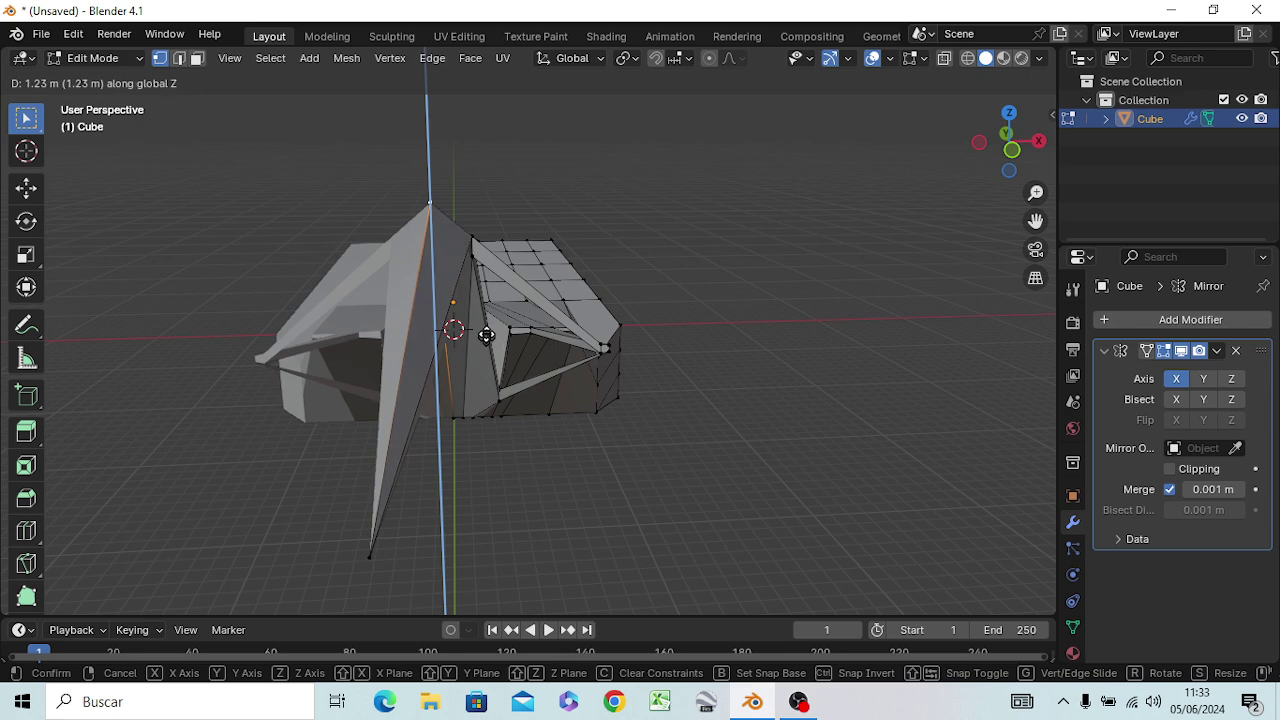
click(486, 341)
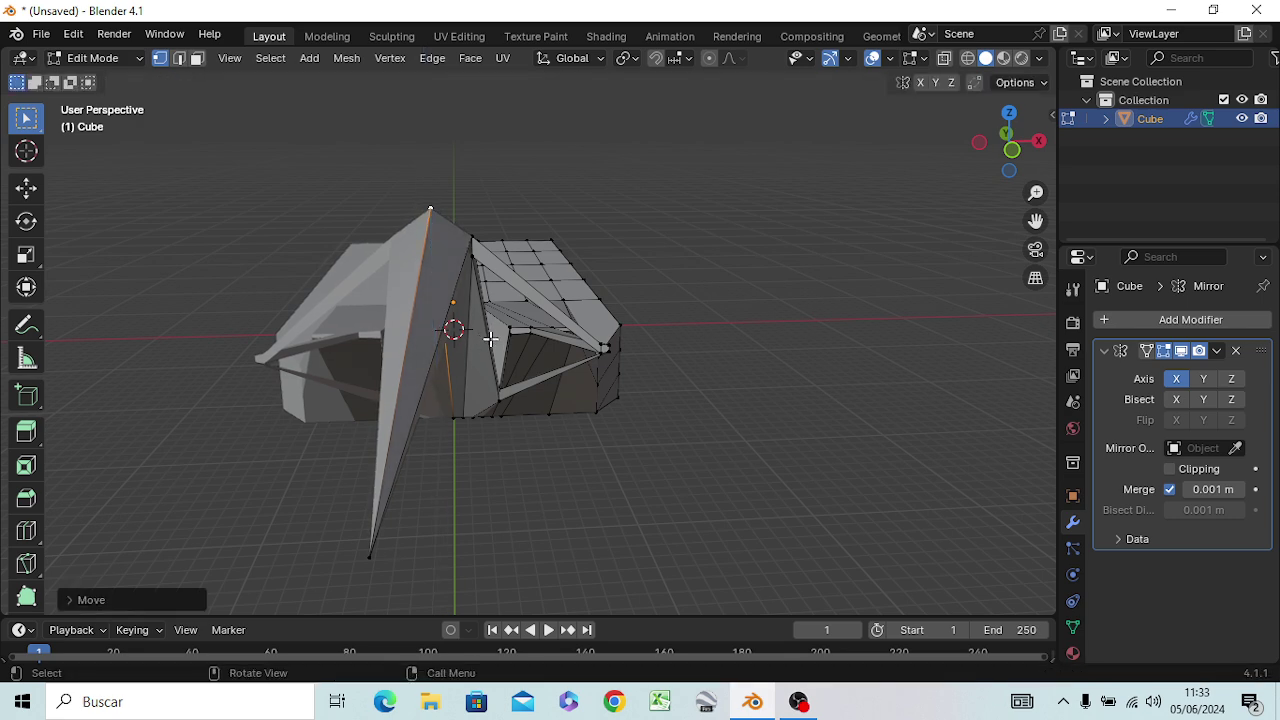
mouse_move(484, 418)
middle_down()
mouse_move(460, 385)
mouse_move(494, 400)
mouse_move(540, 371)
mouse_move(580, 400)
mouse_move(651, 343)
middle_up()
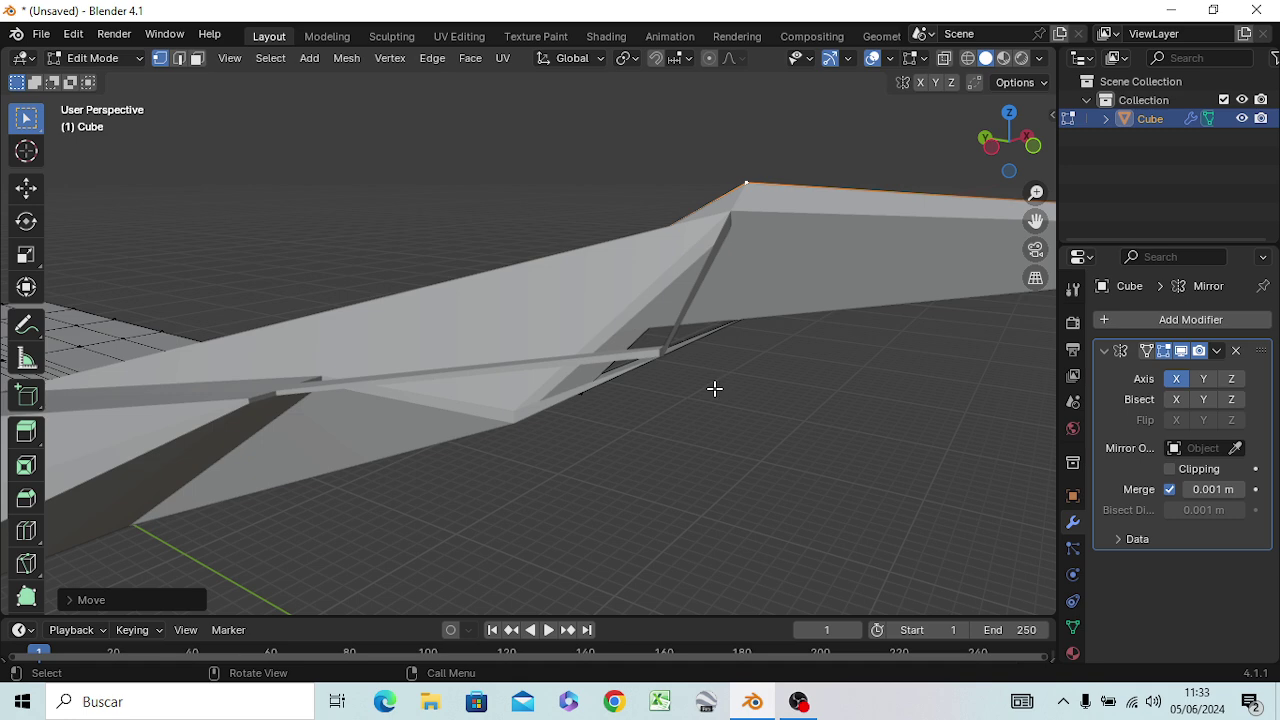
key(3)
key(KP_3)
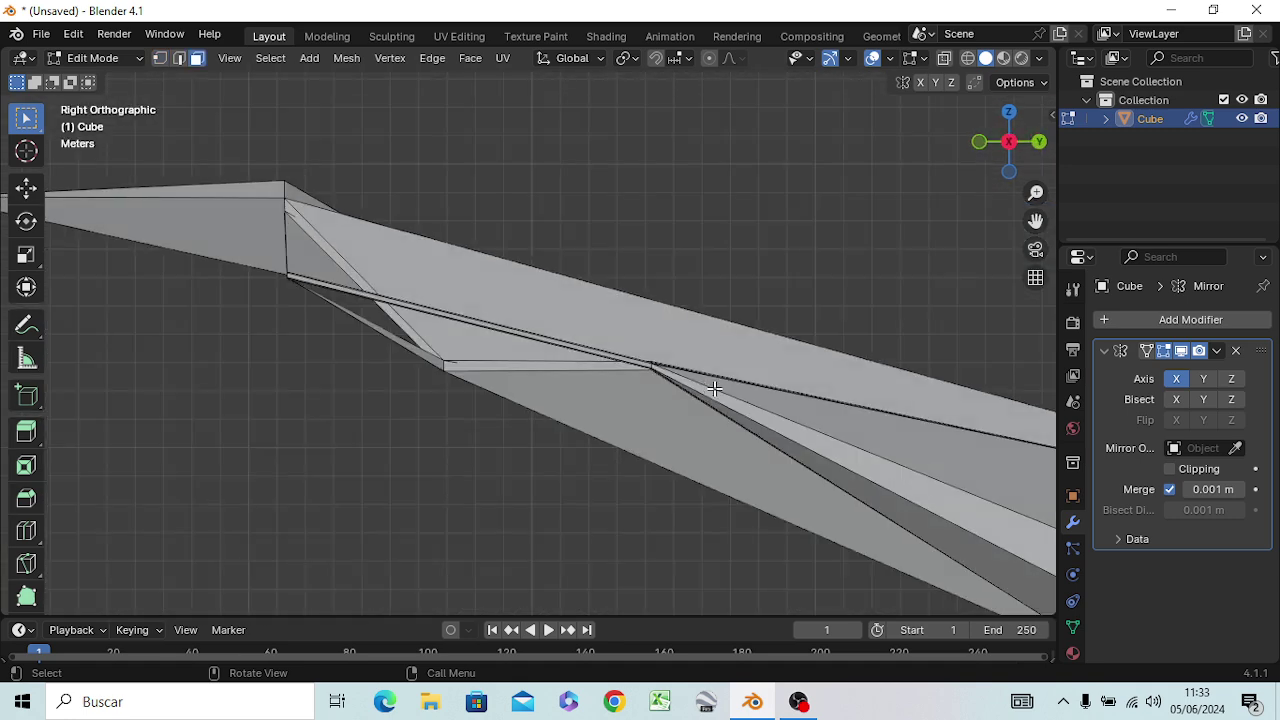
Cut one new edge loop along the length of the long downward spike, after cancelling a first try
mouse_move(286, 351)
shift+middle_down()
mouse_move(289, 369)
mouse_move(550, 377)
shift+middle_up()
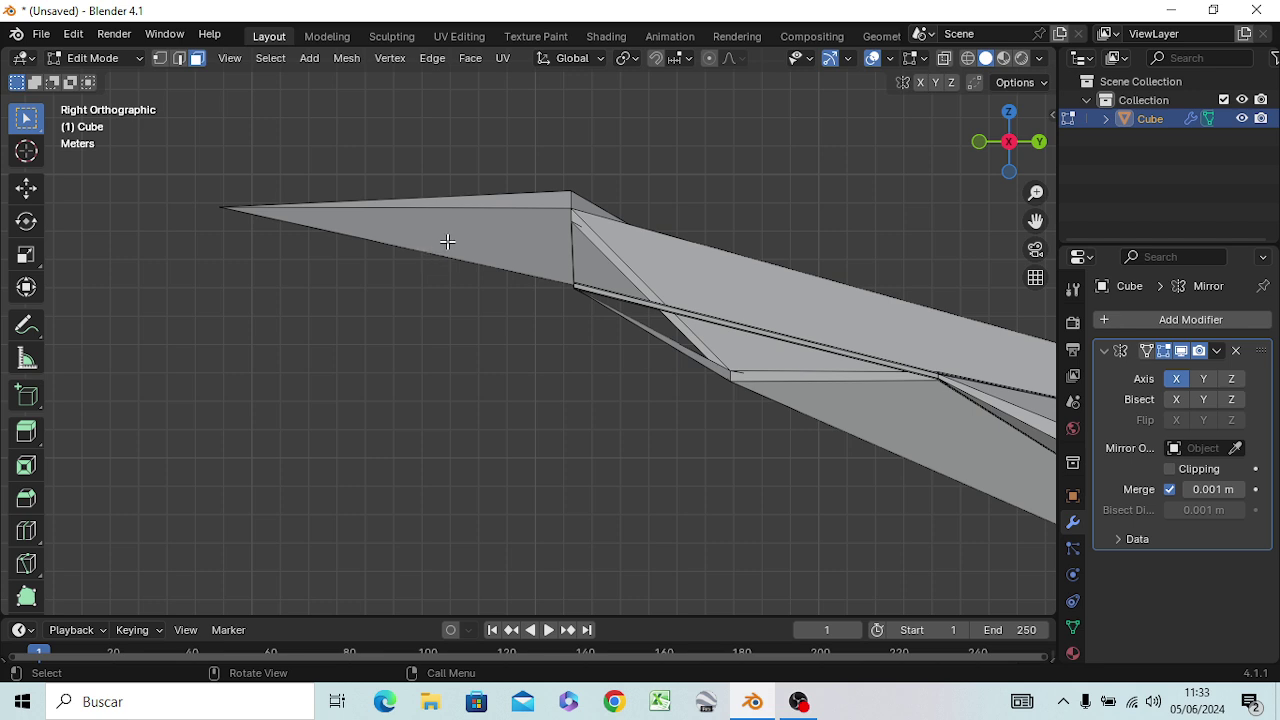
key(ctrl+r)
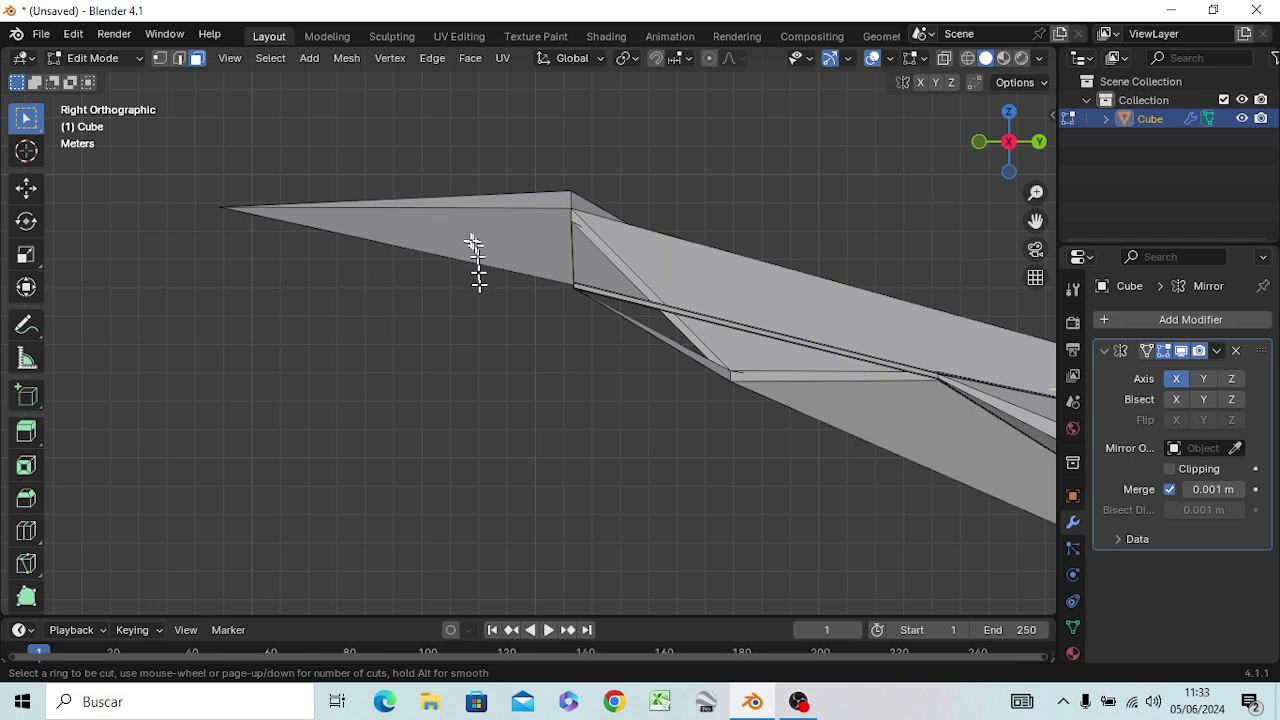
key(b)
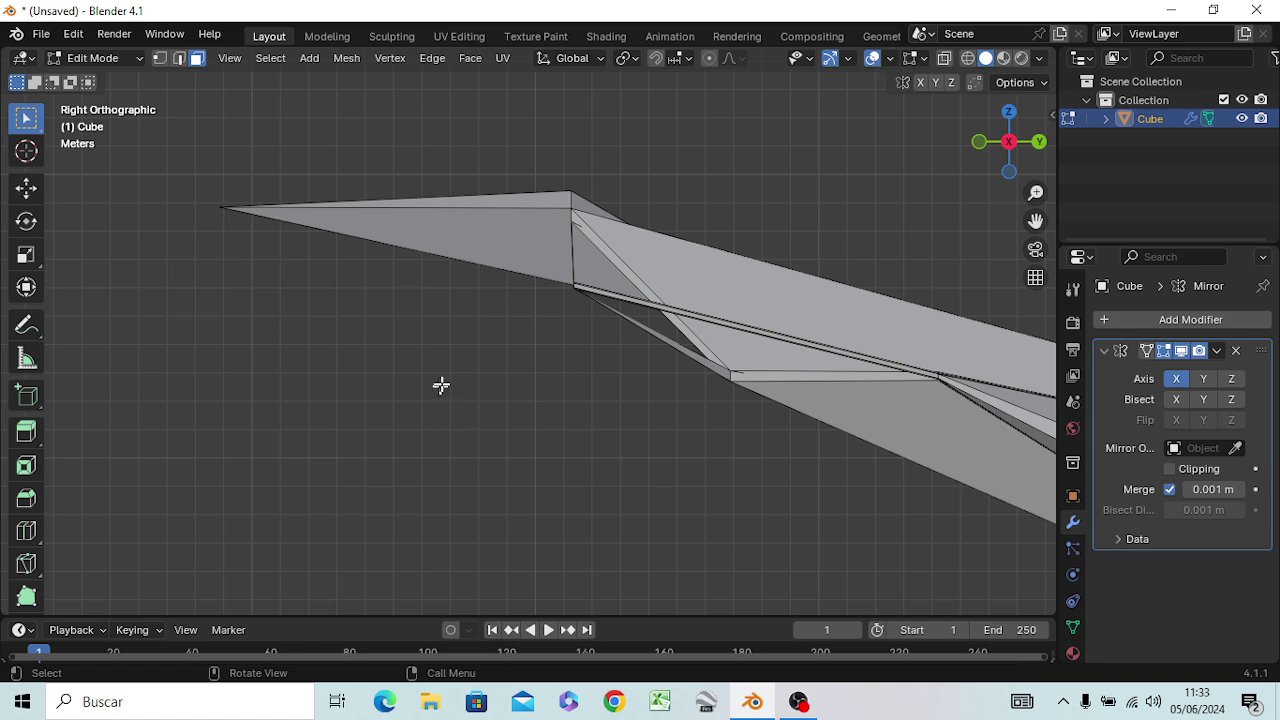
mouse_move(440, 383)
middle_down()
mouse_move(528, 508)
mouse_move(643, 447)
mouse_move(666, 400)
mouse_move(691, 409)
mouse_move(689, 443)
mouse_move(640, 466)
mouse_move(643, 451)
mouse_move(666, 489)
middle_up()
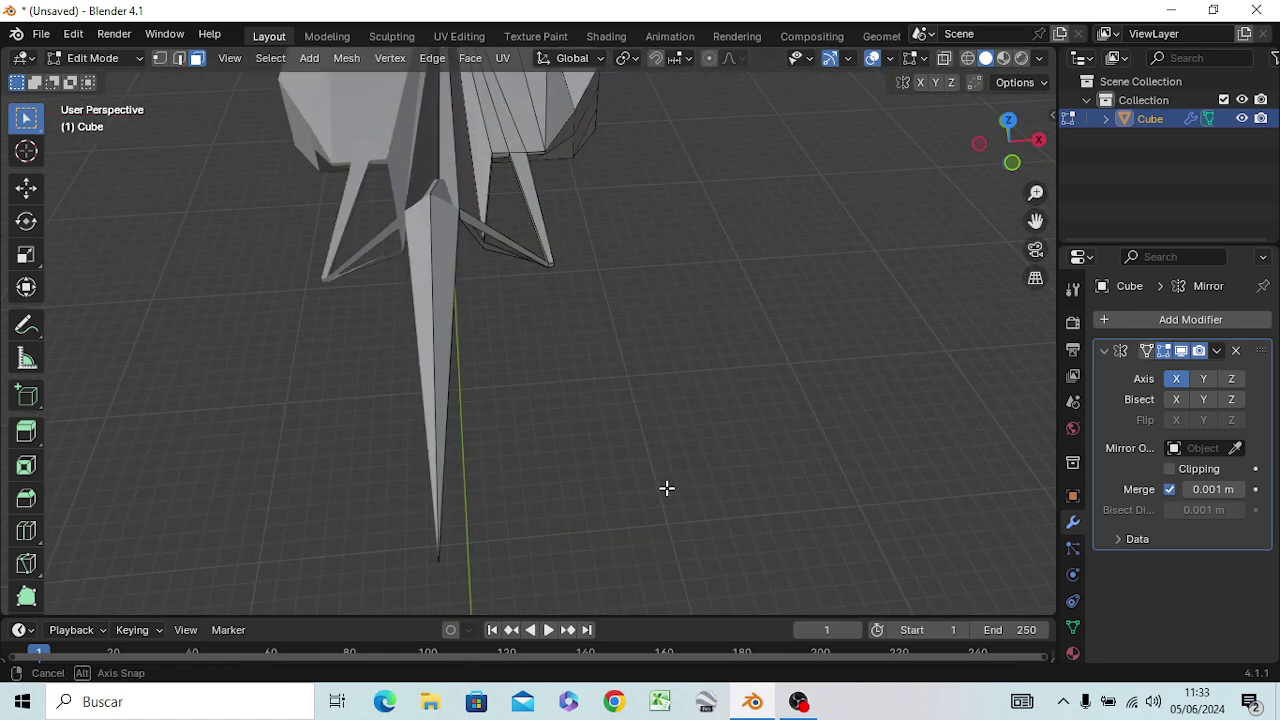
click(444, 376)
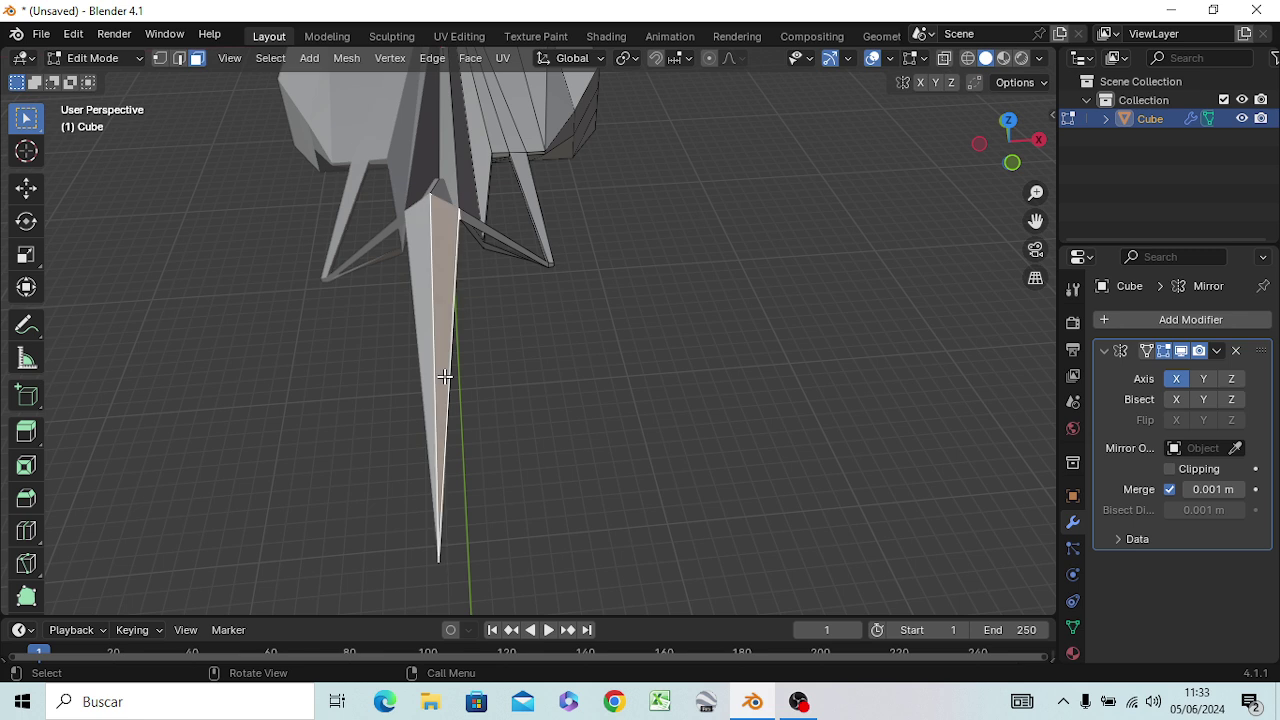
key(ctrl)
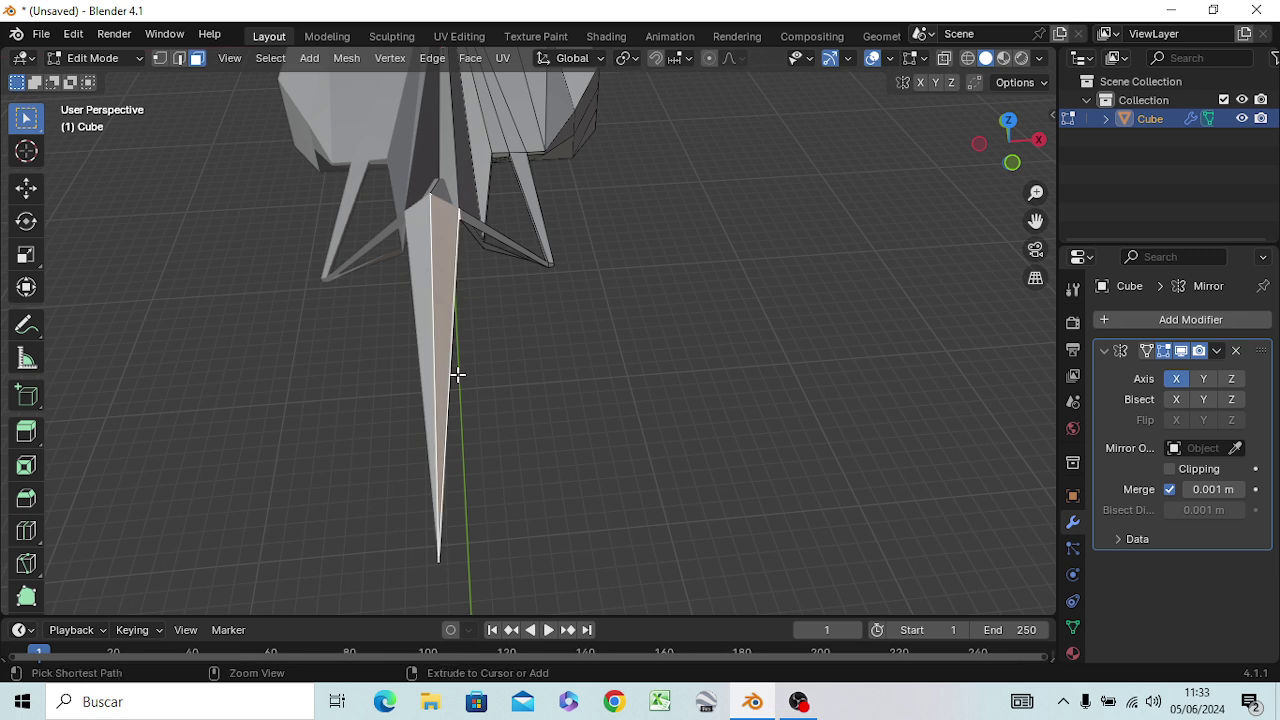
key(ctrl+r)
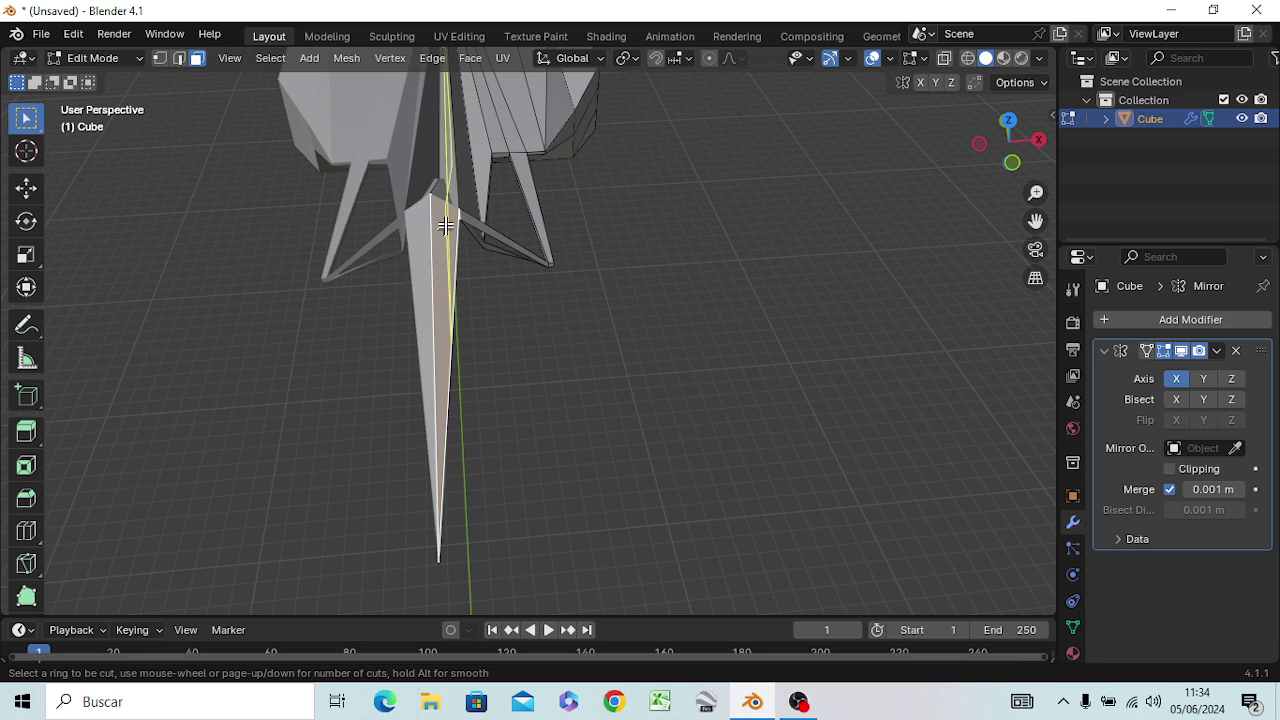
click(445, 226)
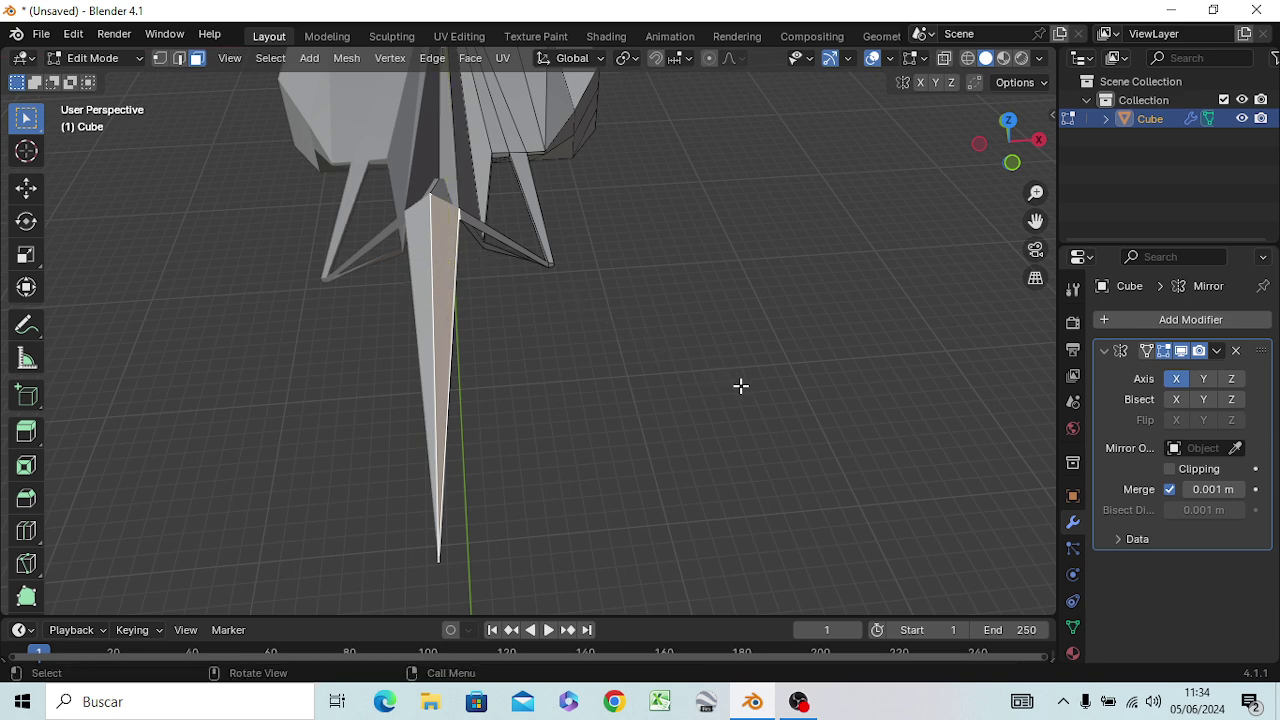
mouse_move(674, 440)
middle_down()
mouse_move(617, 369)
mouse_move(574, 371)
mouse_move(580, 400)
mouse_move(621, 410)
mouse_move(694, 351)
mouse_move(809, 397)
mouse_move(766, 420)
mouse_move(643, 389)
mouse_move(651, 320)
mouse_move(694, 294)
mouse_move(657, 386)
mouse_move(583, 411)
mouse_move(429, 417)
mouse_move(566, 443)
mouse_move(683, 415)
middle_up()
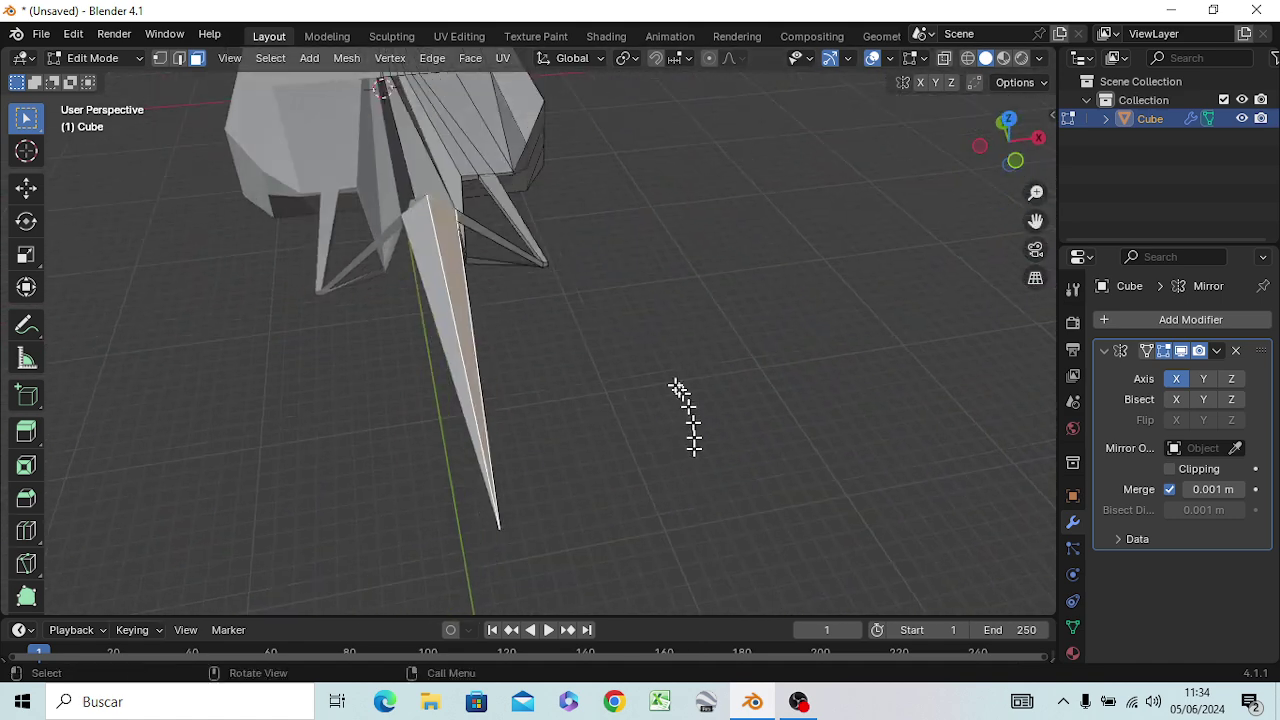
Select the thin diagonal strut face and orbit to a lower, more frontal view
click(495, 240)
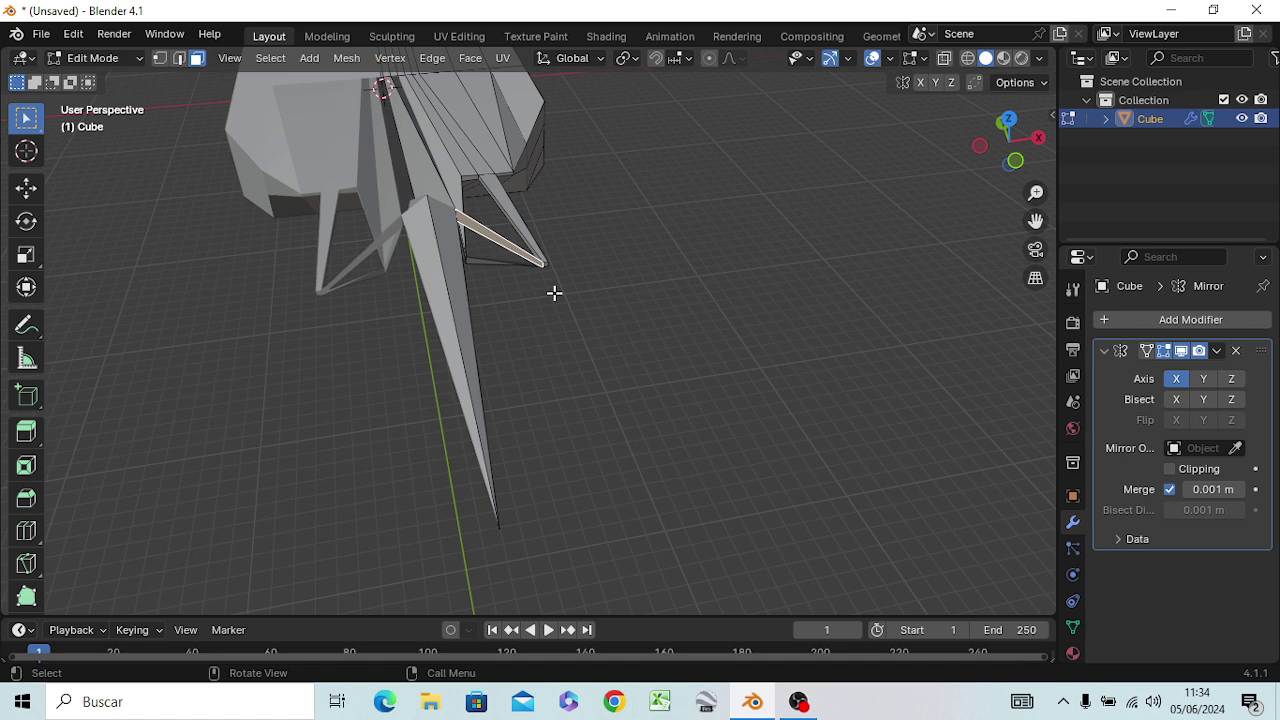
mouse_move(554, 293)
middle_down()
mouse_move(566, 309)
mouse_move(537, 281)
middle_up()
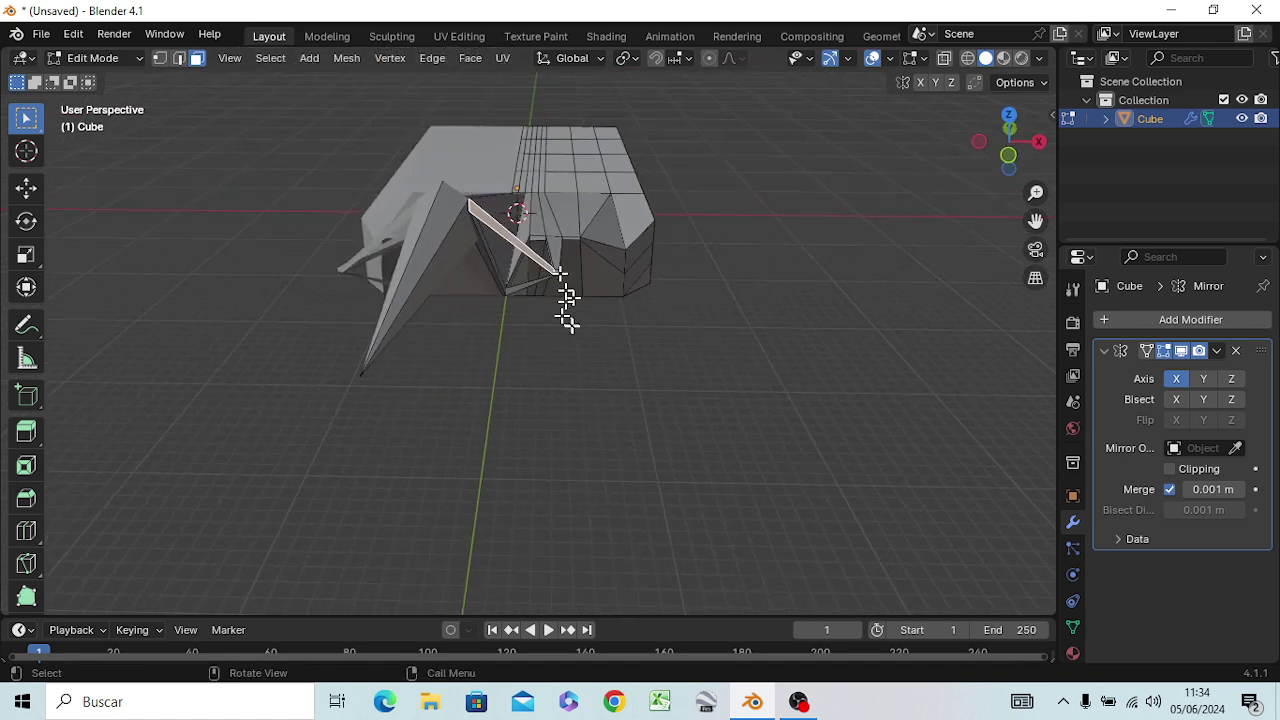
middle_drag(572, 336, 575, 327)
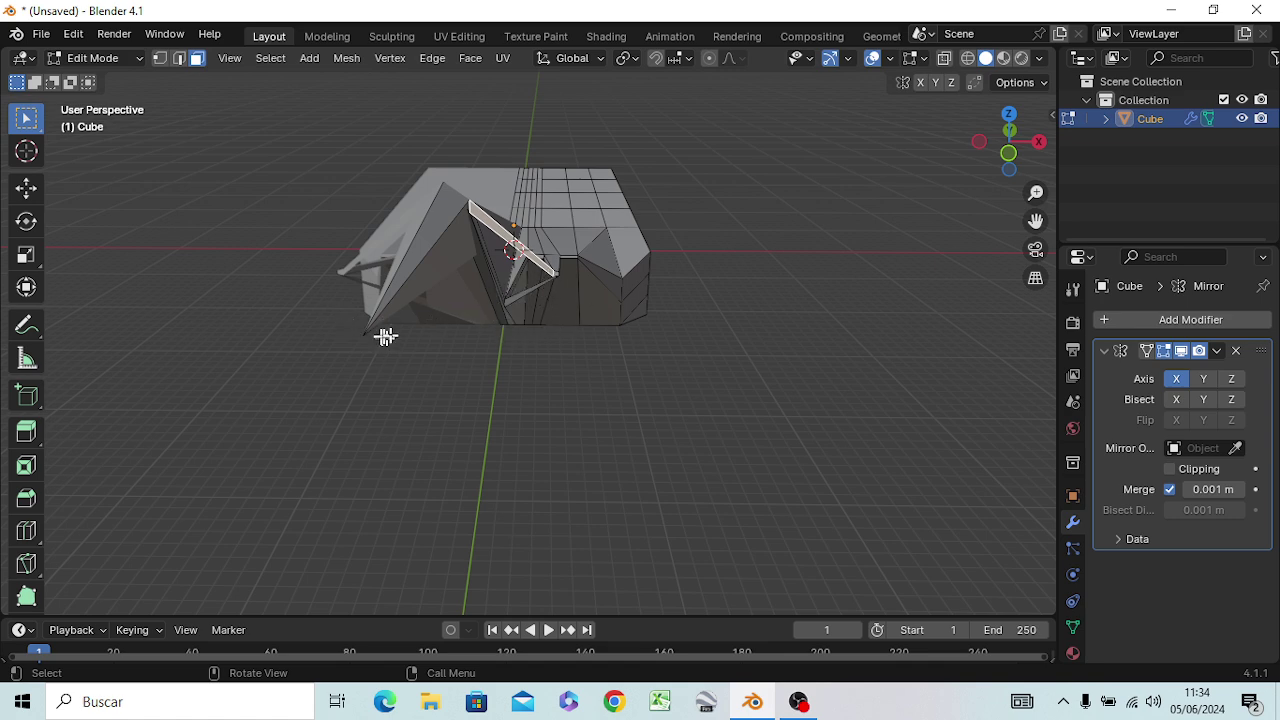
mouse_move(514, 337)
middle_down()
mouse_move(549, 309)
mouse_move(566, 346)
mouse_move(563, 336)
middle_up()
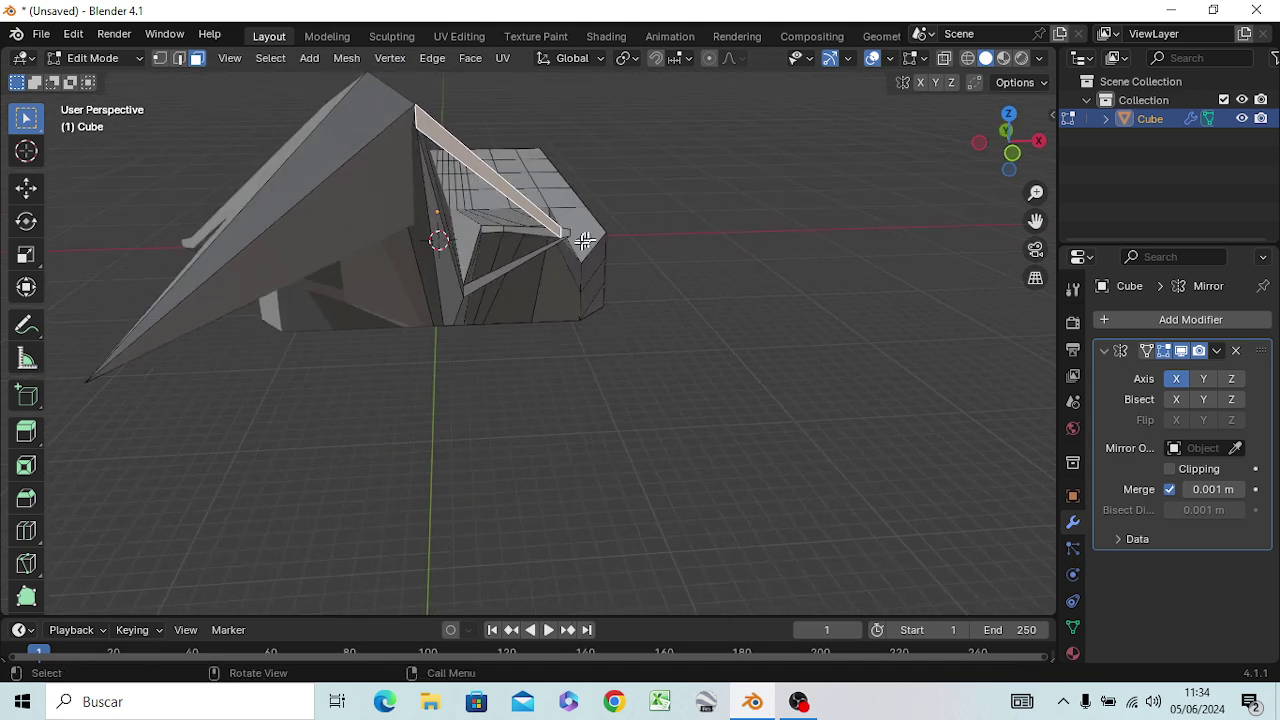
Join the far-left spike tip and the strut-block junction vertex with a new edge
key(1)
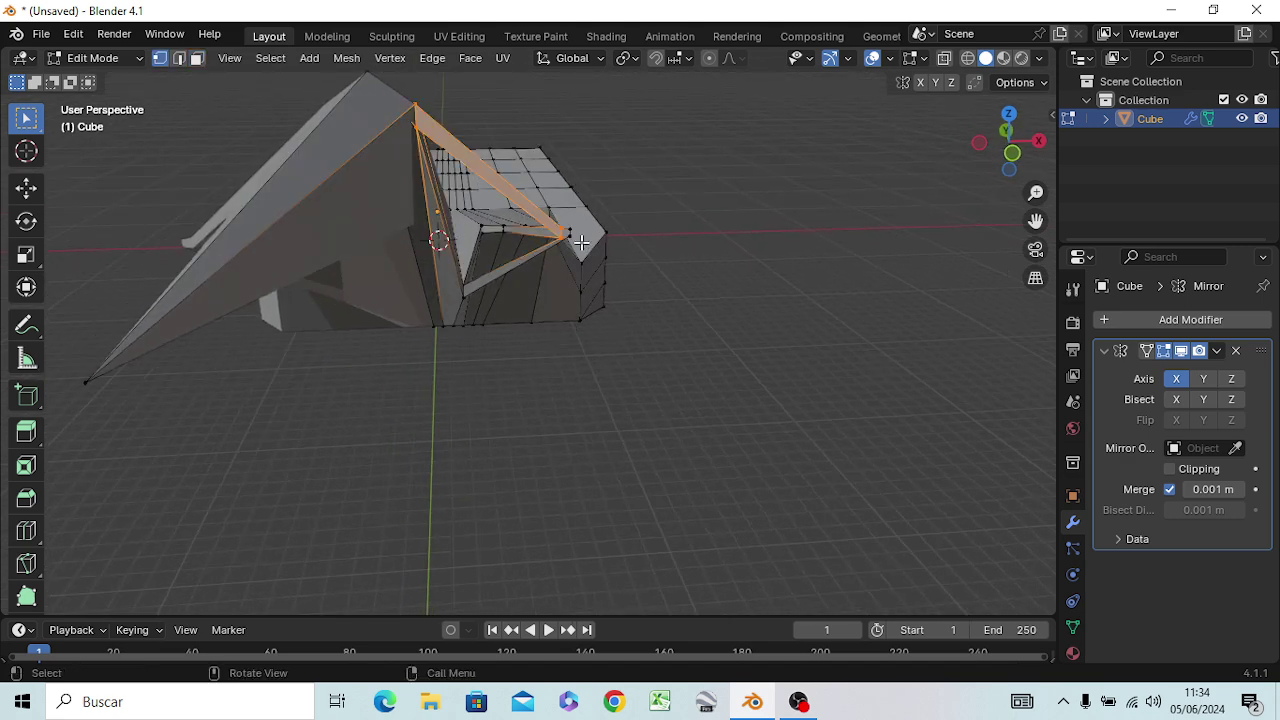
click(693, 225)
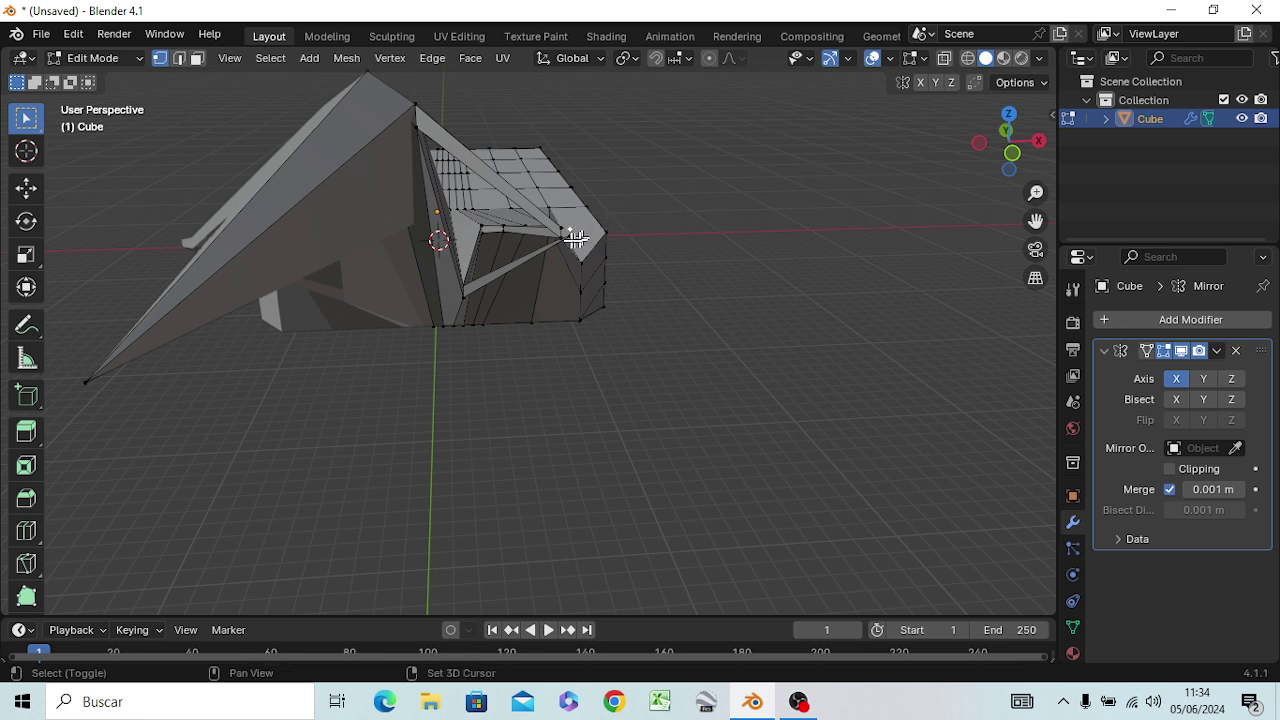
shift+click(573, 246)
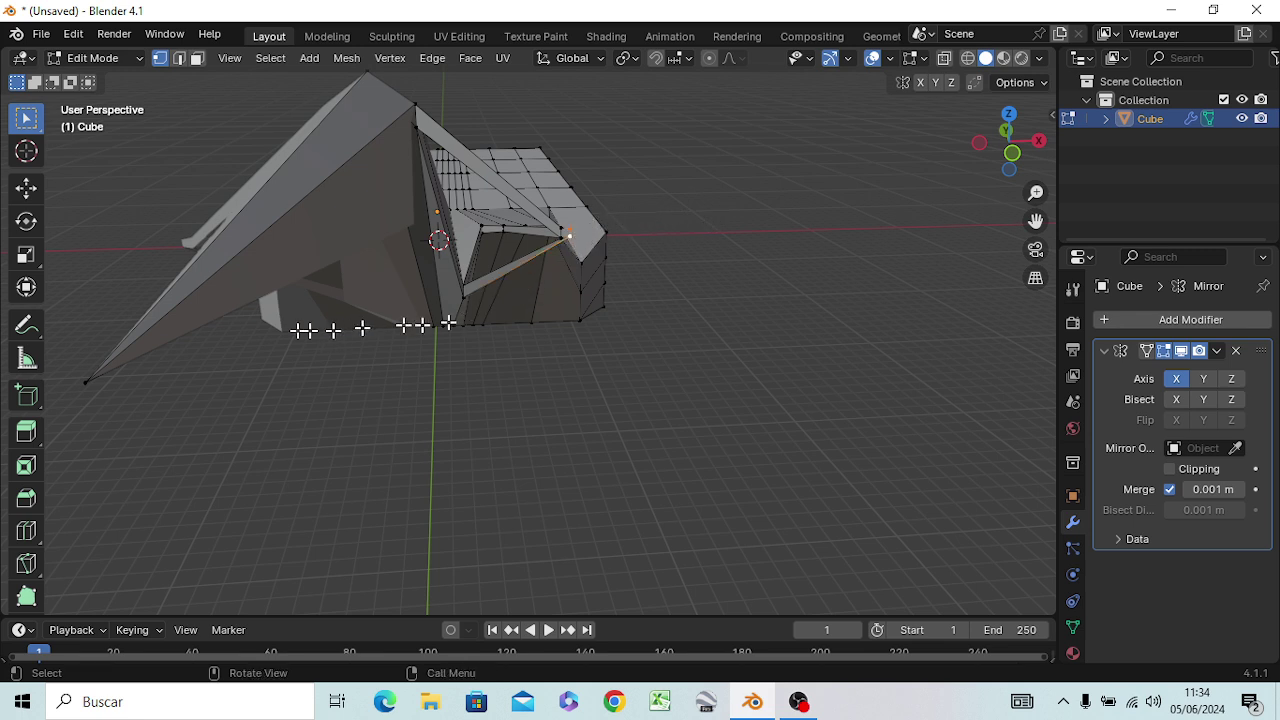
shift+click(87, 392)
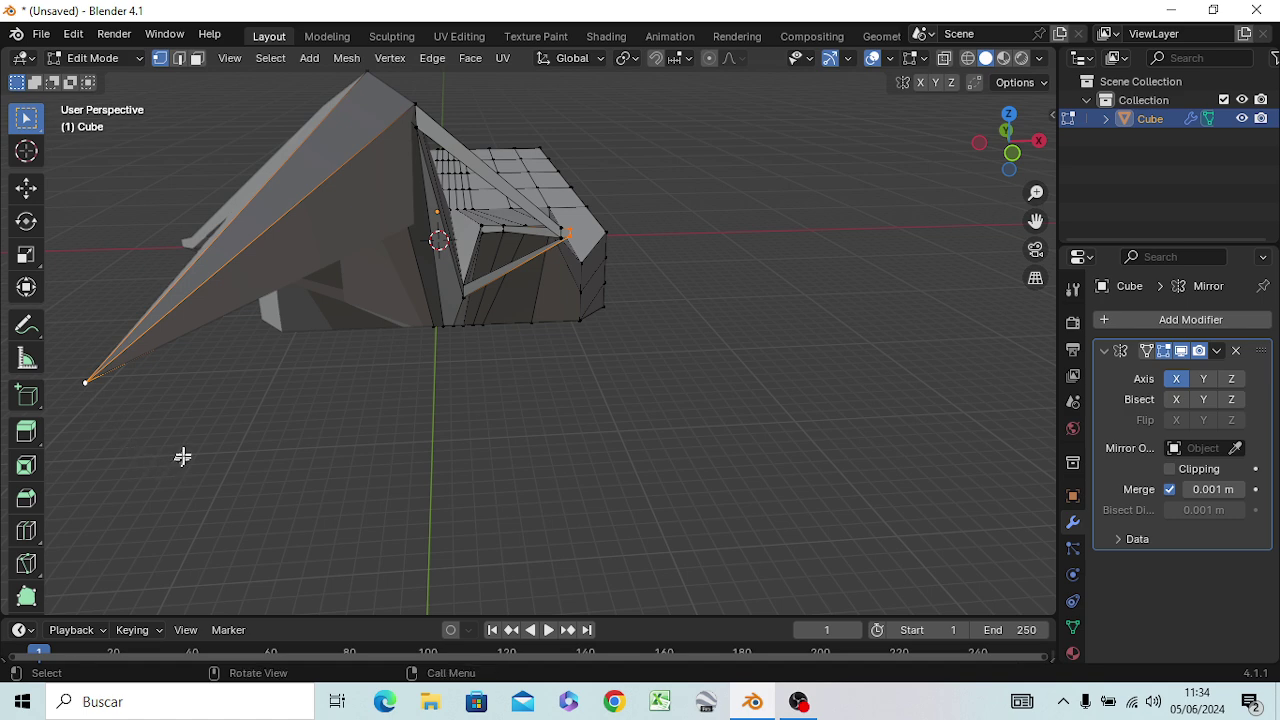
key(f)
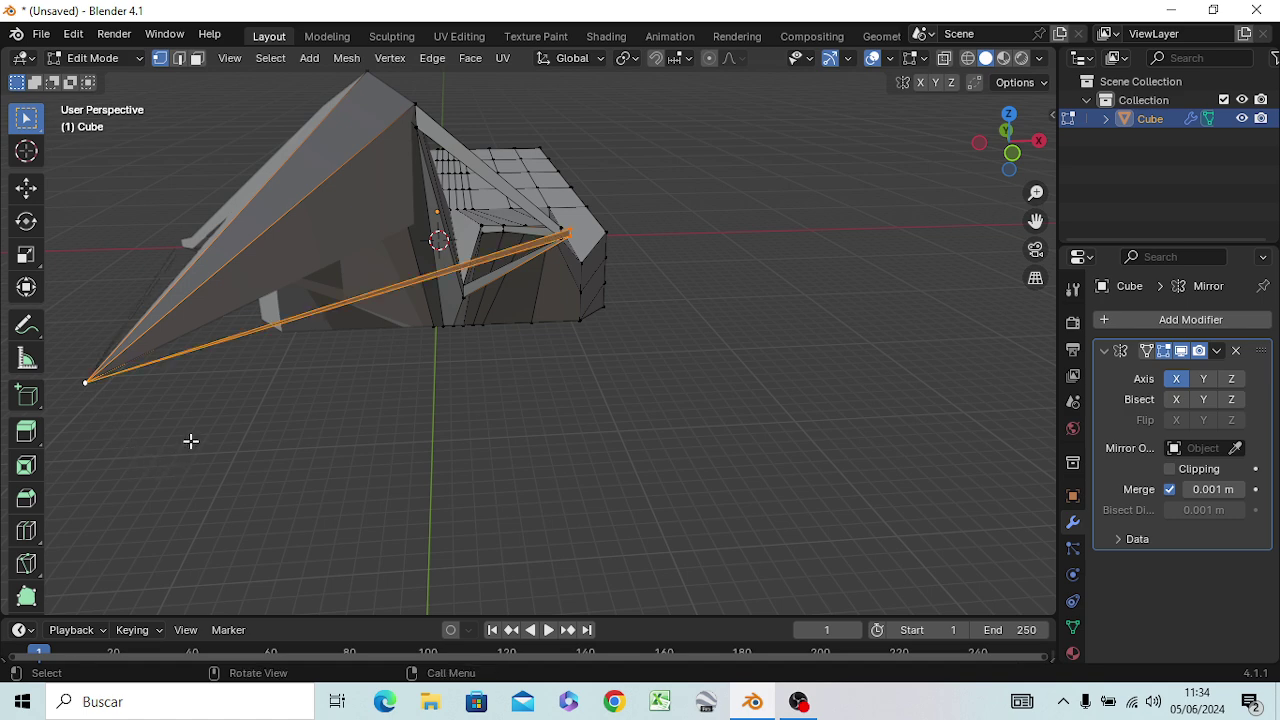
middle_drag(203, 494, 221, 500)
mouse_move(263, 500)
middle_down()
mouse_move(288, 482)
mouse_move(266, 494)
mouse_move(209, 477)
mouse_move(234, 457)
mouse_move(311, 472)
mouse_move(260, 500)
mouse_move(234, 486)
mouse_move(246, 514)
mouse_move(163, 537)
mouse_move(150, 465)
mouse_move(189, 437)
mouse_move(229, 431)
mouse_move(341, 446)
mouse_move(309, 357)
mouse_move(314, 300)
mouse_move(360, 268)
mouse_move(520, 350)
mouse_move(486, 451)
mouse_move(323, 437)
mouse_move(329, 417)
middle_up()
scroll(249, 462, up, 5)
scroll(196, 434, down, 4)
Deselect everything and select only the long narrow face of the strut
scroll(388, 437, down, 3)
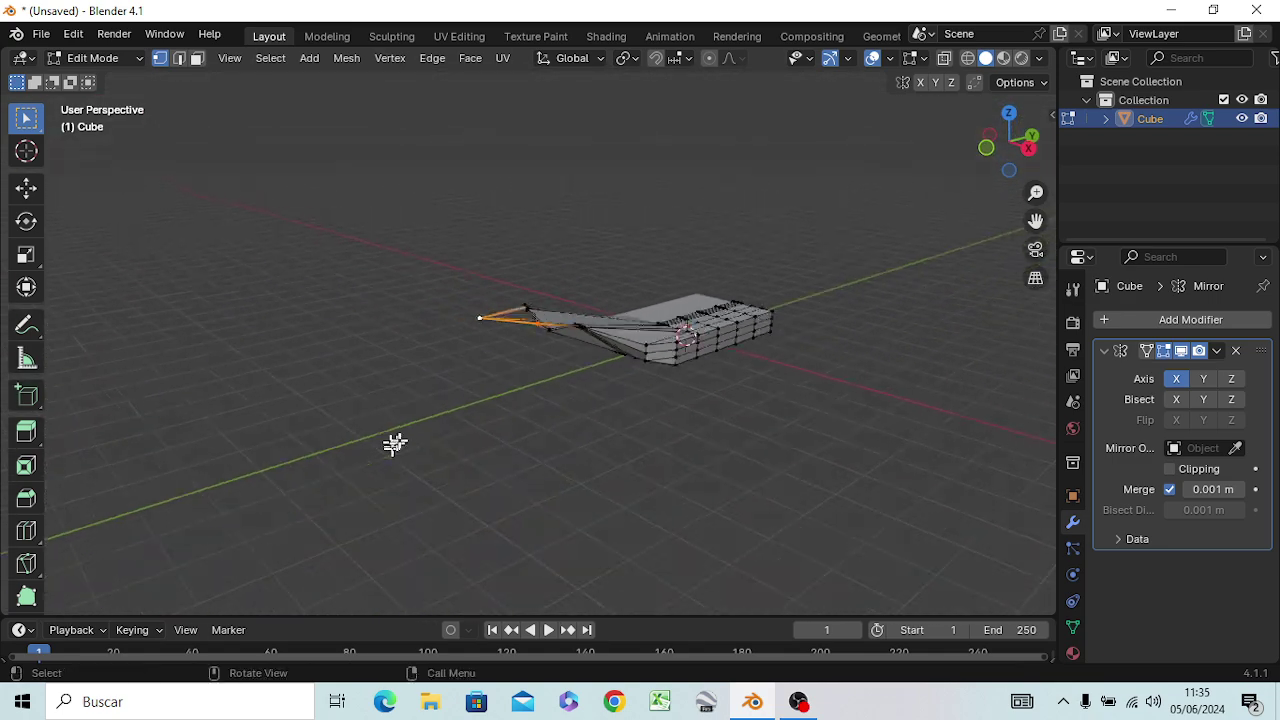
scroll(400, 445, up, 1)
scroll(620, 455, up, 2)
scroll(705, 437, up, 2)
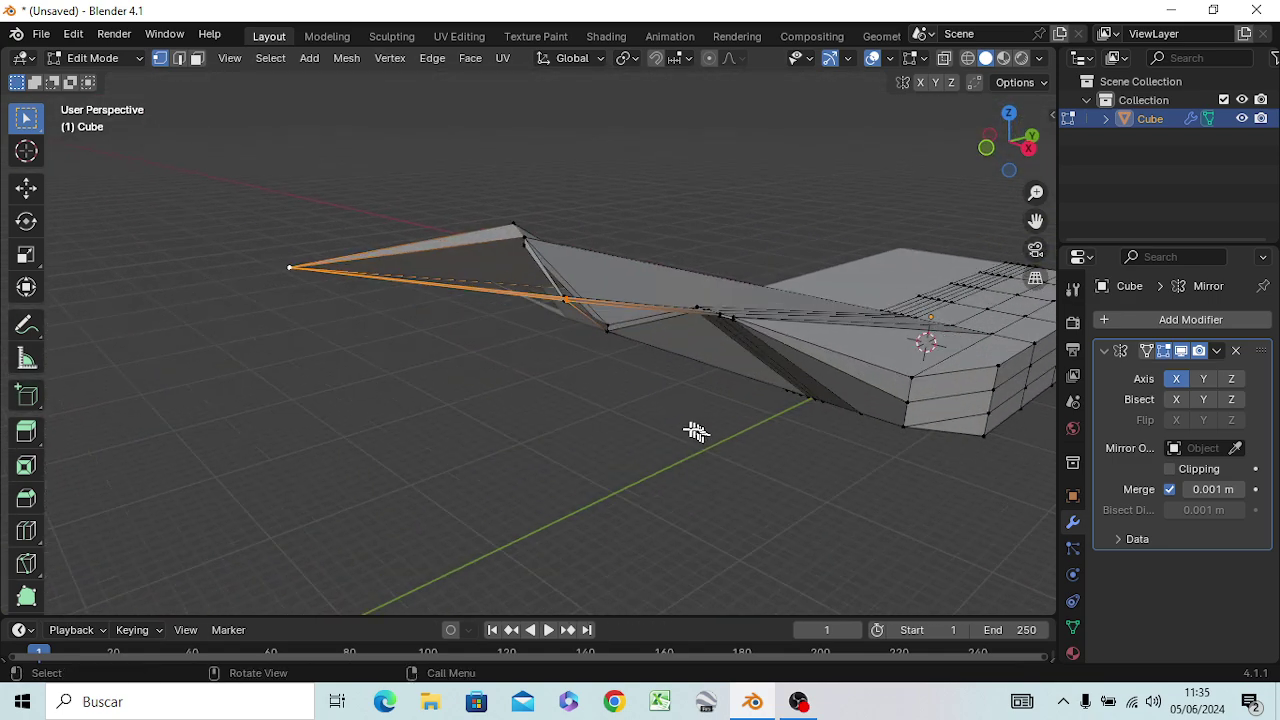
mouse_move(695, 431)
middle_down()
mouse_move(663, 503)
mouse_move(423, 549)
mouse_move(377, 535)
mouse_move(374, 523)
mouse_move(509, 437)
middle_up()
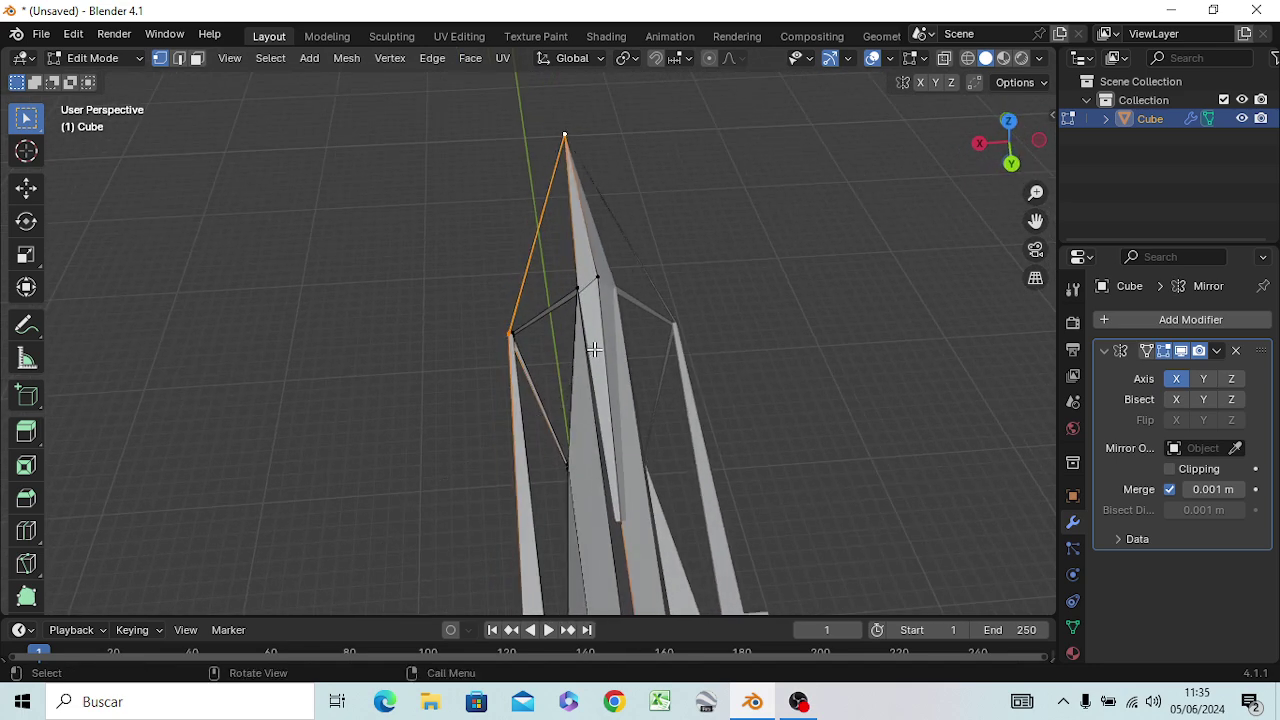
key(alt+a)
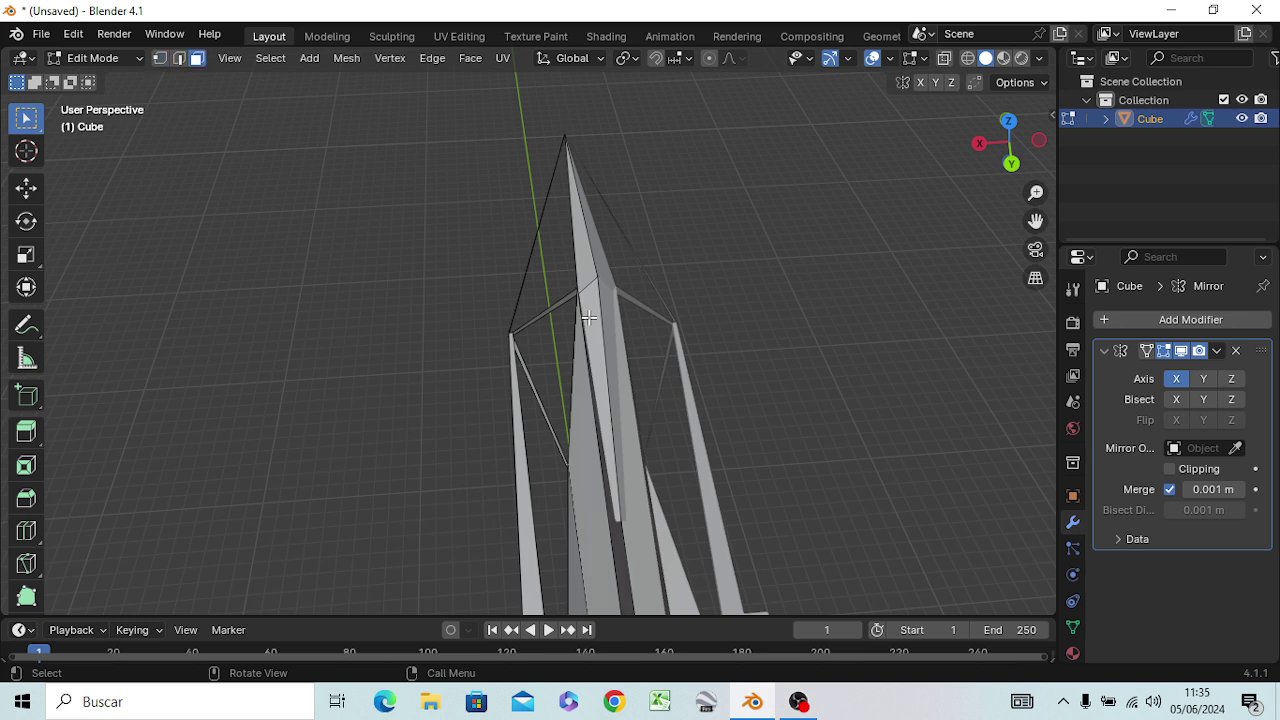
click(589, 318)
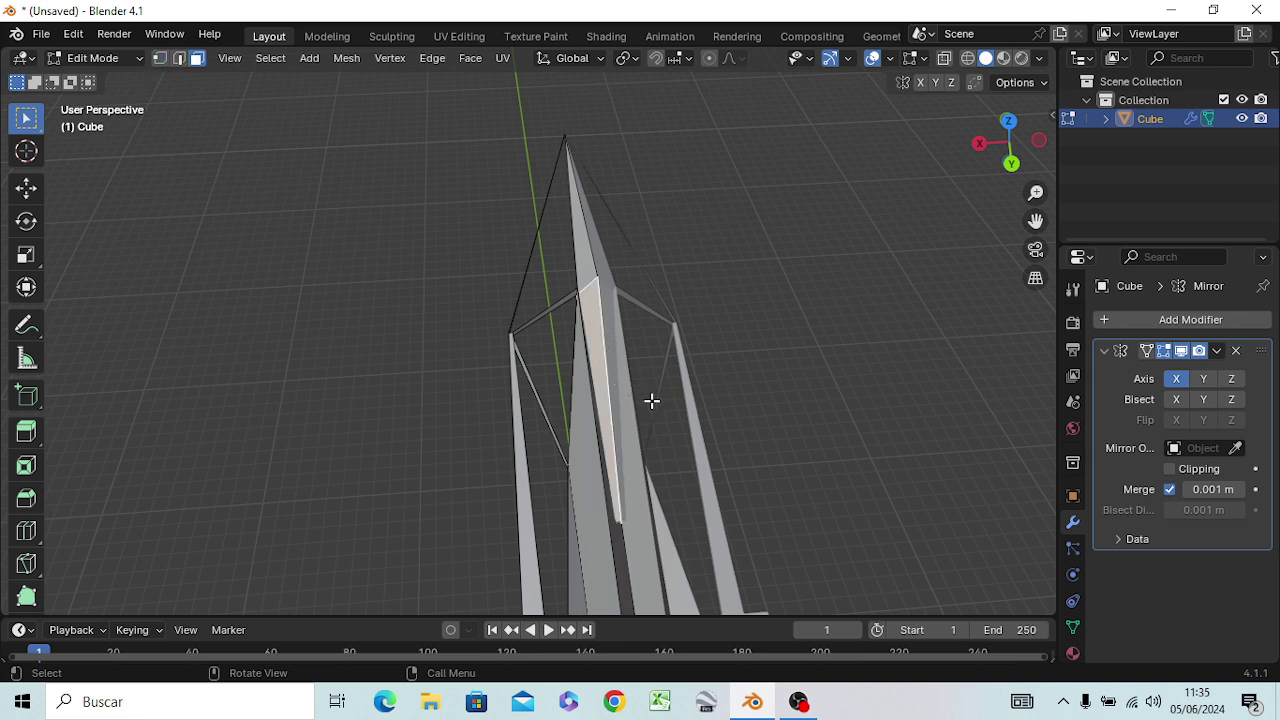
Switch the viewport to wireframe shading and look at the mesh from above and the side
key(z)
click(496, 413)
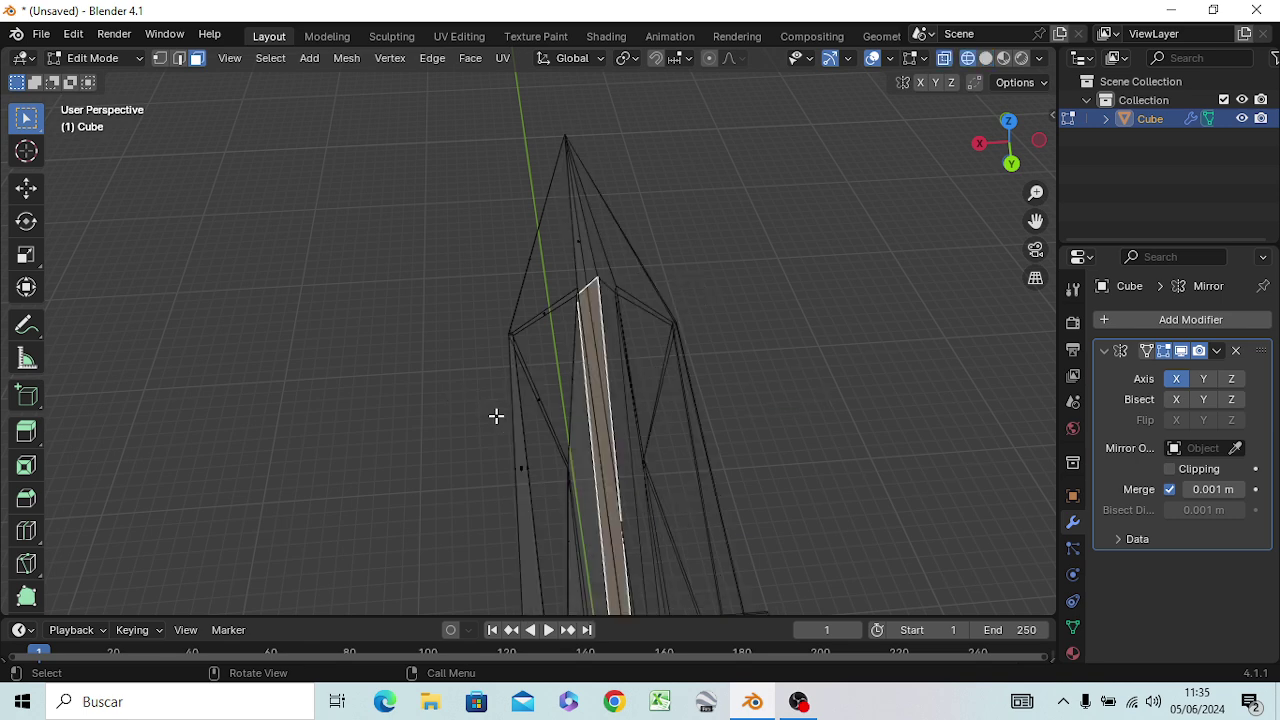
scroll(648, 470, down, 3)
scroll(653, 462, down, 2)
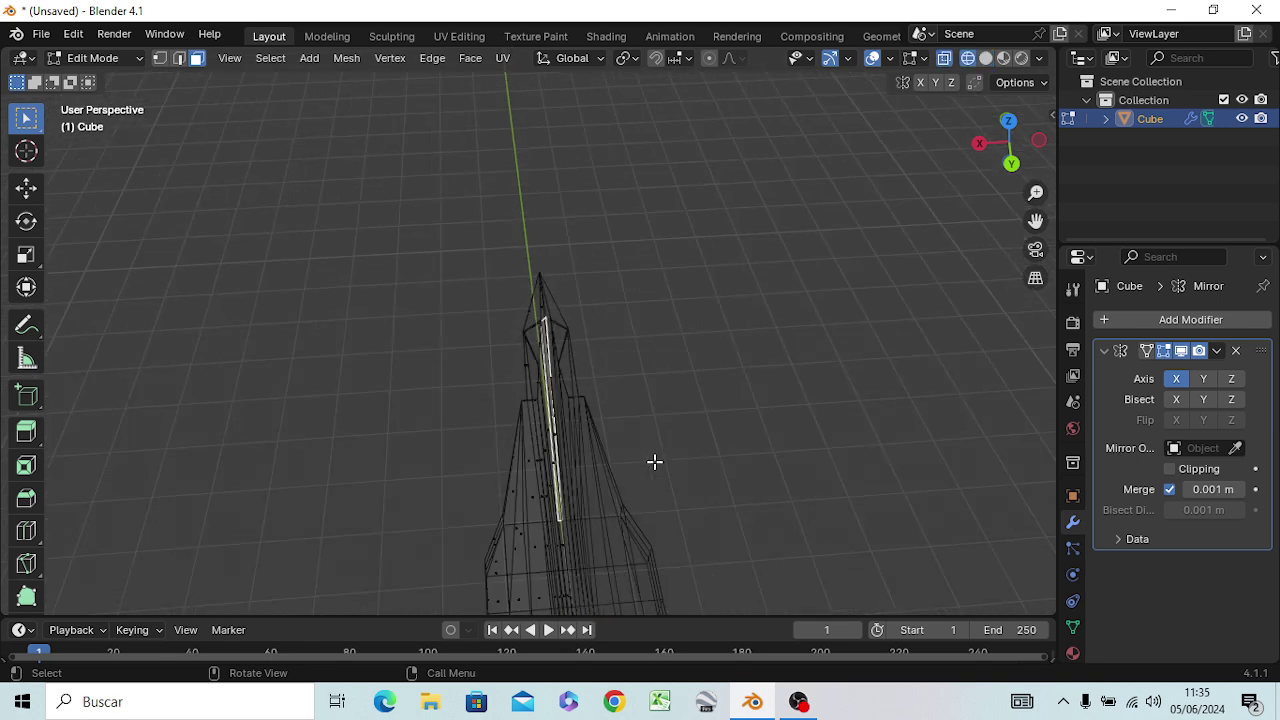
middle_drag(709, 503, 694, 403)
mouse_move(531, 441)
middle_down()
mouse_move(580, 451)
mouse_move(674, 429)
mouse_move(720, 380)
mouse_move(691, 417)
mouse_move(565, 486)
mouse_move(477, 509)
mouse_move(509, 506)
mouse_move(569, 457)
mouse_move(646, 446)
mouse_move(703, 419)
middle_up()
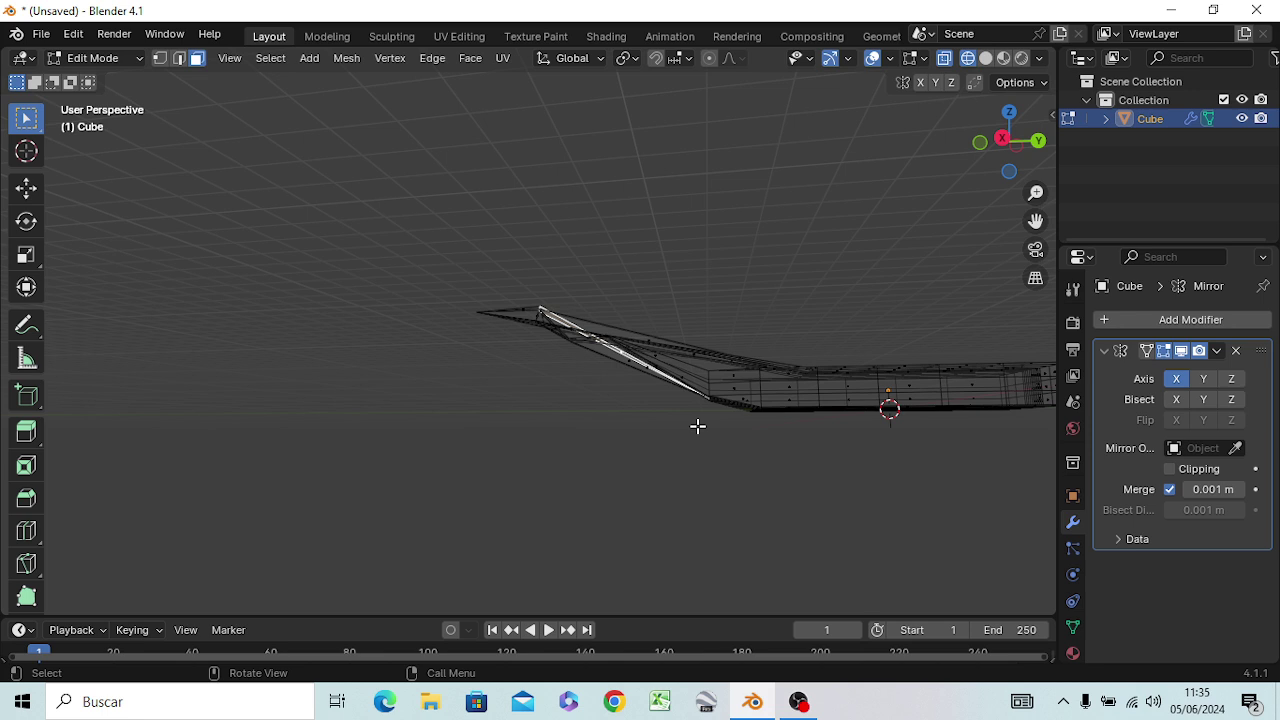
Move the narrow strut face straight up along Z into a tall slanted peak, then clear the selection in vertex mode
key(g)
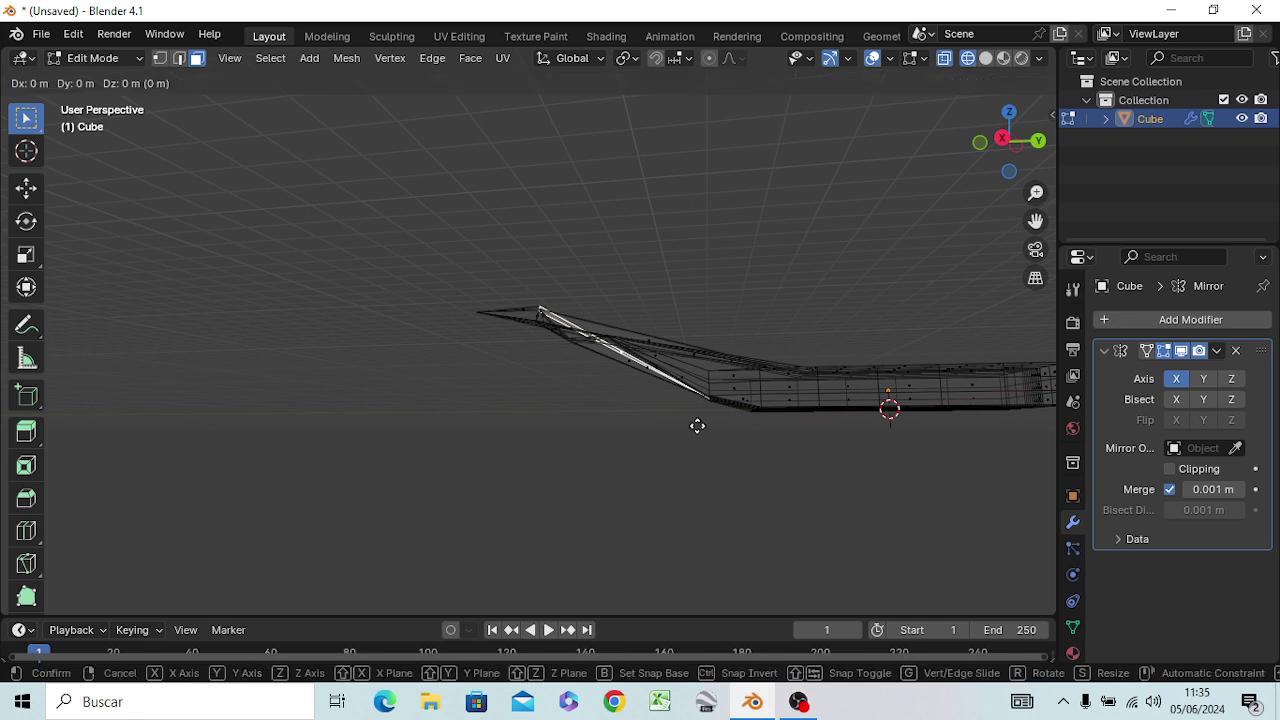
key(z)
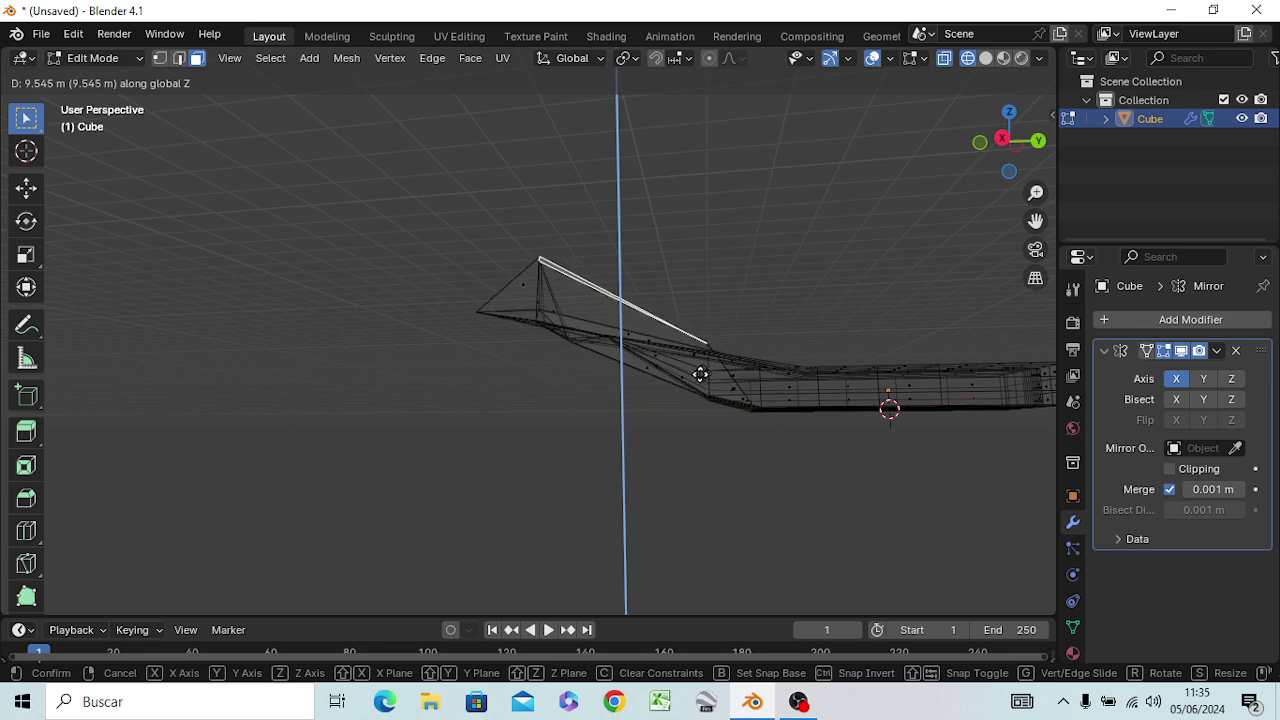
click(701, 374)
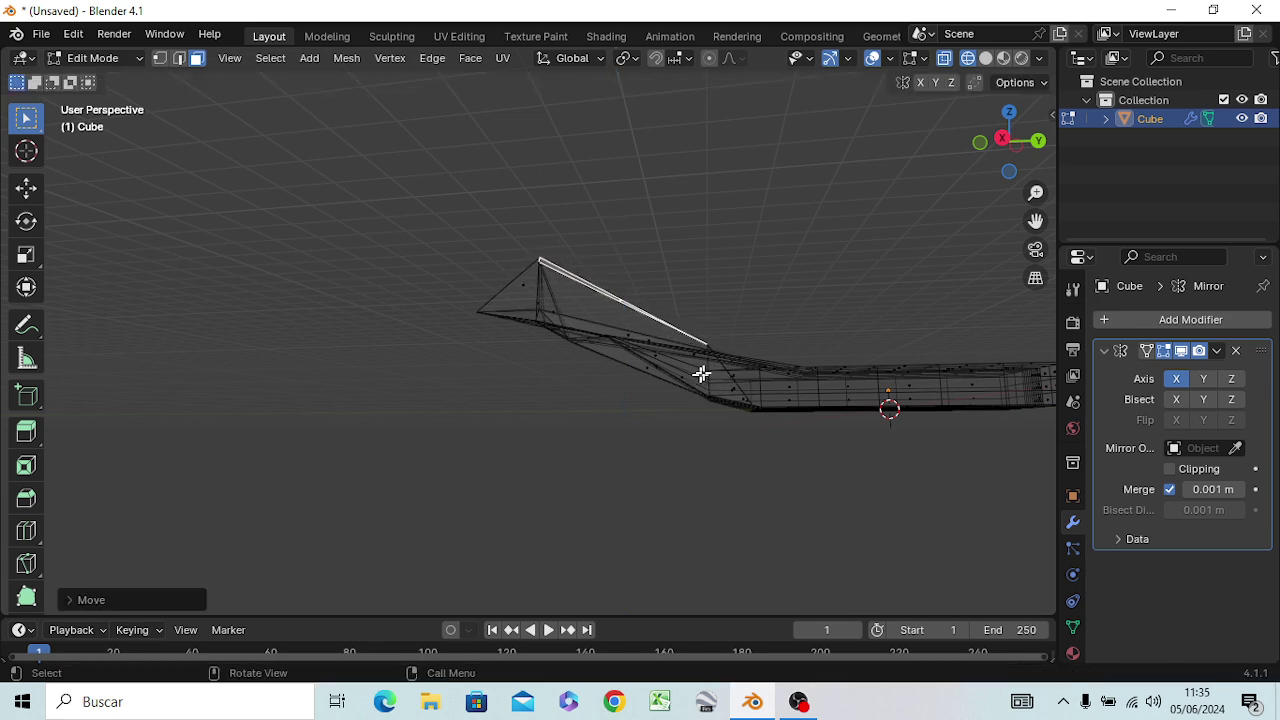
mouse_move(667, 389)
middle_down()
mouse_move(25, 465)
mouse_move(37, 451)
mouse_move(1014, 483)
mouse_move(855, 503)
mouse_move(817, 491)
middle_up()
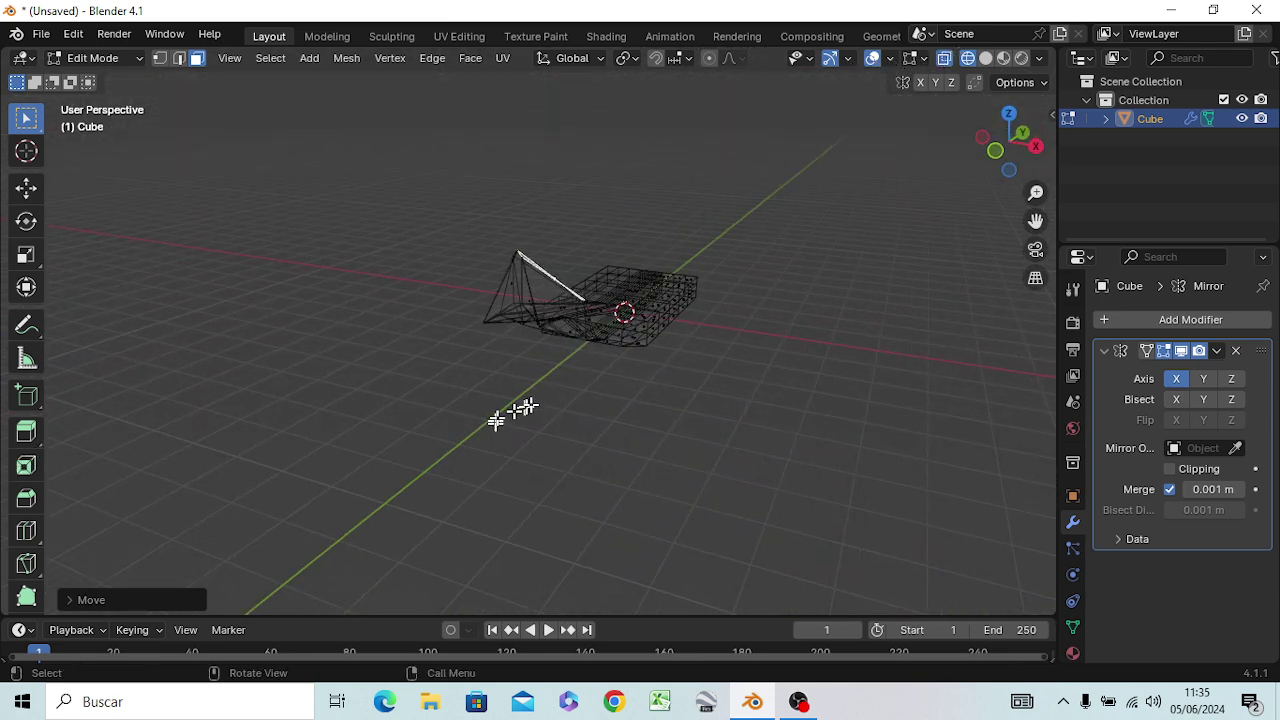
scroll(520, 408, up, 2)
middle_drag(539, 378, 543, 309)
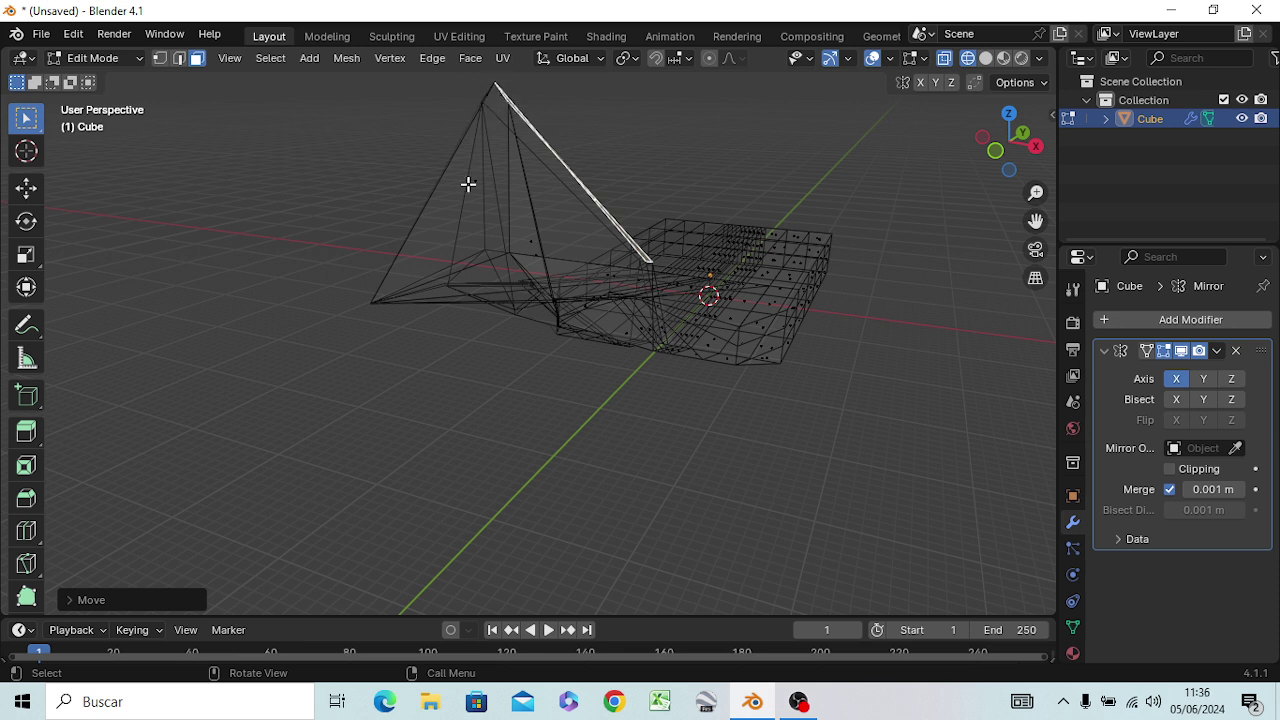
key(1)
click(437, 123)
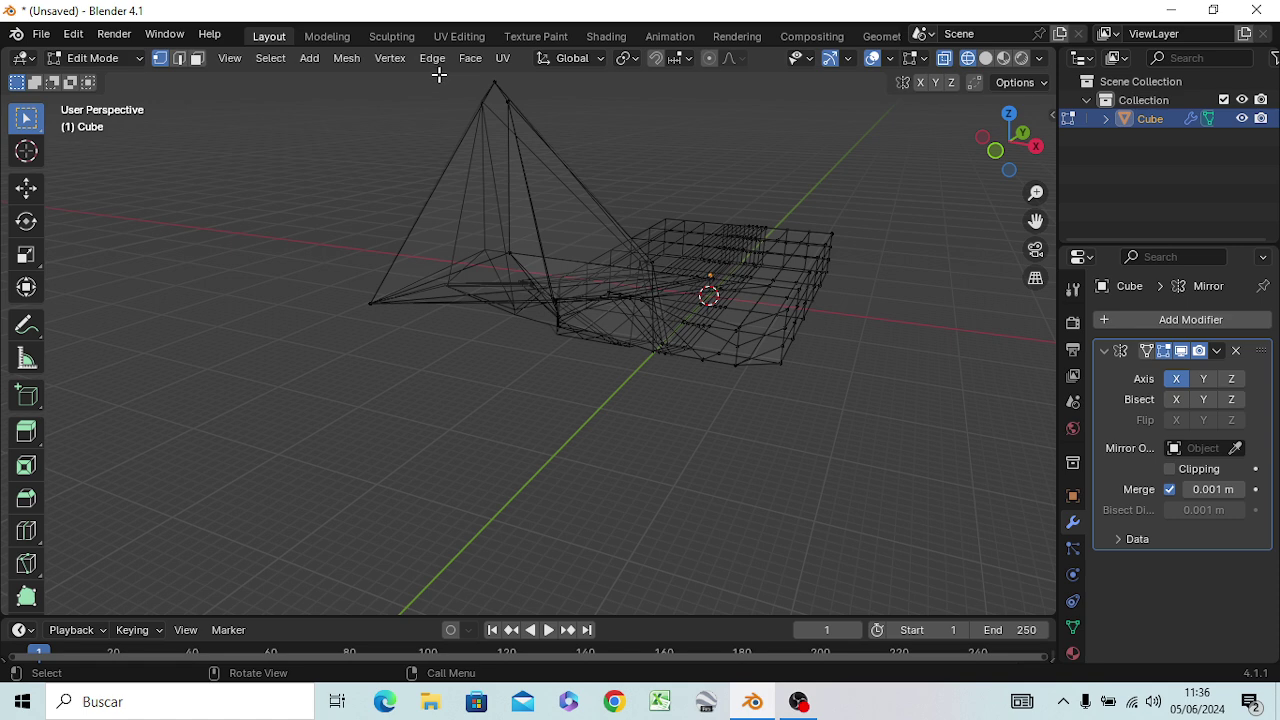
In front view, lower the two apex vertices along Z
key(KP_1)
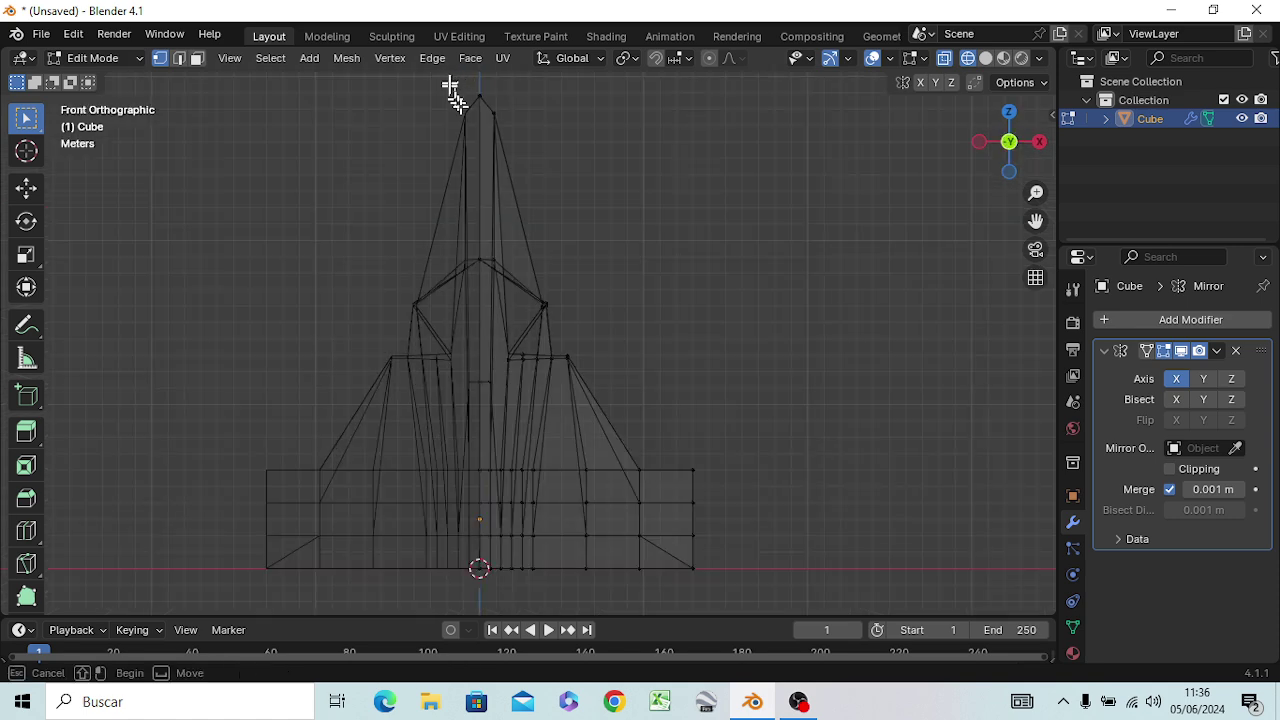
drag(449, 87, 518, 134)
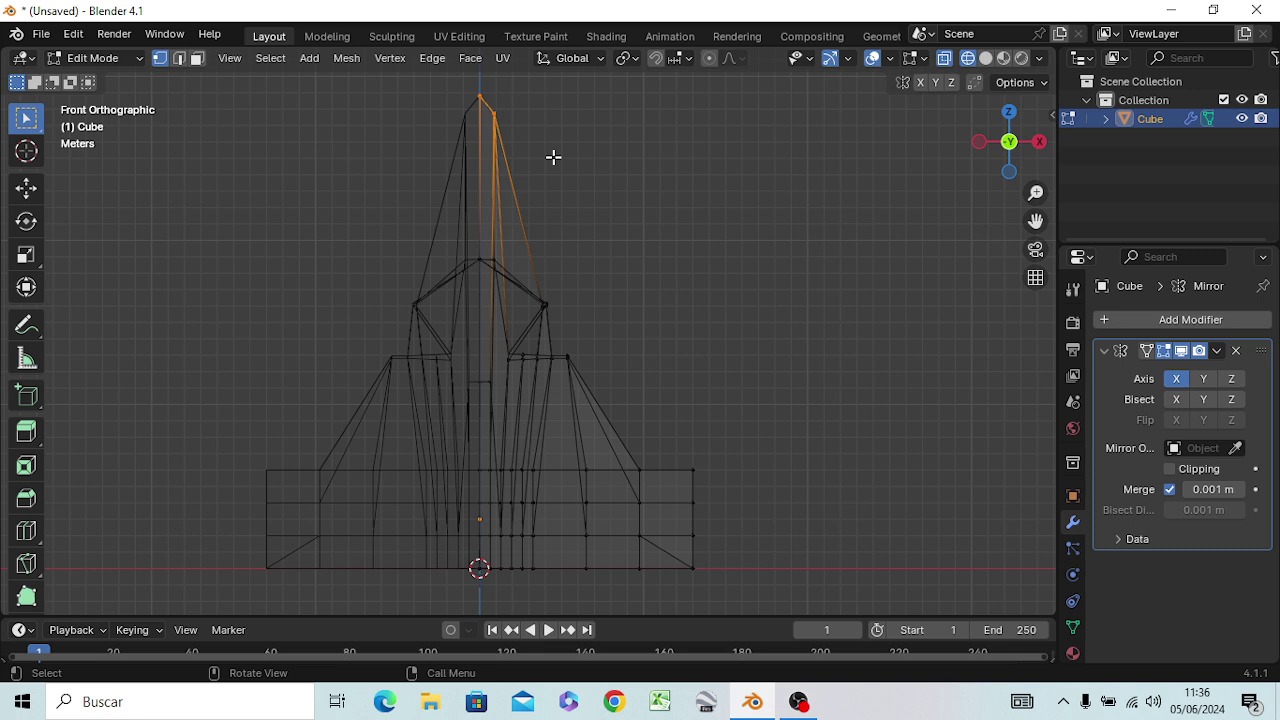
key(g)
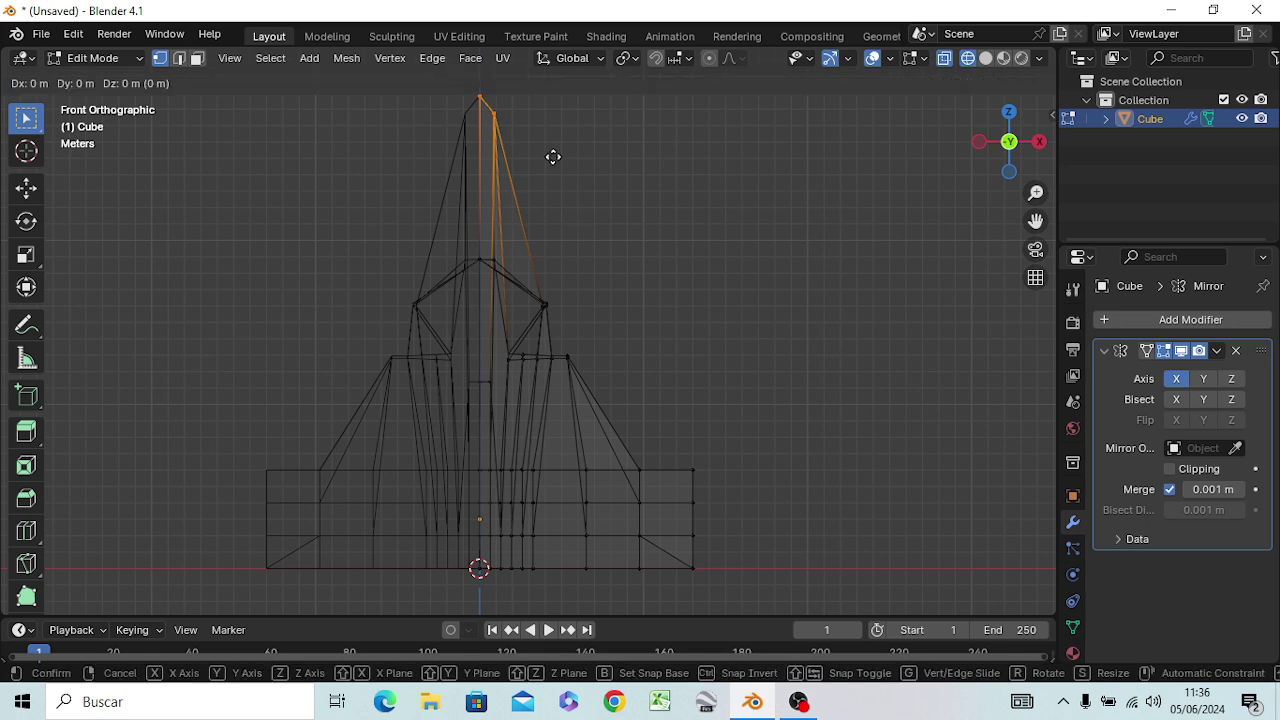
key(z)
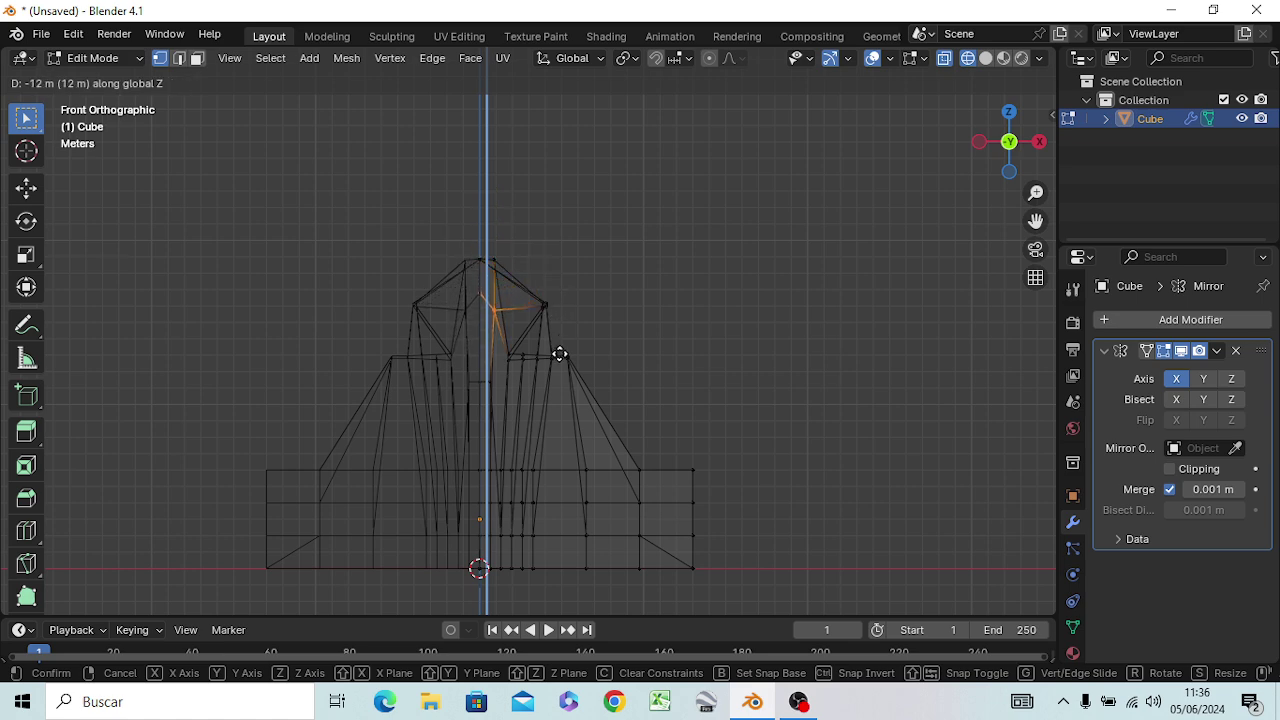
click(560, 354)
Raise the selected edges along Z
mouse_move(560, 354)
middle_down()
mouse_move(611, 354)
mouse_move(571, 394)
mouse_move(369, 414)
mouse_move(389, 420)
mouse_move(396, 407)
middle_up()
key(g)
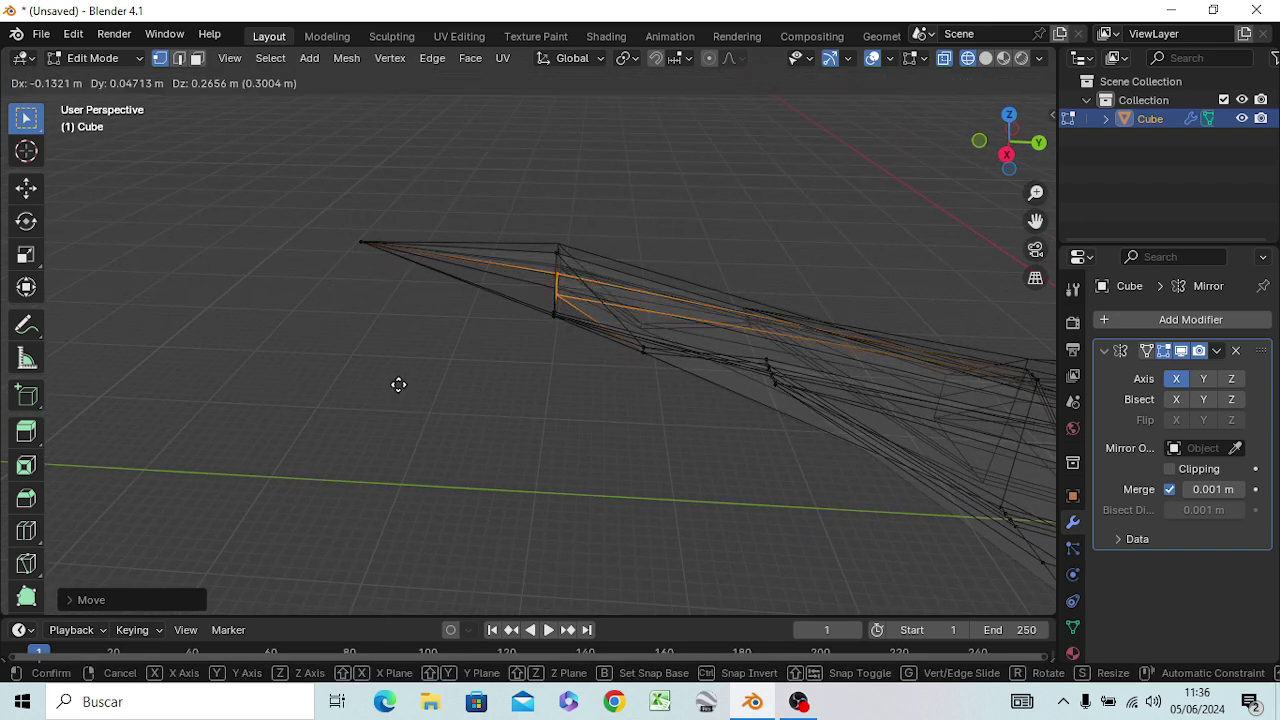
key(z)
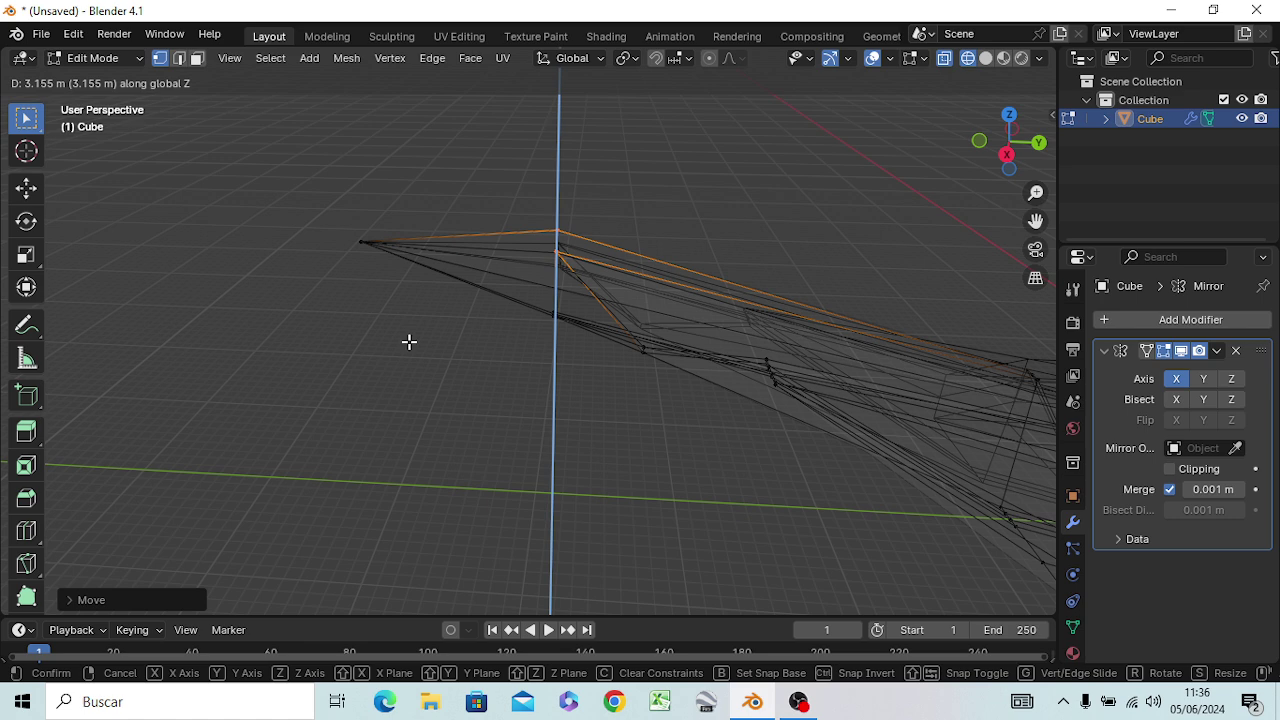
click(409, 342)
In right view, slide the arm's top vertex 2.228 m along Y
key(KP_3)
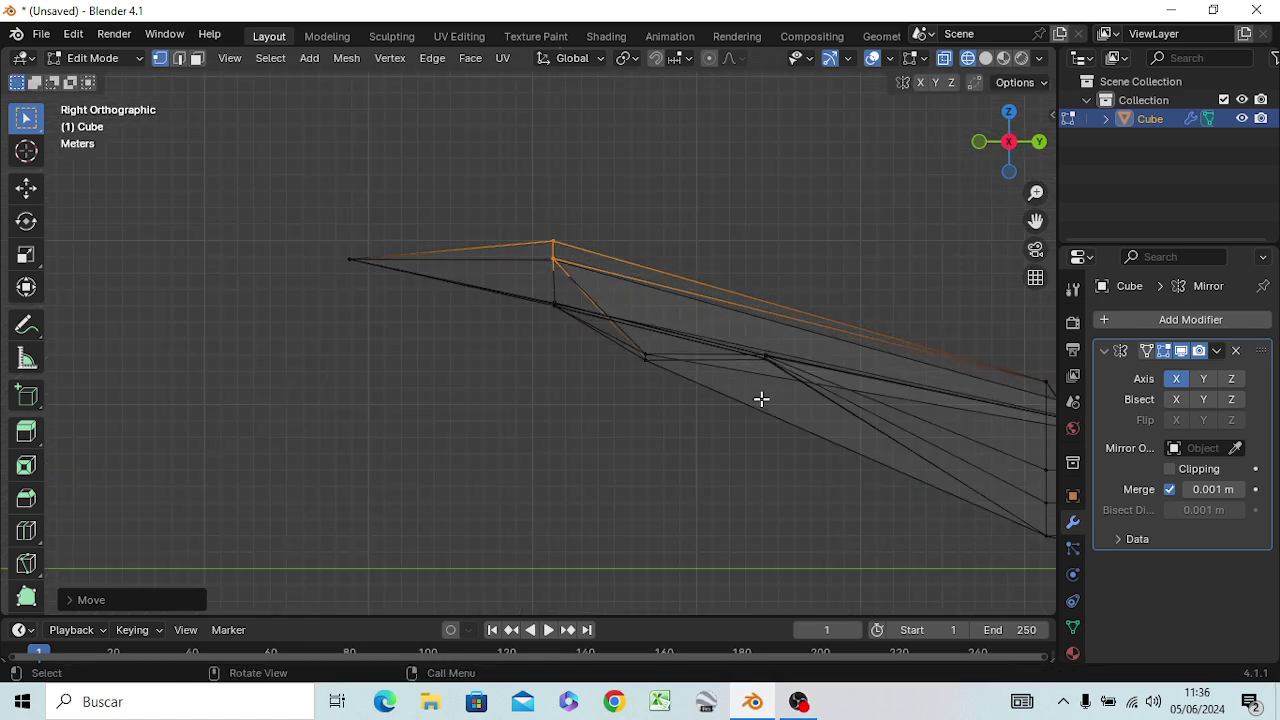
click(714, 240)
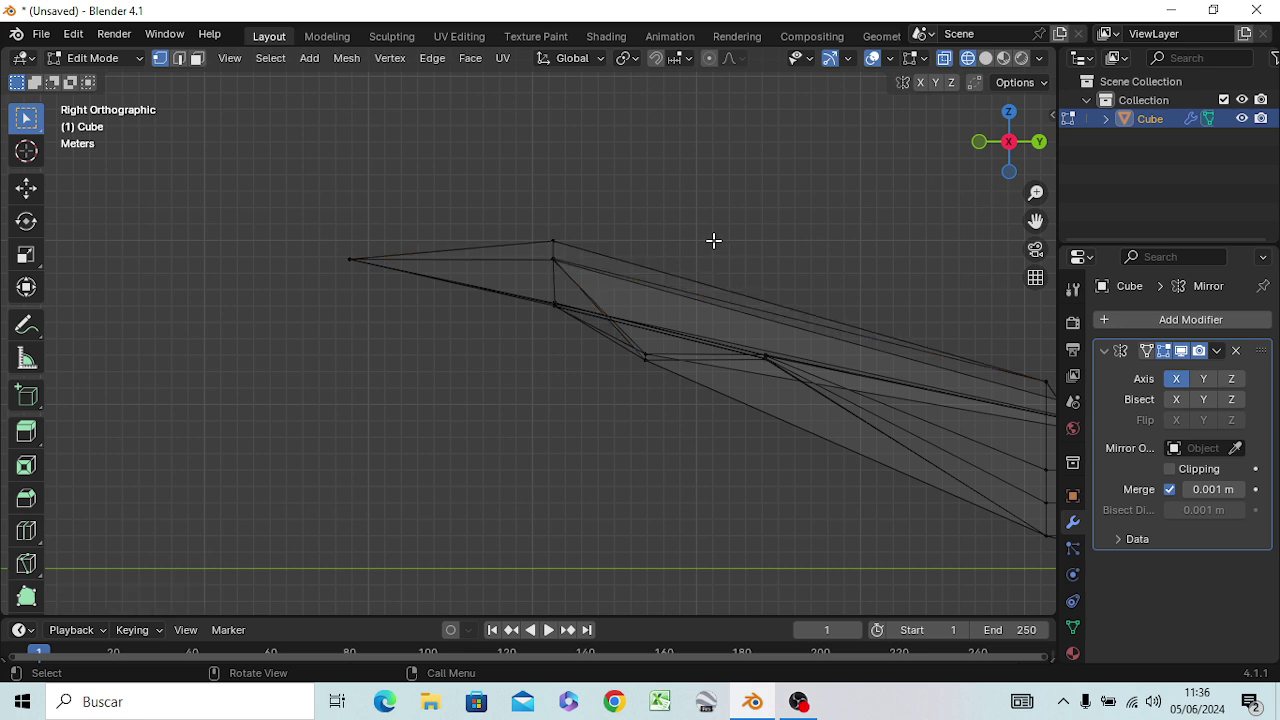
drag(543, 232, 553, 244)
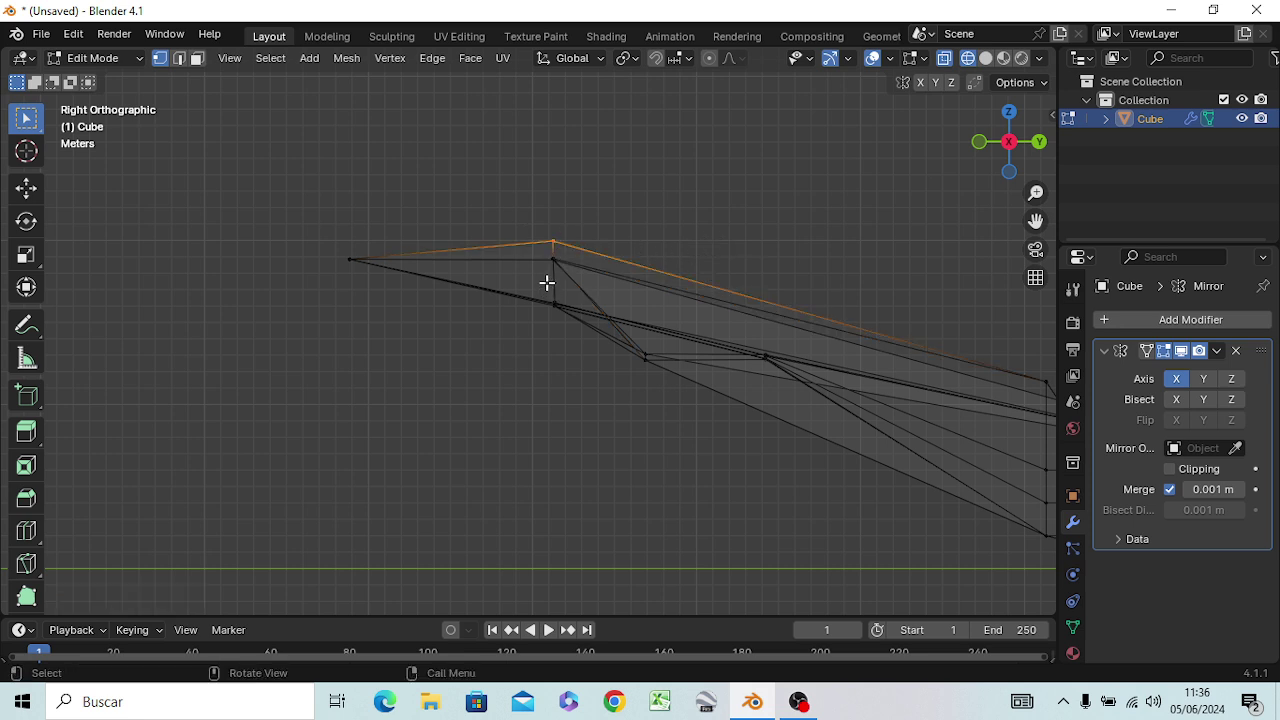
key(g)
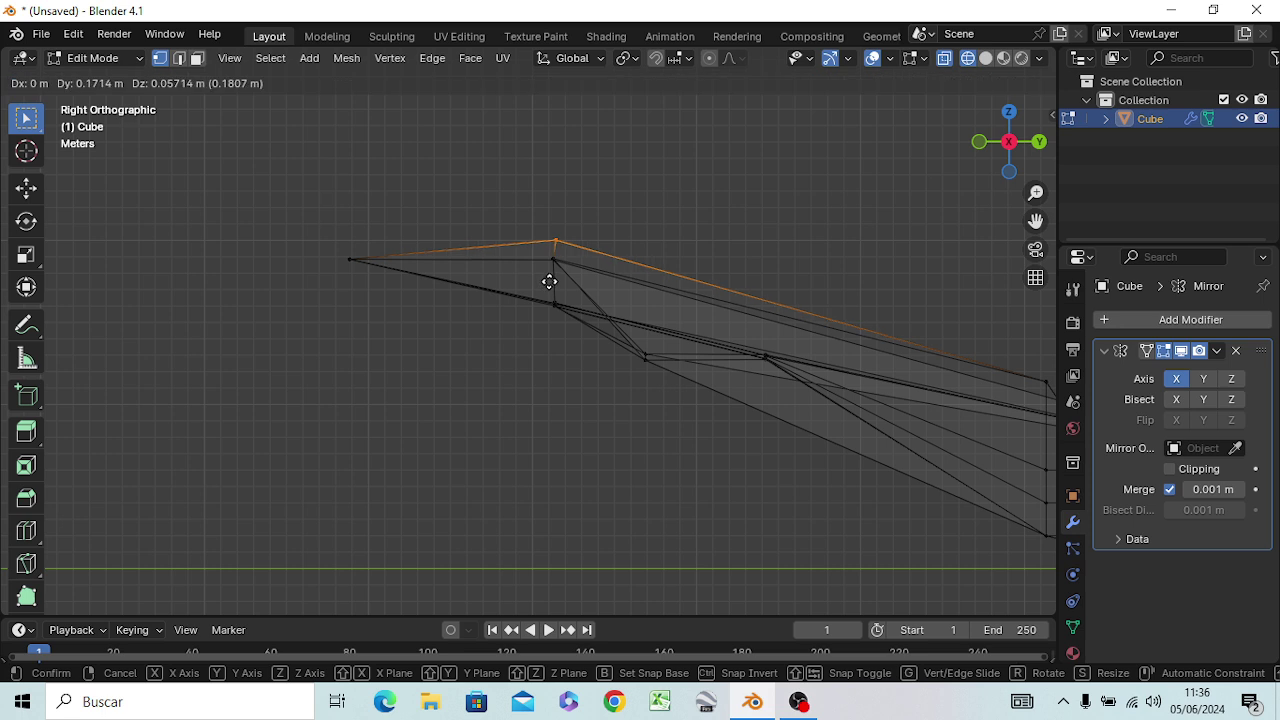
key(y)
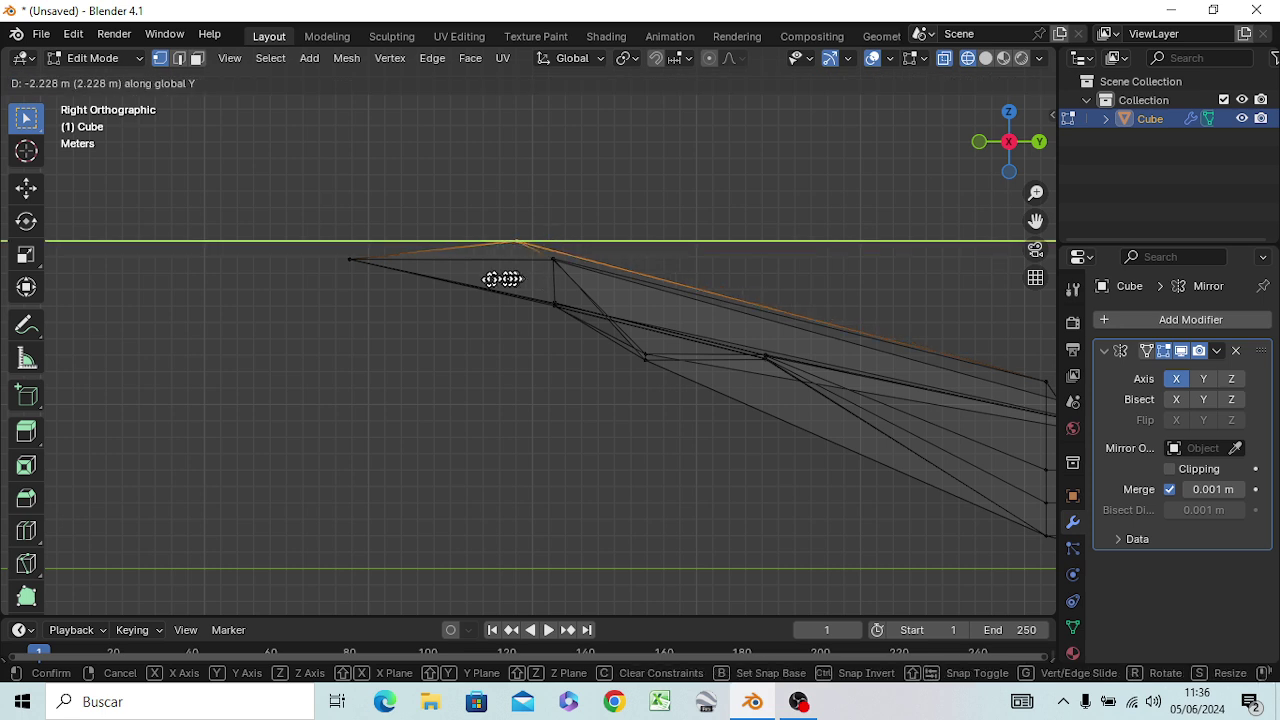
click(499, 279)
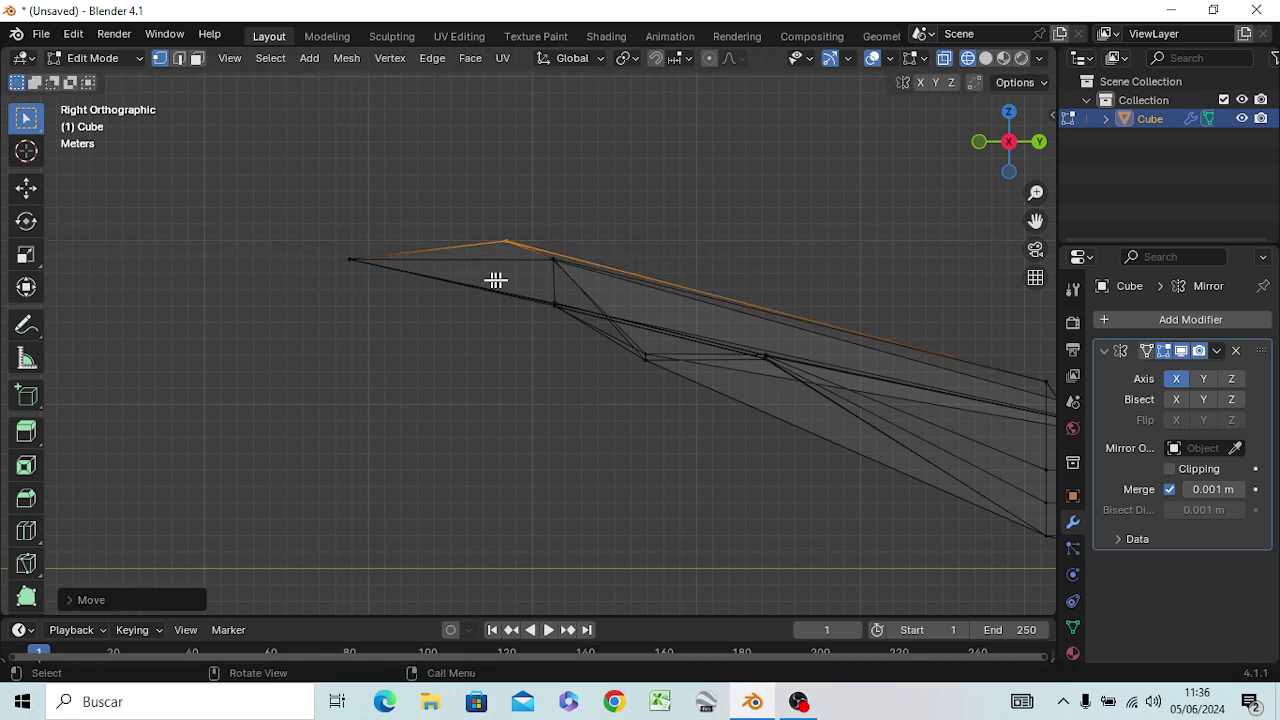
Move the leftmost tip vertex 6.228 m back along Y to shorten the pointed end
drag(328, 246, 356, 276)
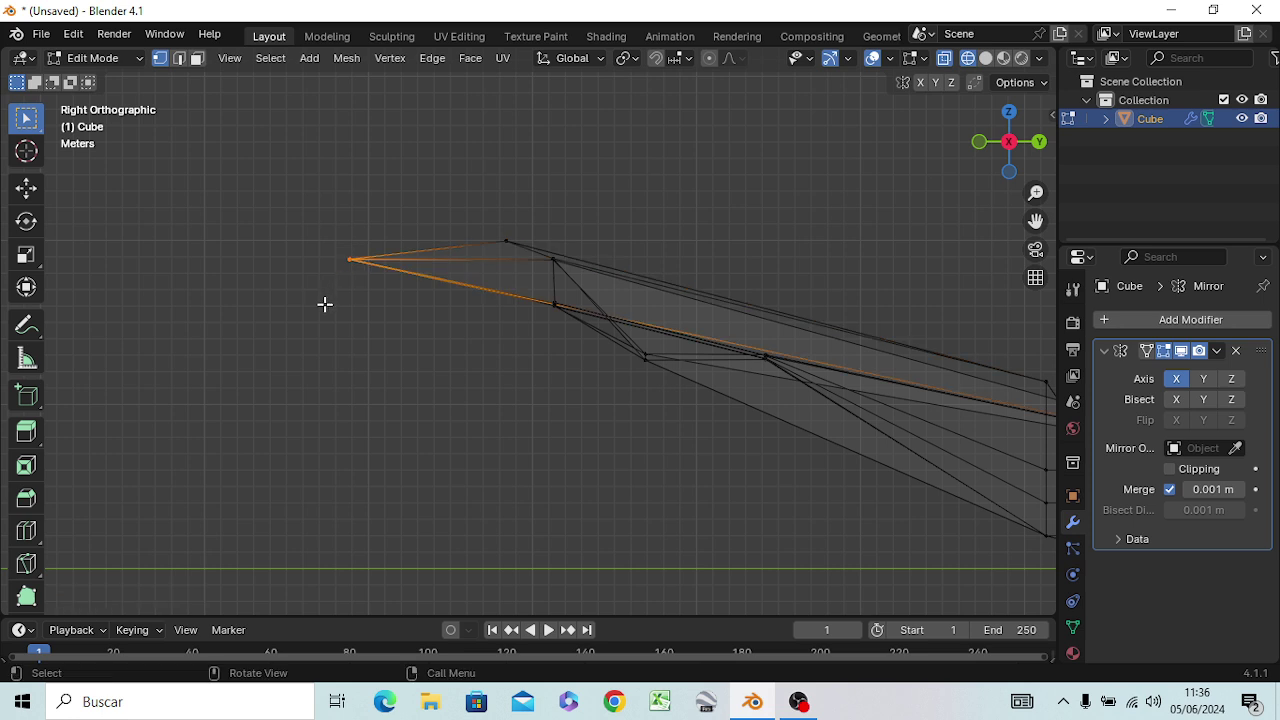
key(g)
key(y)
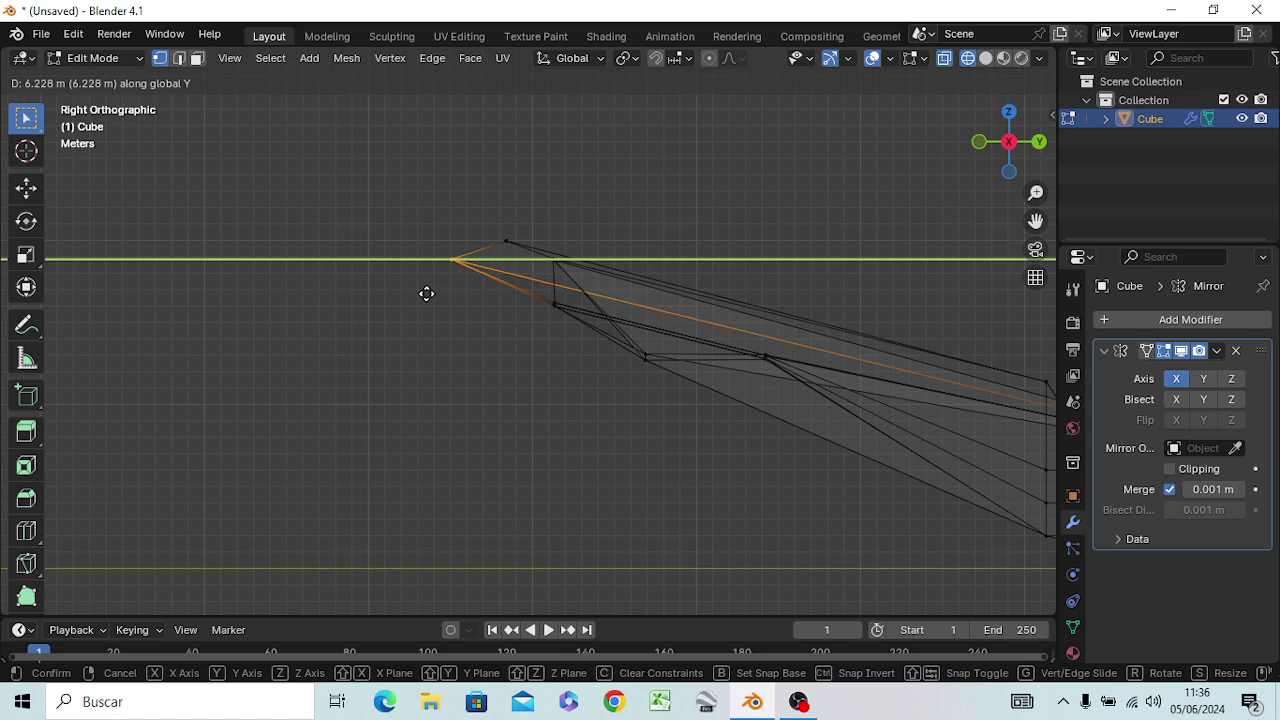
click(427, 294)
mouse_move(434, 320)
middle_down()
mouse_move(466, 346)
mouse_move(634, 337)
mouse_move(701, 302)
mouse_move(685, 328)
middle_up()
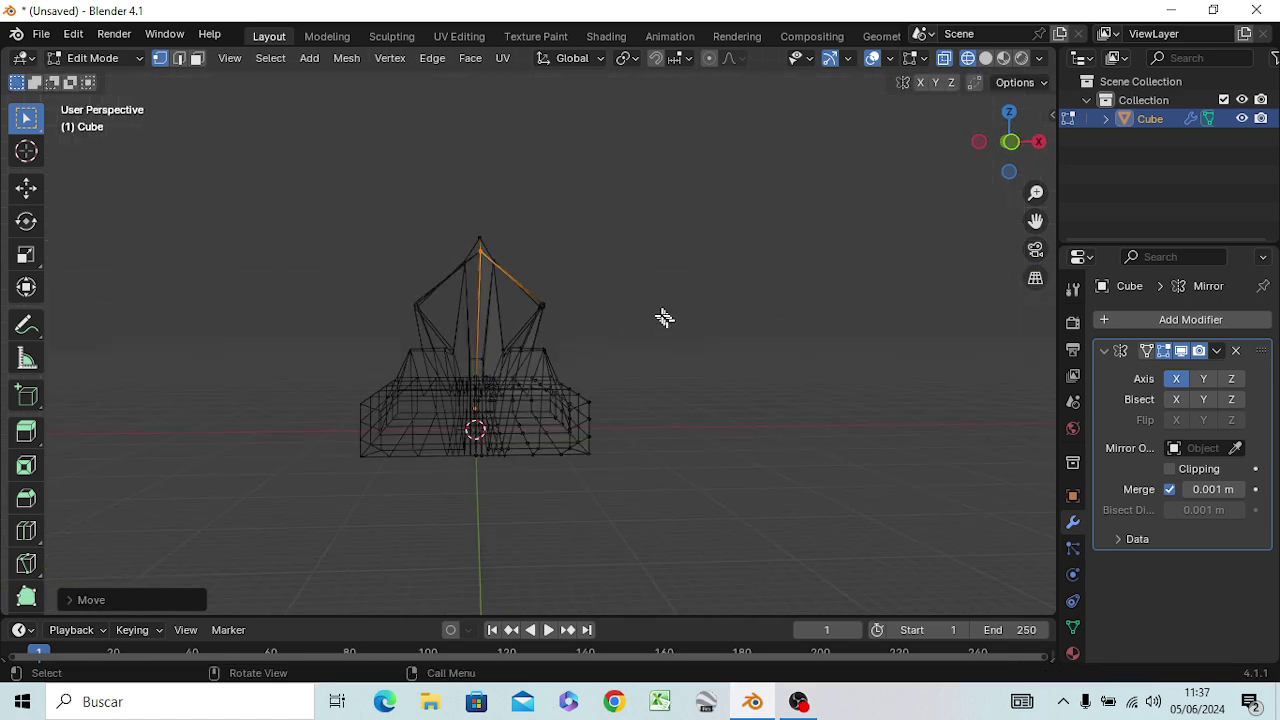
Switch to solid shading, clear the selection, and zoom in on the faceted spike and struts
key(z)
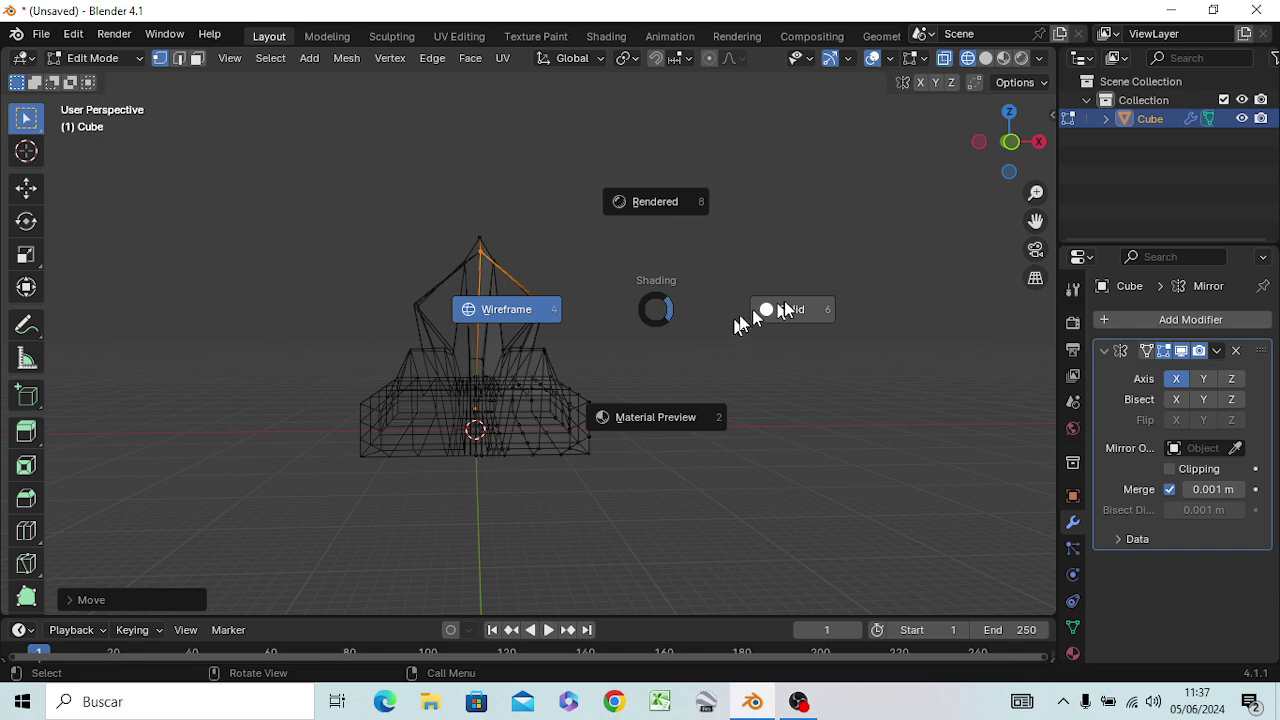
click(780, 314)
mouse_move(737, 306)
middle_down()
mouse_move(671, 400)
mouse_move(416, 375)
mouse_move(443, 434)
mouse_move(580, 423)
mouse_move(749, 277)
mouse_move(640, 314)
mouse_move(745, 306)
middle_up()
mouse_move(650, 331)
middle_down()
mouse_move(689, 311)
mouse_move(660, 303)
middle_up()
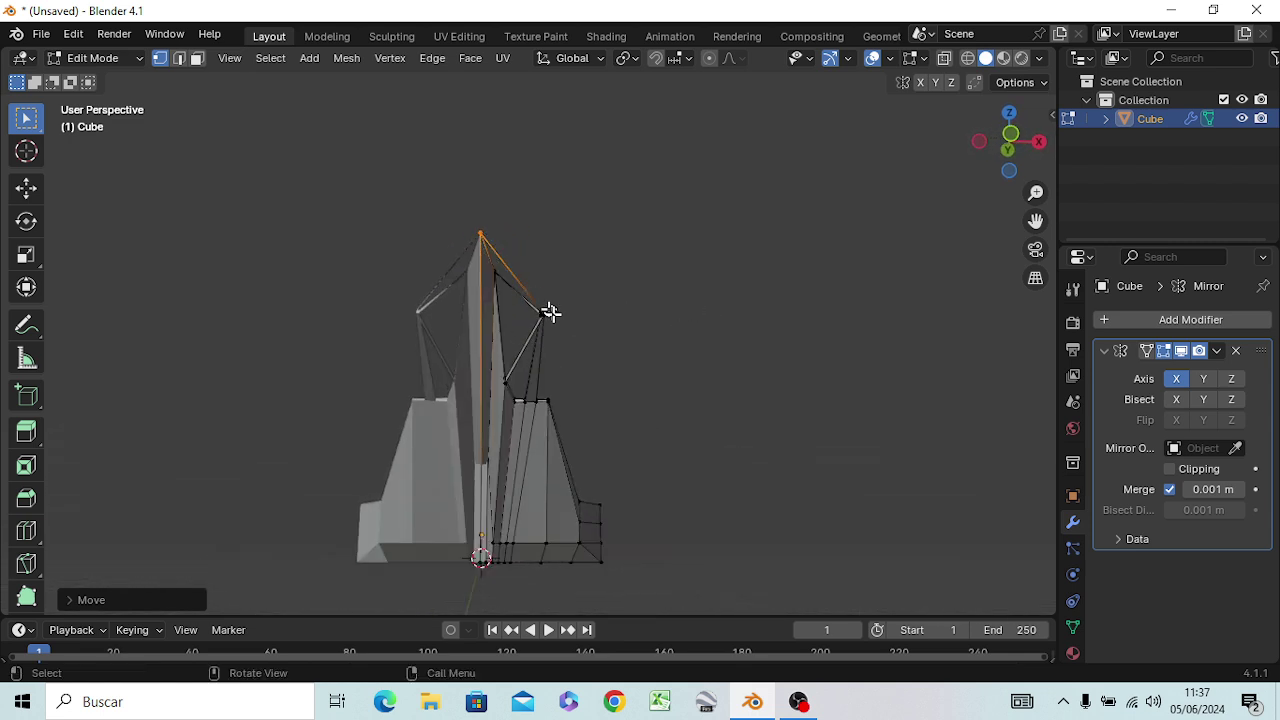
click(643, 303)
scroll(583, 357, up, 1)
scroll(594, 349, up, 1)
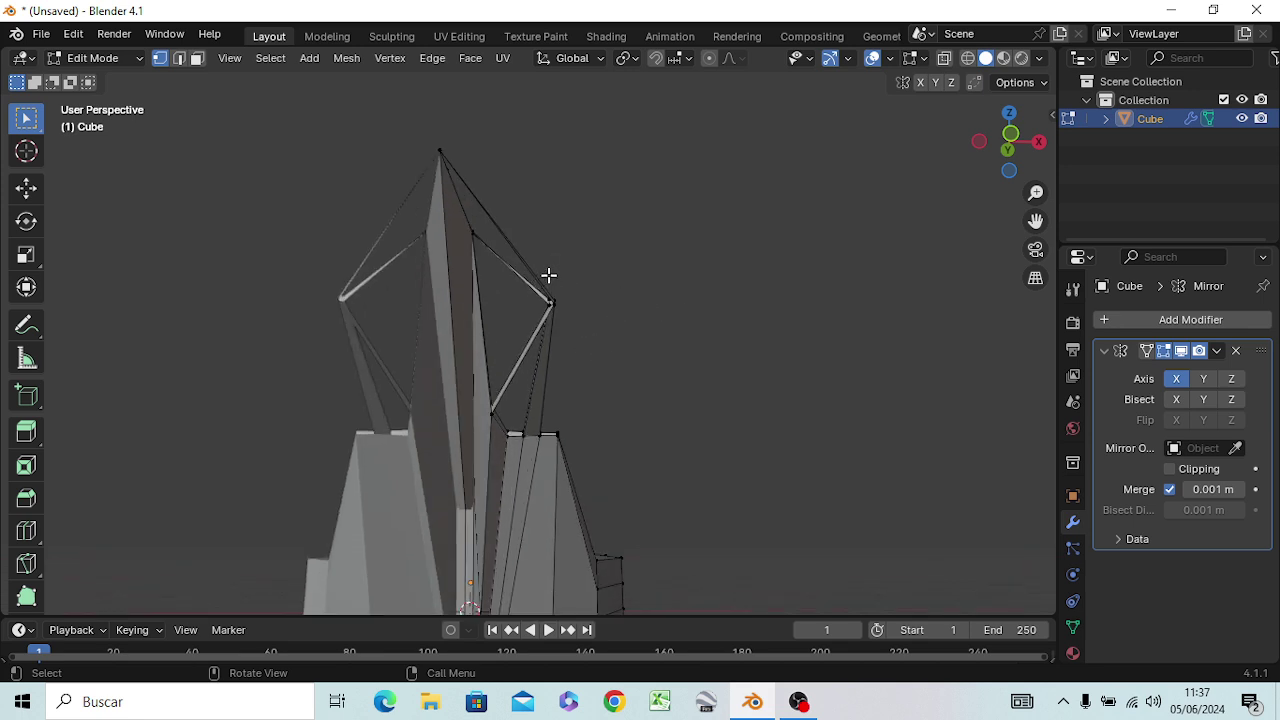
Return to wireframe shading and push the right arm vertex outward along X
key(z)
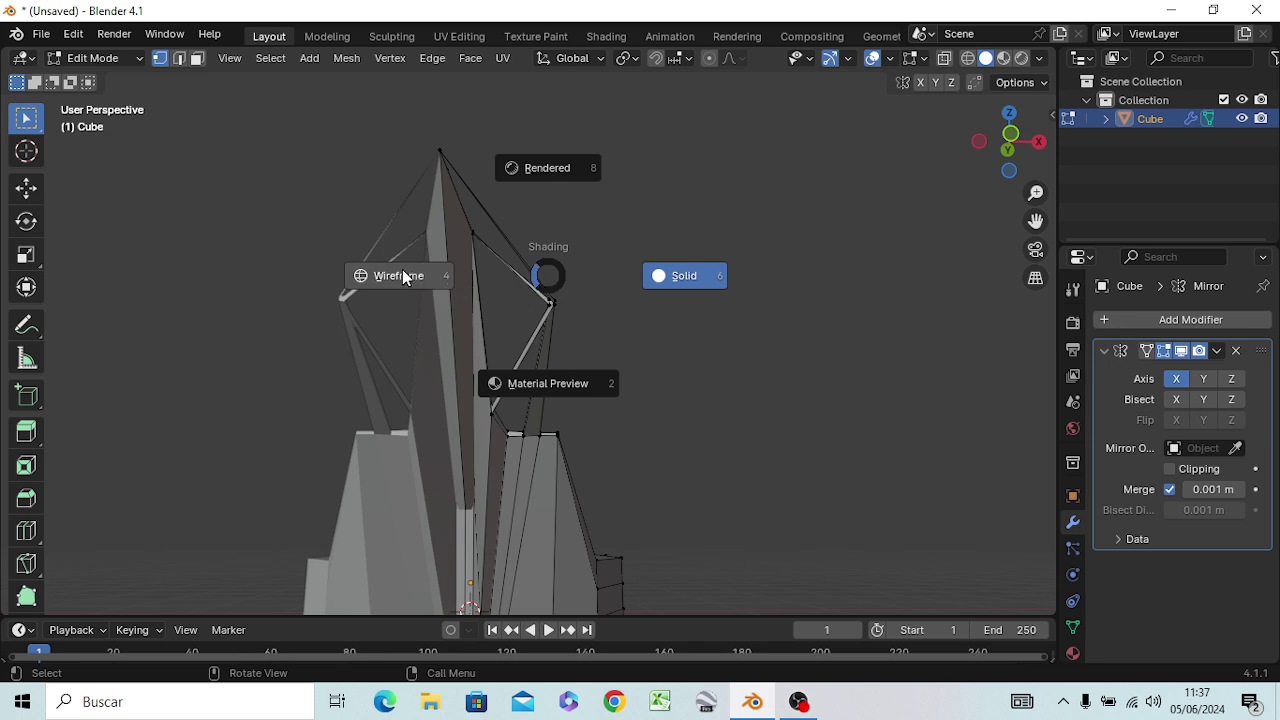
click(403, 277)
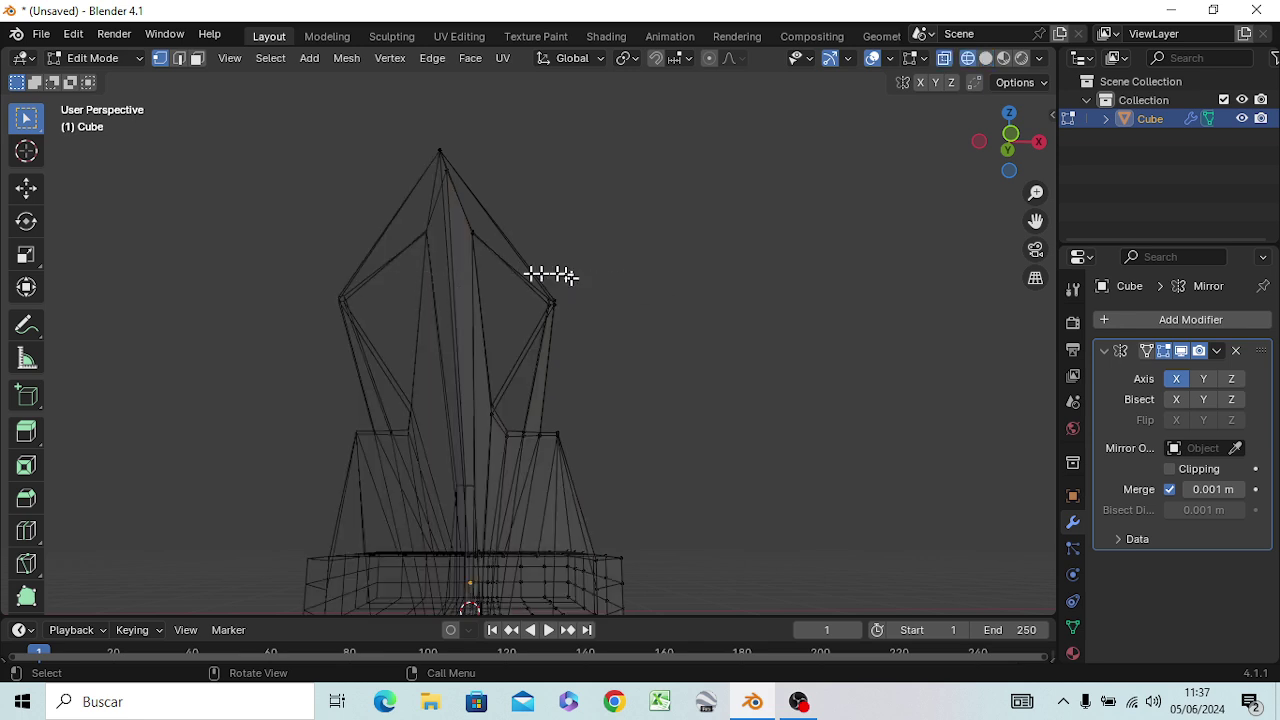
drag(533, 262, 567, 319)
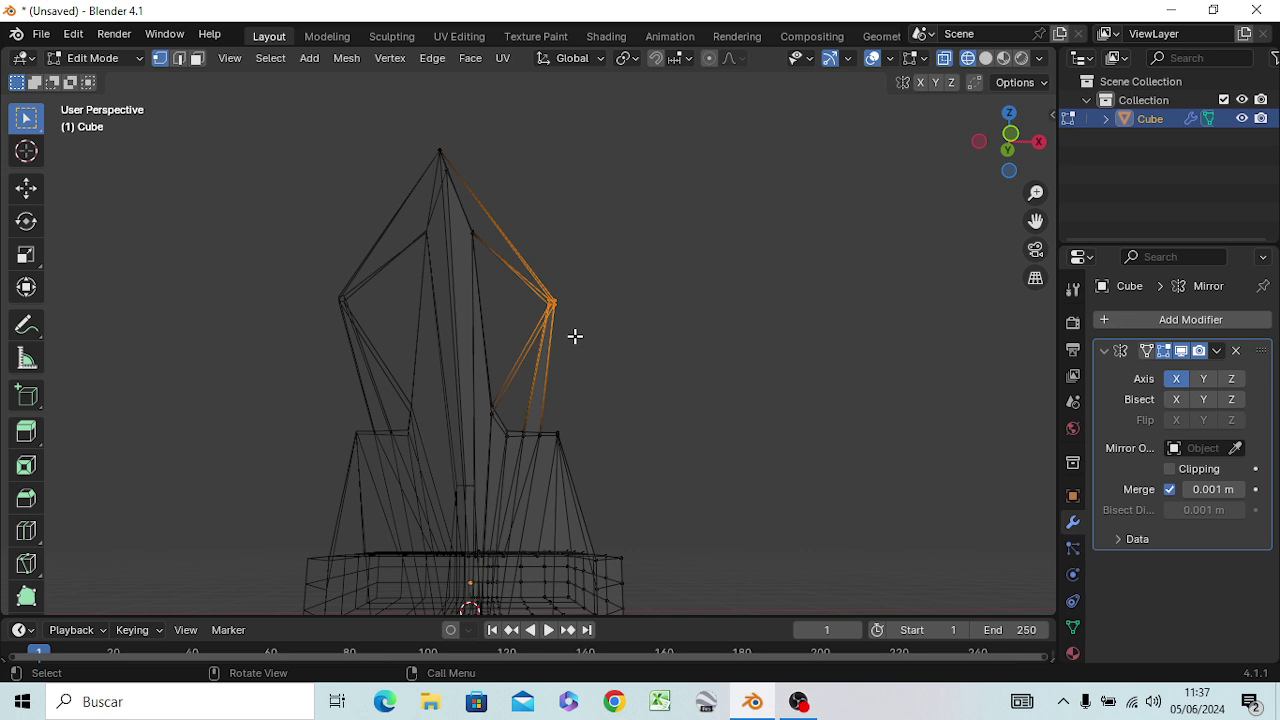
key(g)
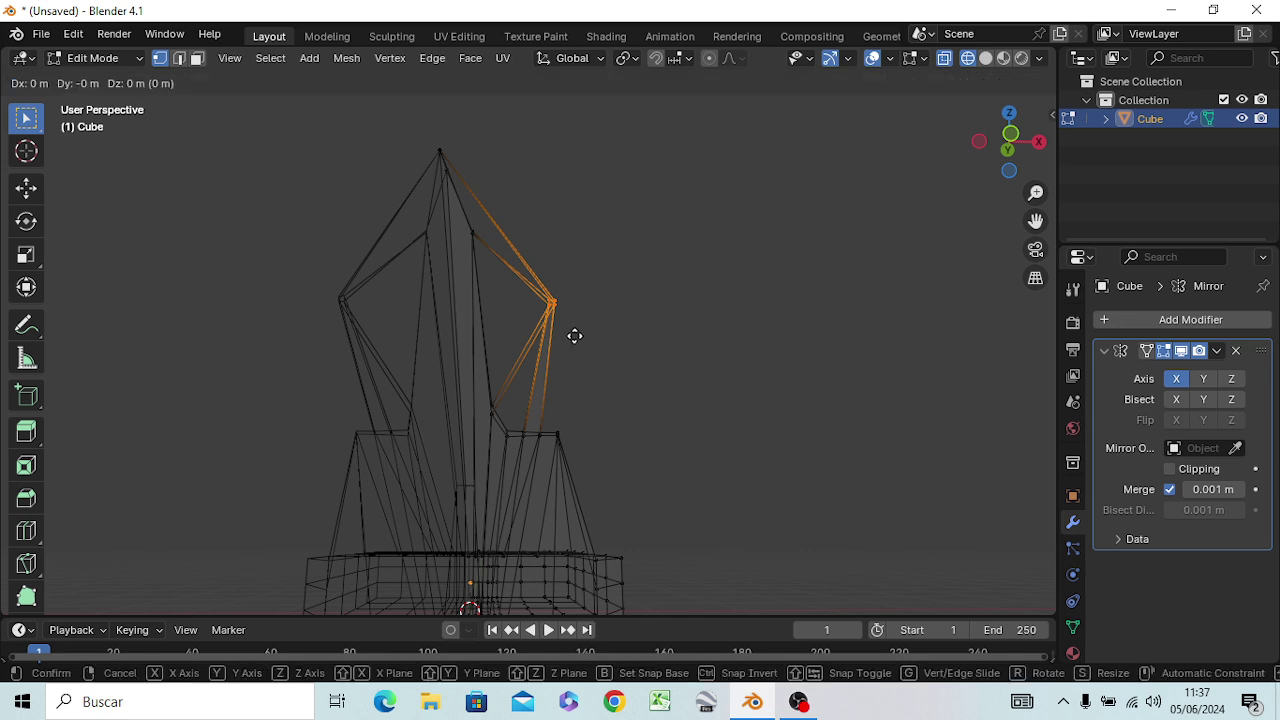
key(x)
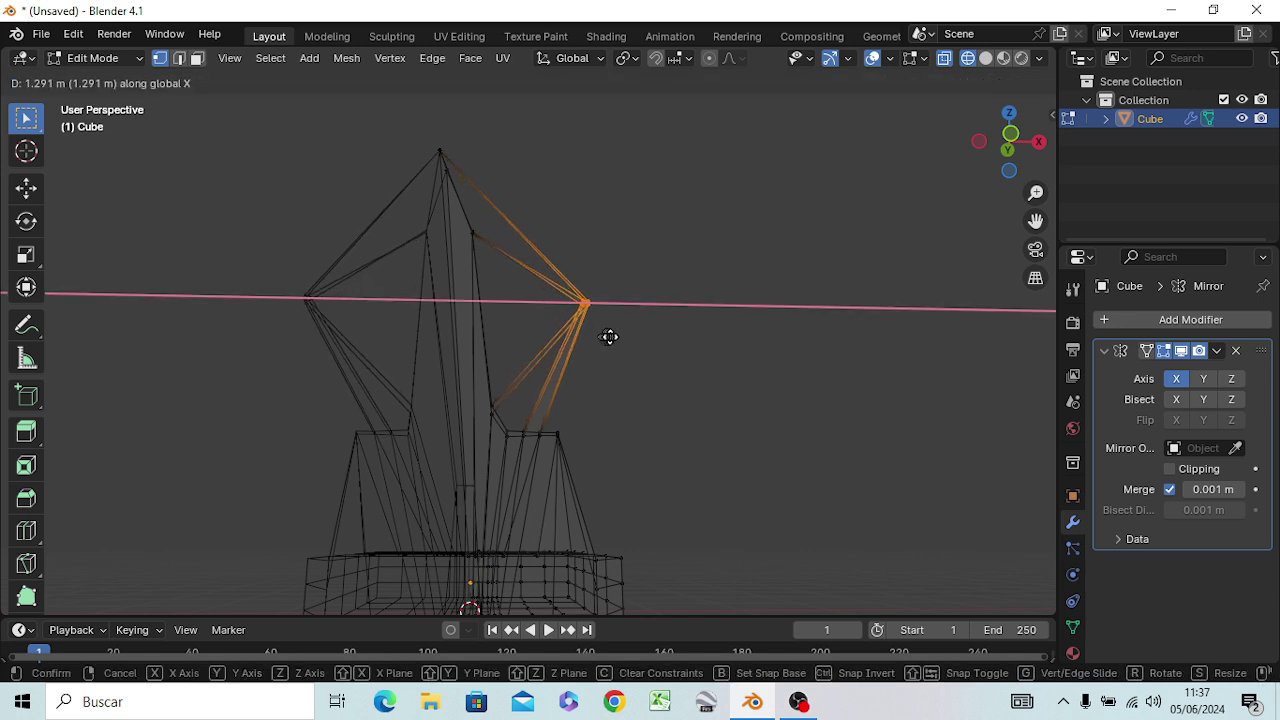
click(626, 336)
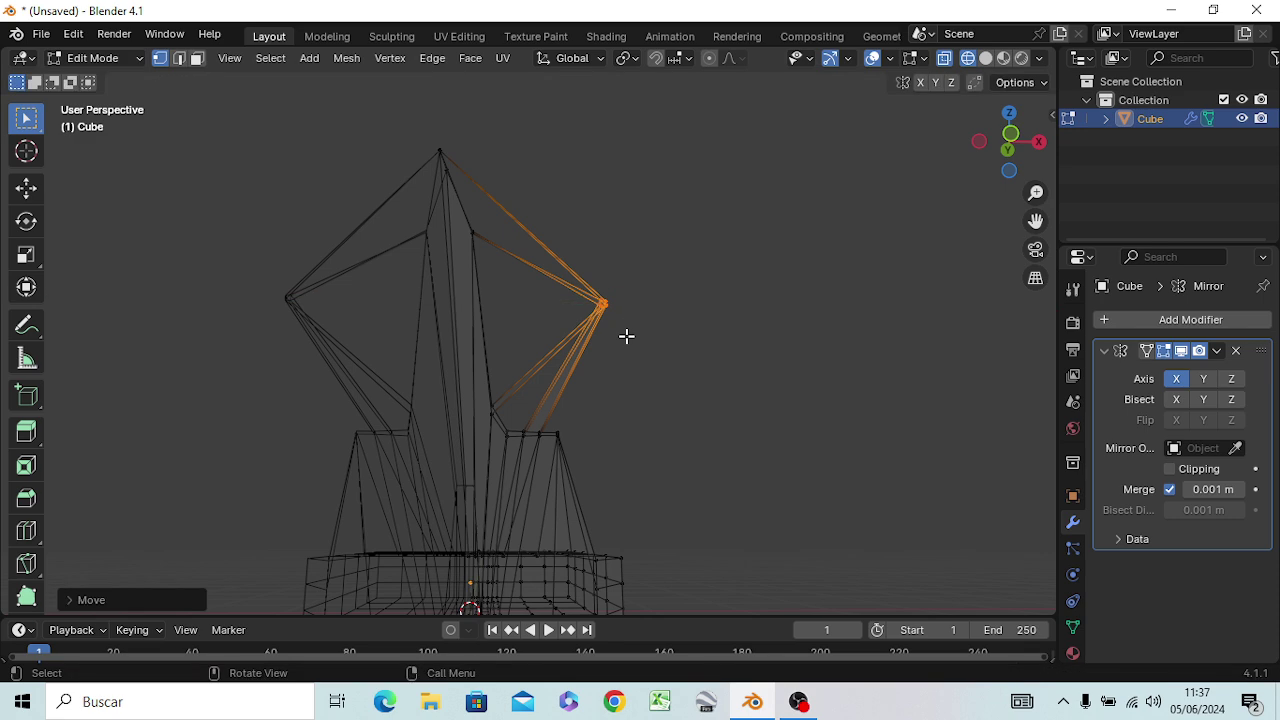
Undo the right arm vertex's outward push along X
key(KP_1)
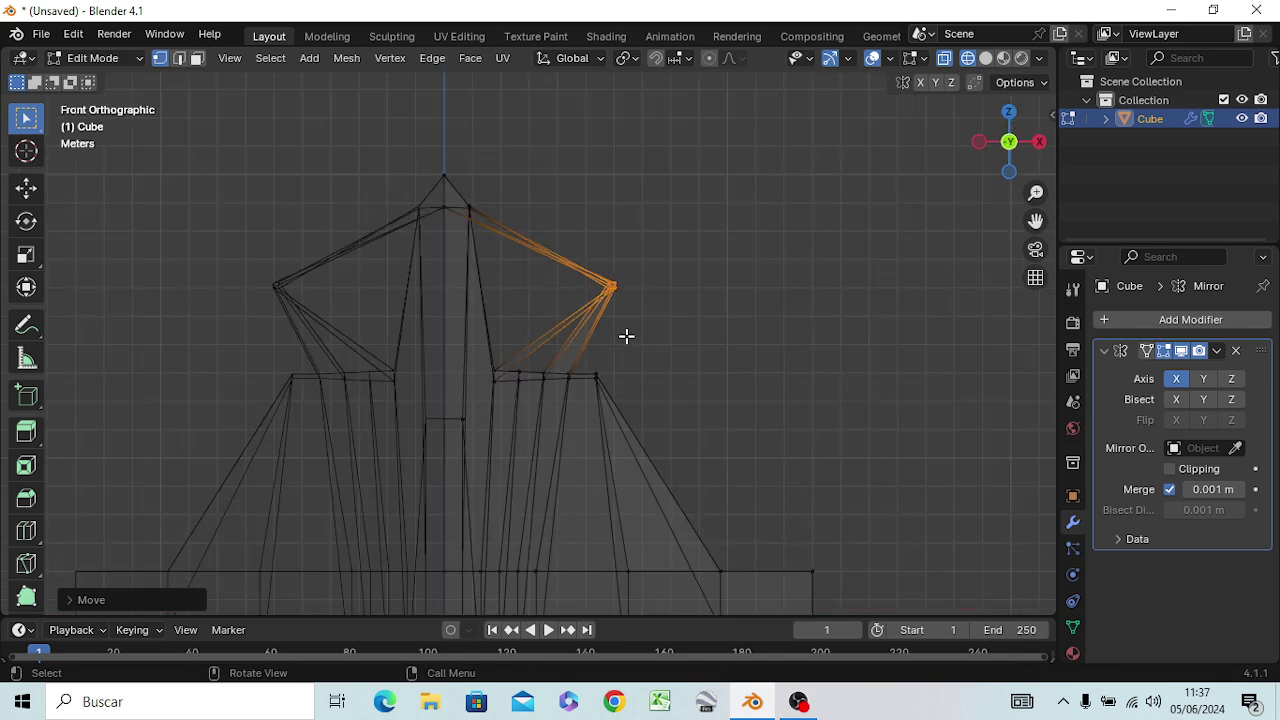
mouse_move(626, 336)
middle_down()
mouse_move(316, 287)
mouse_move(387, 382)
middle_up()
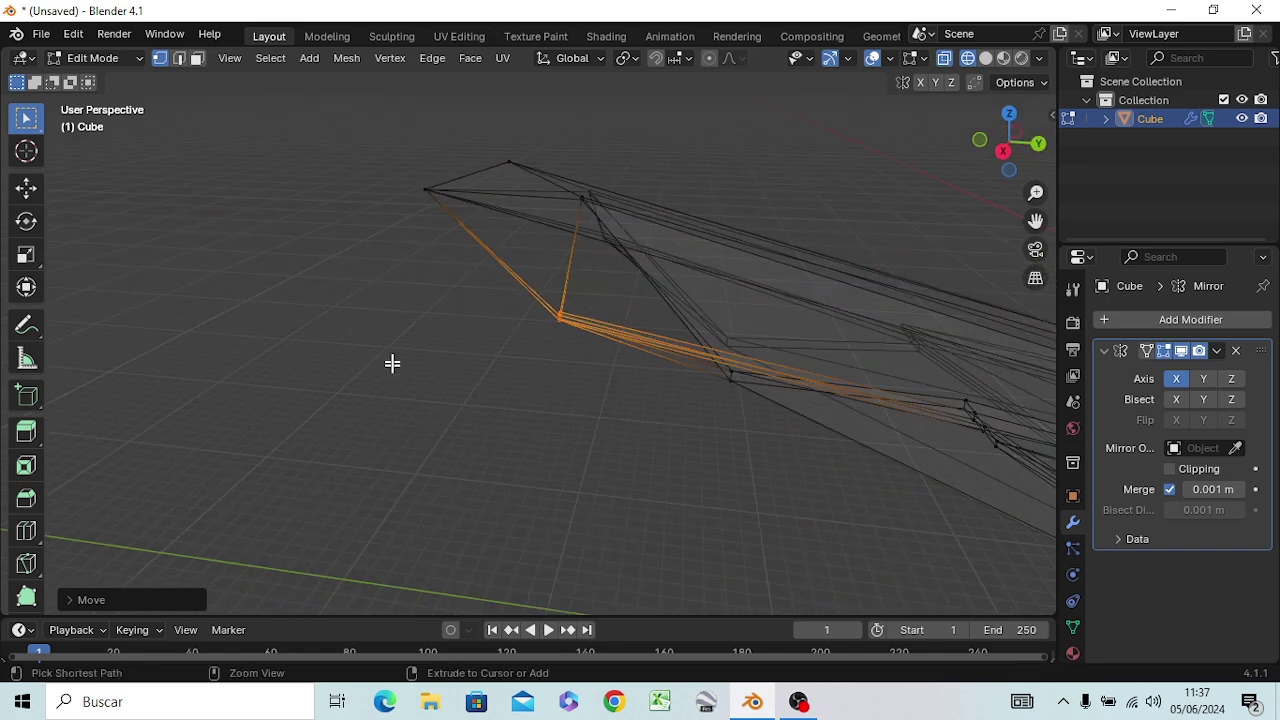
key(ctrl+z)
middle_drag(543, 357, 834, 328)
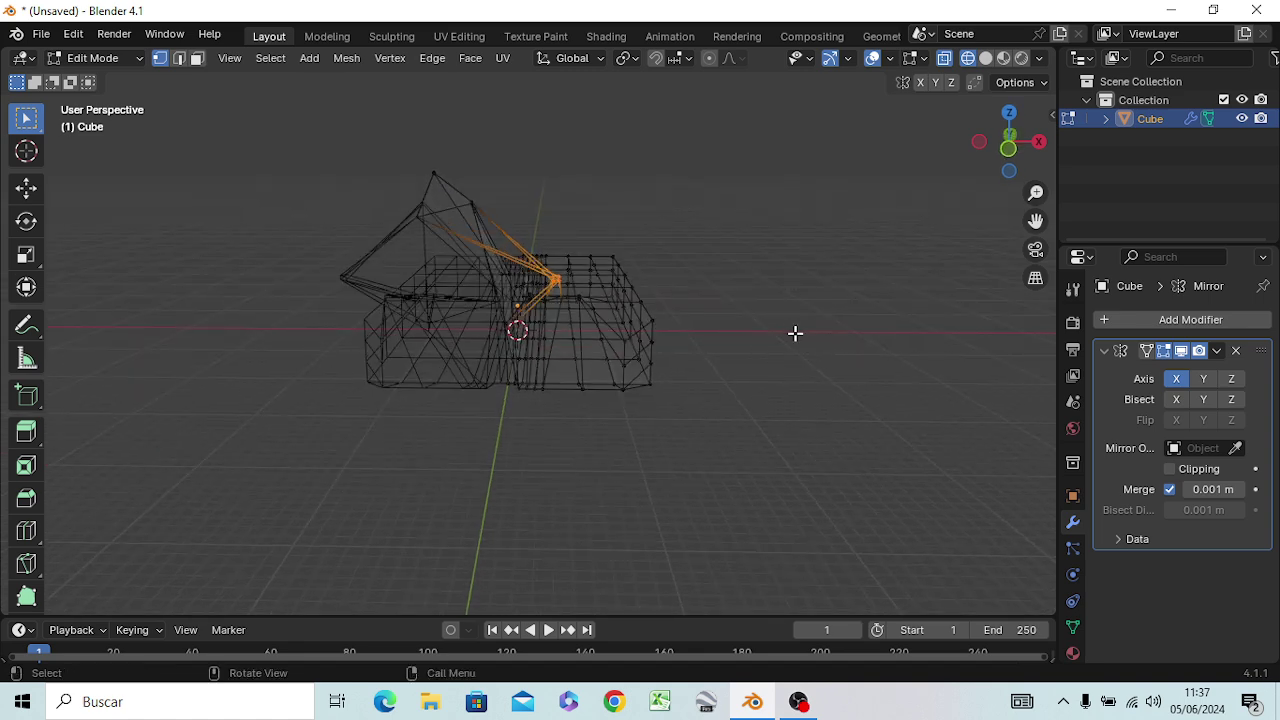
In Right orthographic view, lower the side-arm edge 4.976 m along Z
key(KP_1)
key(KP_3)
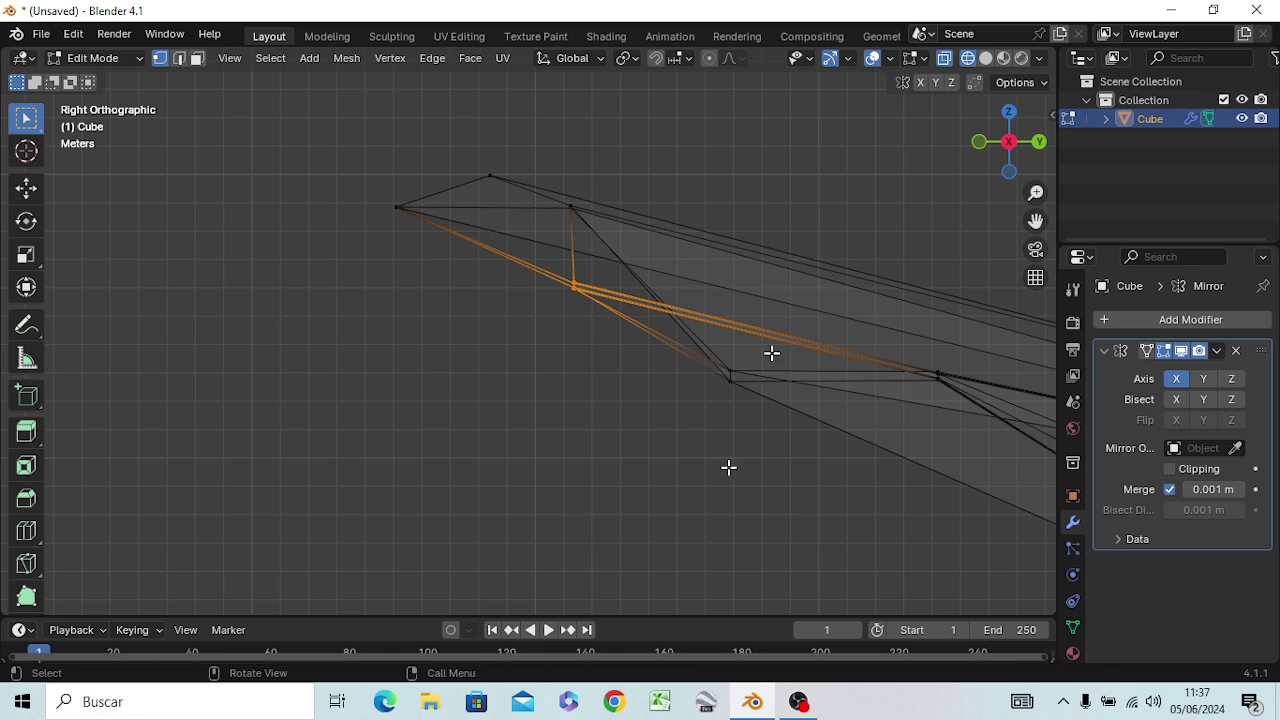
scroll(790, 428, down, 1)
scroll(790, 424, down, 1)
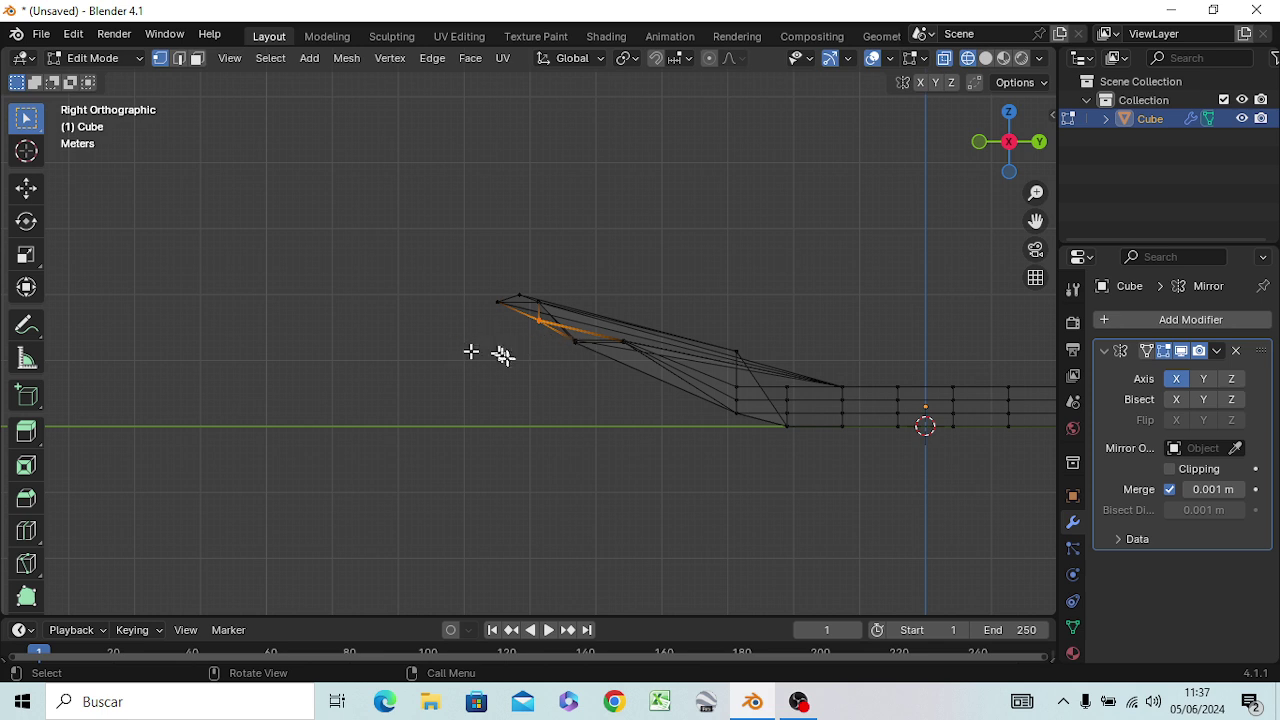
key(g)
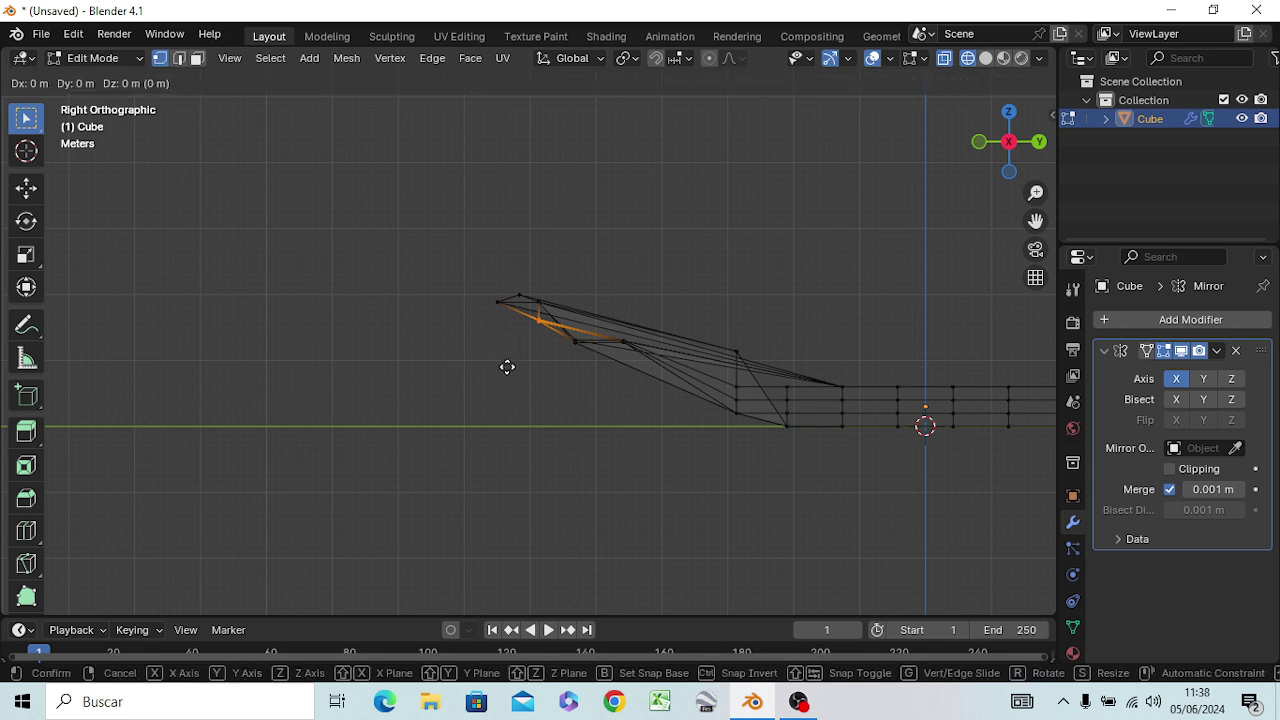
key(z)
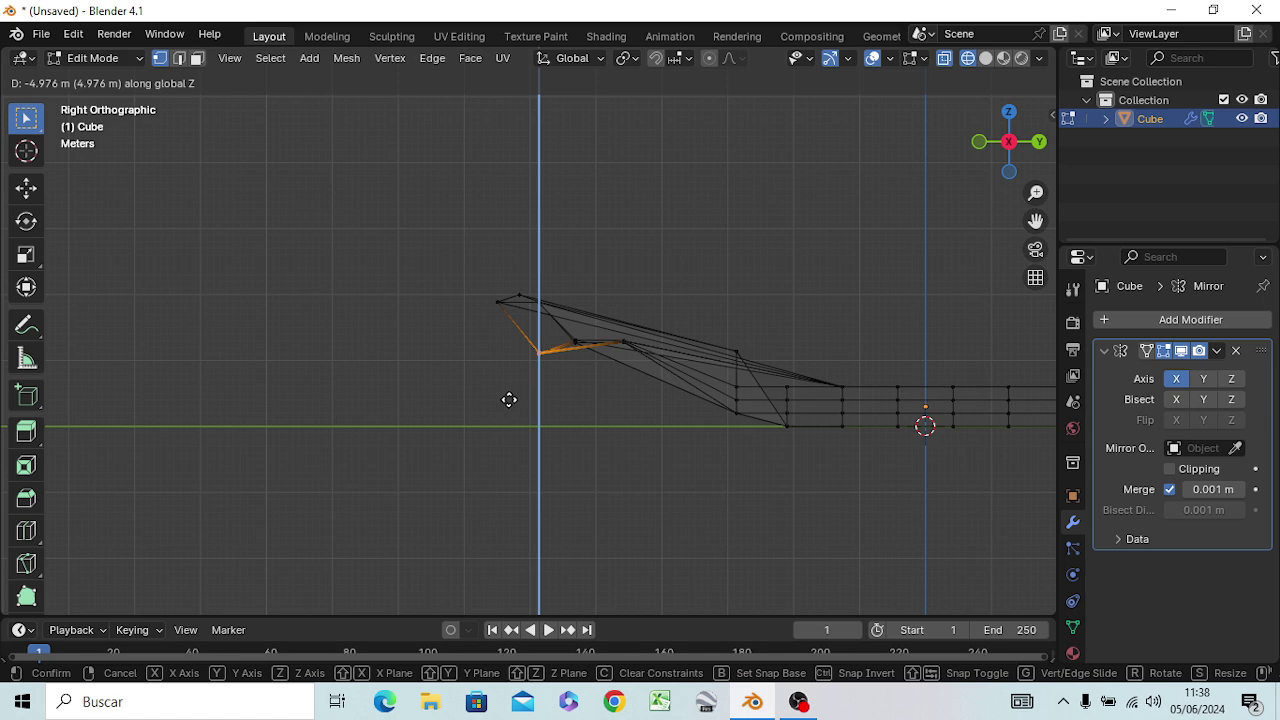
click(509, 399)
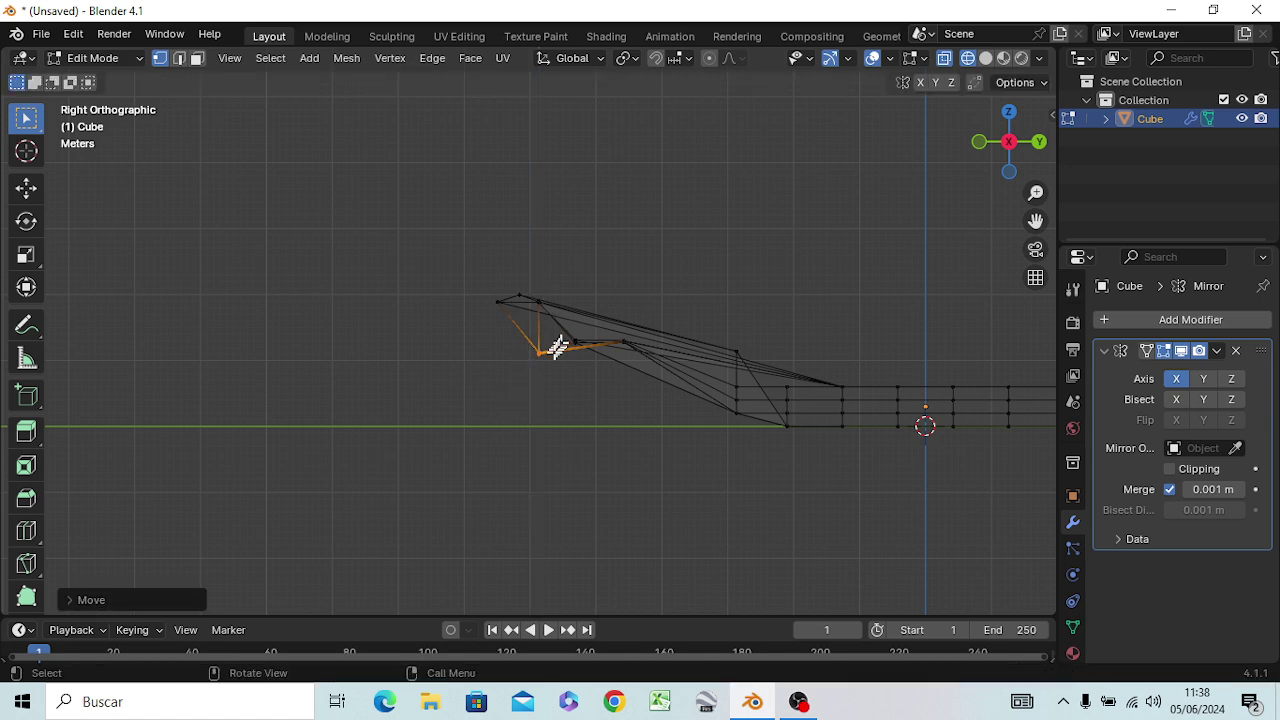
scroll(557, 347, up, 5)
mouse_move(551, 353)
middle_down()
mouse_move(765, 393)
mouse_move(766, 378)
middle_up()
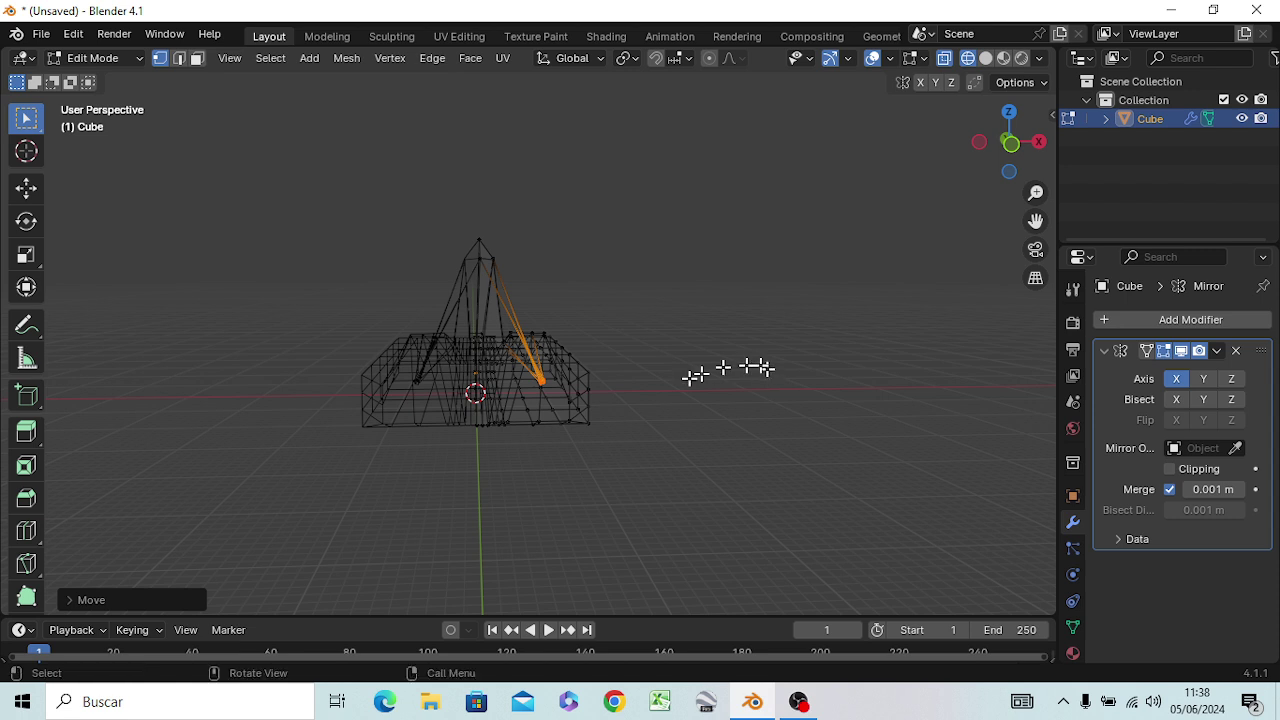
Push the lowered arm vertex 1.925 m outward along X and inspect the angled struts
key(g)
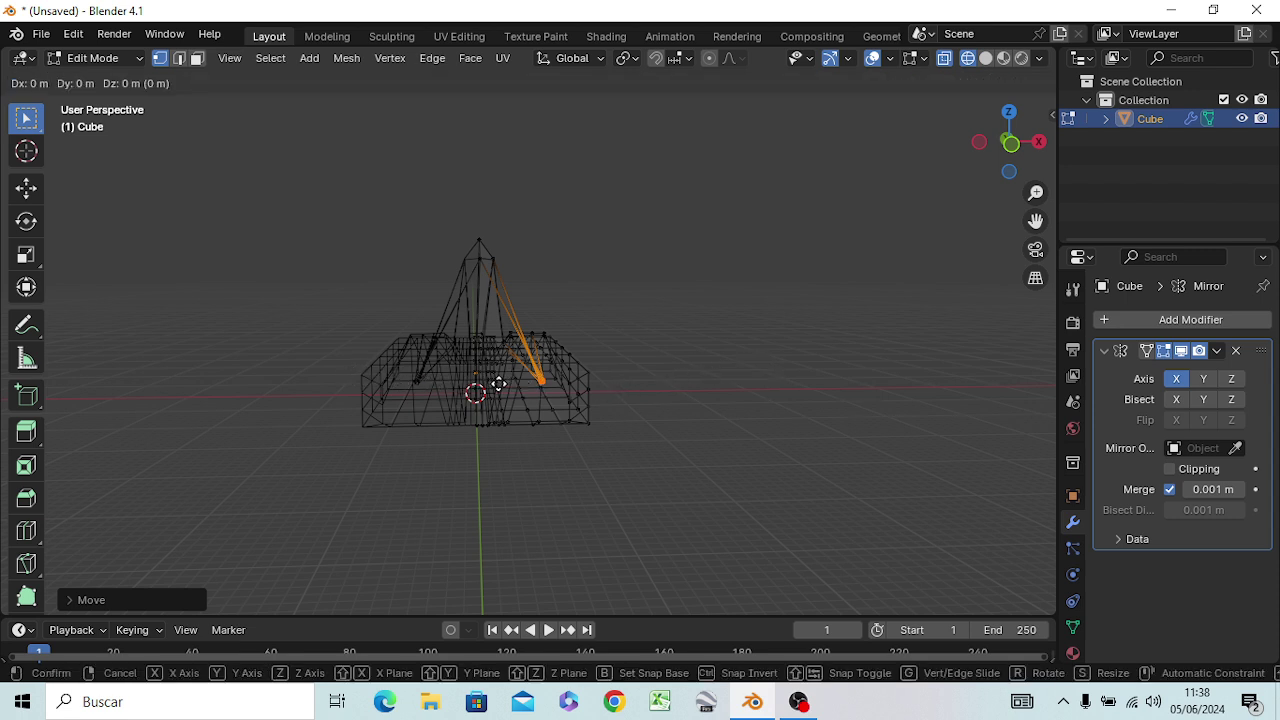
key(x)
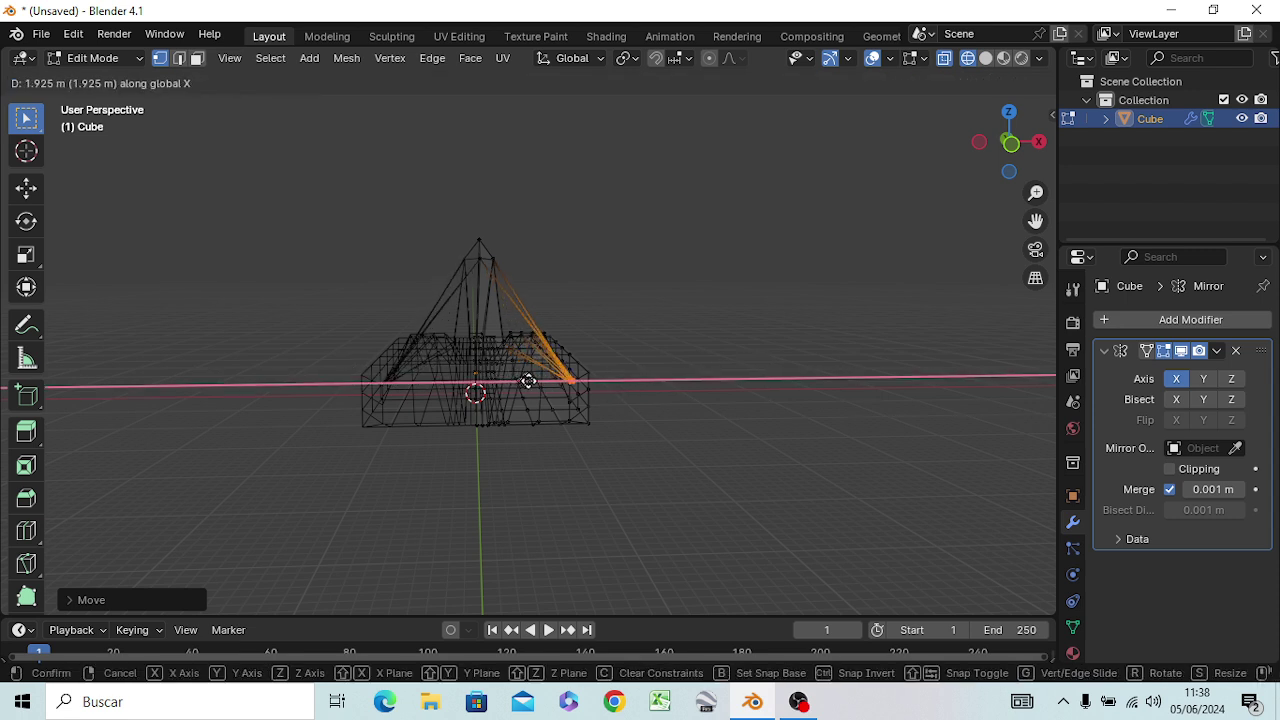
click(535, 381)
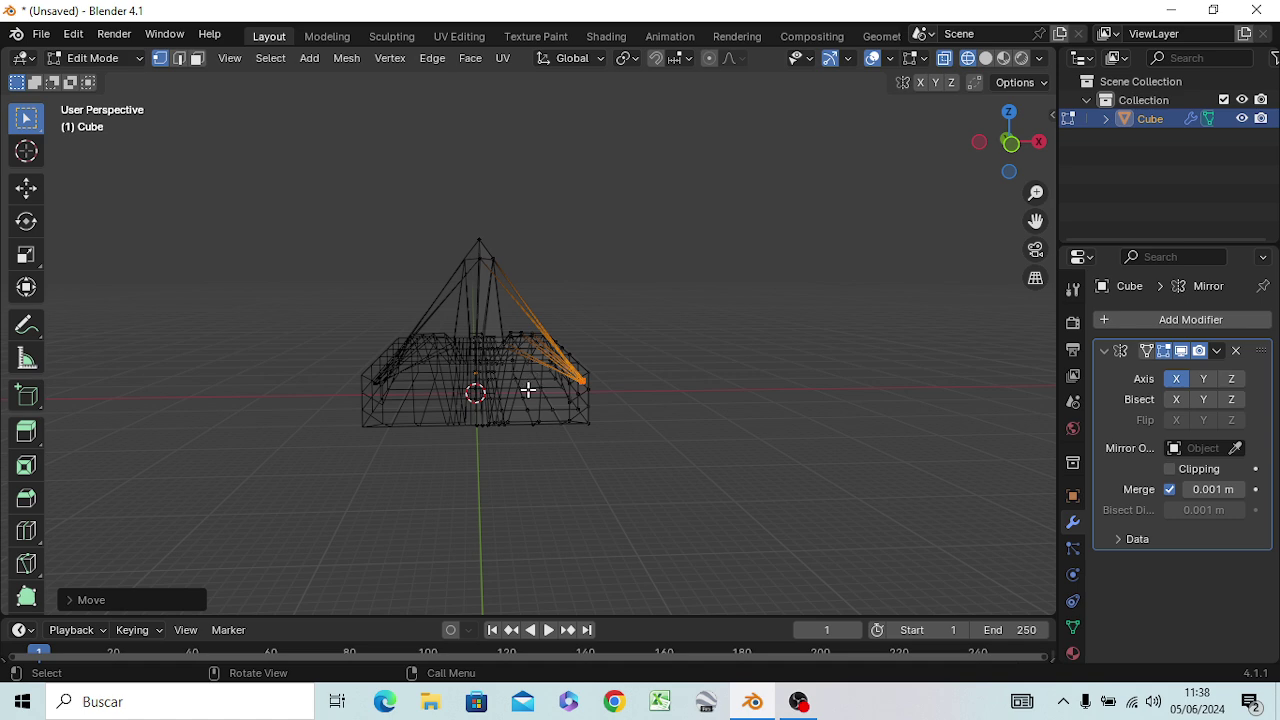
middle_drag(528, 389, 519, 326)
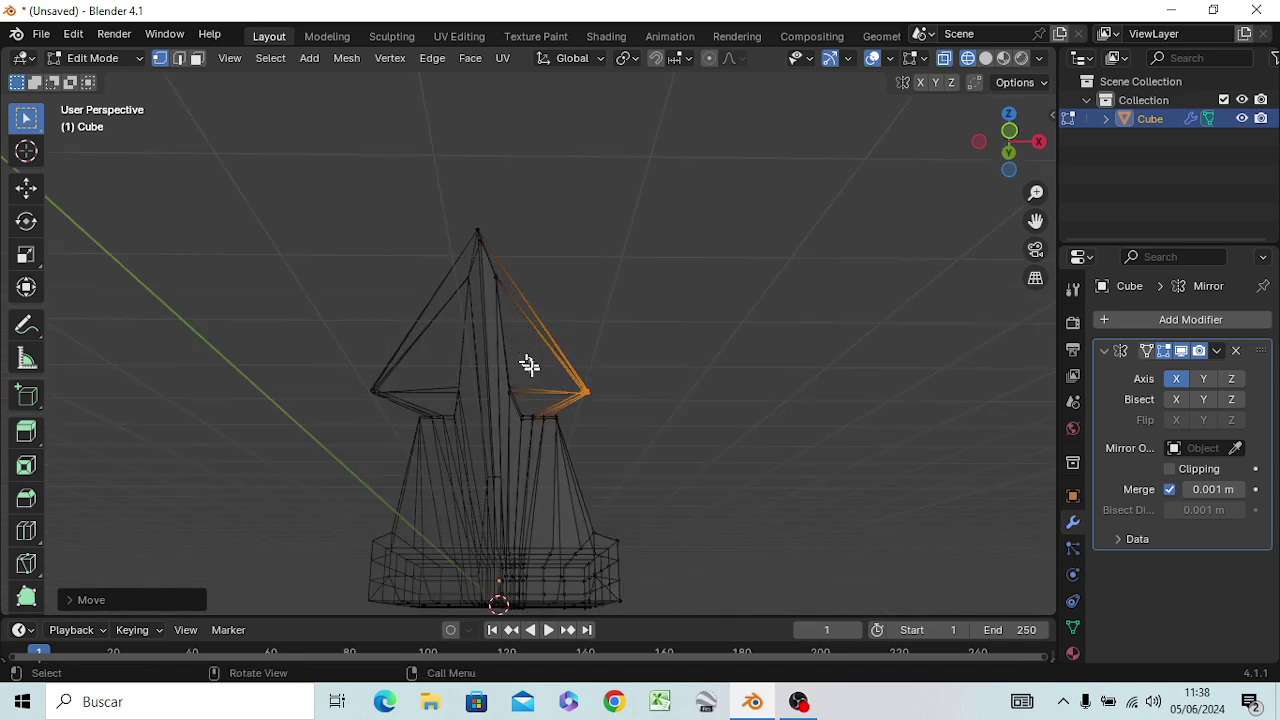
mouse_move(563, 466)
middle_down()
mouse_move(503, 508)
mouse_move(414, 471)
mouse_move(371, 486)
mouse_move(443, 537)
mouse_move(637, 506)
mouse_move(509, 500)
mouse_move(497, 457)
middle_up()
mouse_move(594, 457)
middle_down()
mouse_move(354, 497)
mouse_move(345, 472)
mouse_move(400, 451)
mouse_move(509, 526)
mouse_move(569, 520)
middle_up()
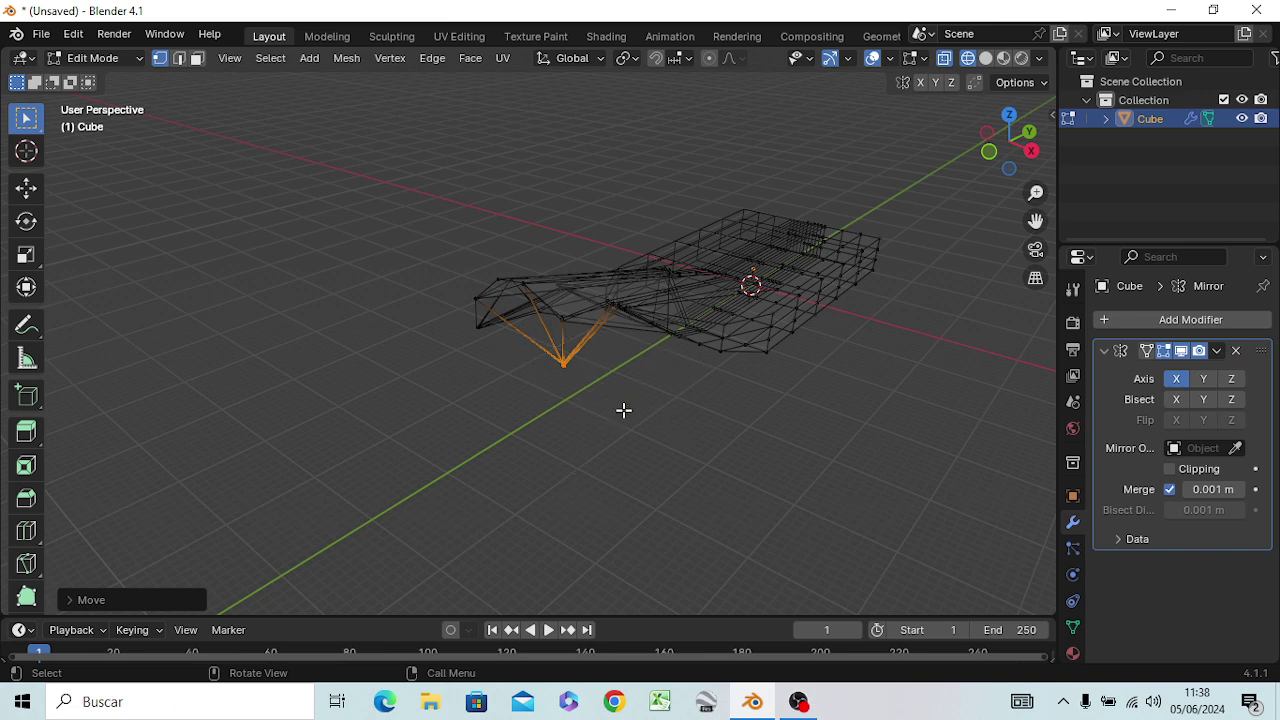
scroll(623, 408, up, 3)
middle_drag(663, 428, 671, 434)
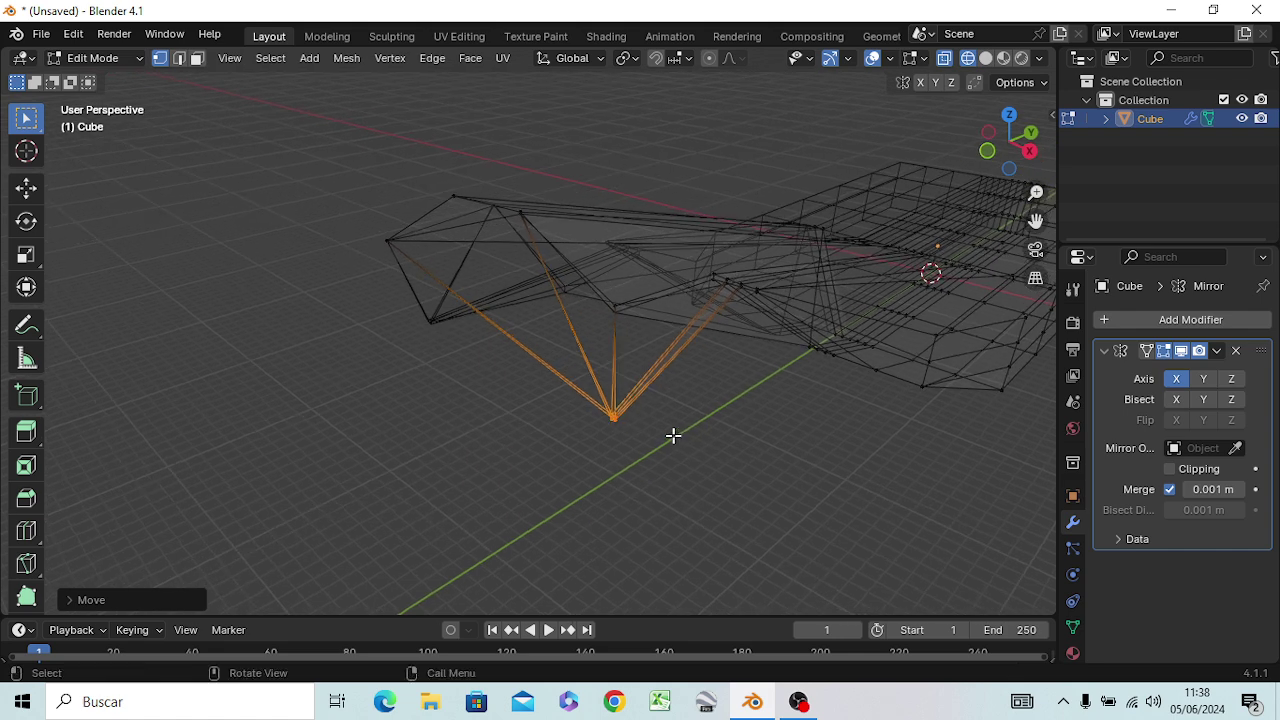
key(z)
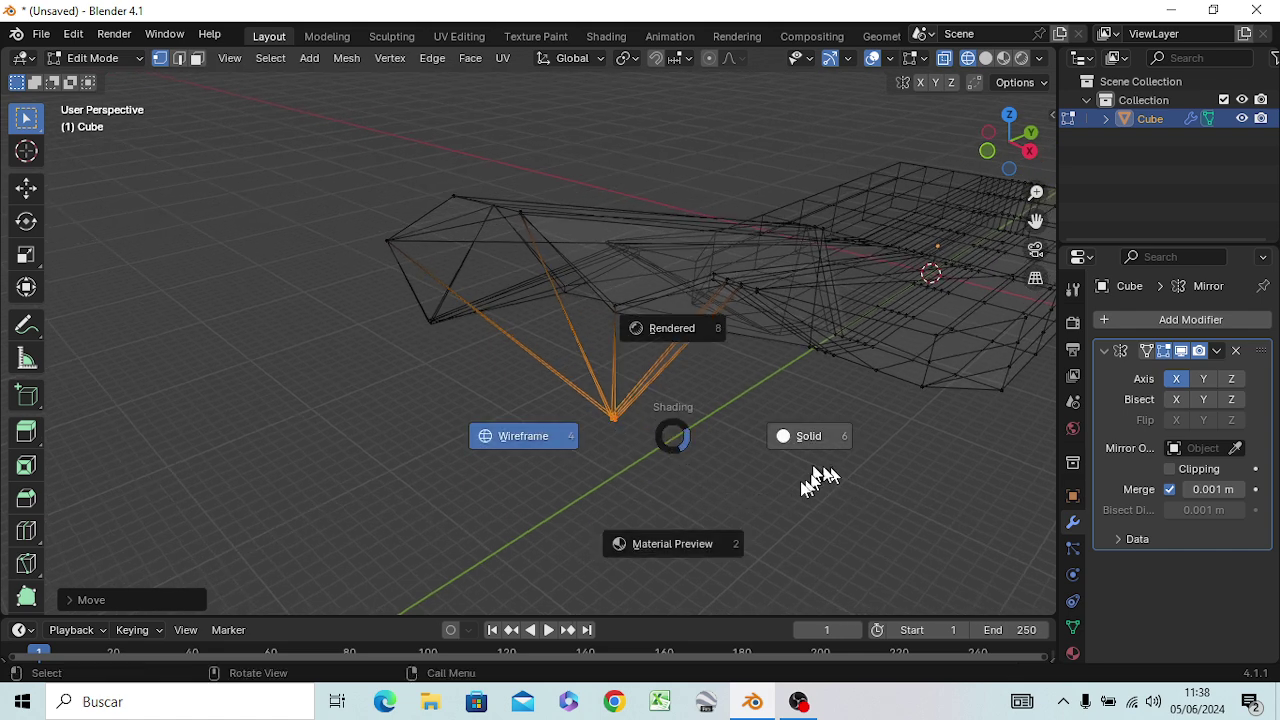
click(801, 441)
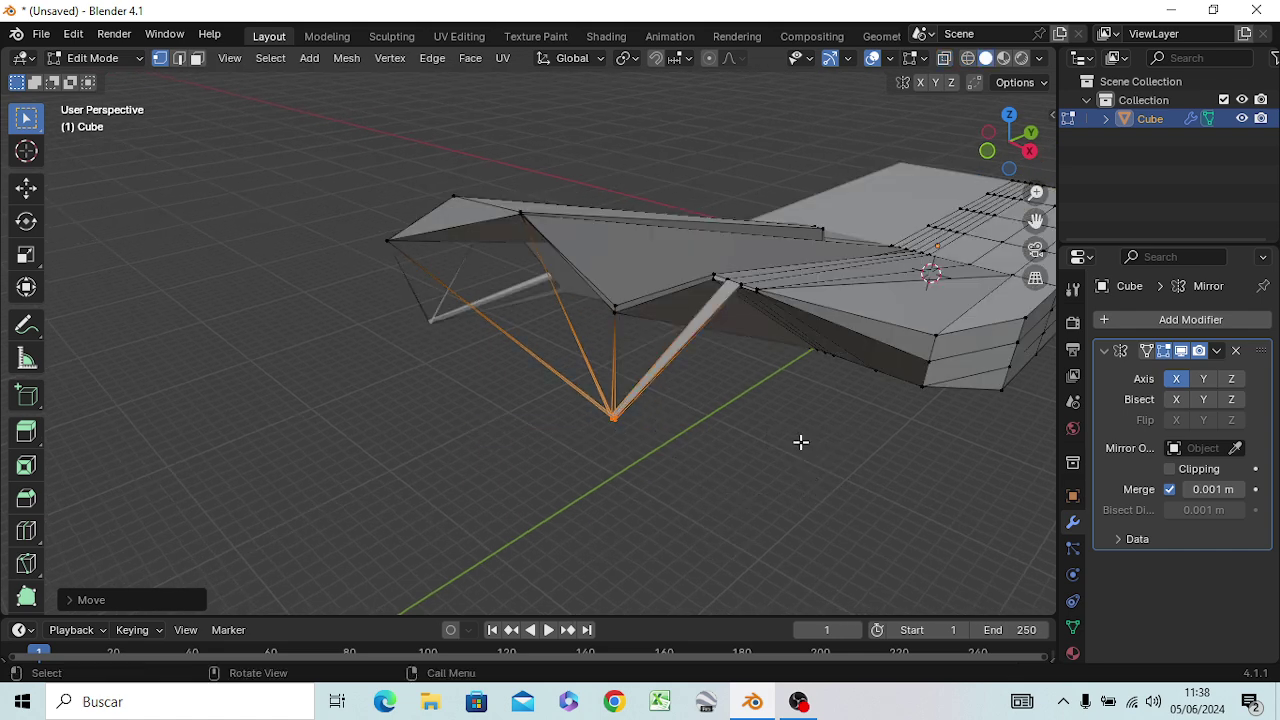
middle_drag(801, 441, 665, 395)
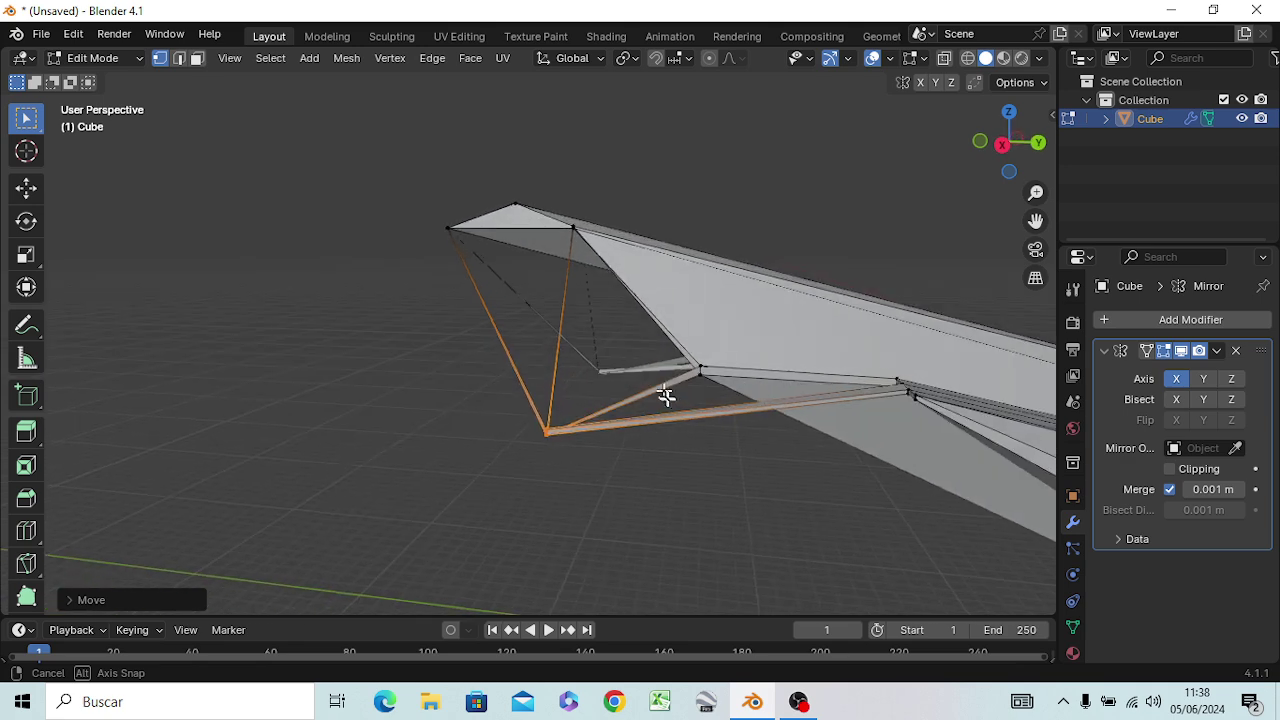
middle_drag(665, 395, 757, 423)
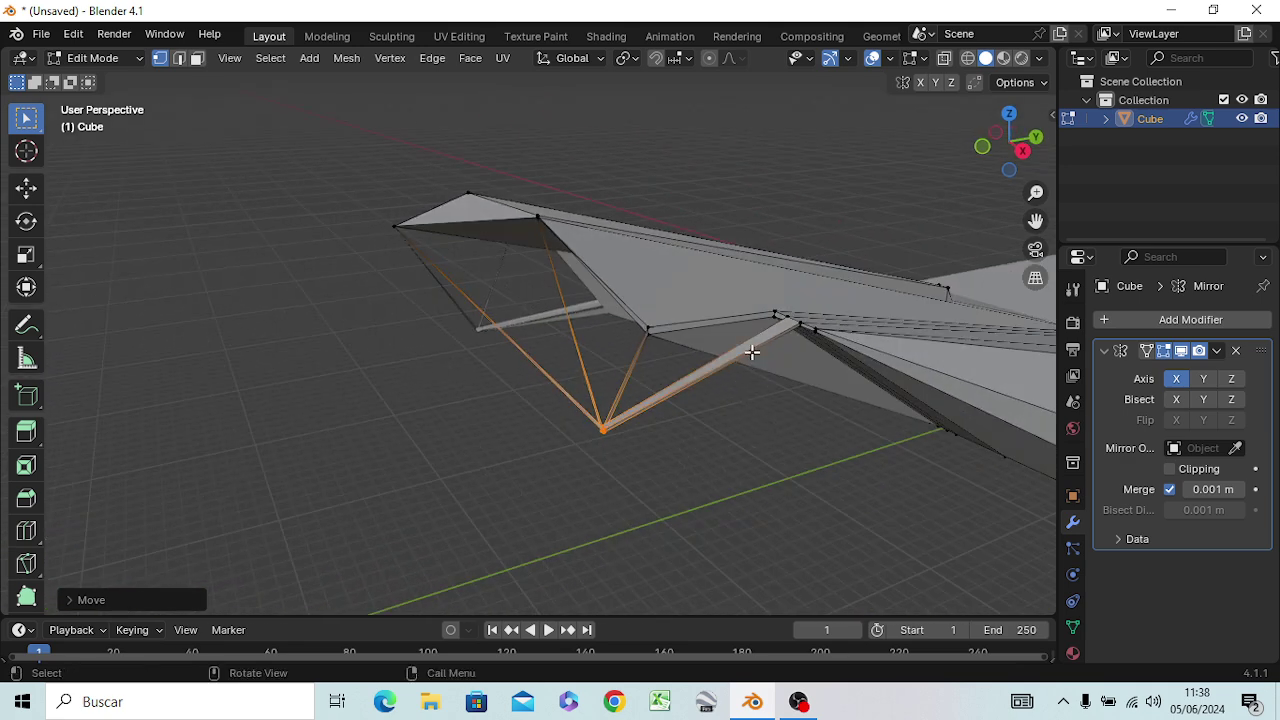
scroll(752, 352, up, 3)
scroll(749, 354, up, 2)
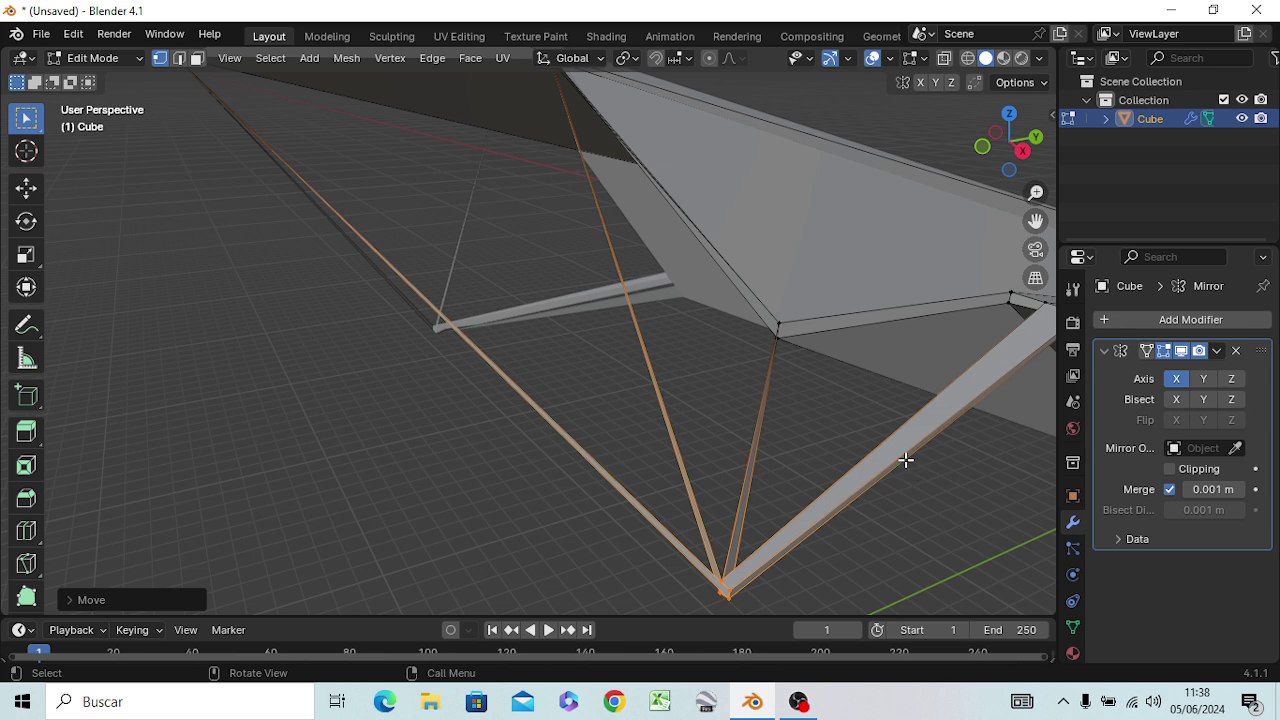
click(904, 459)
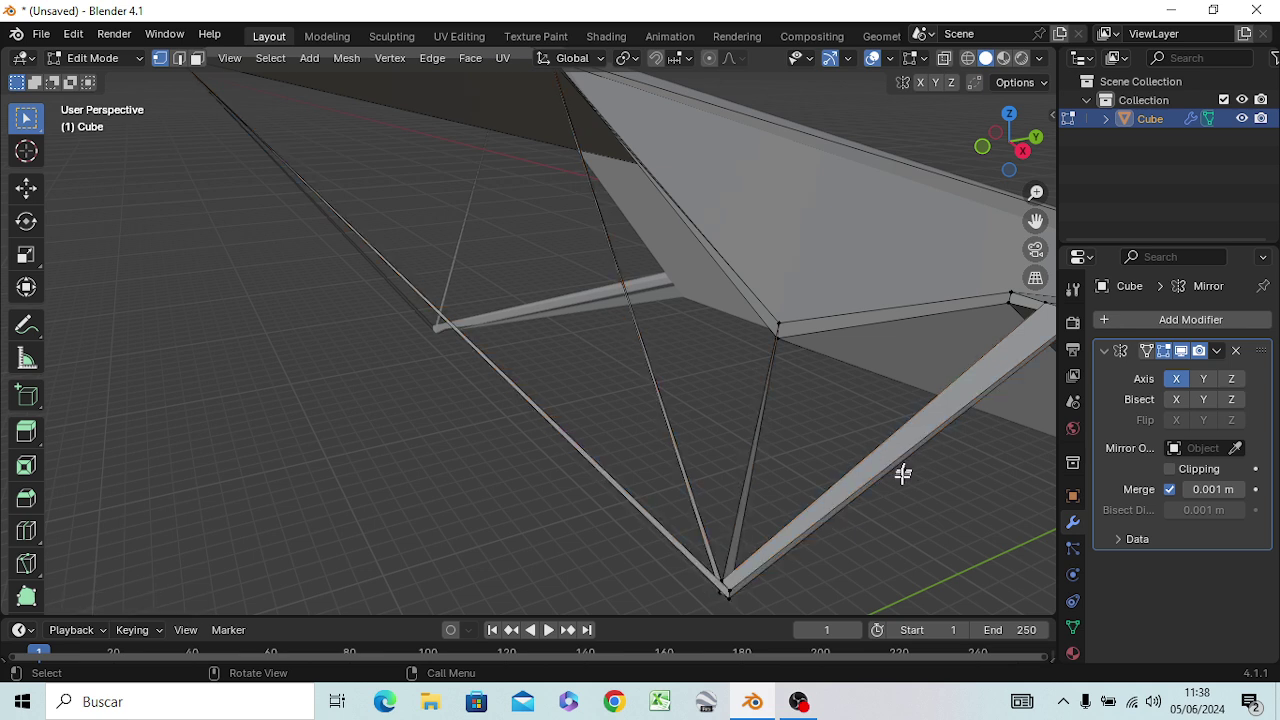
key(3)
click(906, 455)
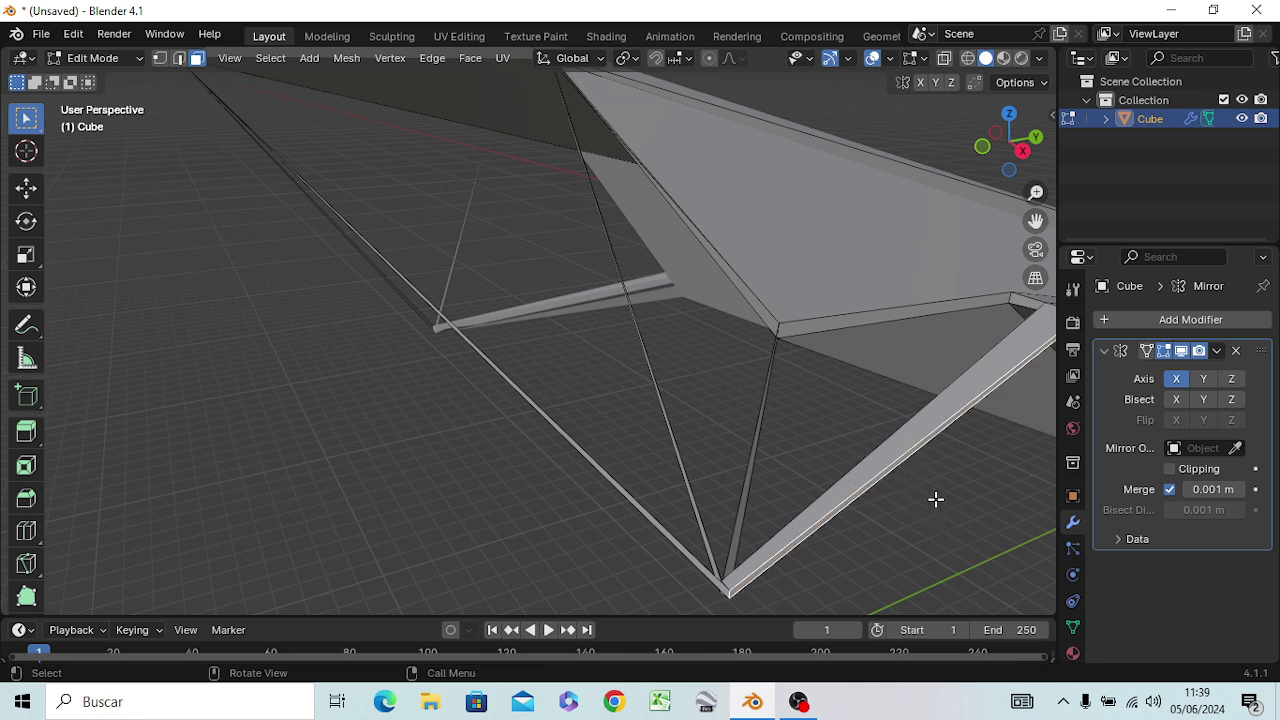
key(KP_3)
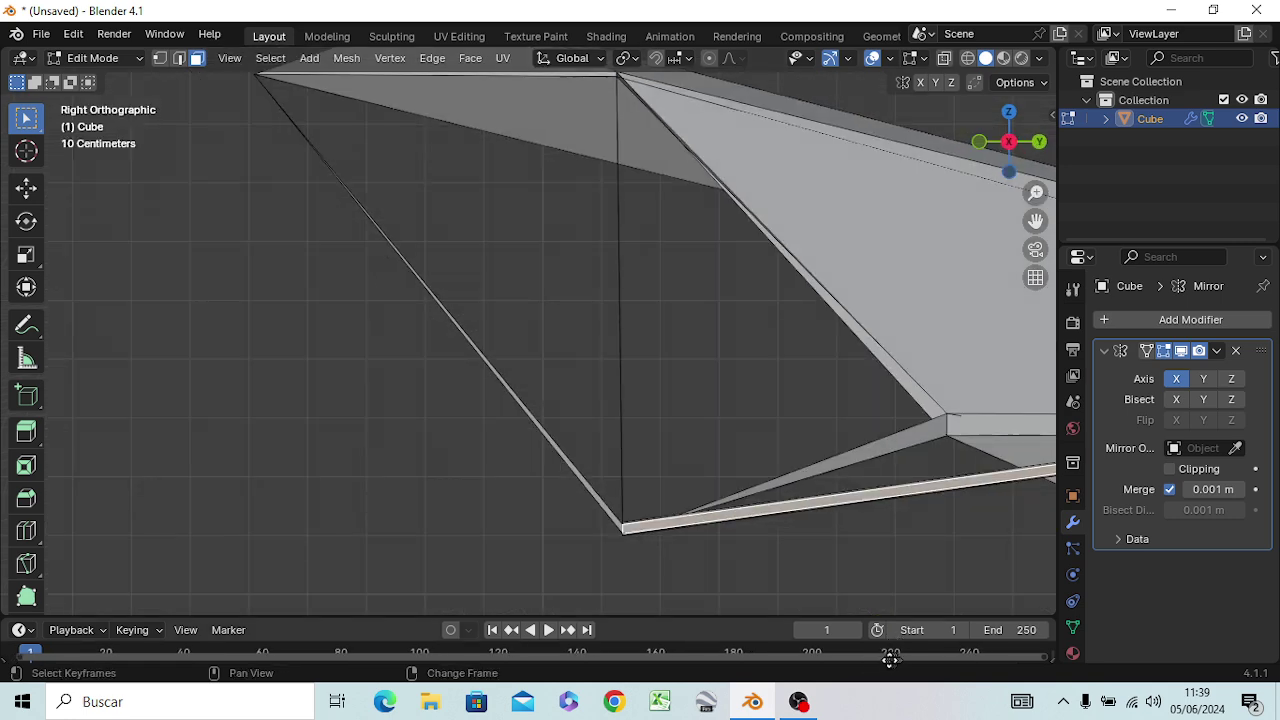
Add 20 evenly spaced loop cuts along the thin downward strut, then deselect them
mouse_move(906, 588)
shift+middle_down()
mouse_move(440, 467)
mouse_move(465, 447)
shift+middle_up()
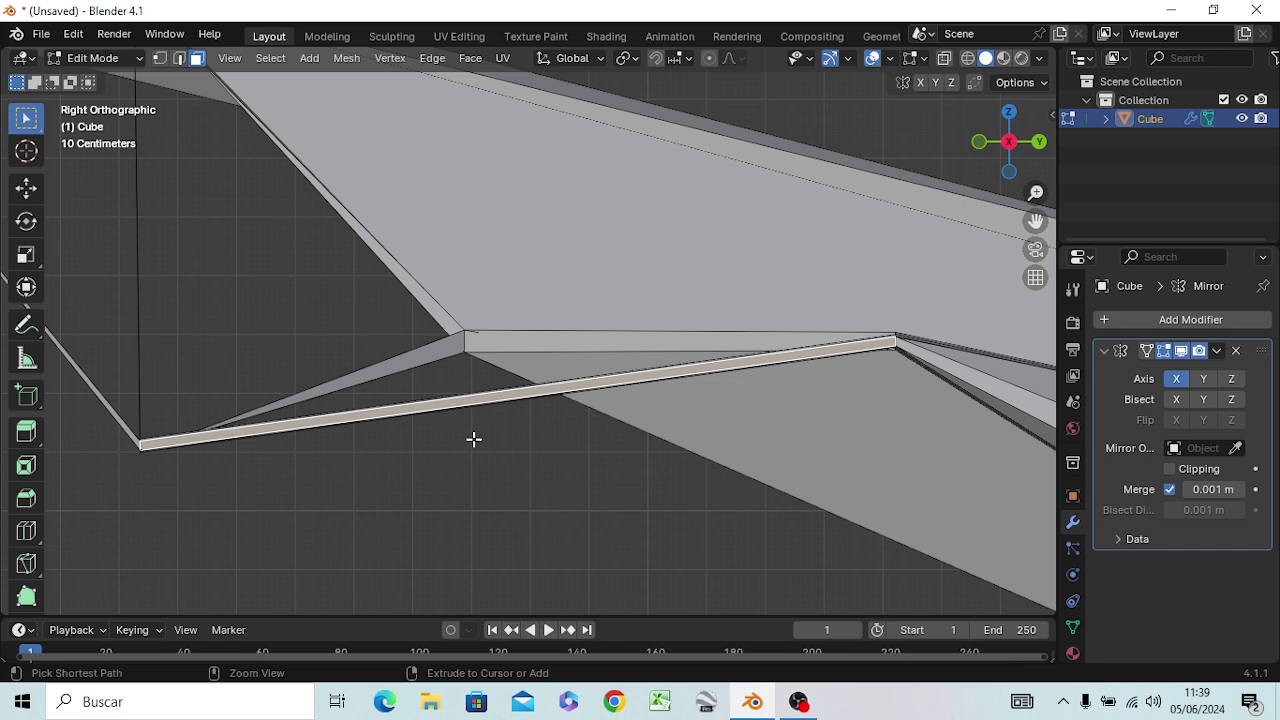
key(ctrl+r)
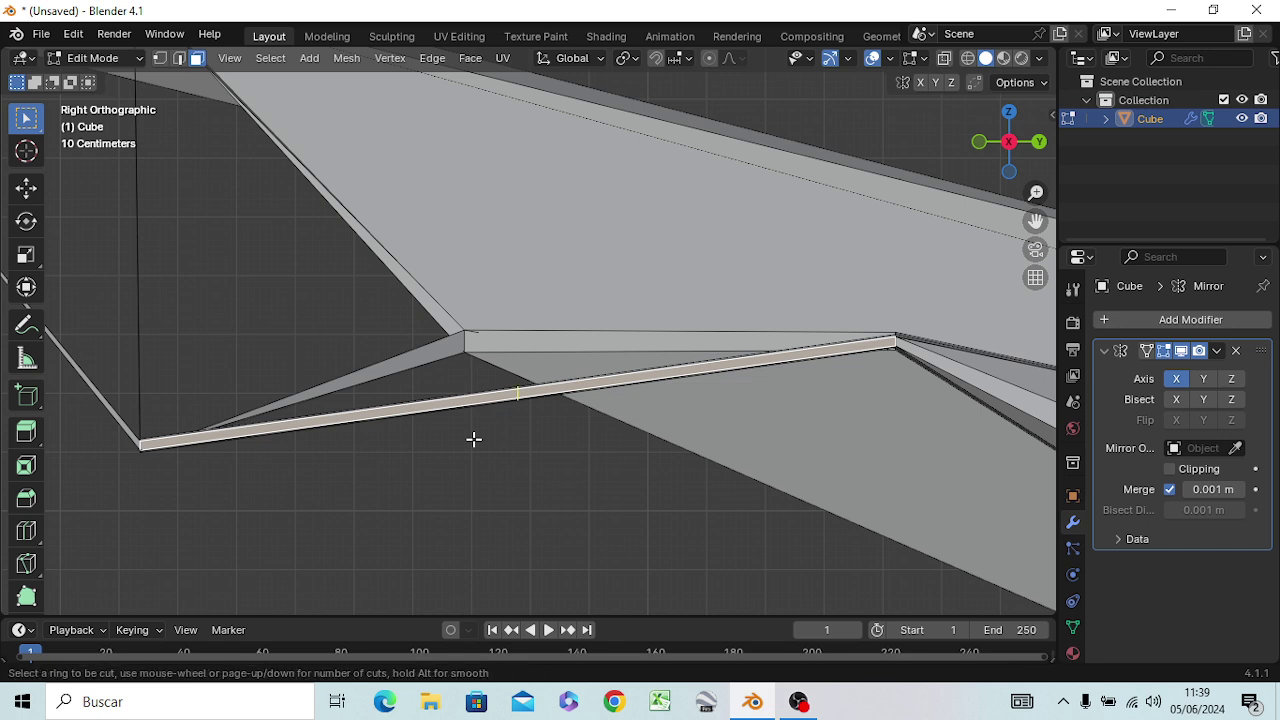
scroll(452, 432, up, 1)
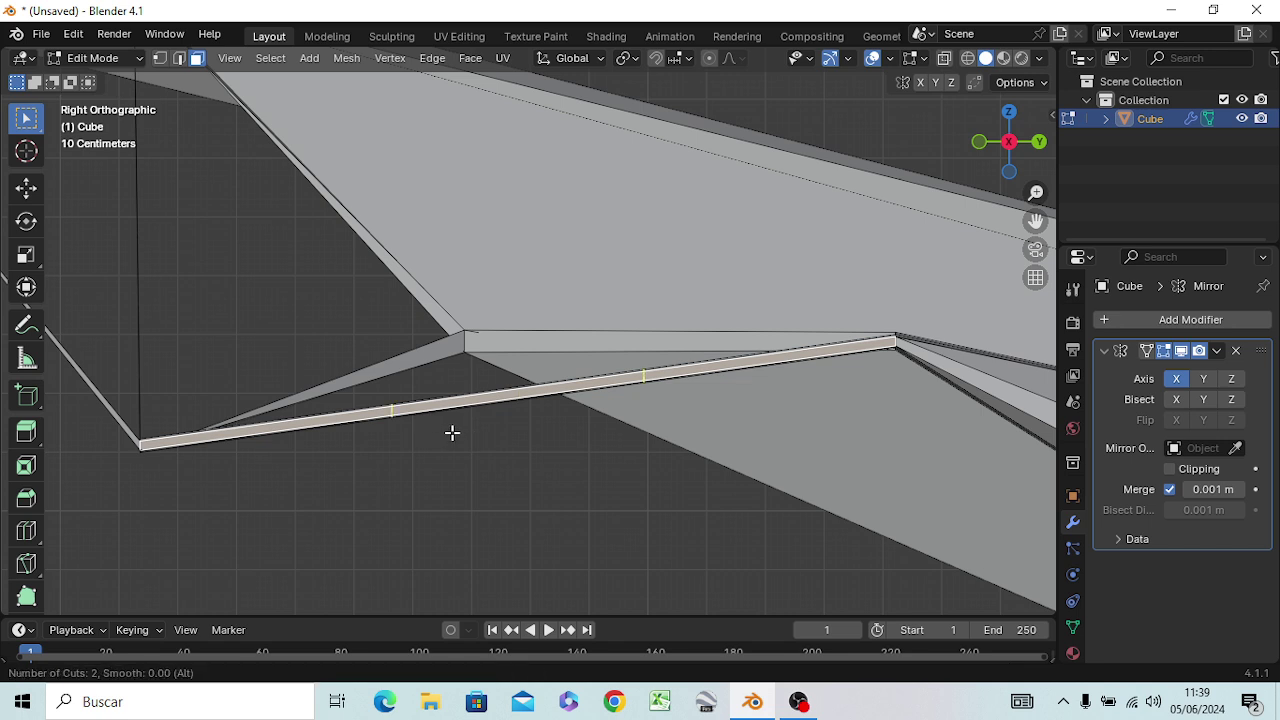
scroll(459, 429, up, 1)
scroll(461, 428, up, 1)
scroll(462, 428, up, 1)
scroll(463, 428, up, 1)
scroll(463, 428, up, 1)
scroll(464, 427, up, 1)
scroll(464, 427, up, 1)
scroll(464, 427, up, 1)
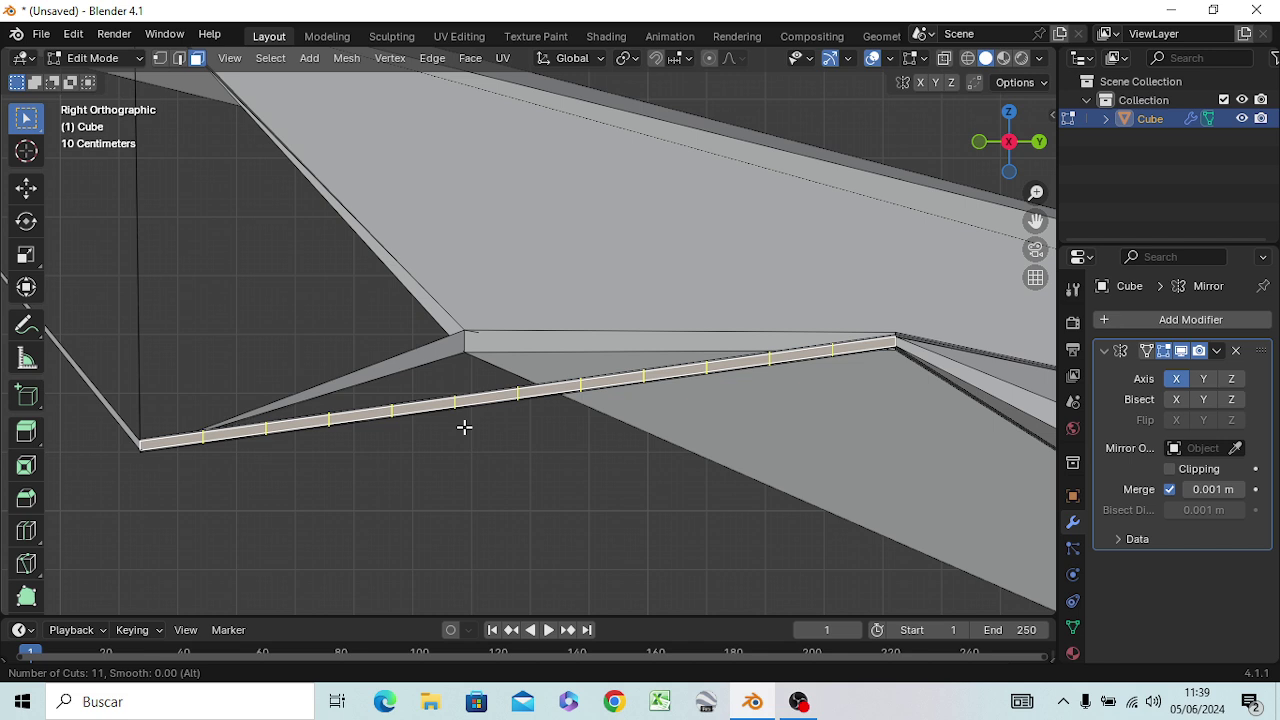
scroll(464, 427, up, 1)
scroll(464, 427, up, 1)
scroll(464, 427, up, 1)
scroll(464, 427, up, 1)
scroll(464, 427, up, 1)
scroll(464, 427, up, 1)
scroll(464, 427, up, 1)
scroll(464, 427, up, 1)
scroll(464, 427, up, 1)
click(464, 427)
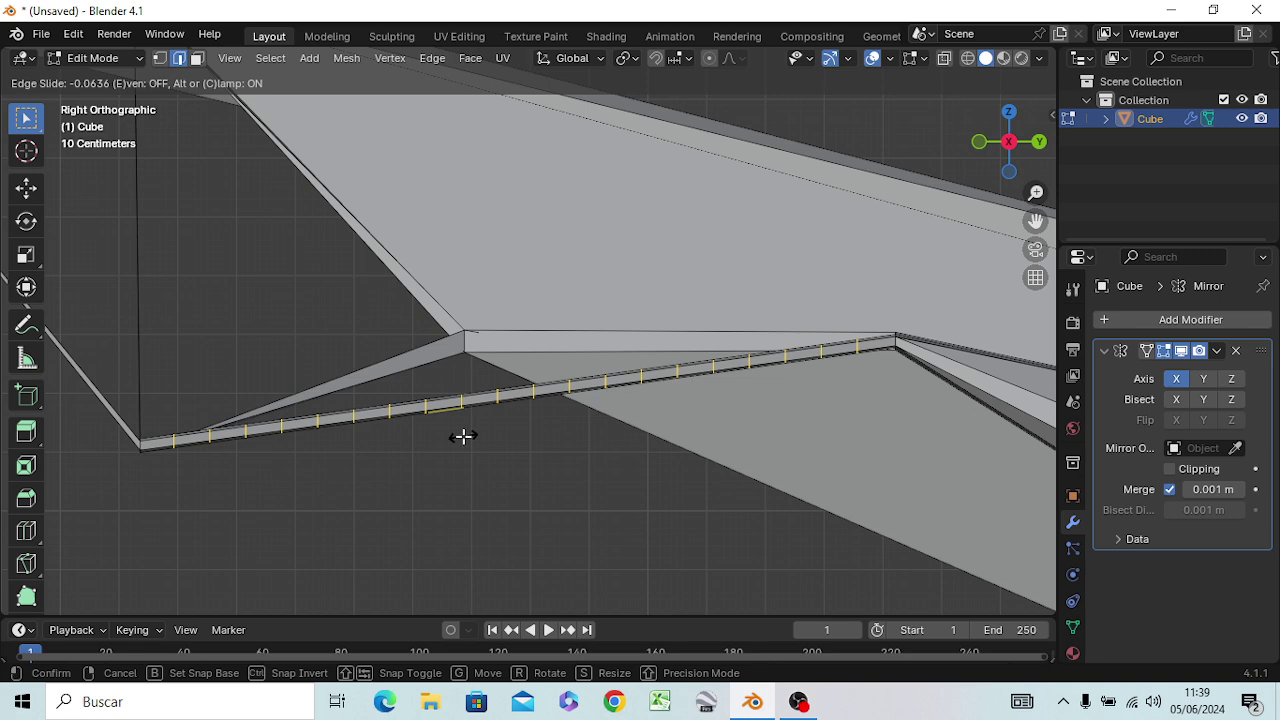
click(462, 436)
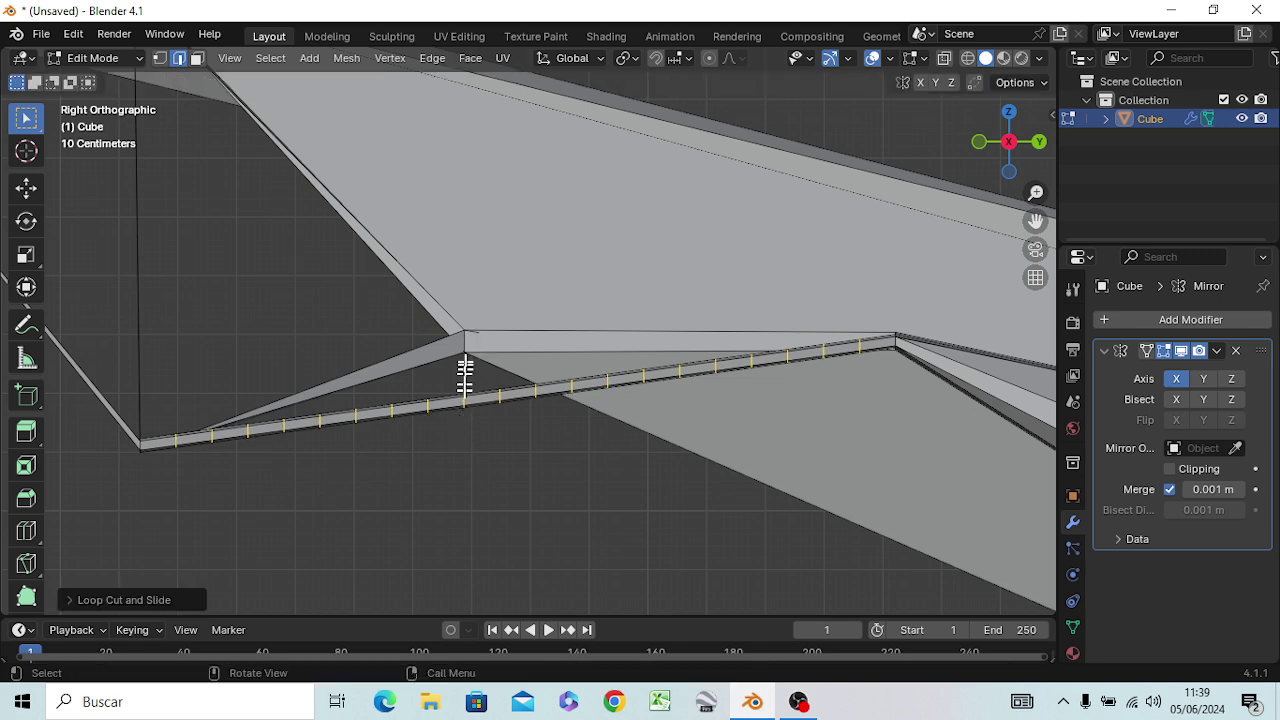
mouse_move(505, 425)
middle_down()
mouse_move(505, 447)
mouse_move(540, 457)
mouse_move(551, 446)
middle_up()
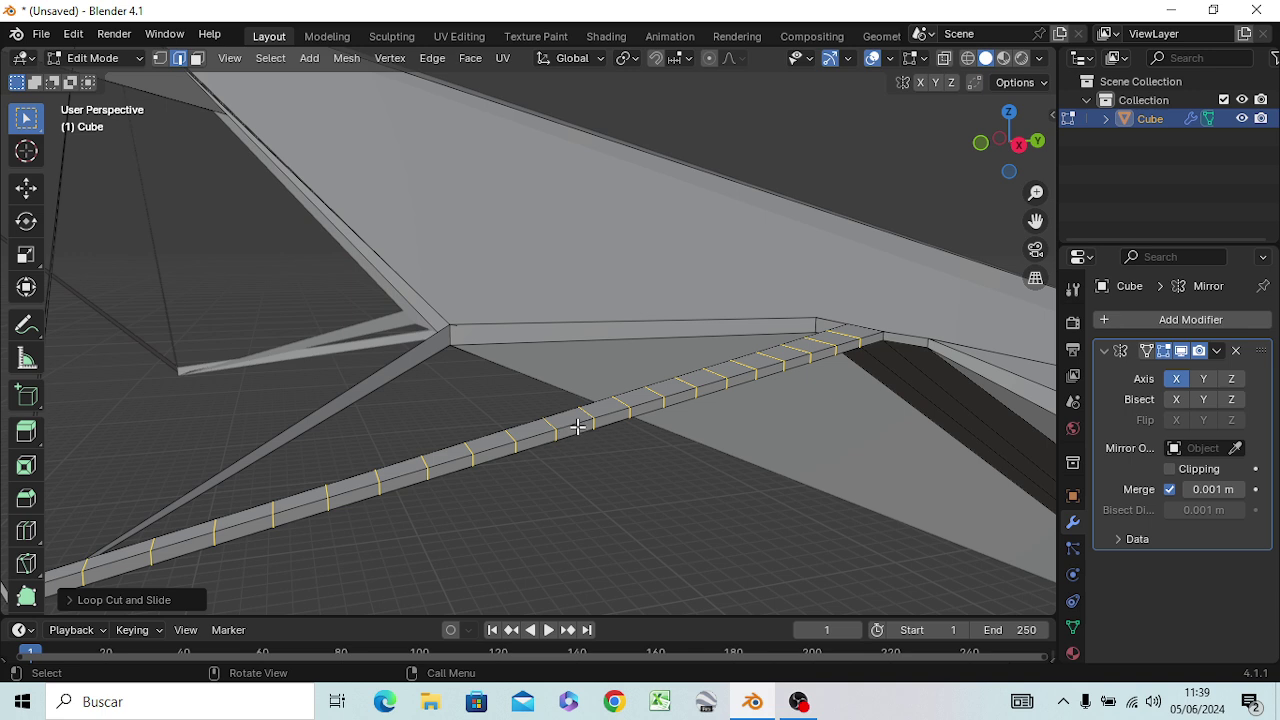
key(alt+a)
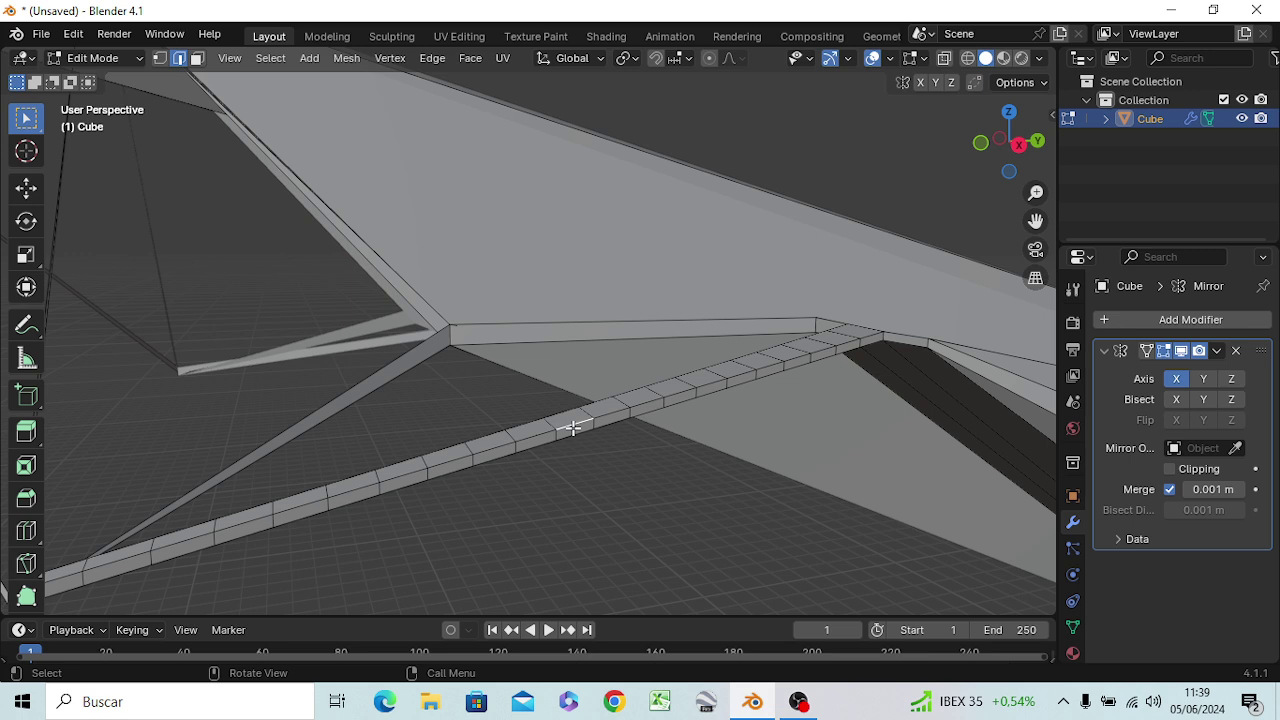
Select a loop edge on the strut, try sliding it, then undo the slide
click(571, 427)
click(552, 431)
key(ctrl+z)
click(575, 437)
In face mode, select four spaced-out faces along the side of the segmented strut
key(3)
click(566, 429)
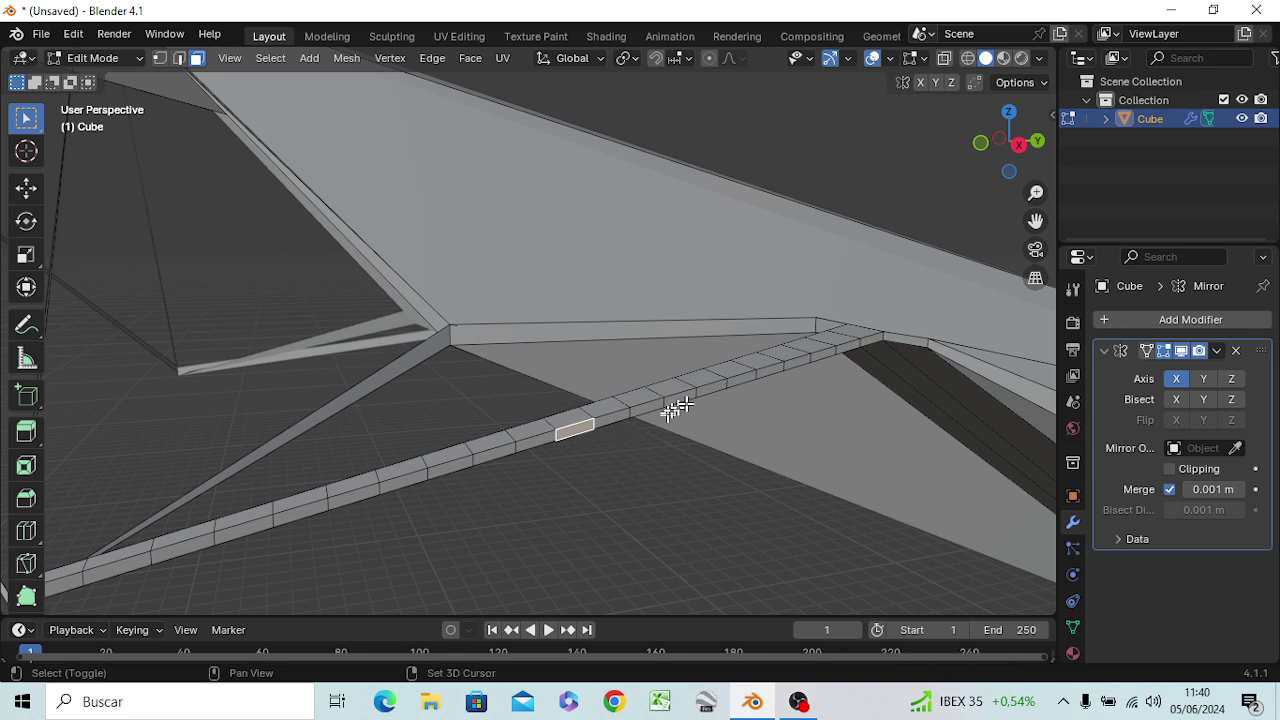
click(820, 355)
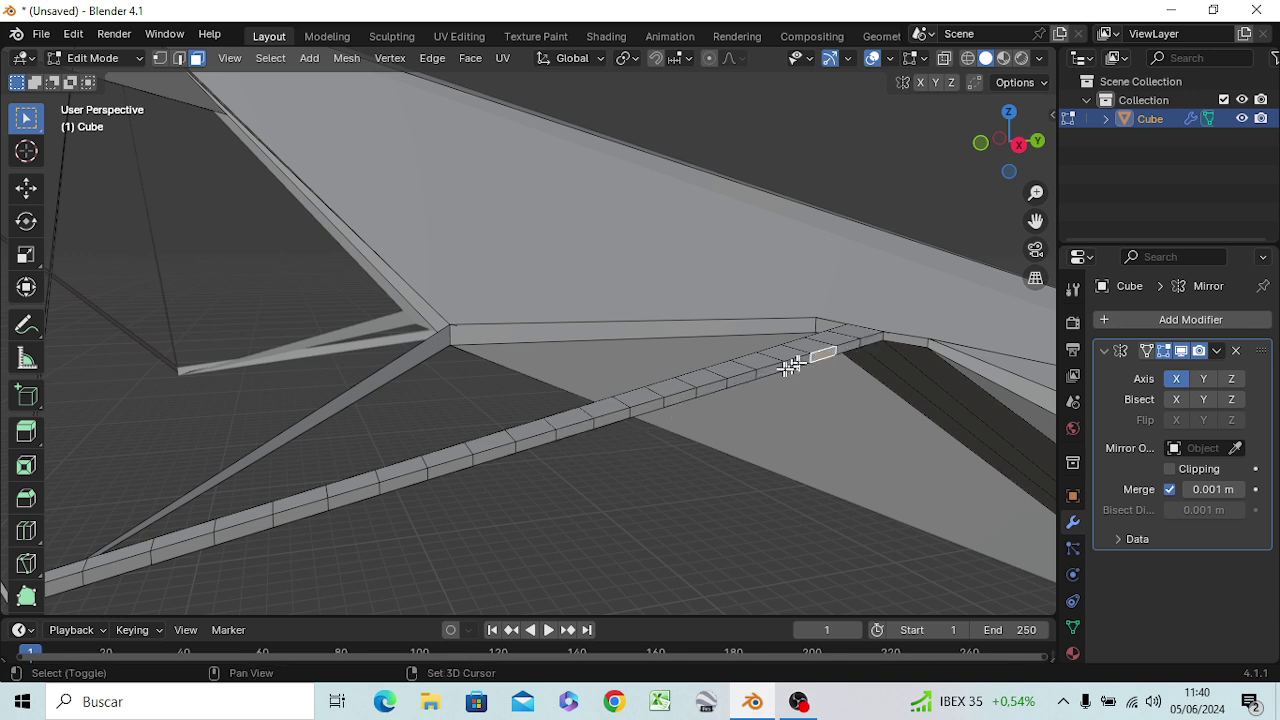
shift+click(846, 347)
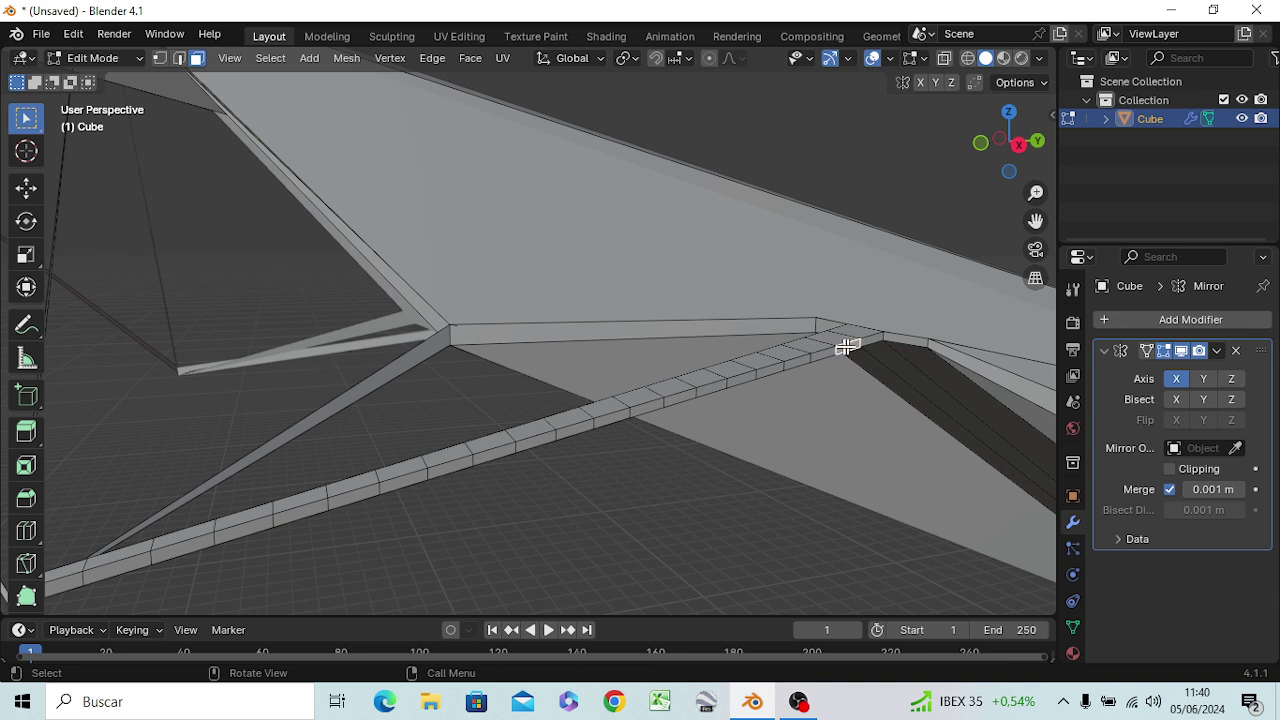
shift+click(775, 369)
shift+click(610, 420)
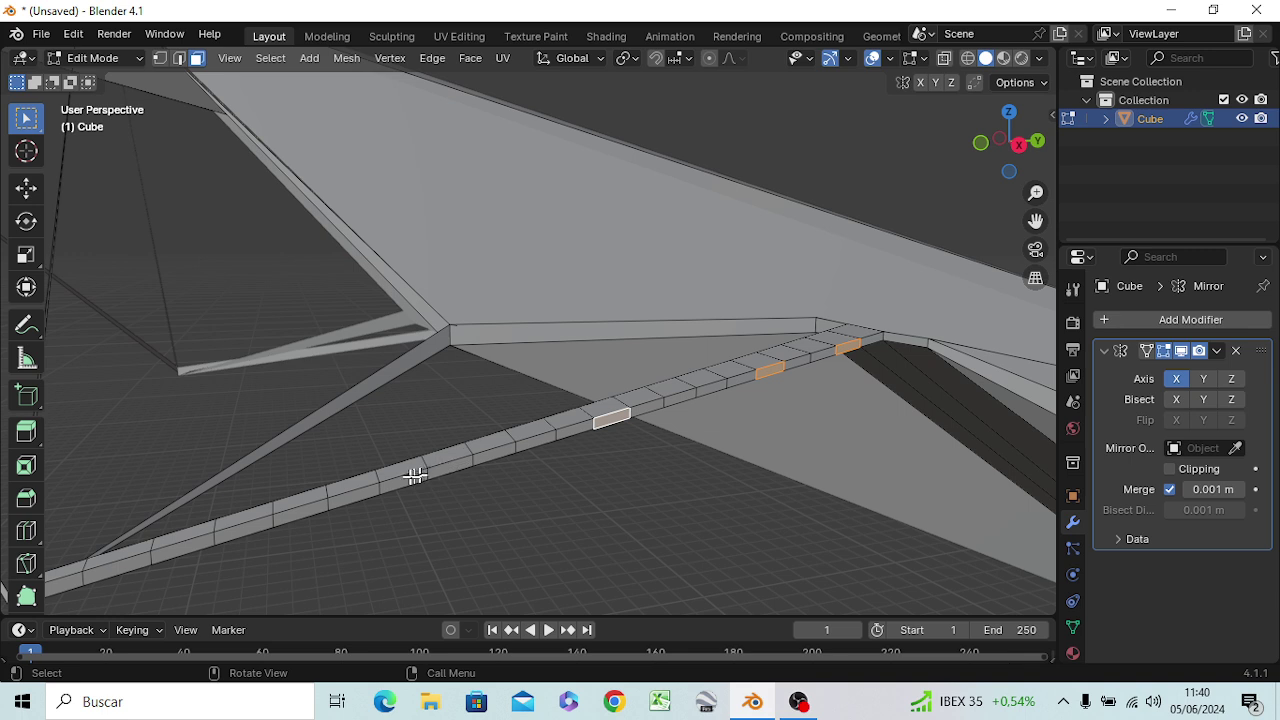
shift+click(241, 524)
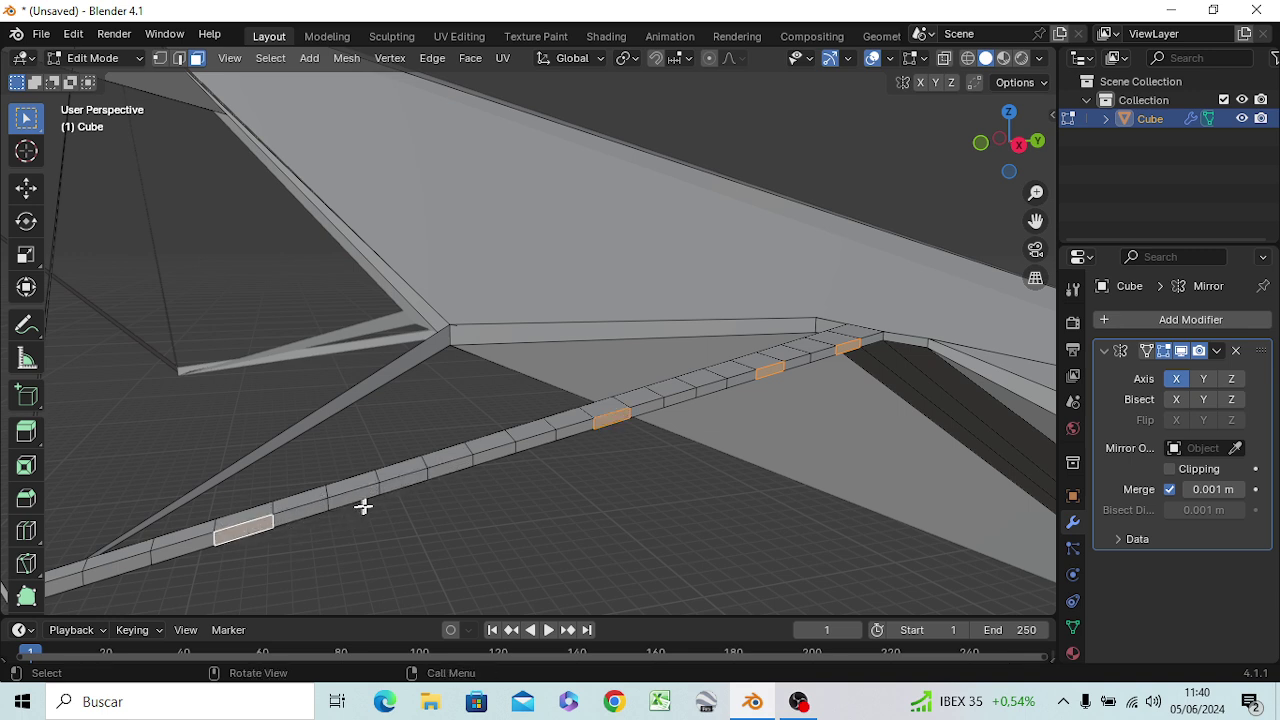
Inspect the strut from the side and then from Top view, adjusting the zoom
middle_drag(648, 443, 774, 410)
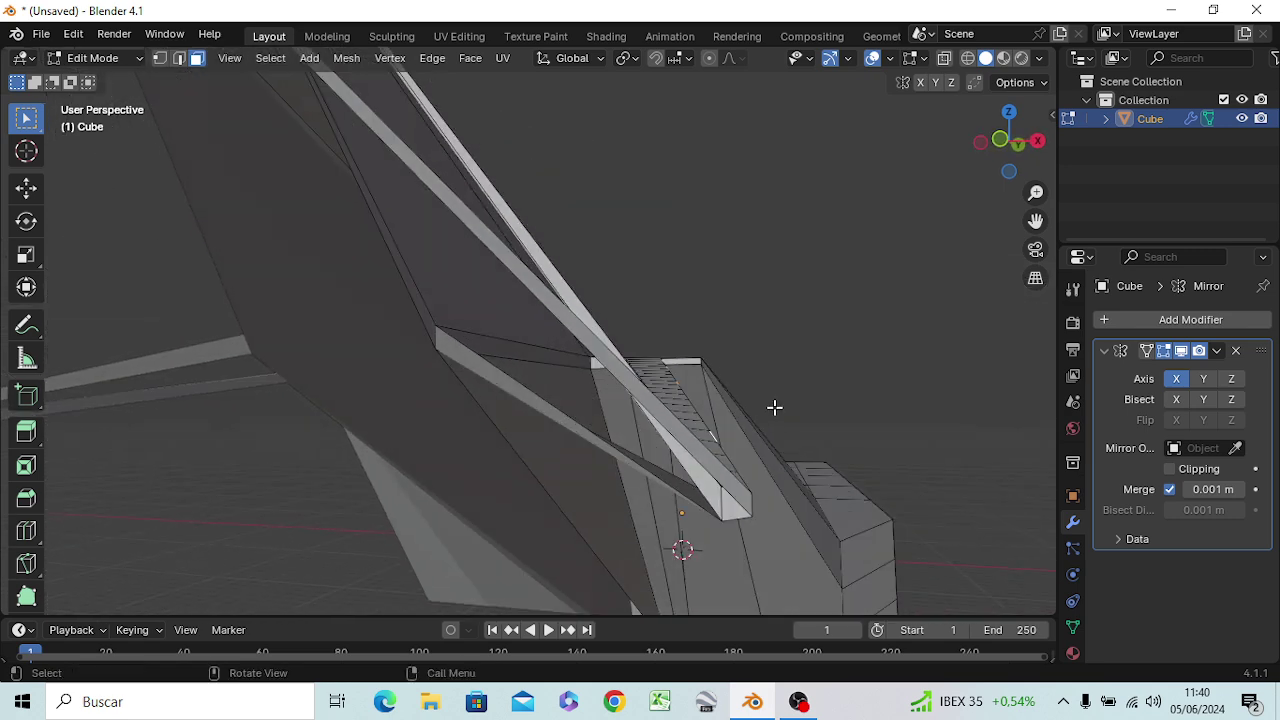
key(KP_3)
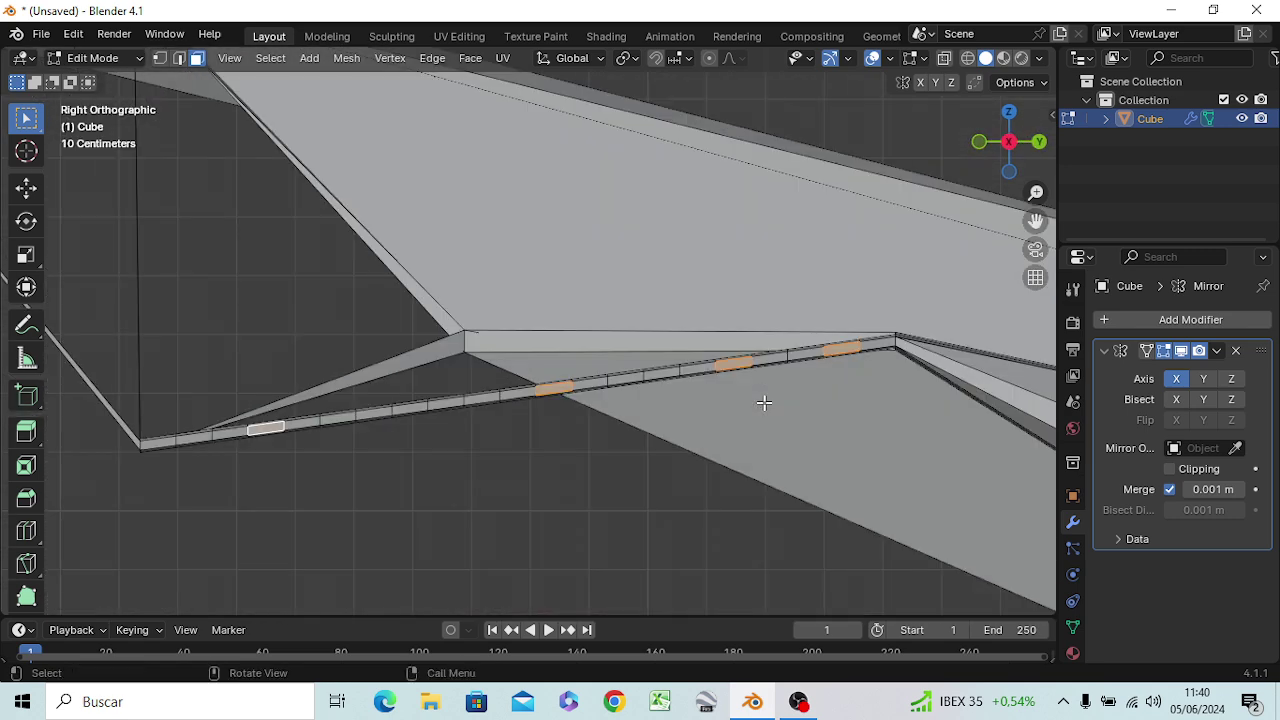
key(KP_7)
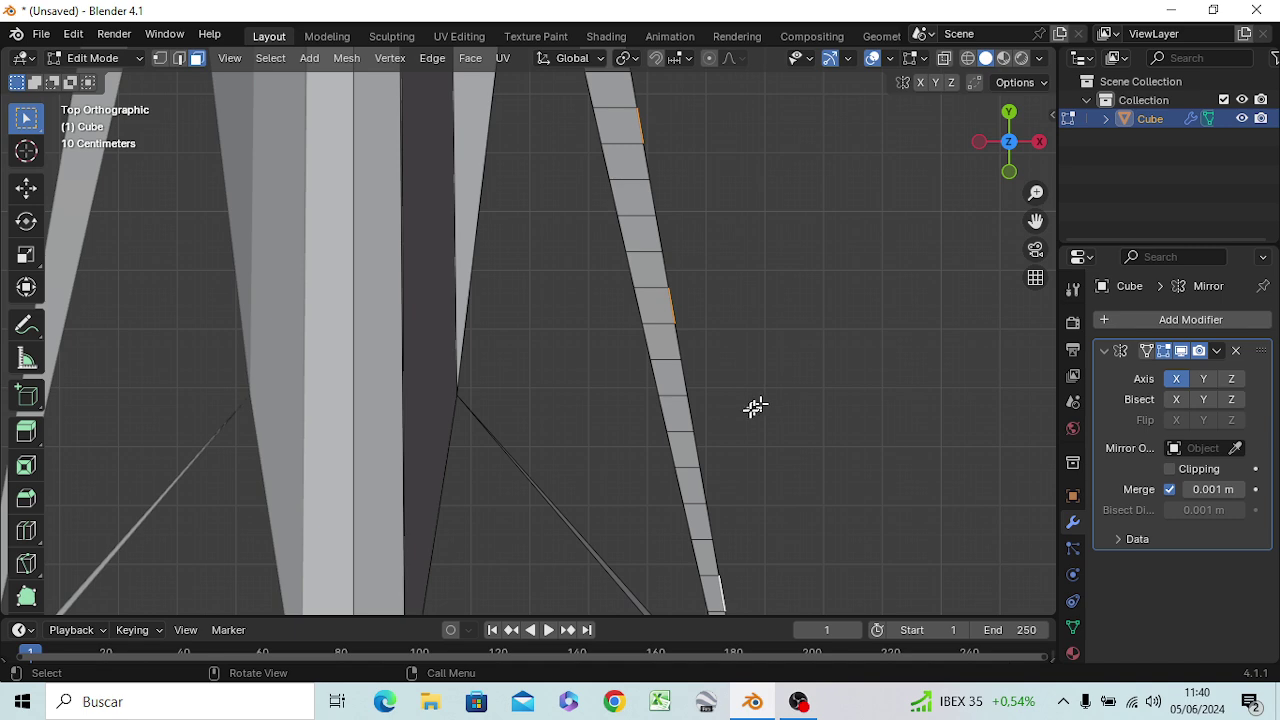
scroll(750, 410, down, 3)
scroll(750, 410, down, 2)
scroll(750, 410, down, 2)
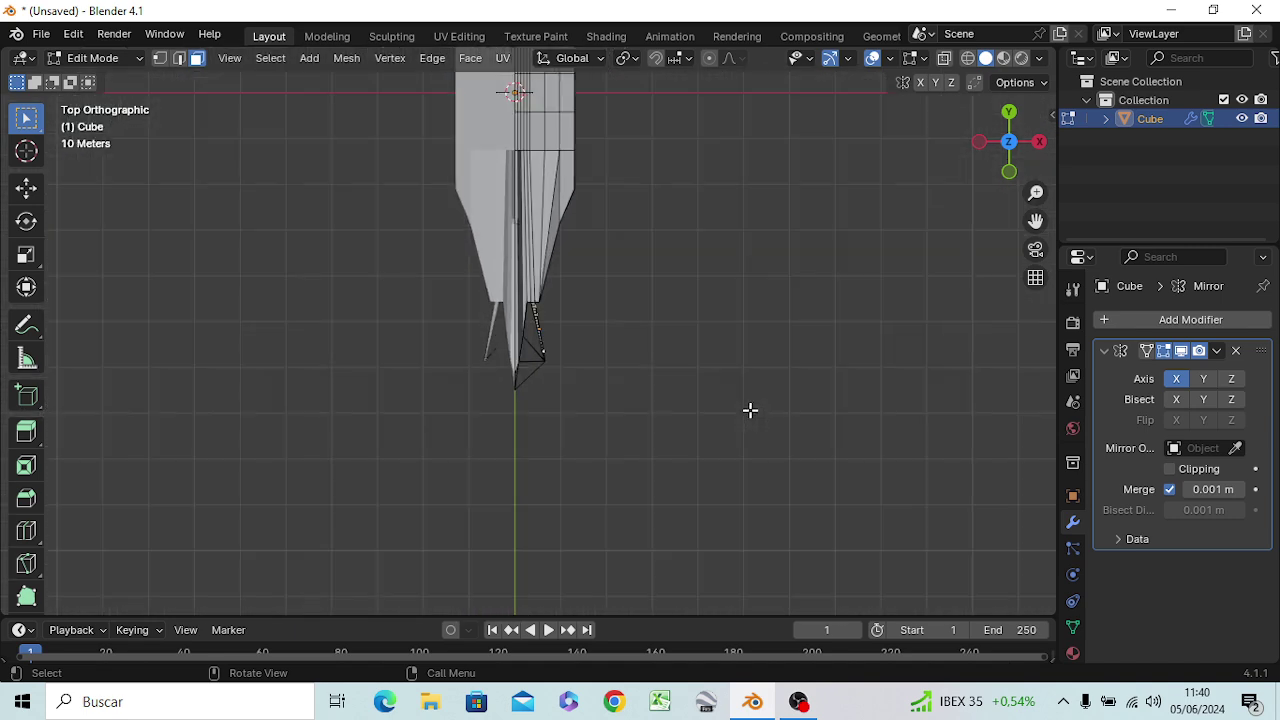
scroll(750, 410, up, 1)
scroll(750, 410, up, 1)
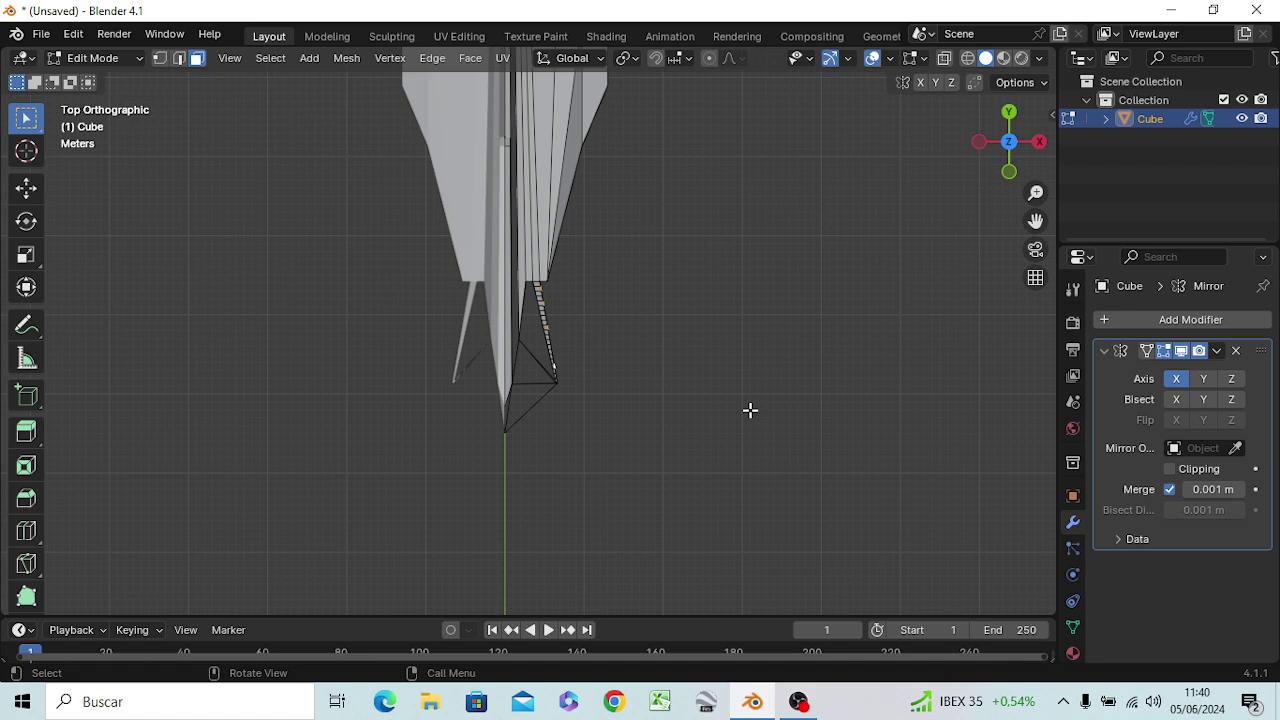
scroll(750, 410, up, 2)
scroll(746, 400, up, 2)
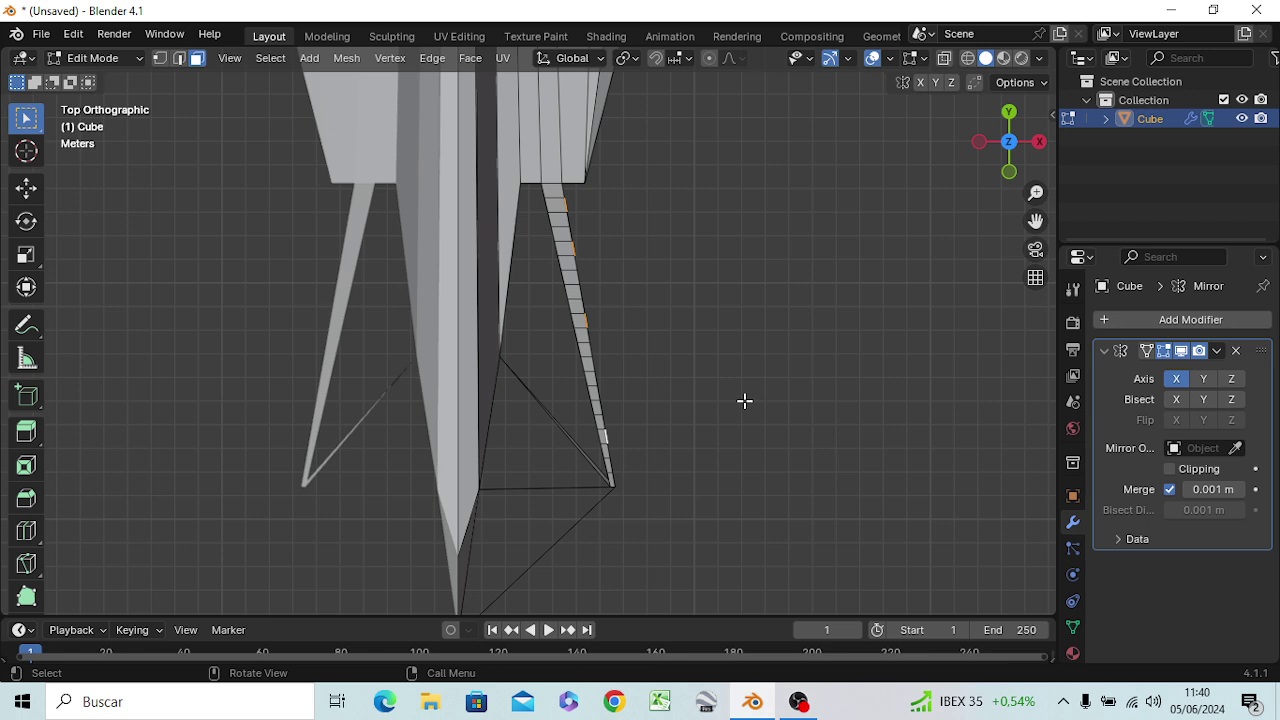
Extrude the selected strut faces sideways along the X axis into short arms
key(g)
key(z)
key(z)
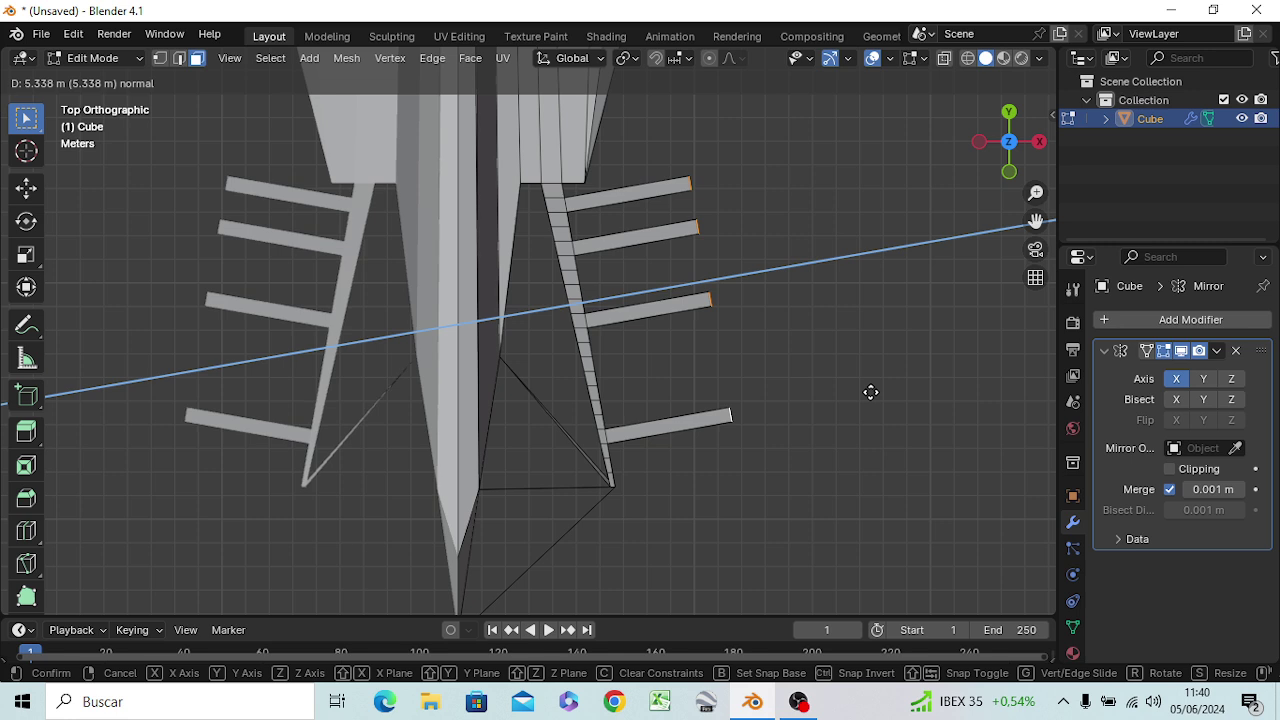
key(Escape)
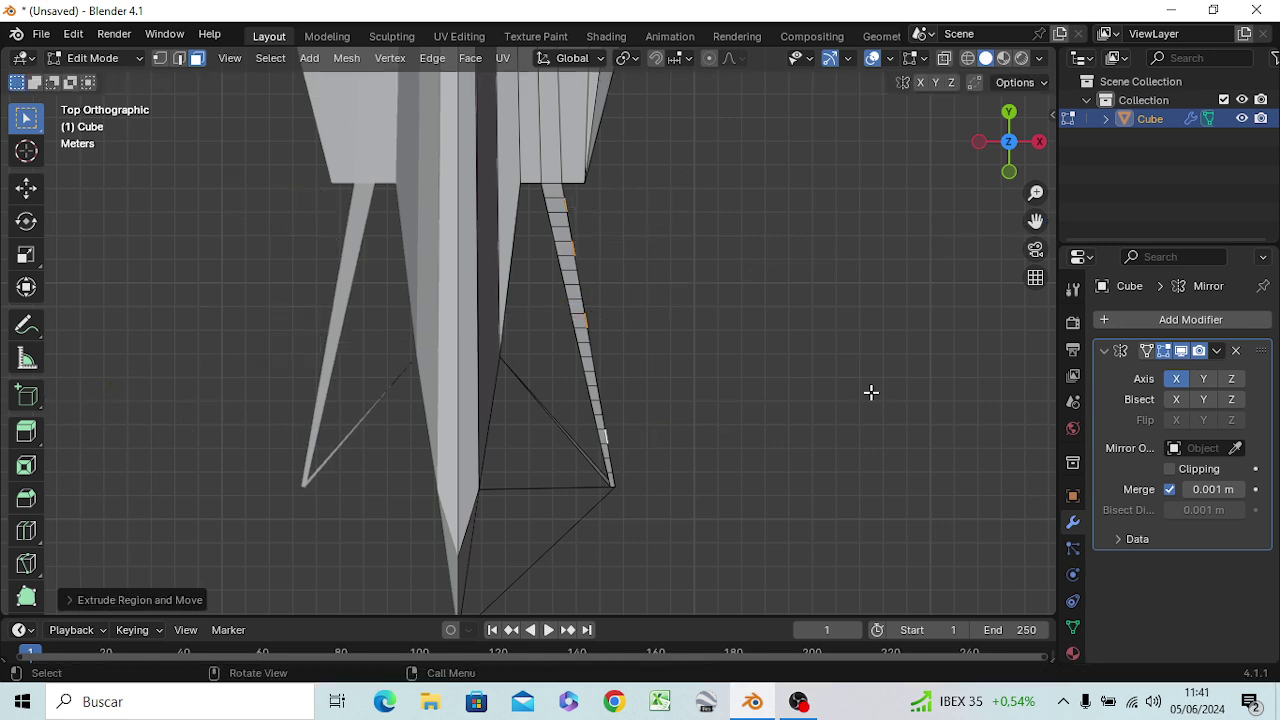
key(e)
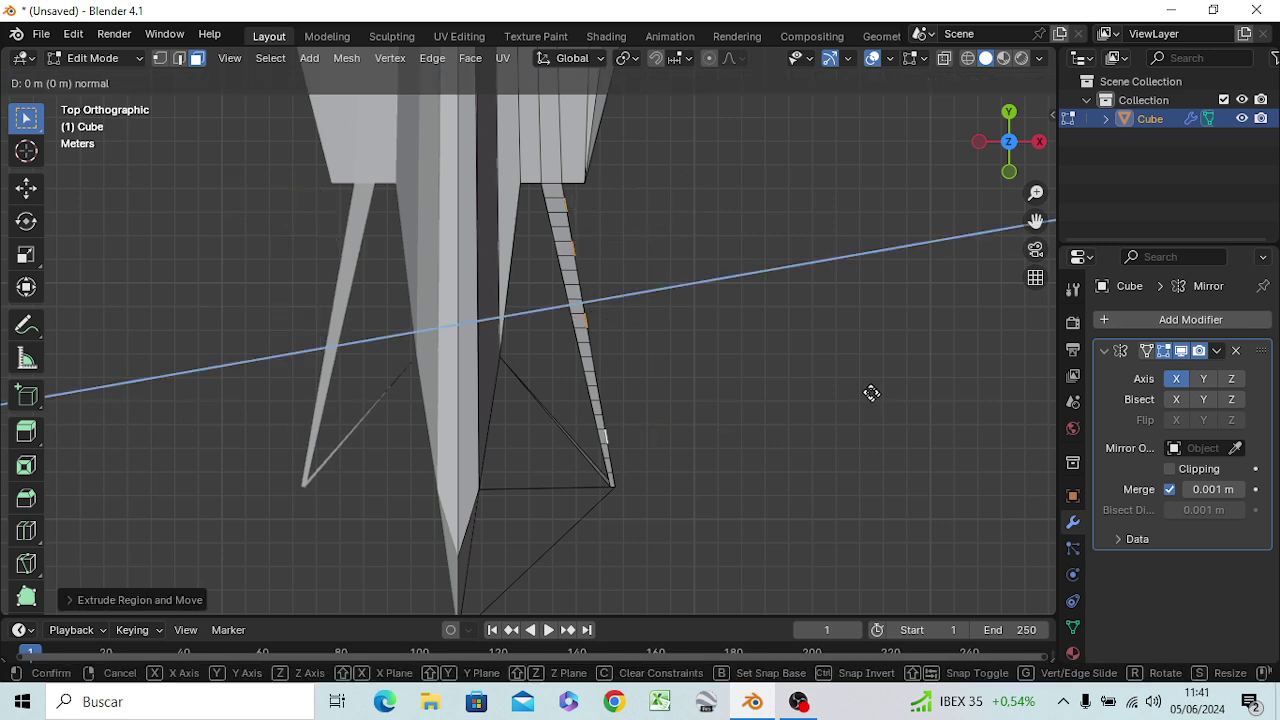
key(x)
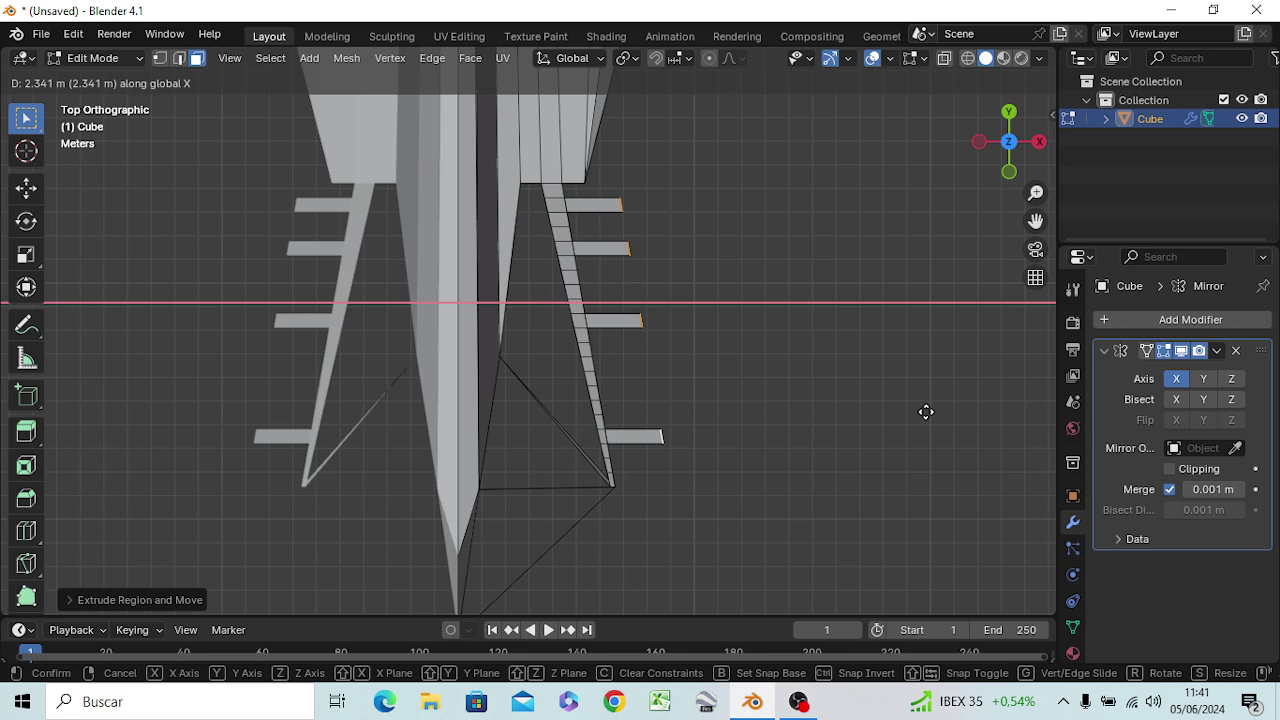
click(926, 412)
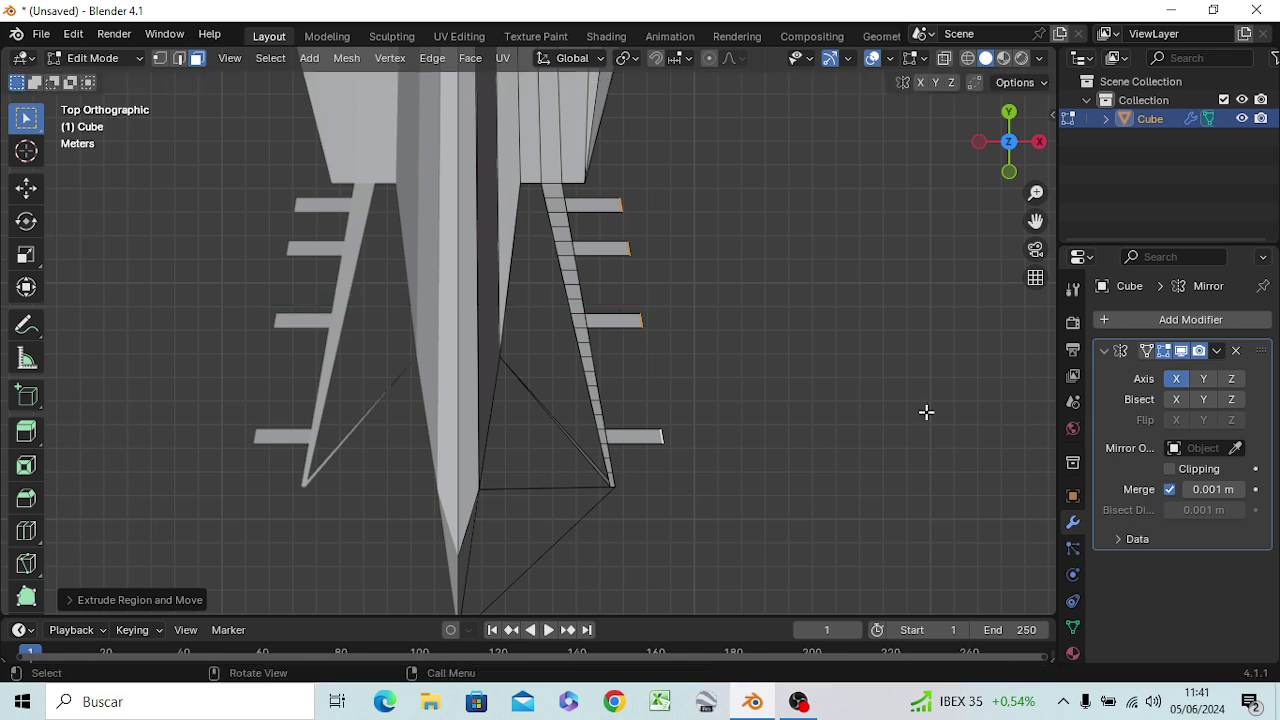
Extrude the arm ends again and scale the new ends down into narrow tips
key(e)
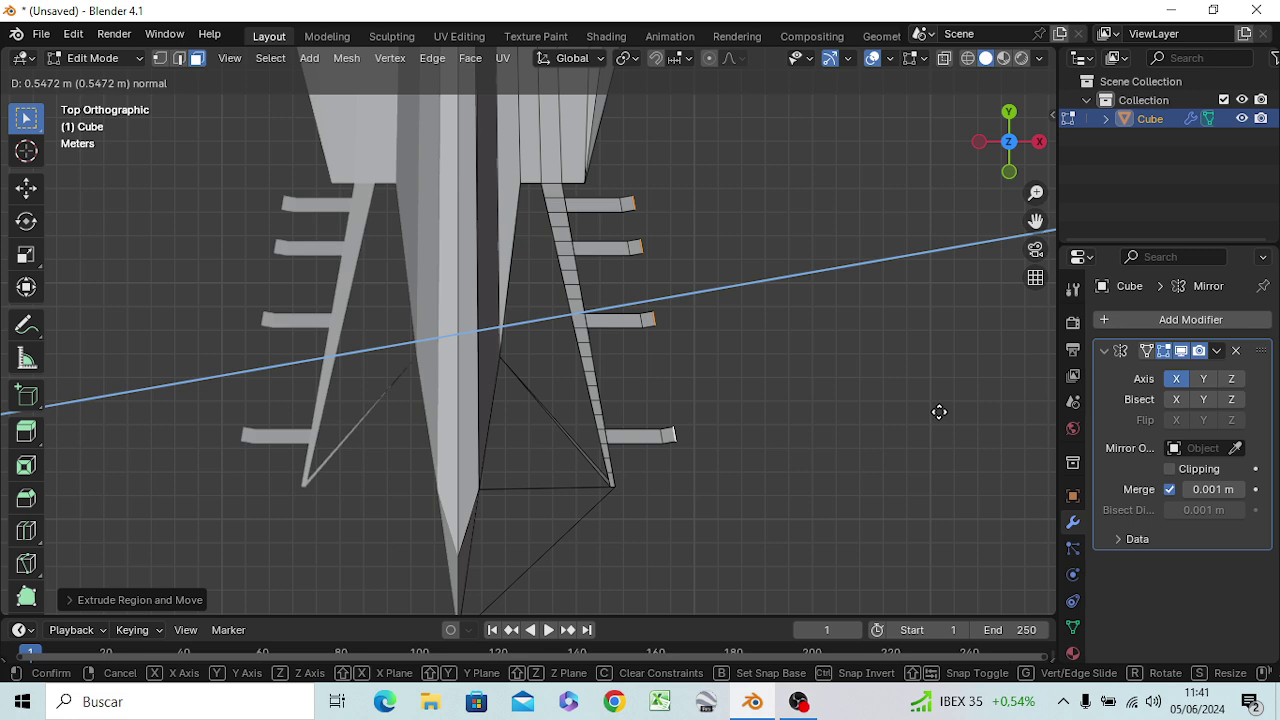
click(939, 412)
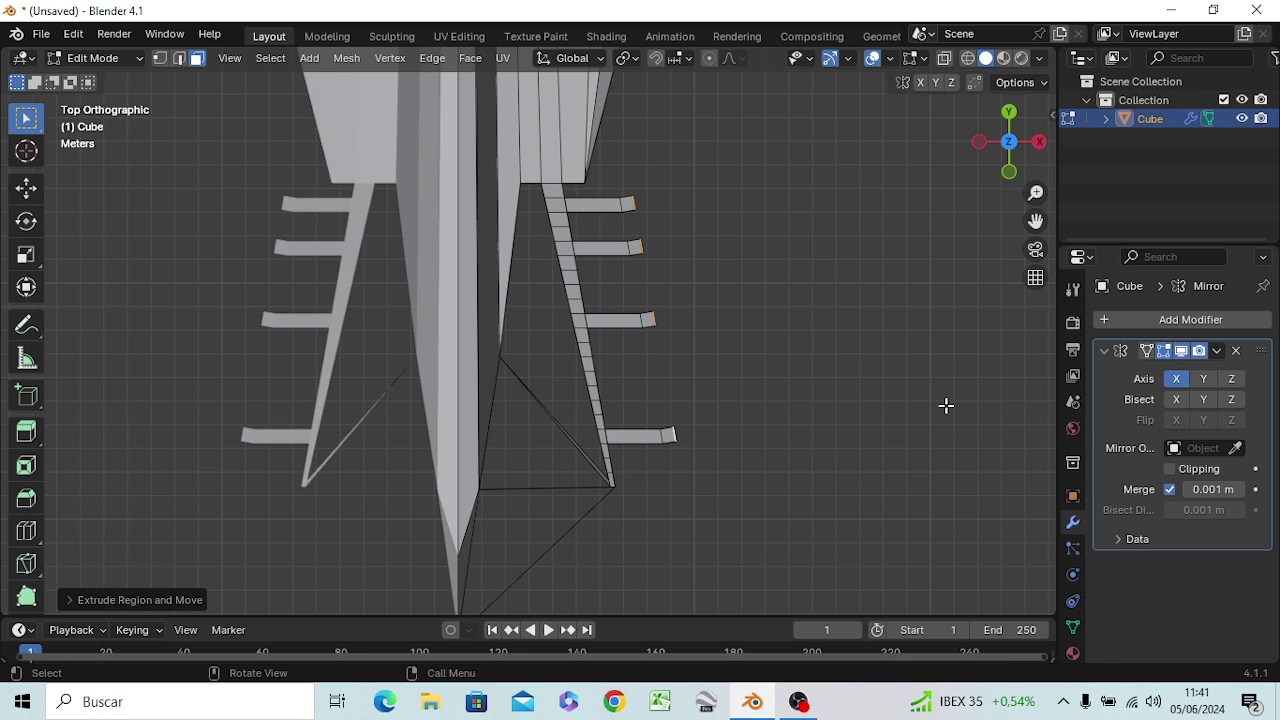
key(s)
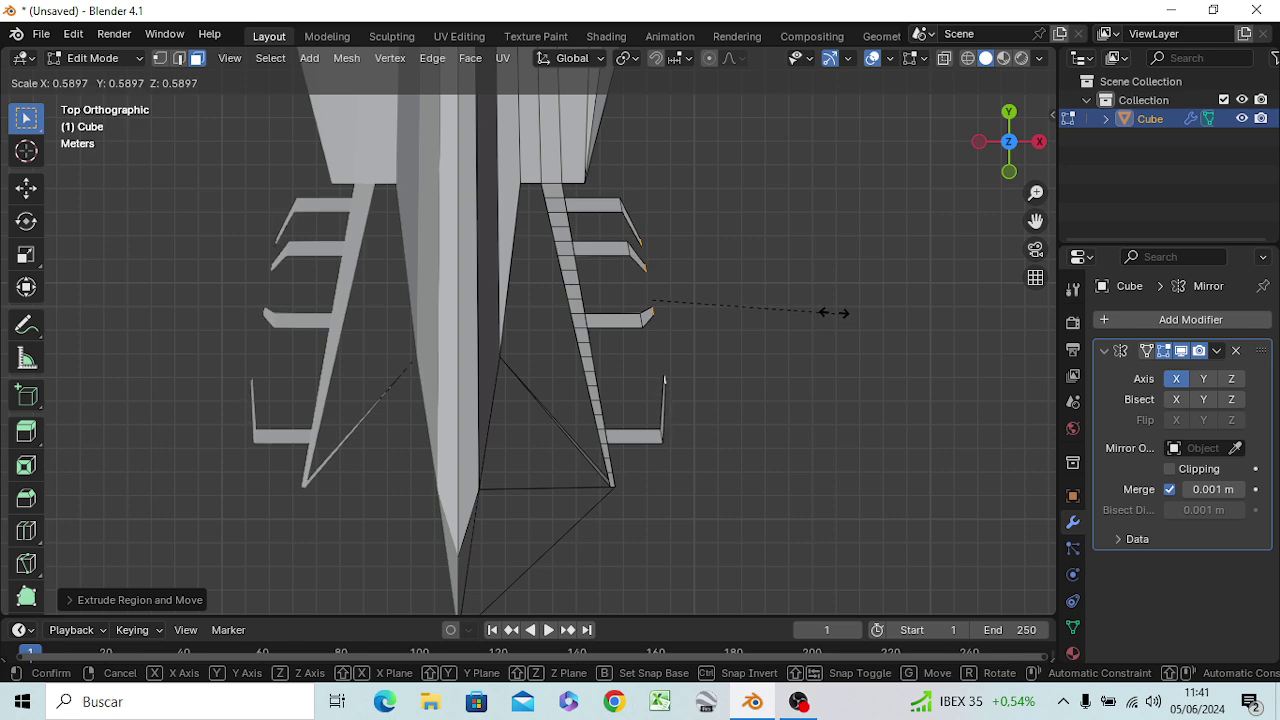
click(777, 294)
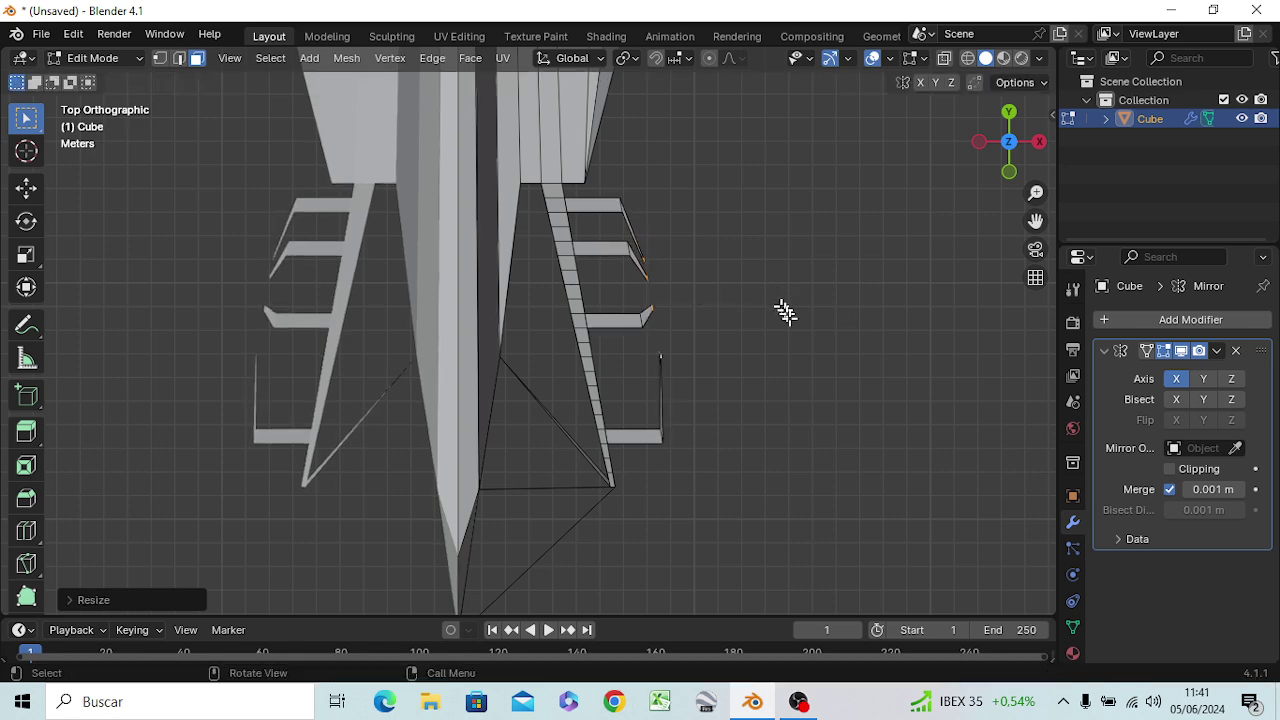
mouse_move(757, 397)
middle_down()
mouse_move(705, 175)
mouse_move(586, 151)
middle_up()
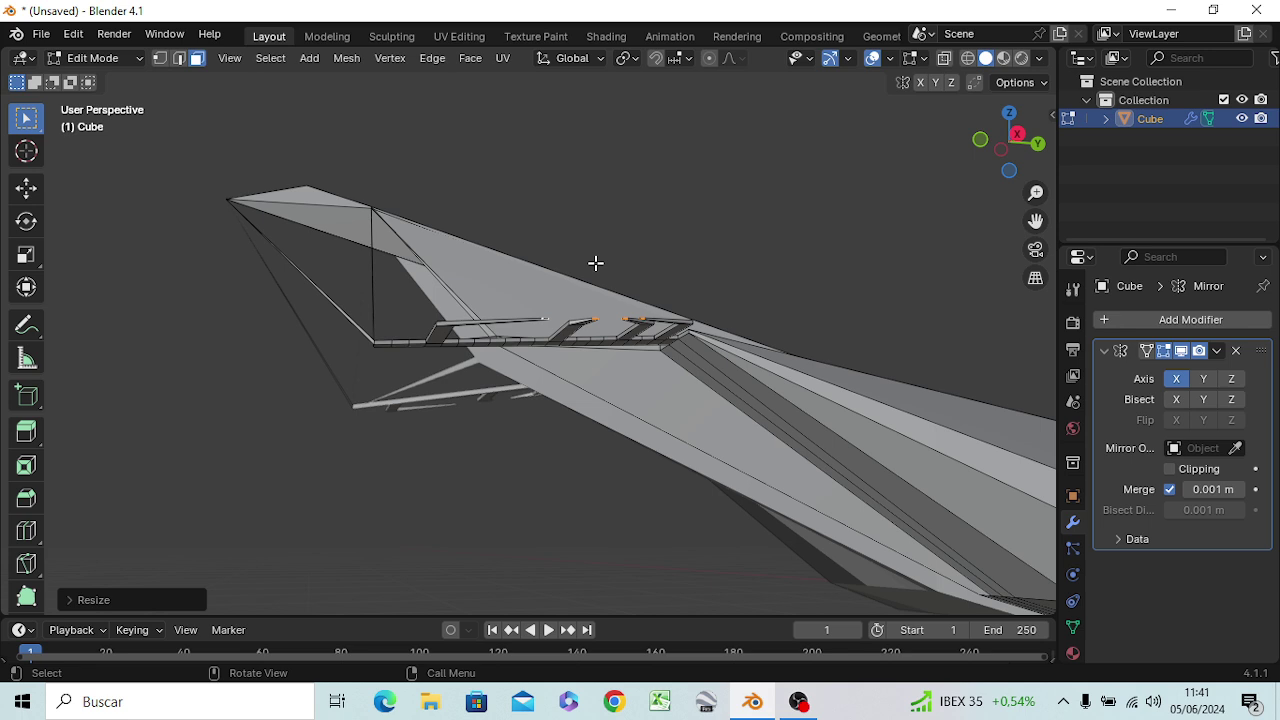
In Right view, raise the bar tips about 11 m straight up along Z into tall pillars
key(g)
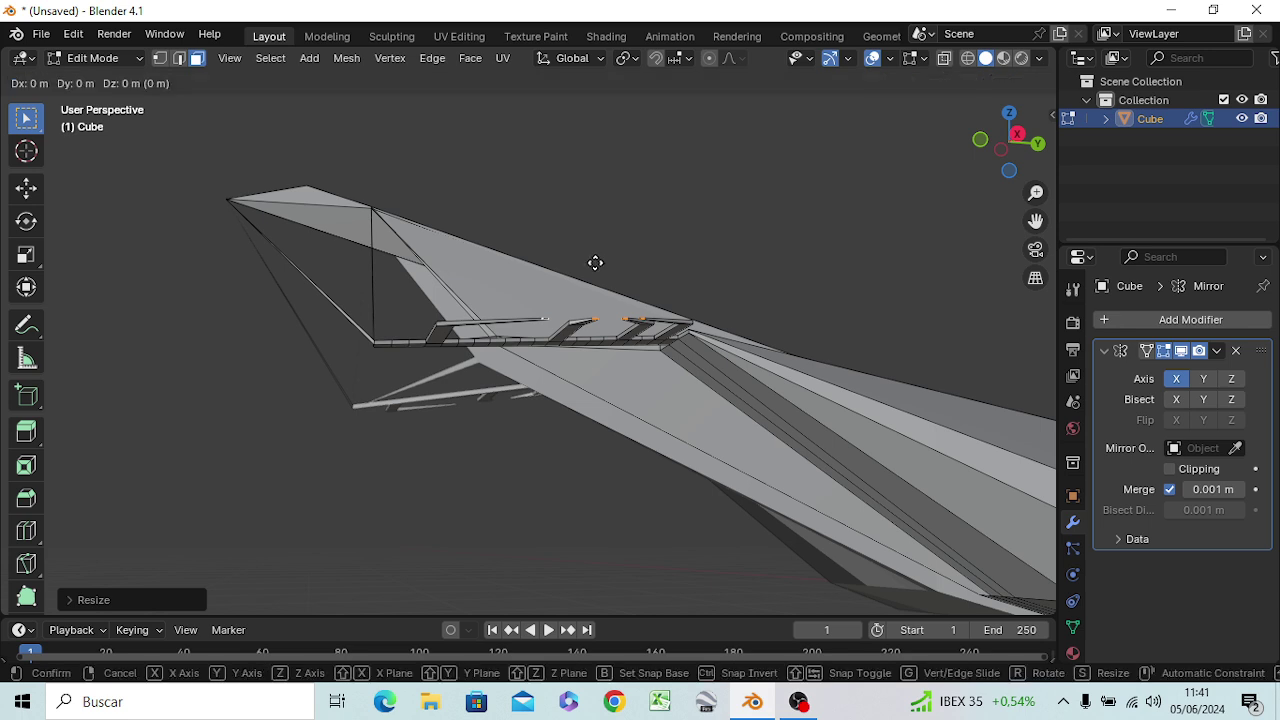
key(z)
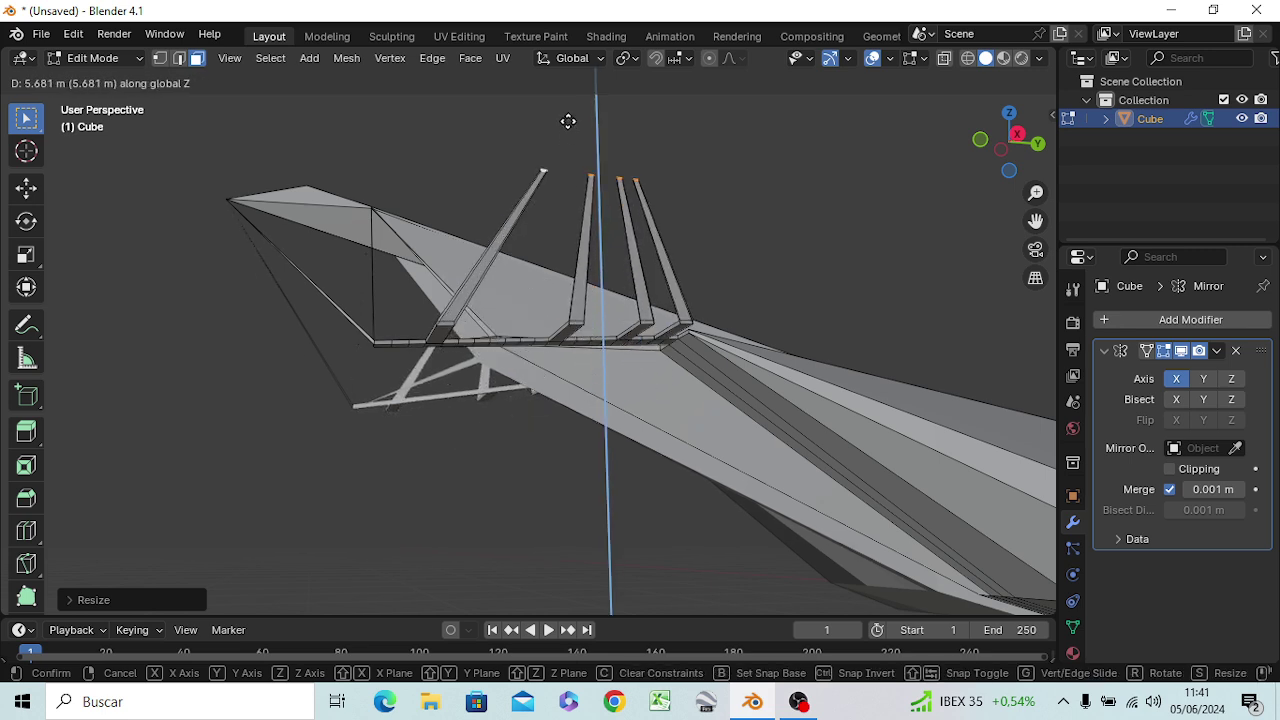
key(Escape)
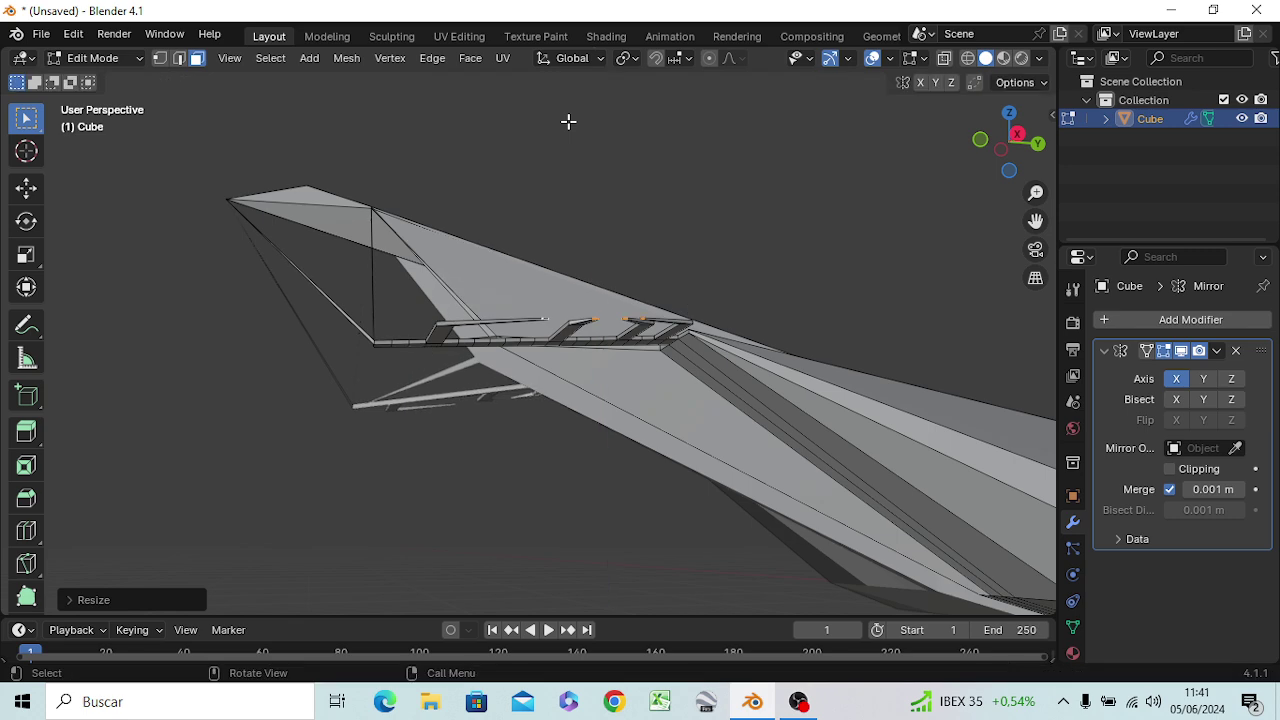
key(KP_3)
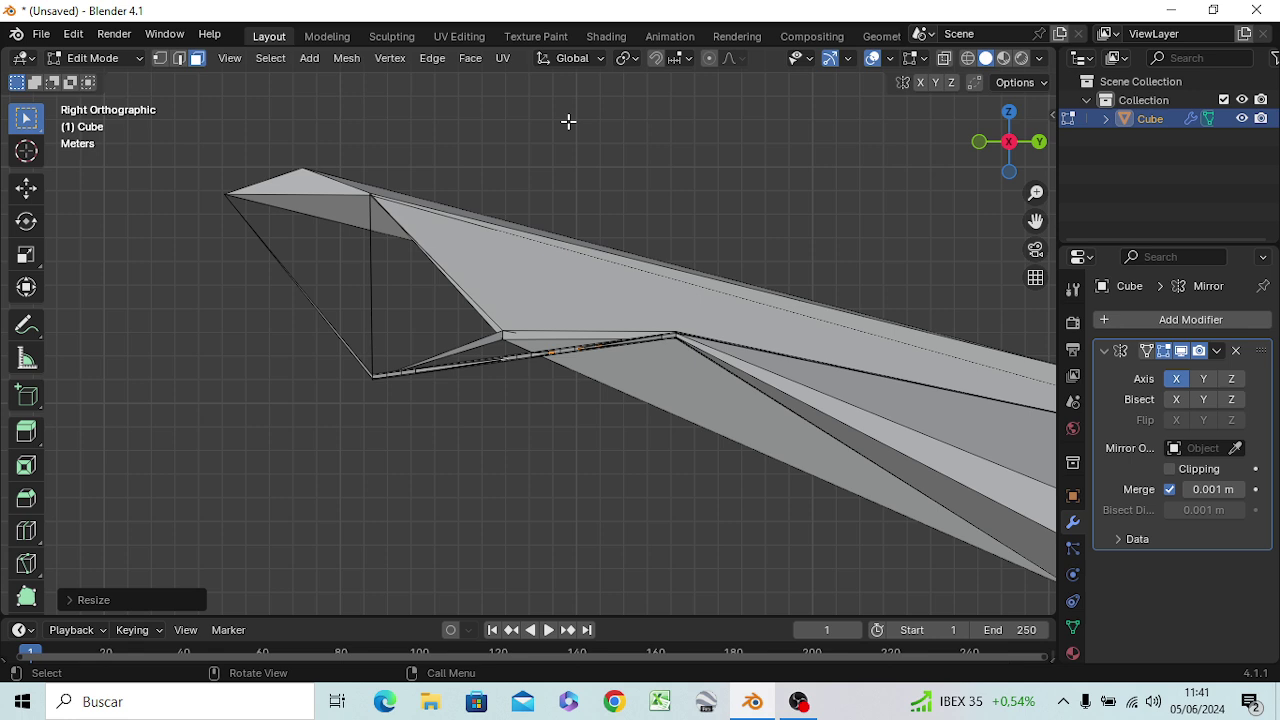
key(g)
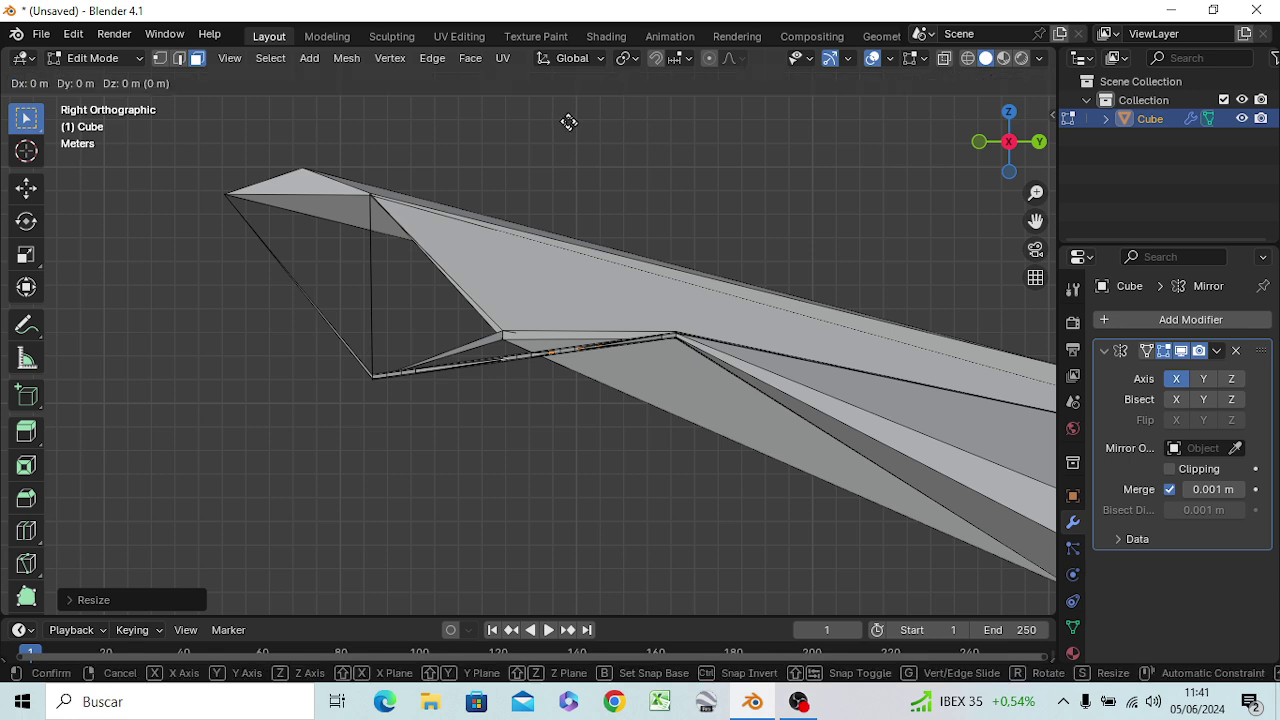
key(z)
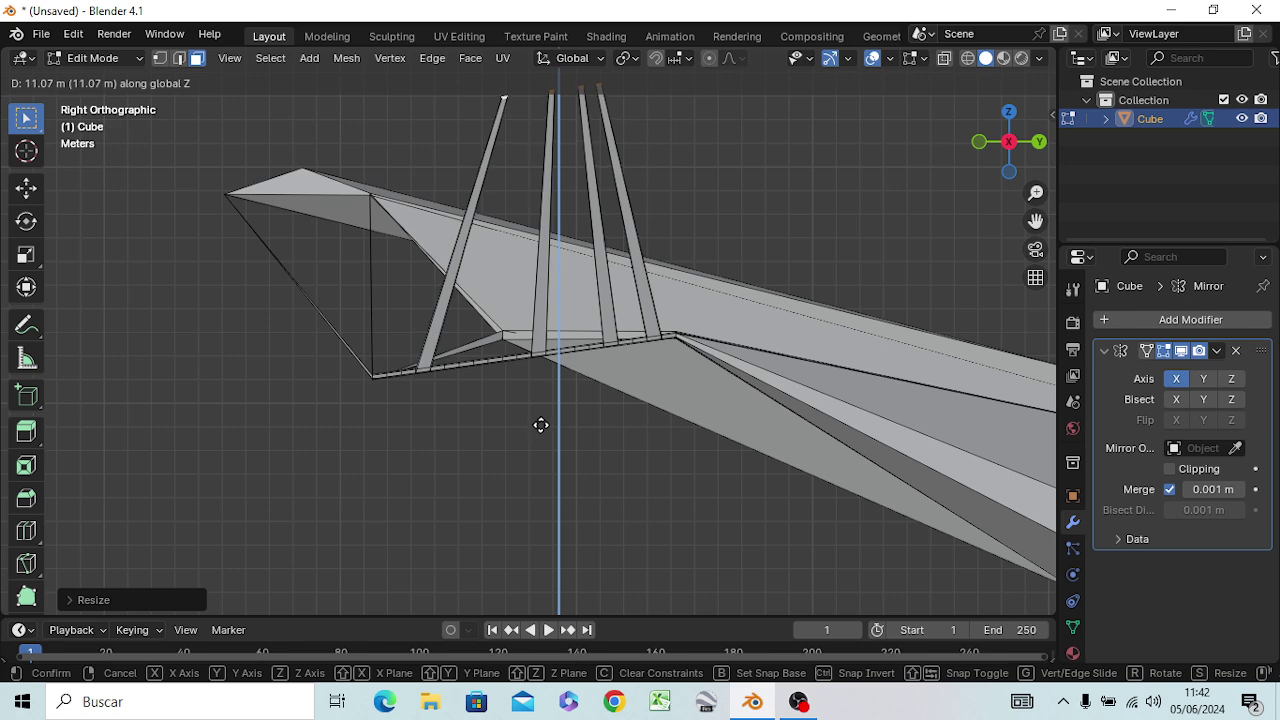
click(538, 426)
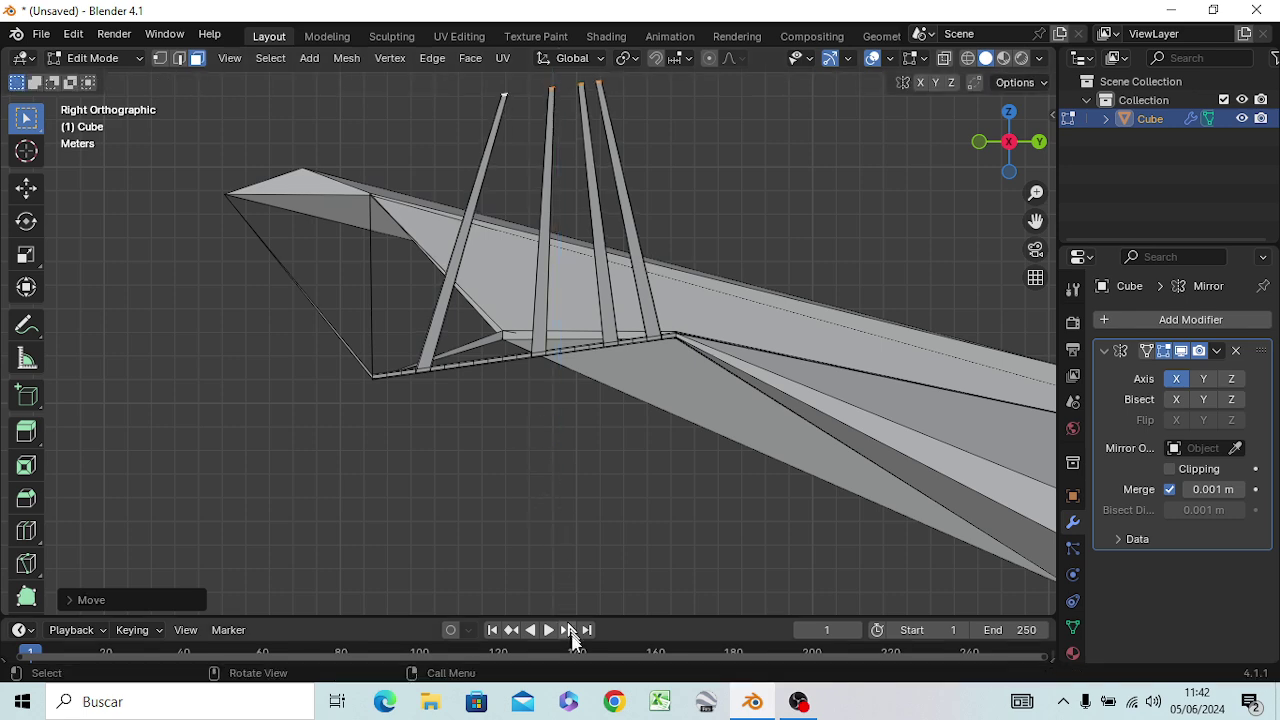
mouse_move(526, 503)
middle_down()
mouse_move(561, 588)
mouse_move(523, 514)
middle_up()
scroll(530, 450, up, 4)
scroll(535, 437, down, 5)
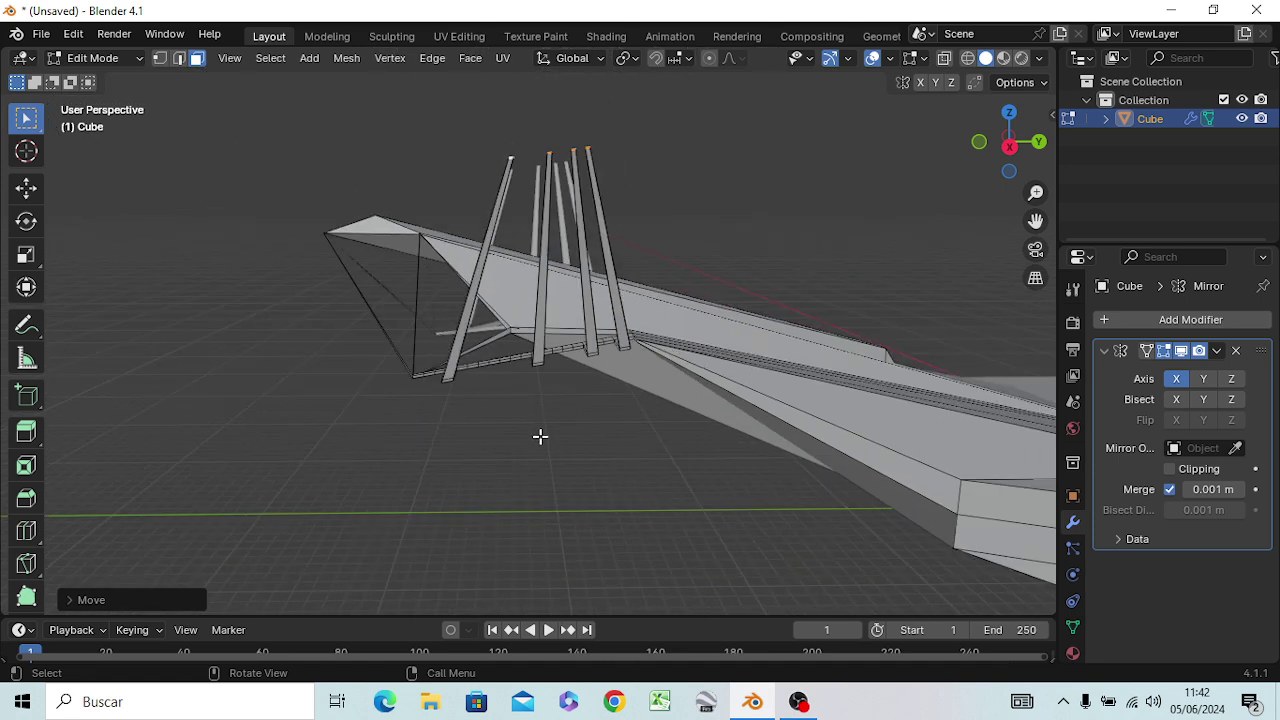
mouse_move(523, 463)
middle_down()
mouse_move(819, 528)
mouse_move(740, 454)
middle_up()
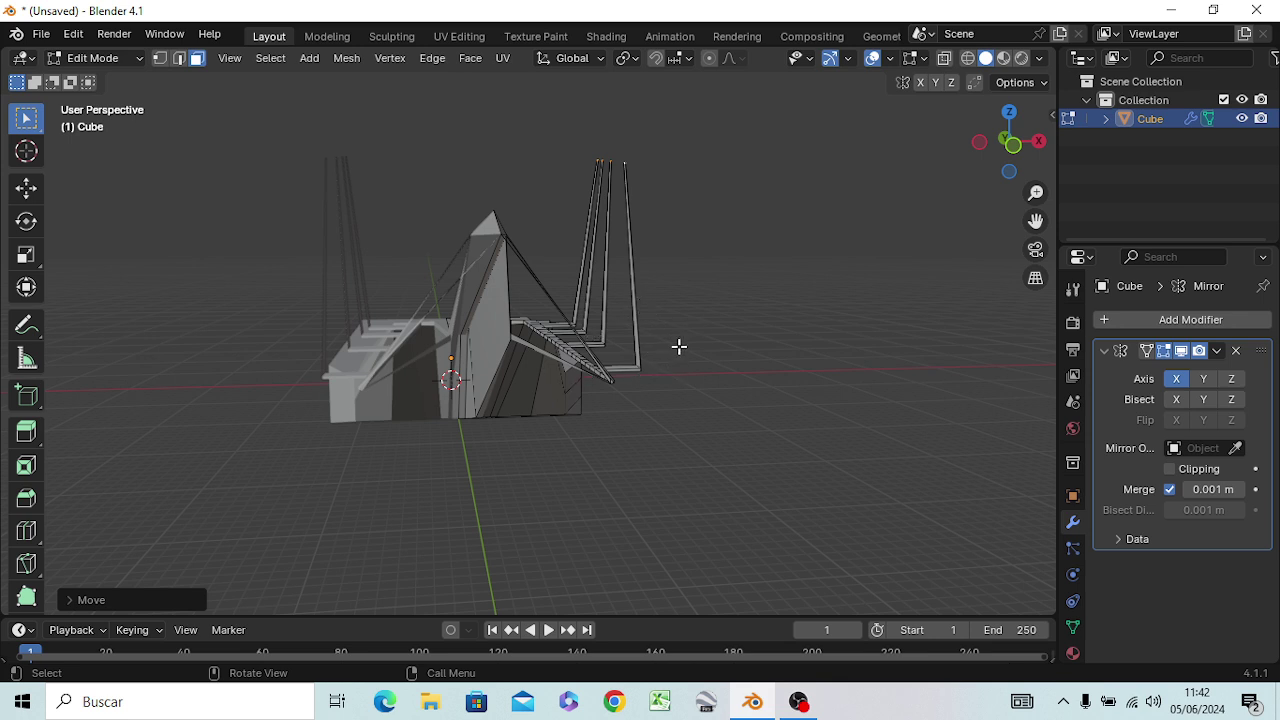
Undo the tall pillars and raise the tips only about 3.8 m along Z instead
key(KP_1)
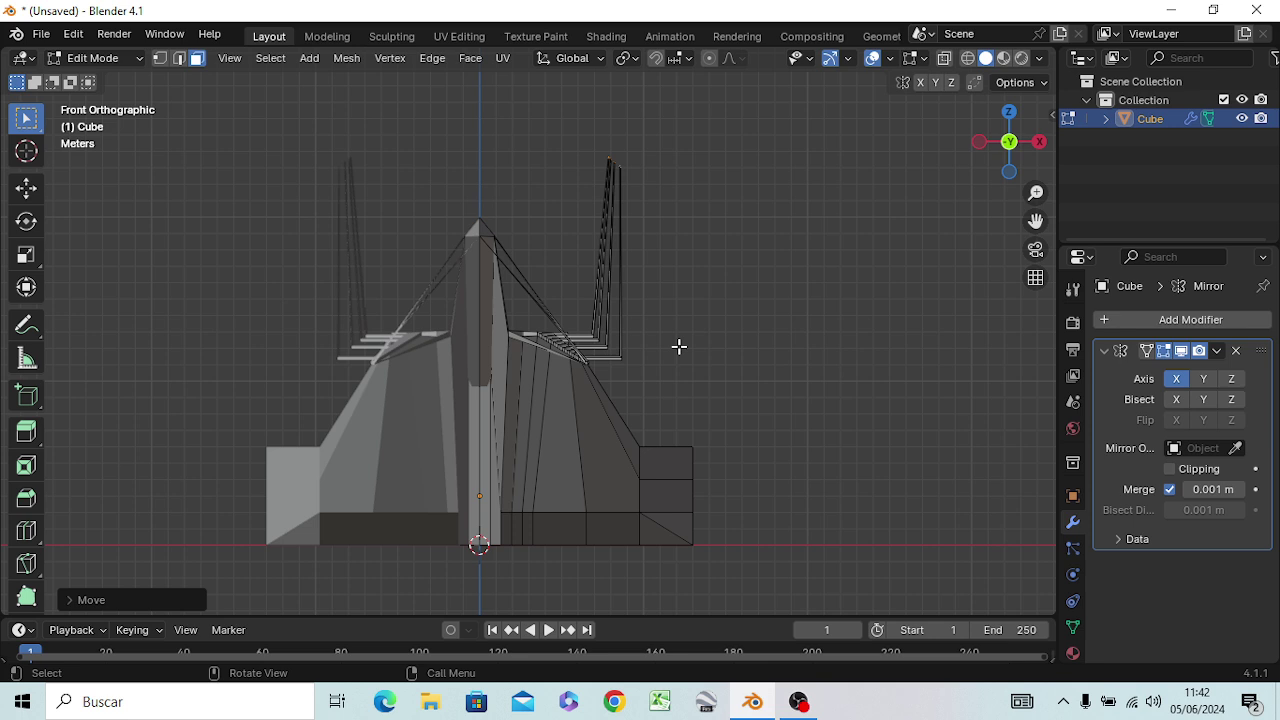
key(ctrl+z)
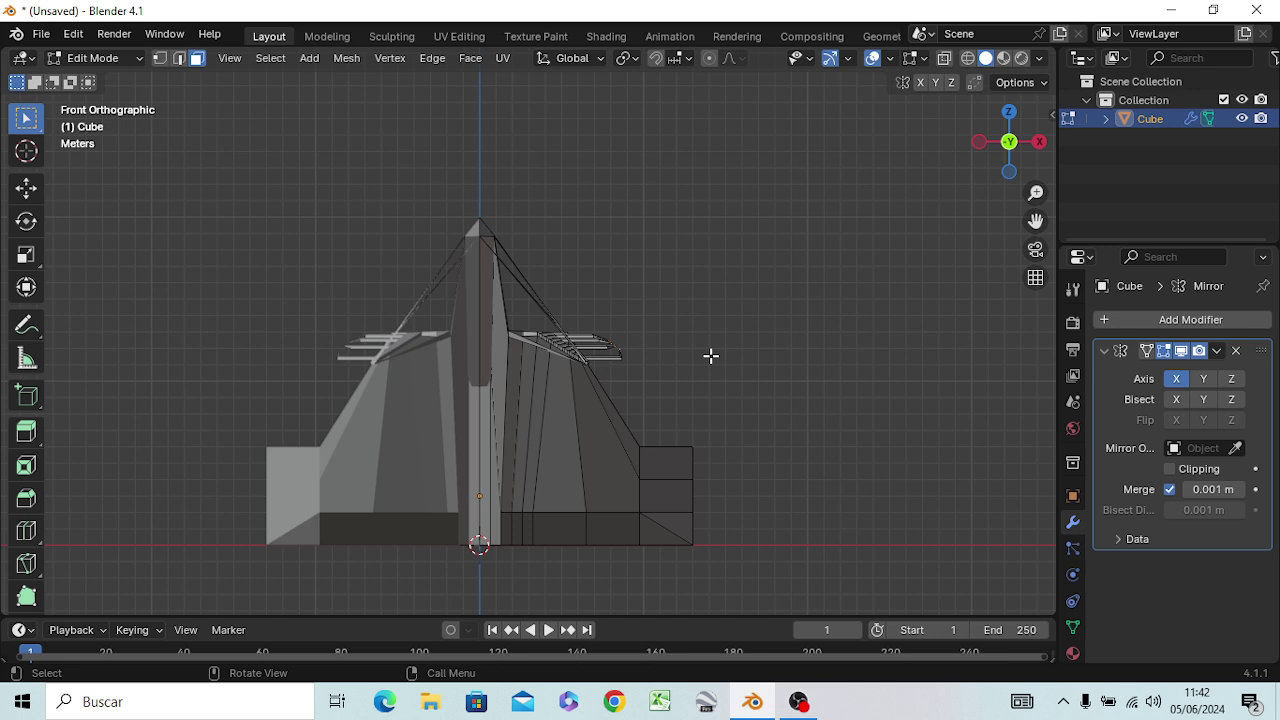
key(g)
key(z)
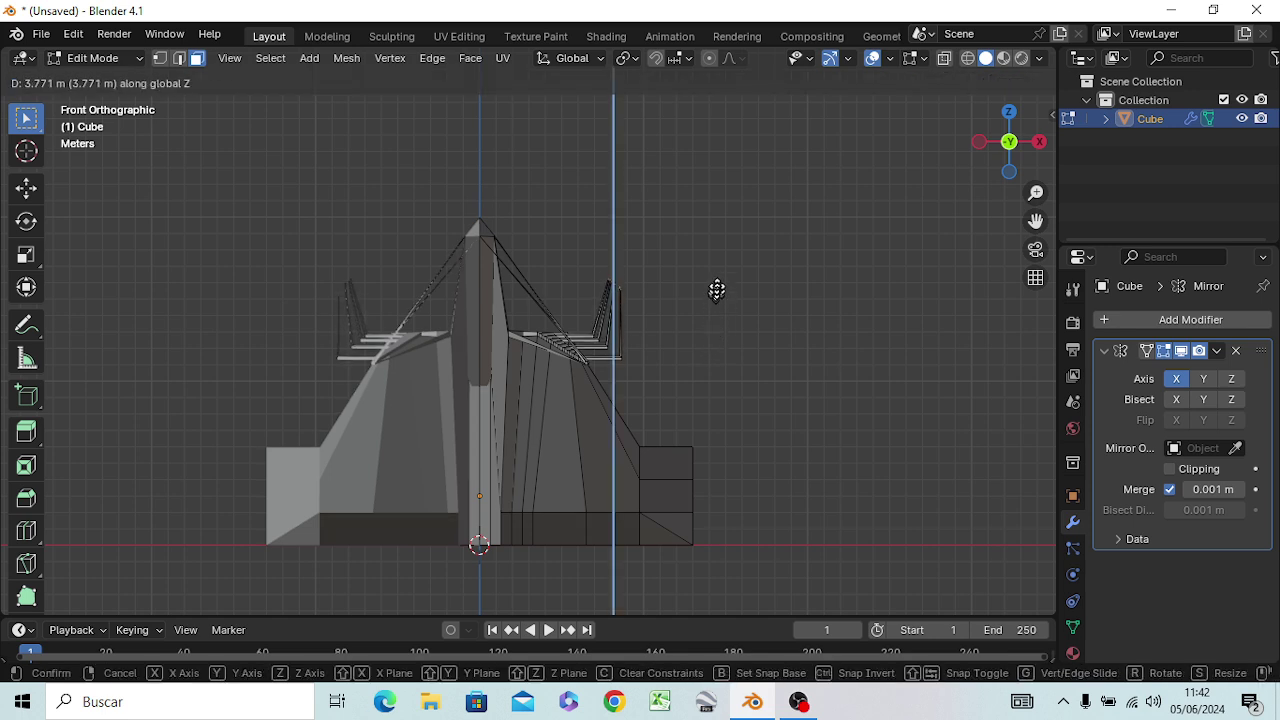
click(717, 278)
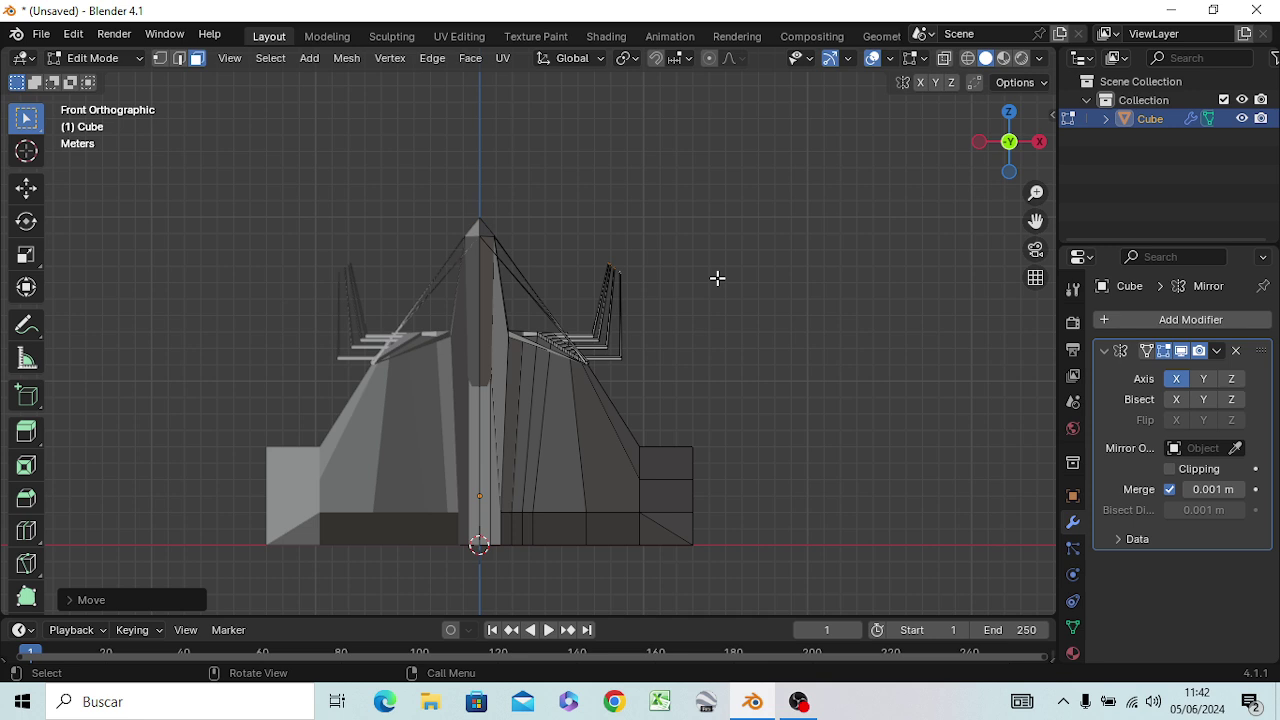
Start a further vertical move and extrusion of the spike tips, cancelling the movement
key(g)
key(z)
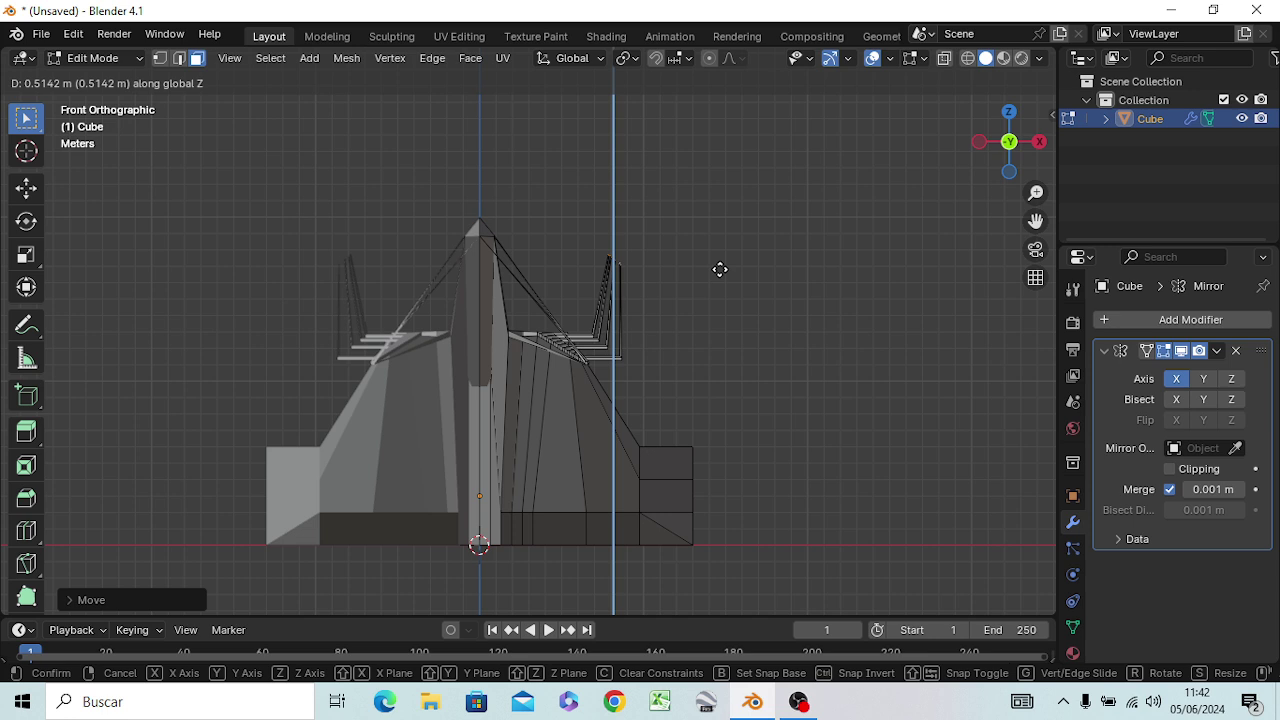
right_click(720, 269)
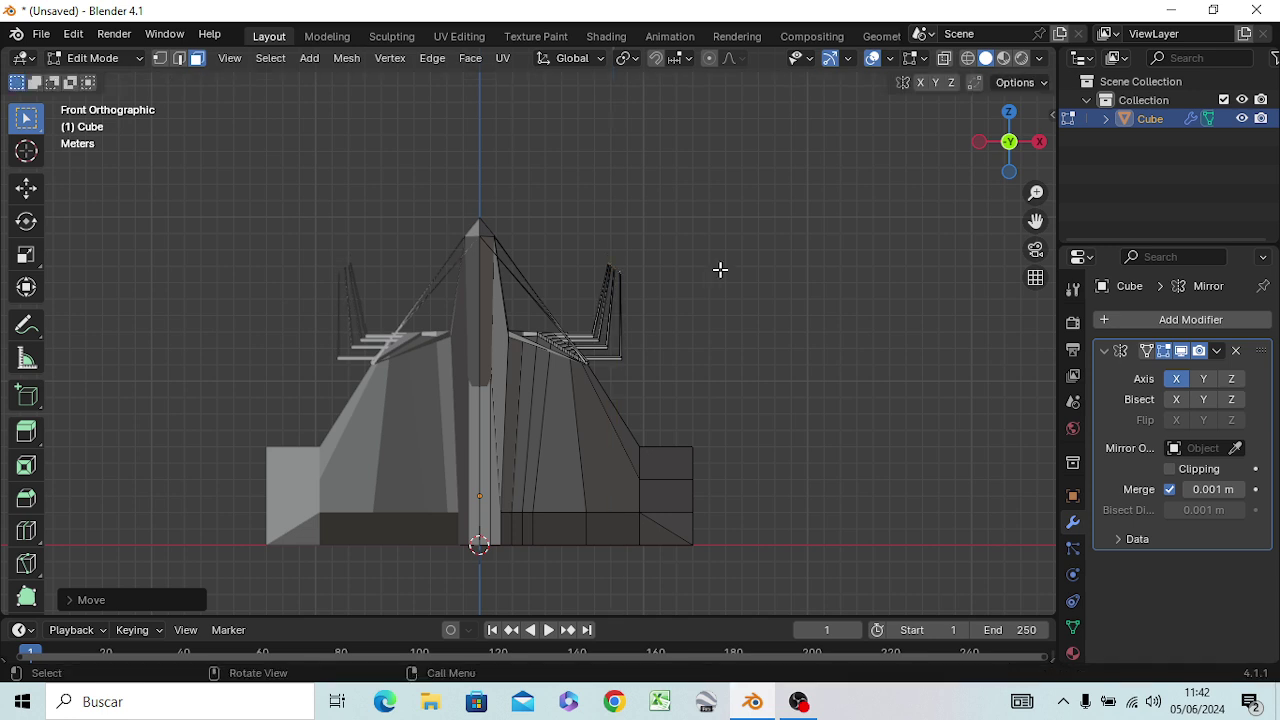
key(g)
key(z)
key(z)
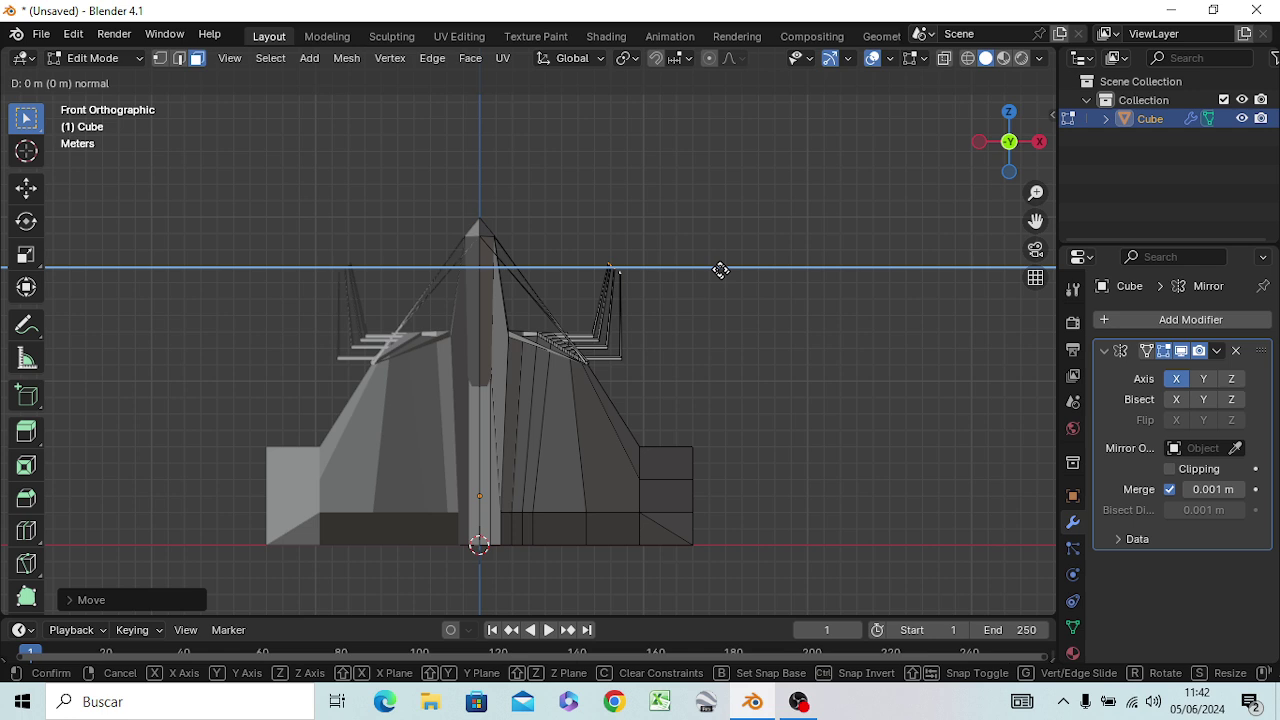
key(z)
key(z)
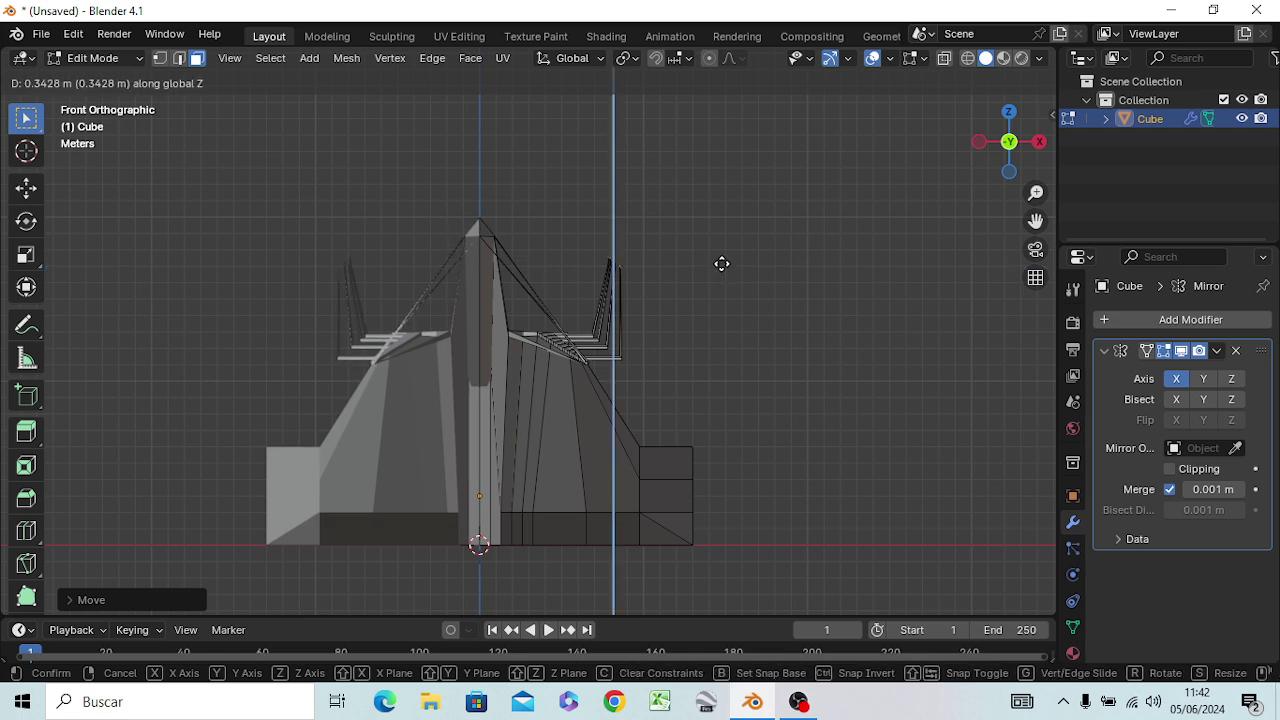
key(Escape)
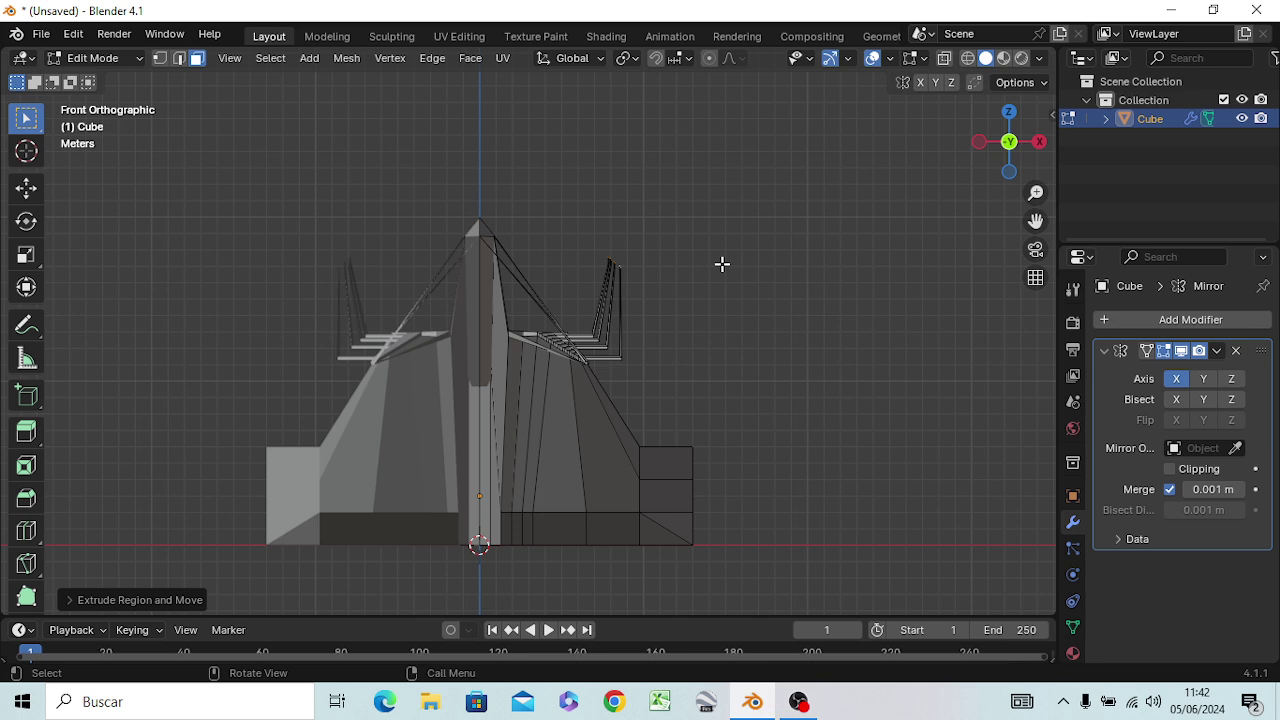
Extrude the spike tips about 2.9 m straight up along Z
key(e)
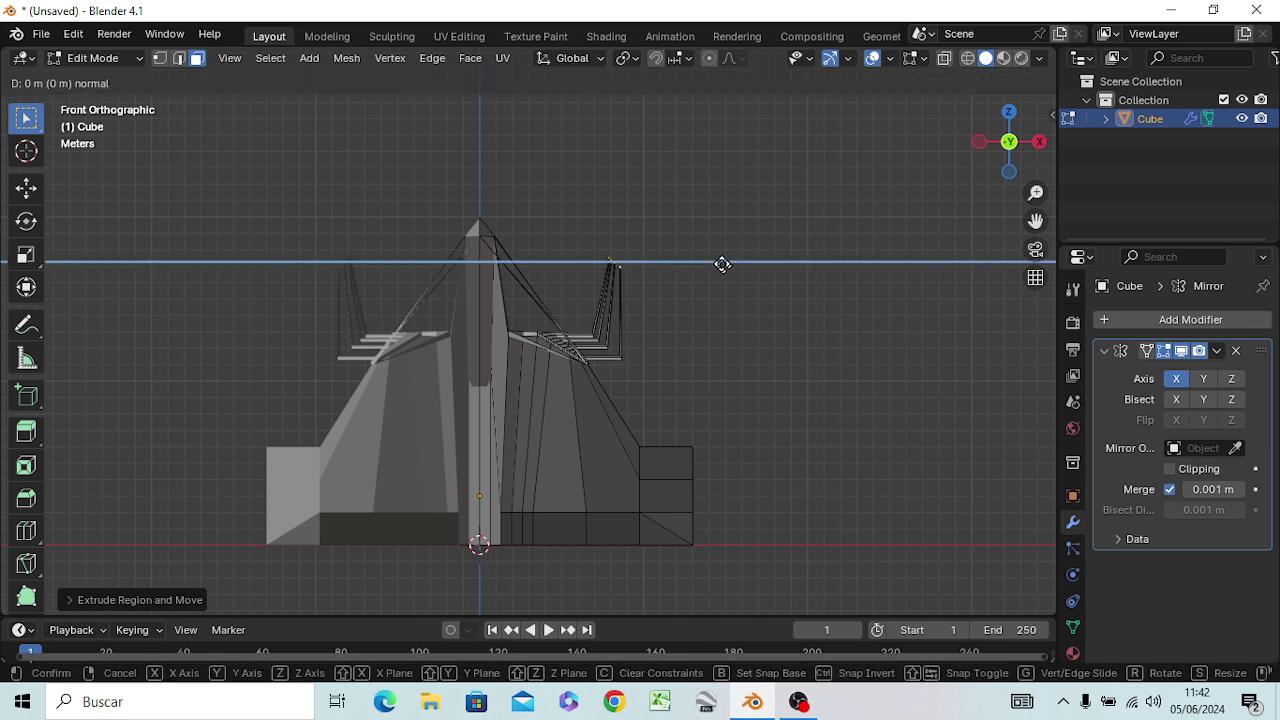
key(c)
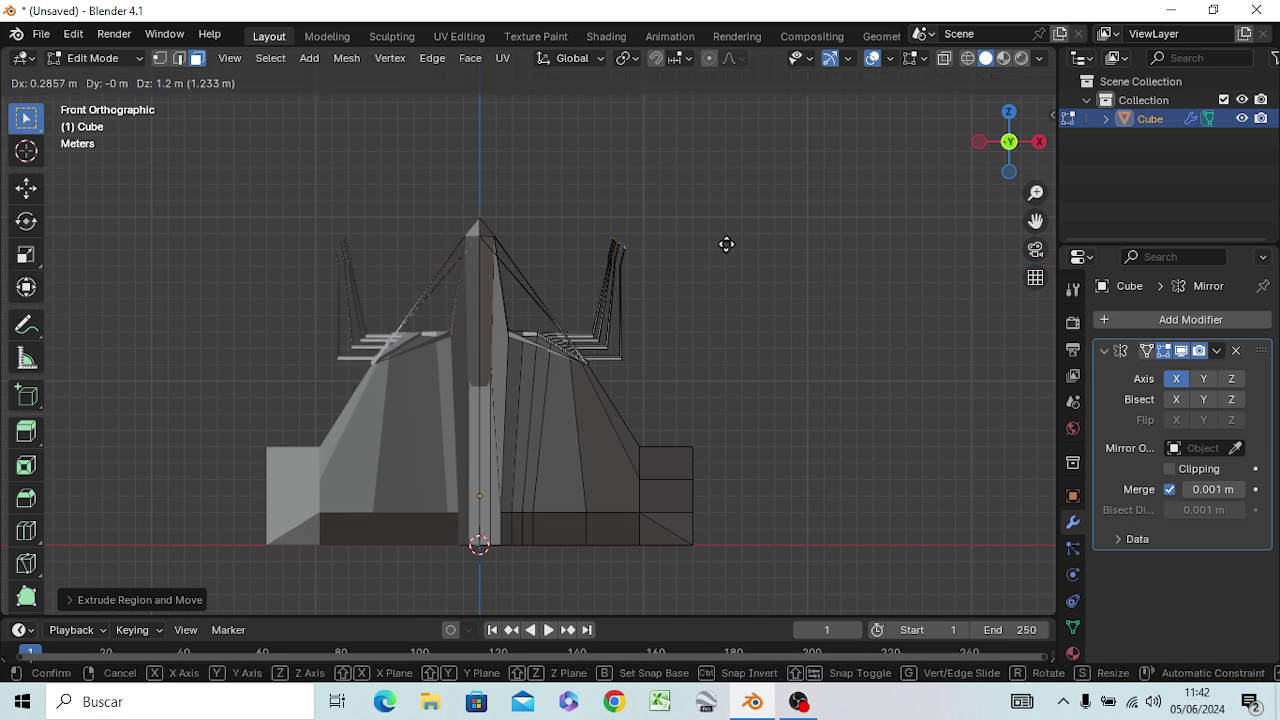
key(z)
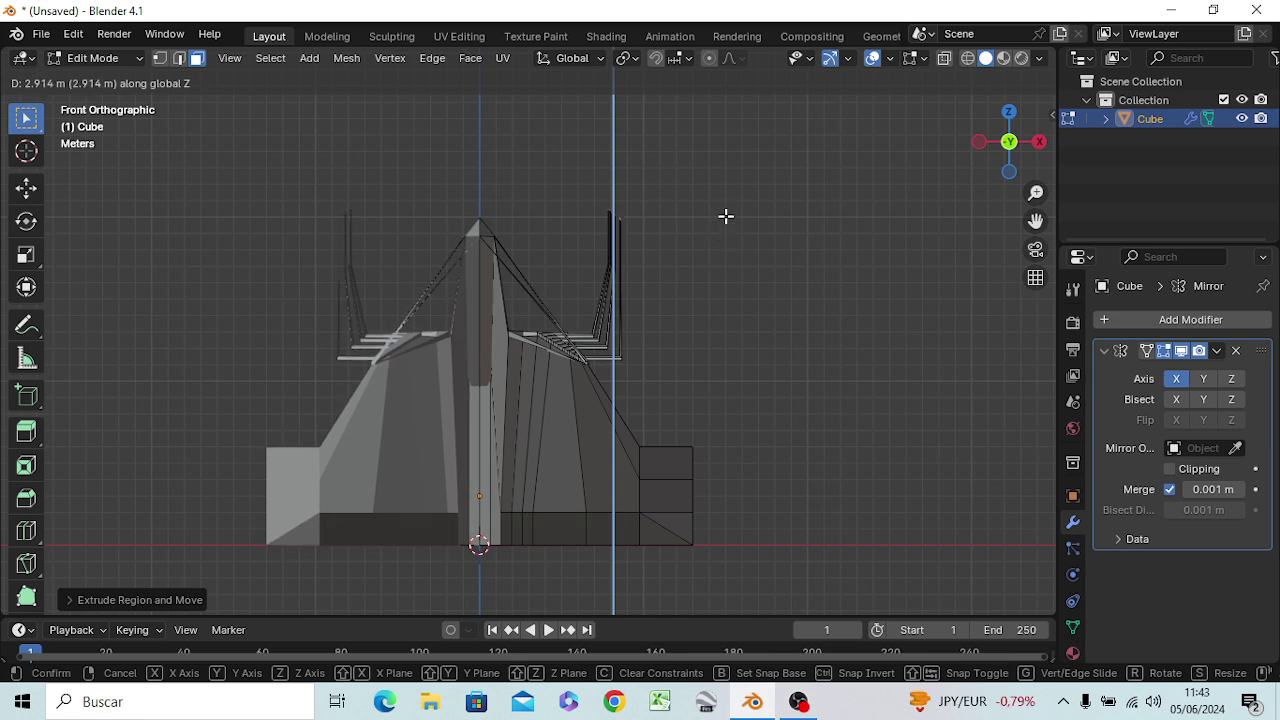
click(726, 215)
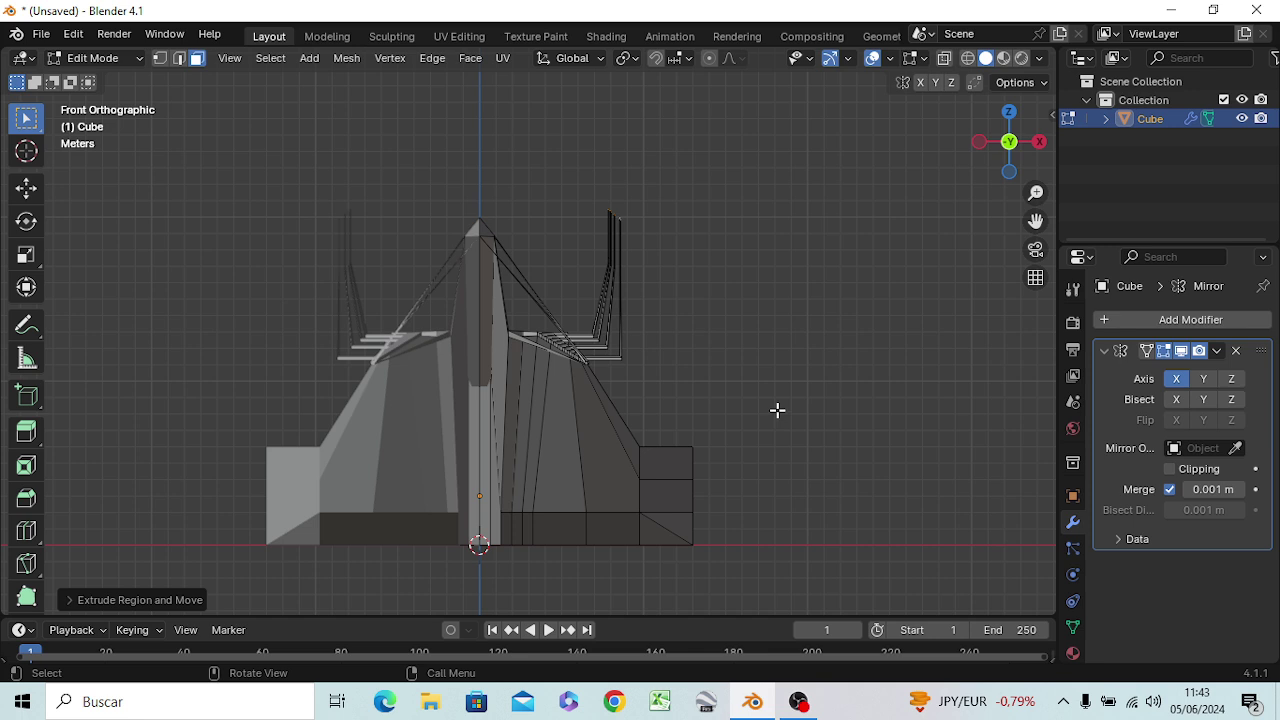
Move the new tips about 9.4 m outward along X into angled arms
key(g)
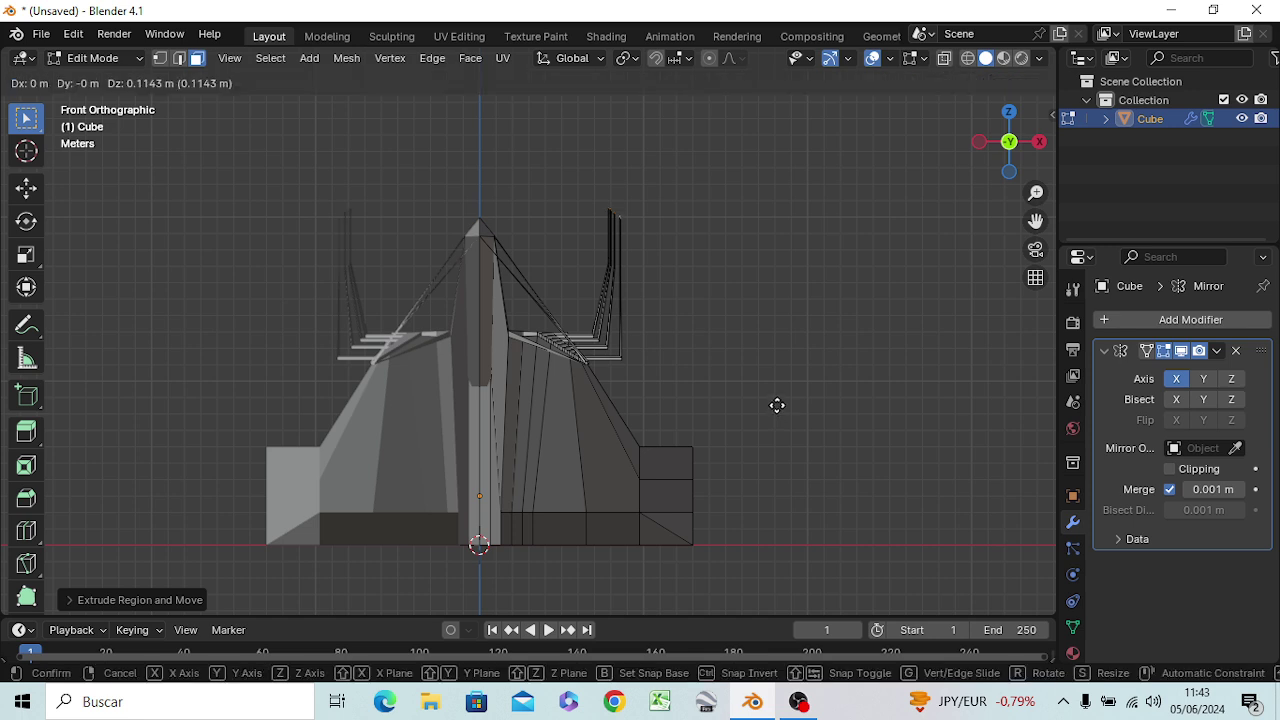
key(x)
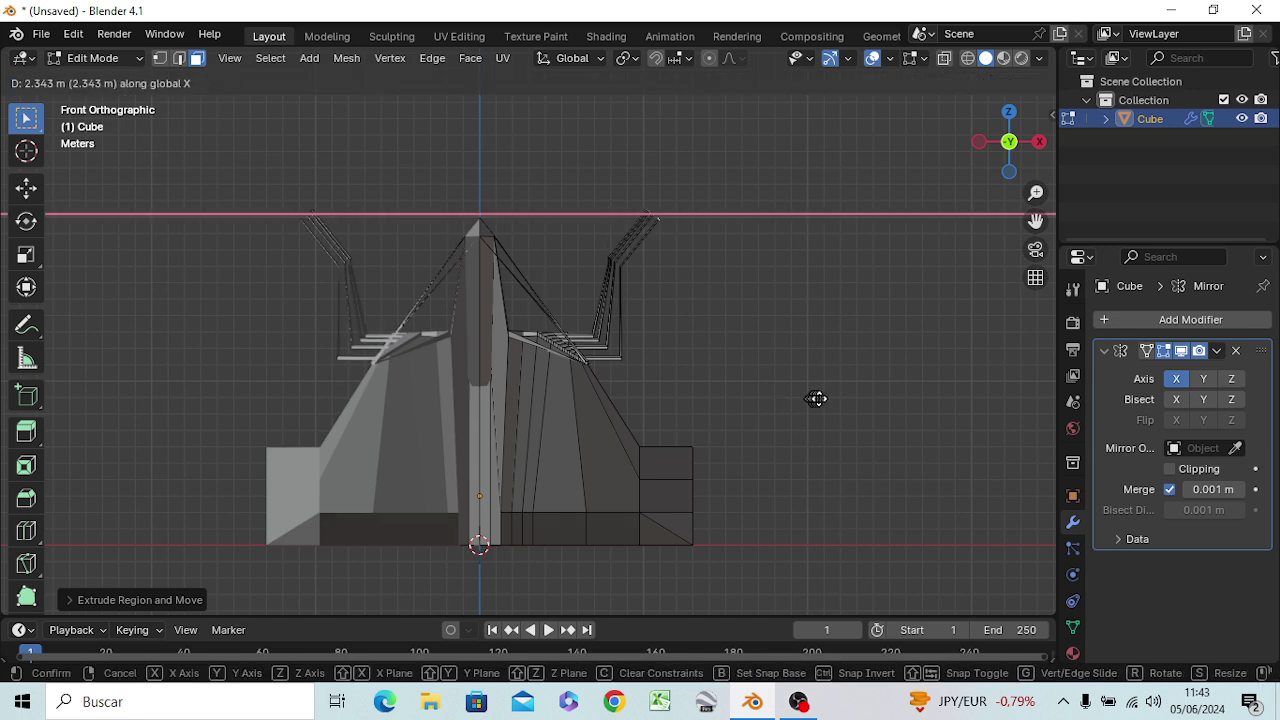
click(909, 433)
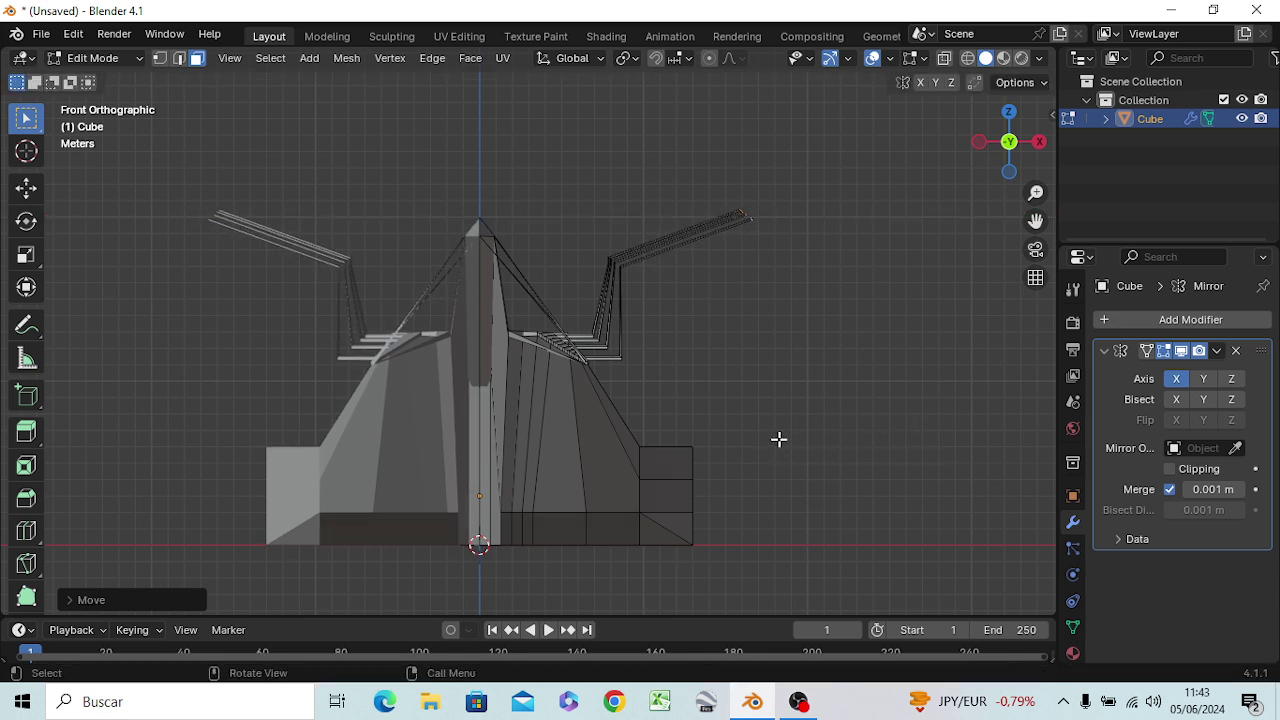
middle_drag(773, 436, 565, 486)
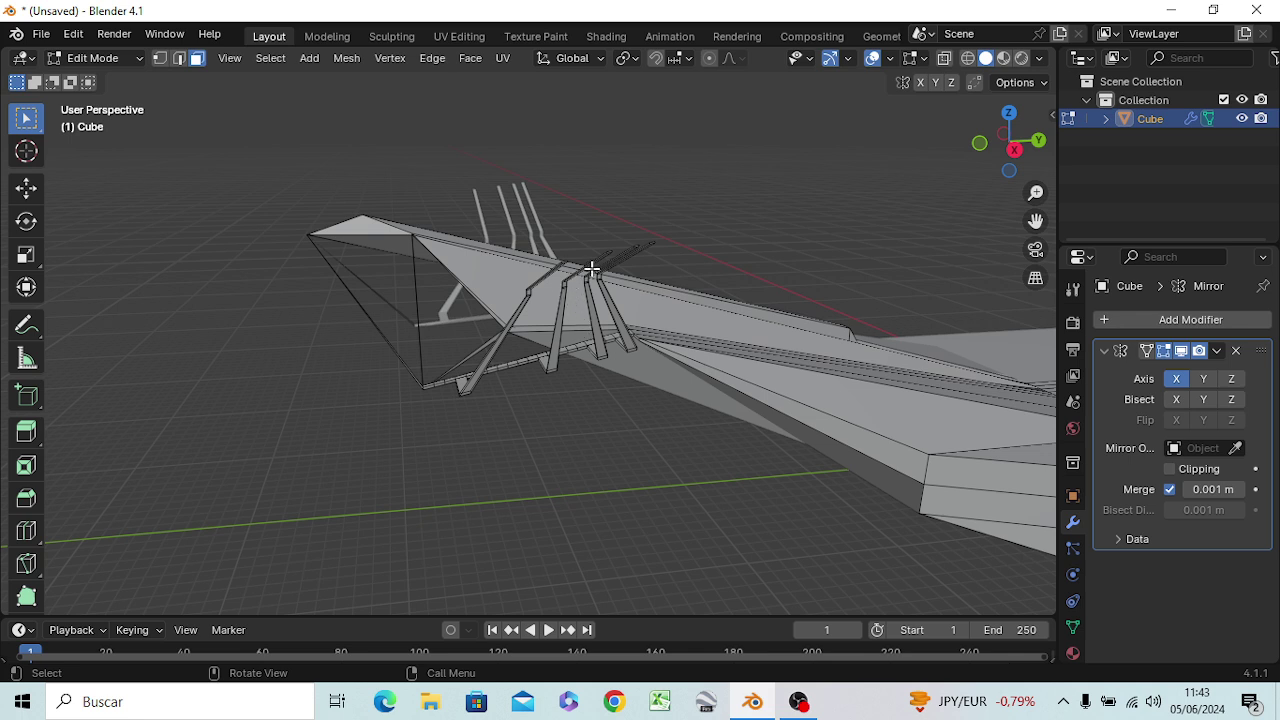
Select the strut ends and try scaling them down with S
ctrl+click(592, 269)
click(592, 269)
key(s)
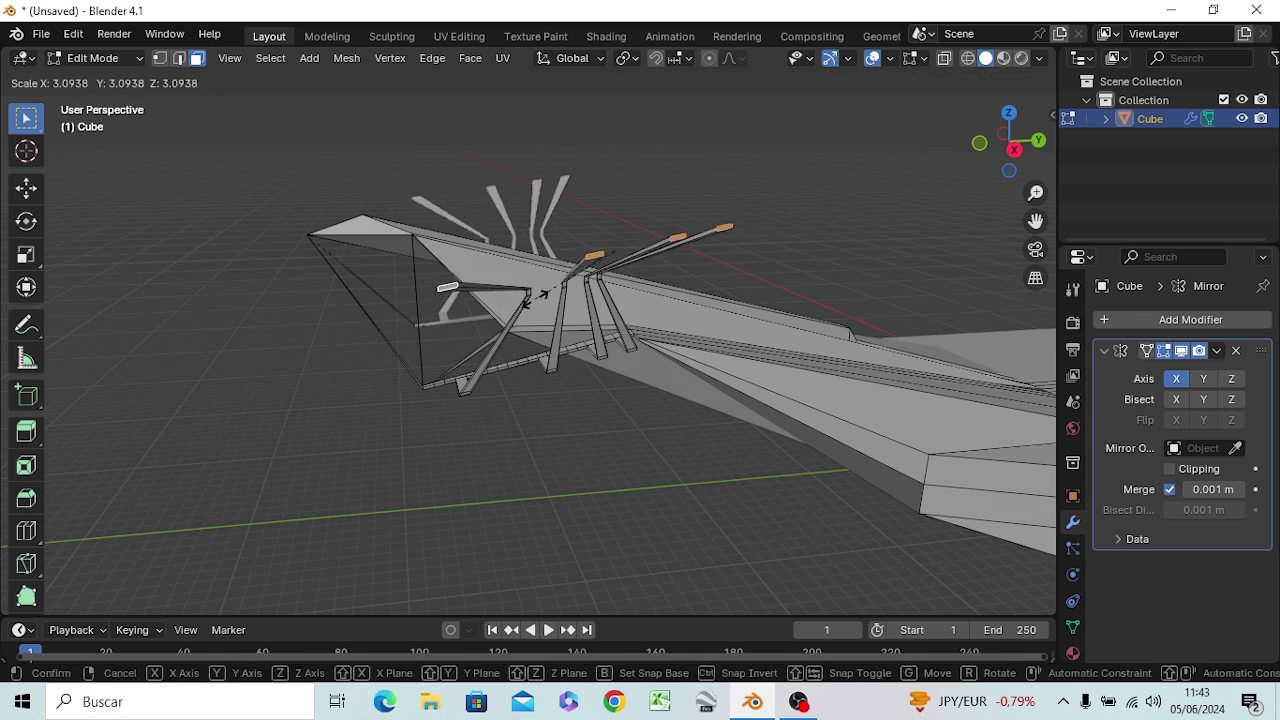
click(553, 294)
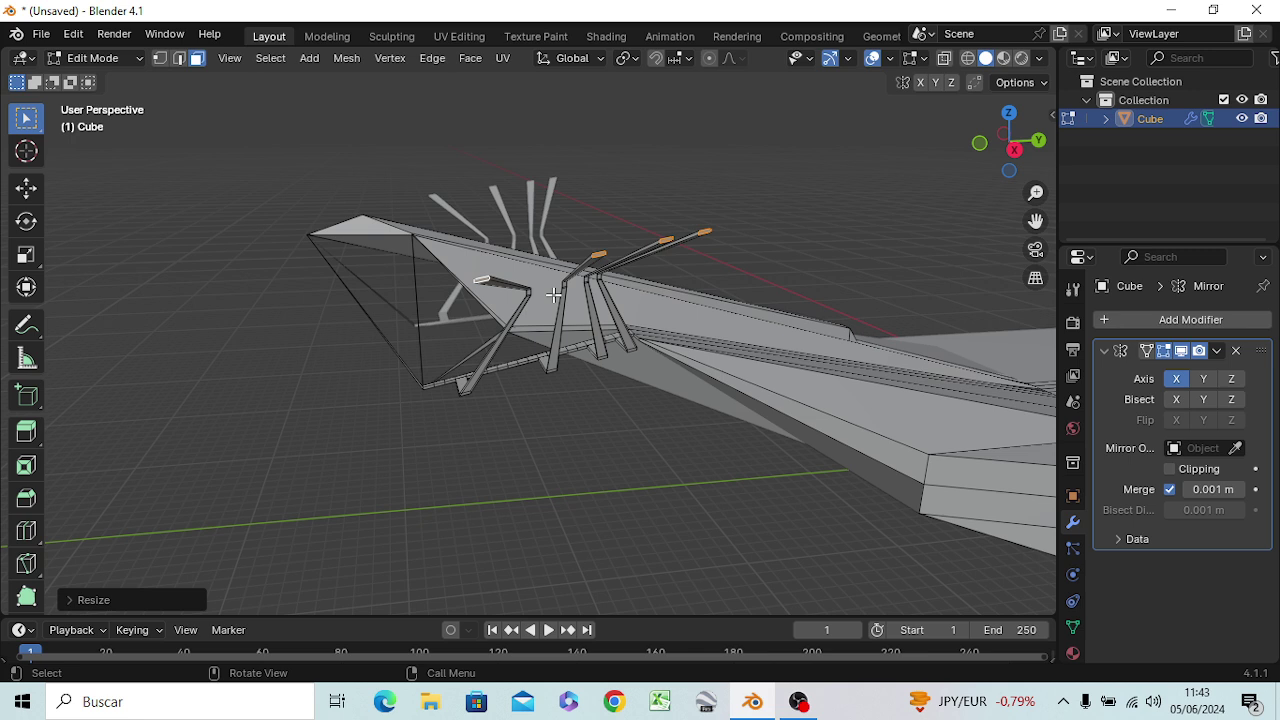
key(s)
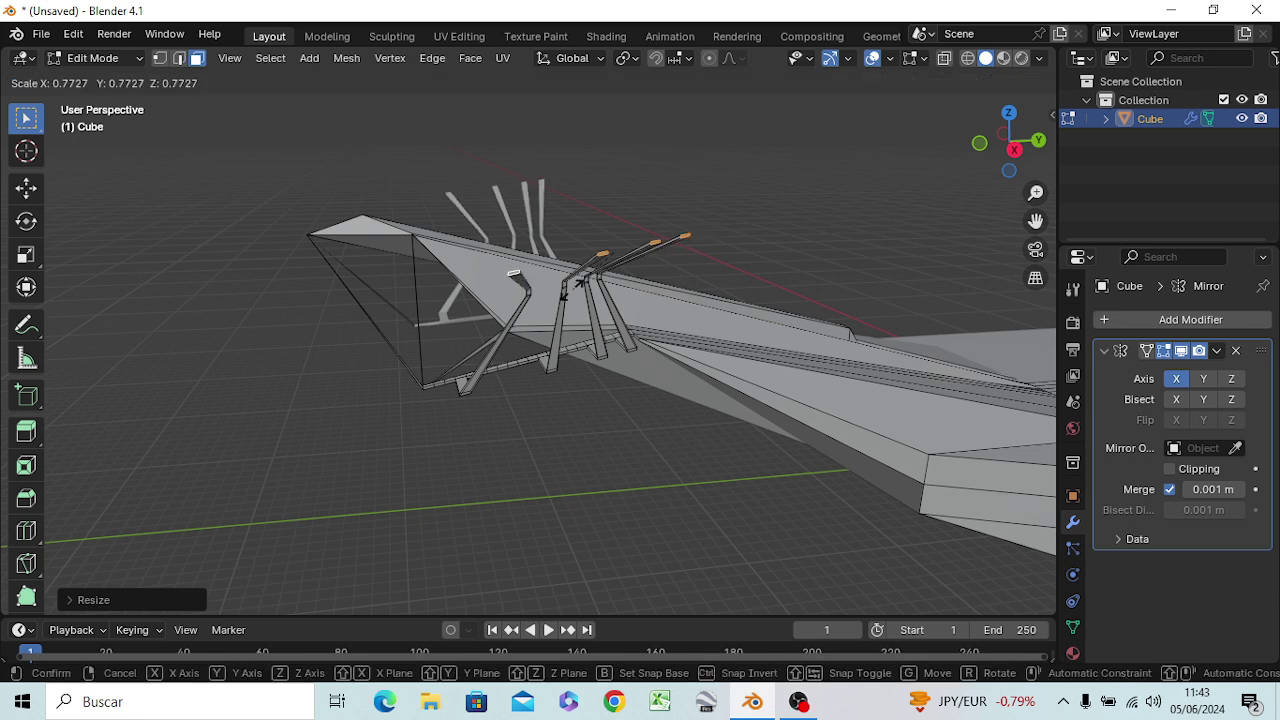
click(543, 296)
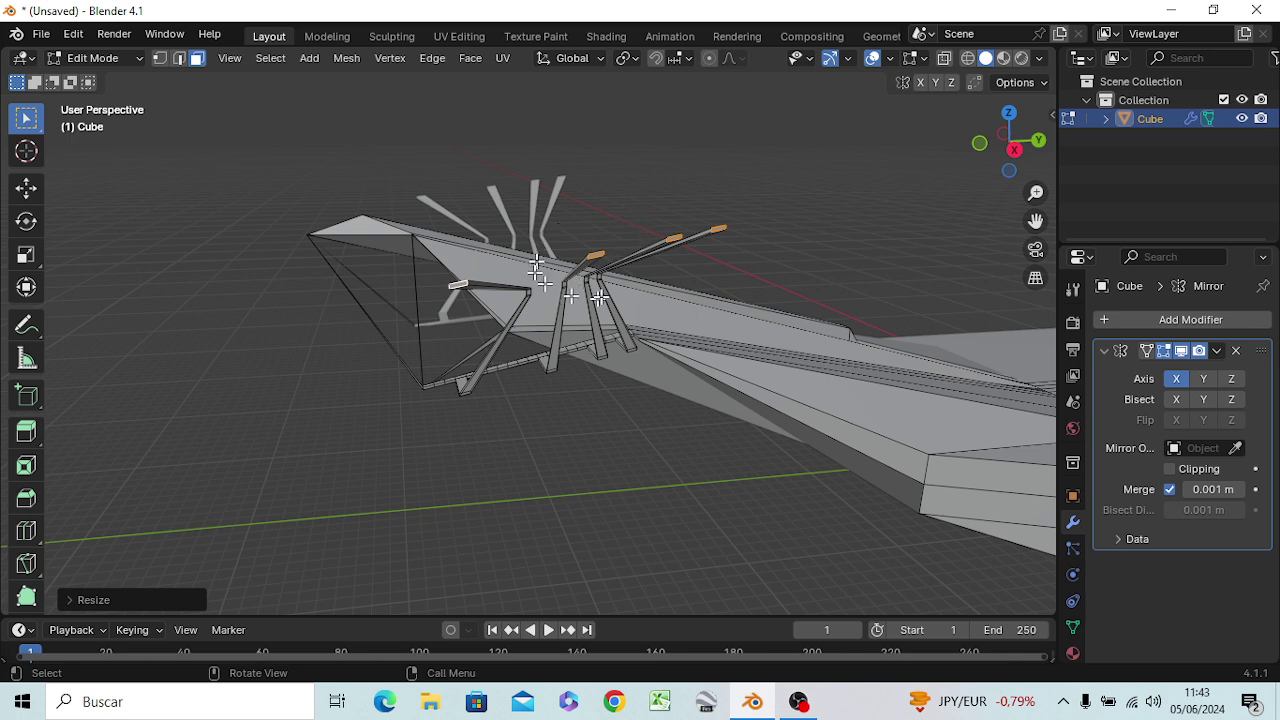
Set the pivot to Individual Origins, shrink each strut end to about 0.32, then deselect
click(625, 58)
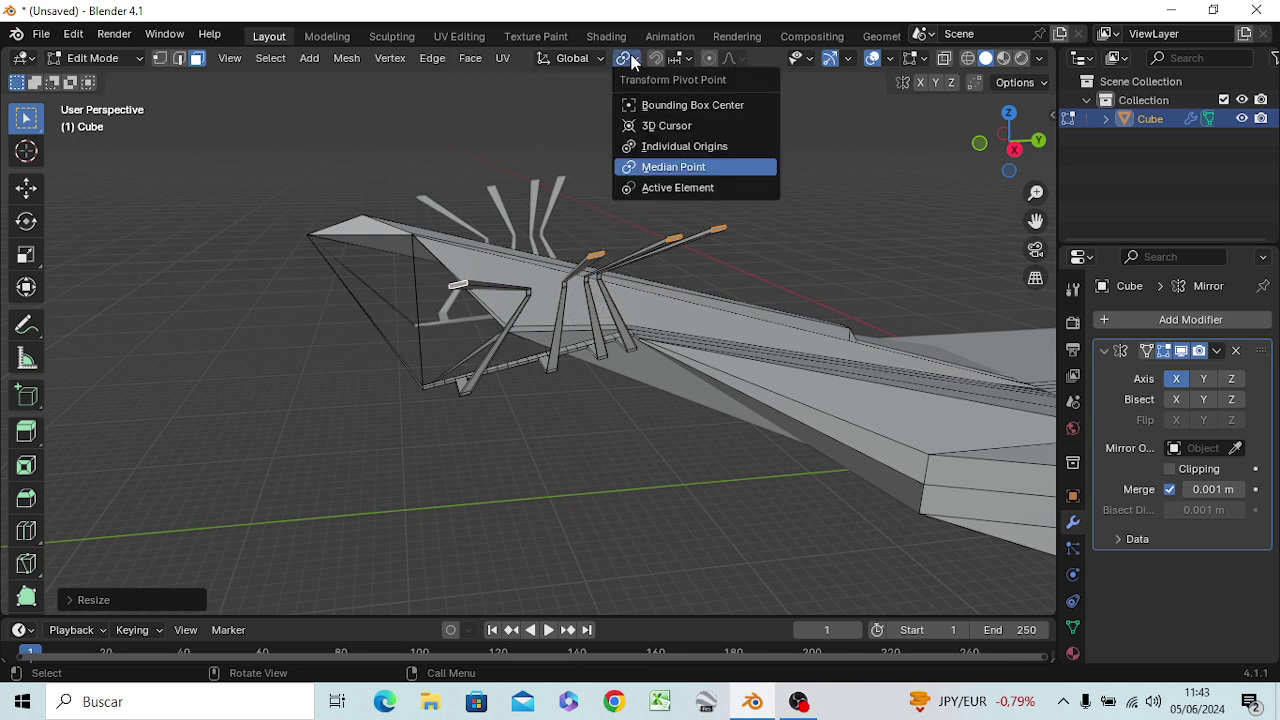
click(676, 147)
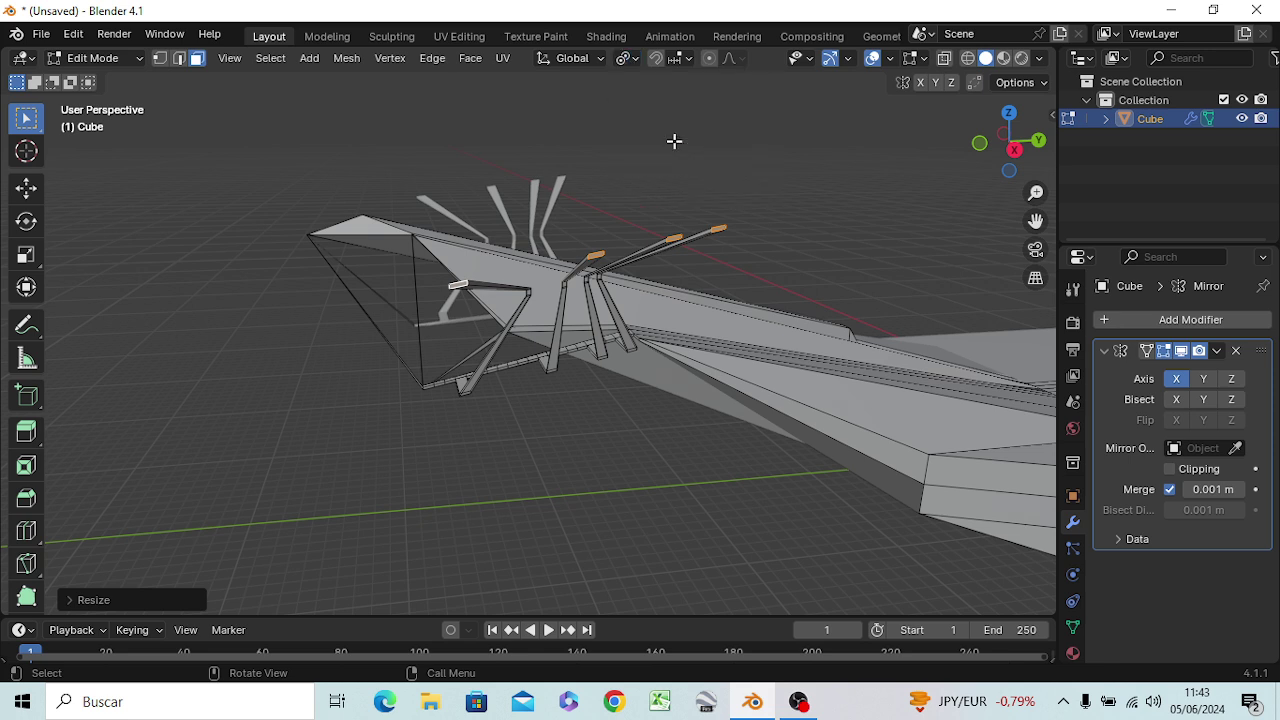
click(510, 278)
key(s)
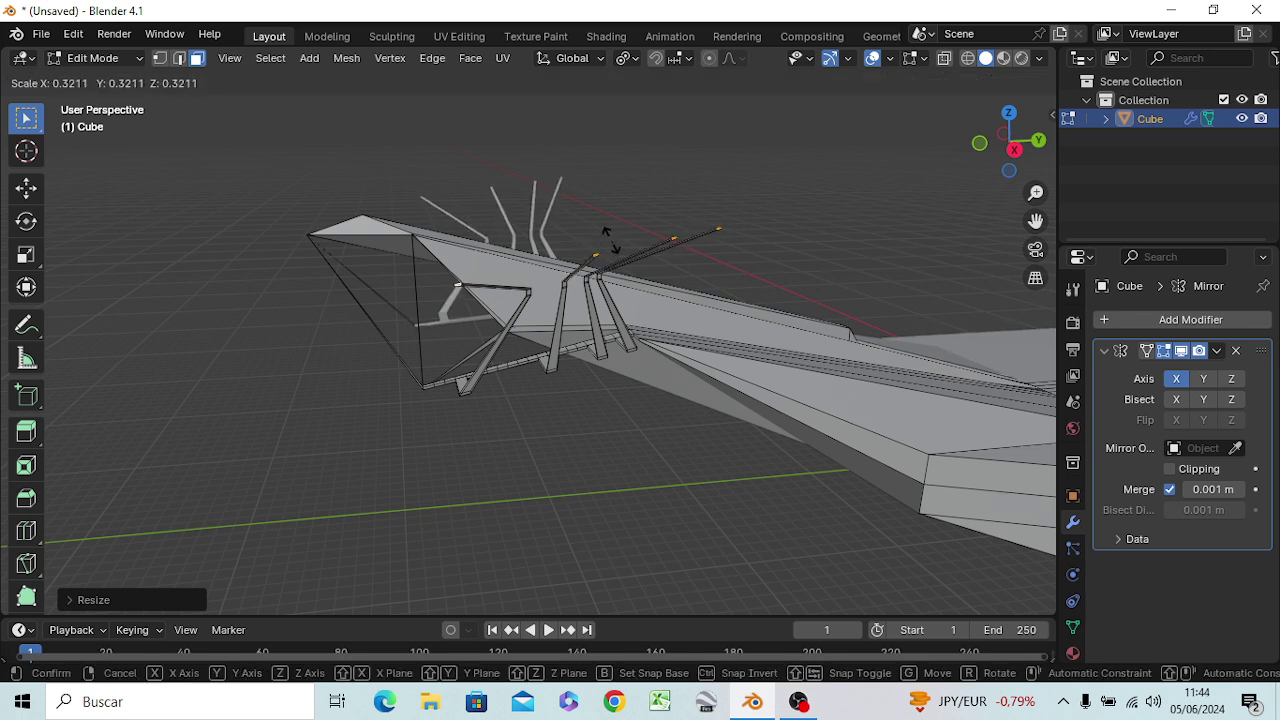
click(607, 237)
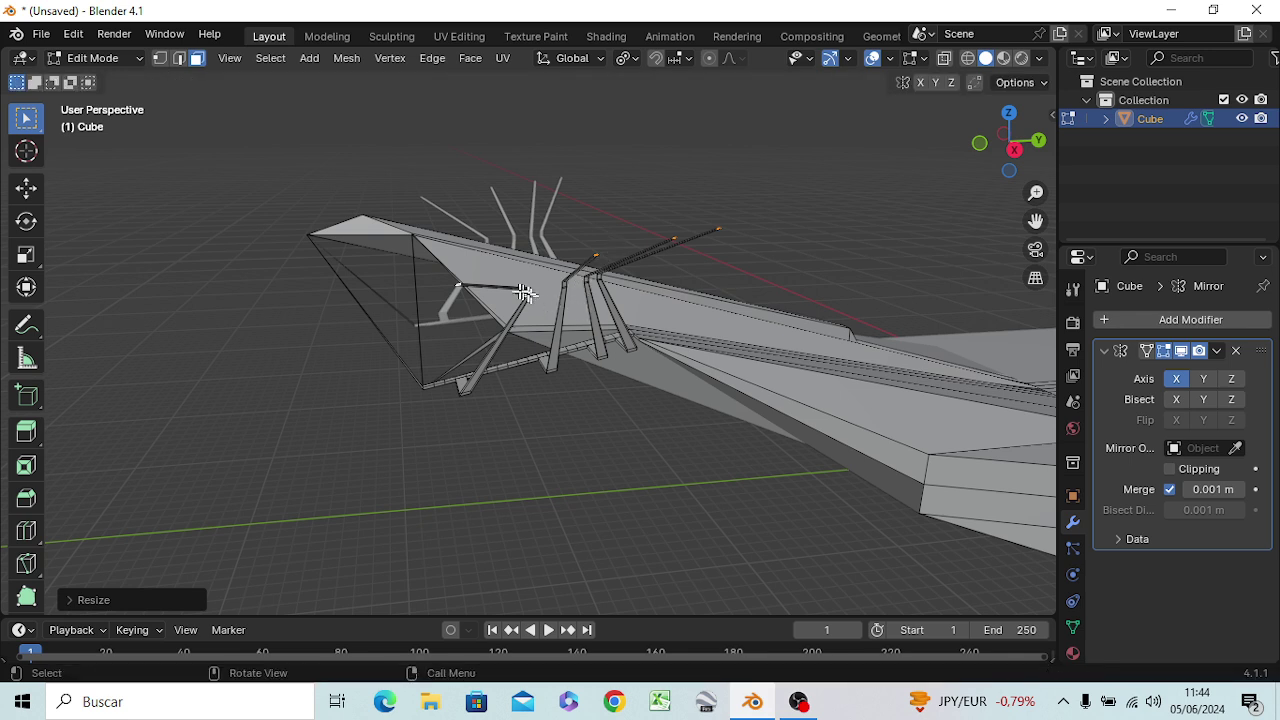
mouse_move(517, 281)
mouse_down()
mouse_move(546, 299)
mouse_move(580, 288)
mouse_up()
Clear the selection and orbit and zoom in to look beneath the diagonal beam
key(alt+a)
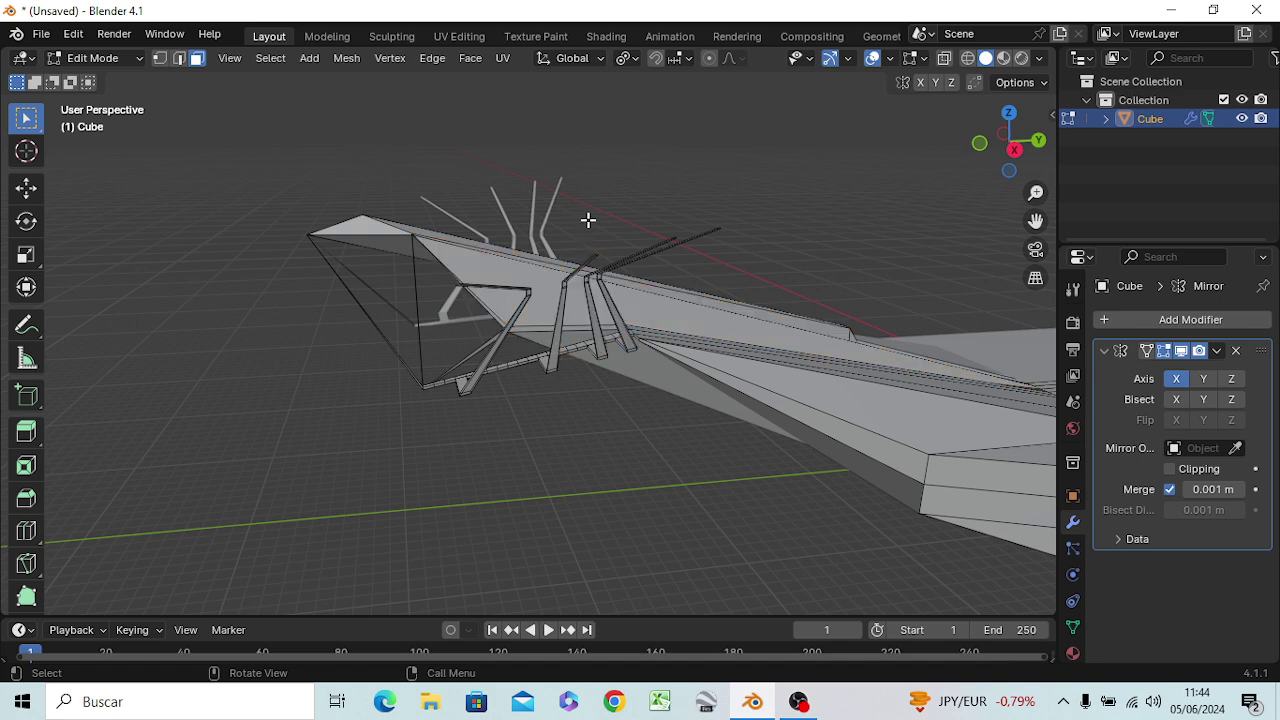
mouse_move(586, 240)
middle_down()
mouse_move(620, 392)
mouse_move(670, 361)
mouse_move(594, 337)
mouse_move(587, 354)
middle_up()
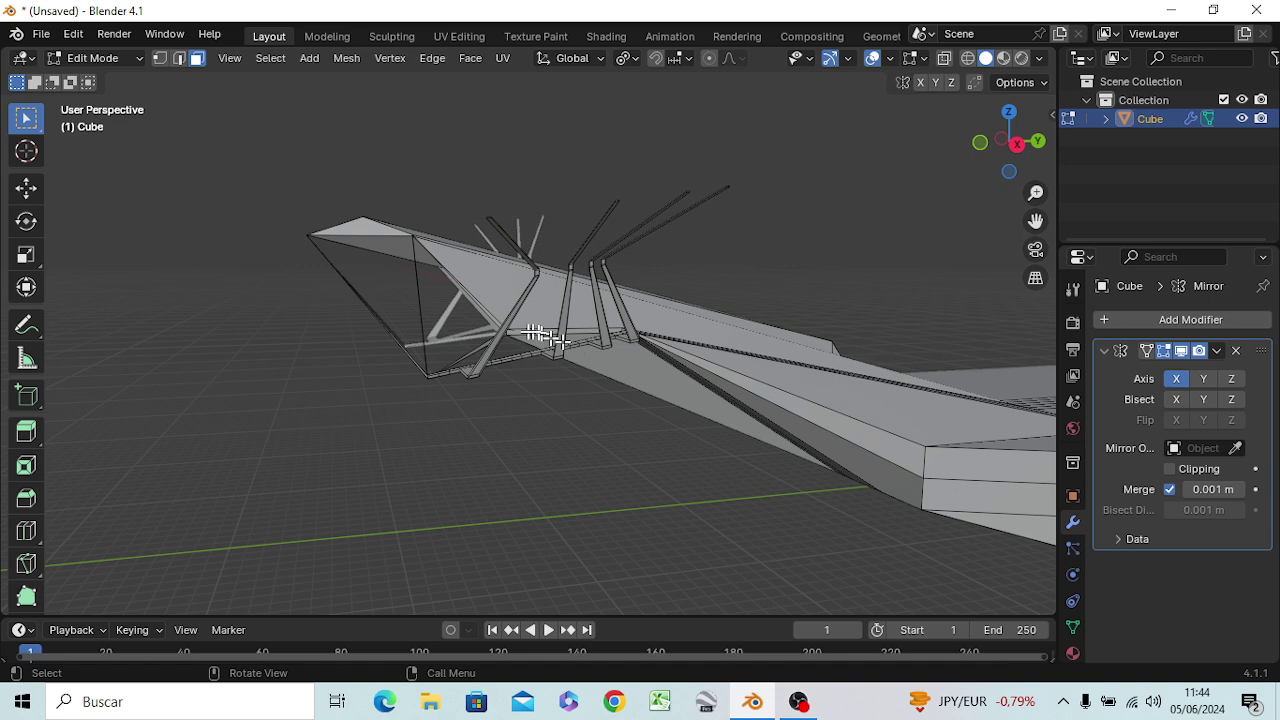
mouse_move(493, 317)
middle_down()
mouse_move(563, 349)
mouse_move(600, 314)
mouse_move(537, 314)
mouse_move(543, 303)
mouse_move(597, 334)
mouse_move(567, 376)
mouse_move(548, 370)
mouse_move(569, 374)
mouse_move(600, 346)
mouse_move(635, 352)
mouse_move(625, 372)
mouse_move(640, 383)
mouse_move(594, 374)
mouse_move(686, 357)
mouse_move(688, 372)
mouse_move(668, 360)
mouse_move(666, 337)
middle_up()
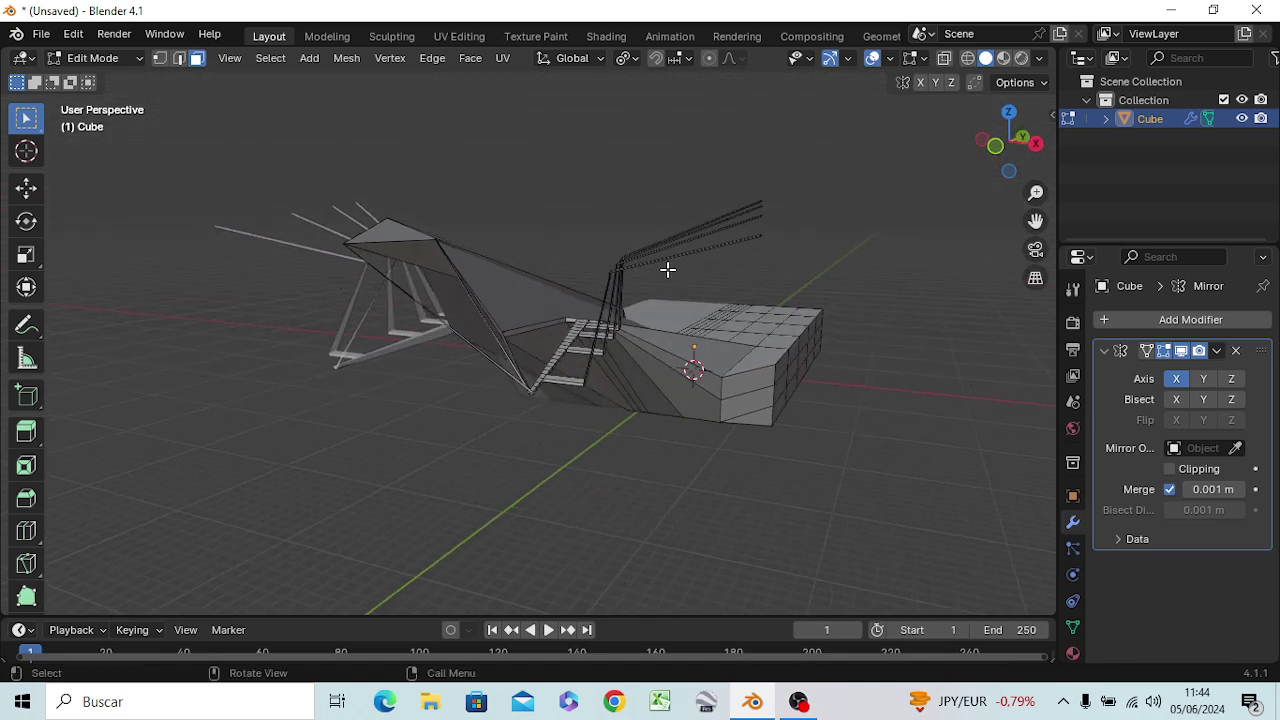
scroll(662, 269, up, 3)
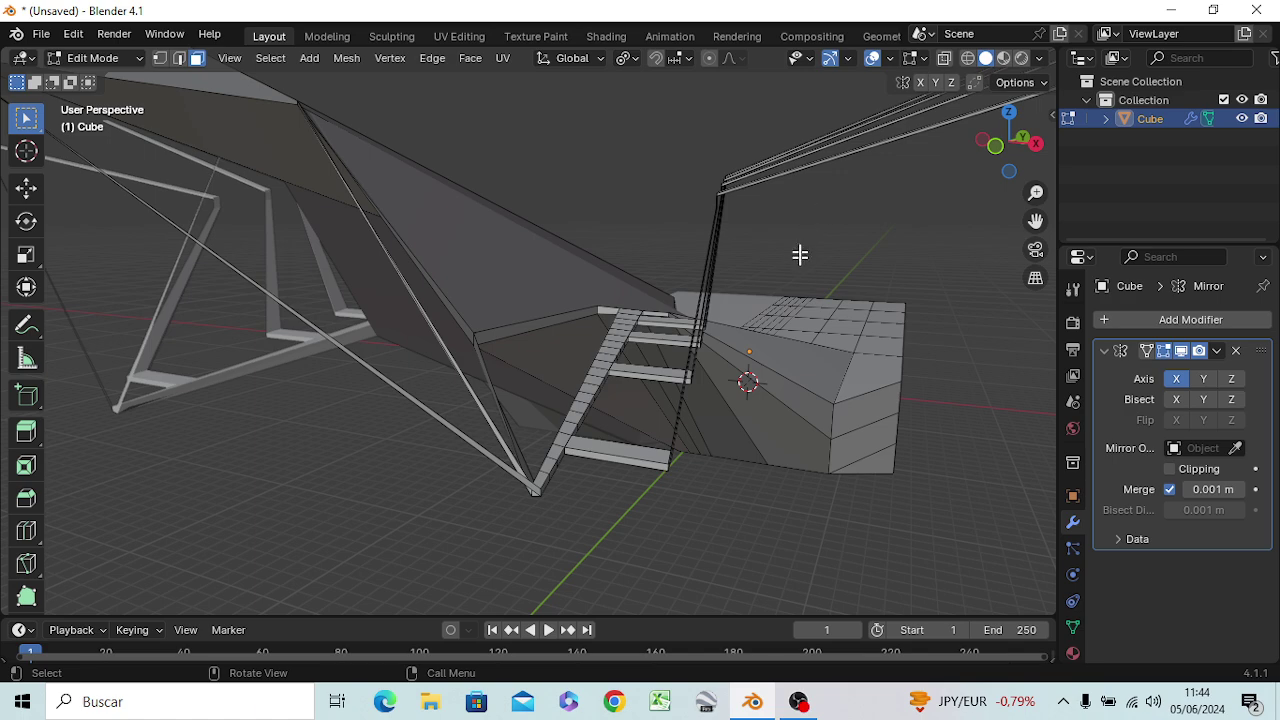
scroll(801, 255, up, 1)
middle_drag(801, 257, 770, 284)
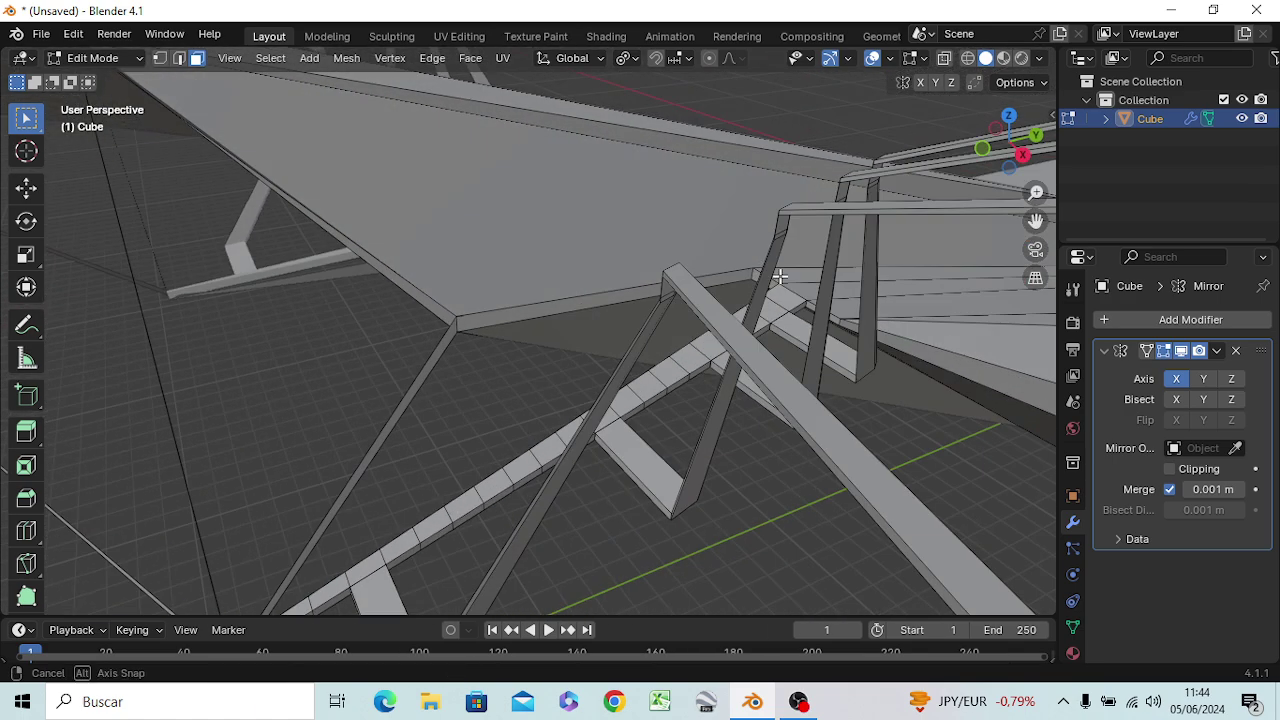
In edge mode, select the diagonal beam edge plus the lower and upper railing edges
click(740, 368)
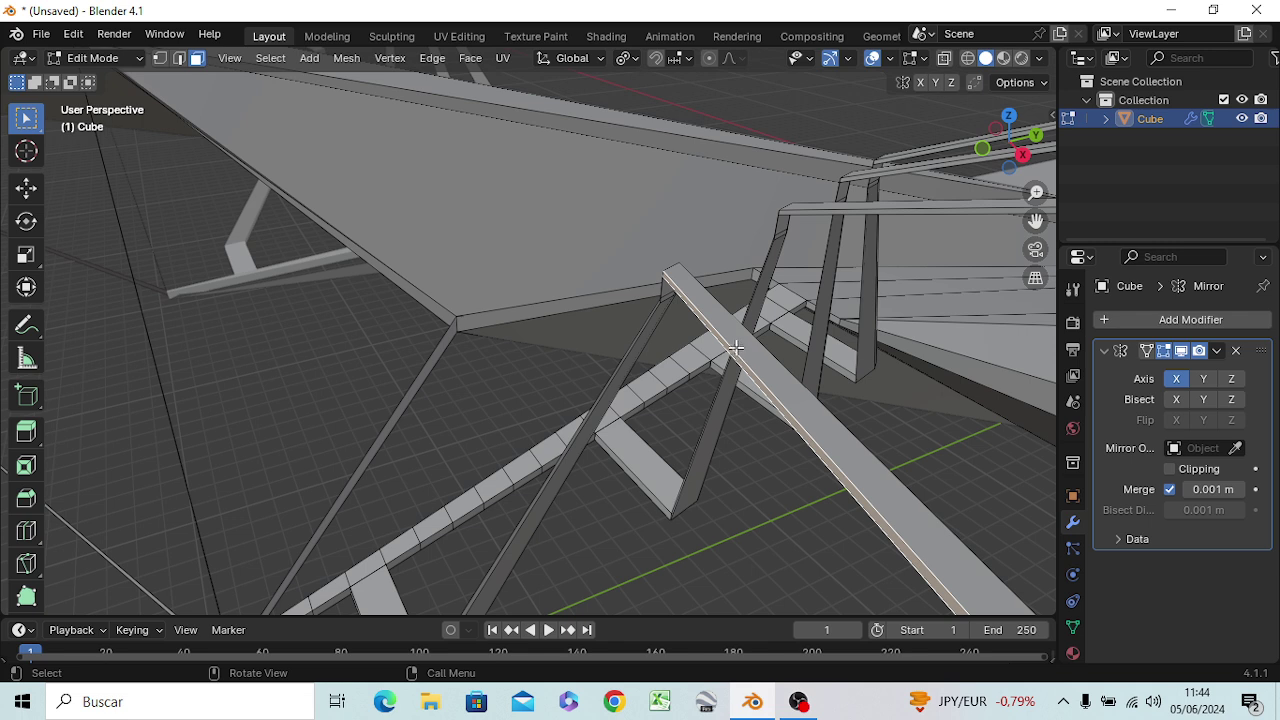
key(2)
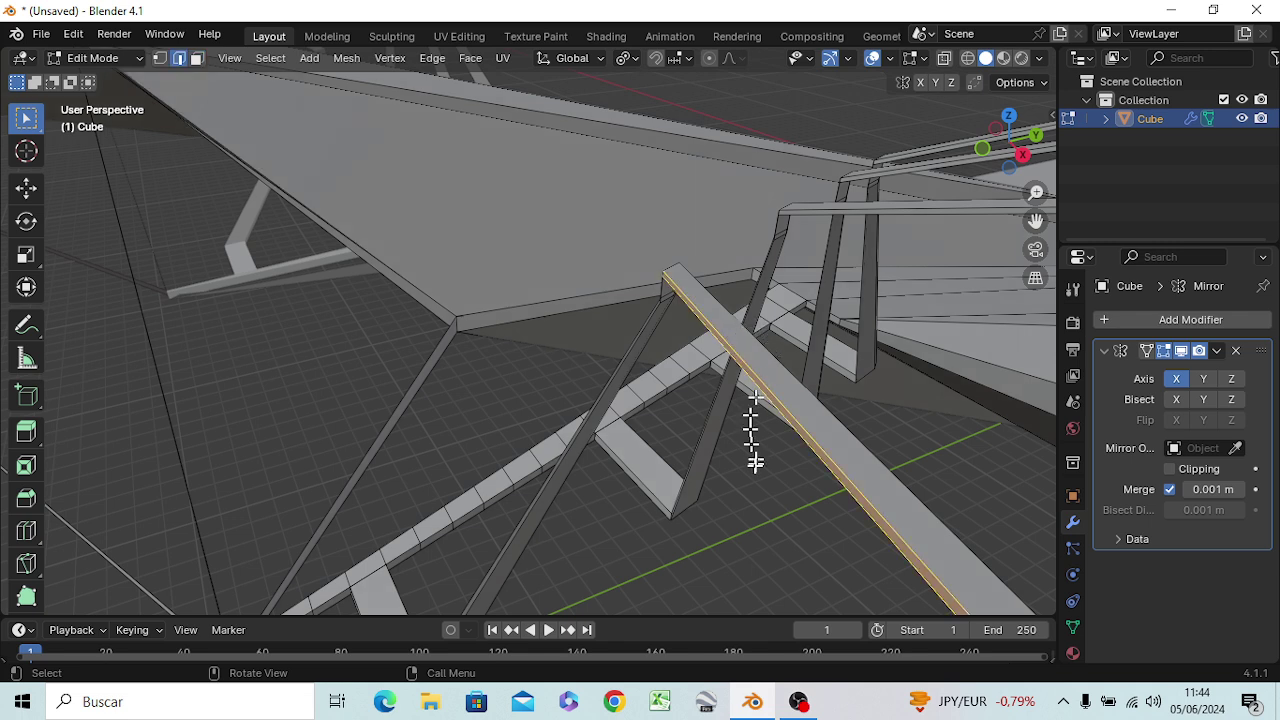
click(760, 477)
shift+click(758, 374)
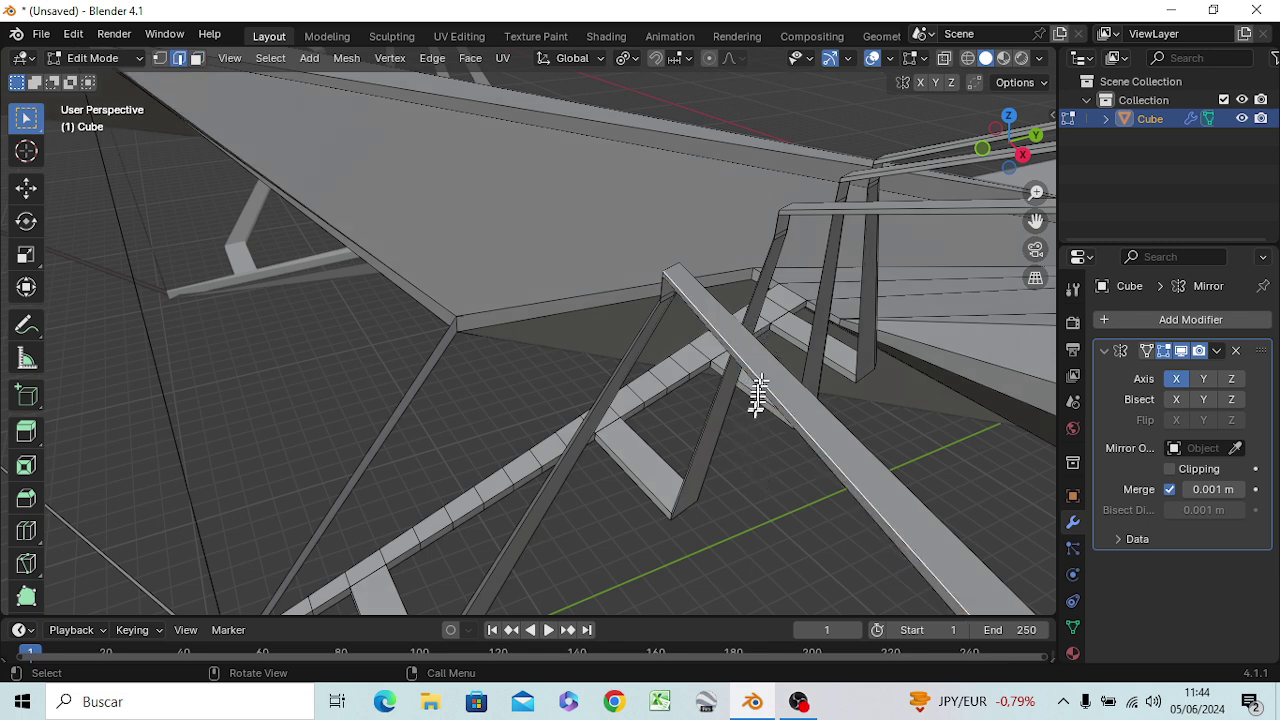
shift+click(902, 207)
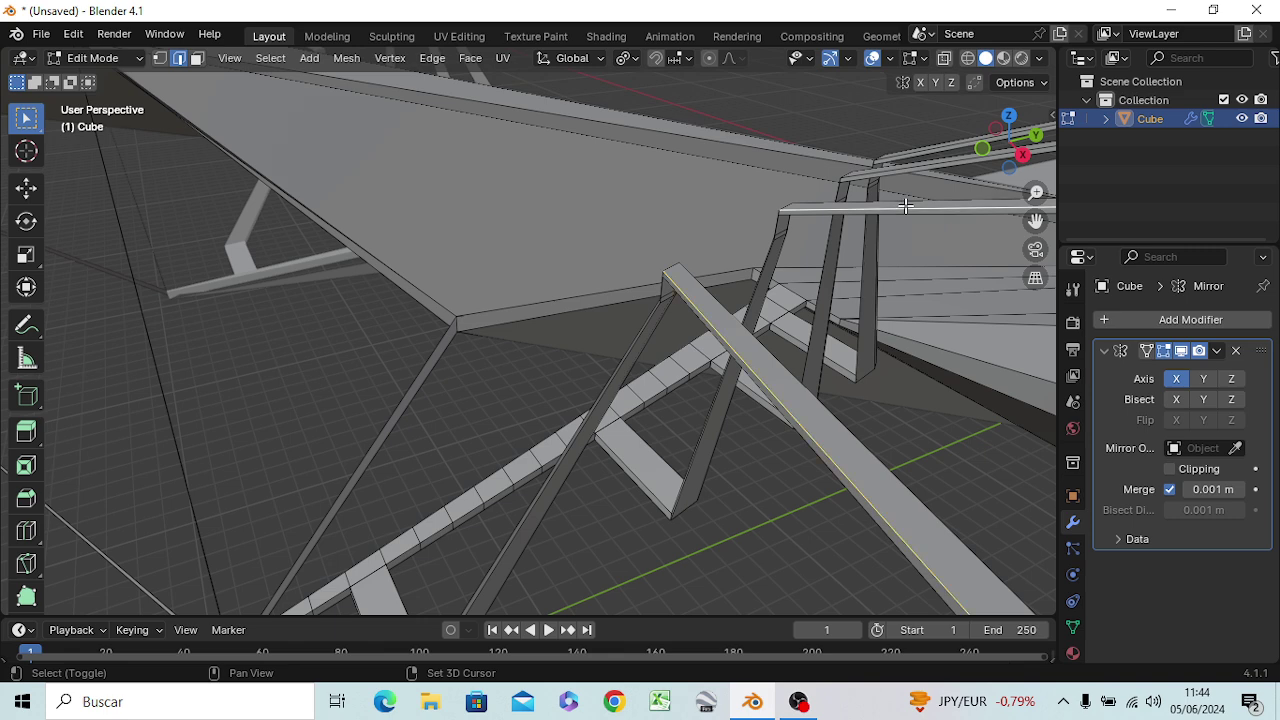
shift+click(921, 164)
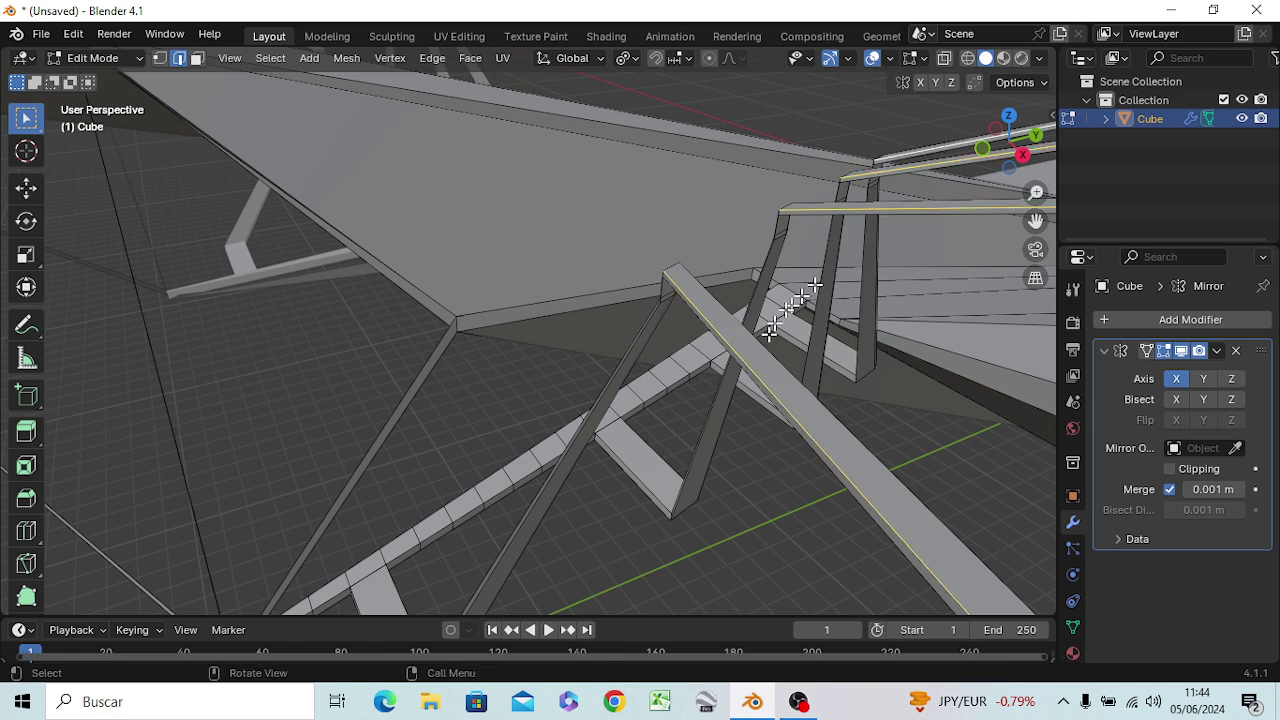
View the model in Right Orthographic and zoom out
middle_drag(772, 330, 725, 323)
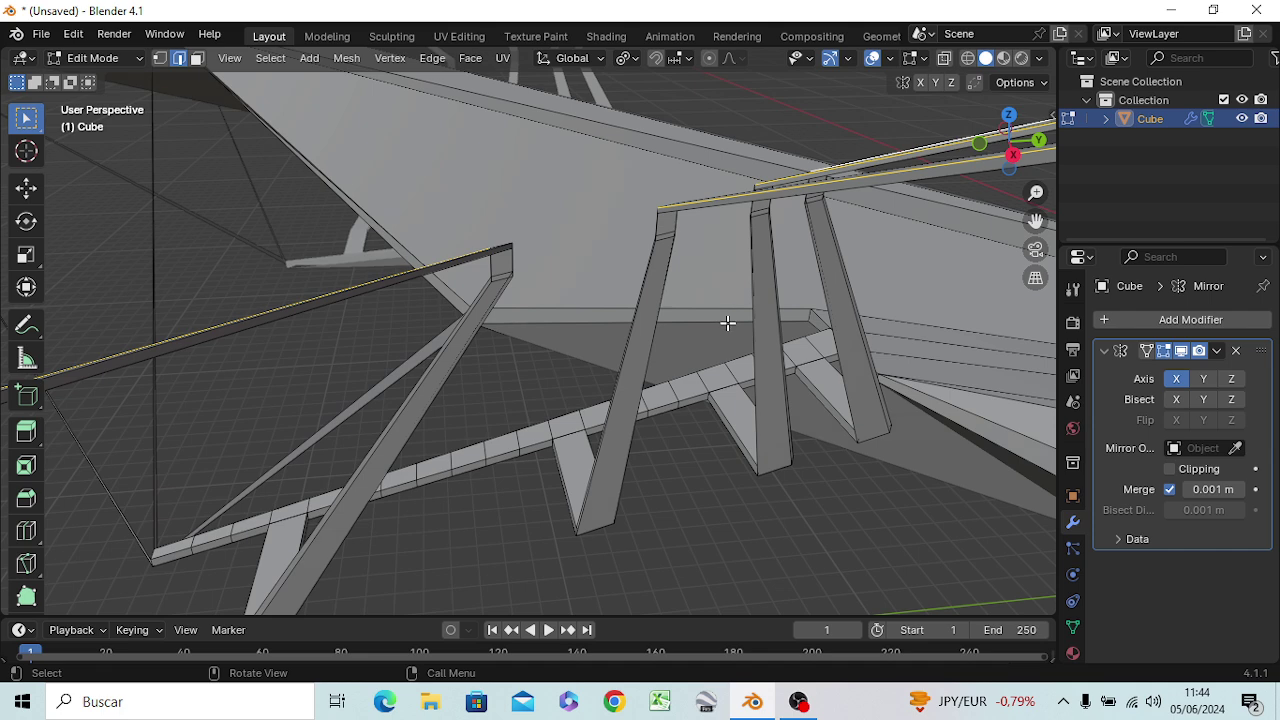
key(KP_3)
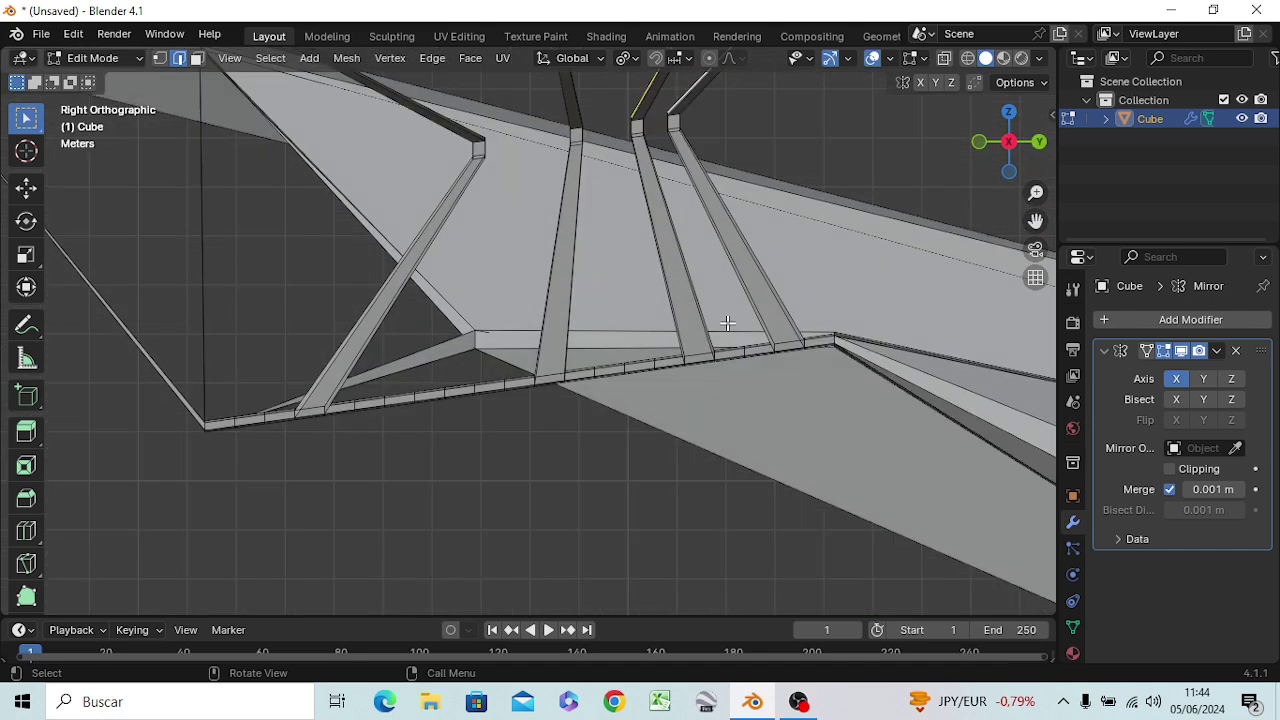
scroll(697, 271, down, 2)
scroll(692, 278, down, 3)
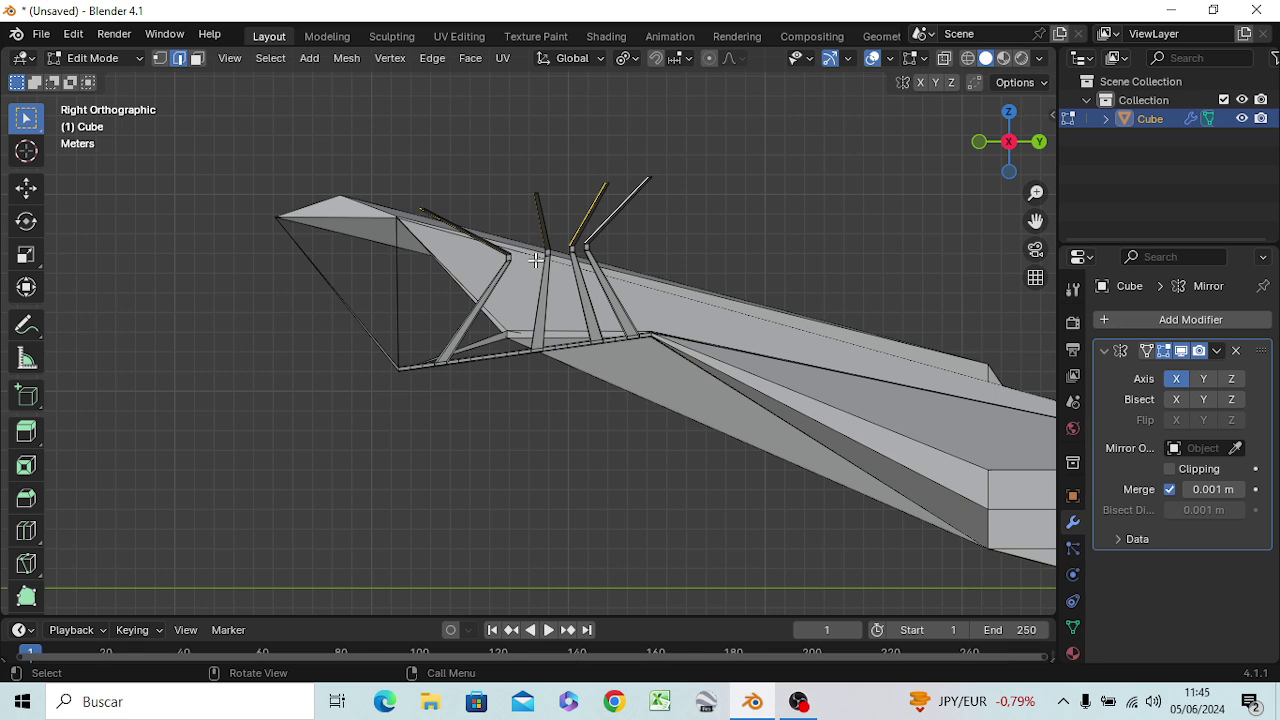
Extrude the selected edges, extend them 4.238 m down along Z, and scale the panels up slightly
key(g)
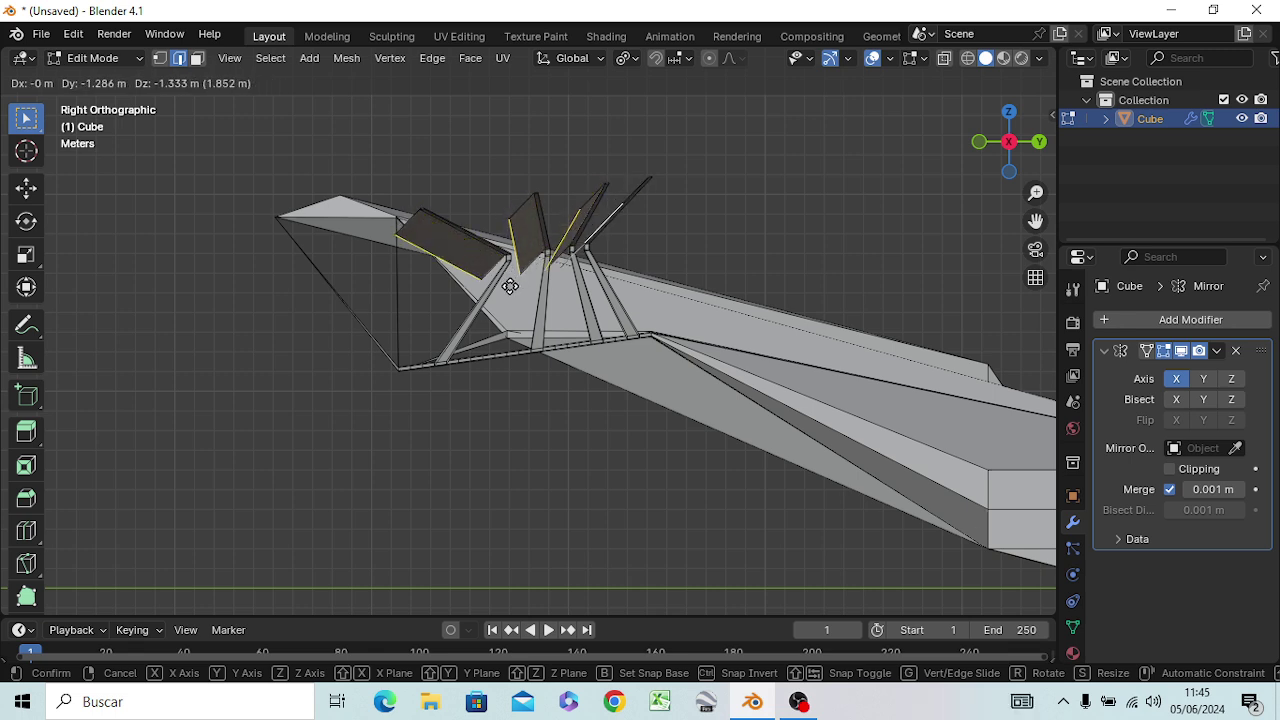
click(511, 288)
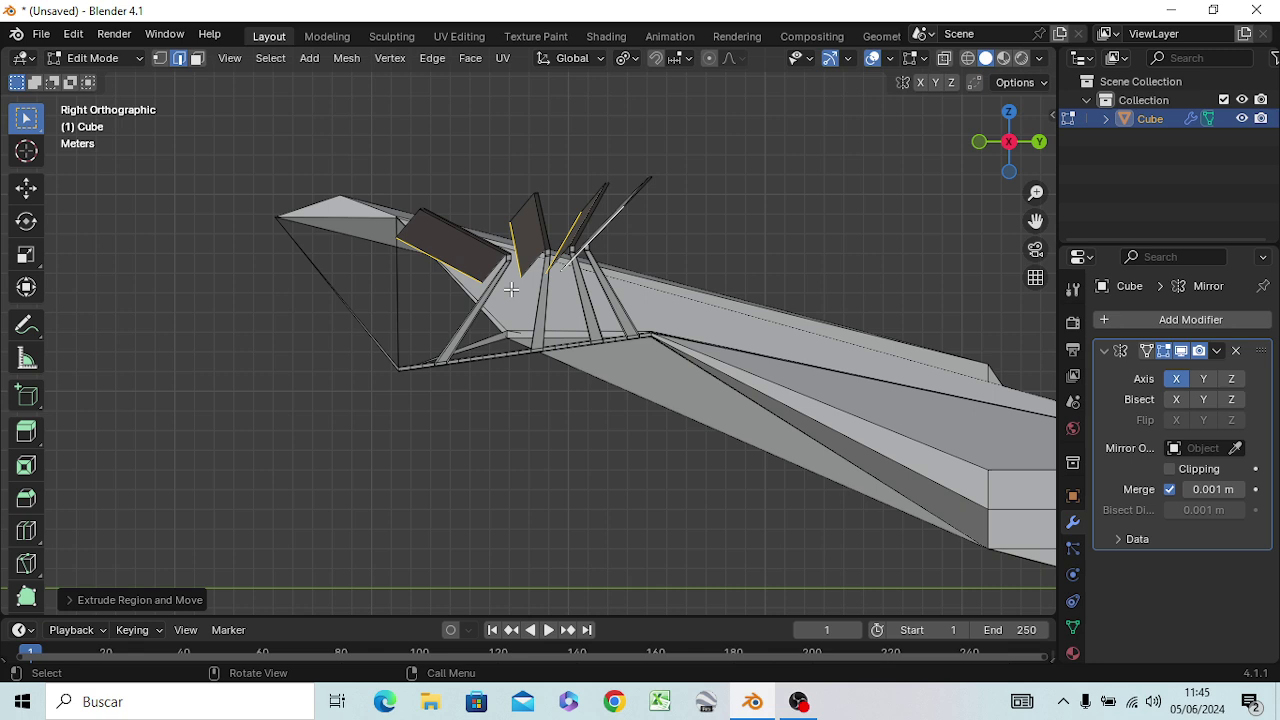
key(g)
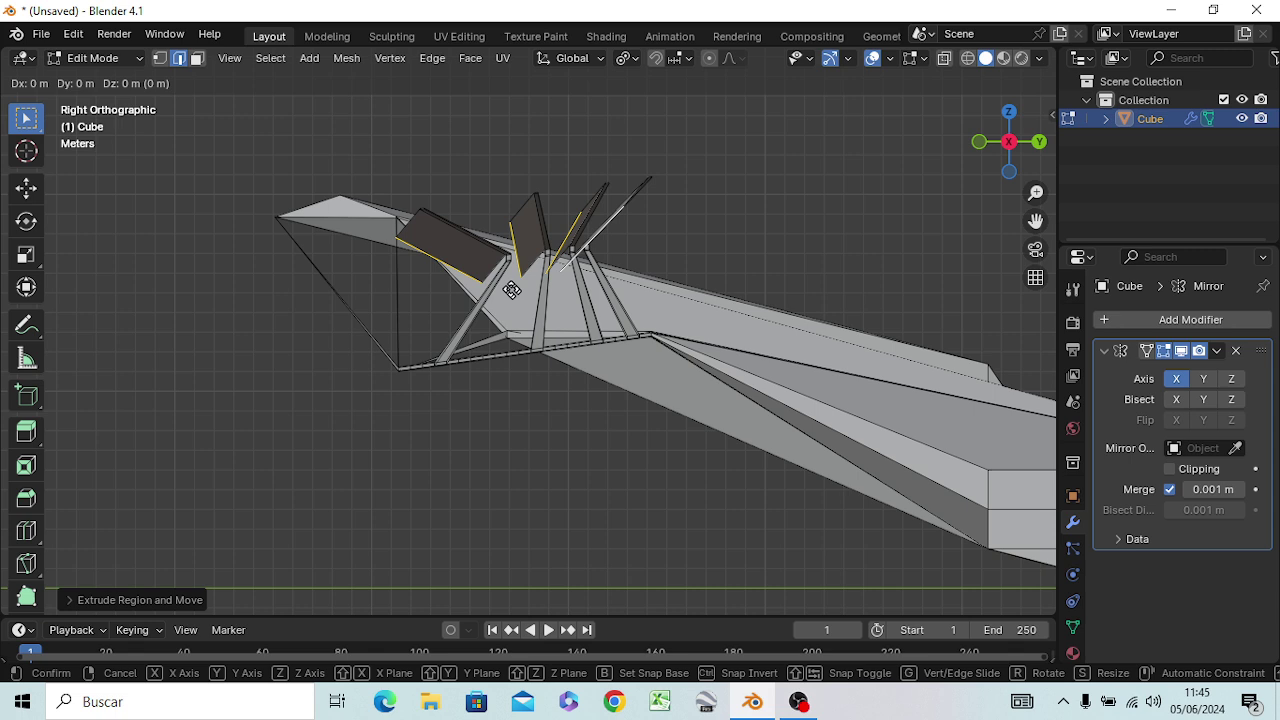
key(z)
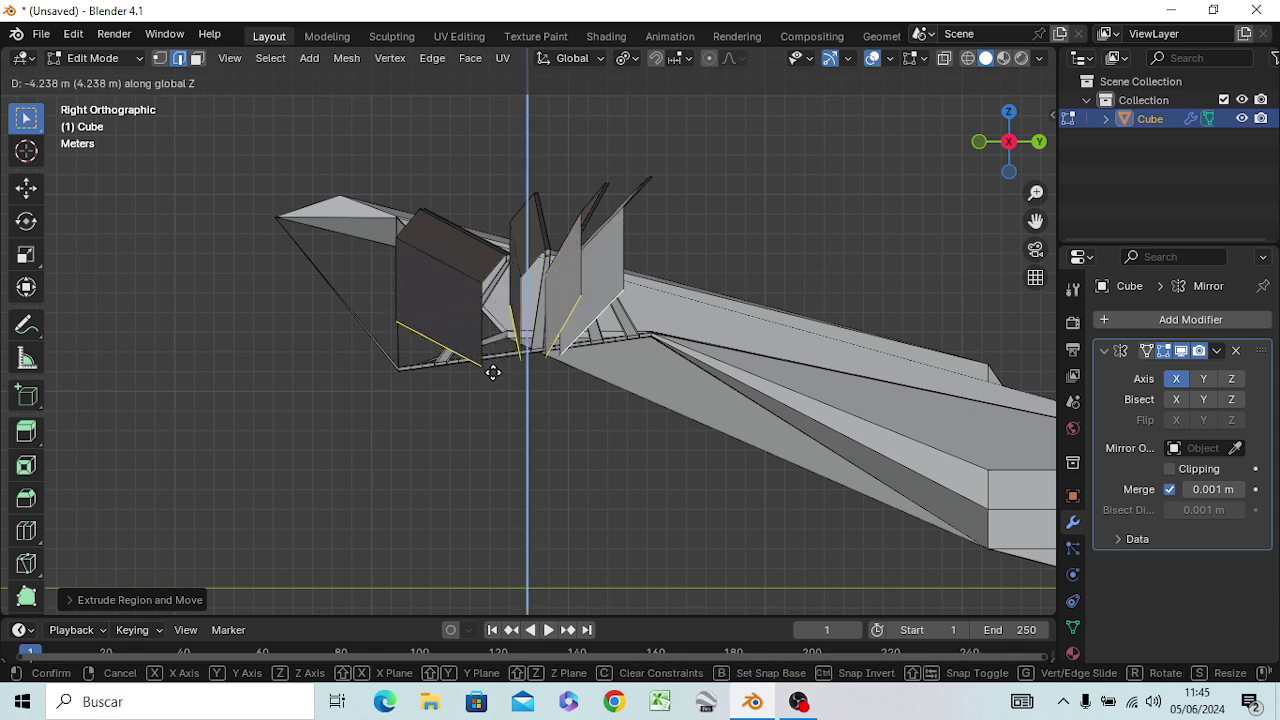
click(460, 366)
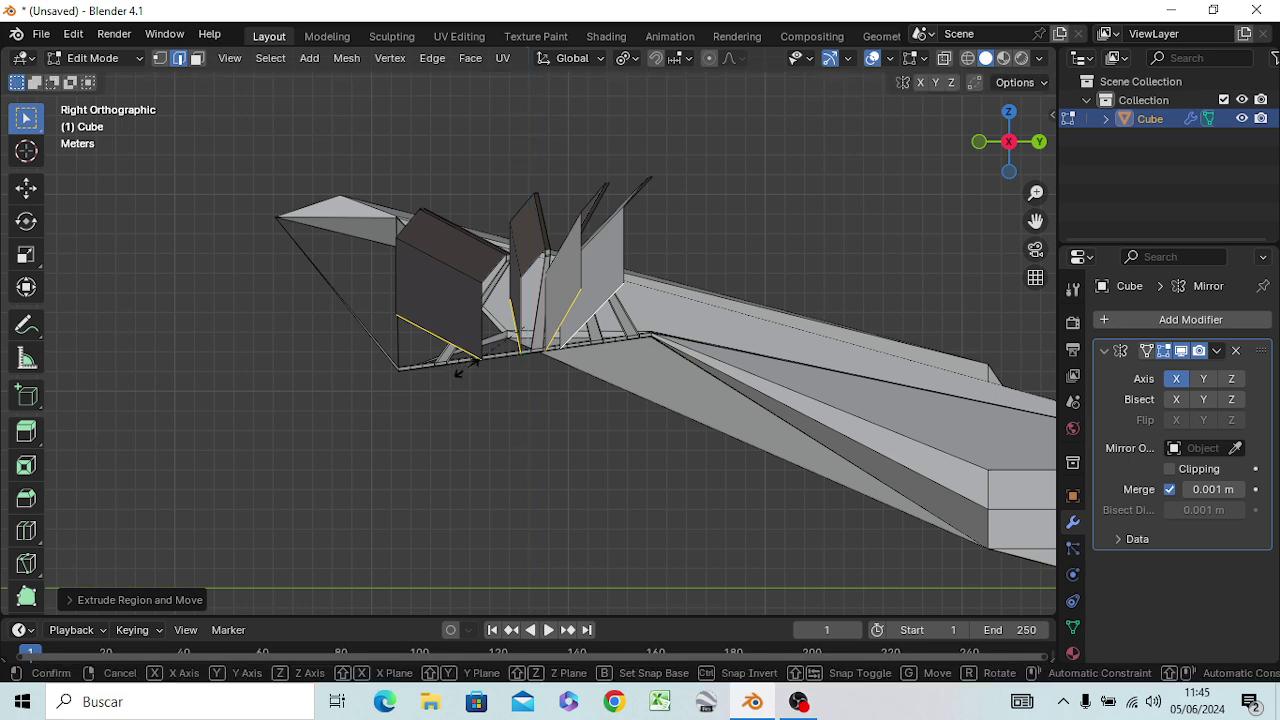
key(s)
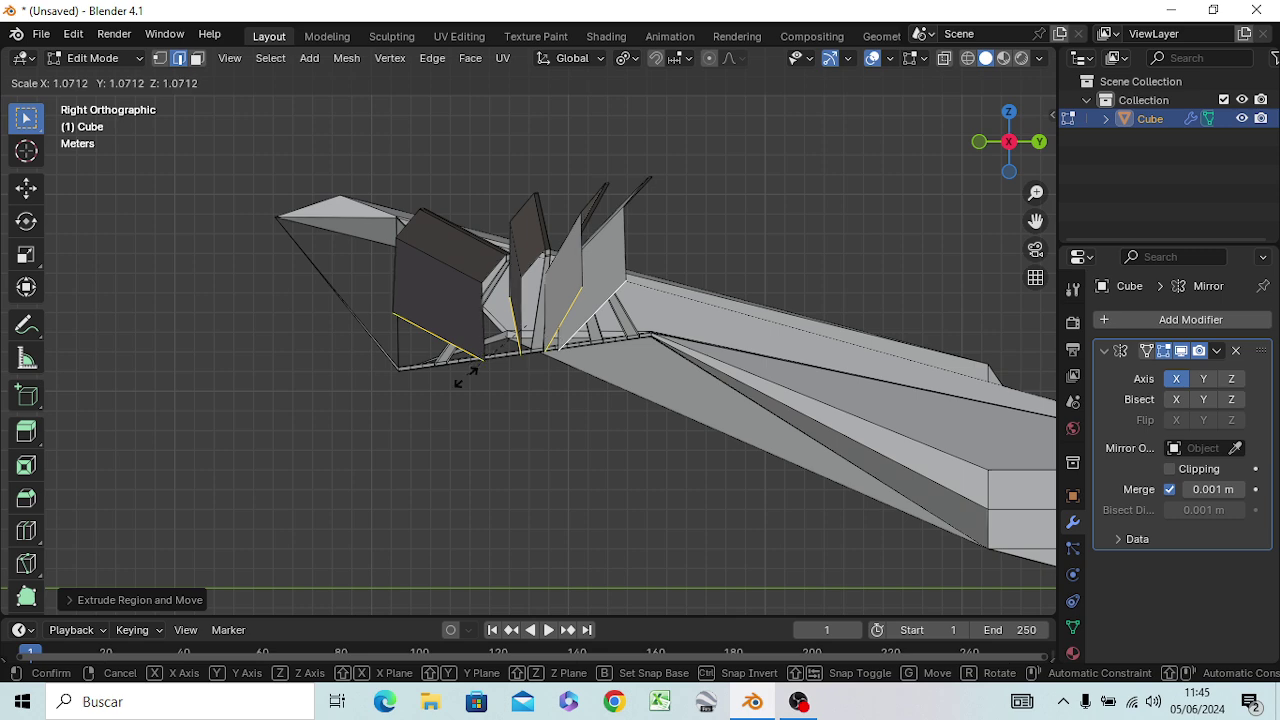
click(444, 393)
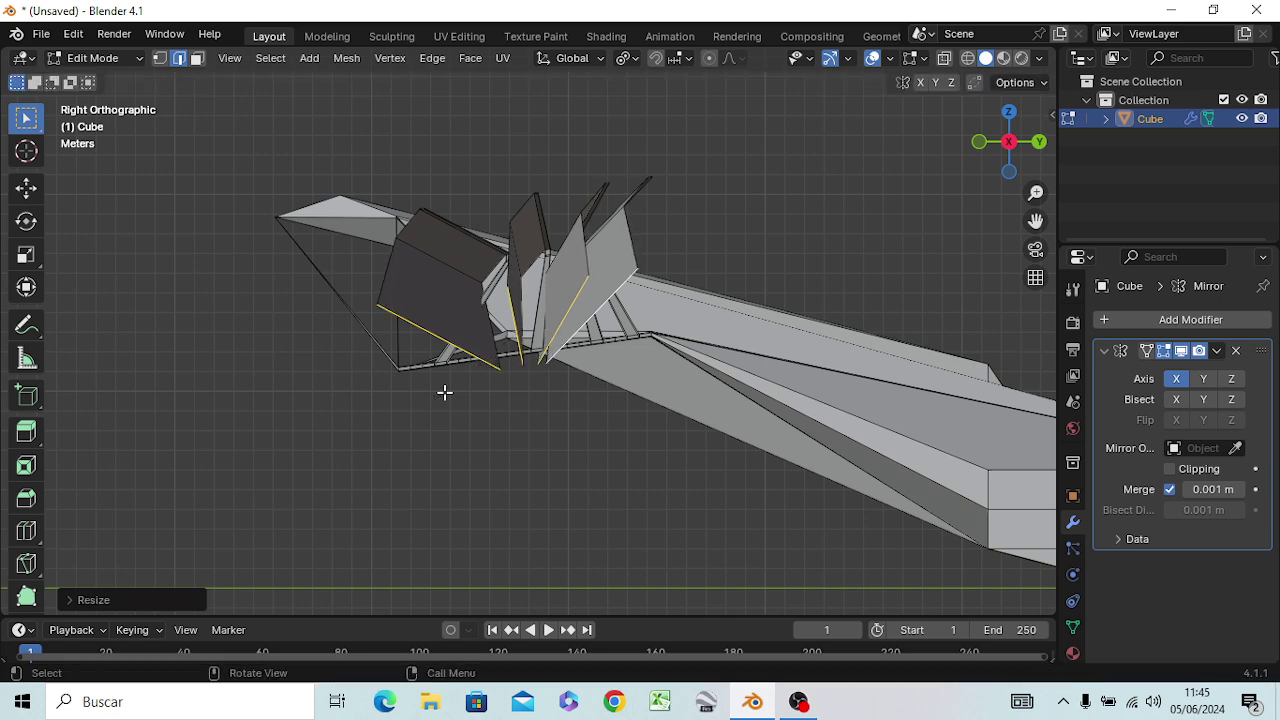
middle_drag(452, 388, 656, 384)
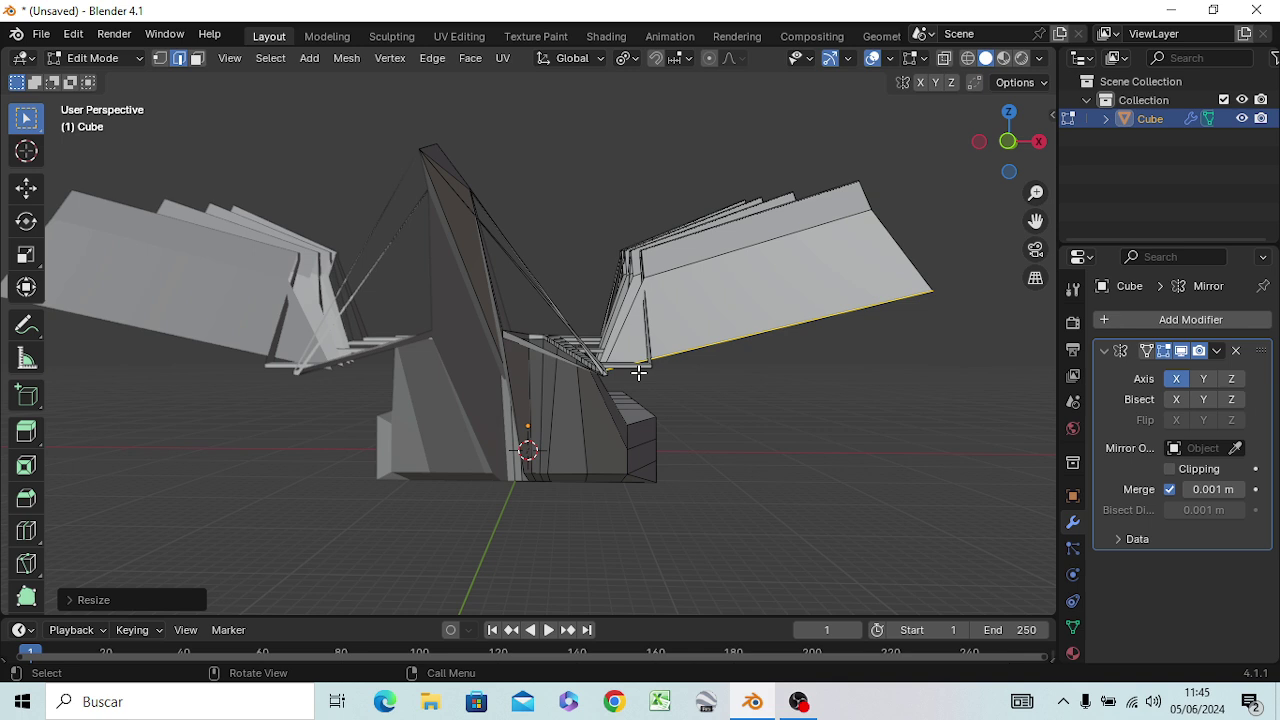
Slide the right wing's outer edge along X and shrink it
key(g)
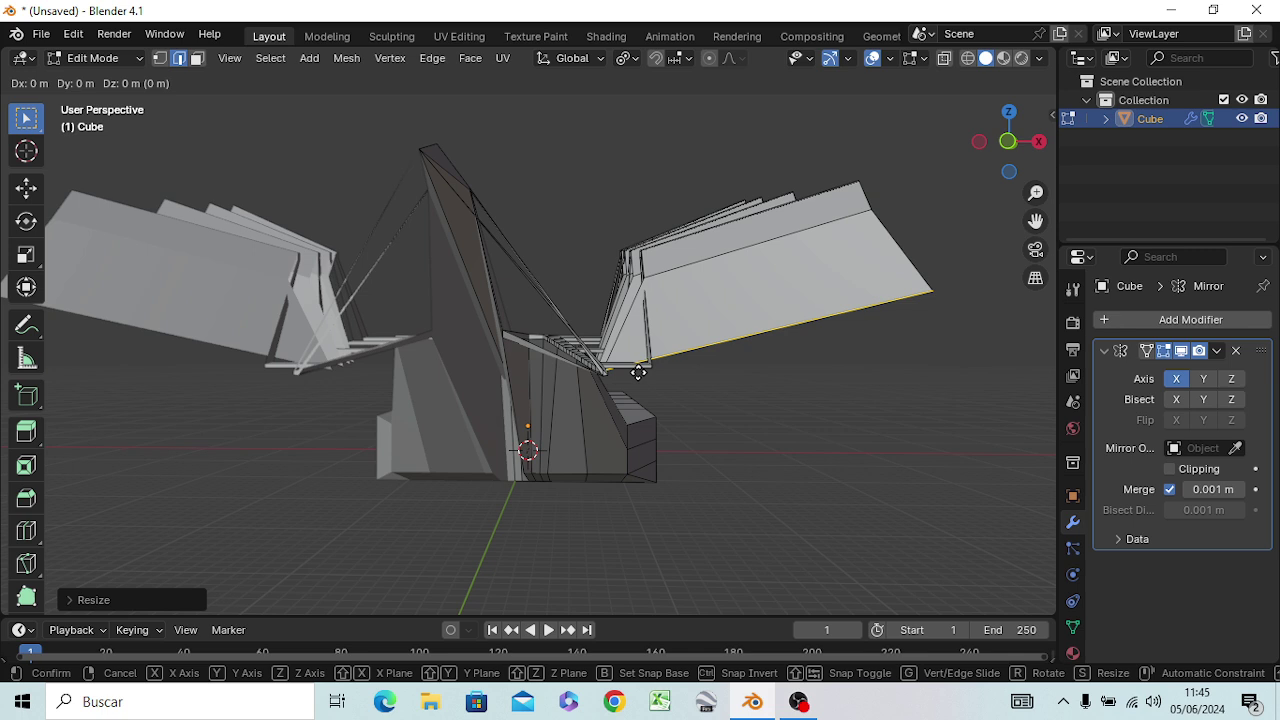
key(x)
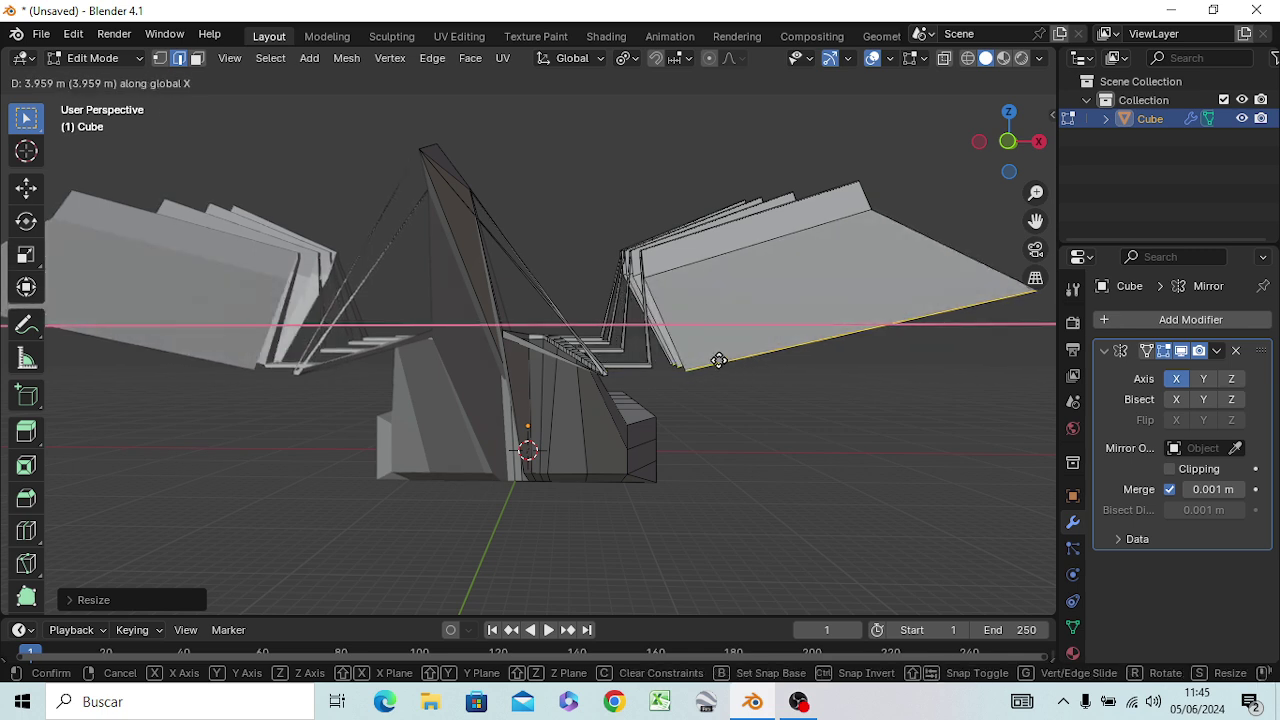
click(721, 357)
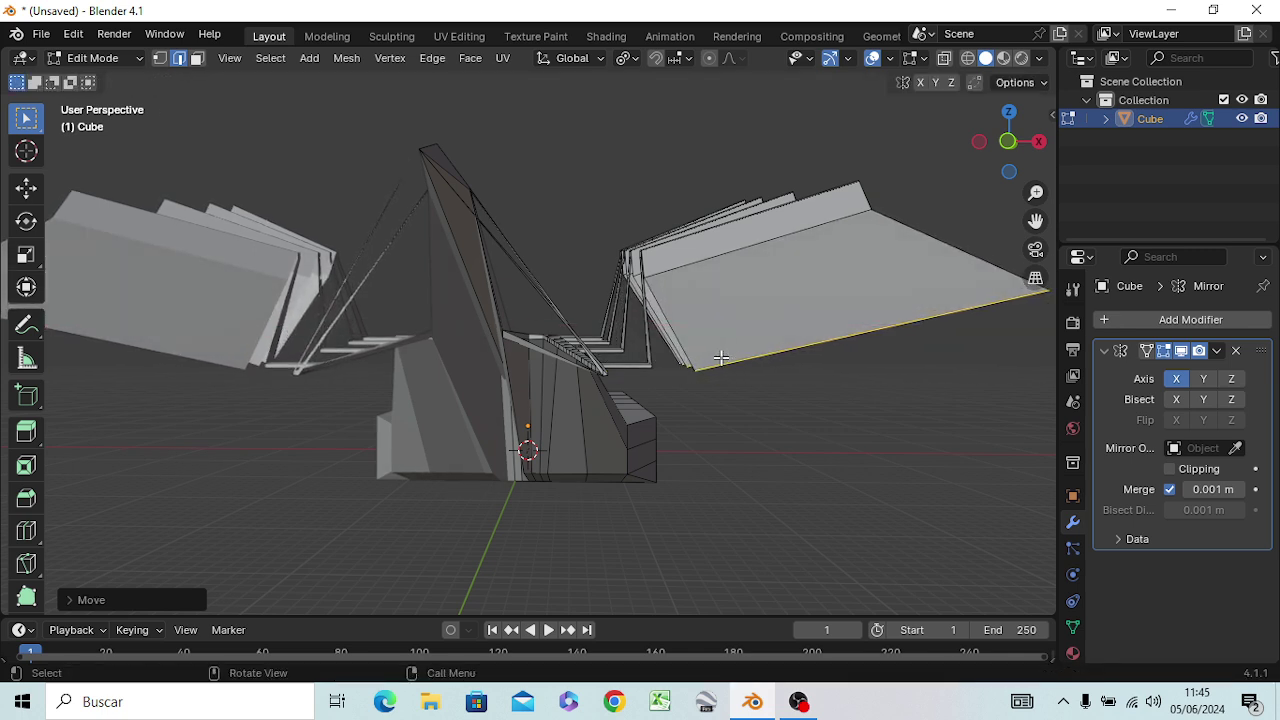
key(s)
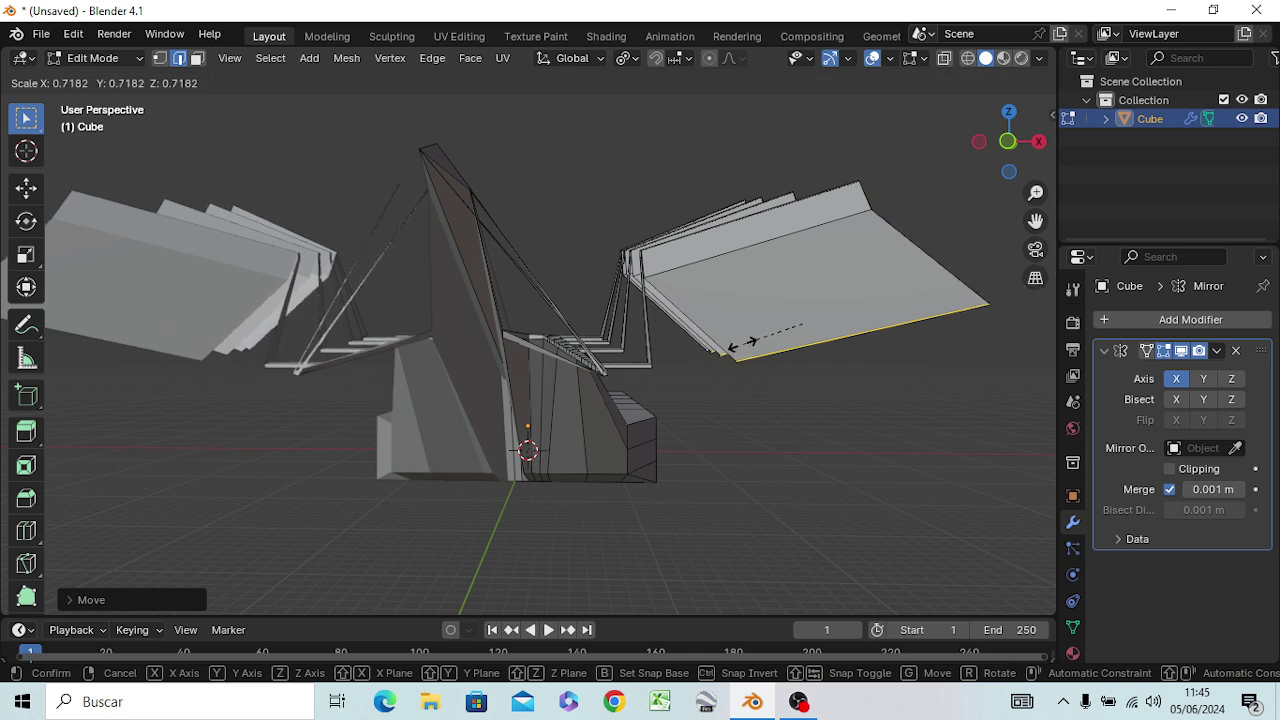
click(752, 340)
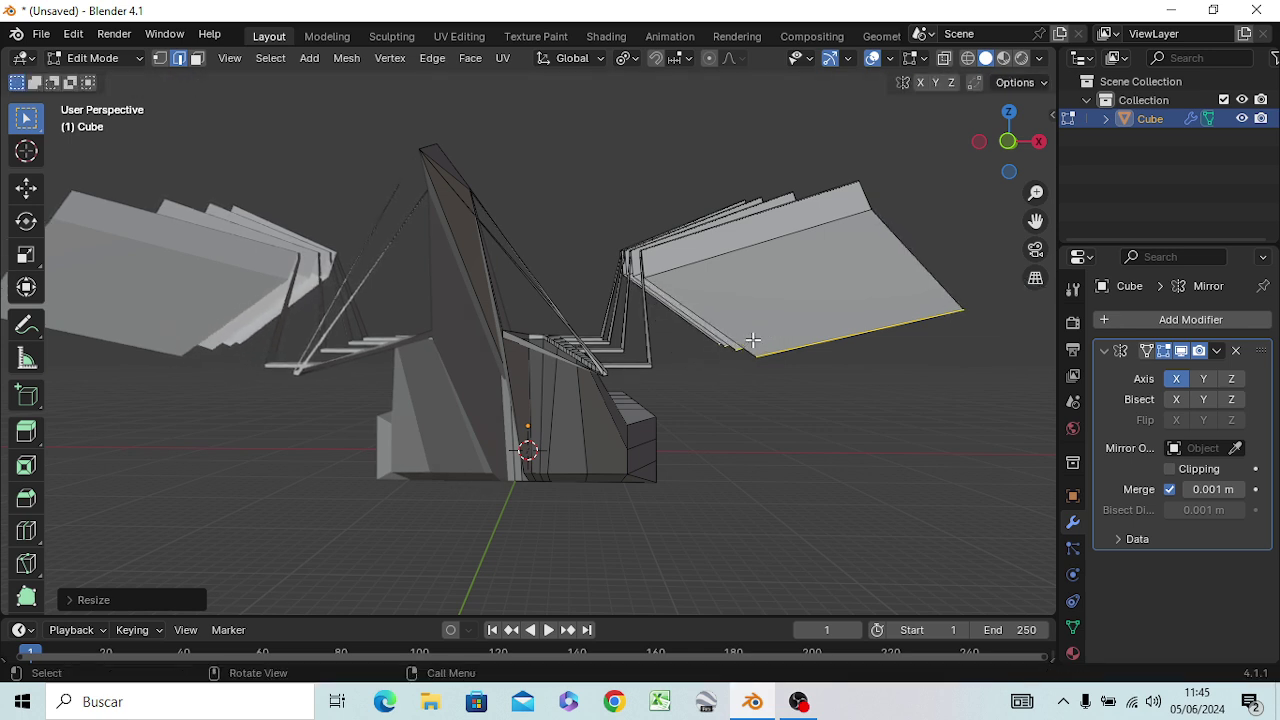
Shift the fins' lower edges along the Y axis
mouse_move(786, 434)
middle_down()
mouse_move(655, 432)
mouse_move(615, 417)
mouse_move(621, 438)
middle_up()
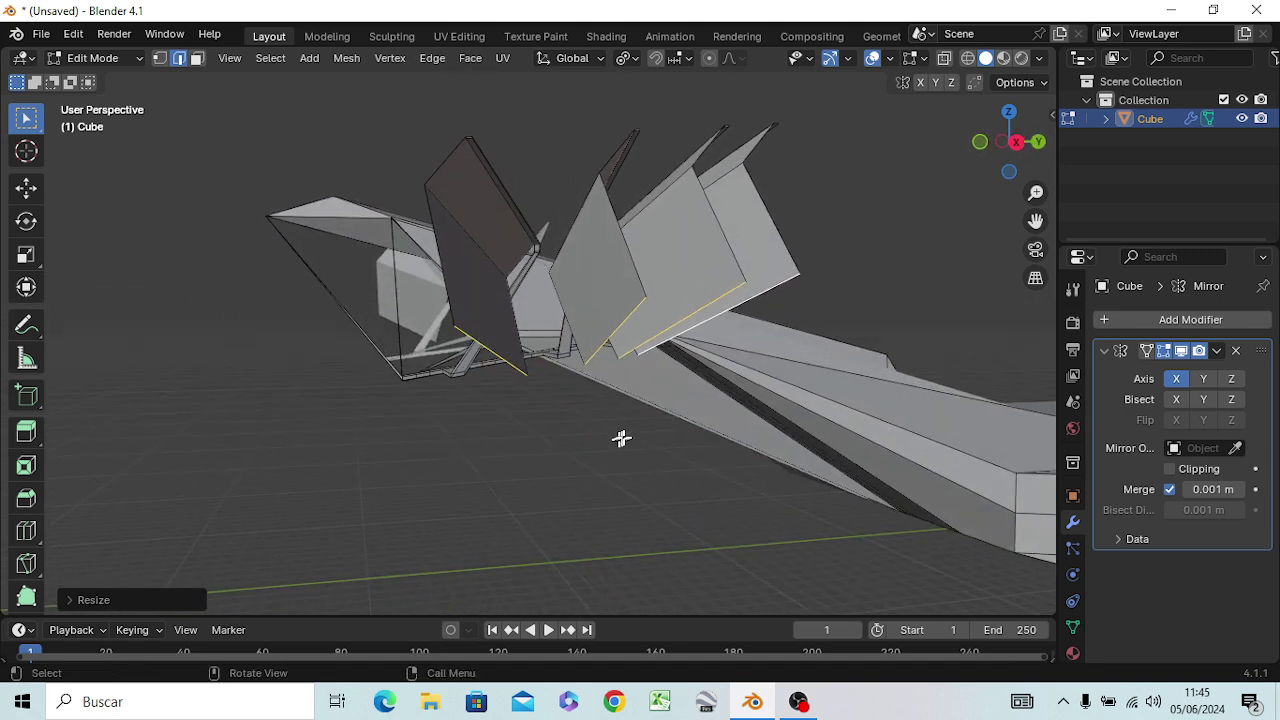
key(g)
key(y)
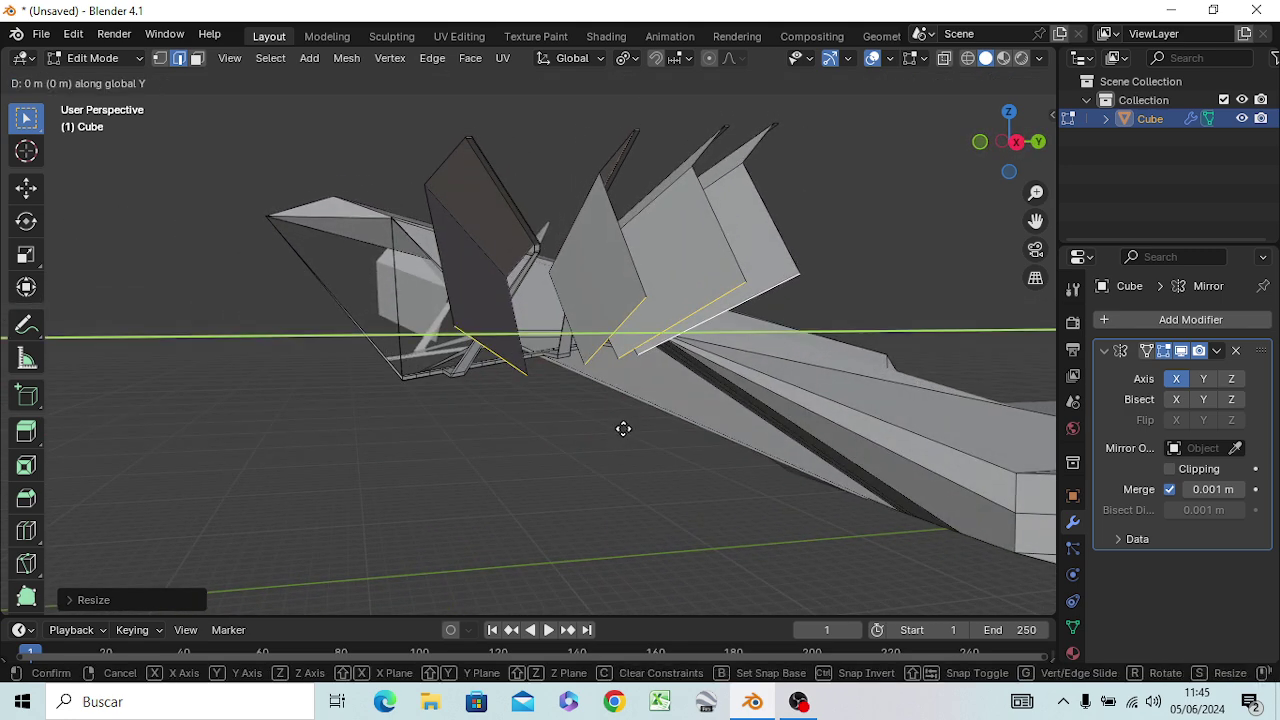
click(563, 425)
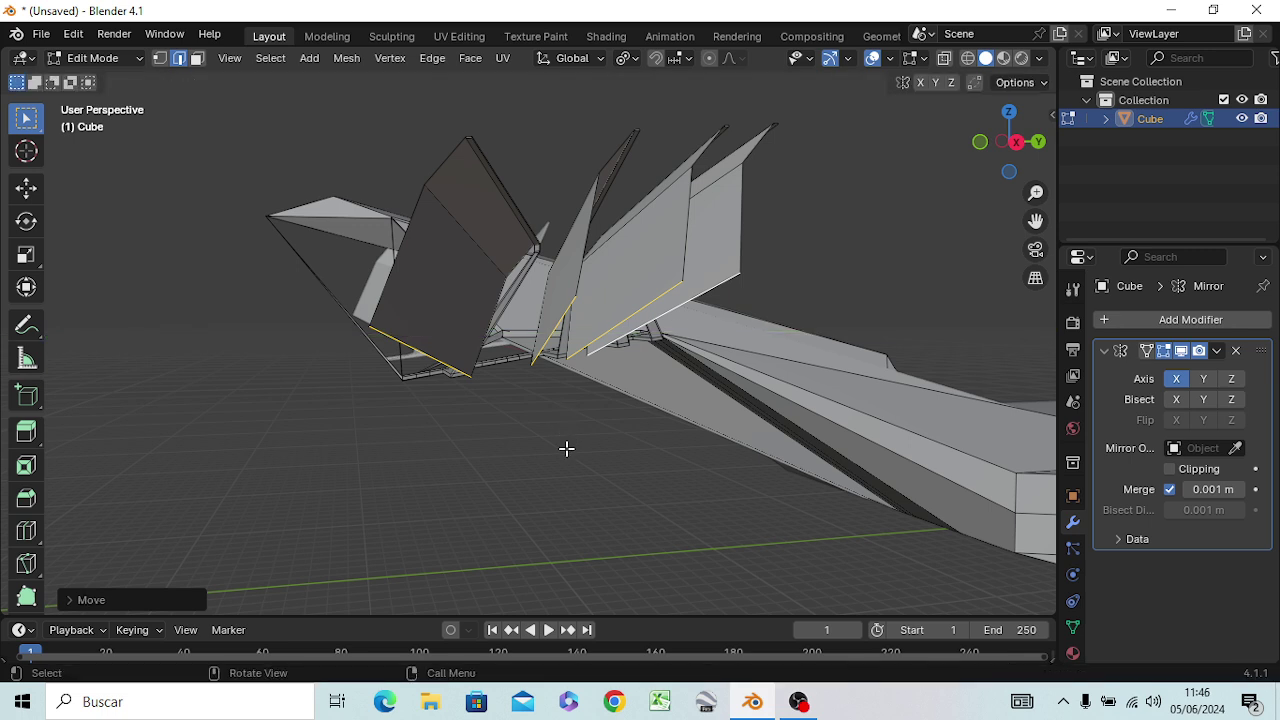
Extrude the fin edges straight down twice, scaling each time to taper them into pointed tips
key(g)
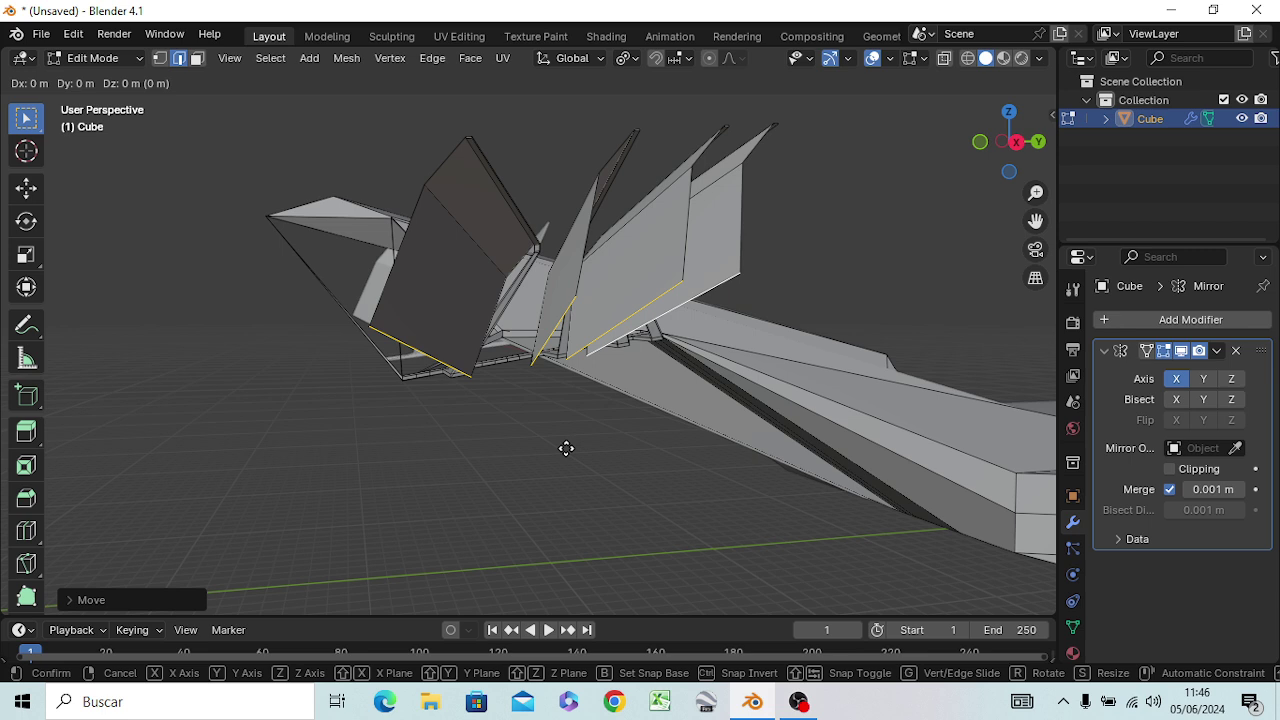
key(z)
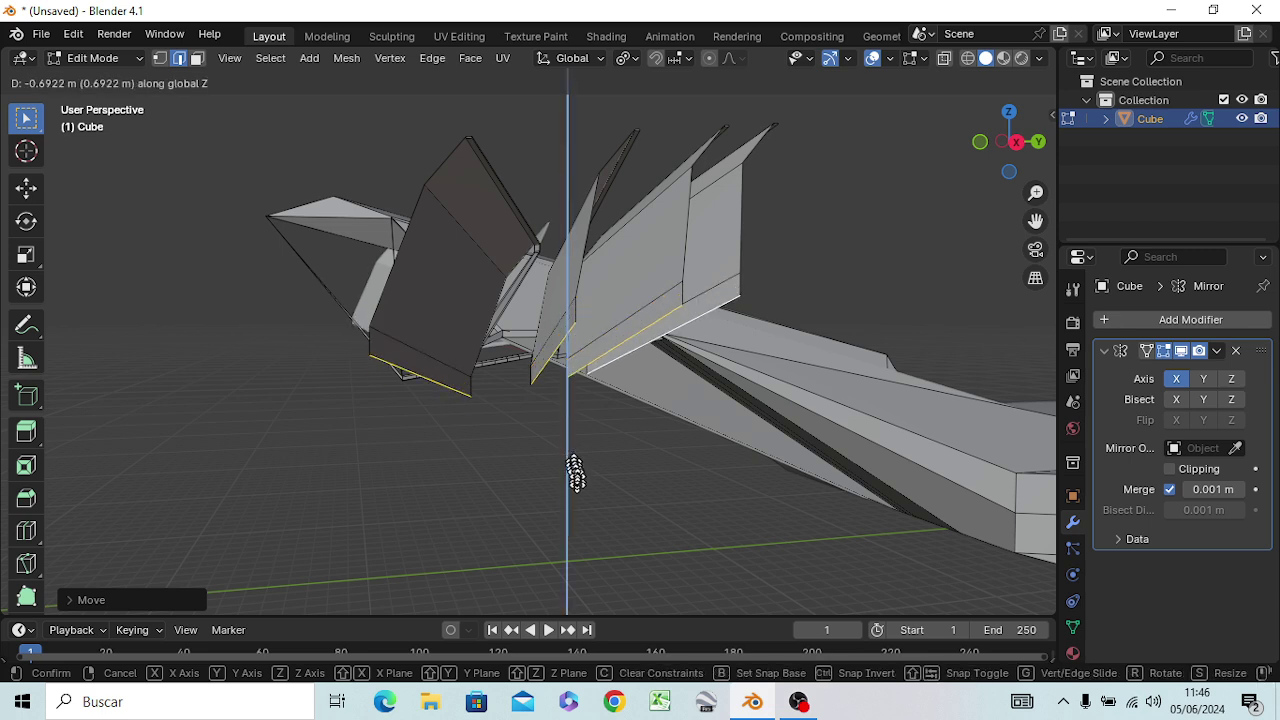
click(580, 512)
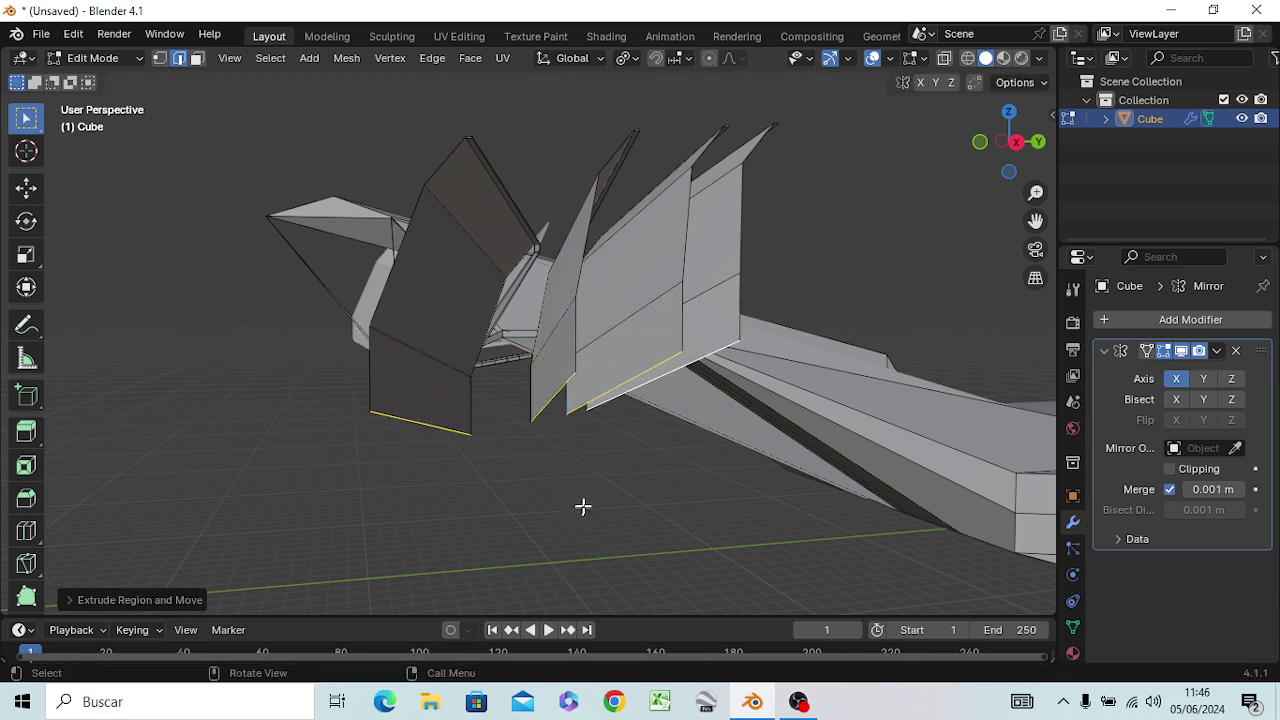
key(s)
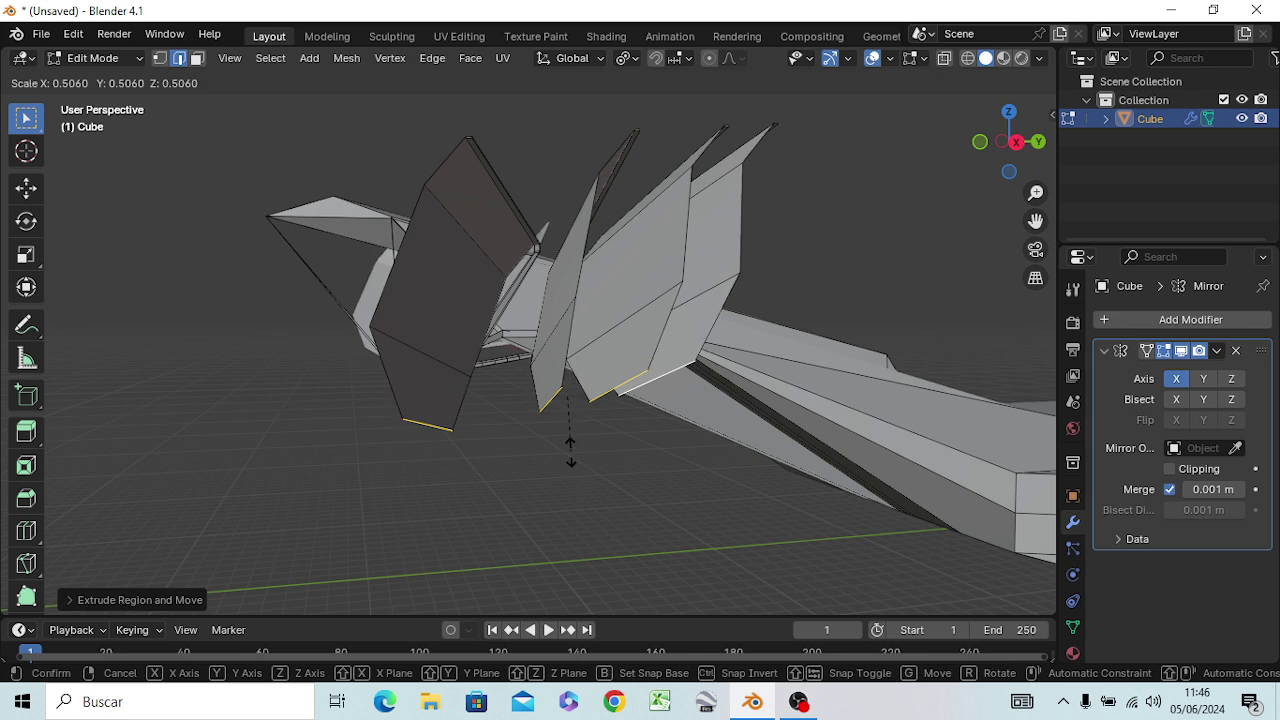
click(570, 450)
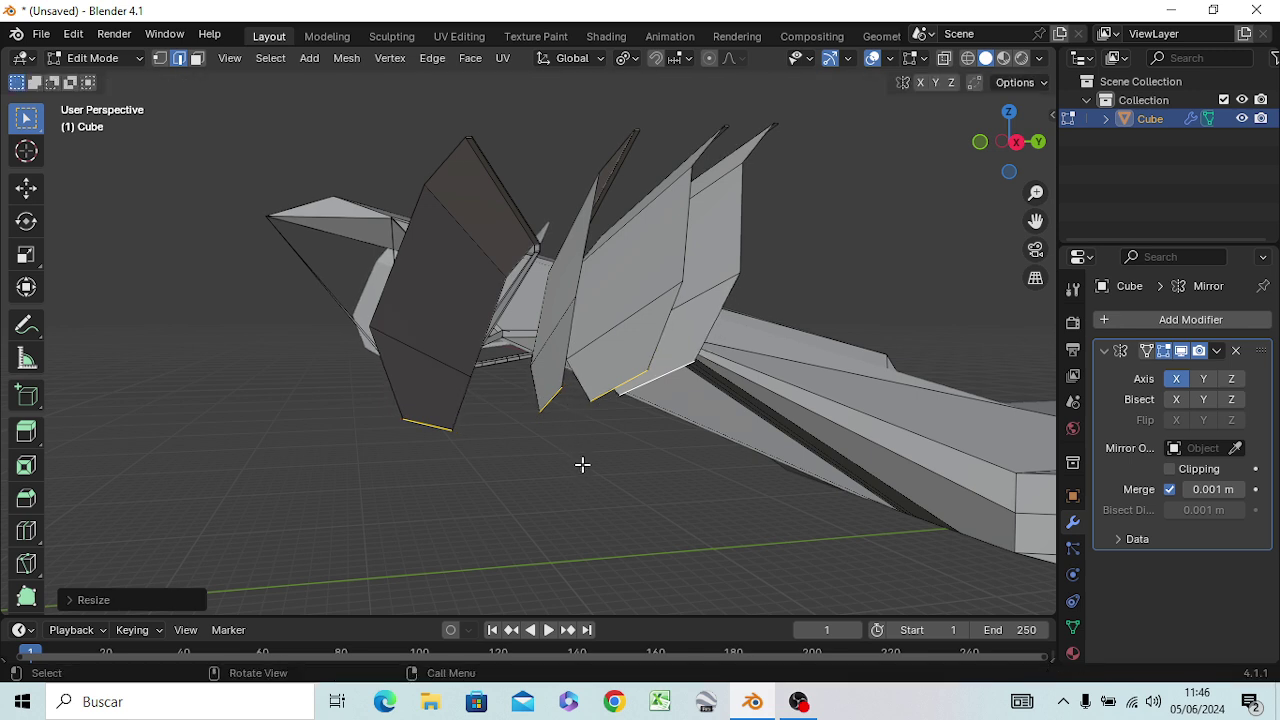
key(g)
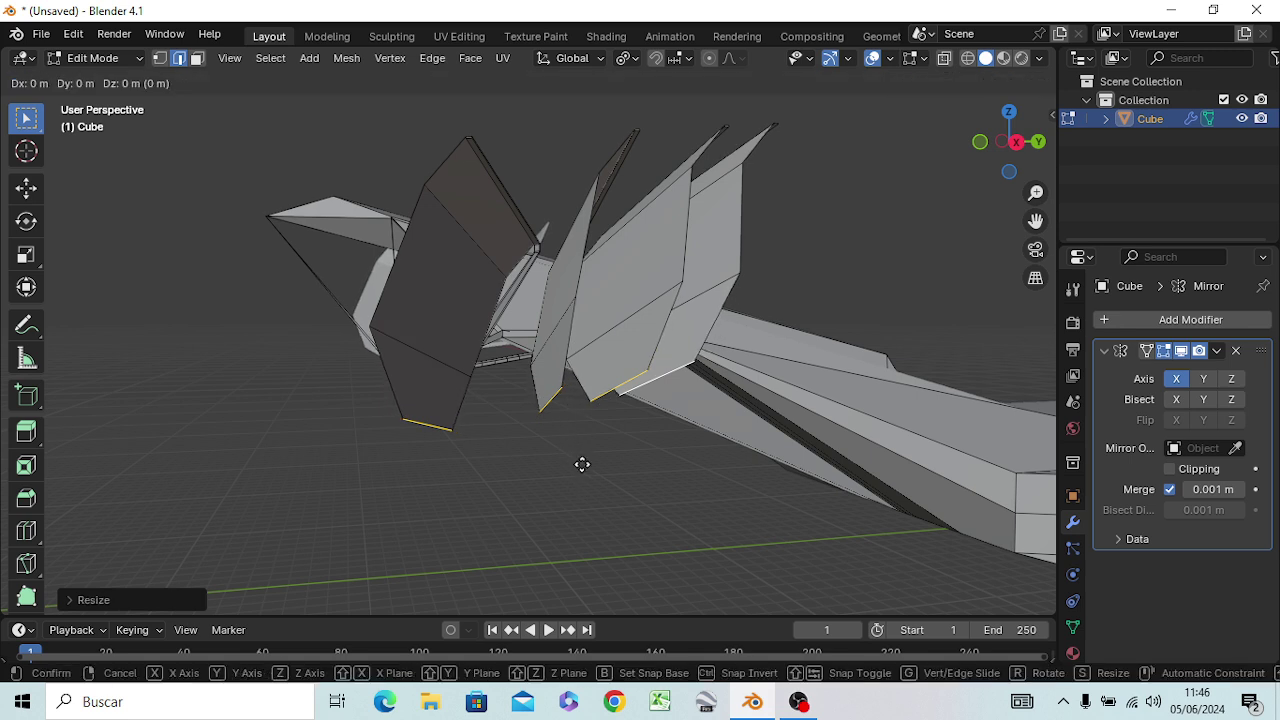
click(628, 503)
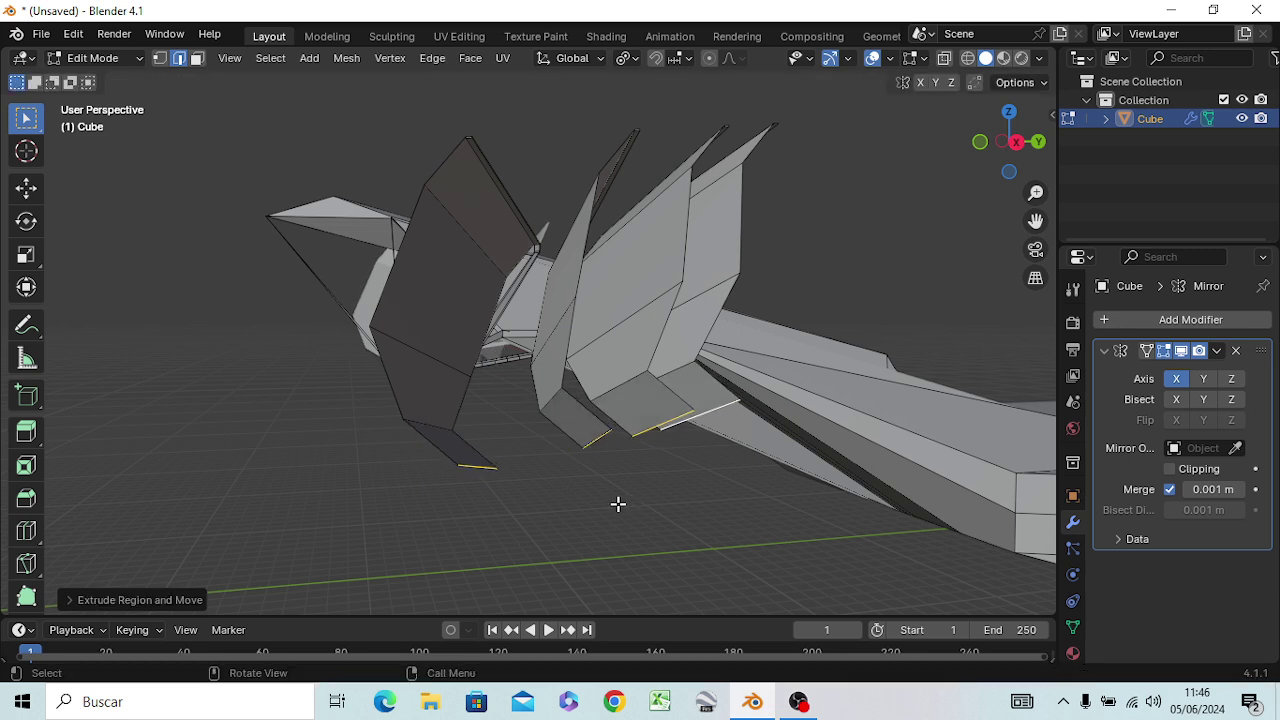
key(s)
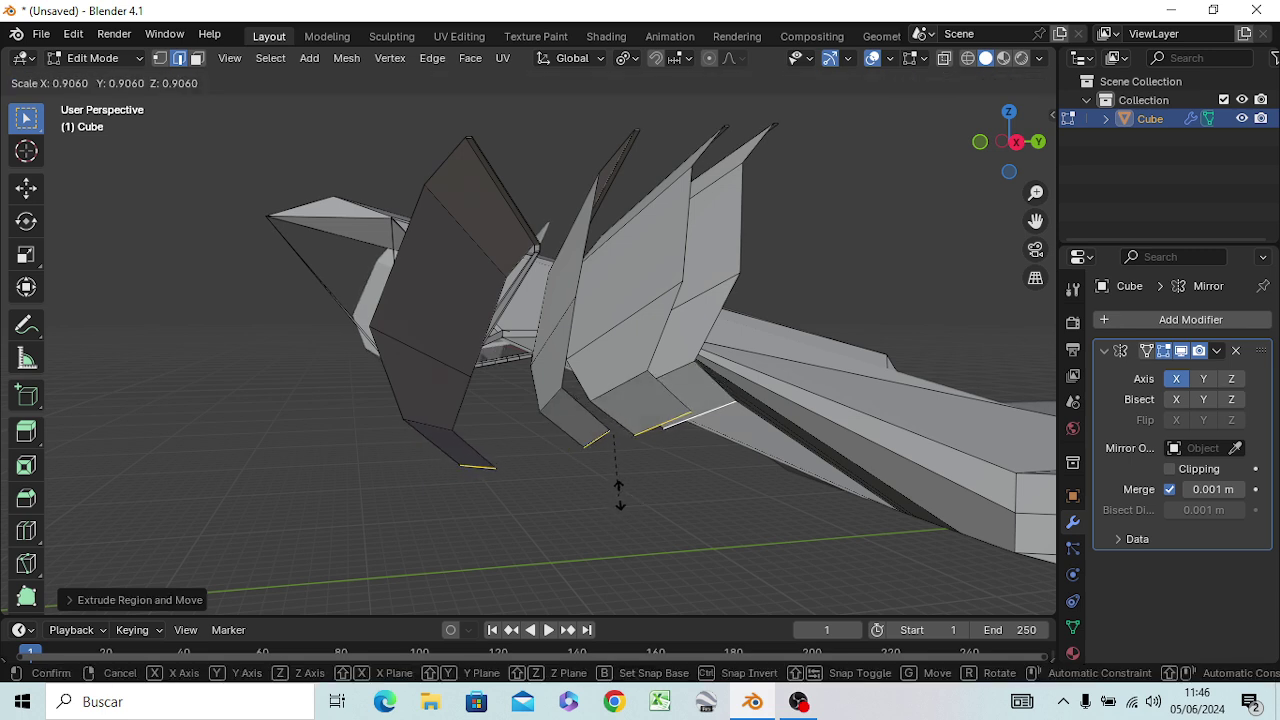
click(615, 442)
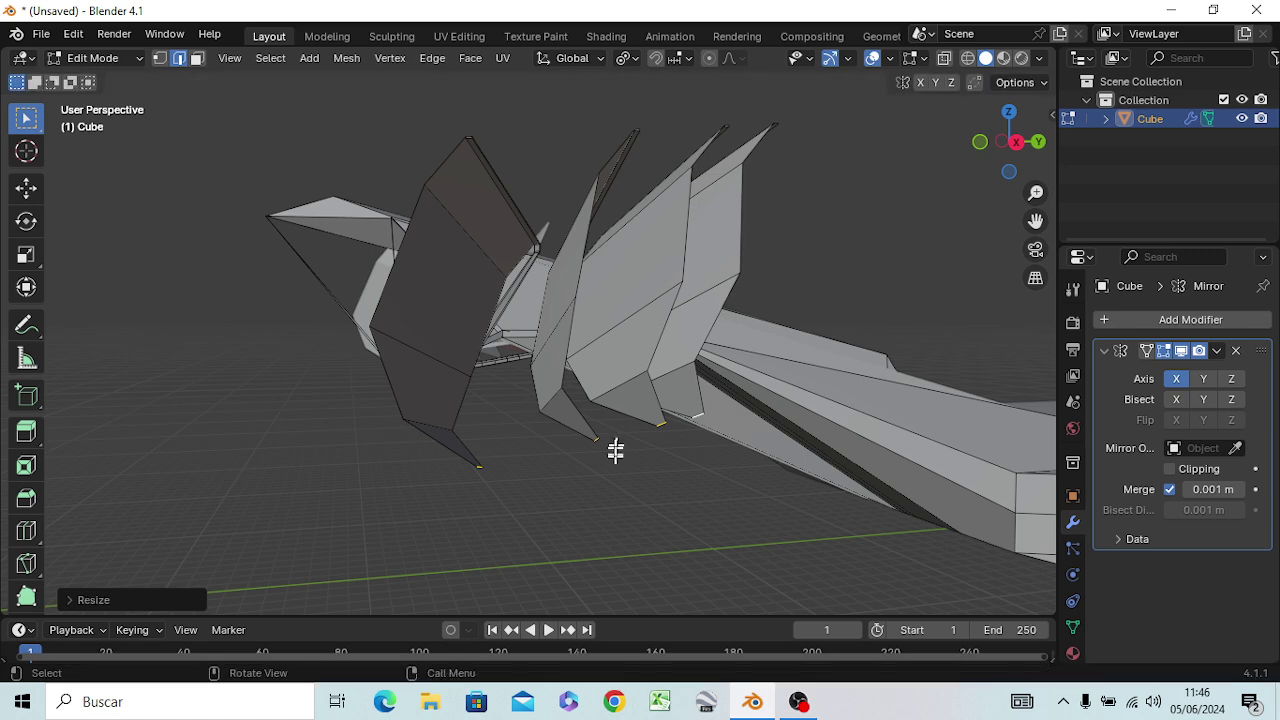
click(604, 503)
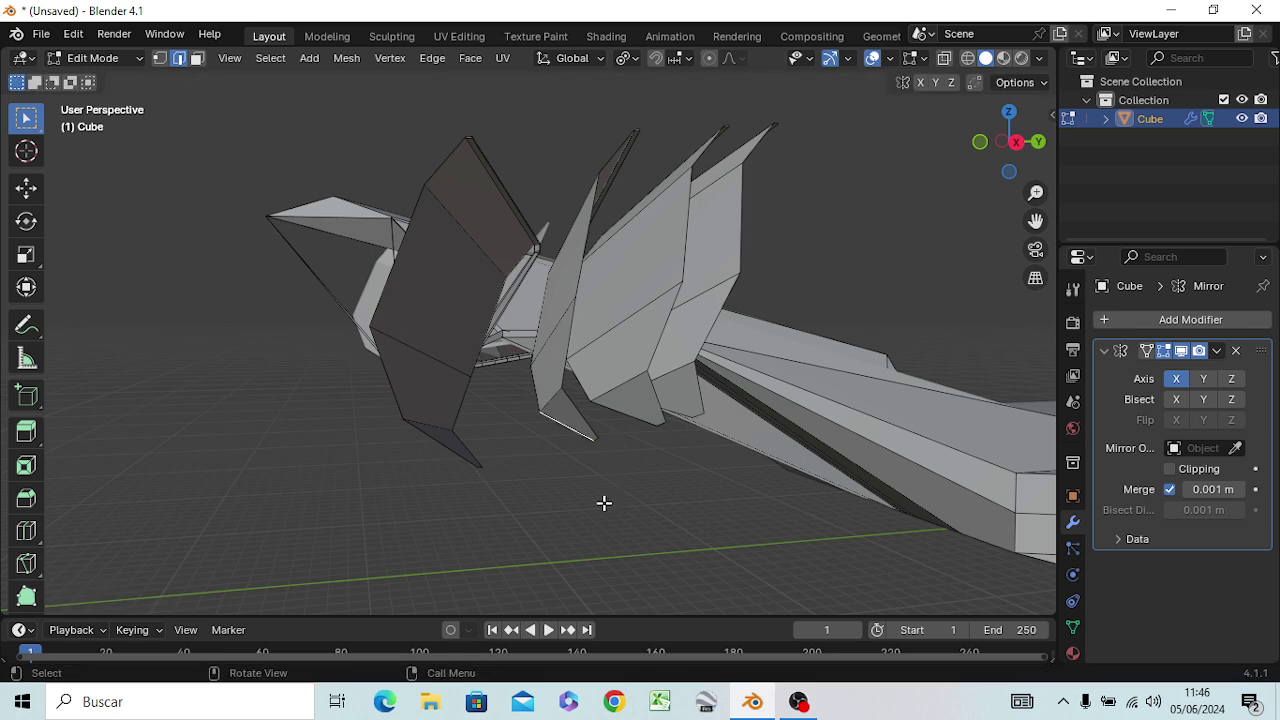
mouse_move(598, 507)
middle_down()
mouse_move(757, 533)
mouse_move(800, 451)
mouse_move(803, 480)
mouse_move(662, 587)
mouse_move(594, 594)
mouse_move(540, 526)
mouse_move(563, 563)
mouse_move(628, 545)
mouse_move(663, 514)
mouse_move(623, 540)
mouse_move(784, 526)
mouse_move(709, 494)
mouse_move(757, 486)
mouse_move(755, 535)
mouse_move(686, 529)
mouse_move(729, 509)
mouse_move(680, 543)
mouse_move(400, 531)
mouse_move(414, 549)
mouse_move(551, 543)
mouse_move(568, 527)
mouse_move(549, 506)
middle_up()
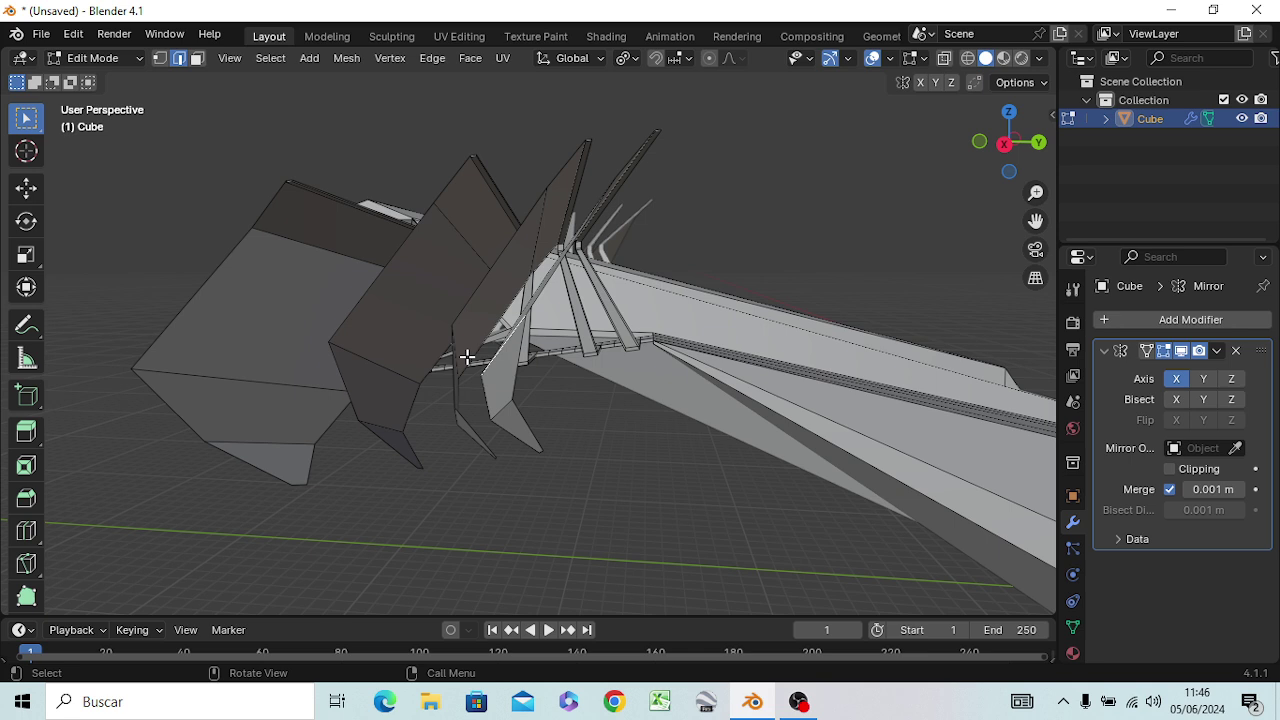
key(KP_3)
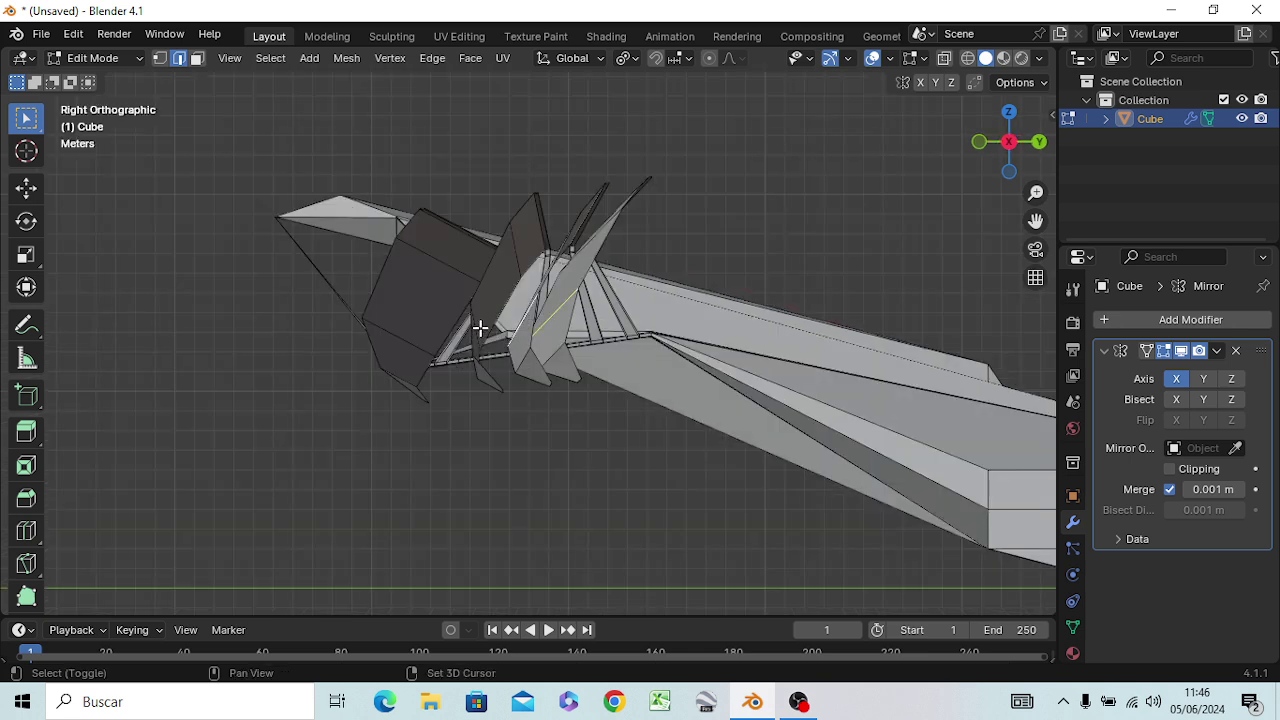
shift+click(477, 330)
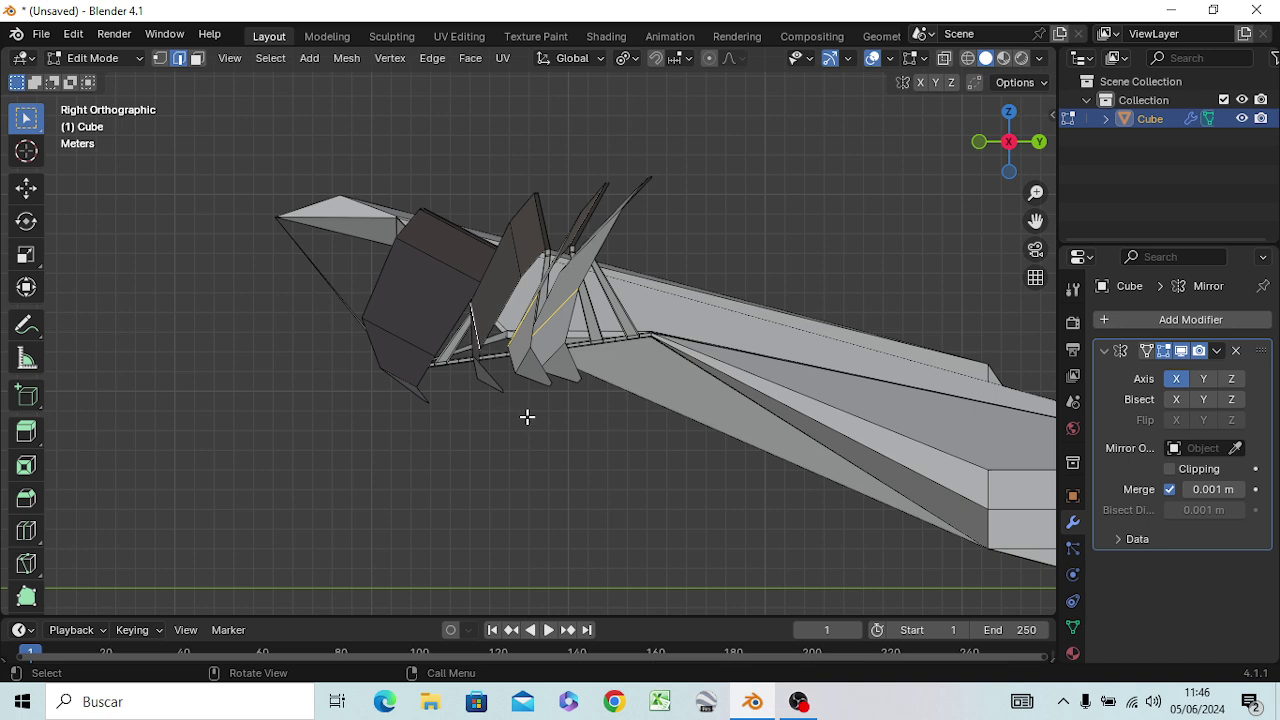
shift+click(481, 376)
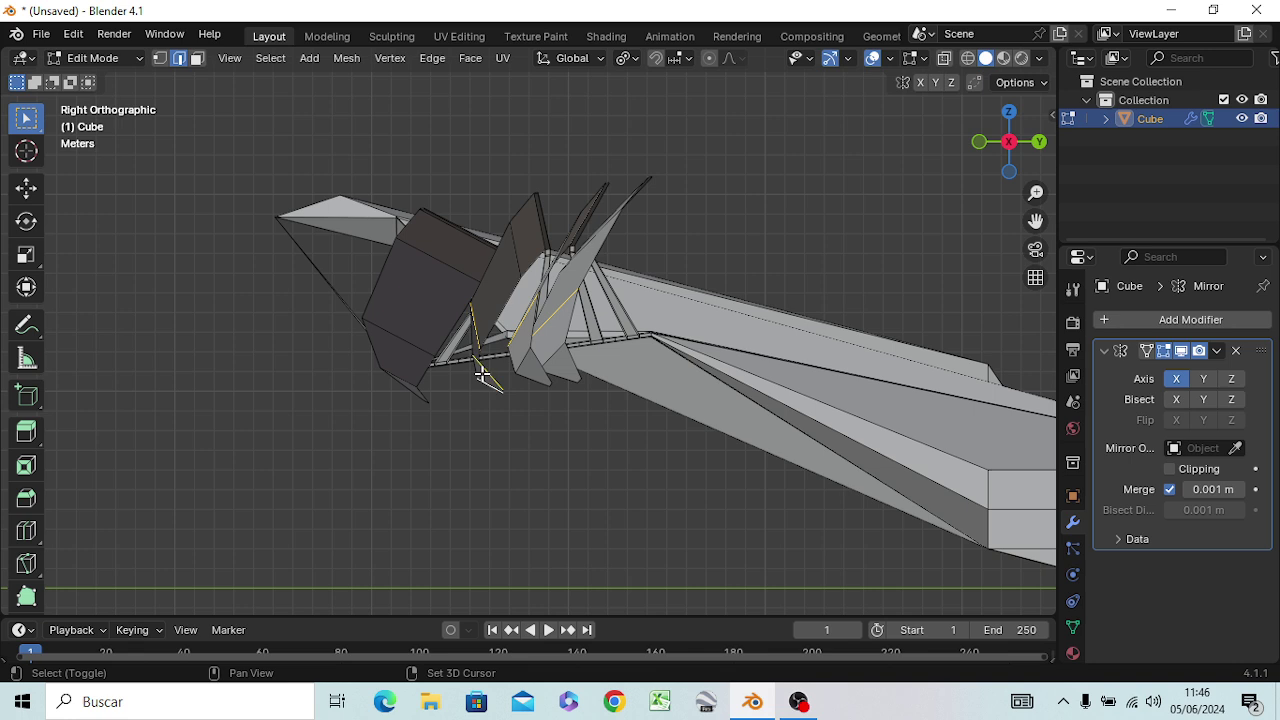
click(496, 390)
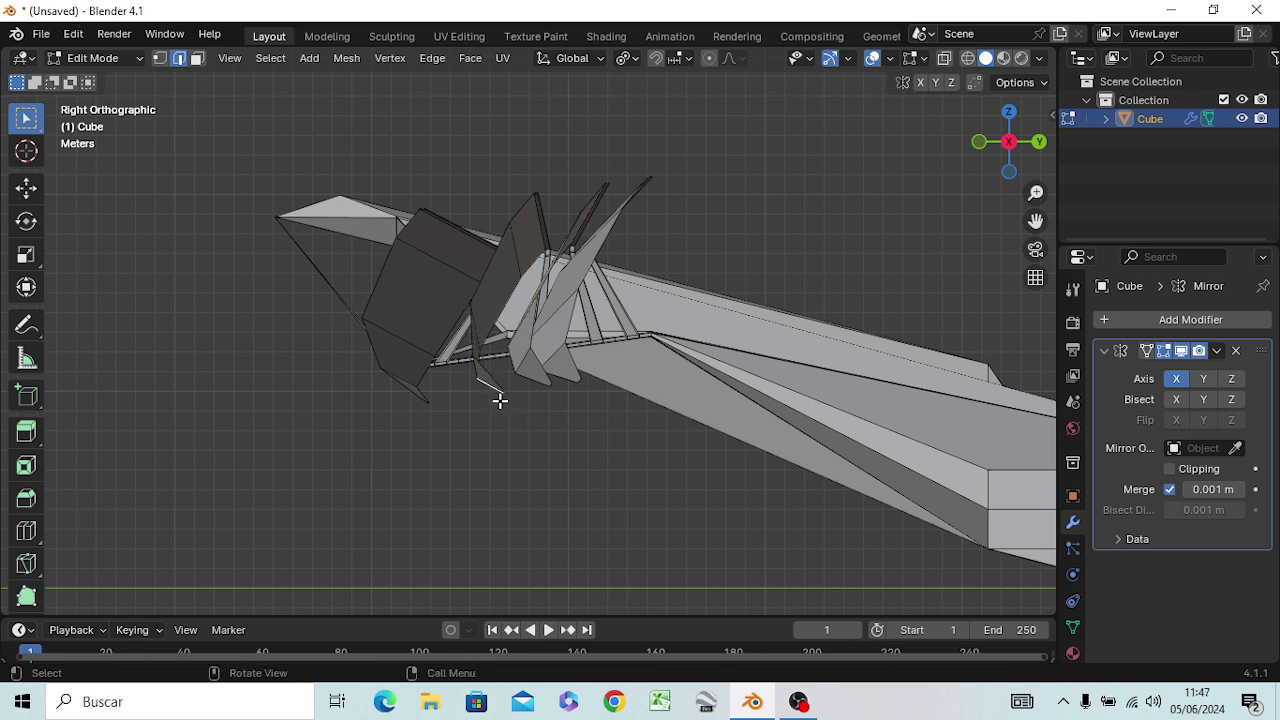
click(389, 277)
click(481, 444)
mouse_move(470, 474)
middle_down()
mouse_move(586, 531)
mouse_move(651, 503)
mouse_move(700, 420)
mouse_move(705, 440)
mouse_move(637, 449)
mouse_move(668, 458)
middle_up()
Switch to wireframe shading and box-select the fin faces under the right wing
key(z)
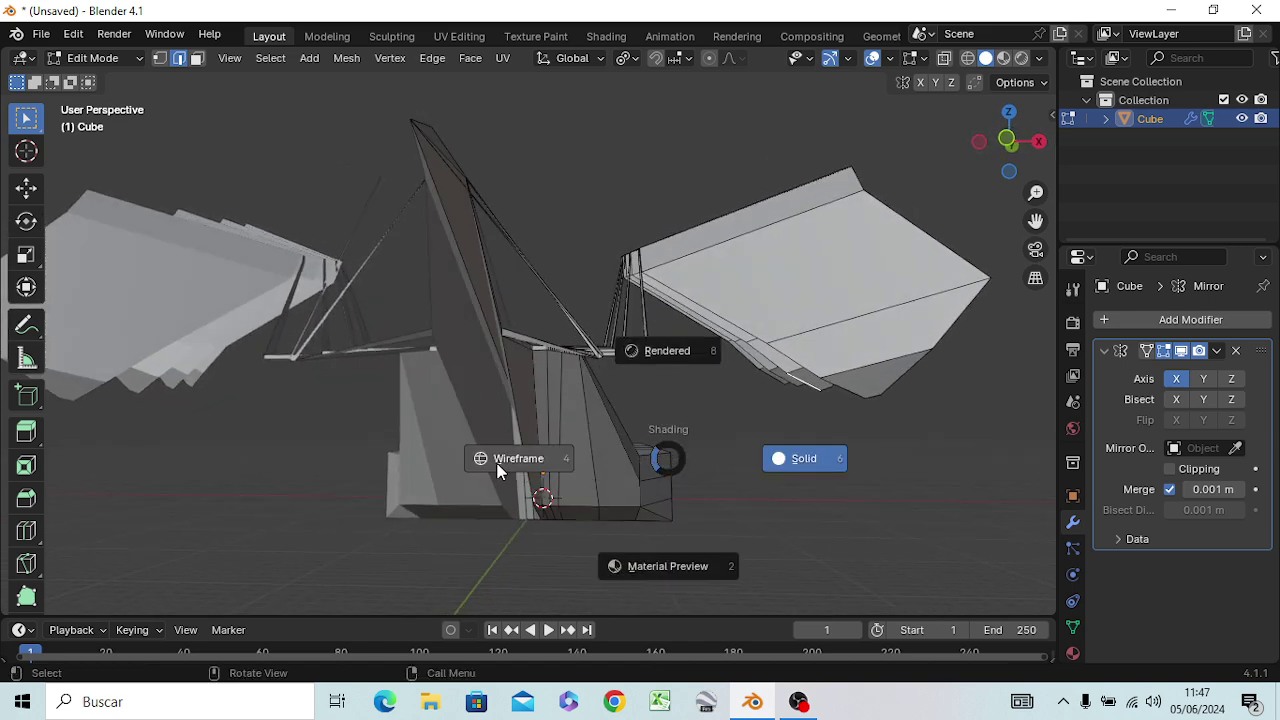
click(497, 464)
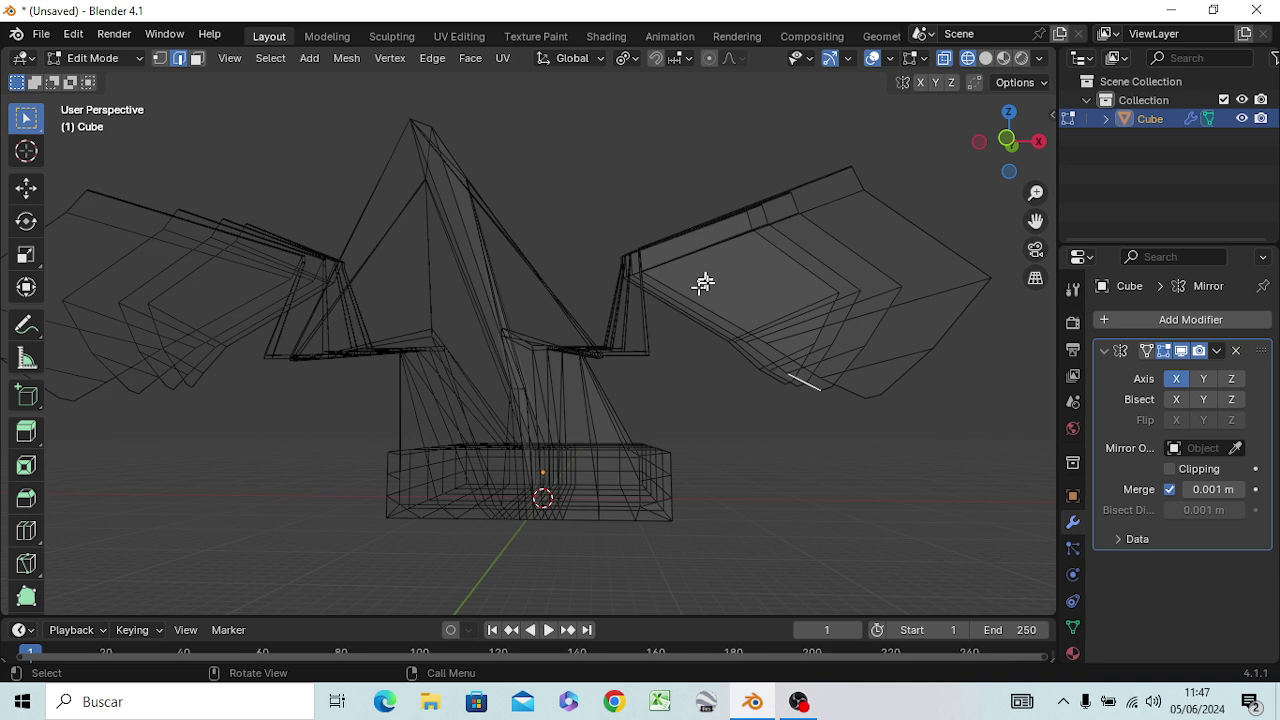
drag(700, 286, 1000, 431)
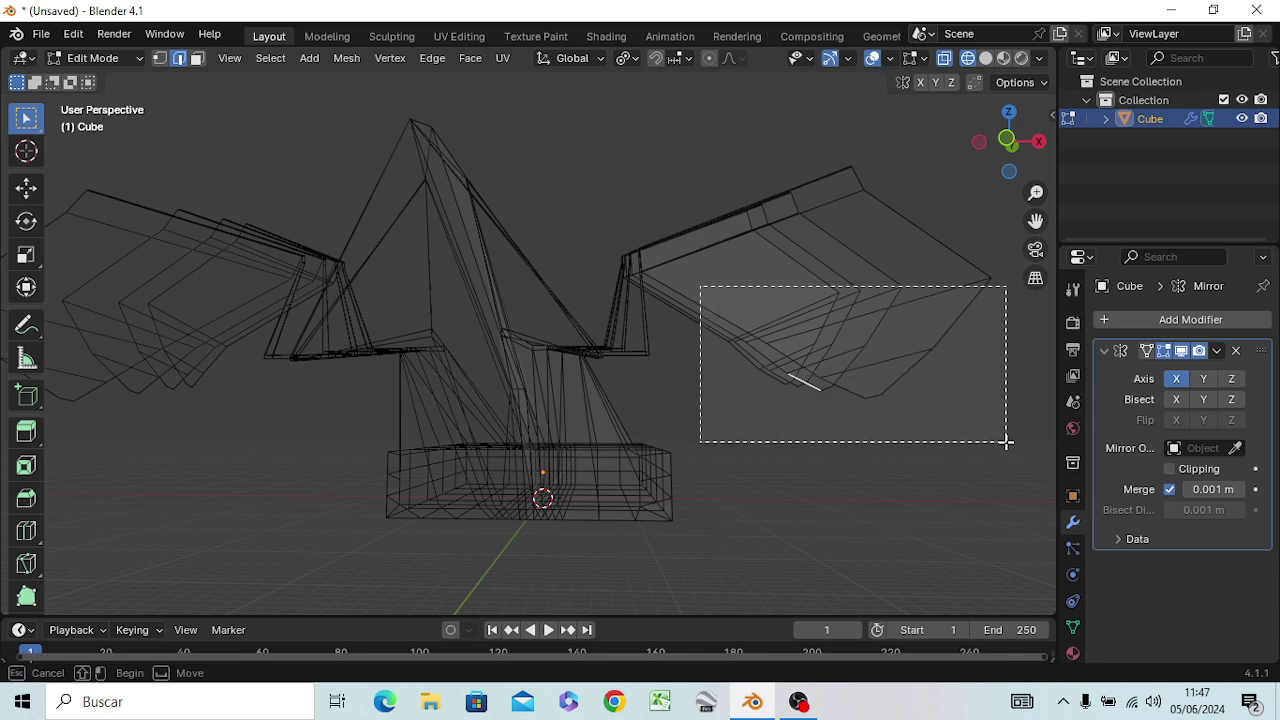
drag(727, 257, 1011, 440)
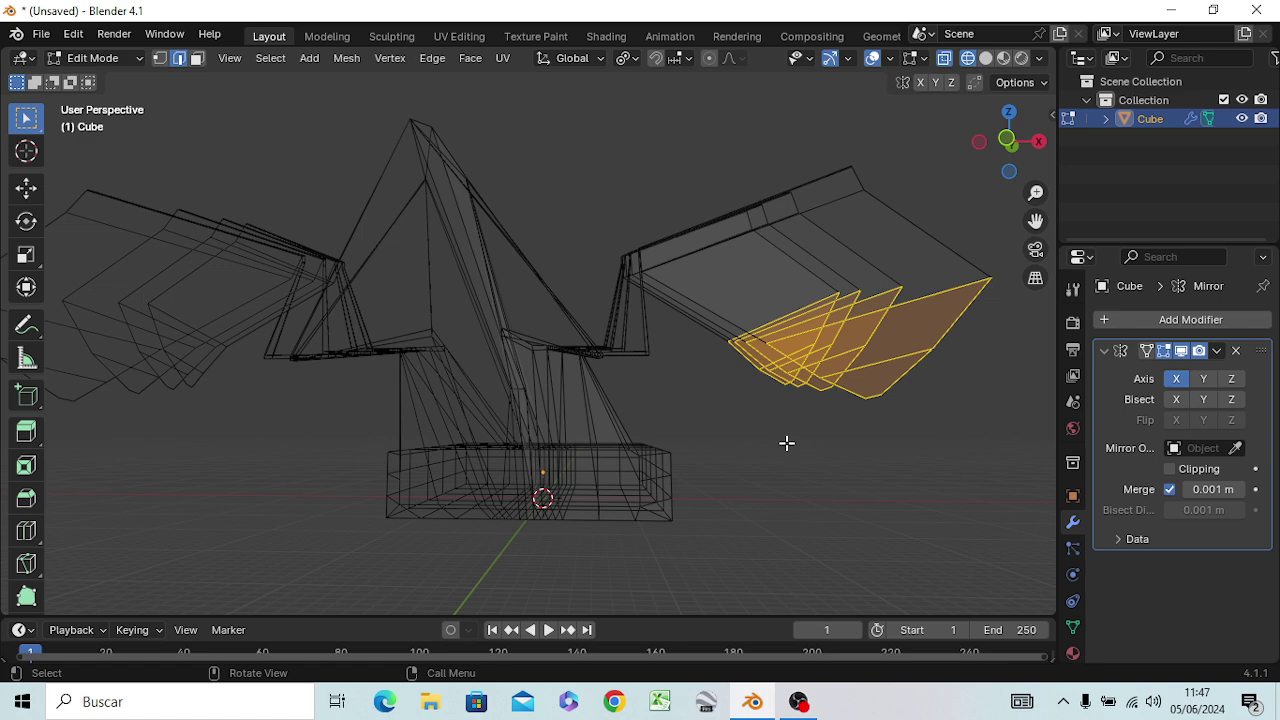
In Right view, move the selected fins, then undo the move
key(KP_3)
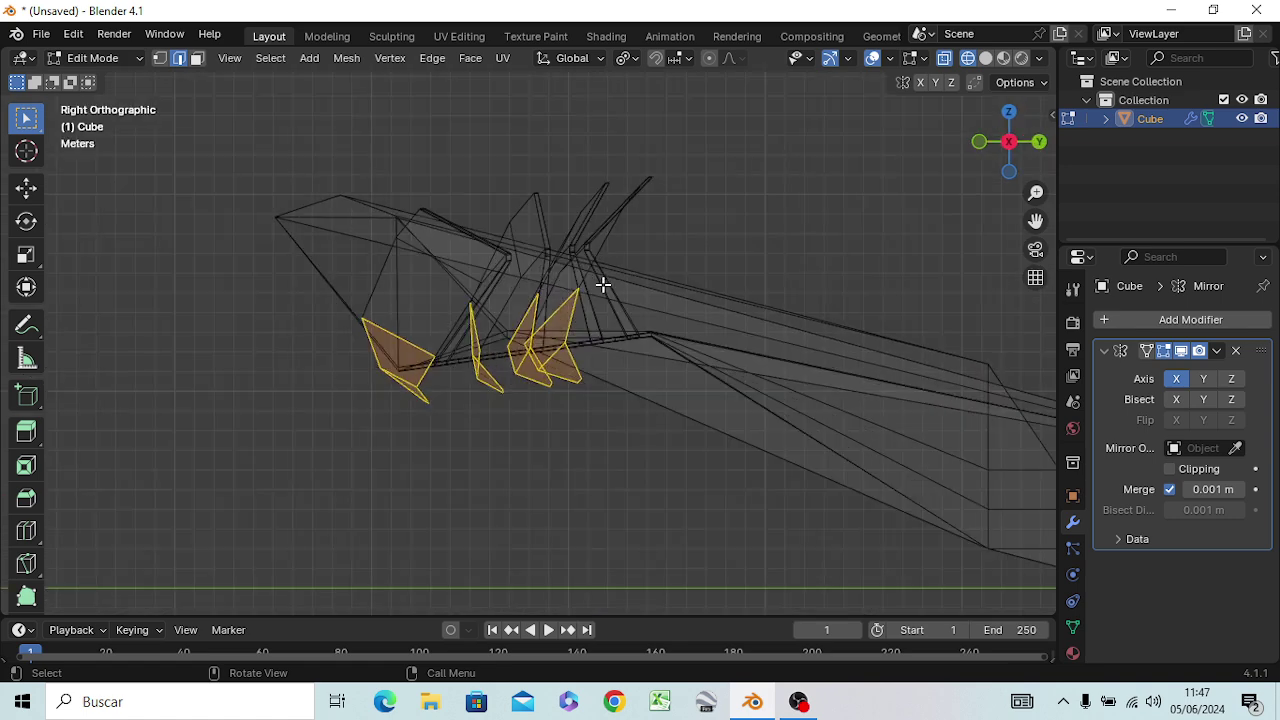
key(g)
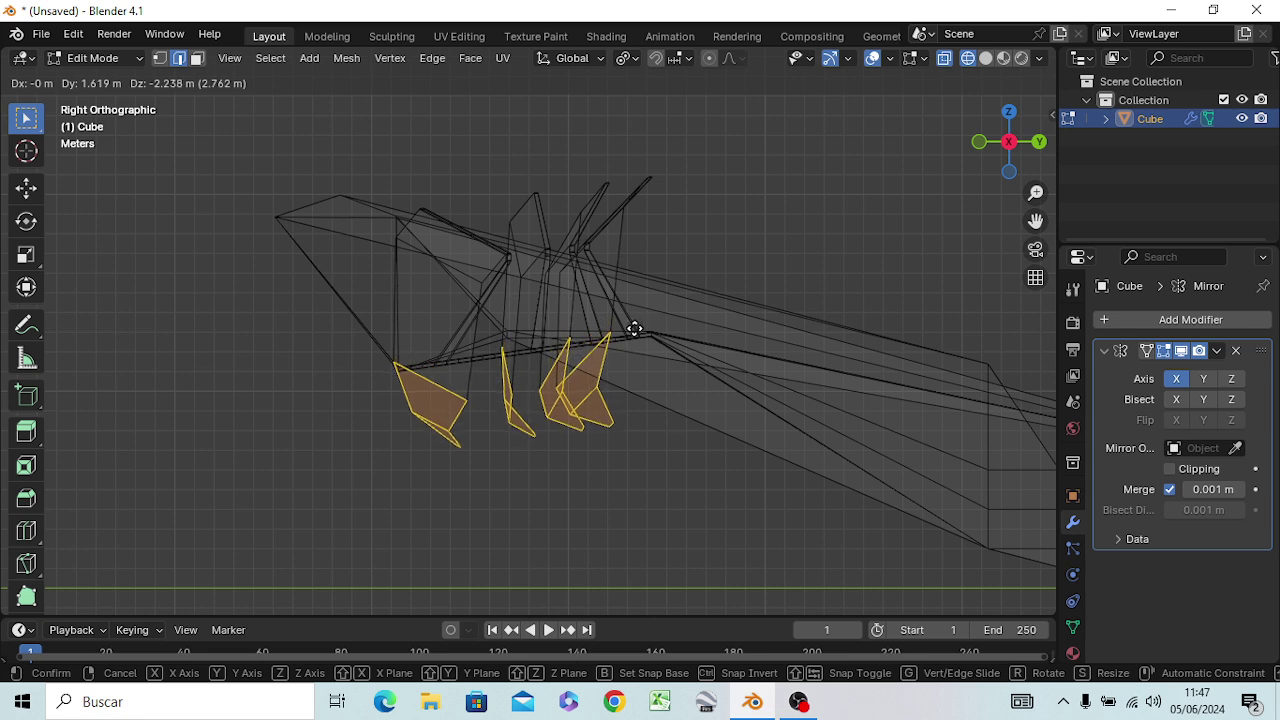
click(632, 325)
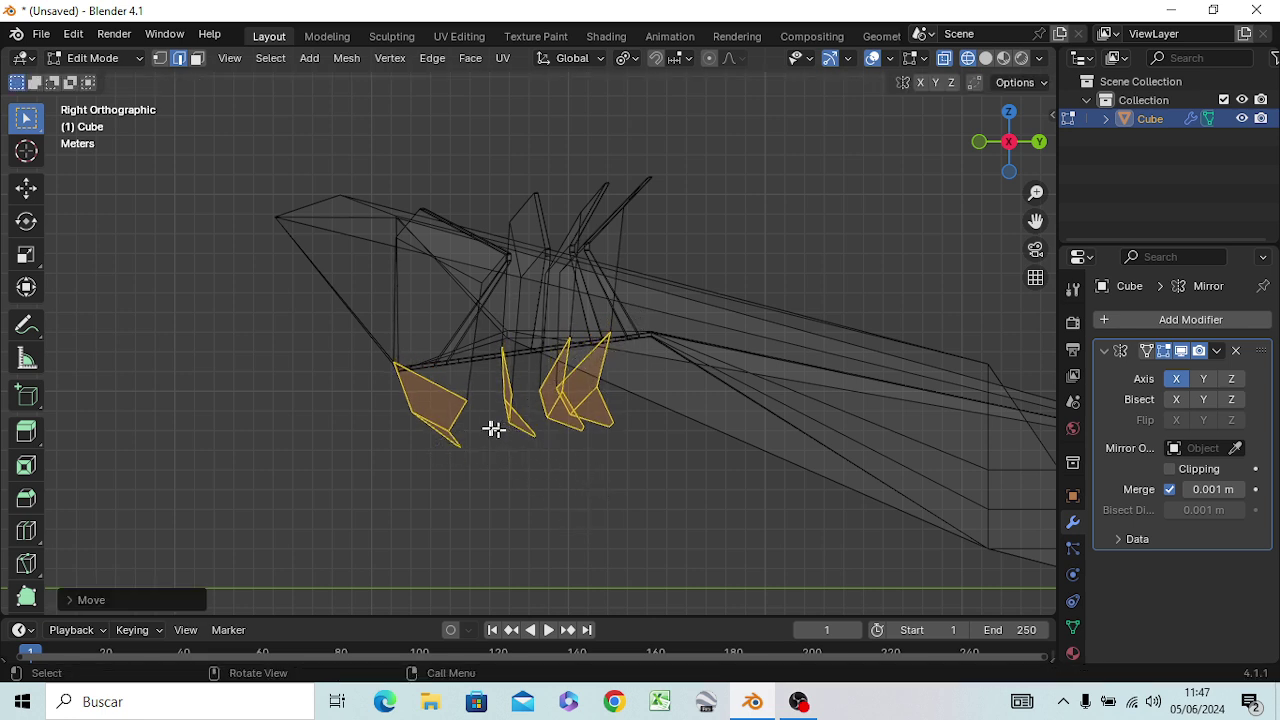
key(ctrl+z)
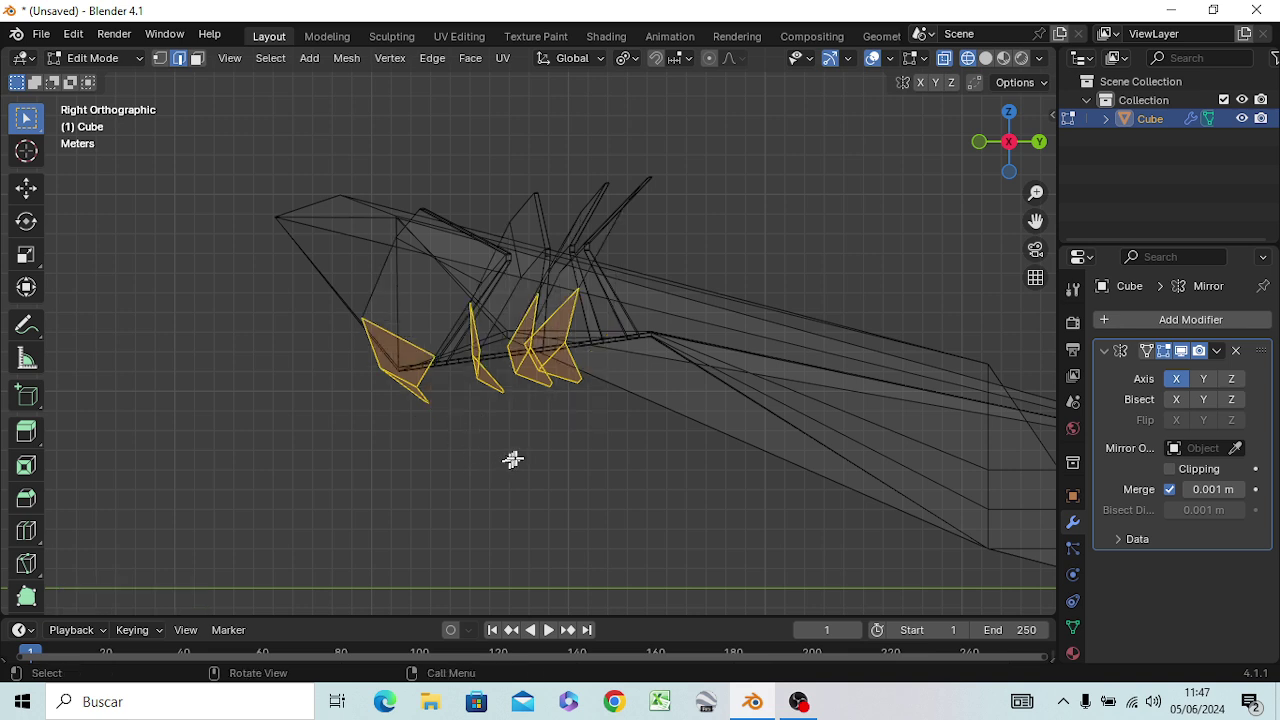
Switch the view to perspective and deselect the fin faces
key(KP_5)
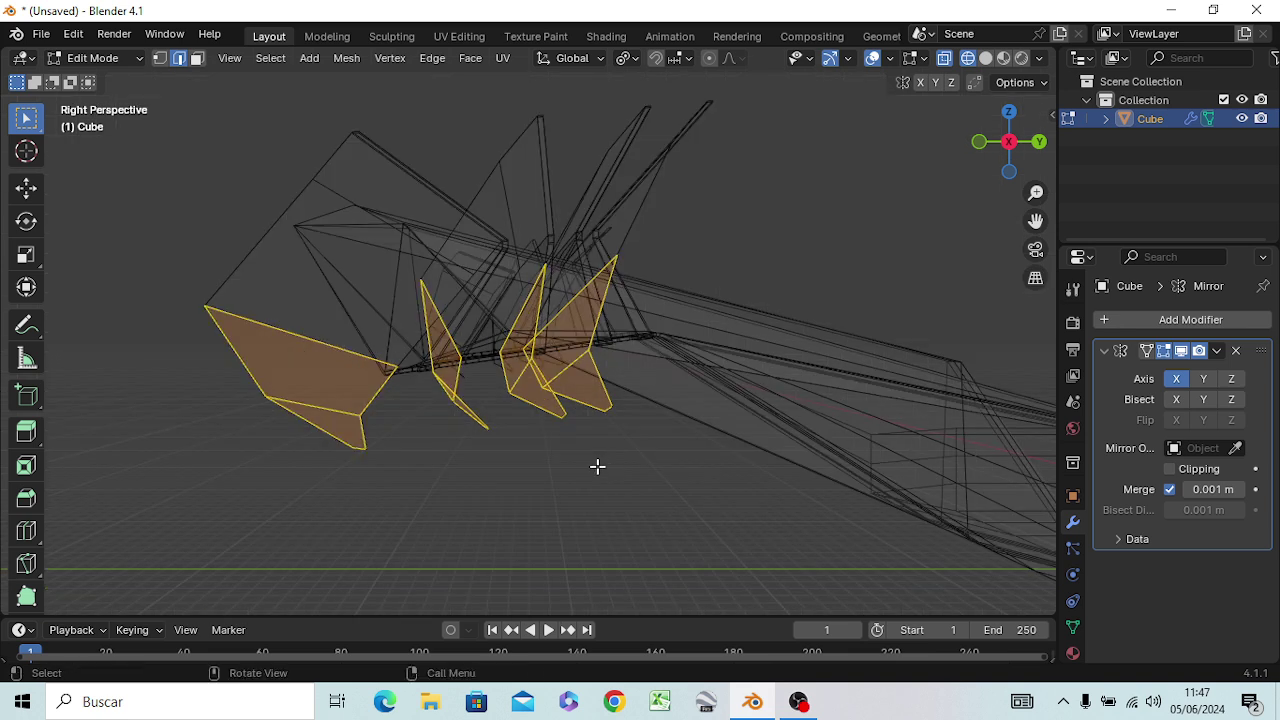
click(586, 469)
key(z)
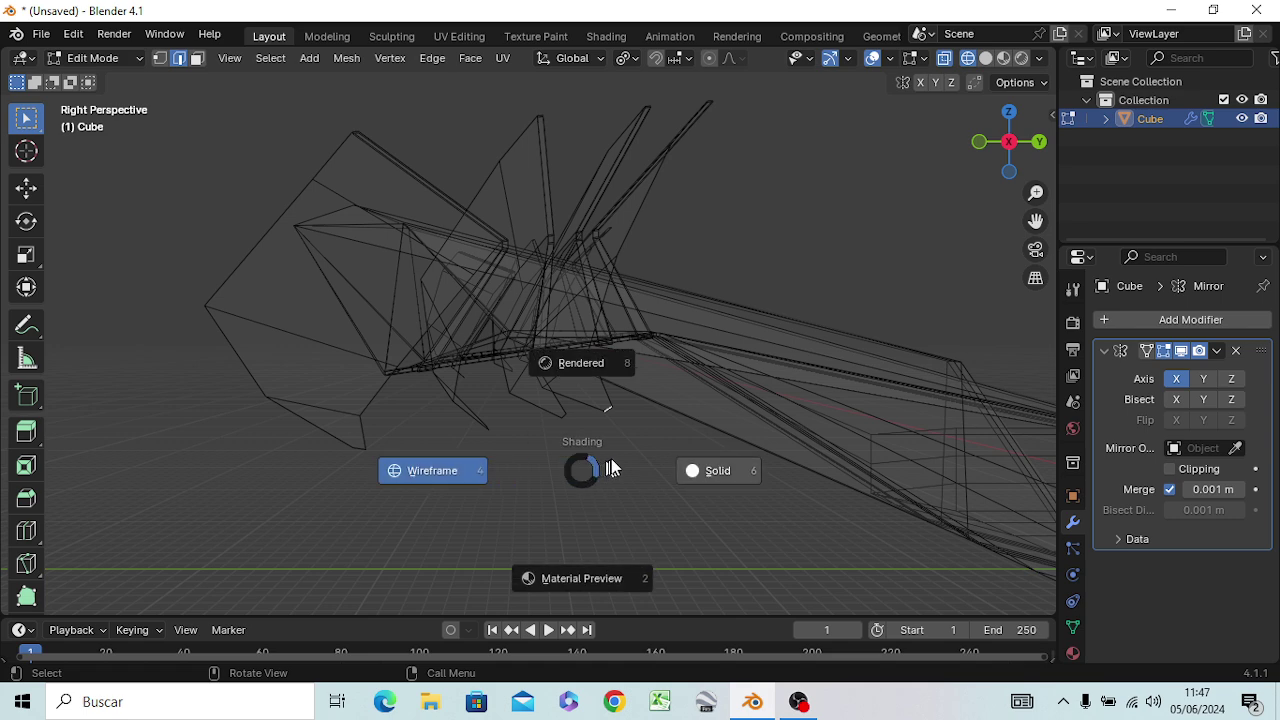
Switch to Solid shading, then orbit and zoom out to view the mesh from a new angle
click(751, 480)
mouse_move(600, 474)
middle_down()
mouse_move(620, 515)
mouse_move(696, 408)
mouse_move(710, 430)
middle_up()
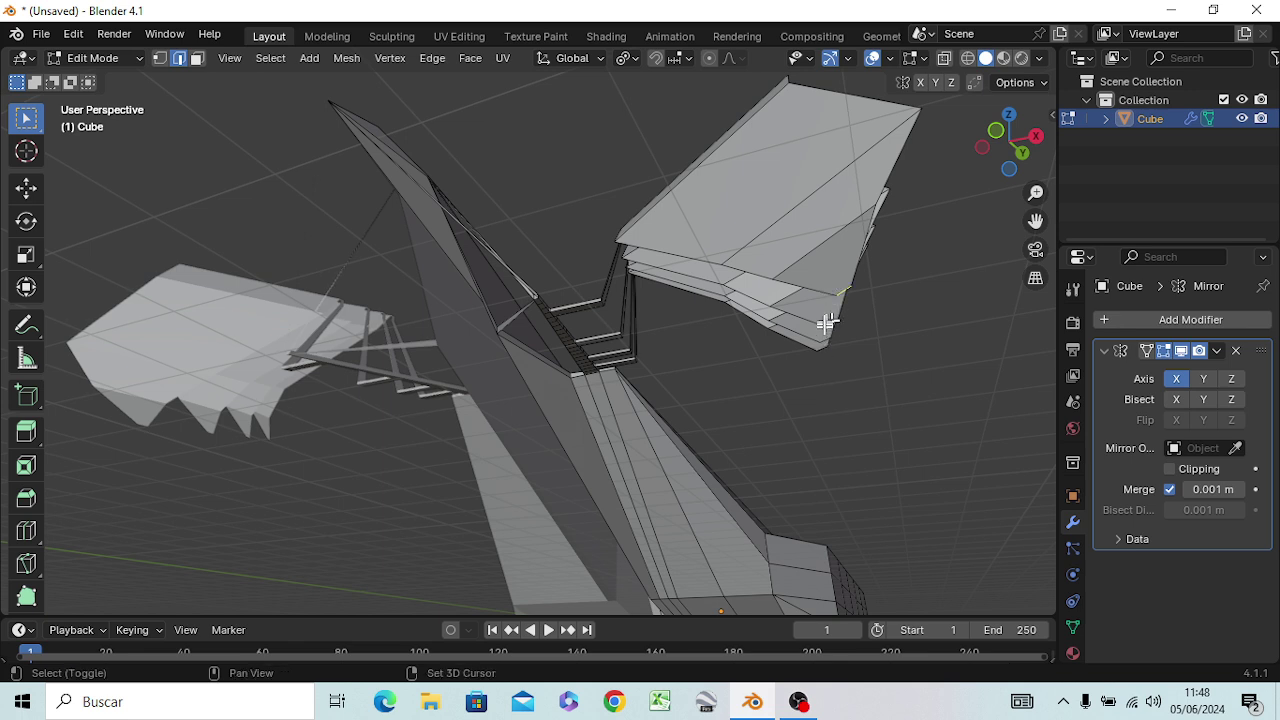
shift+click(826, 322)
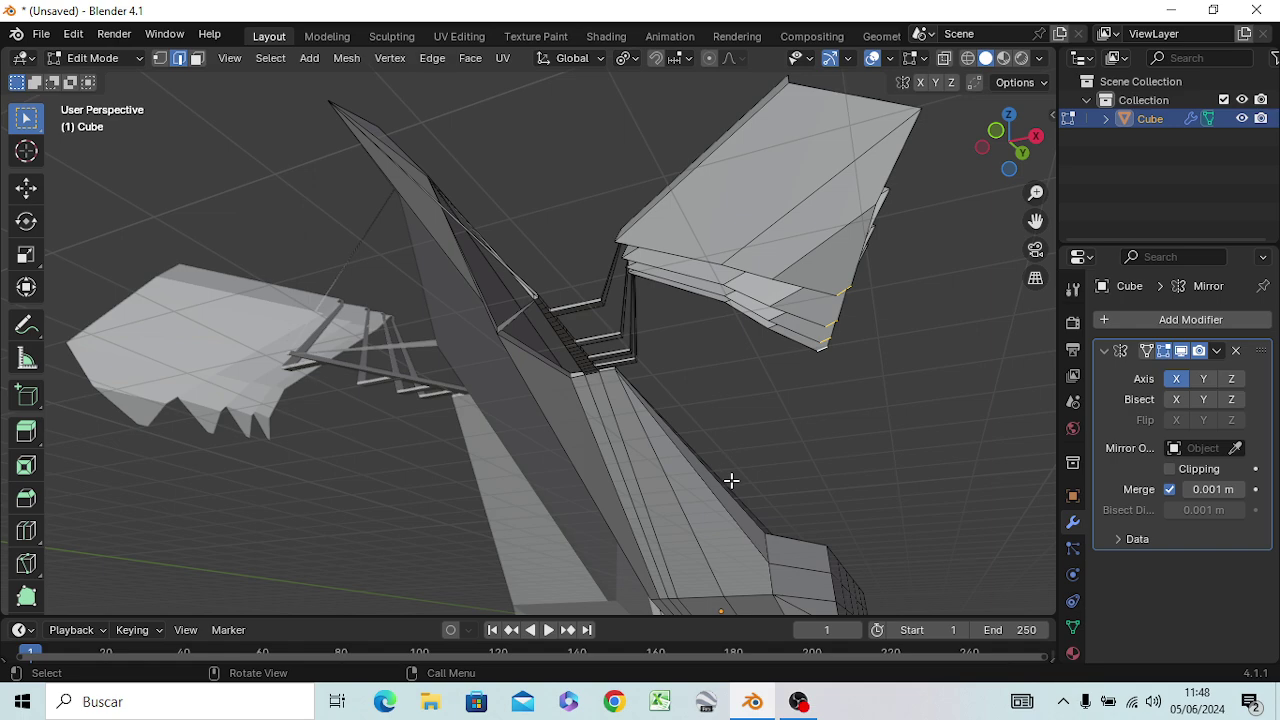
mouse_move(731, 481)
middle_down()
mouse_move(564, 531)
mouse_move(574, 517)
middle_up()
scroll(586, 494, down, 2)
scroll(573, 474, down, 2)
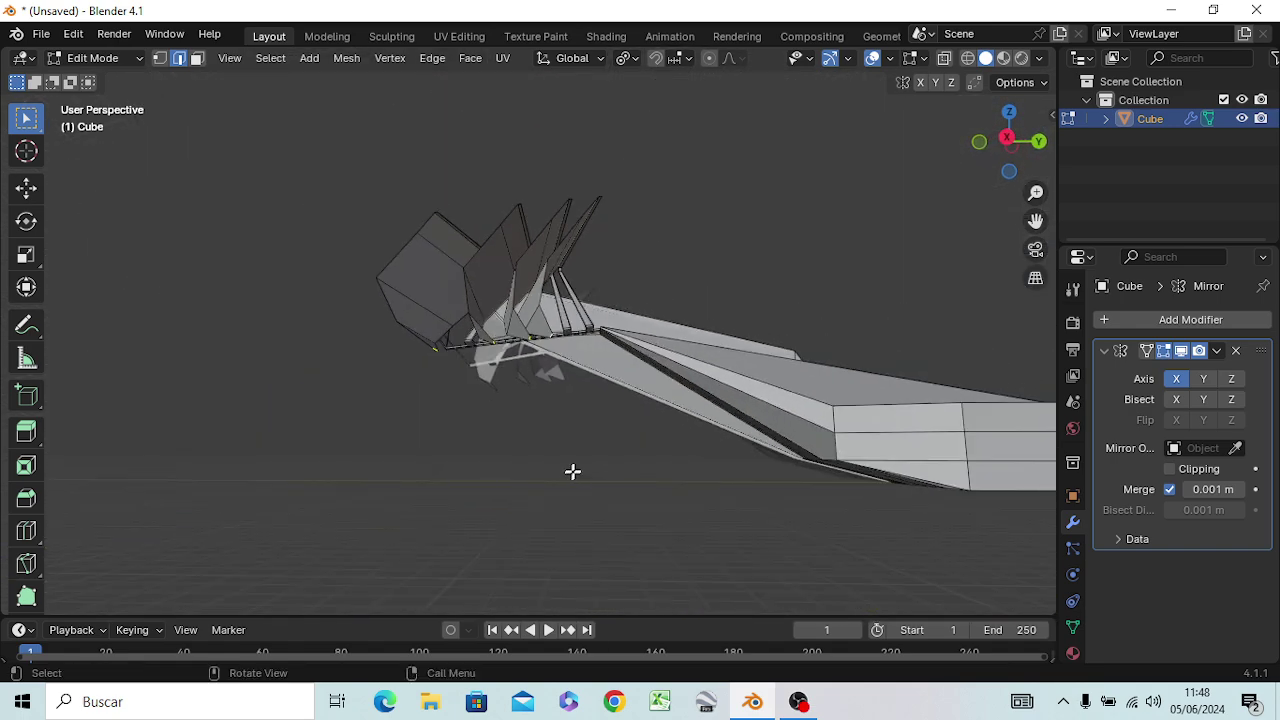
middle_drag(572, 471, 714, 487)
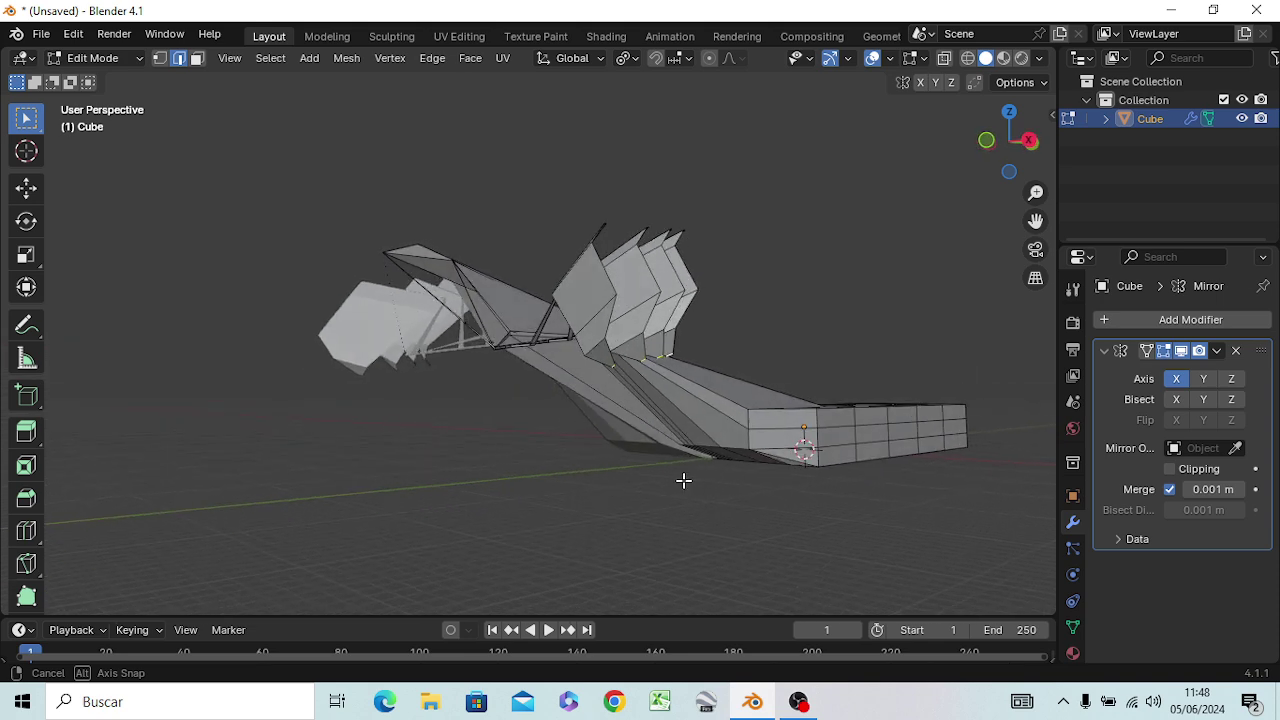
middle_drag(714, 487, 686, 478)
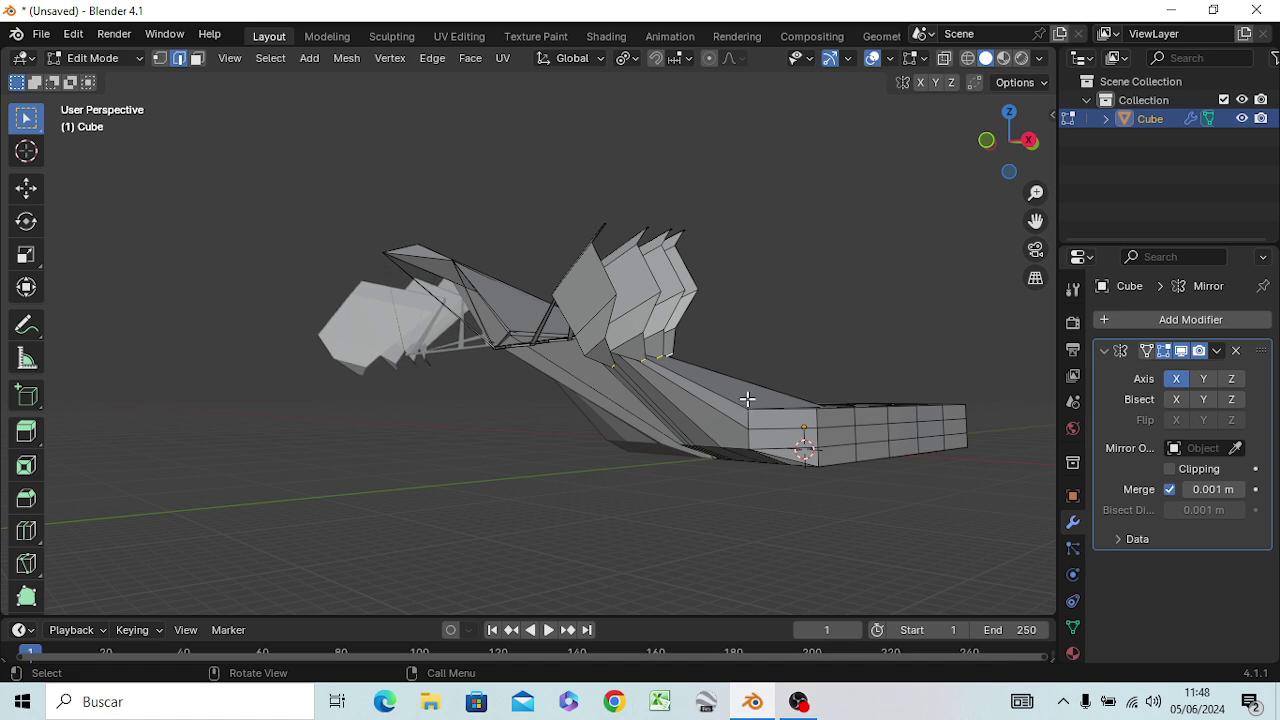
mouse_move(737, 423)
middle_down()
mouse_move(726, 471)
mouse_move(657, 471)
middle_up()
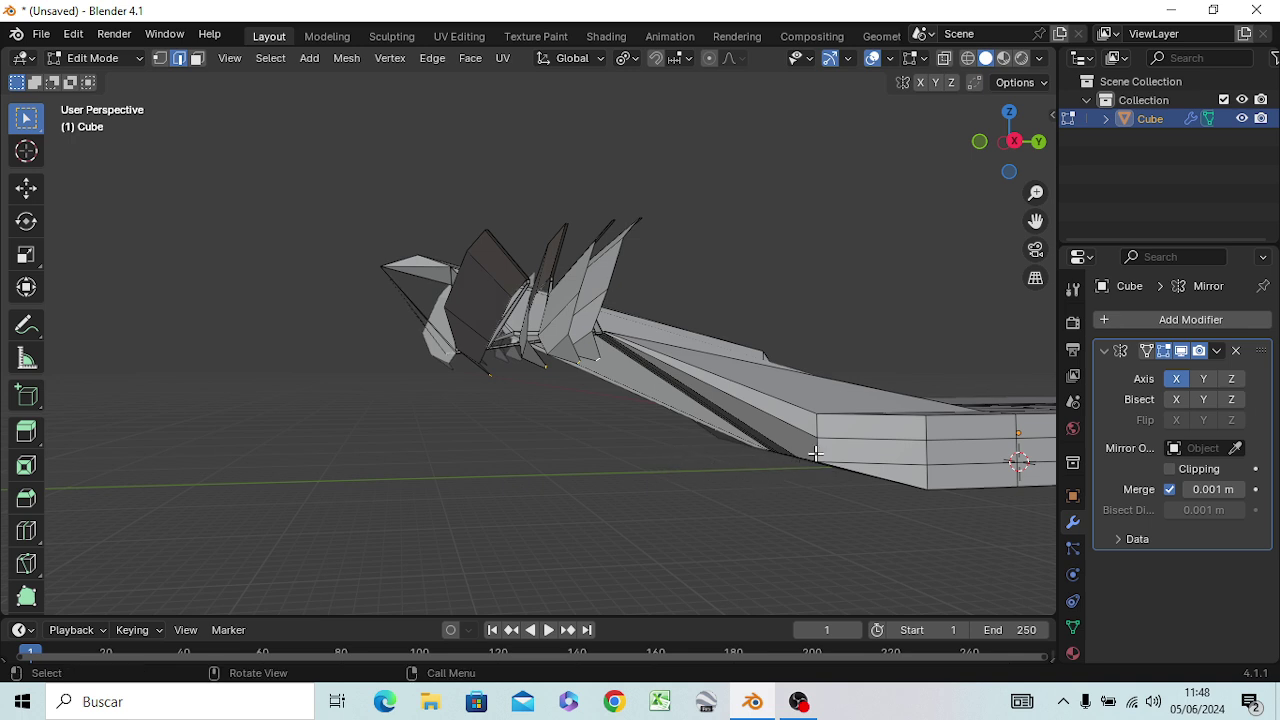
In vertex mode, dissolve the short bottom edge with Ctrl+X and clear the selection
key(1)
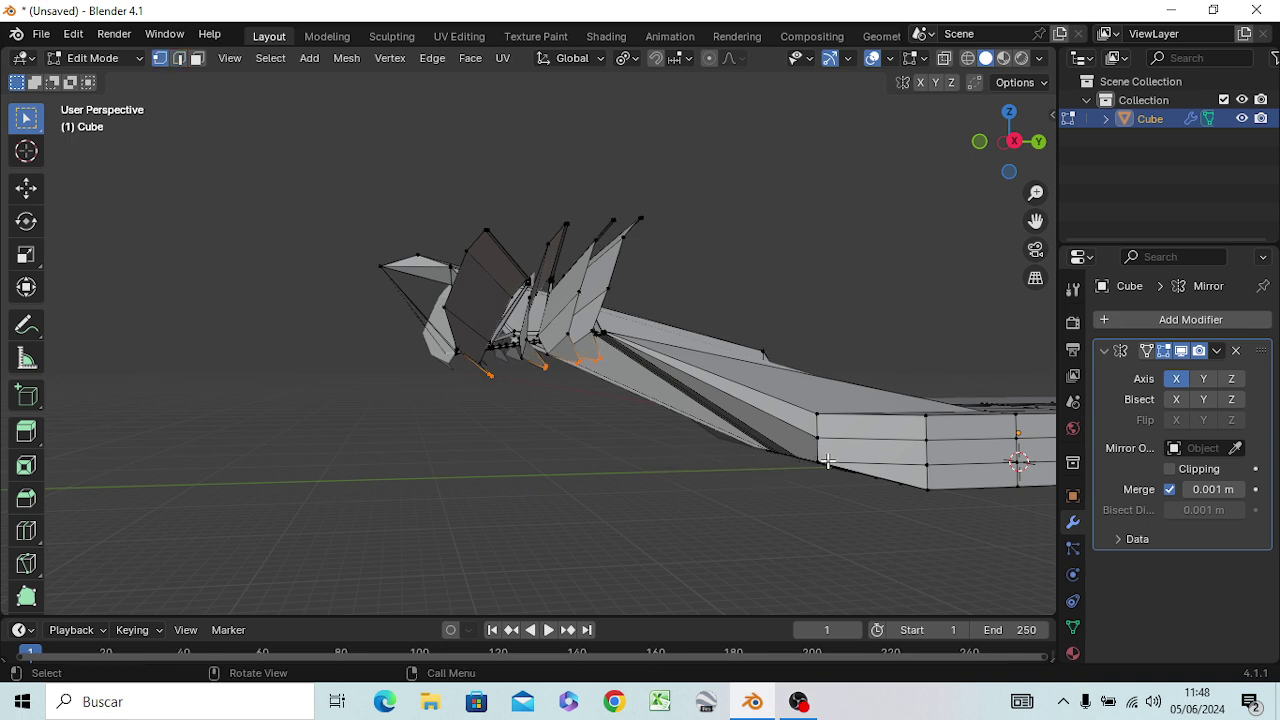
shift+click(818, 460)
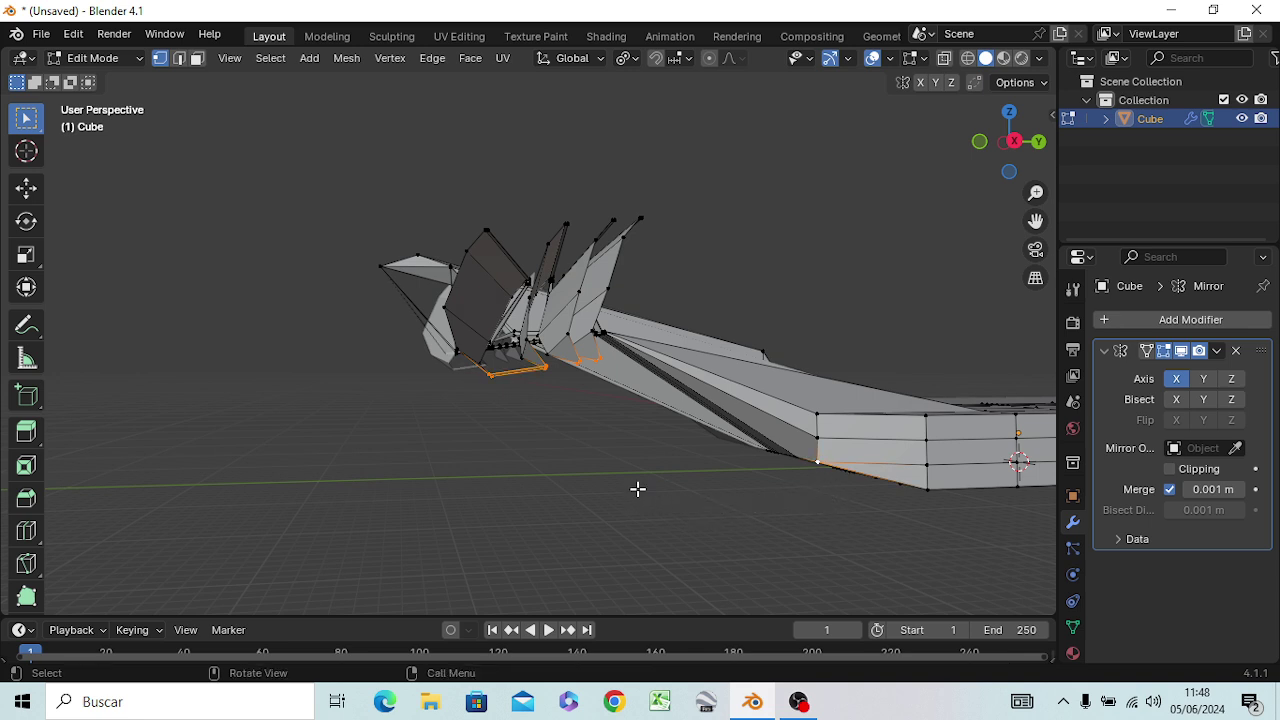
key(ctrl+x)
click(518, 414)
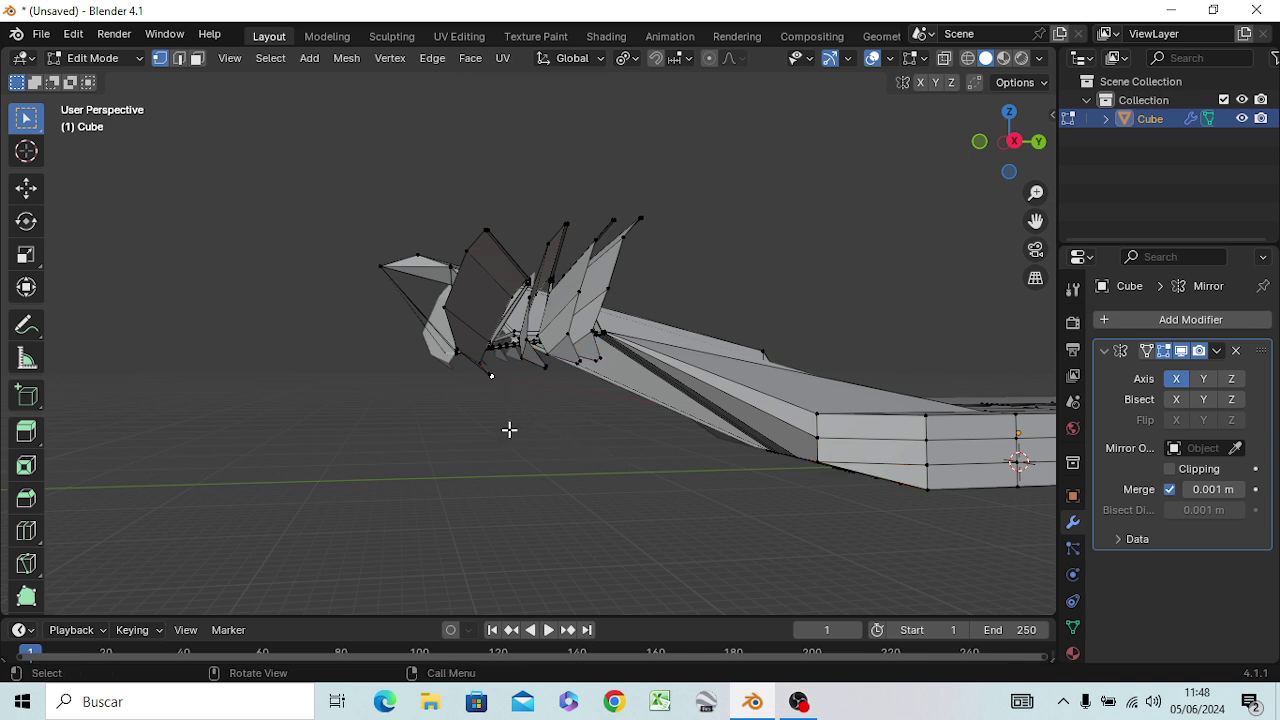
mouse_move(509, 429)
middle_down()
mouse_move(506, 446)
mouse_move(515, 441)
middle_up()
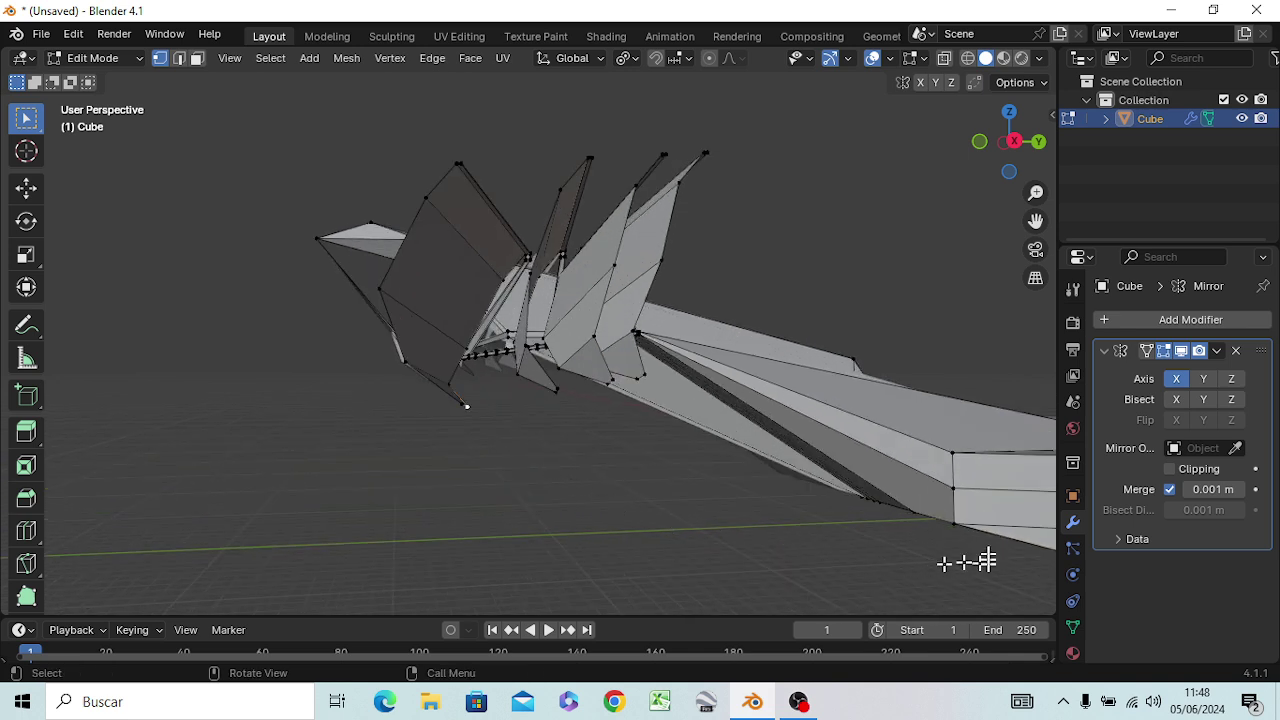
Connect two fin-base vertices to the block's lower corner vertex with new edges
click(955, 521)
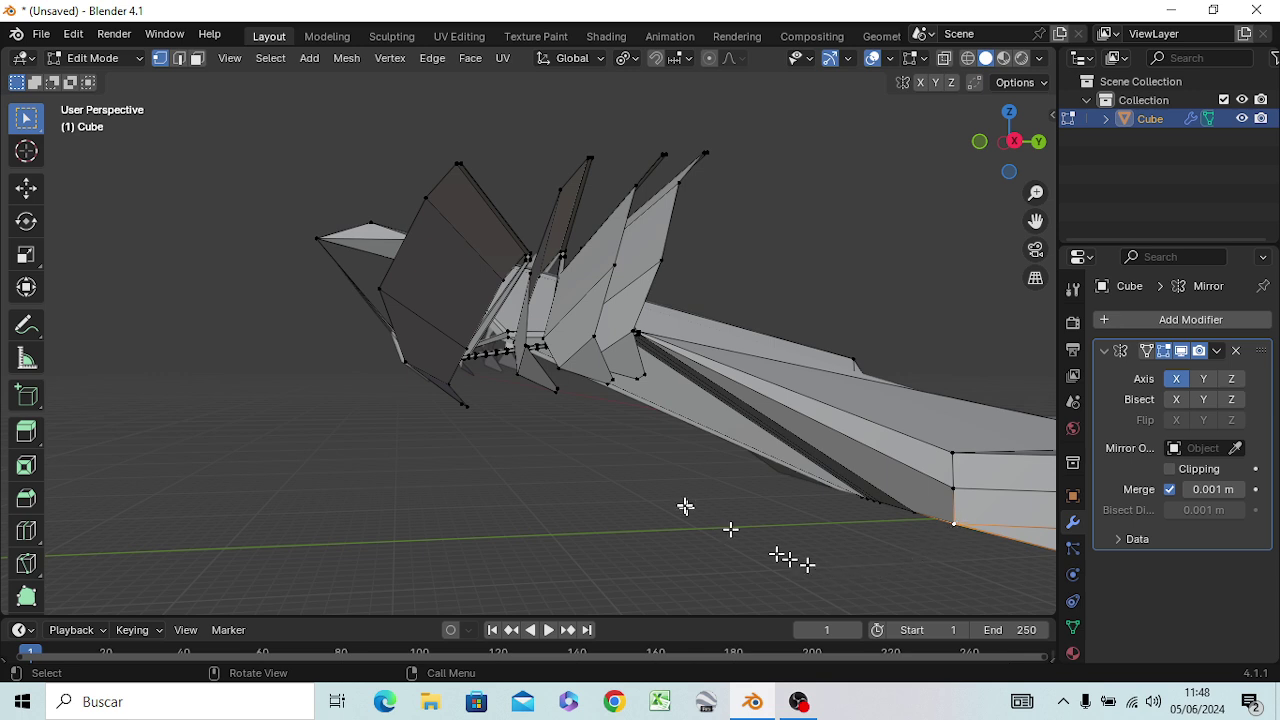
shift+click(487, 420)
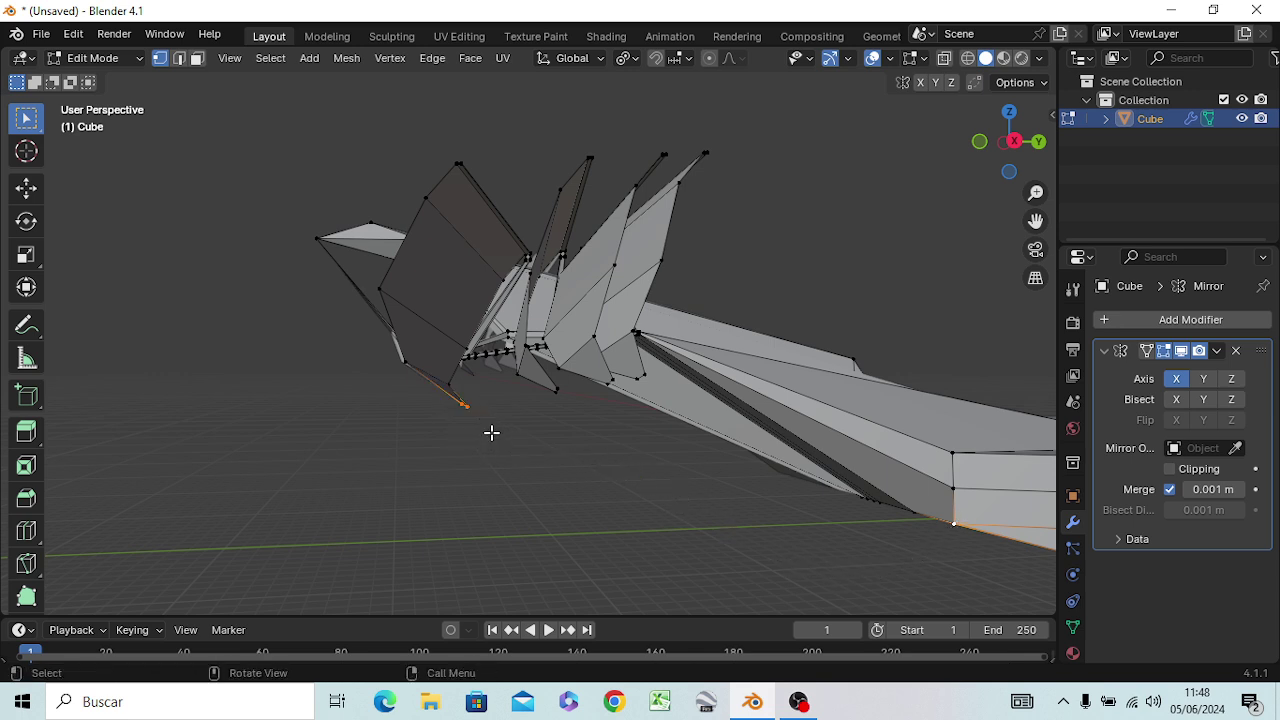
key(f)
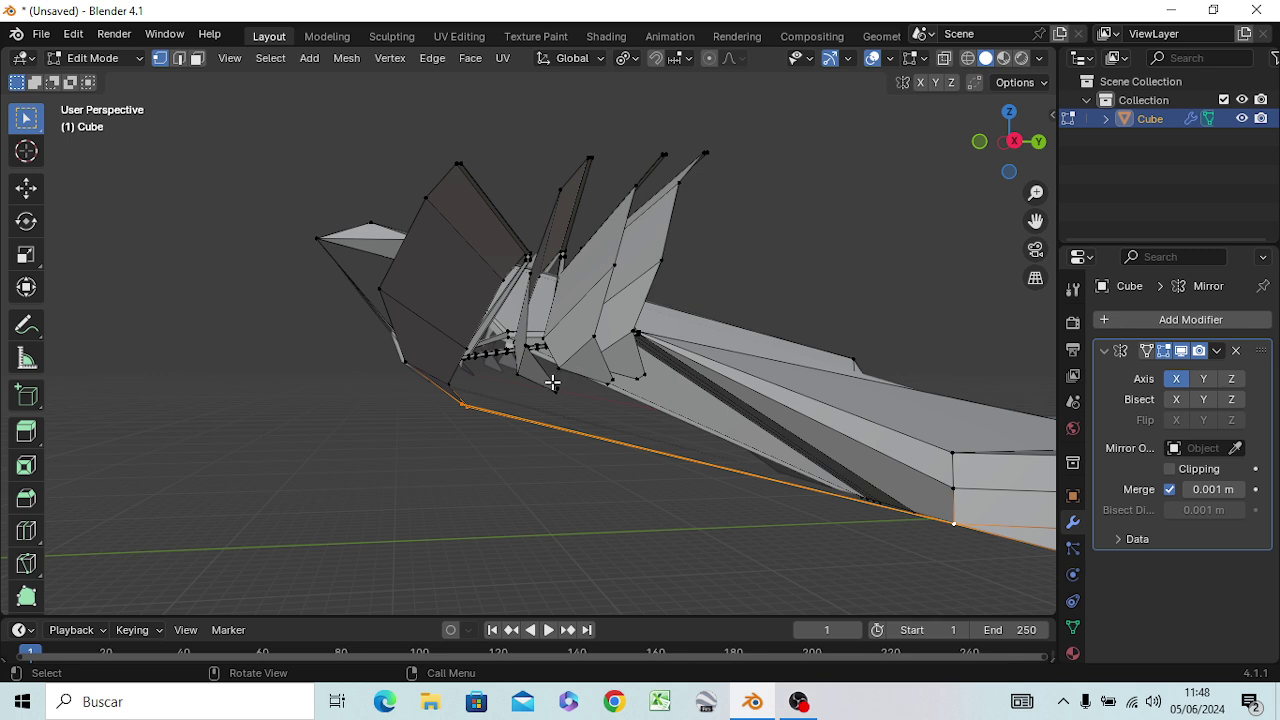
click(565, 404)
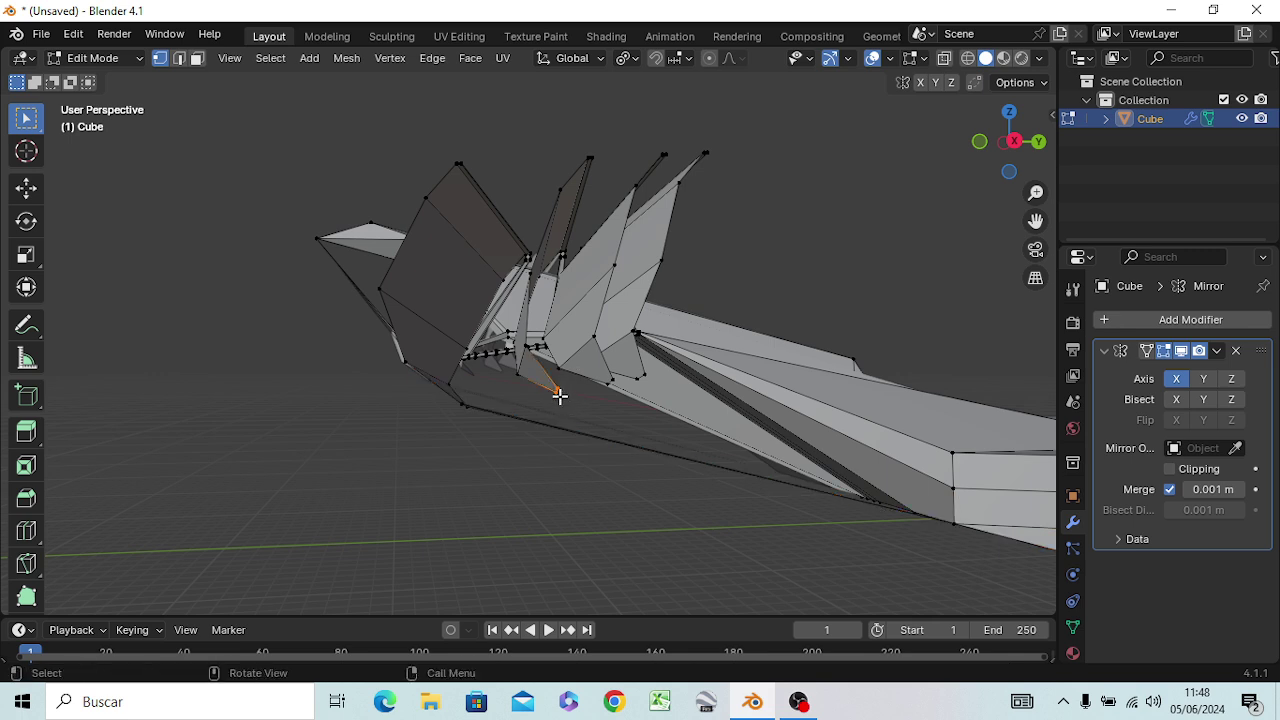
shift+click(958, 520)
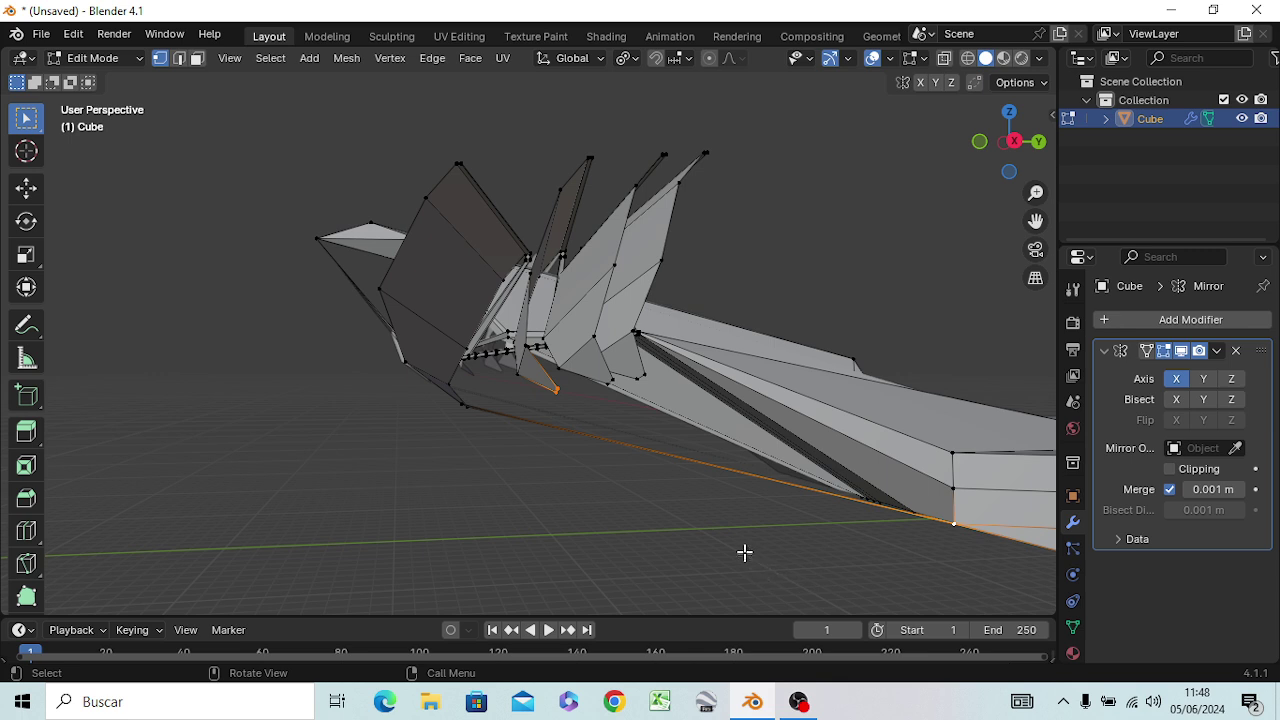
key(f)
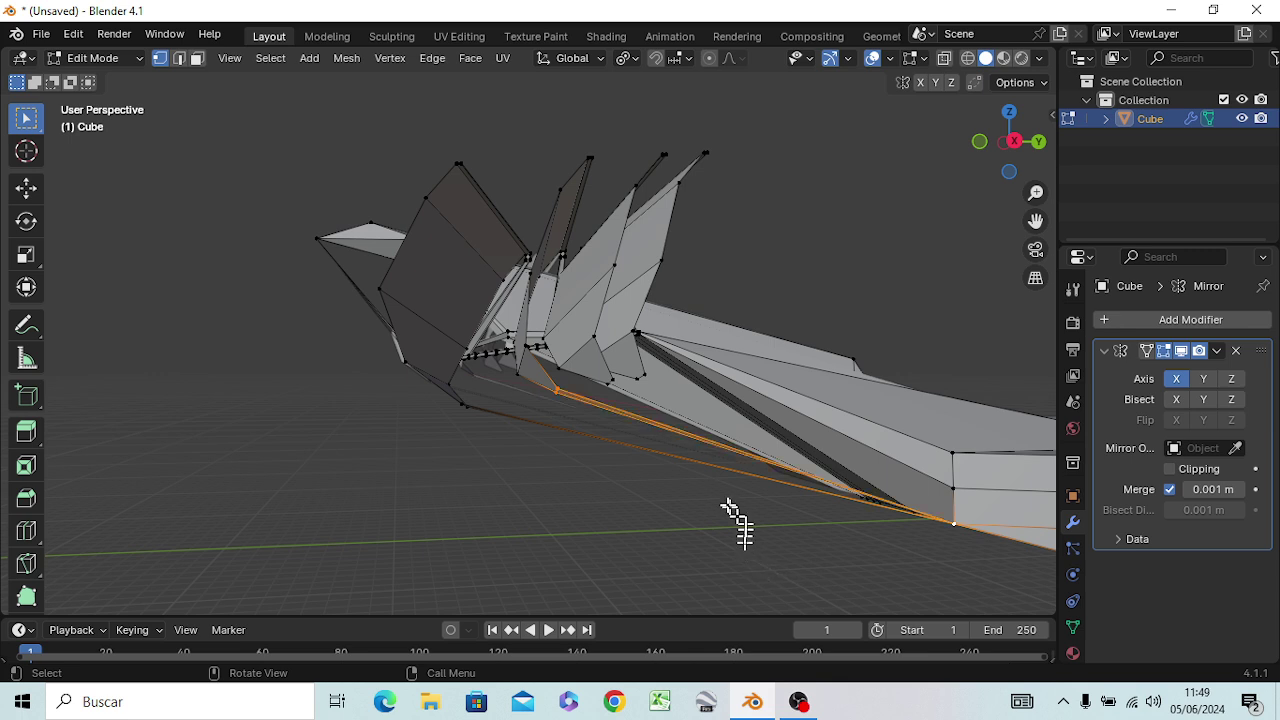
Select vertices near the fins' base together with the block's bottom corner vertex
scroll(625, 409, up, 2)
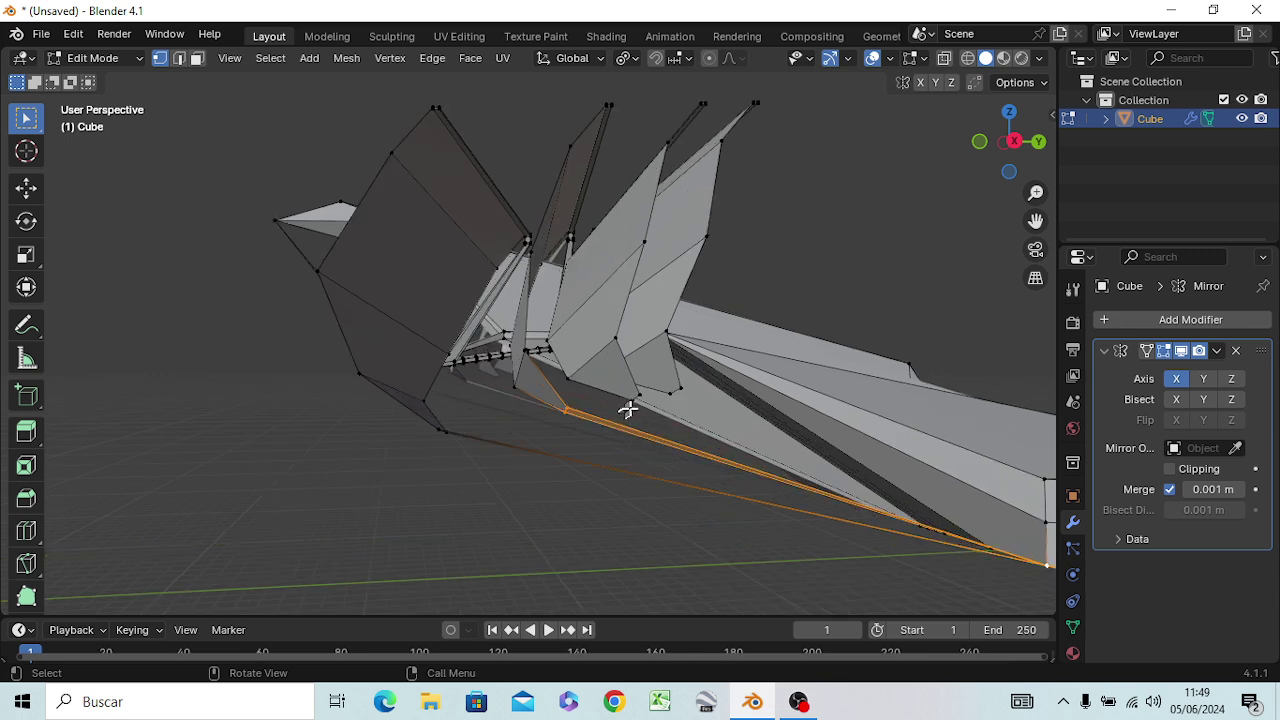
scroll(630, 408, up, 1)
middle_drag(664, 420, 680, 446)
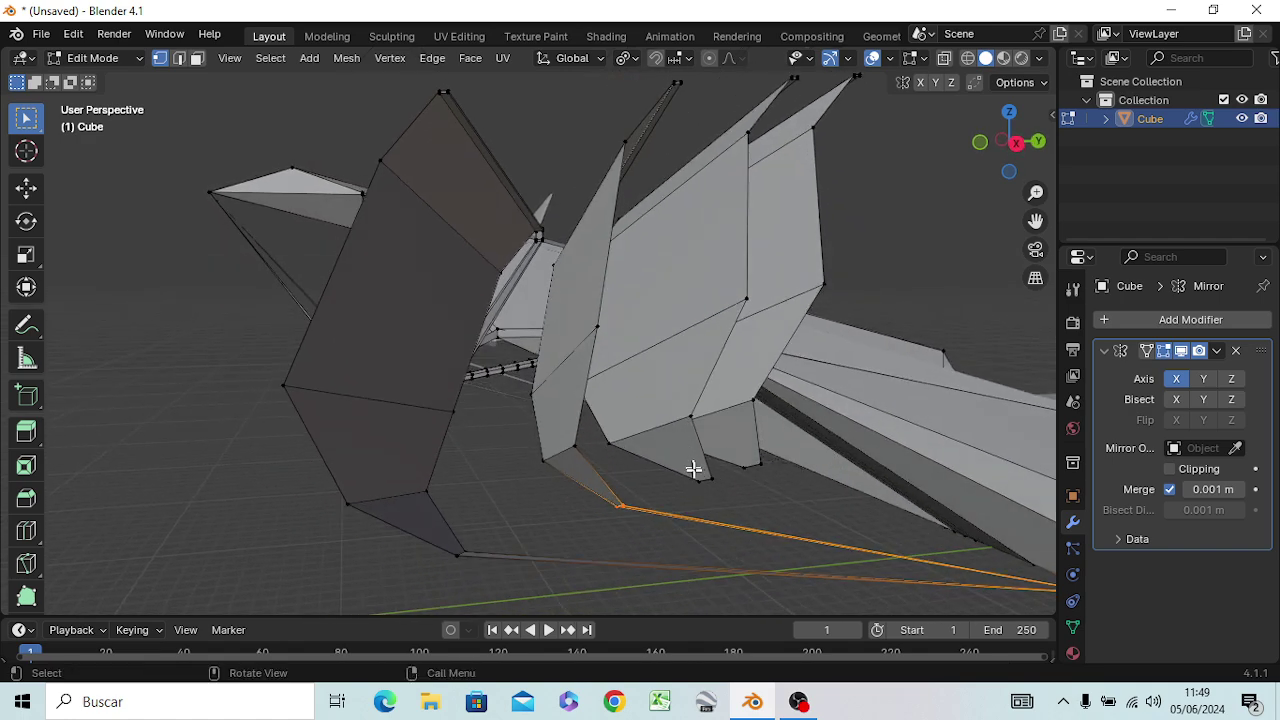
drag(694, 469, 722, 492)
mouse_move(743, 508)
middle_down()
mouse_move(777, 534)
mouse_move(651, 466)
mouse_move(706, 467)
mouse_move(760, 494)
middle_up()
scroll(706, 467, down, 1)
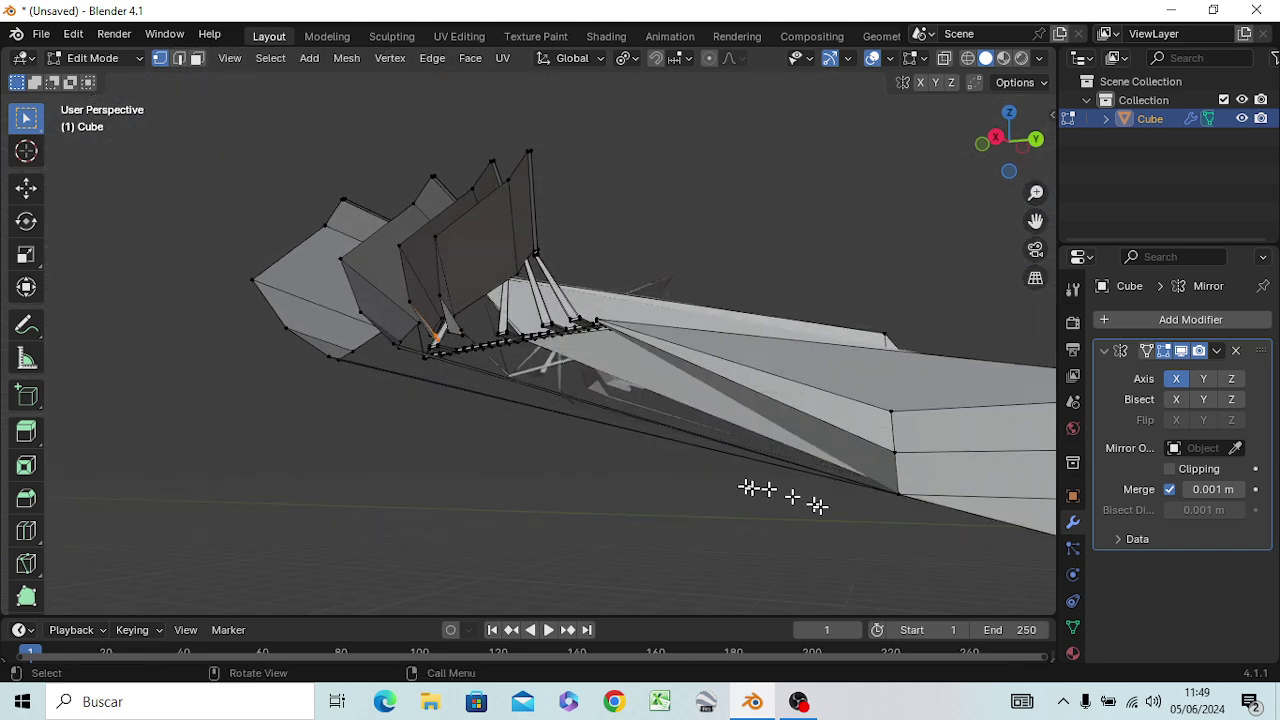
shift+click(906, 491)
key(ctrl+KP_Add)
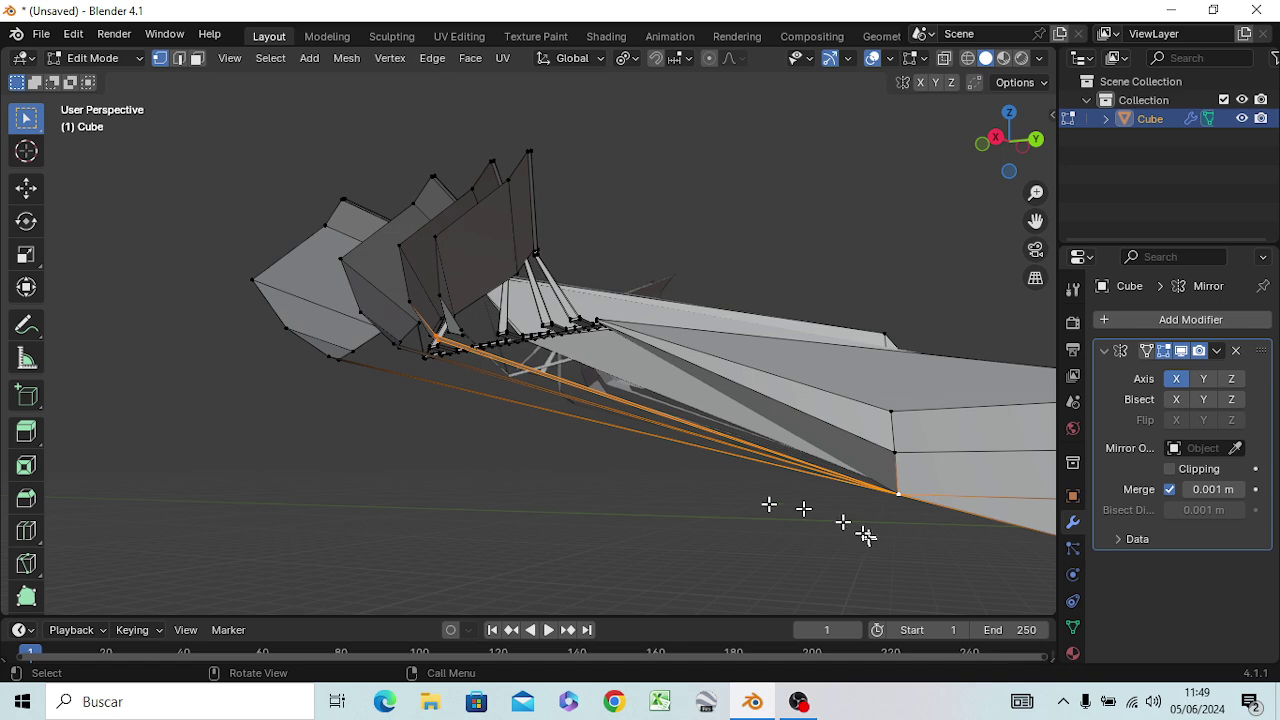
Box-select the vertex below the fins and join it to the block's corner vertex
mouse_move(506, 420)
middle_down()
mouse_move(511, 460)
mouse_move(531, 457)
mouse_move(534, 403)
middle_up()
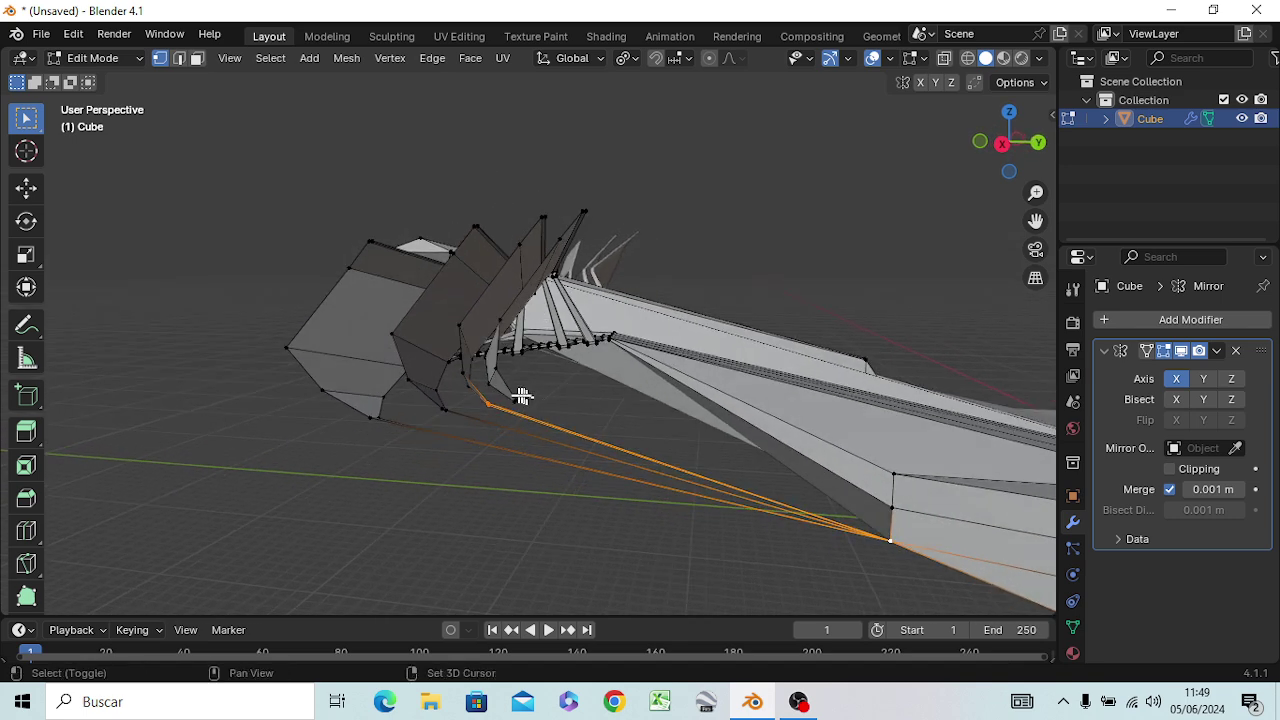
scroll(520, 395, up, 3)
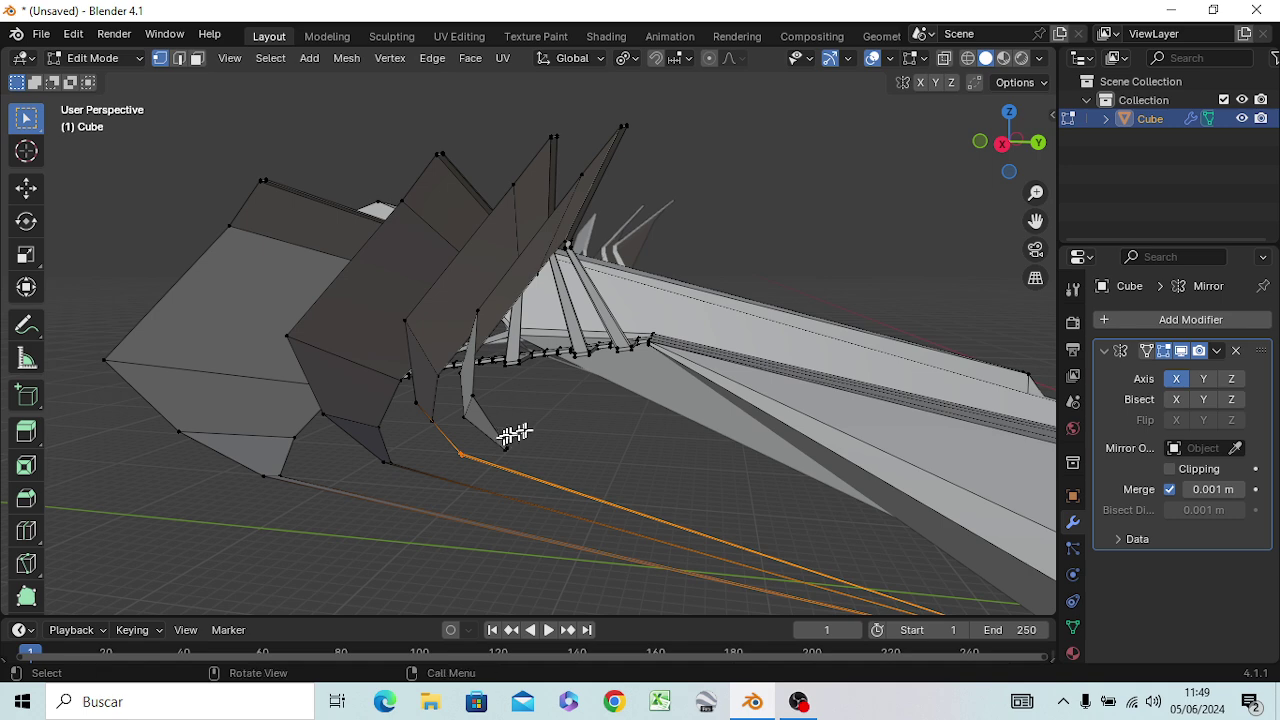
click(508, 438)
key(b)
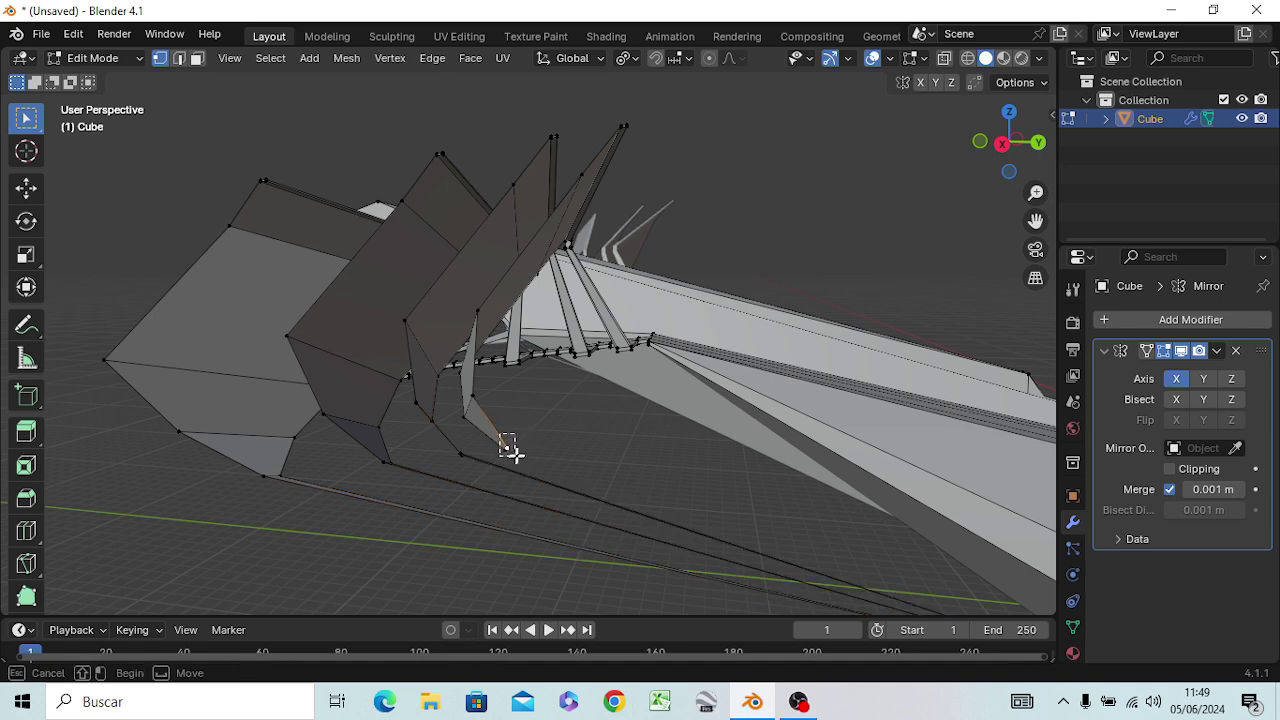
drag(510, 450, 689, 514)
mouse_move(689, 514)
middle_down()
mouse_move(637, 481)
mouse_move(665, 471)
middle_up()
scroll(672, 471, down, 2)
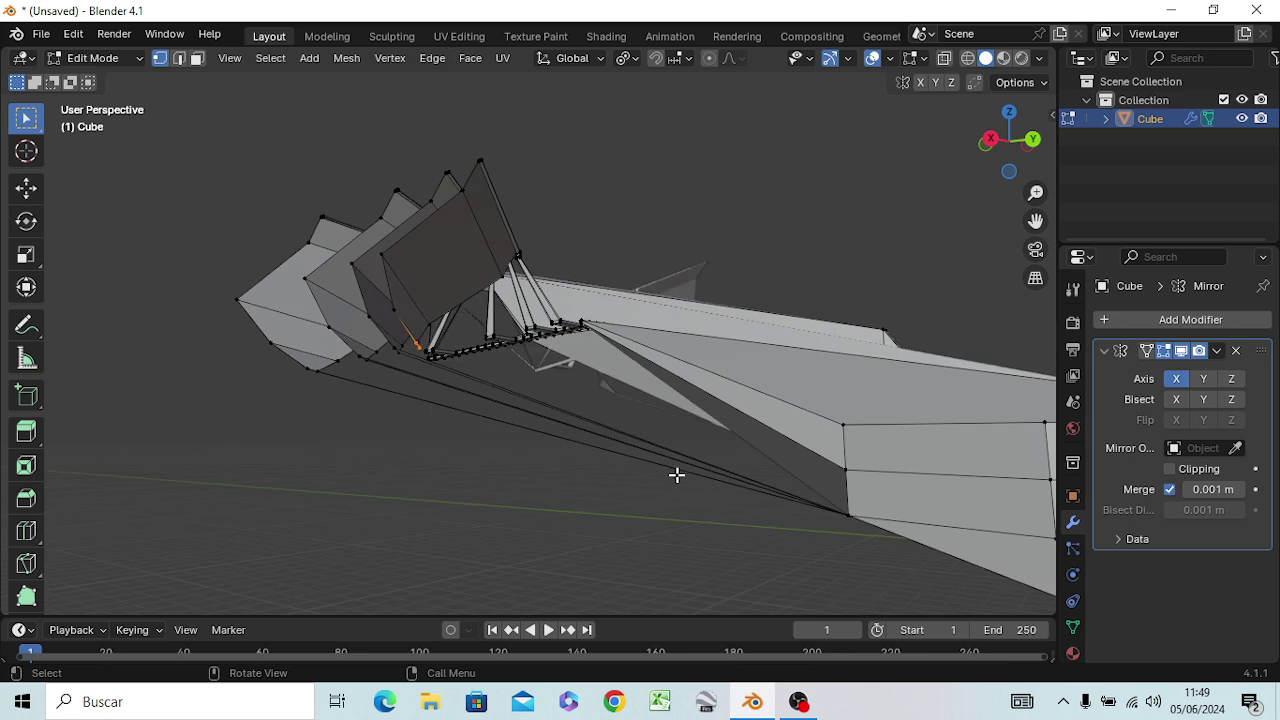
shift+click(859, 509)
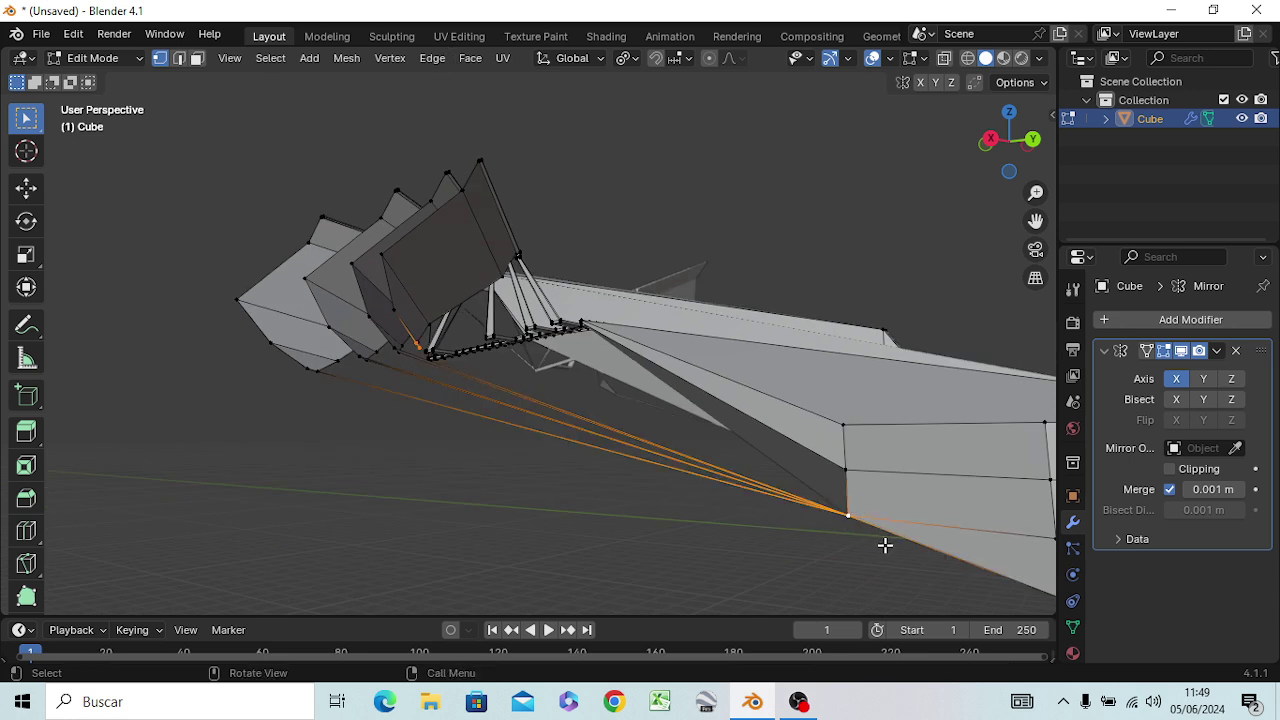
key(f)
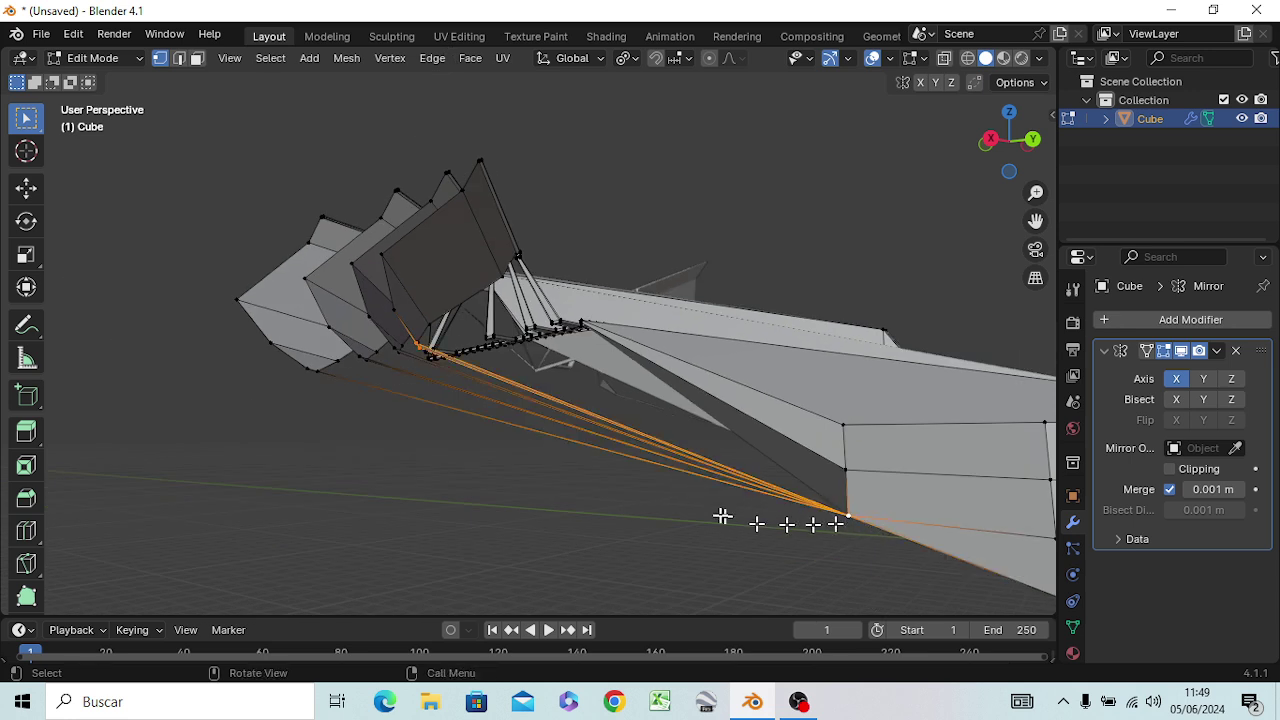
mouse_move(443, 506)
middle_down()
mouse_move(596, 608)
mouse_move(643, 571)
mouse_move(620, 555)
middle_up()
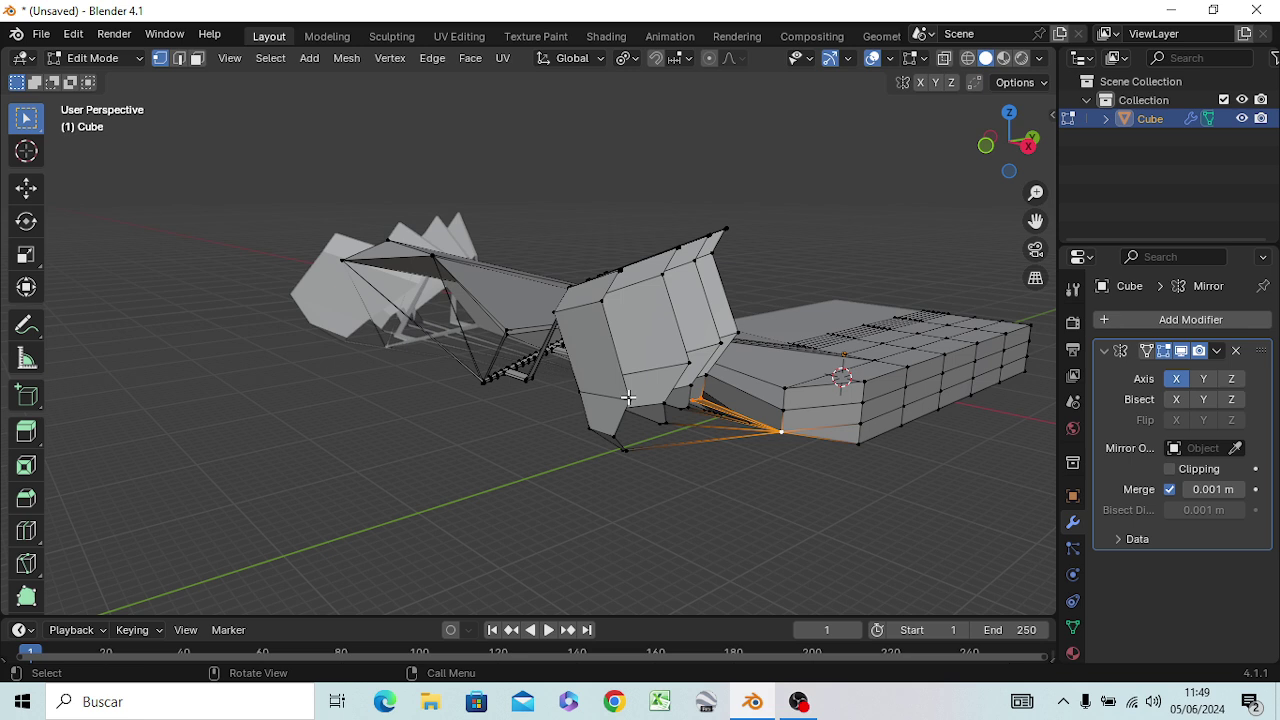
Select the slab's front-edge vertices and the angled block's corners, then fill a face between them
click(624, 399)
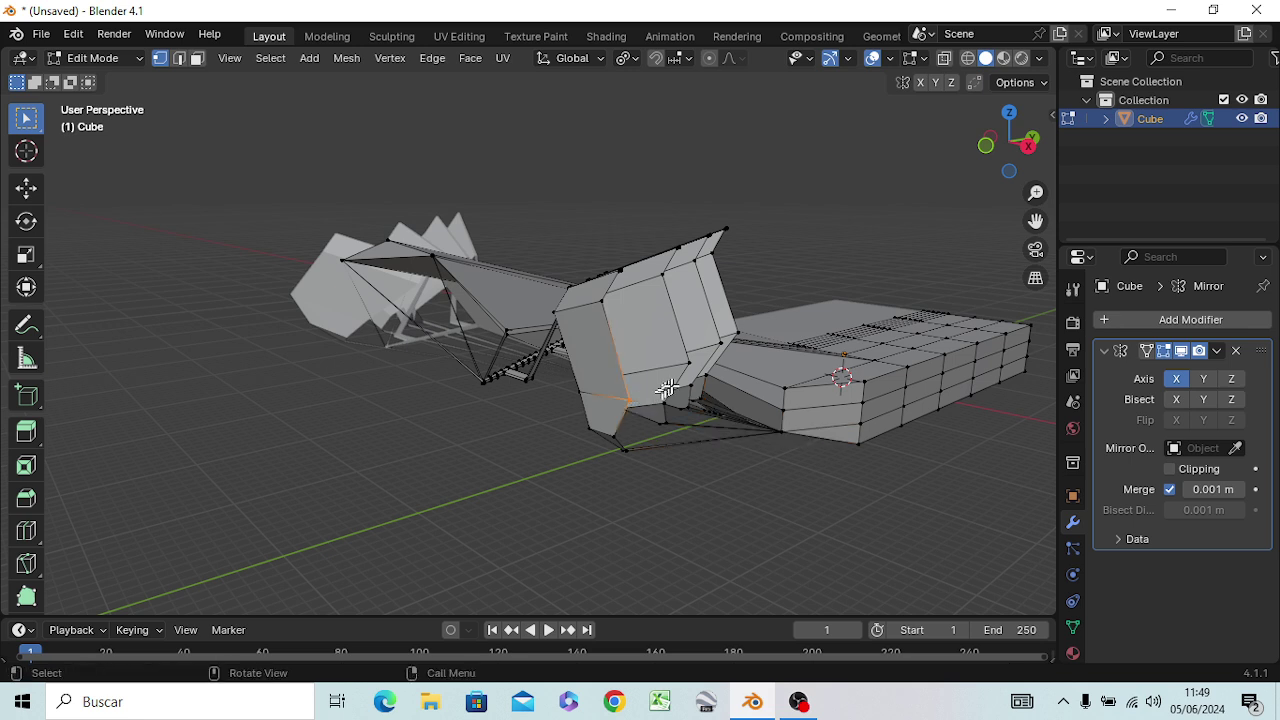
click(775, 268)
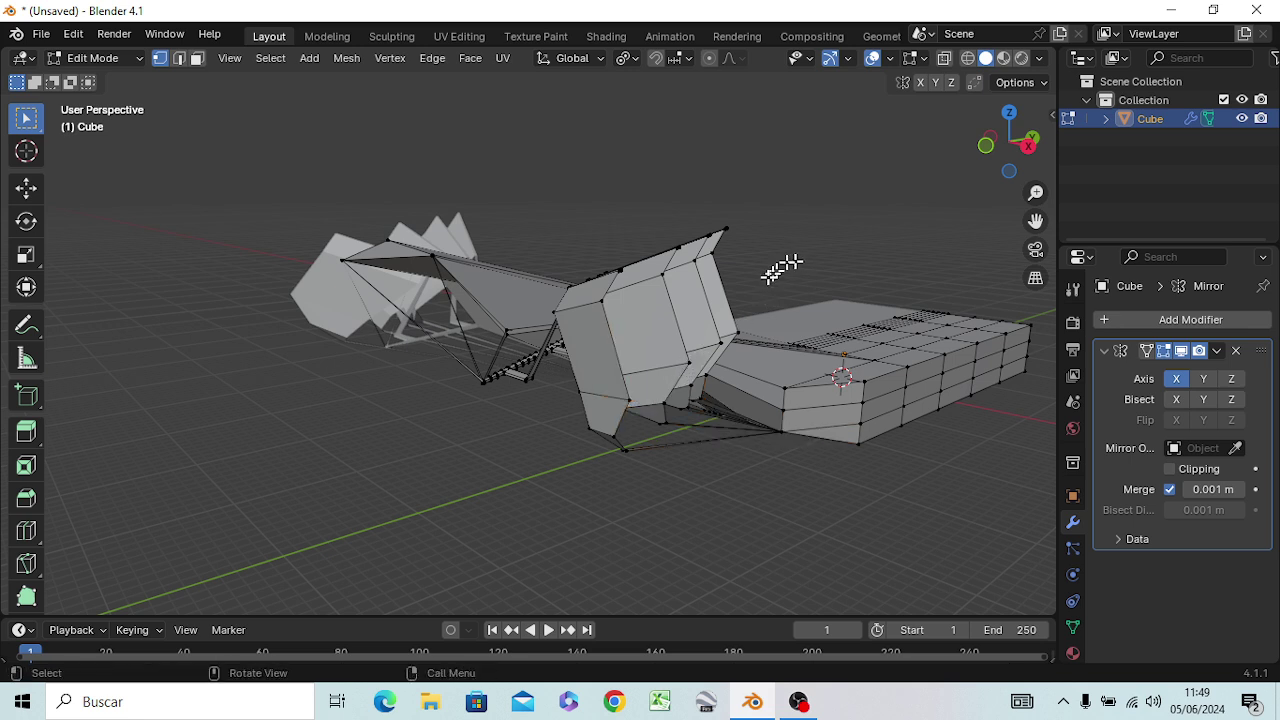
click(627, 398)
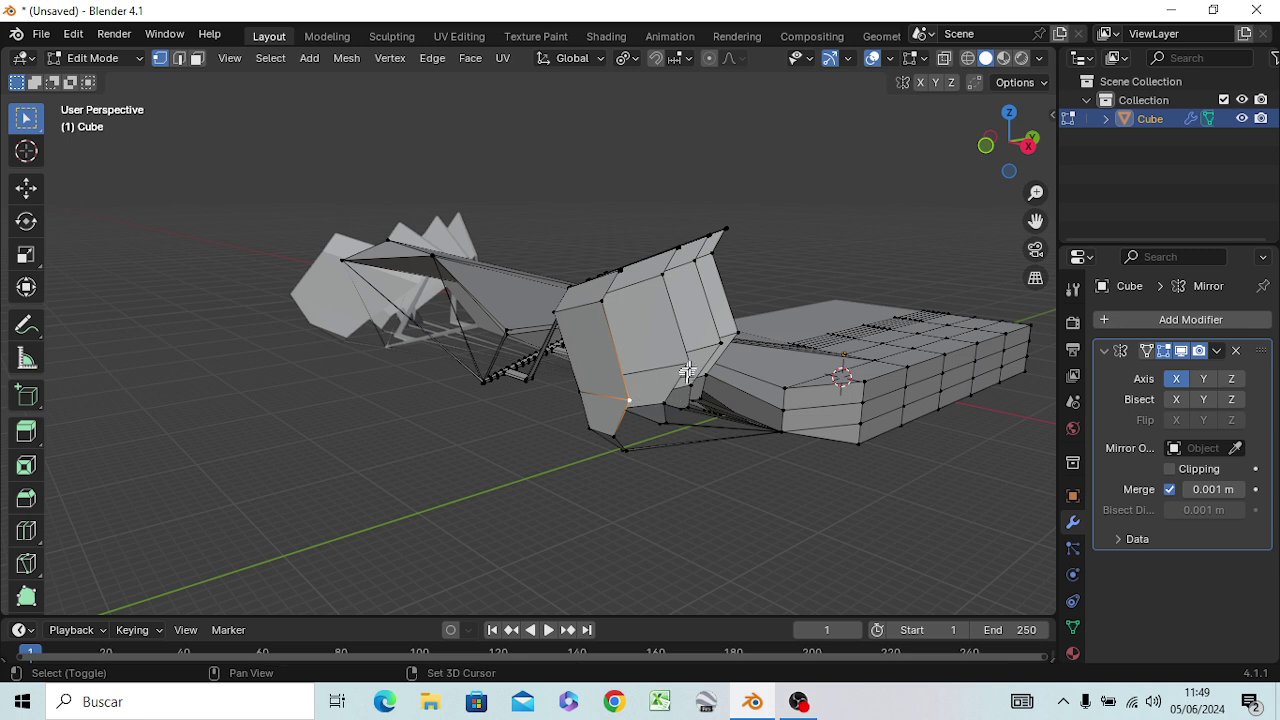
shift+click(696, 362)
shift+click(725, 339)
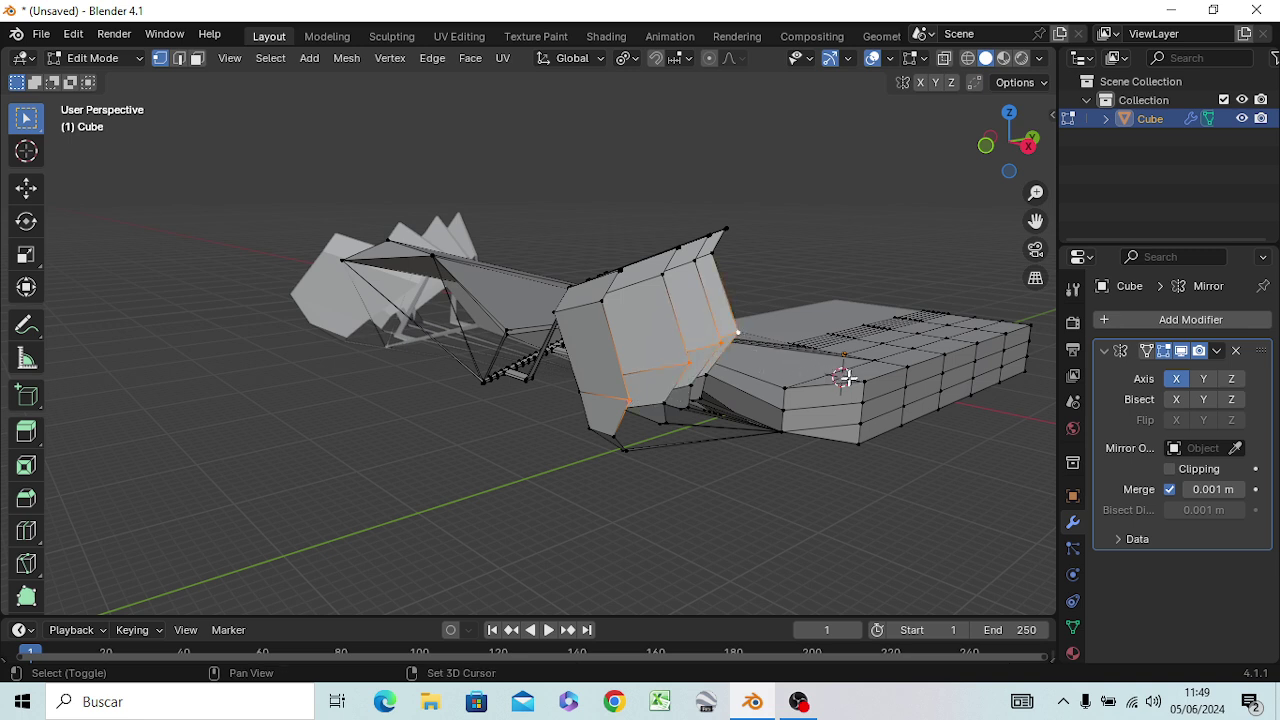
shift+click(784, 392)
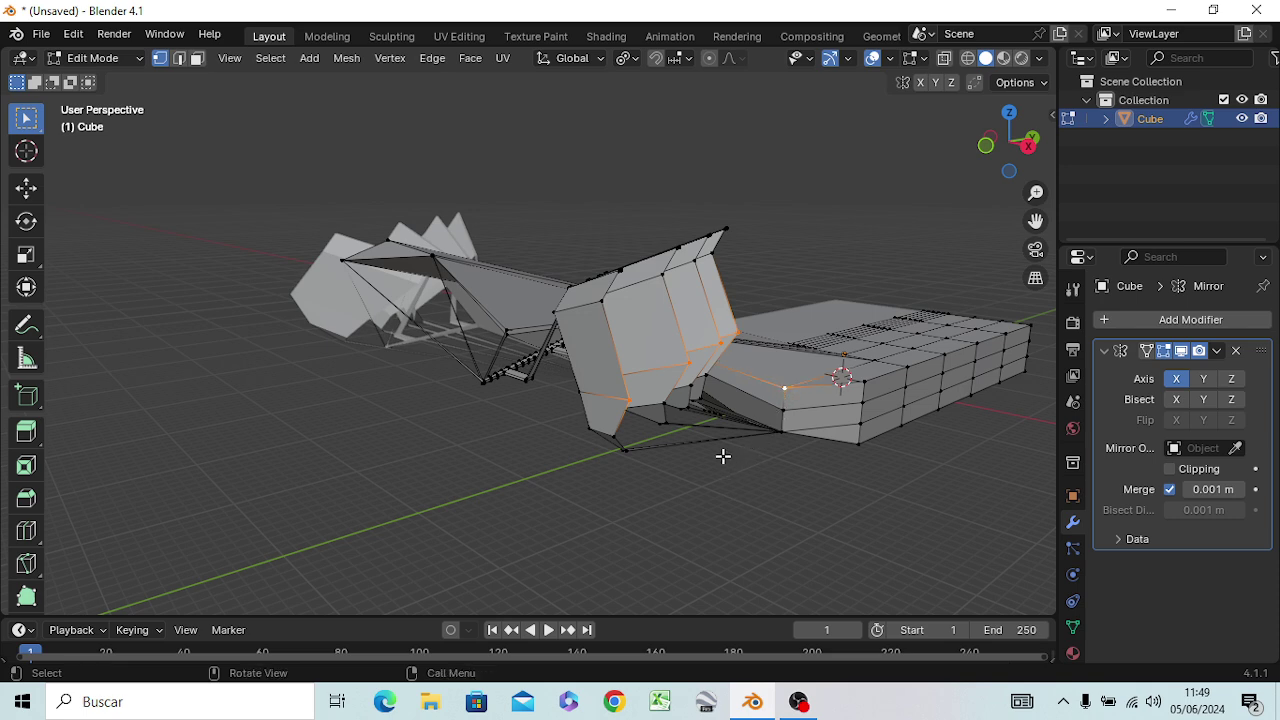
key(f)
mouse_move(722, 456)
middle_down()
mouse_move(718, 383)
mouse_move(648, 422)
middle_up()
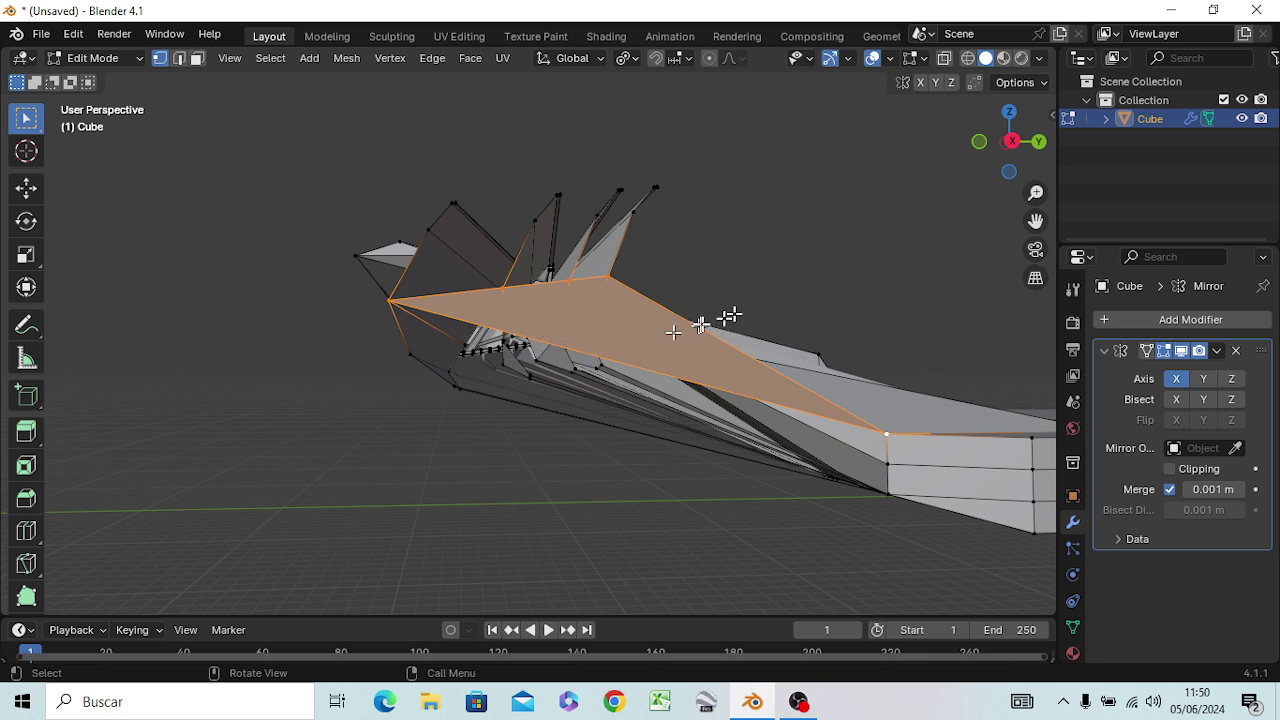
Inset the new triangle, then delete its inner face via X > Faces
key(i)
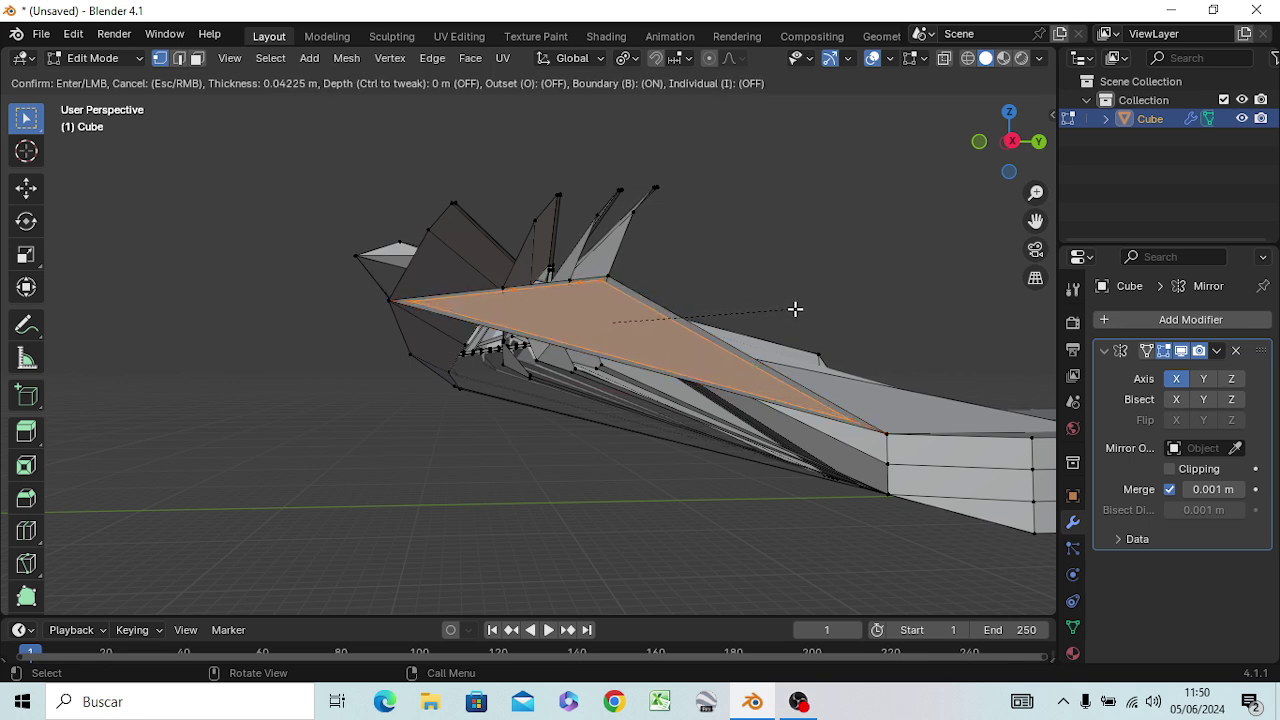
click(795, 309)
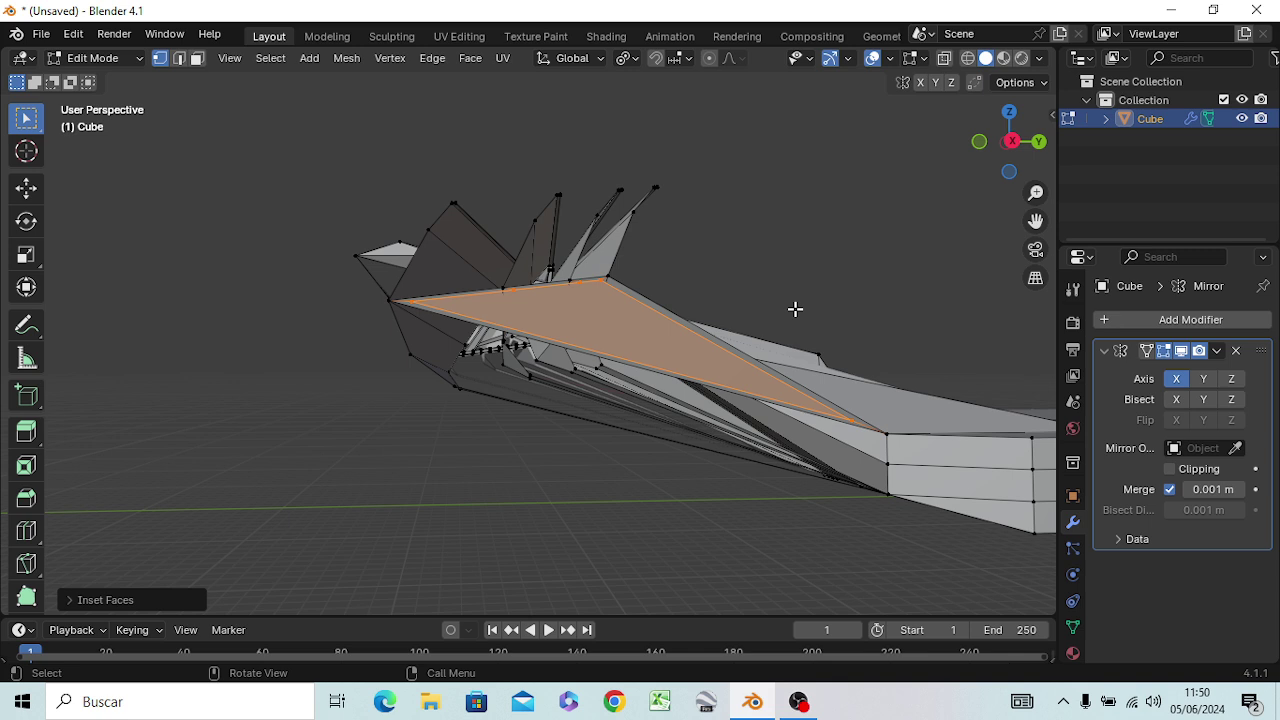
key(x)
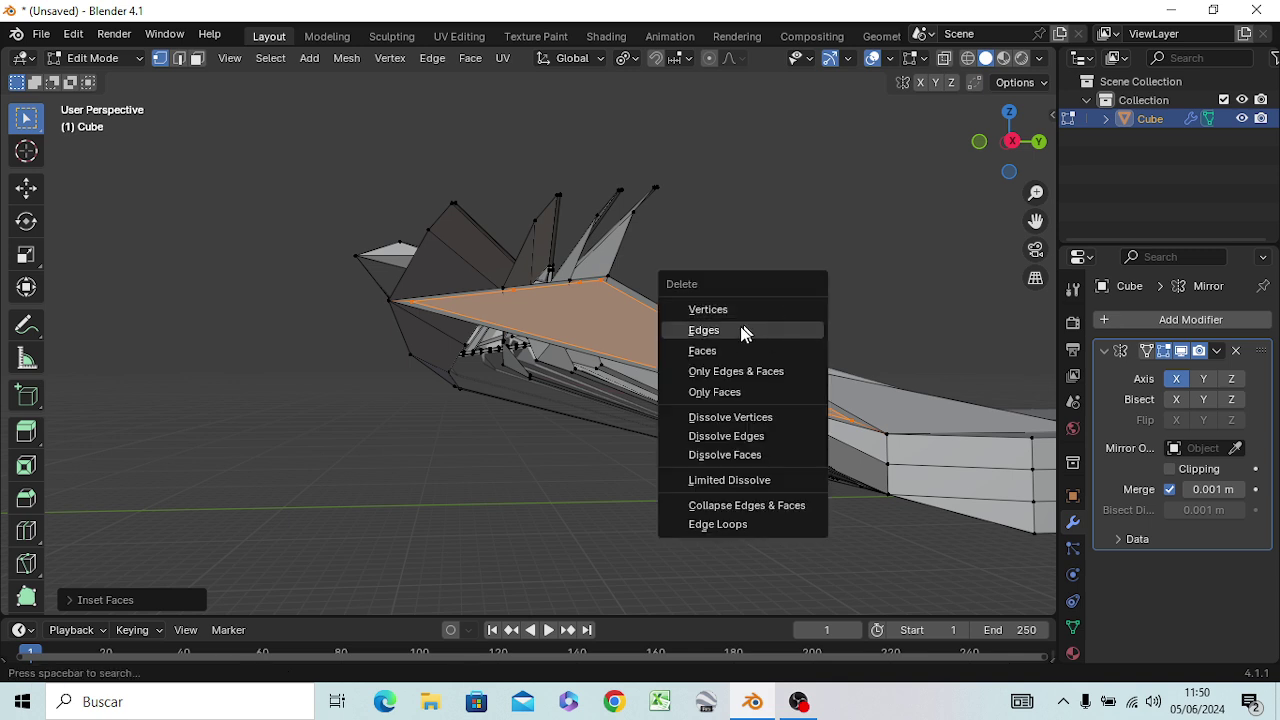
click(720, 352)
mouse_move(497, 565)
middle_down()
mouse_move(571, 545)
mouse_move(375, 65)
mouse_move(400, 77)
mouse_move(429, 63)
mouse_move(466, 603)
mouse_move(597, 591)
mouse_move(586, 603)
mouse_move(565, 57)
mouse_move(515, 57)
mouse_move(522, 48)
middle_up()
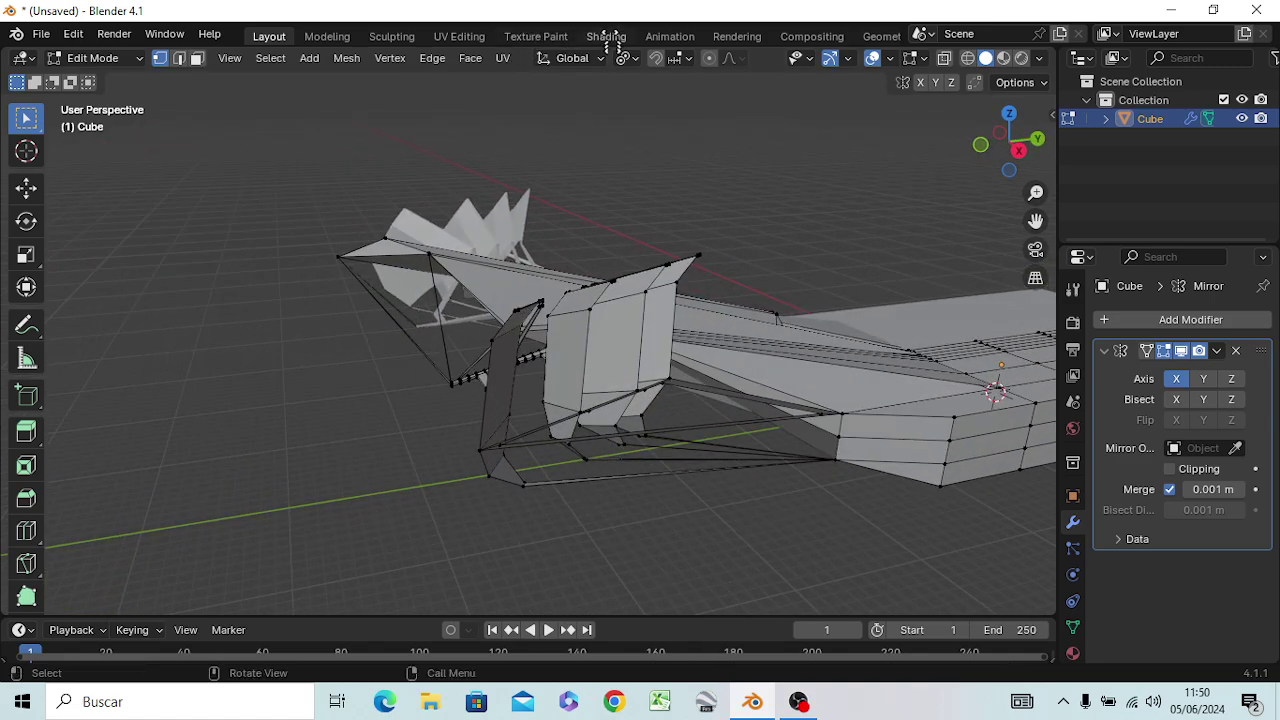
Fill a face between the fin's corner edge and the slanted wall's edge, then undo it
mouse_move(566, 194)
middle_down()
mouse_move(612, 279)
mouse_move(786, 257)
mouse_move(776, 292)
middle_up()
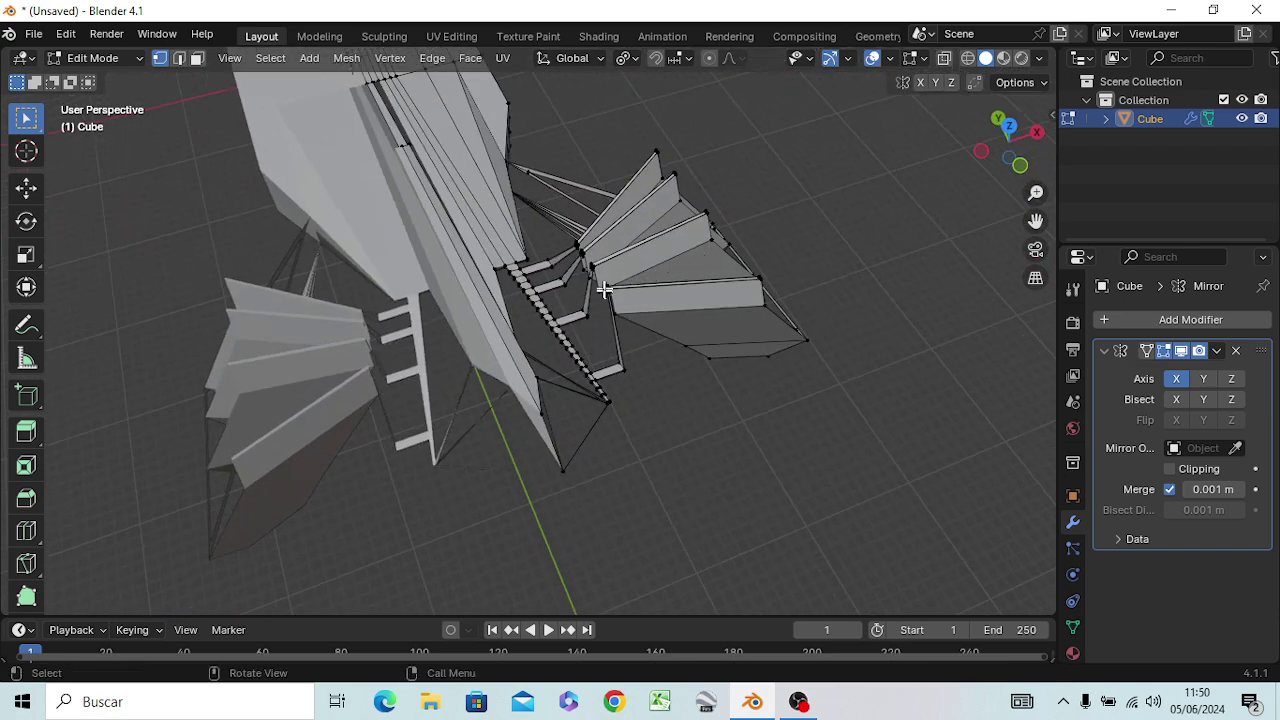
scroll(646, 343, up, 2)
scroll(646, 343, up, 2)
scroll(646, 343, down, 1)
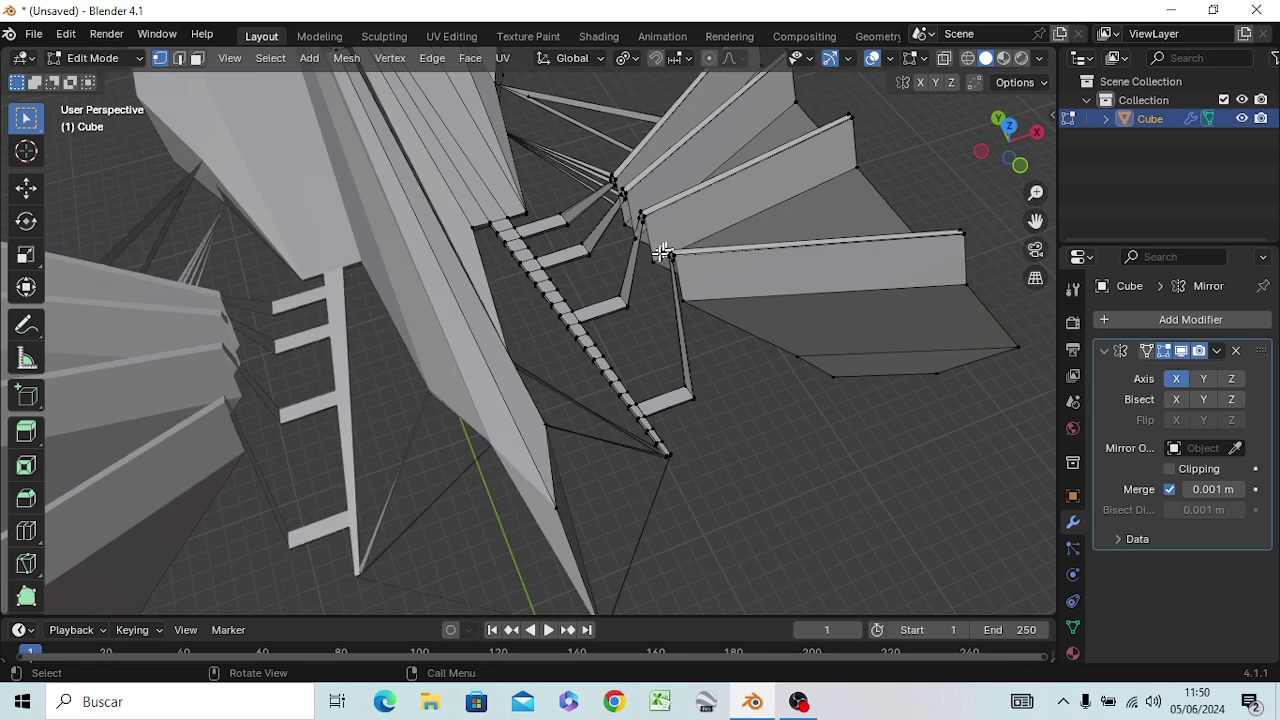
scroll(668, 248, up, 2)
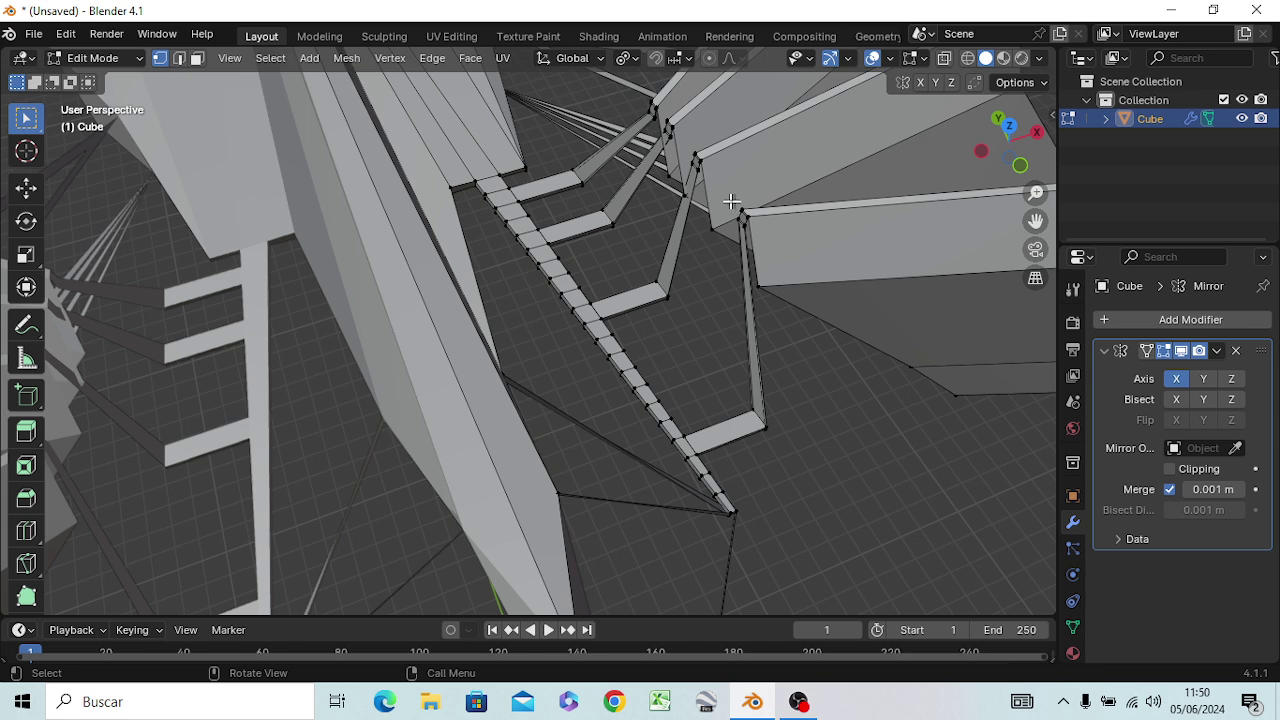
alt+click(756, 232)
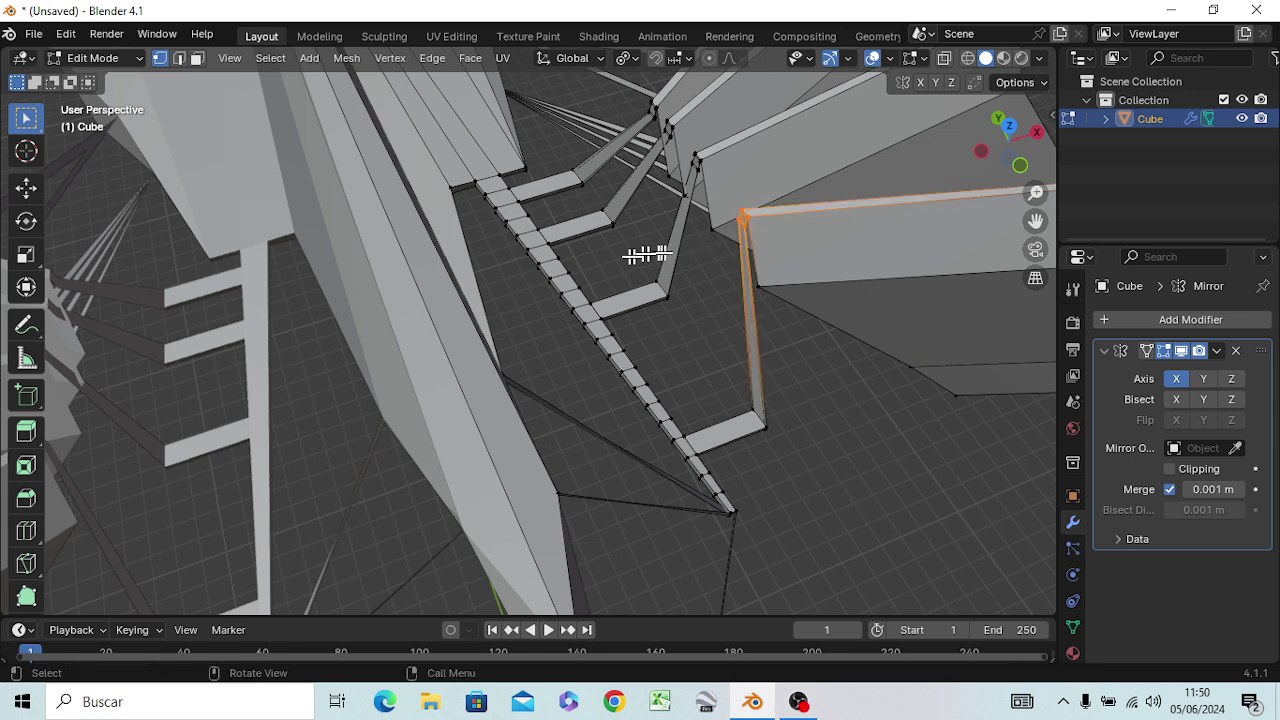
alt+shift+click(448, 183)
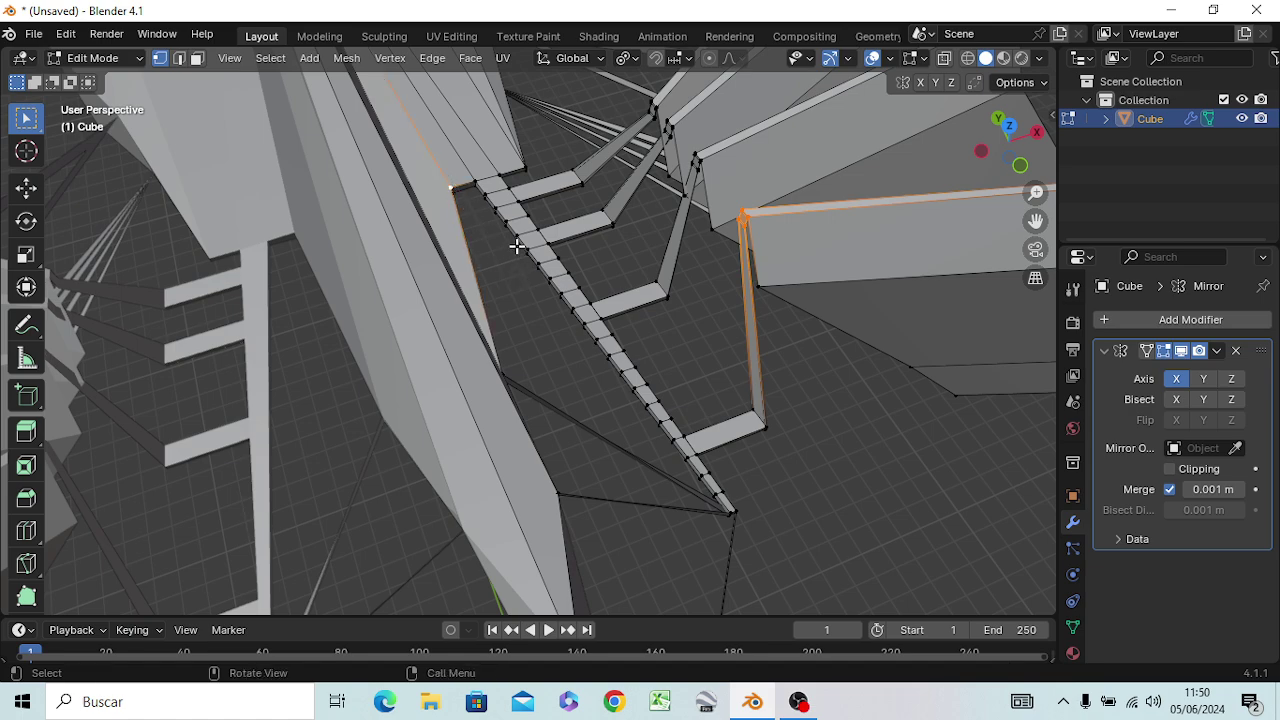
key(f)
mouse_move(521, 245)
middle_down()
mouse_move(425, 163)
mouse_move(766, 257)
mouse_move(471, 191)
mouse_move(556, 226)
middle_up()
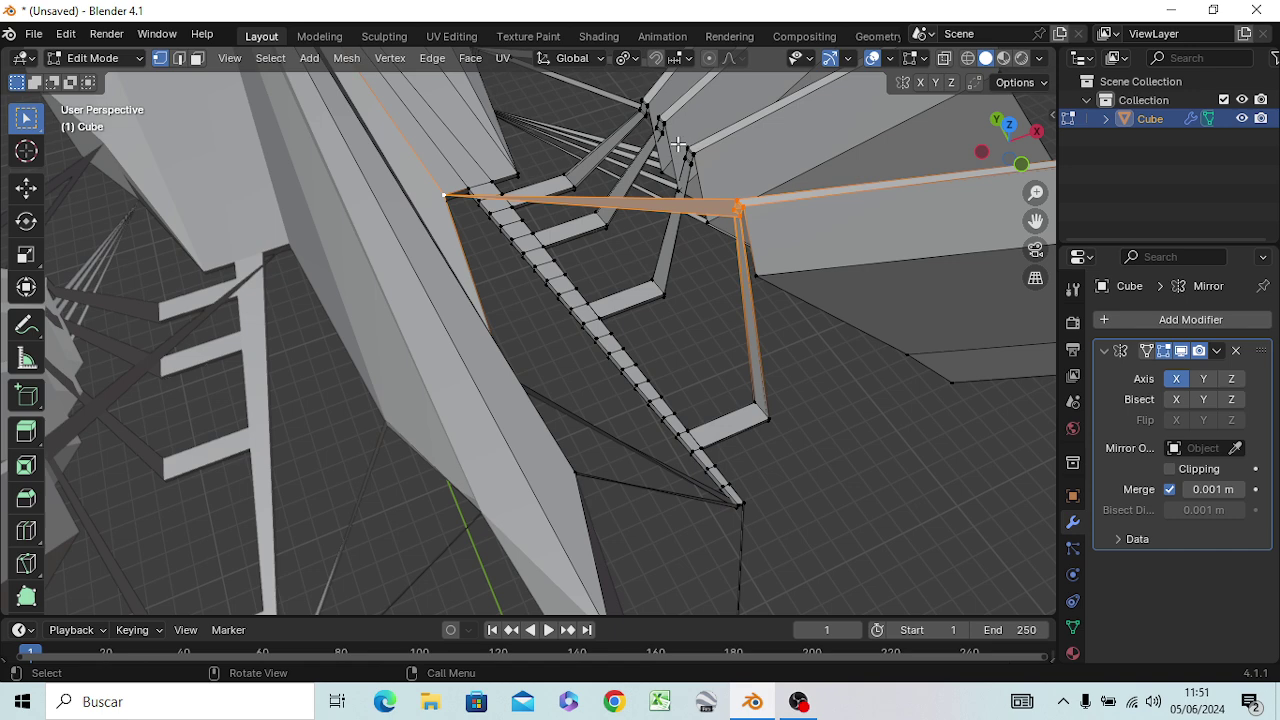
key(ctrl+z)
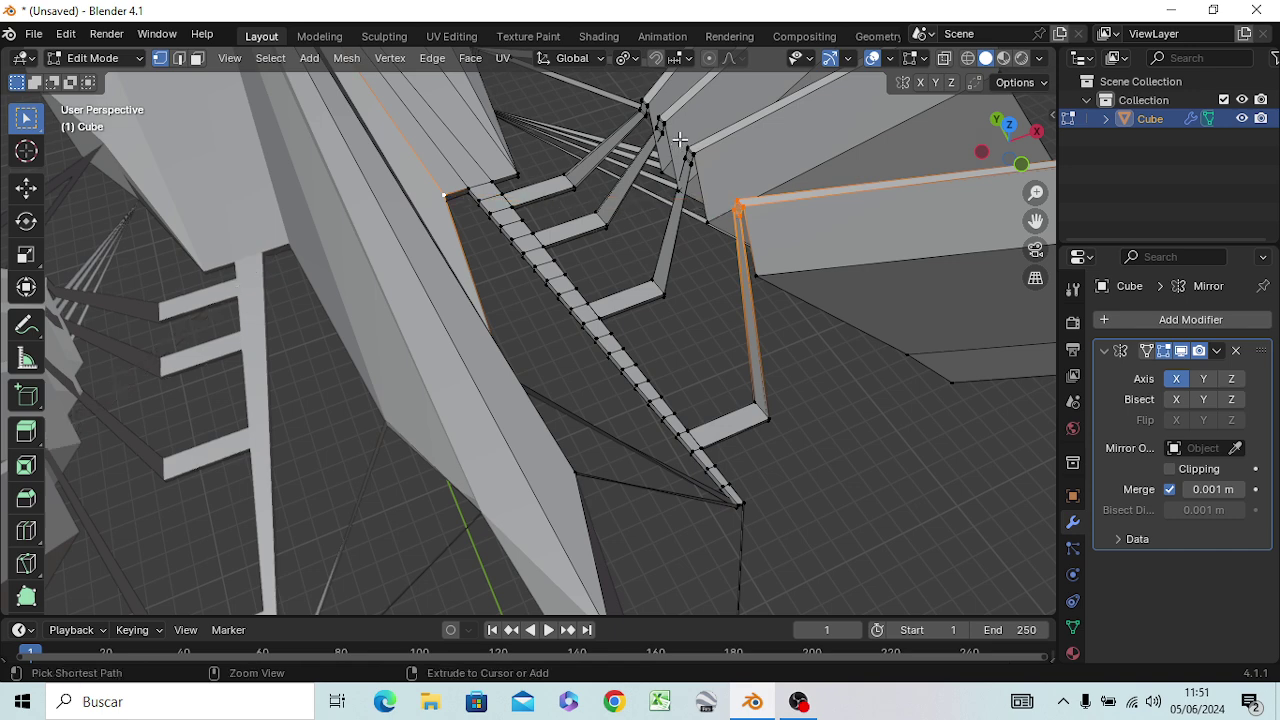
Add the lower strut vertex and fill a triangle between the three vertices
middle_drag(666, 314, 667, 323)
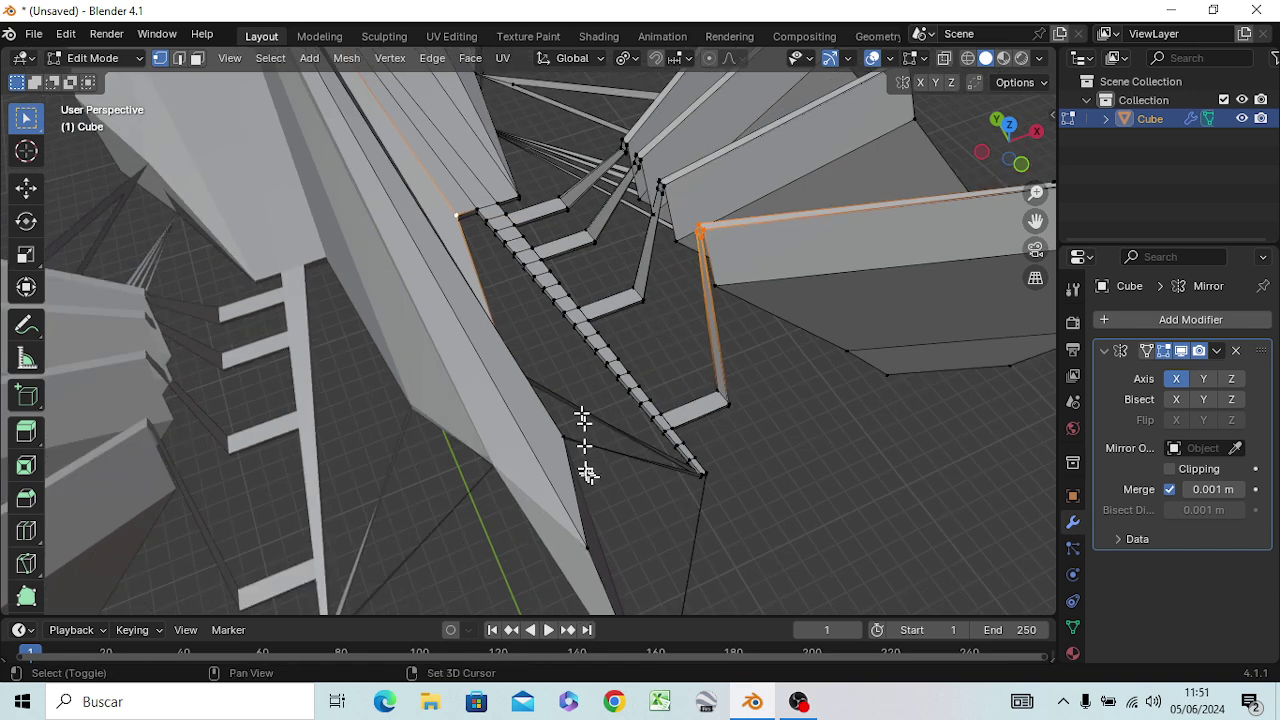
shift+click(561, 434)
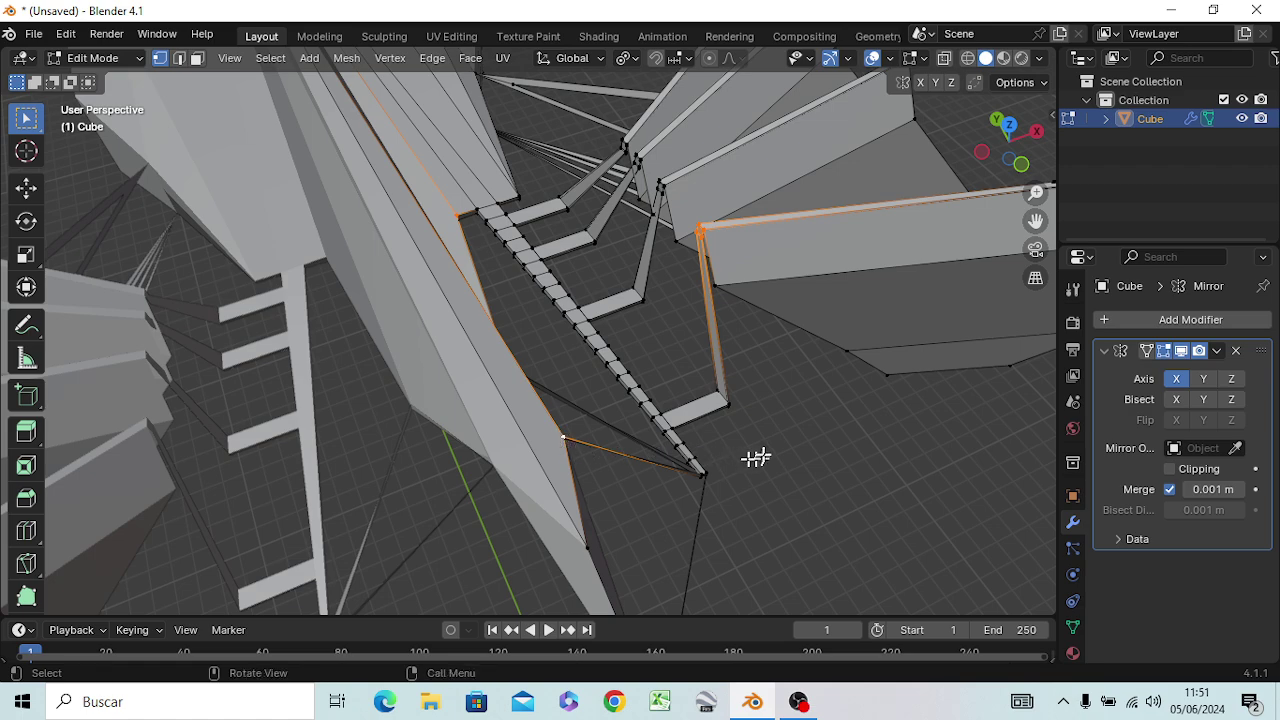
key(f)
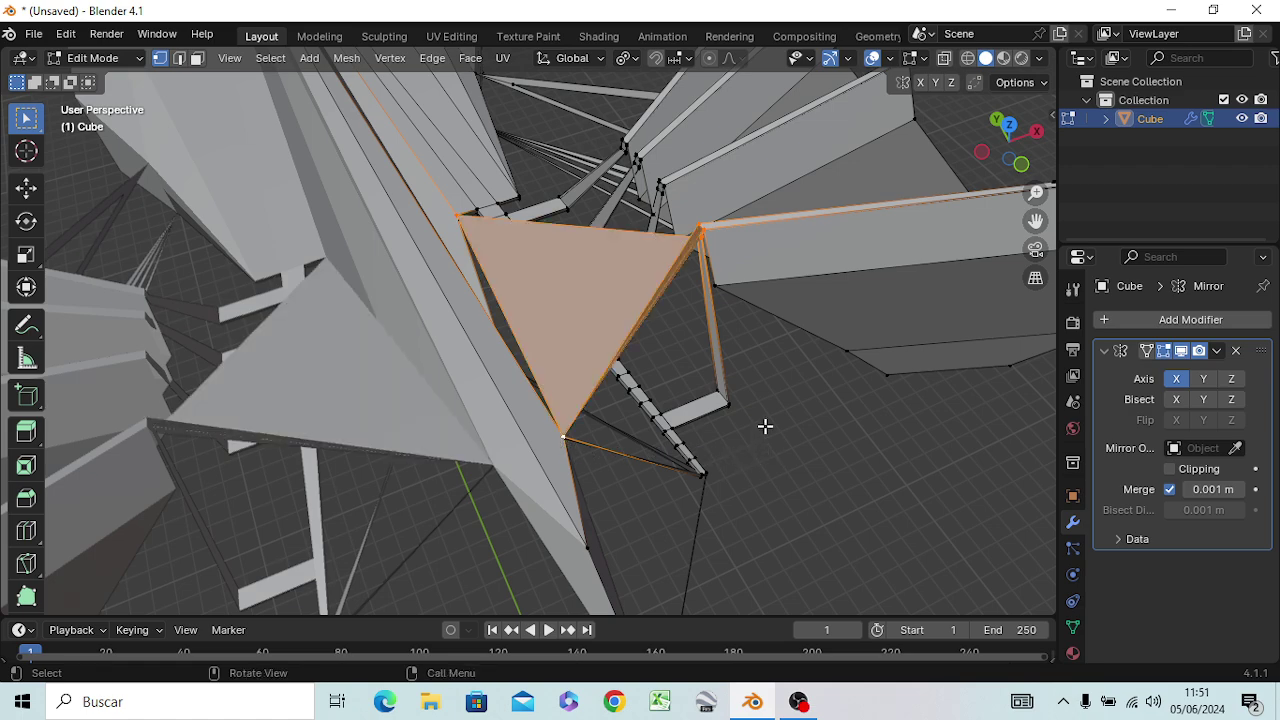
middle_drag(697, 357, 620, 305)
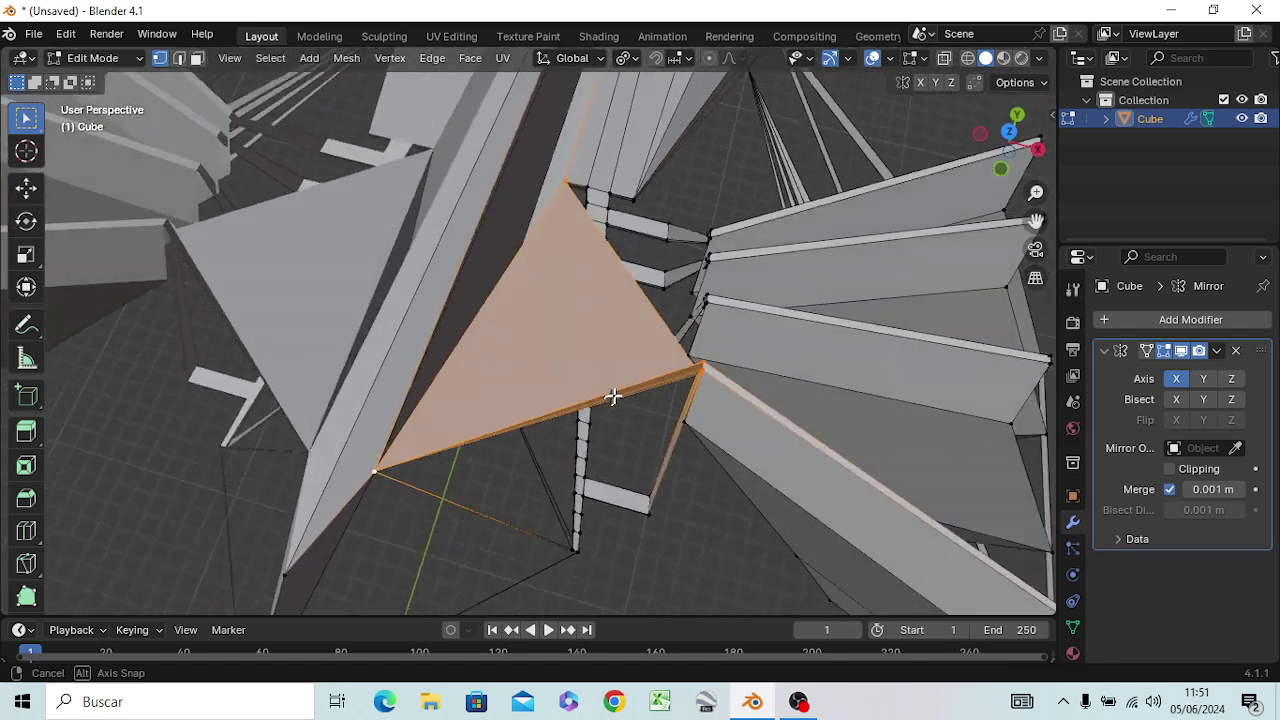
middle_drag(620, 305, 624, 350)
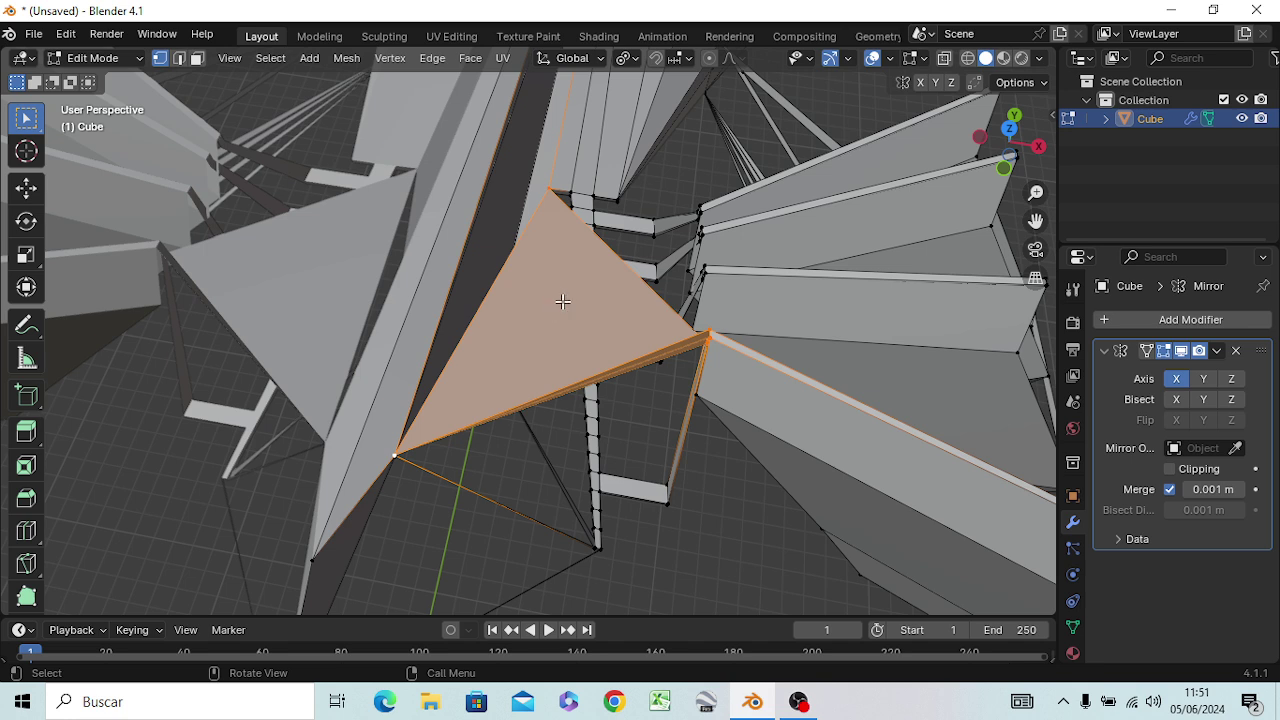
key(ctrl)
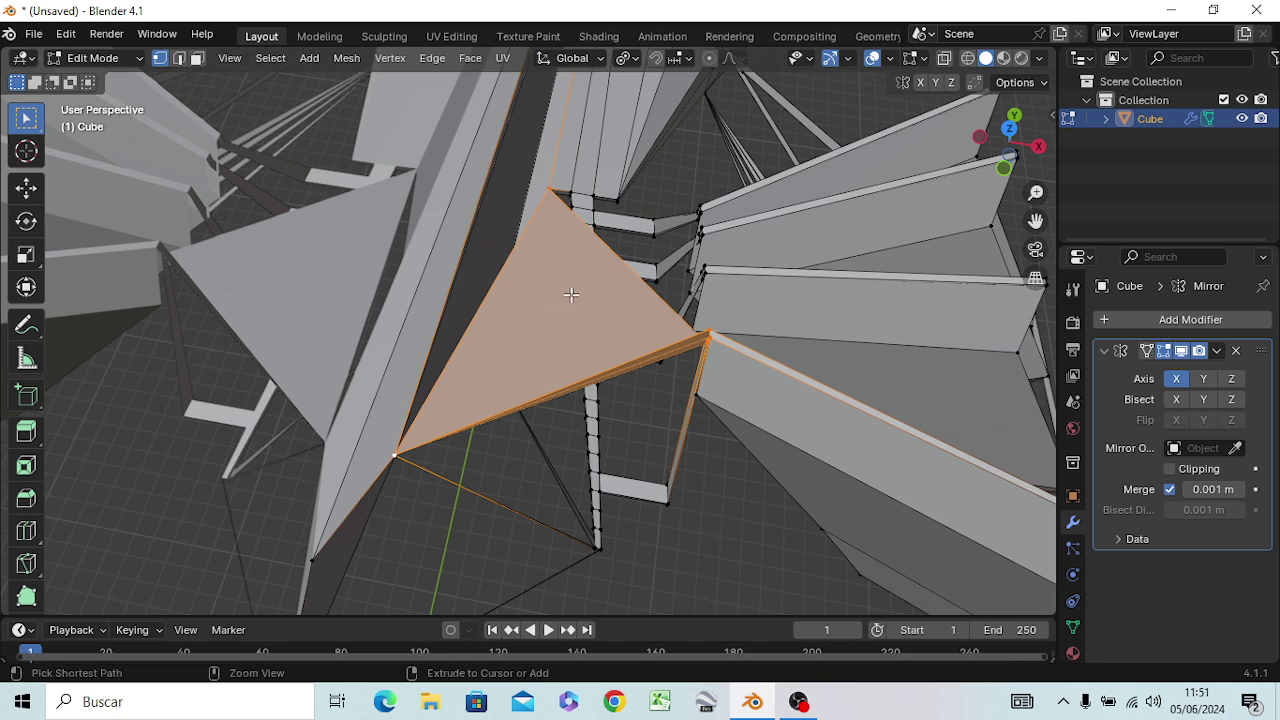
key(ctrl+r)
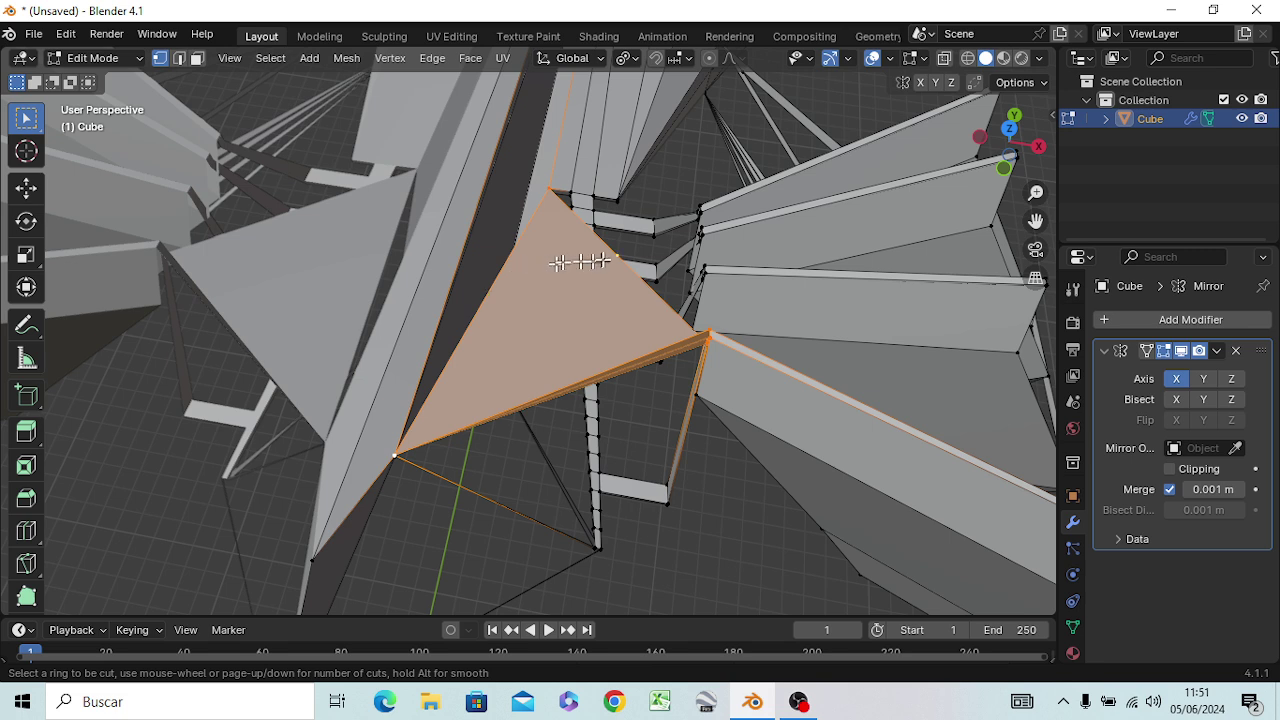
Cancel the loop cut, inset the new triangle, and clear the mesh selection
key(Escape)
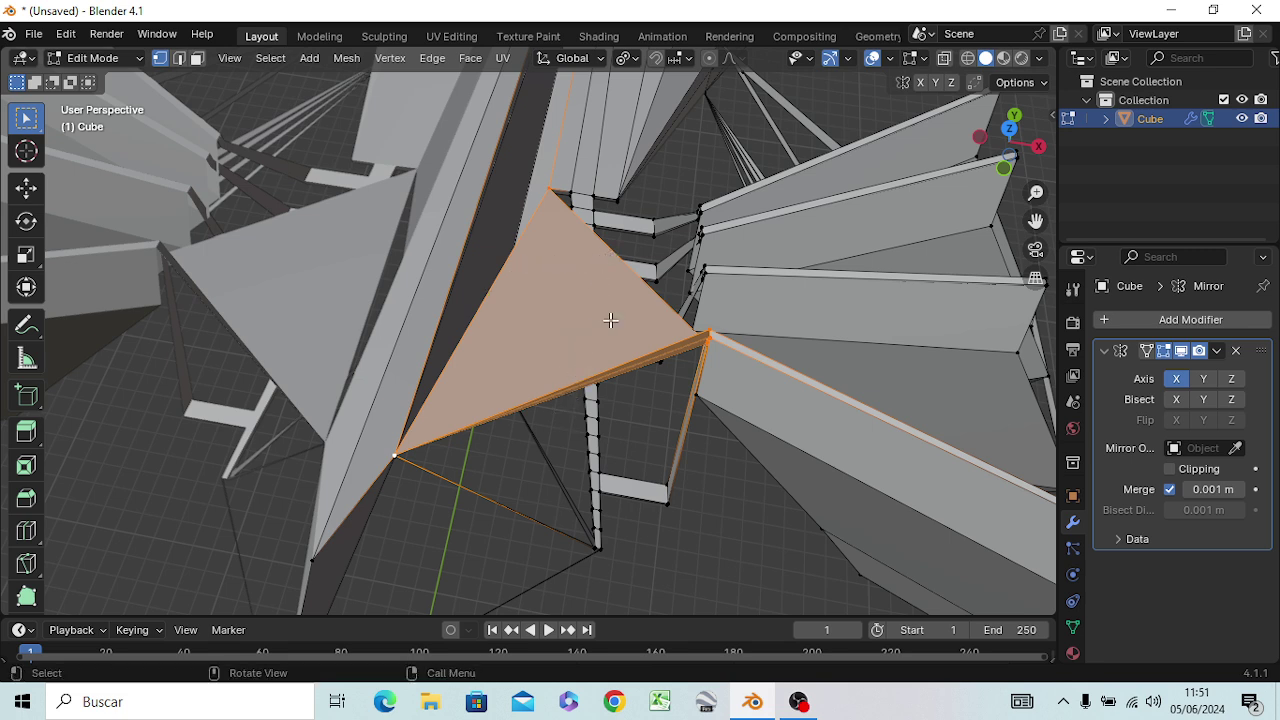
key(i)
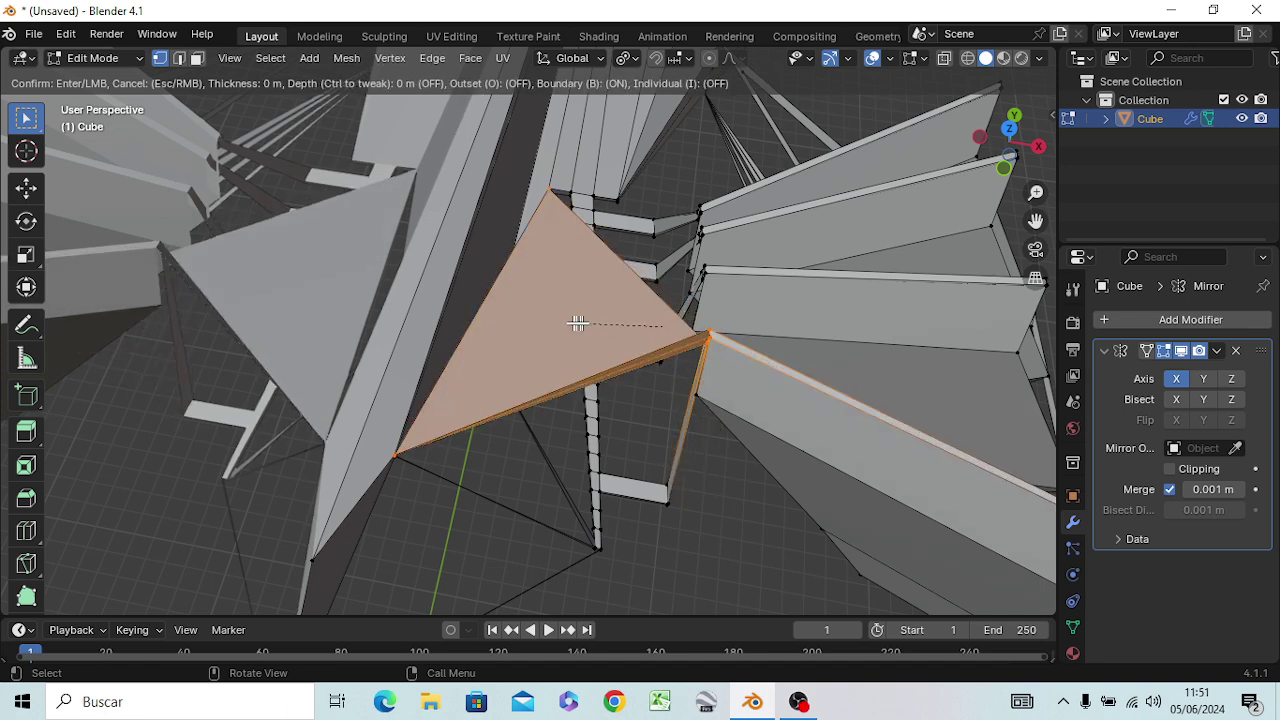
click(579, 318)
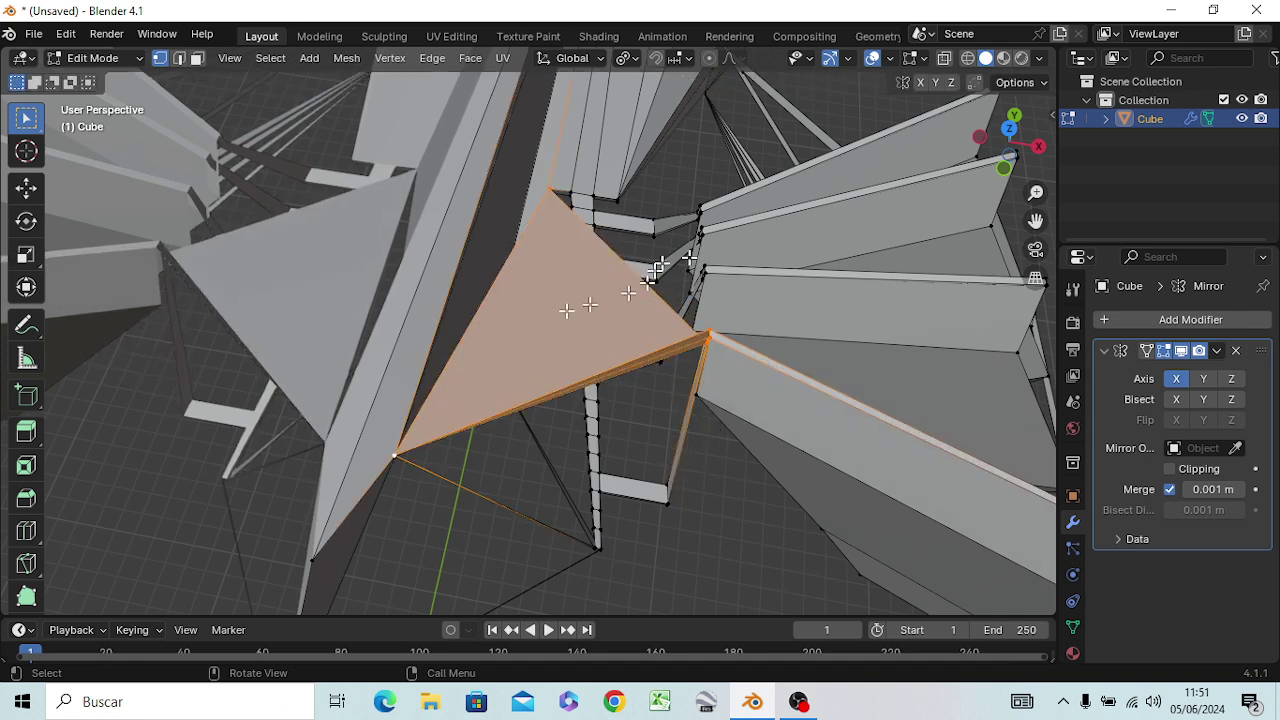
click(740, 550)
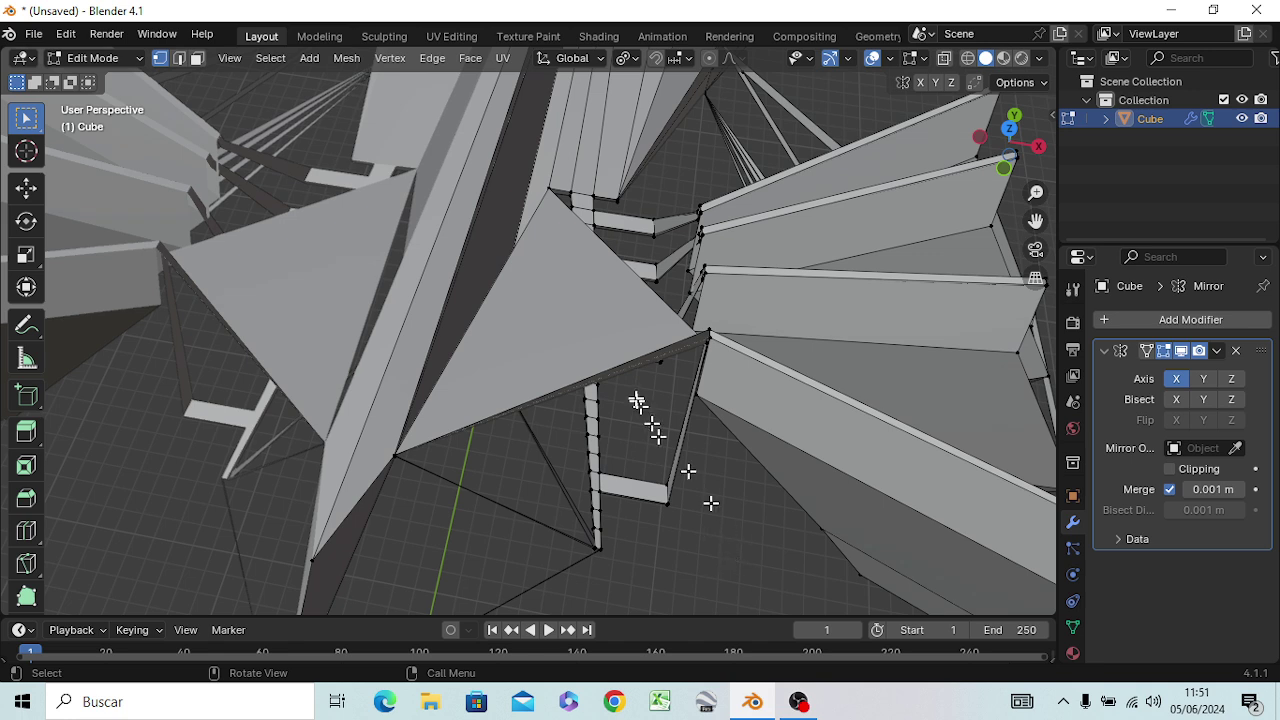
Inset the triangular face again and delete its inner face to leave an open frame
key(3)
click(567, 316)
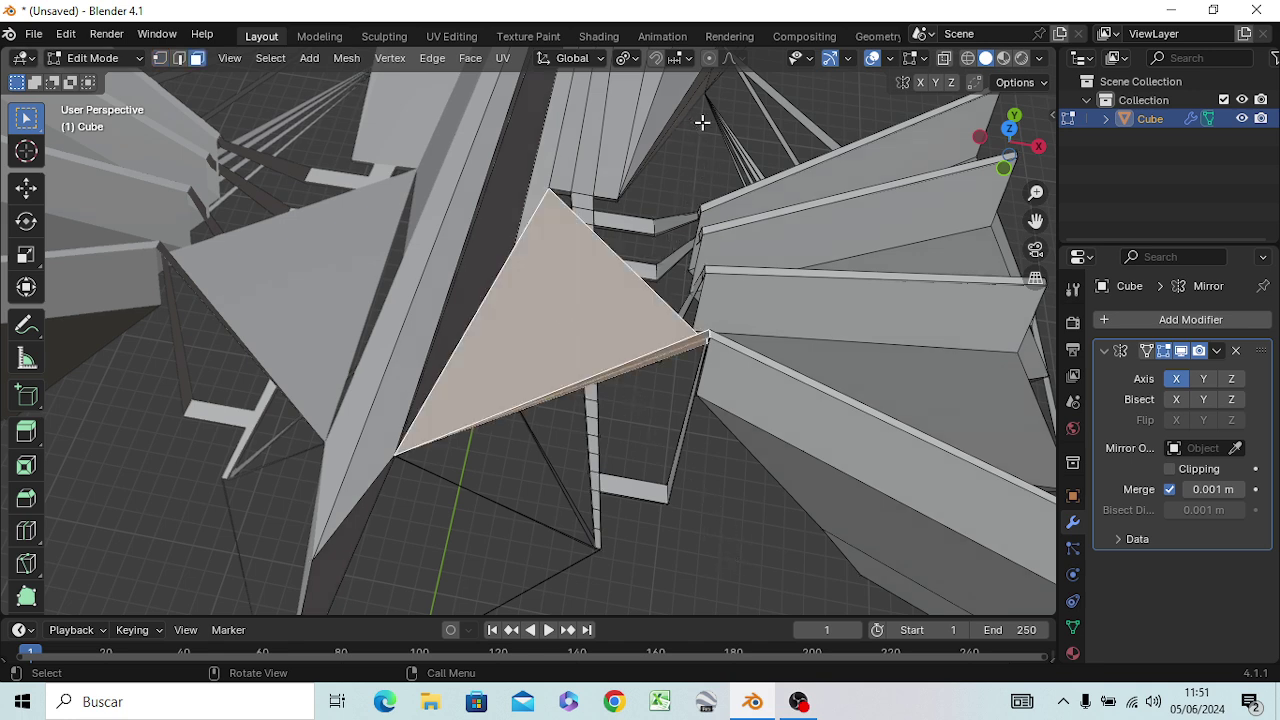
key(i)
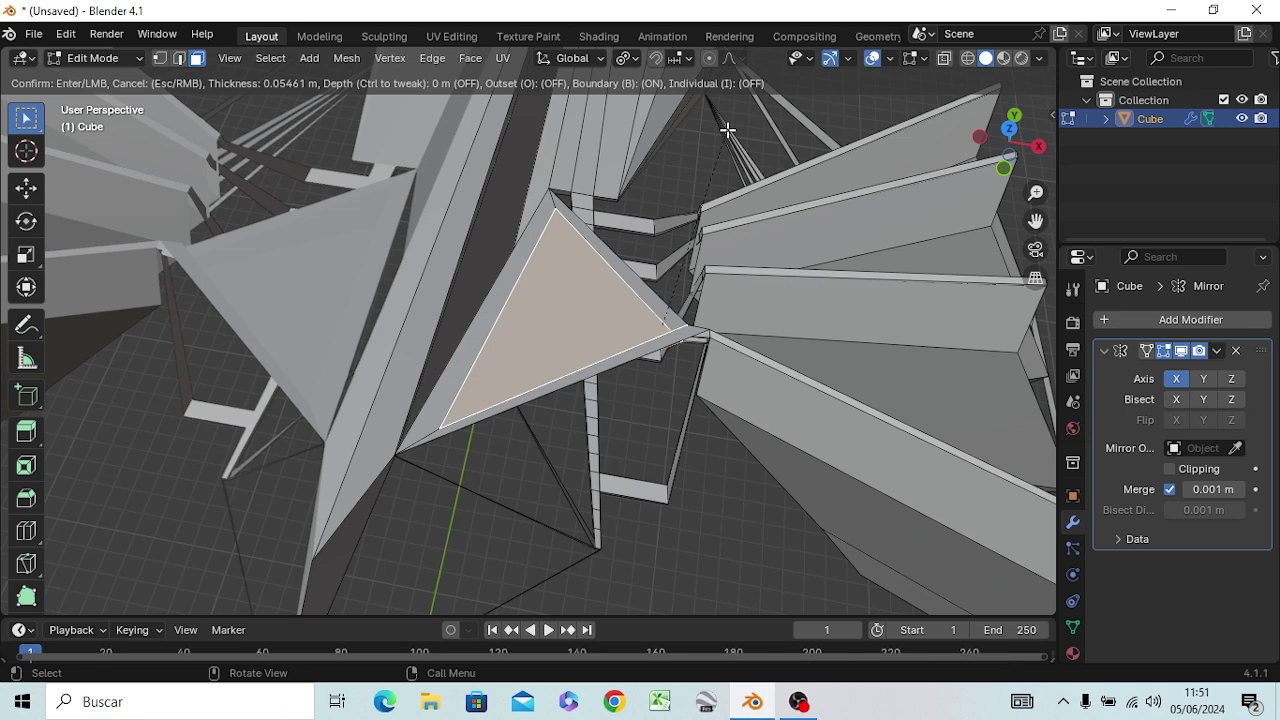
click(727, 130)
middle_drag(624, 318, 747, 366)
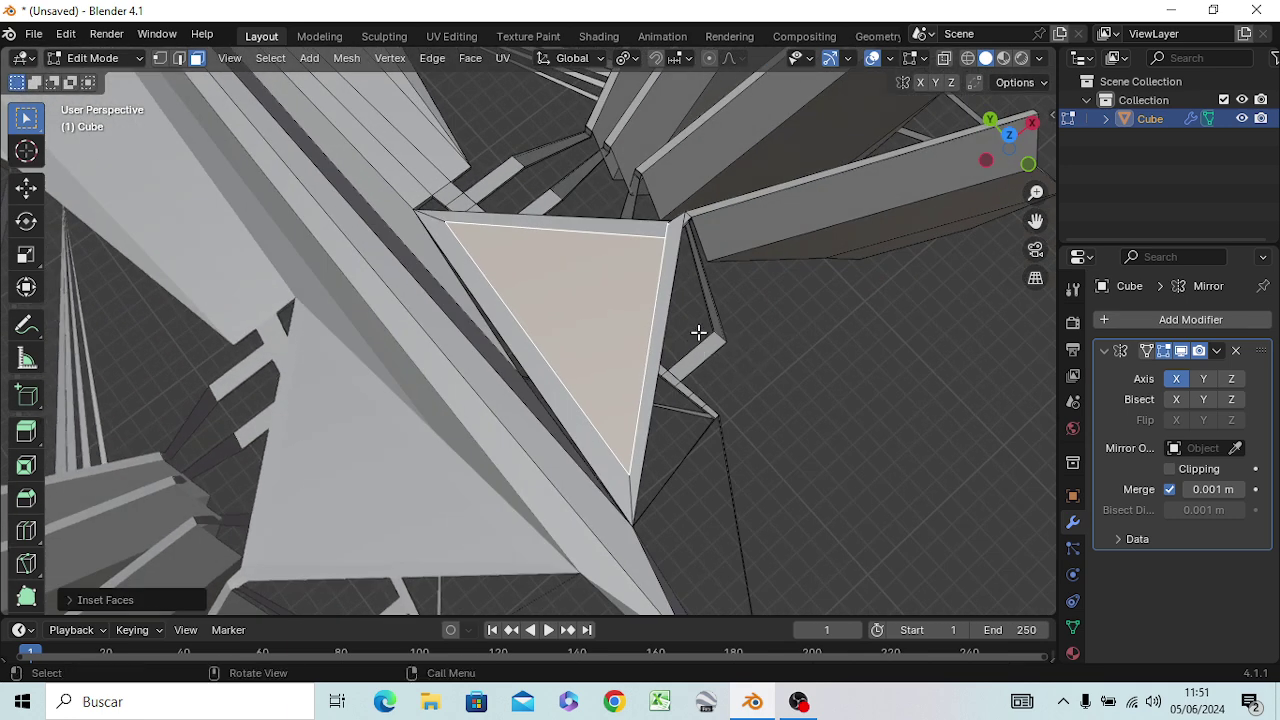
key(x)
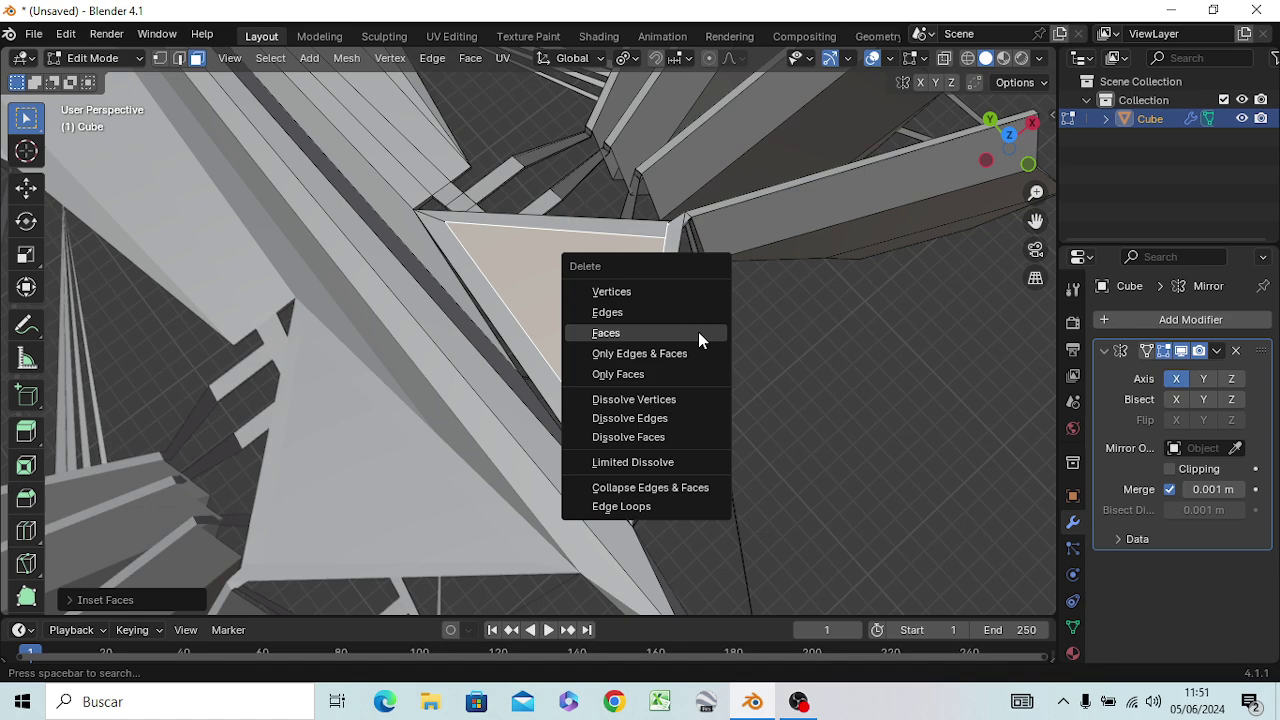
click(698, 332)
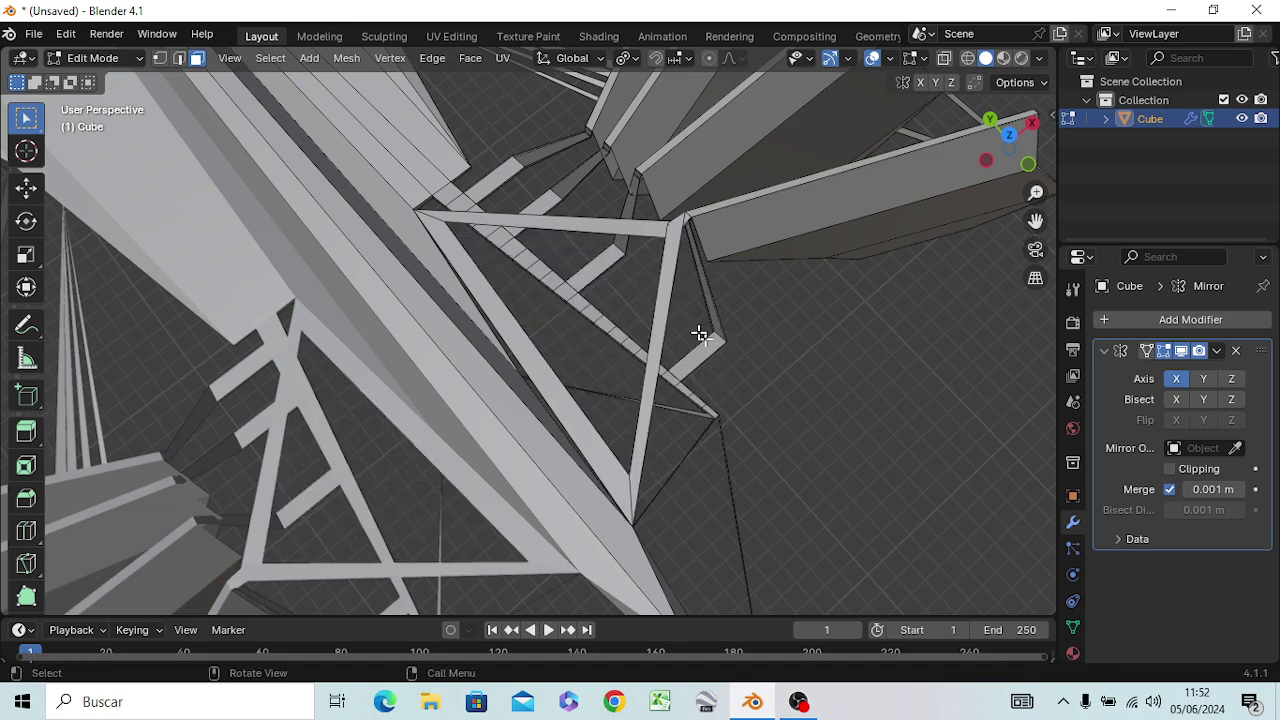
mouse_move(777, 323)
middle_down()
mouse_move(789, 374)
mouse_move(726, 334)
mouse_move(660, 257)
middle_up()
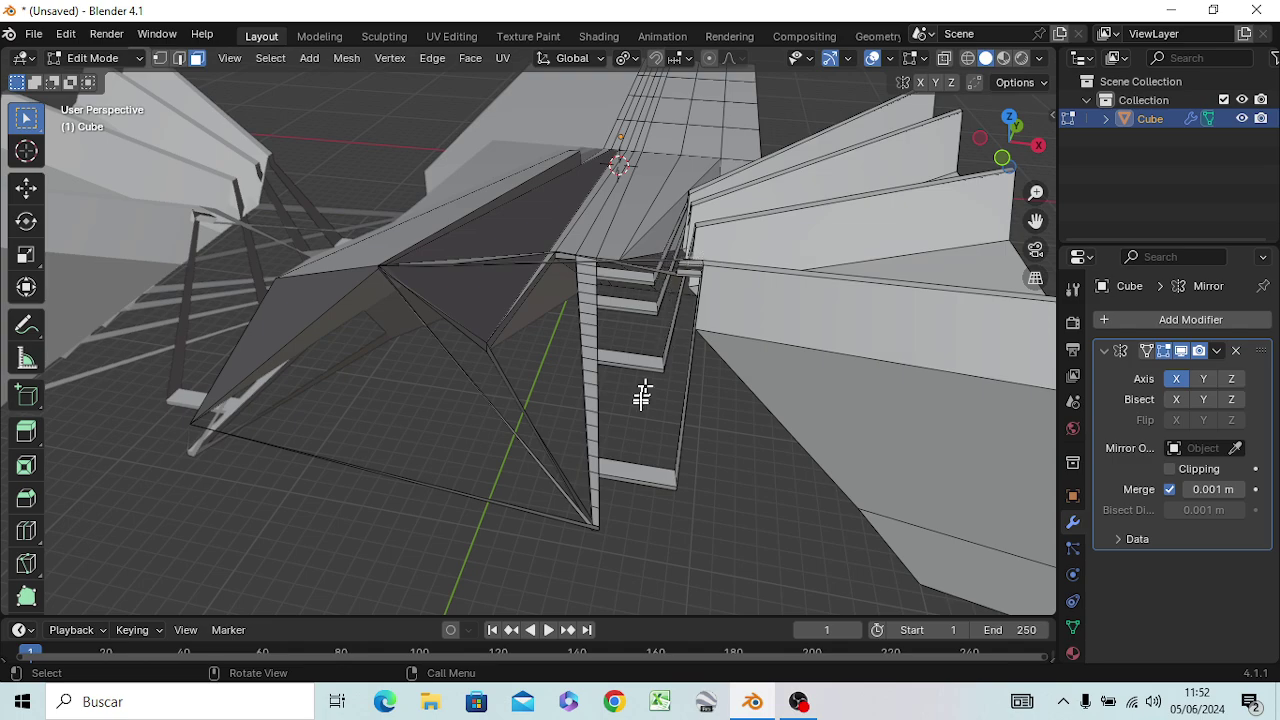
mouse_move(643, 394)
middle_down()
mouse_move(697, 368)
mouse_move(686, 343)
mouse_move(623, 366)
mouse_move(737, 277)
mouse_move(617, 360)
middle_up()
mouse_move(729, 386)
middle_down()
mouse_move(651, 423)
mouse_move(514, 363)
mouse_move(522, 302)
mouse_move(749, 306)
mouse_move(800, 323)
mouse_move(629, 391)
mouse_move(651, 323)
mouse_move(771, 320)
mouse_move(829, 291)
mouse_move(800, 334)
mouse_move(814, 309)
middle_up()
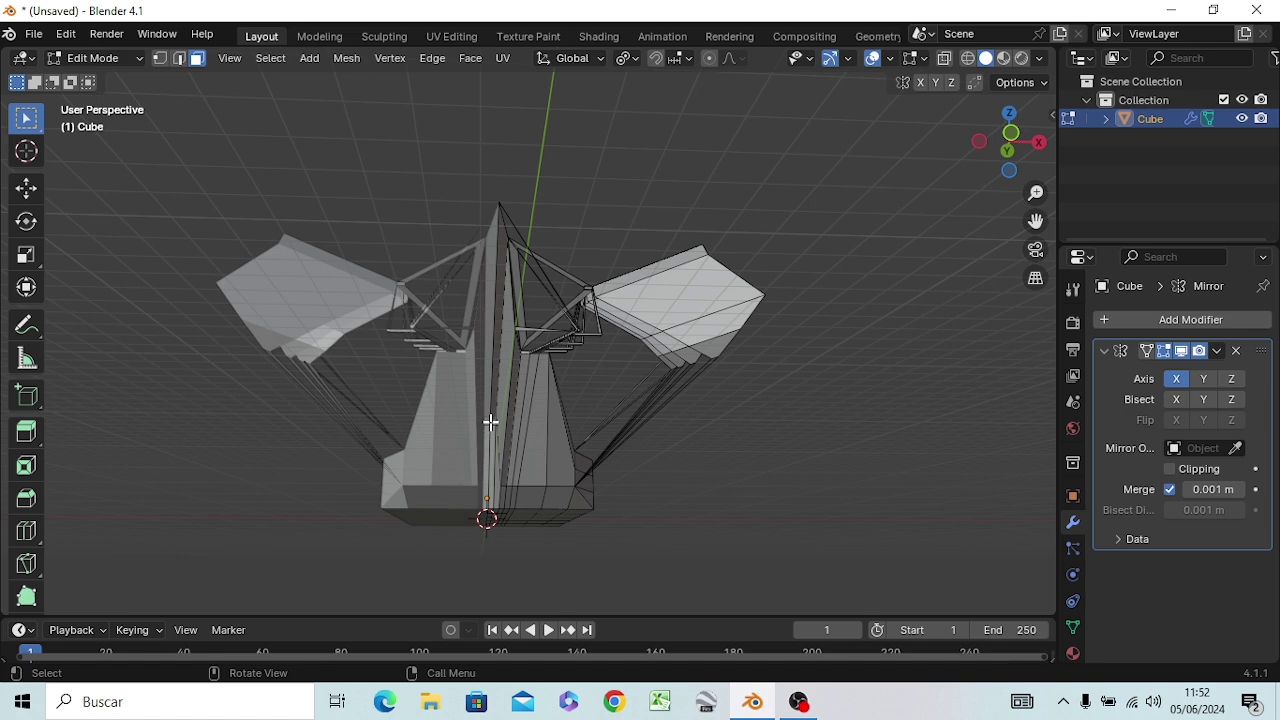
scroll(488, 422, up, 2)
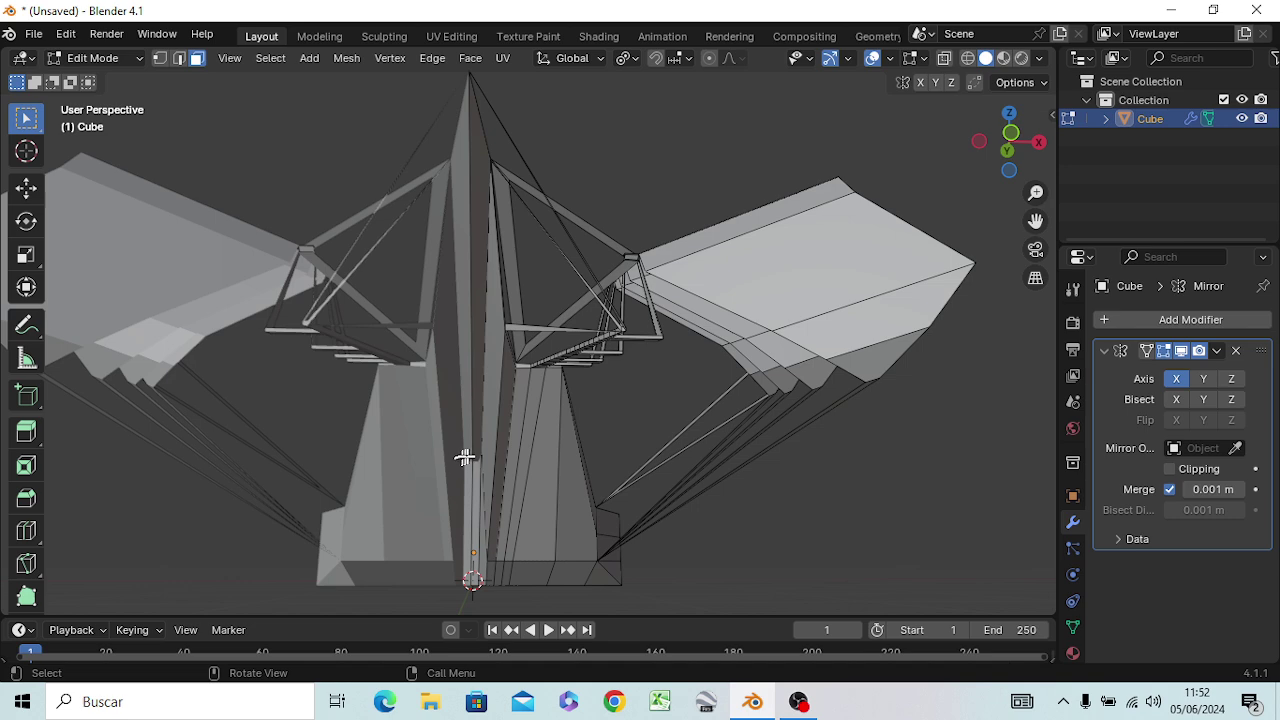
scroll(467, 452, up, 3)
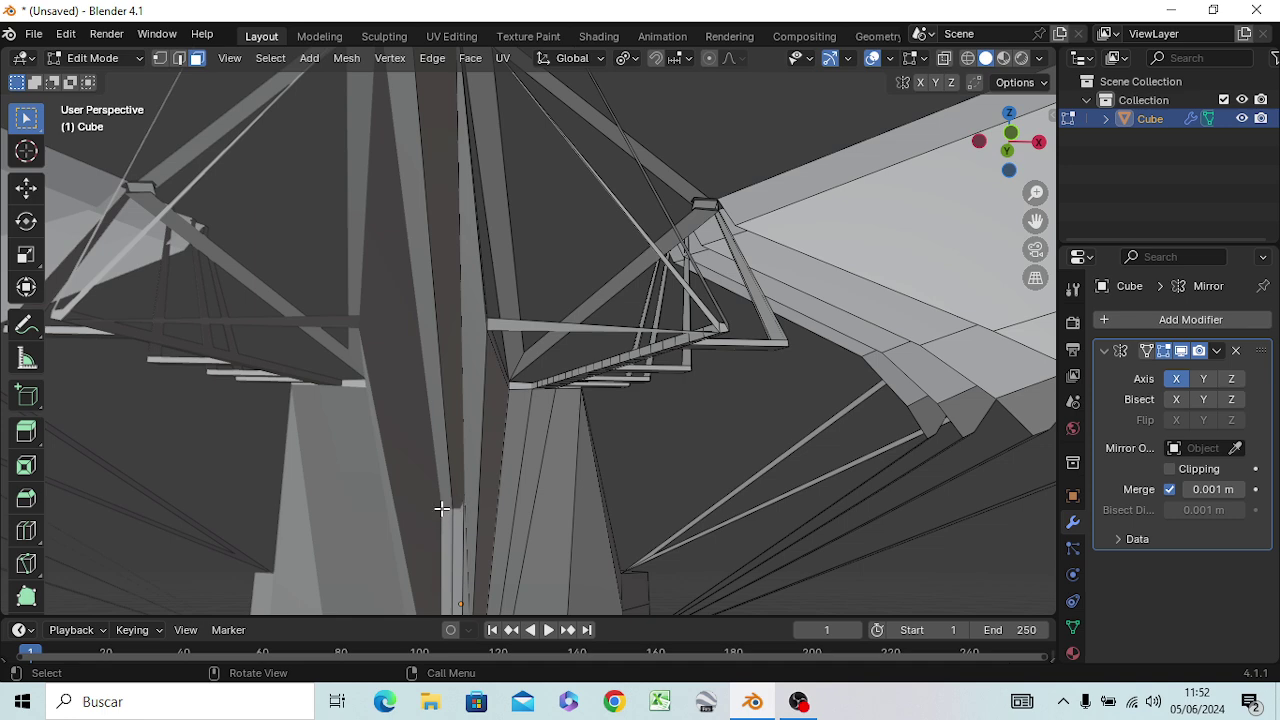
Switch the viewport to wireframe and select the two long thin central faces
key(z)
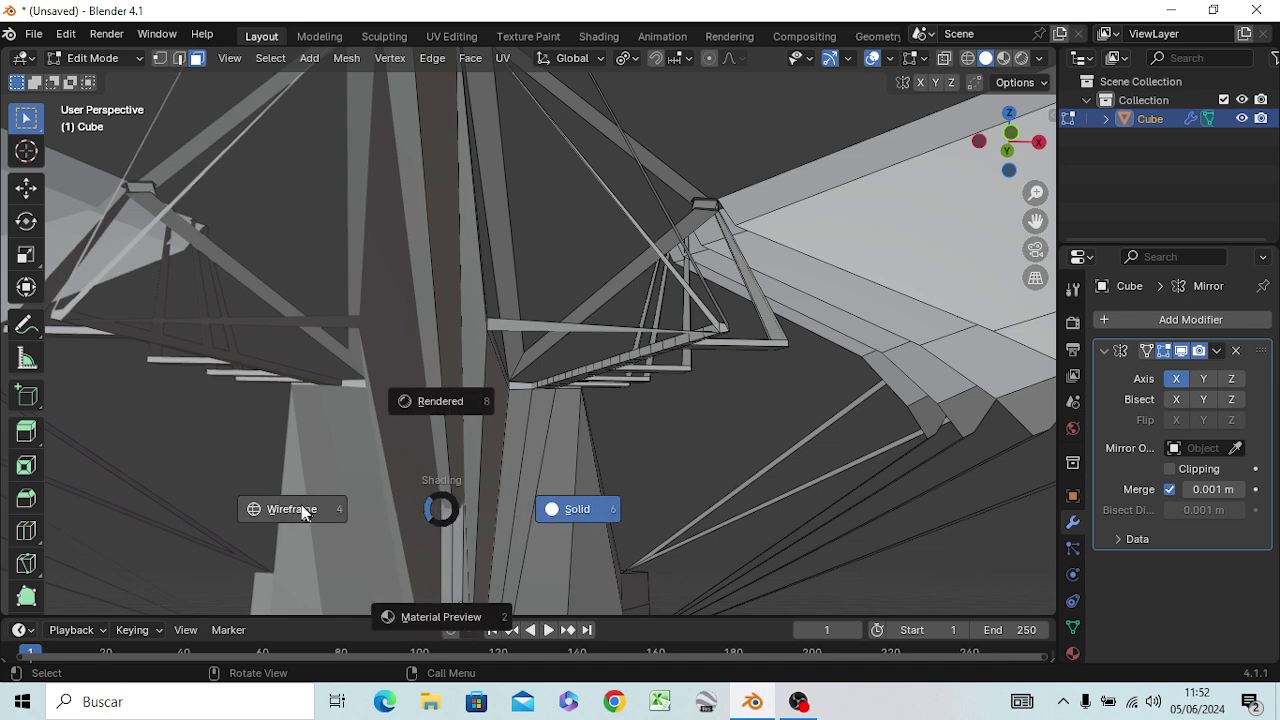
click(299, 505)
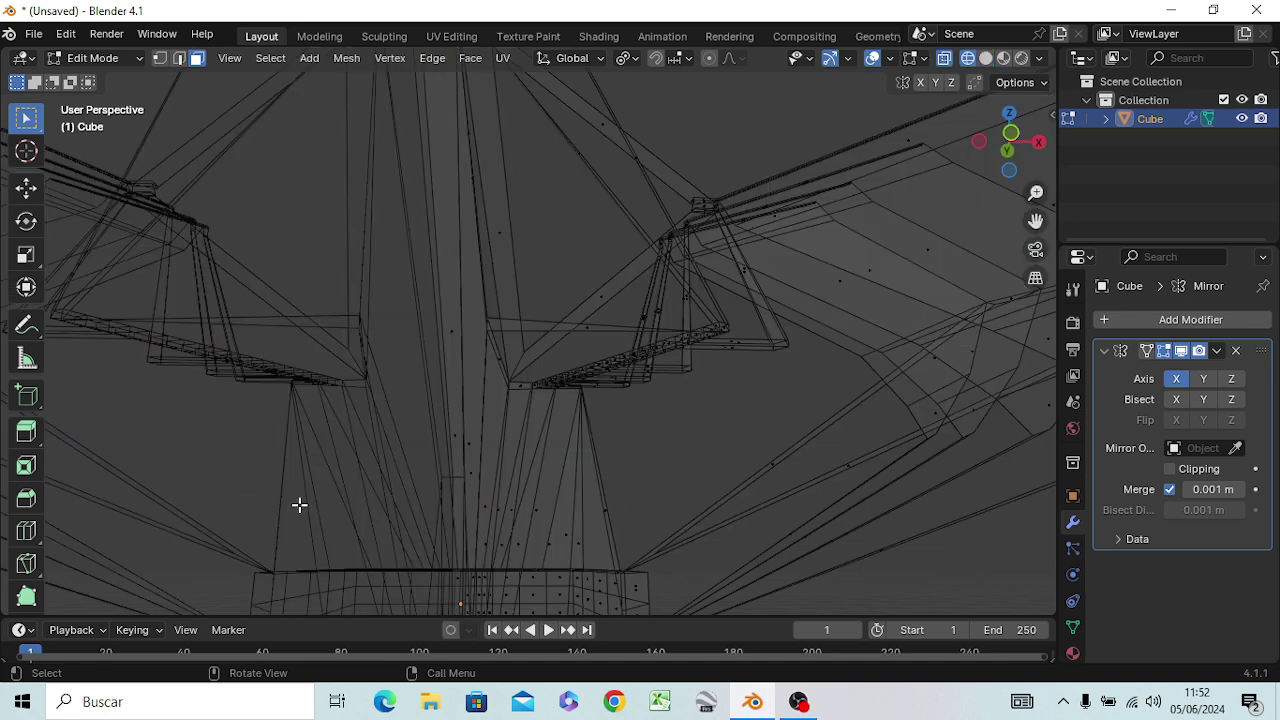
click(456, 477)
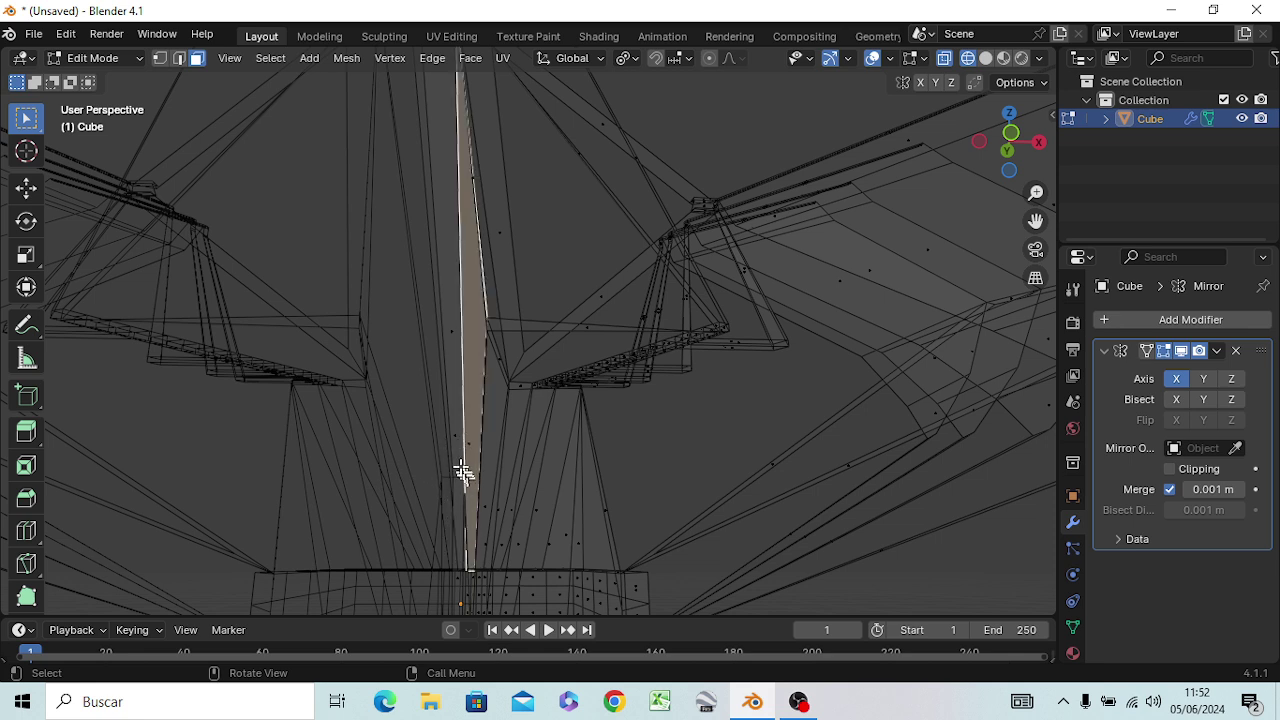
click(456, 452)
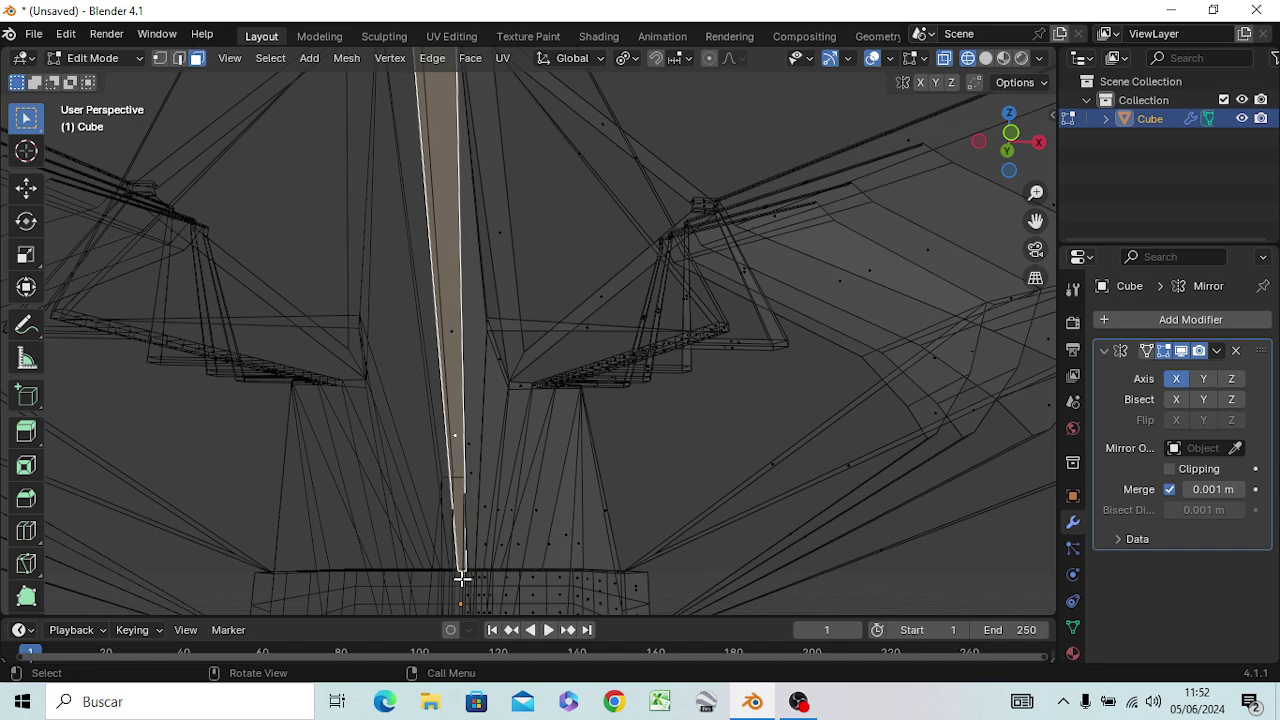
Zoom to the sliver's base, select its two bottom vertices, and view from the right
scroll(461, 578, up, 2)
scroll(461, 578, up, 2)
ctrl+middle_drag(455, 580, 486, 137)
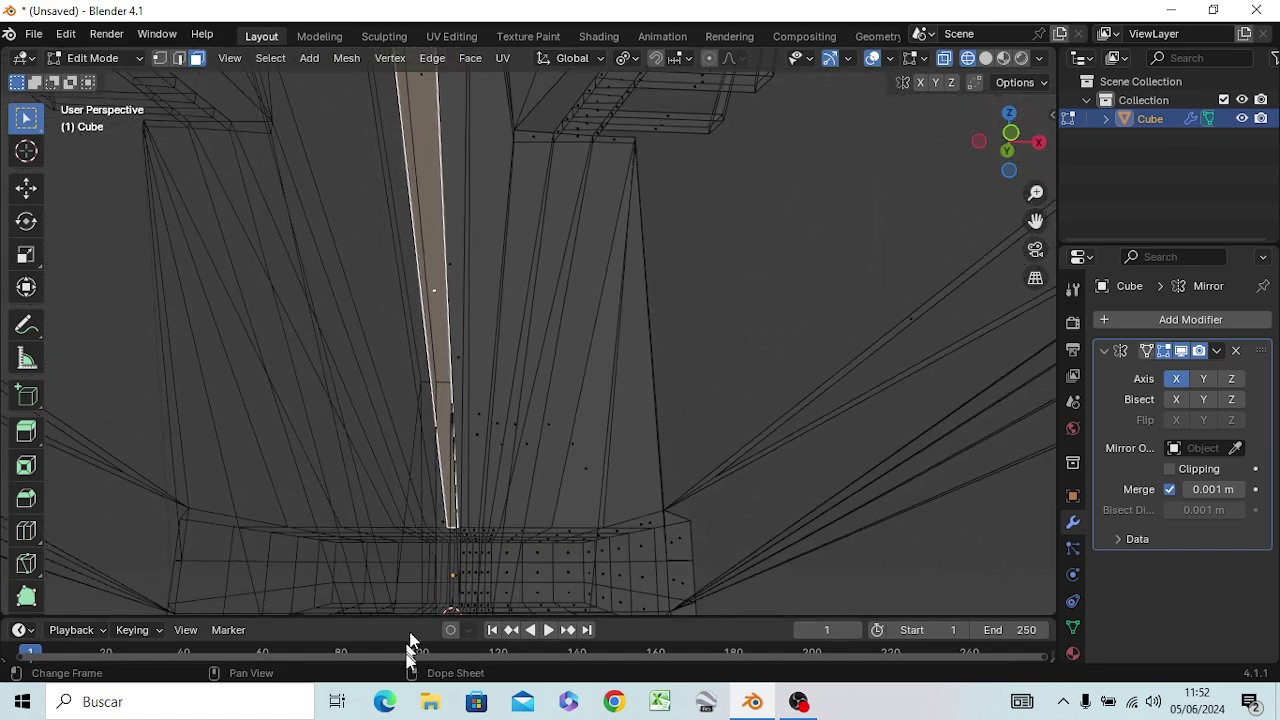
mouse_move(437, 565)
ctrl+middle_down()
mouse_move(440, 583)
mouse_move(467, 224)
mouse_move(449, 500)
mouse_move(471, 643)
mouse_move(484, 75)
mouse_move(477, 526)
mouse_move(557, 600)
mouse_move(557, 357)
mouse_move(443, 389)
mouse_move(503, 126)
mouse_move(507, 181)
mouse_move(651, 514)
mouse_move(340, 511)
mouse_move(289, 528)
mouse_move(304, 465)
ctrl+middle_up()
mouse_move(333, 326)
ctrl+middle_down()
mouse_move(563, 254)
mouse_move(563, 337)
mouse_move(523, 331)
ctrl+middle_up()
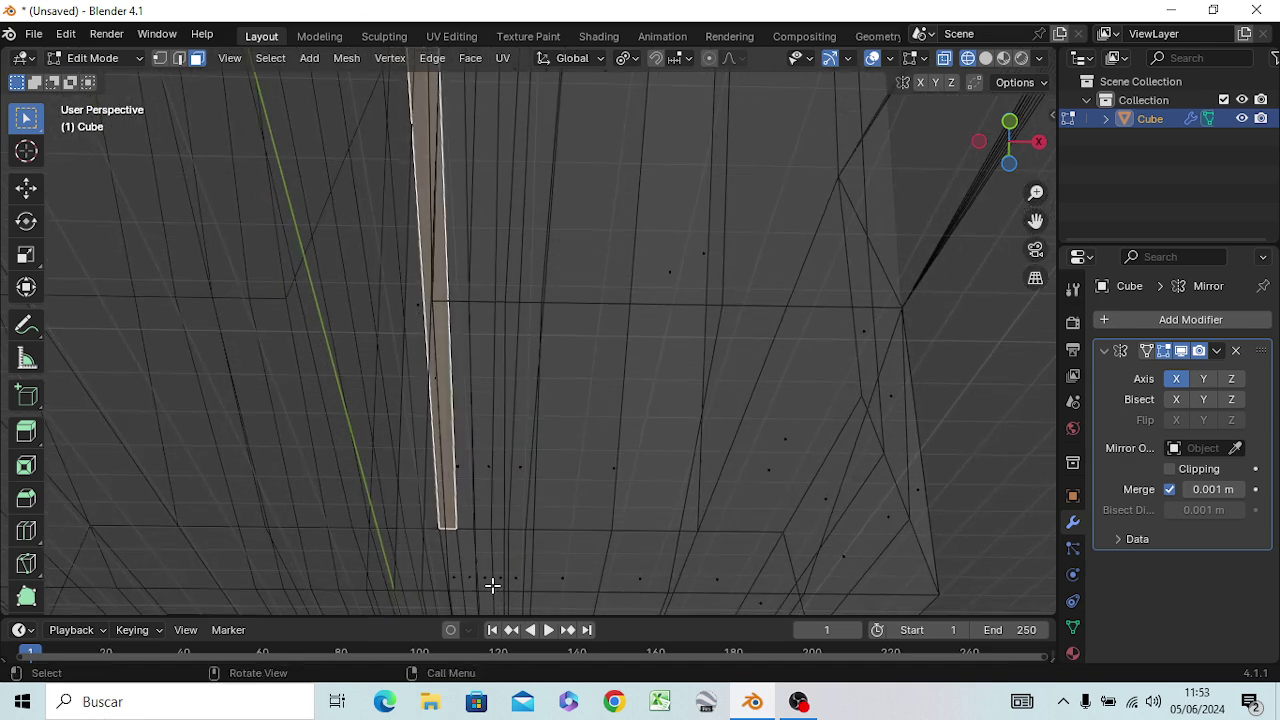
key(1)
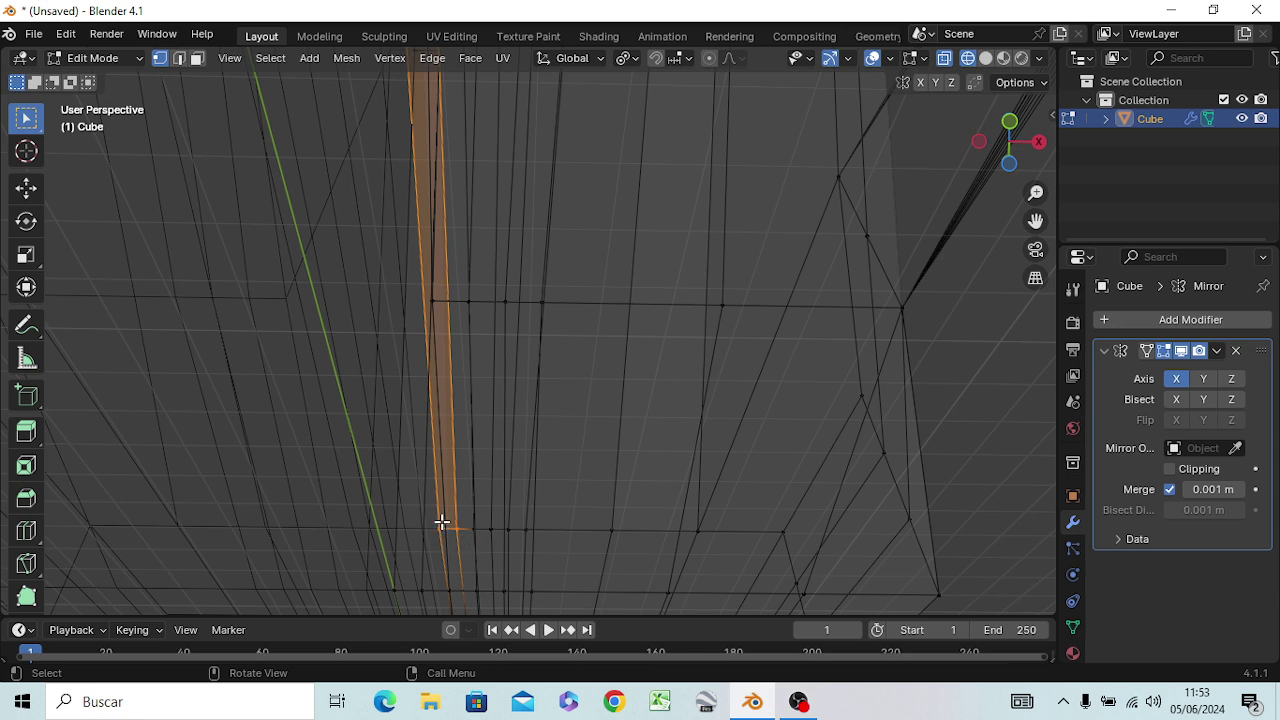
click(441, 521)
shift+click(457, 527)
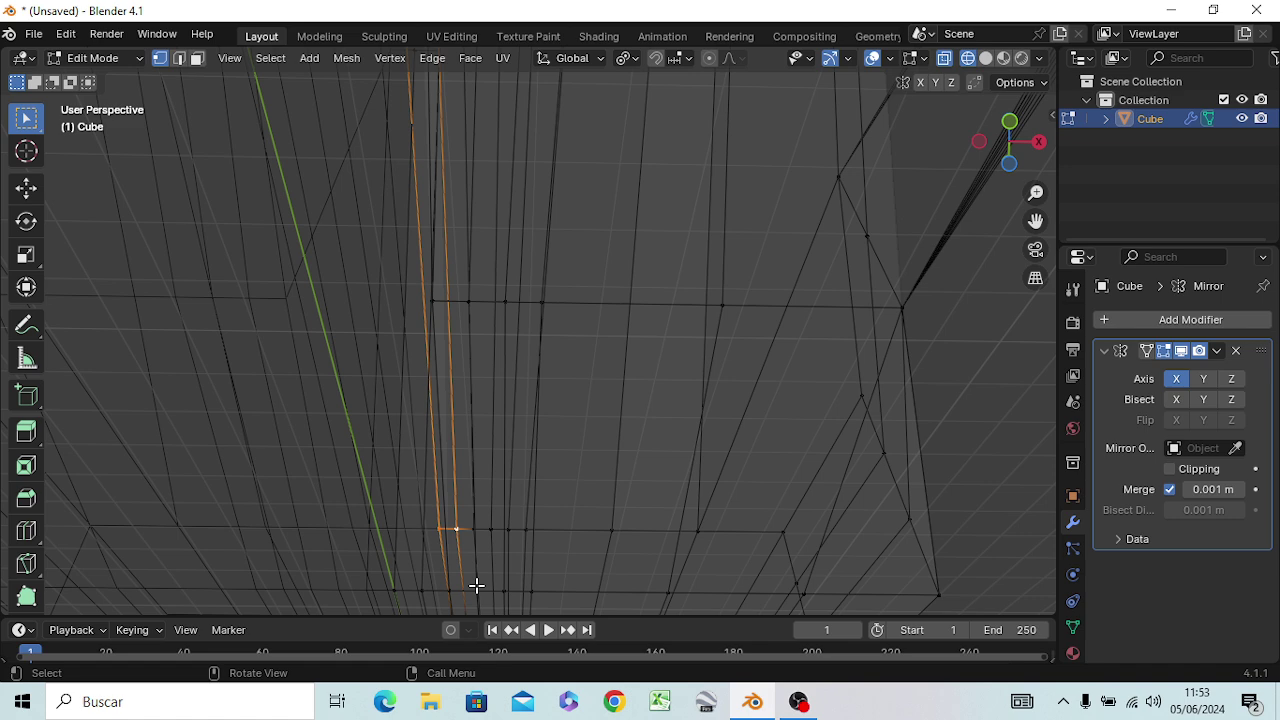
key(KP_3)
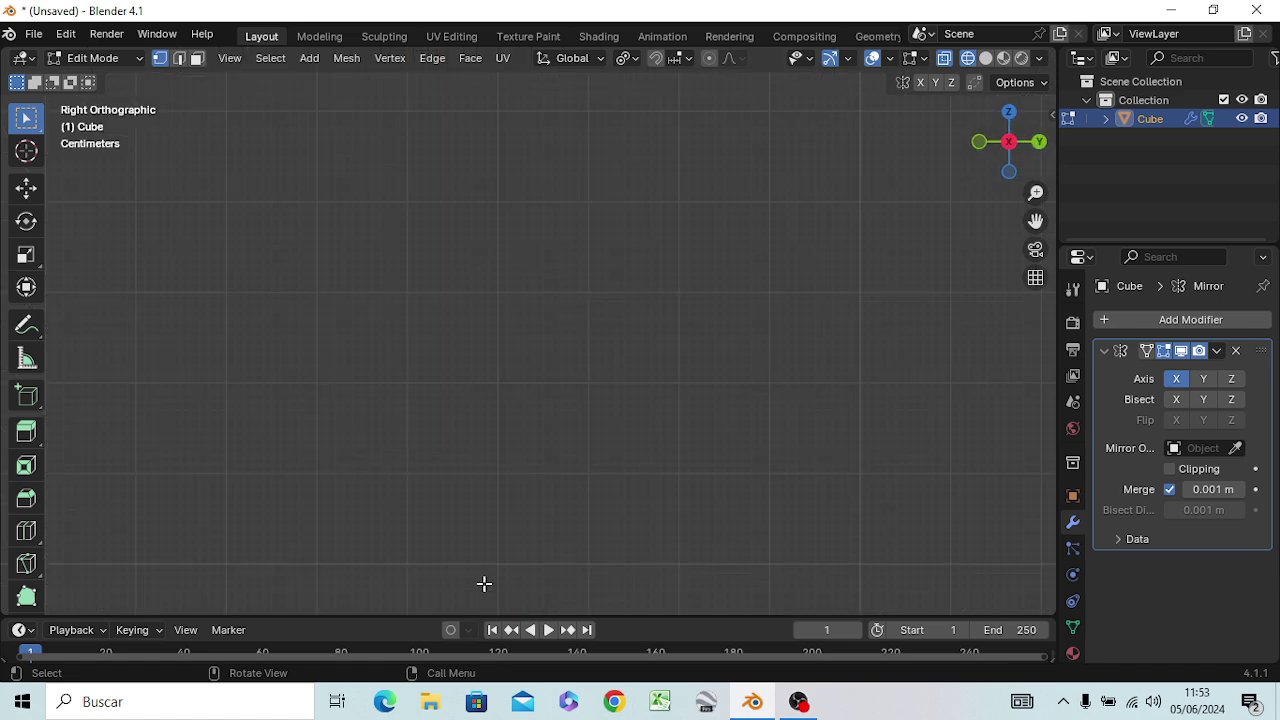
scroll(792, 293, down, 5)
scroll(747, 385, down, 5)
scroll(718, 437, down, 5)
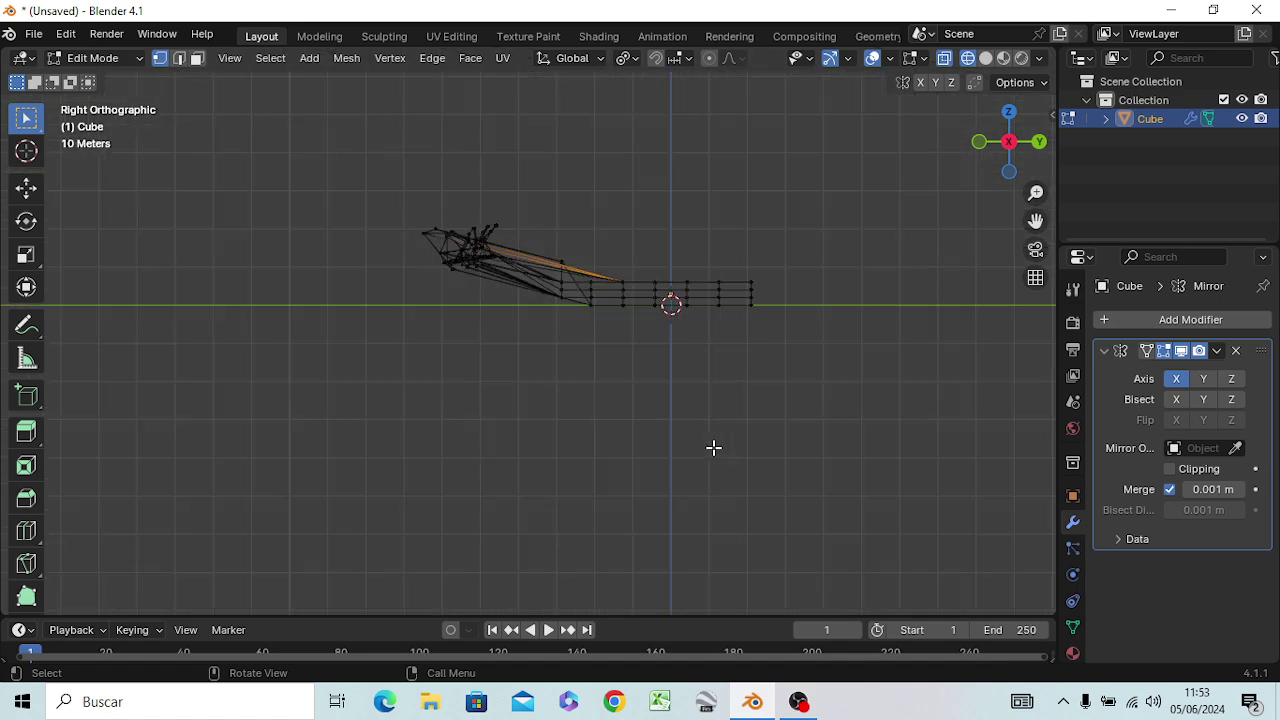
scroll(713, 447, up, 2)
scroll(713, 447, up, 3)
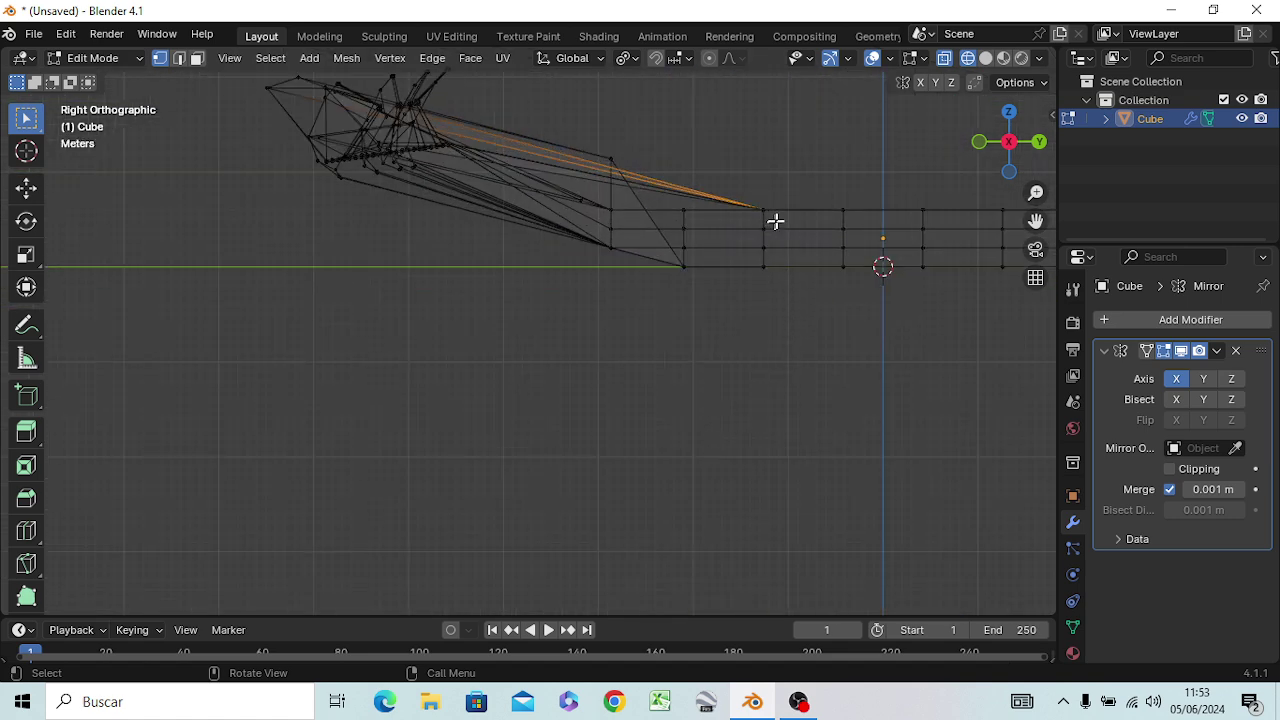
mouse_move(775, 221)
middle_down()
mouse_move(768, 271)
mouse_move(623, 357)
middle_up()
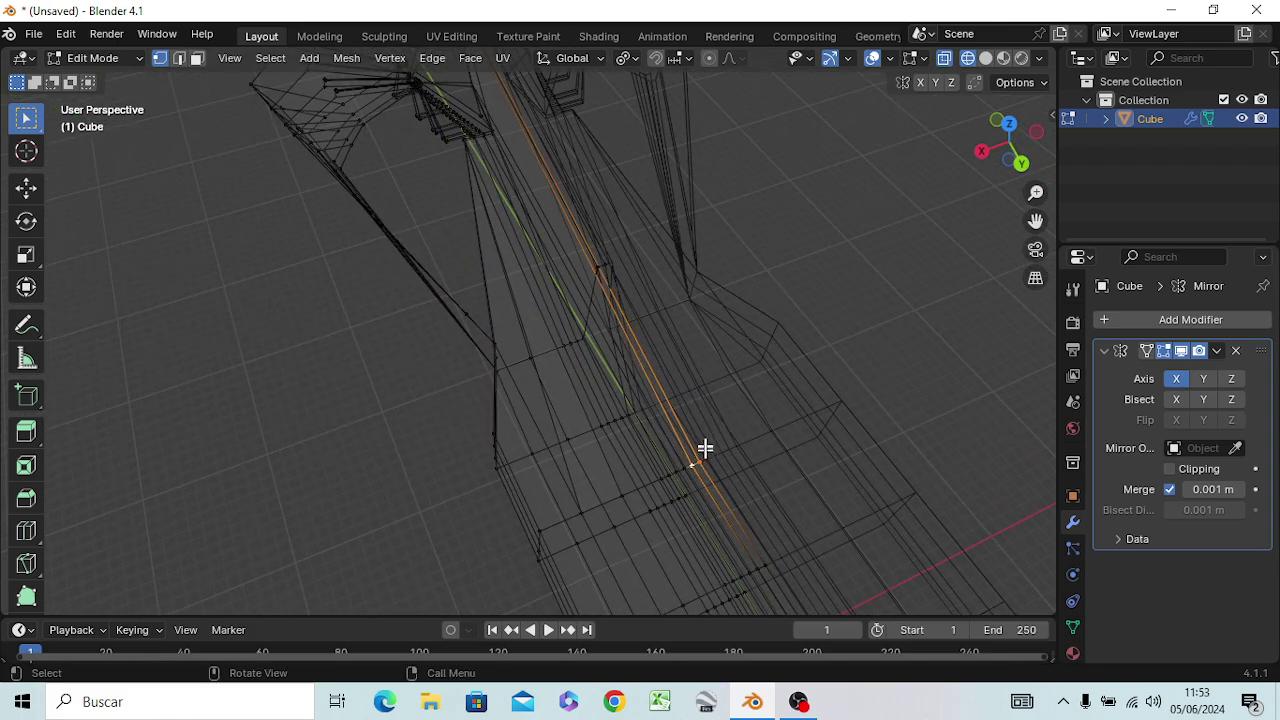
mouse_move(711, 442)
middle_down()
mouse_move(737, 451)
mouse_move(866, 280)
mouse_move(877, 383)
mouse_move(863, 369)
middle_up()
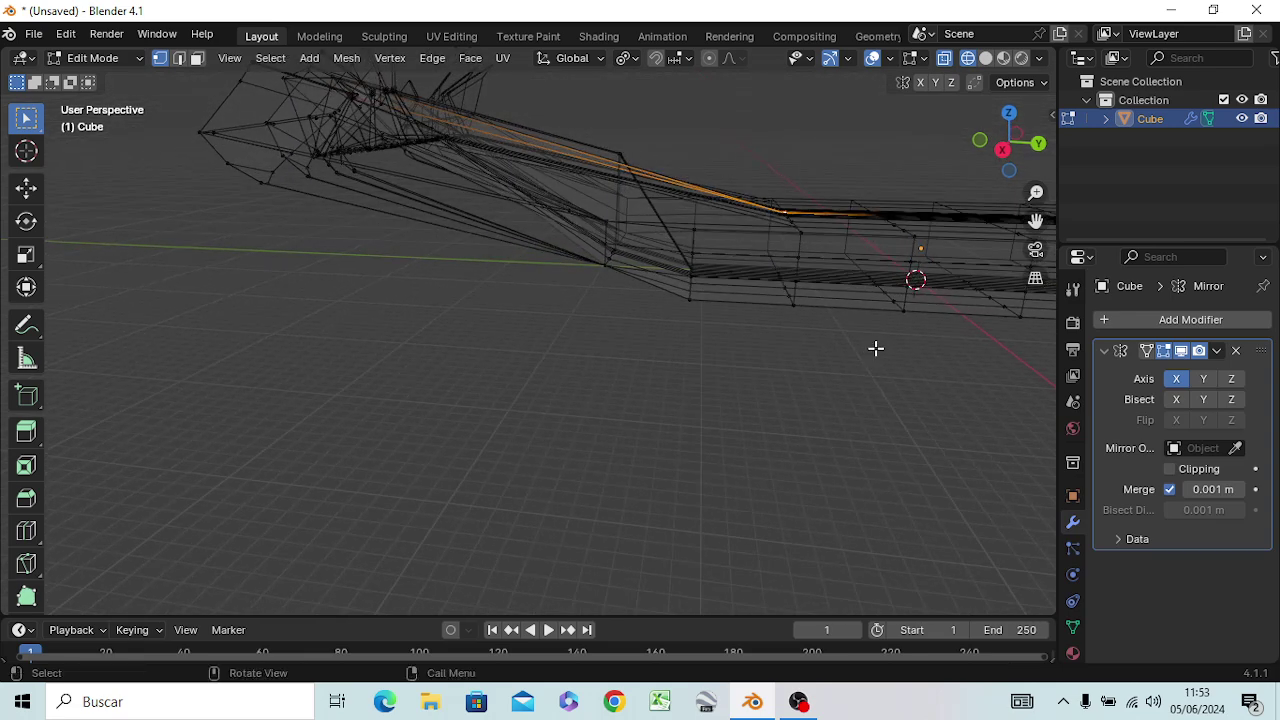
key(g)
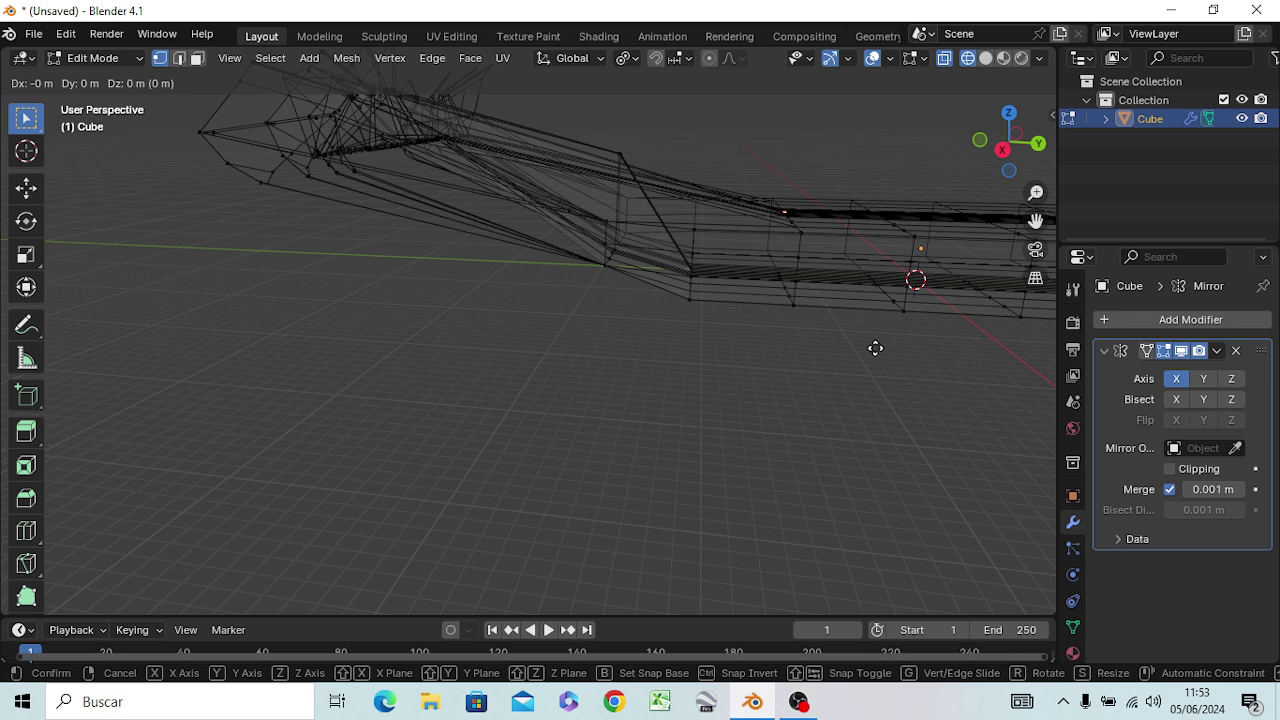
click(875, 348)
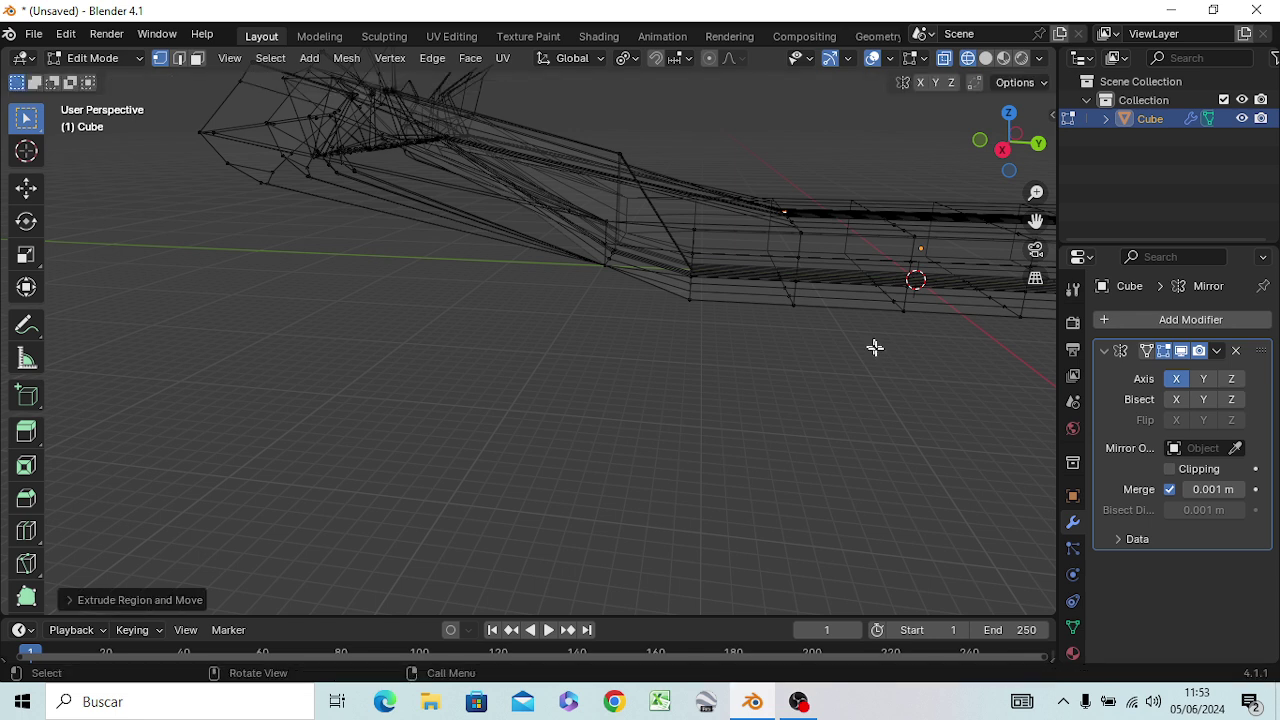
key(ctrl+z)
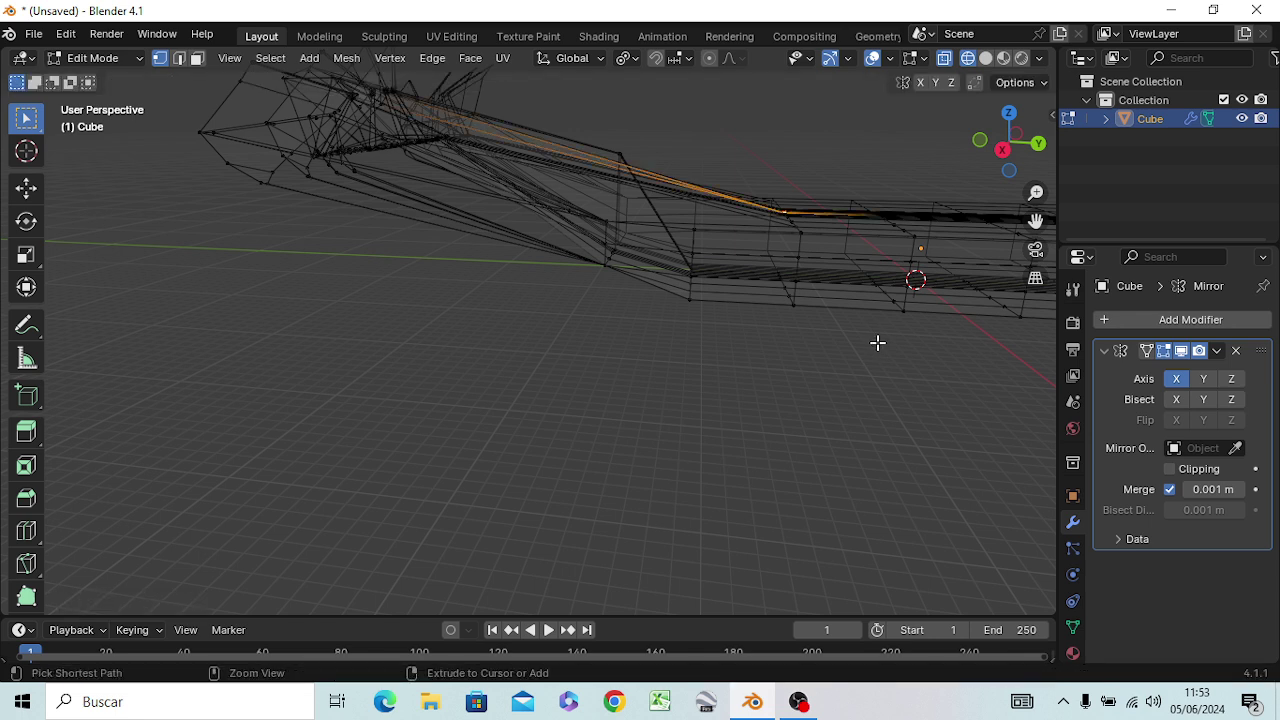
key(ctrl+z)
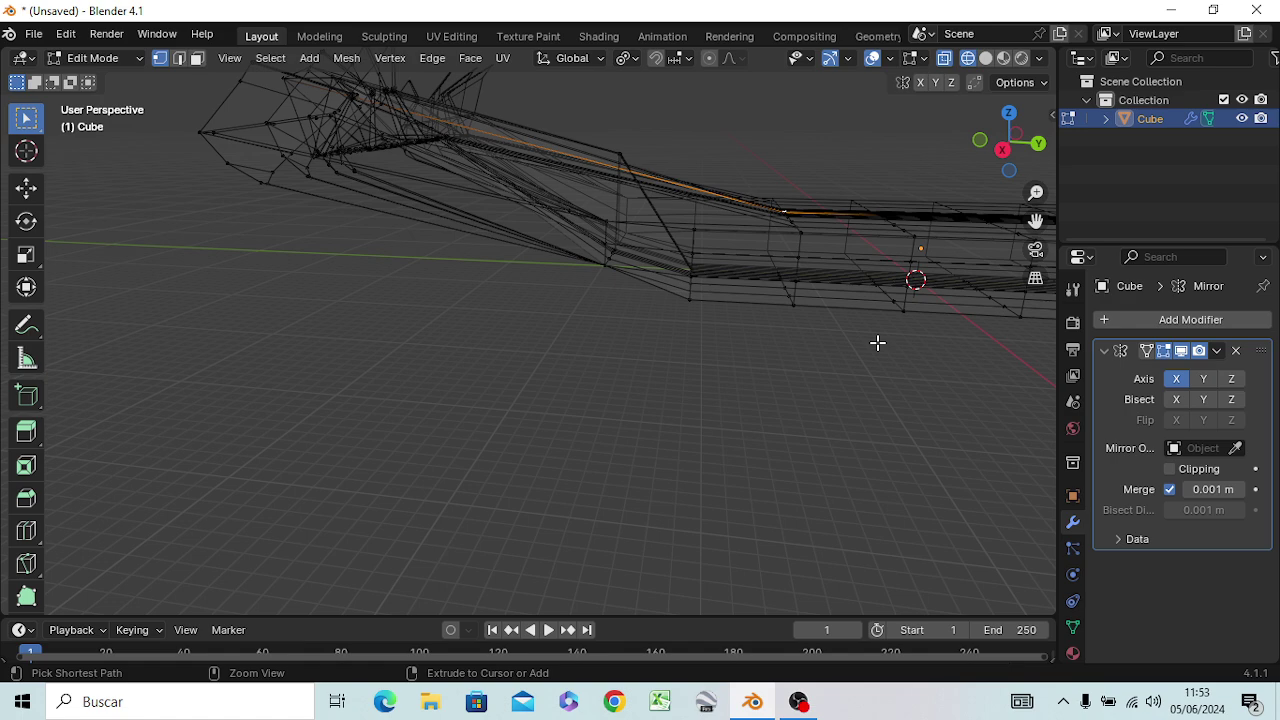
key(ctrl+z)
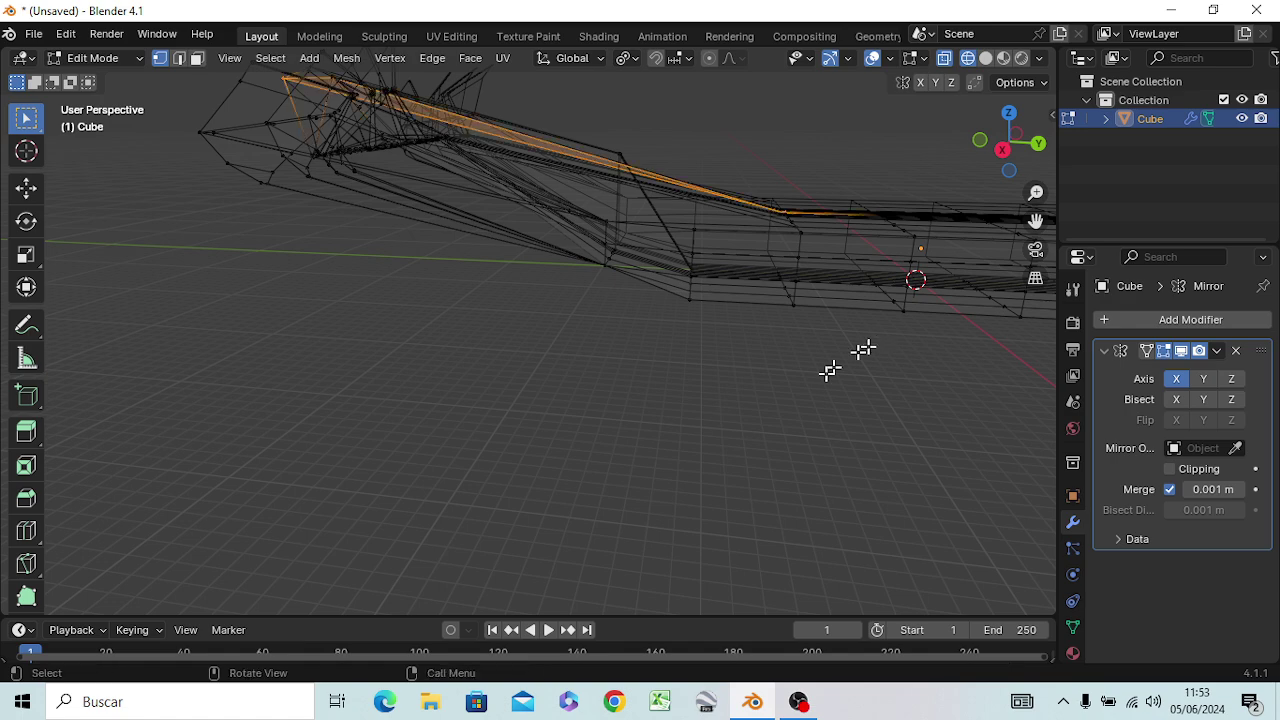
mouse_move(830, 370)
middle_down()
mouse_move(782, 291)
mouse_move(415, 398)
middle_up()
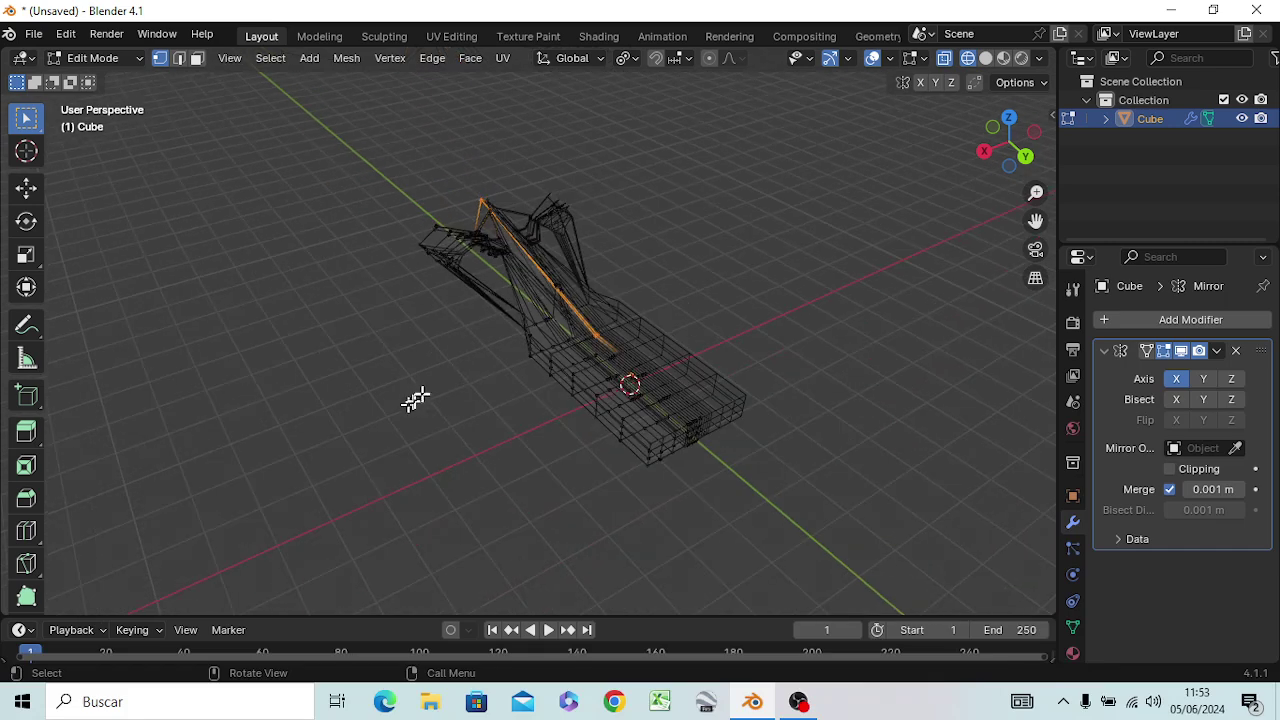
scroll(438, 386, up, 2)
key(z)
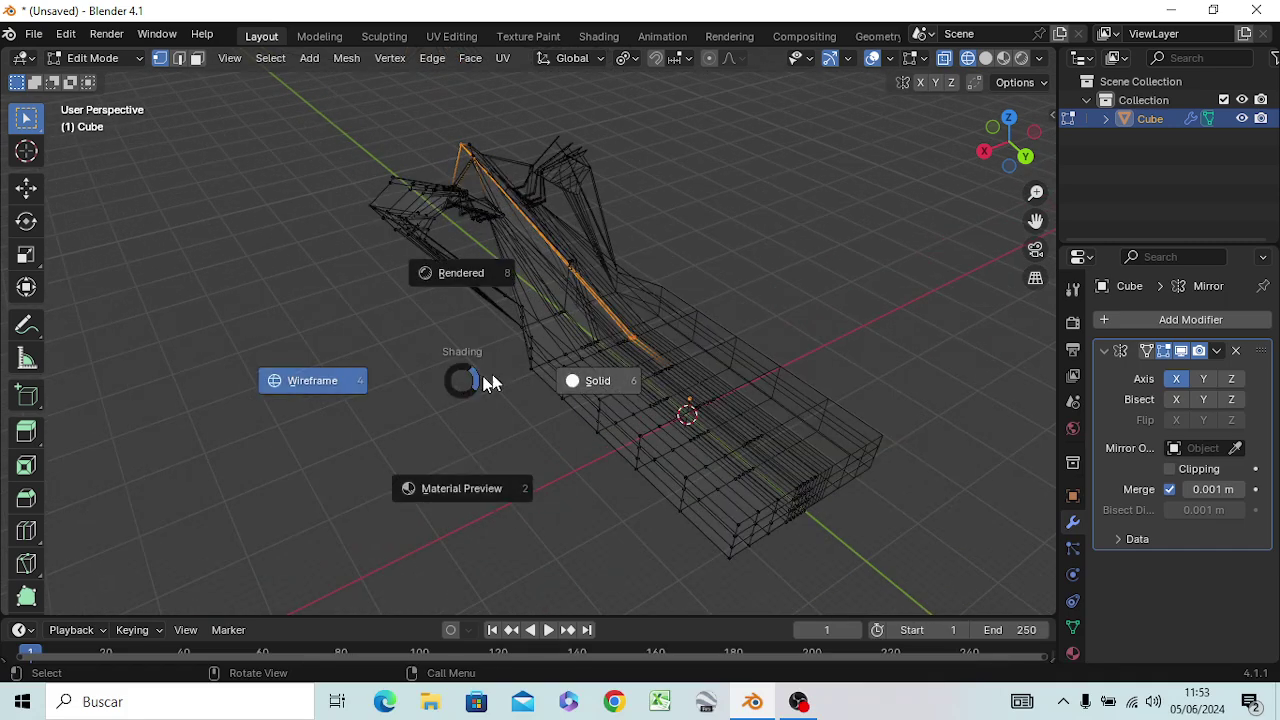
Return the finned hull to solid shading, look it over, then switch to OBS
click(605, 388)
mouse_move(428, 378)
middle_down()
mouse_move(550, 423)
mouse_move(651, 337)
mouse_move(760, 290)
mouse_move(808, 345)
mouse_move(640, 428)
mouse_move(463, 383)
mouse_move(565, 335)
mouse_move(571, 246)
mouse_move(700, 291)
mouse_move(586, 371)
mouse_move(415, 392)
mouse_move(351, 466)
mouse_move(443, 520)
mouse_move(609, 457)
mouse_move(545, 338)
mouse_move(486, 311)
mouse_move(220, 326)
mouse_move(691, 323)
mouse_move(625, 362)
mouse_move(645, 384)
middle_up()
scroll(629, 371, down, 2)
scroll(627, 371, up, 3)
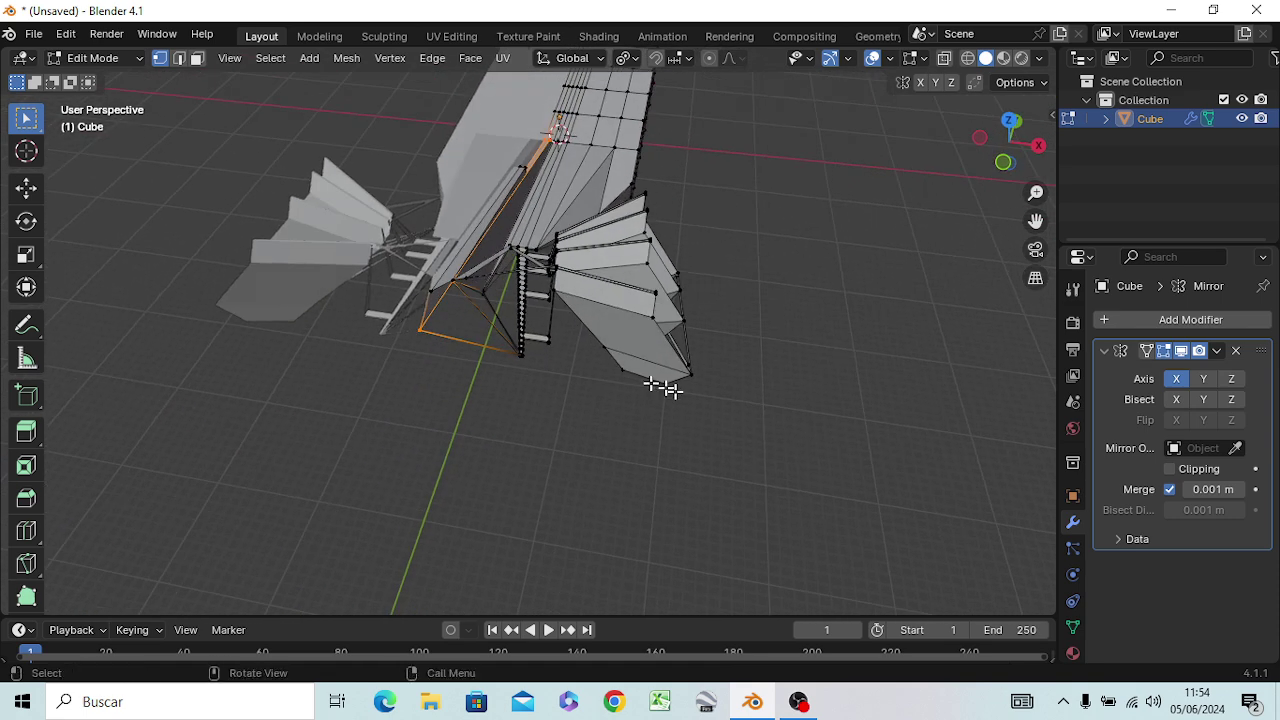
key(alt+Tab)
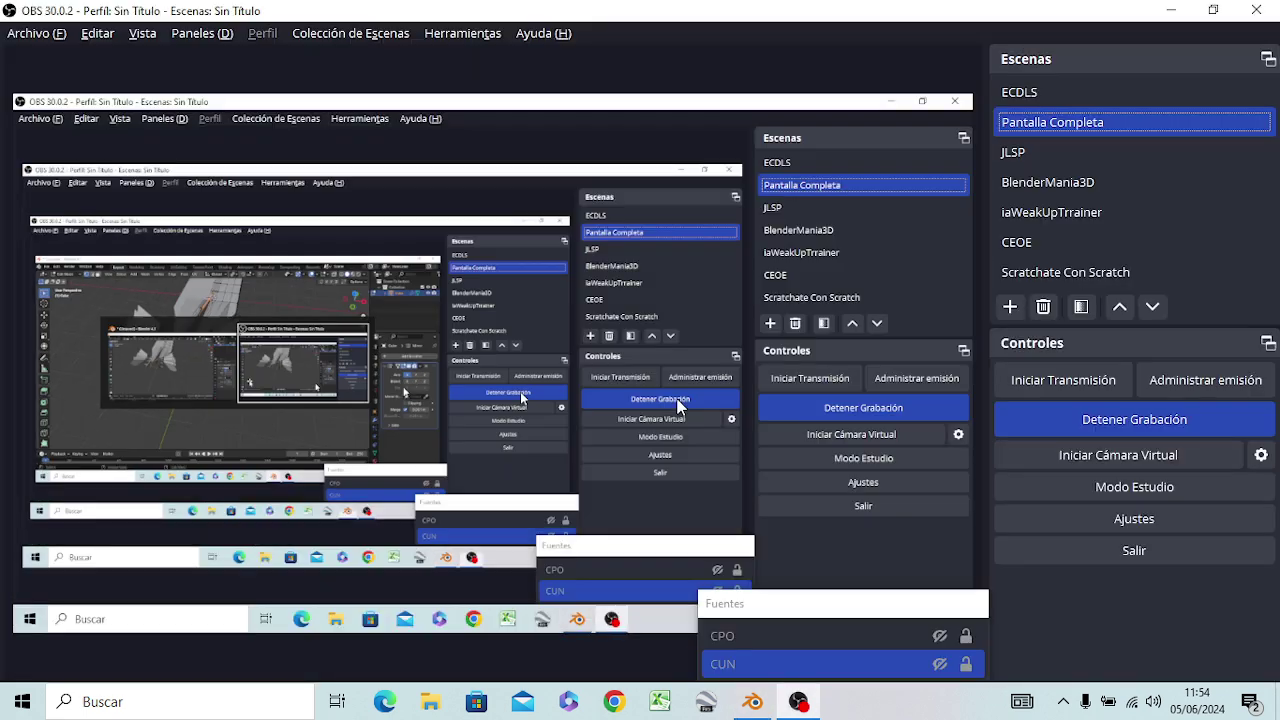